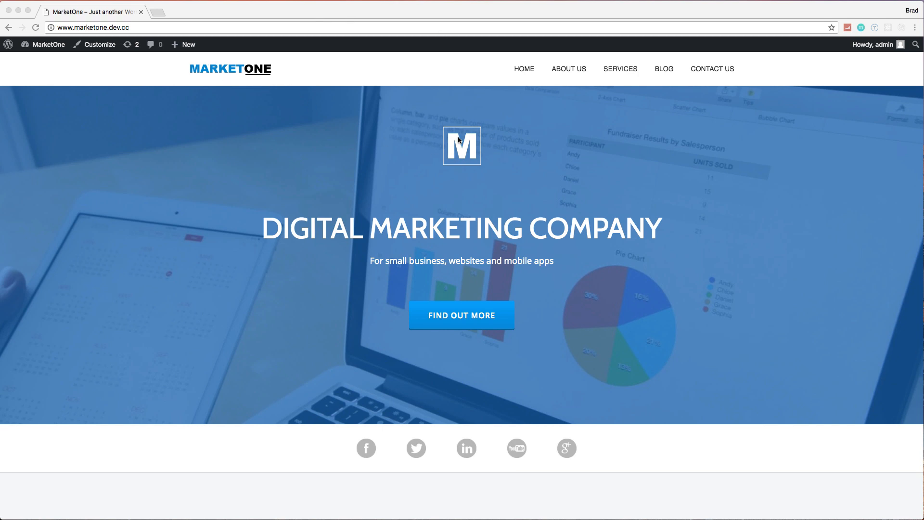
{"action": "scroll", "coordinate": [484, 156], "scroll_direction": "down", "scroll_amount": 5}
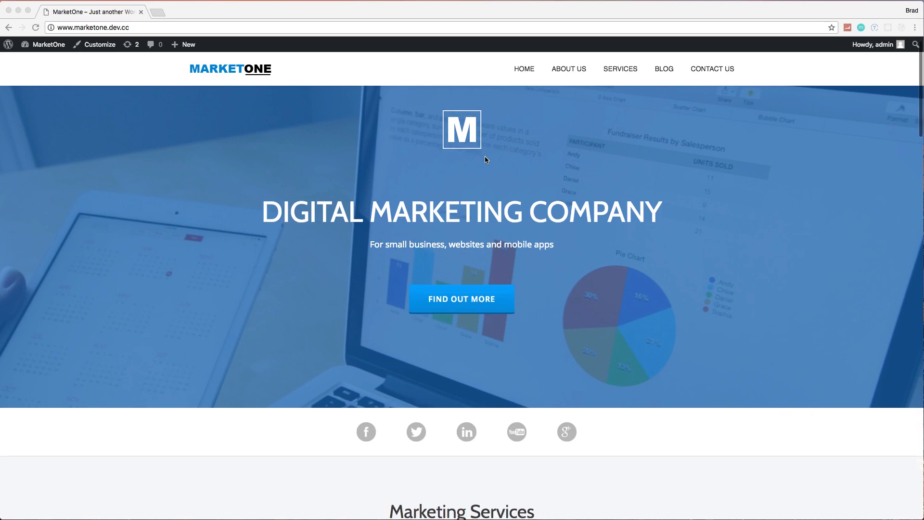
{"action": "scroll", "coordinate": [706, 250], "scroll_direction": "down", "scroll_amount": 10}
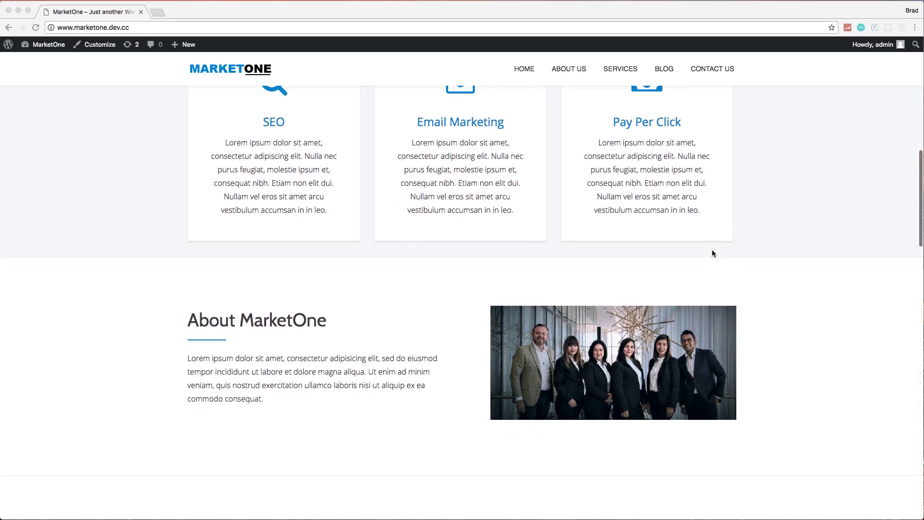
{"action": "scroll", "coordinate": [712, 252], "scroll_direction": "up", "scroll_amount": 14}
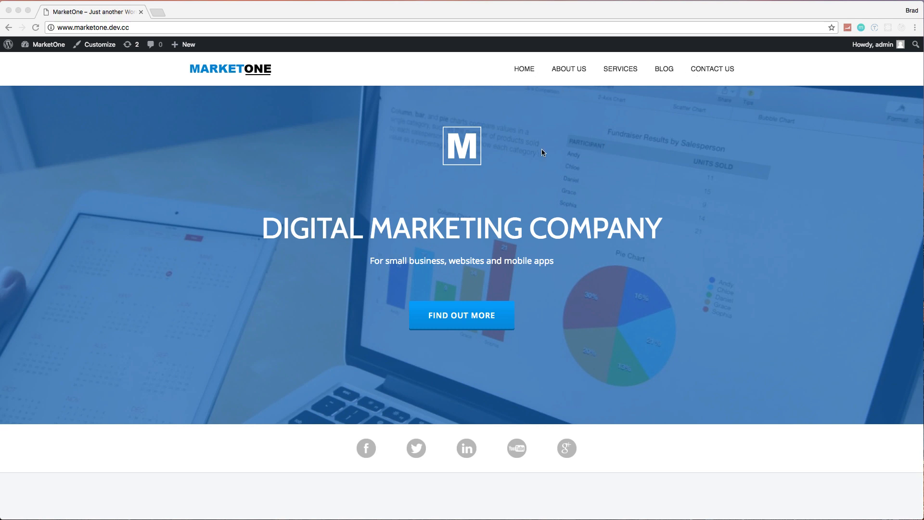
{"action": "scroll", "coordinate": [542, 151], "scroll_direction": "down", "scroll_amount": 2}
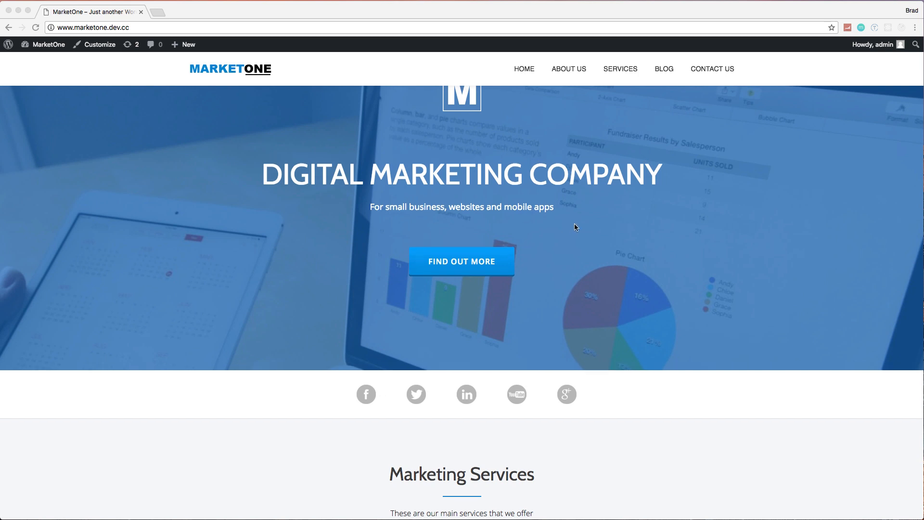
{"action": "scroll", "coordinate": [574, 224], "scroll_direction": "up", "scroll_amount": 2}
{"action": "scroll", "coordinate": [573, 210], "scroll_direction": "down", "scroll_amount": 3}
{"action": "scroll", "coordinate": [574, 210], "scroll_direction": "up", "scroll_amount": 3}
{"action": "scroll", "coordinate": [574, 211], "scroll_direction": "up", "scroll_amount": 1}
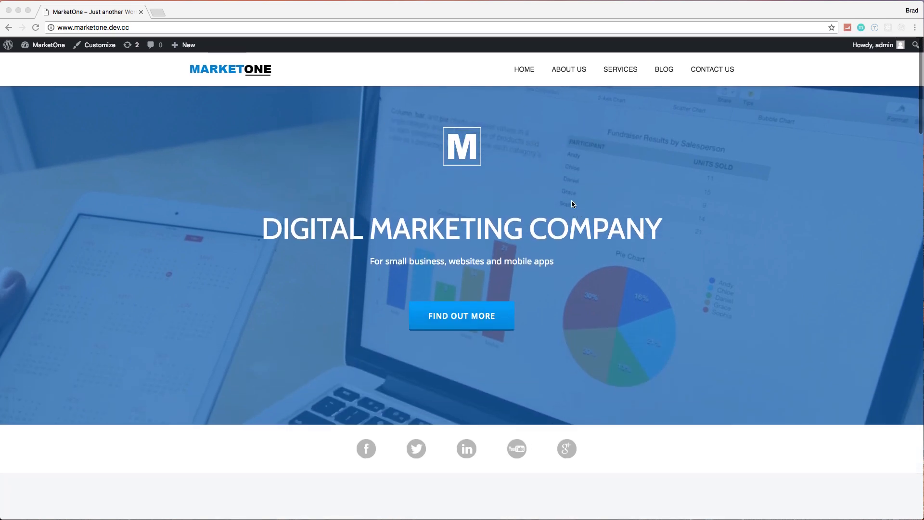
{"action": "scroll", "coordinate": [472, 171], "scroll_direction": "down", "scroll_amount": 8}
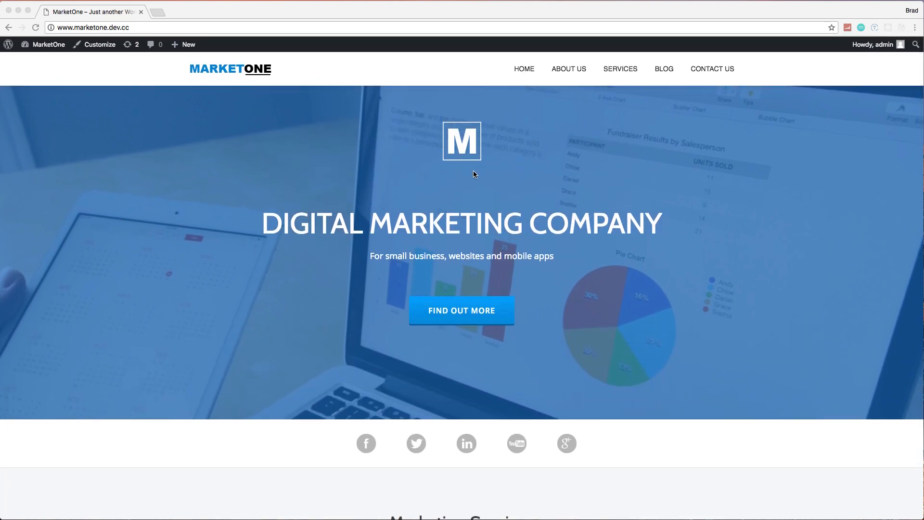
Step: Look through the MarketOne home page sections, from the banner and marketing services down to the latest news and contact footer
{"action": "left_click", "coordinate": [429, 231]}
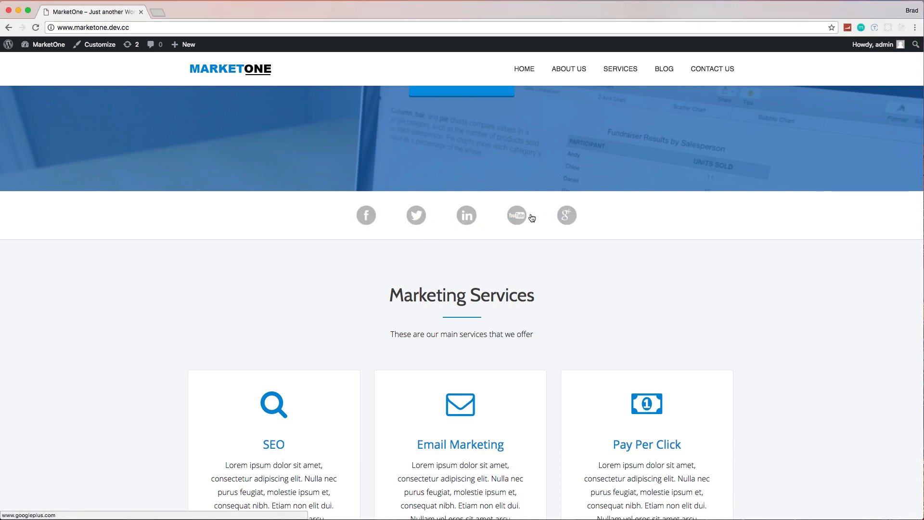
{"action": "scroll", "coordinate": [455, 218], "scroll_direction": "down", "scroll_amount": 6}
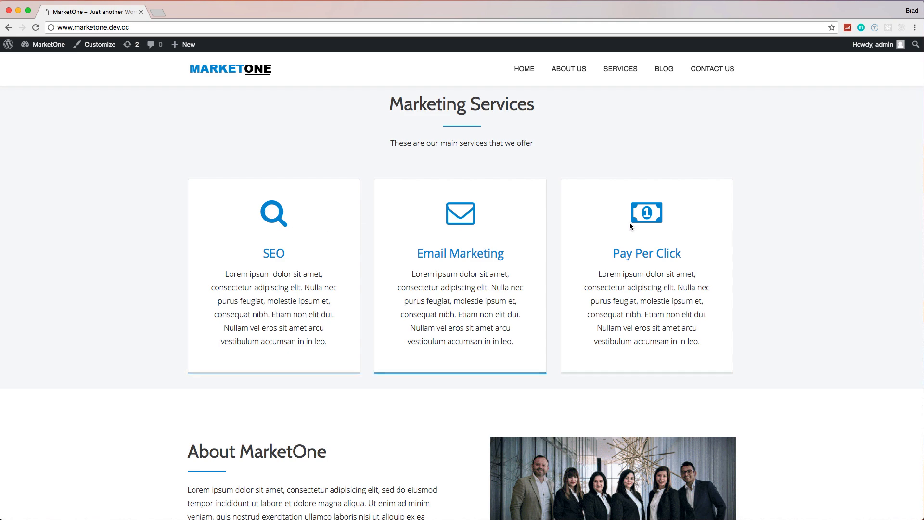
{"action": "scroll", "coordinate": [597, 243], "scroll_direction": "down", "scroll_amount": 5}
{"action": "scroll", "coordinate": [597, 244], "scroll_direction": "down", "scroll_amount": 5}
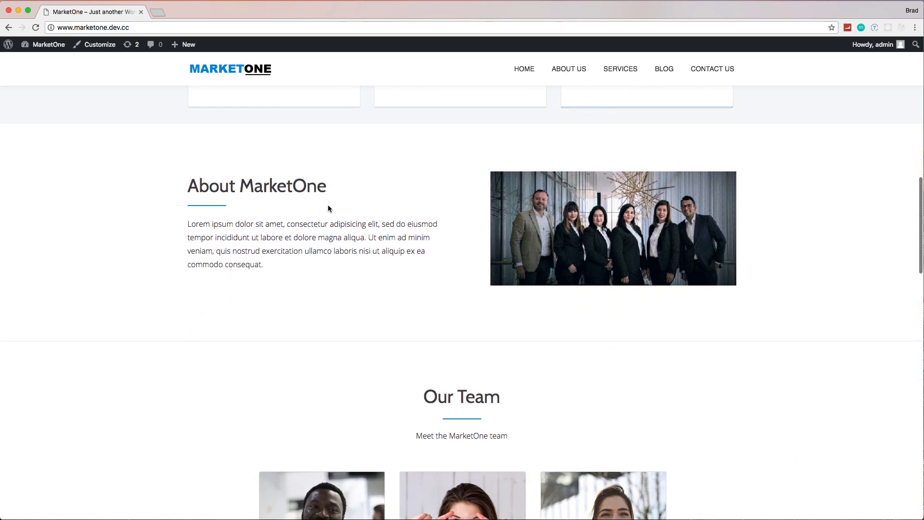
{"action": "scroll", "coordinate": [331, 206], "scroll_direction": "down", "scroll_amount": 5}
{"action": "scroll", "coordinate": [365, 222], "scroll_direction": "down", "scroll_amount": 3}
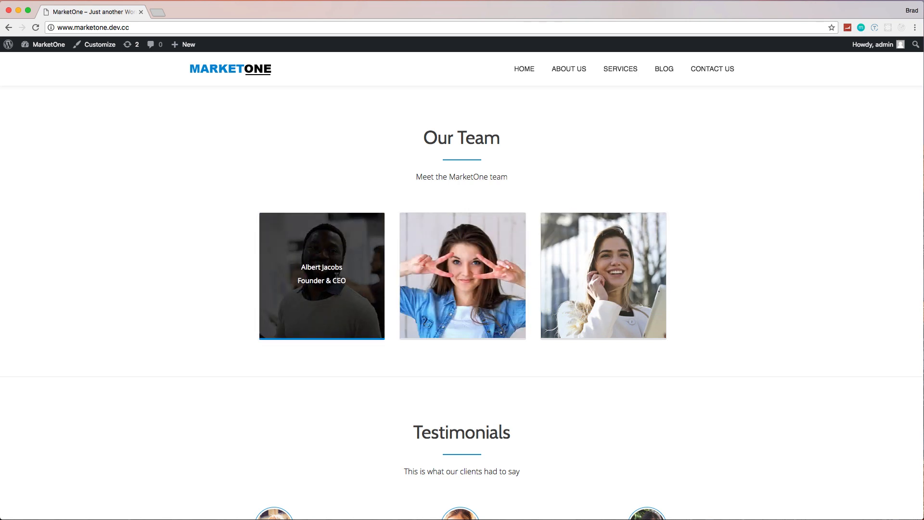
{"action": "scroll", "coordinate": [457, 287], "scroll_direction": "down", "scroll_amount": 1}
{"action": "scroll", "coordinate": [456, 287], "scroll_direction": "down", "scroll_amount": 15}
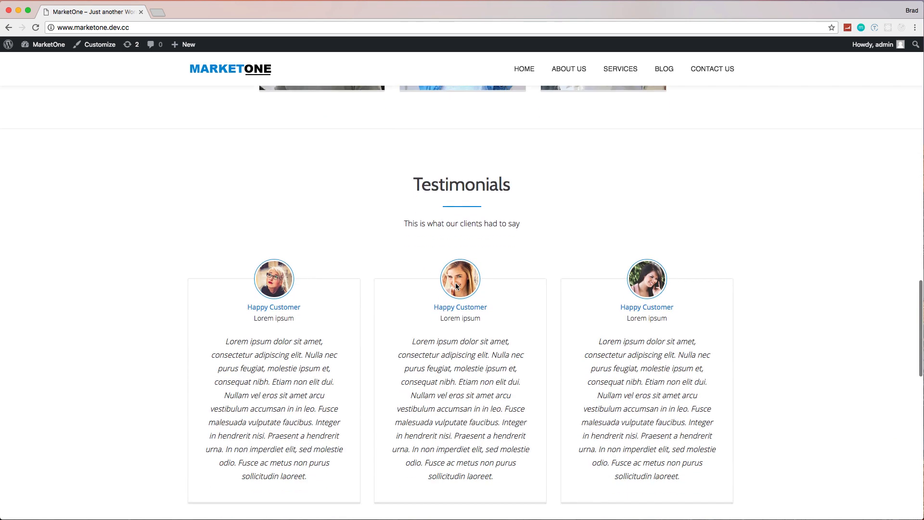
{"action": "scroll", "coordinate": [457, 285], "scroll_direction": "down", "scroll_amount": 6}
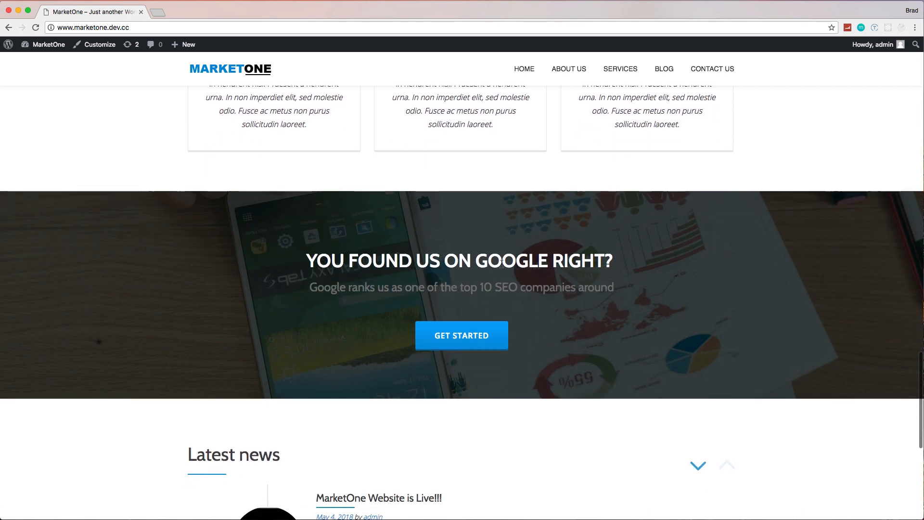
{"action": "scroll", "coordinate": [538, 298], "scroll_direction": "down", "scroll_amount": 7}
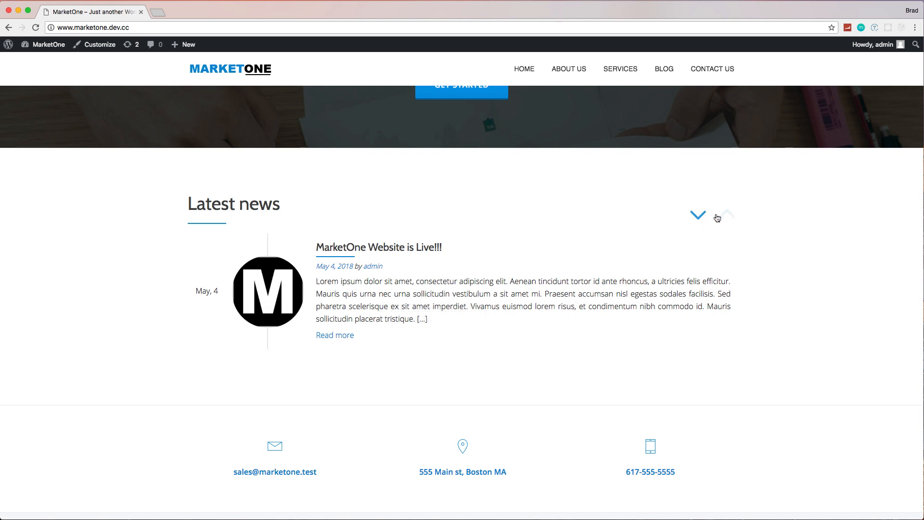
{"action": "scroll", "coordinate": [624, 258], "scroll_direction": "down", "scroll_amount": 3}
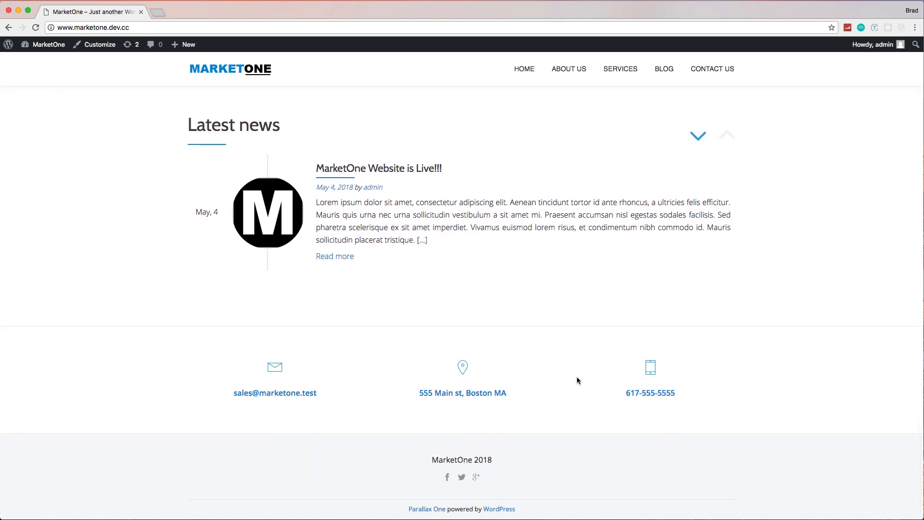
{"action": "scroll", "coordinate": [613, 376], "scroll_direction": "up", "scroll_amount": 10}
{"action": "scroll", "coordinate": [613, 377], "scroll_direction": "up", "scroll_amount": 15}
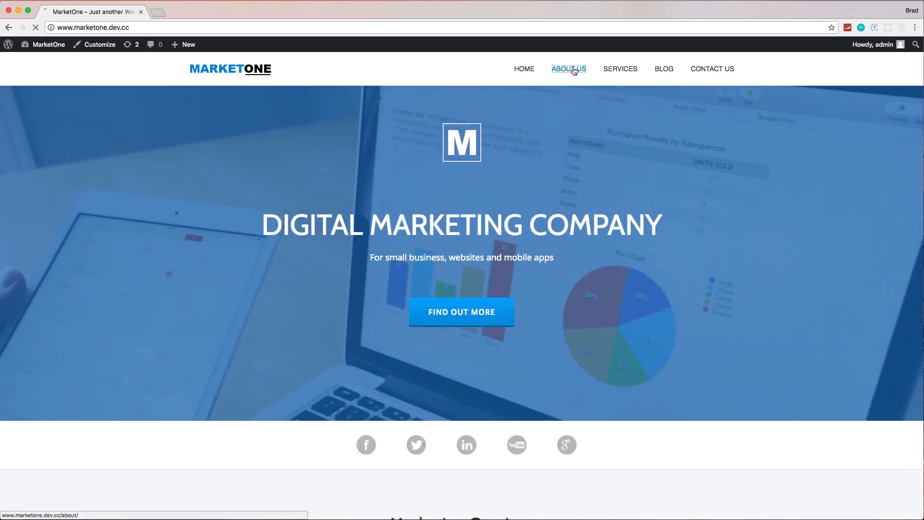
Step: Open the local site's About Us and Services pages and look over their content
{"action": "left_click", "coordinate": [570, 69]}
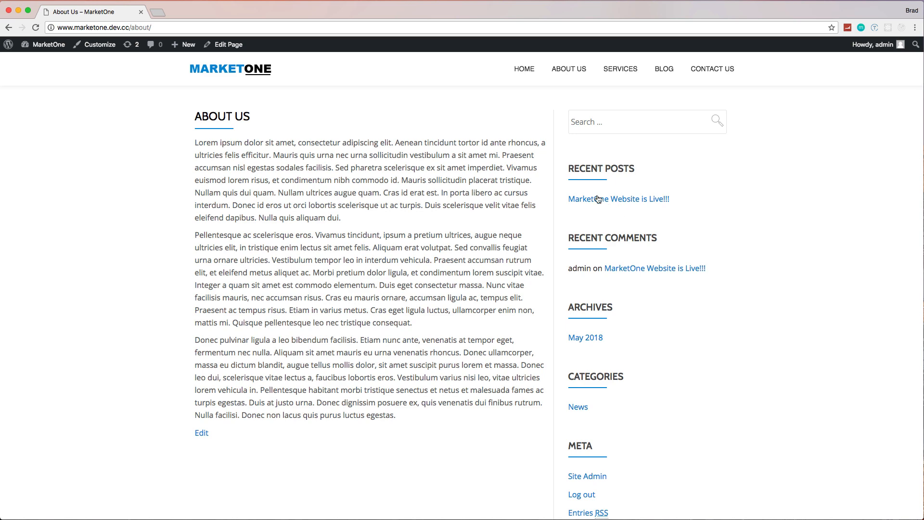
{"action": "scroll", "coordinate": [598, 199], "scroll_direction": "down", "scroll_amount": 3}
{"action": "scroll", "coordinate": [598, 199], "scroll_direction": "up", "scroll_amount": 3}
{"action": "left_click", "coordinate": [626, 72]}
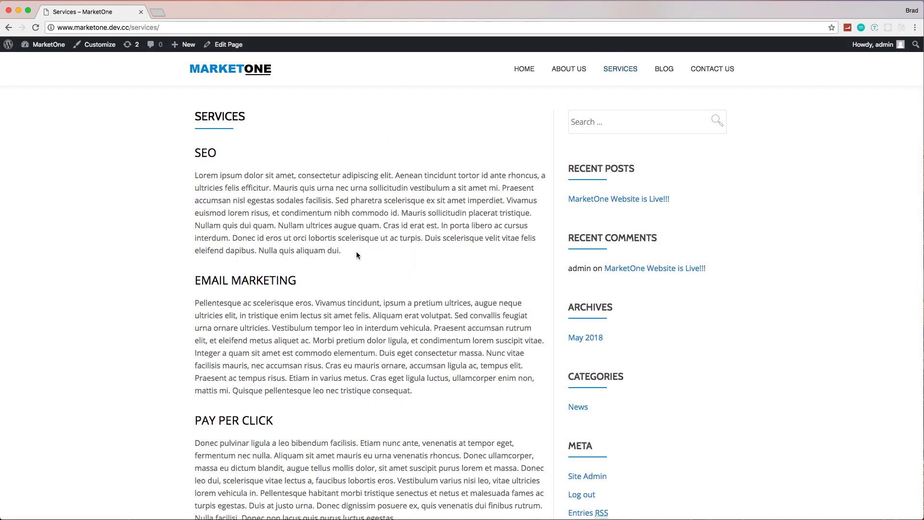
{"action": "scroll", "coordinate": [356, 255], "scroll_direction": "down", "scroll_amount": 3}
{"action": "scroll", "coordinate": [315, 243], "scroll_direction": "up", "scroll_amount": 3}
Step: Open the "MarketOne Website is Live!!!" post from the blog and view it down to its comments
{"action": "left_click", "coordinate": [665, 76]}
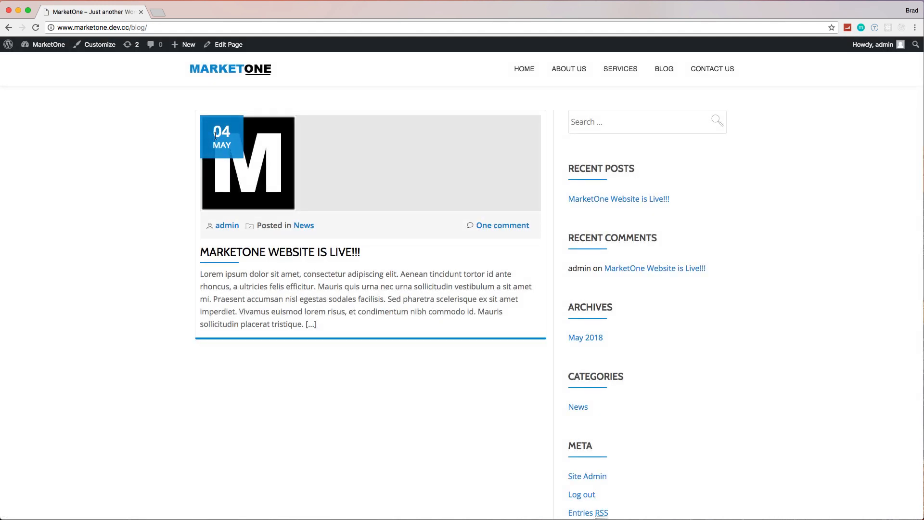
{"action": "left_click", "coordinate": [331, 252]}
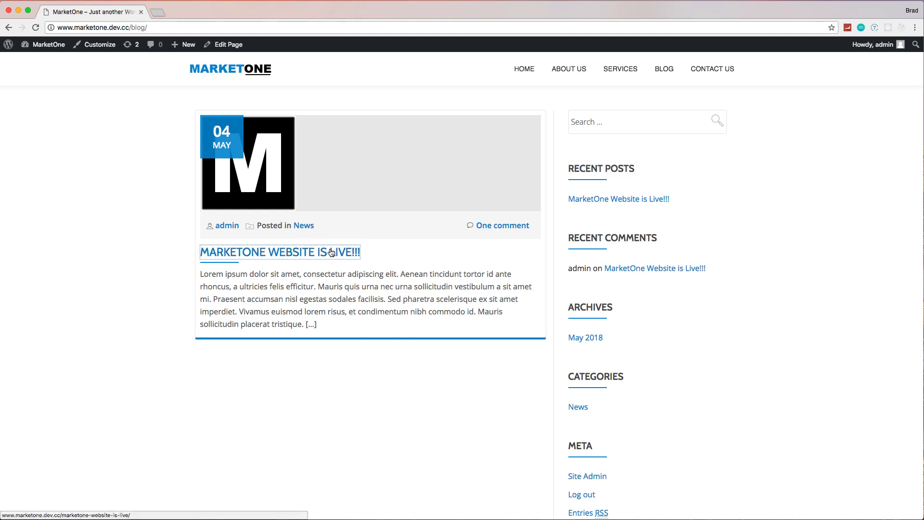
{"action": "scroll", "coordinate": [398, 266], "scroll_direction": "down", "scroll_amount": 5}
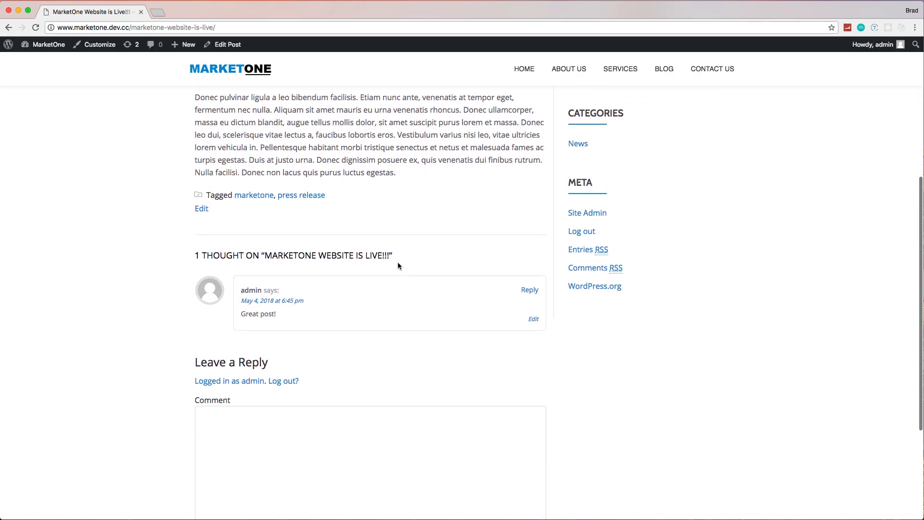
{"action": "scroll", "coordinate": [374, 316], "scroll_direction": "up", "scroll_amount": 10}
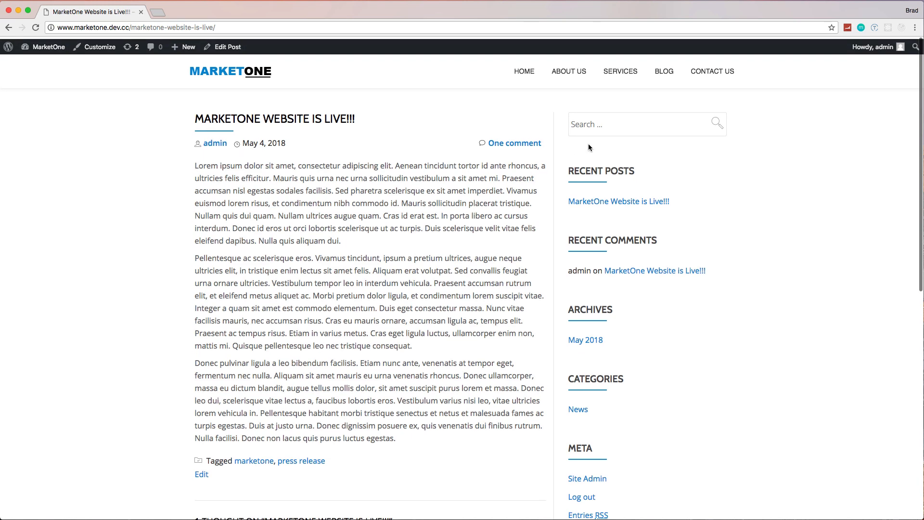
Step: View the Contact Us form page and return to the site's home page
{"action": "left_click", "coordinate": [708, 75]}
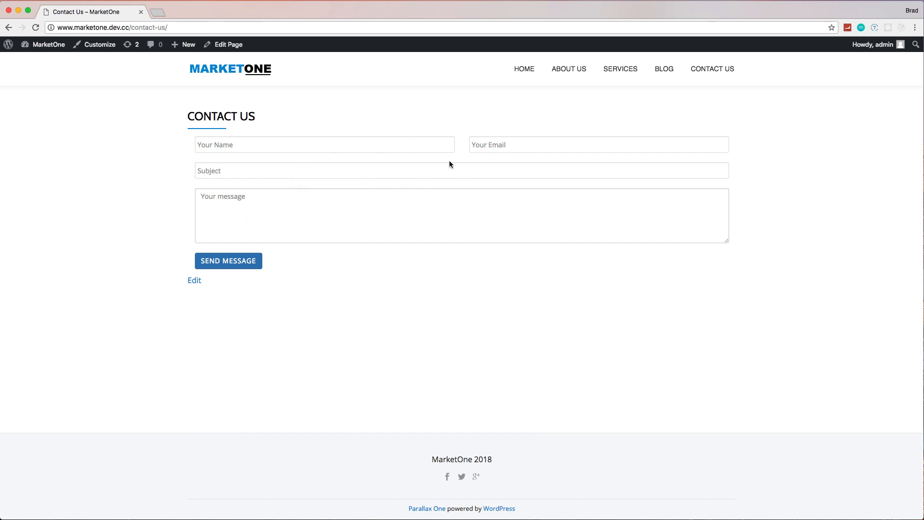
{"action": "left_click", "coordinate": [526, 75]}
Step: Open the live version of the site at codedemos.com in a new browser tab
{"action": "left_click", "coordinate": [158, 13]}
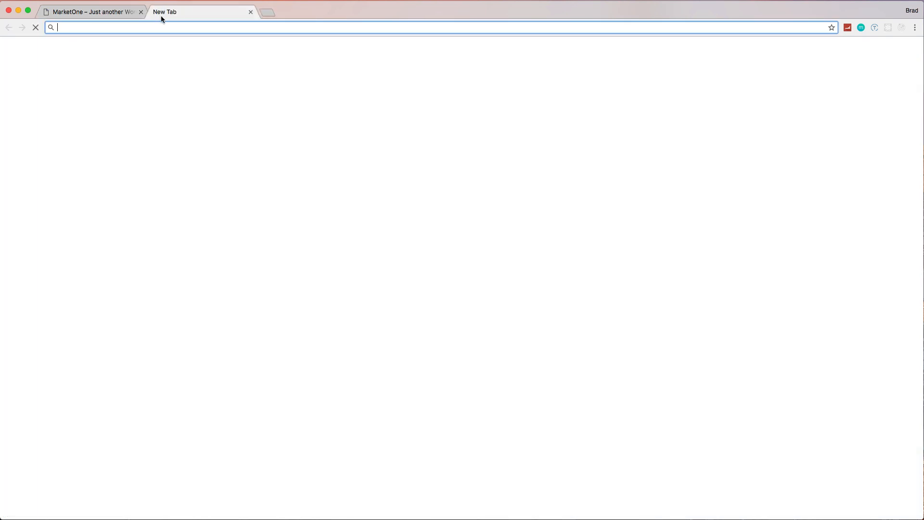
{"action": "type", "text": "code"}
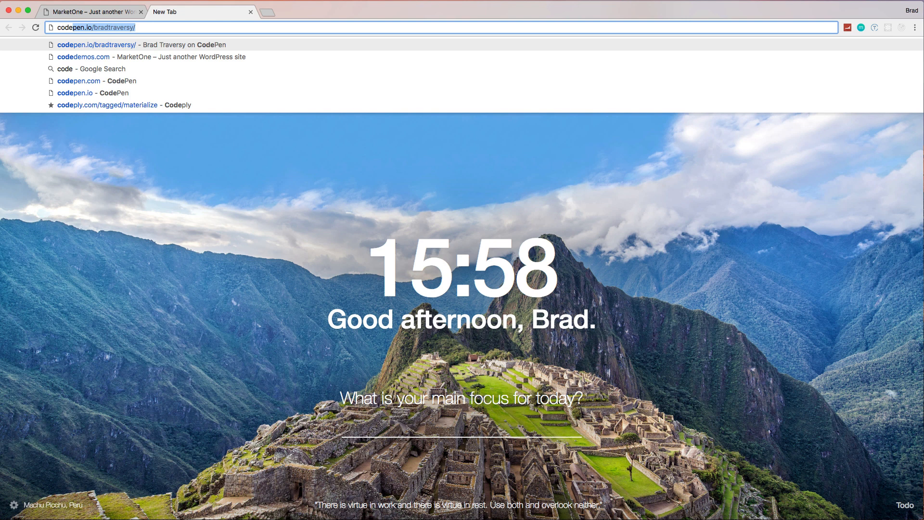
{"action": "key", "text": "BackSpace"}
{"action": "type", "text": "demos.com"}
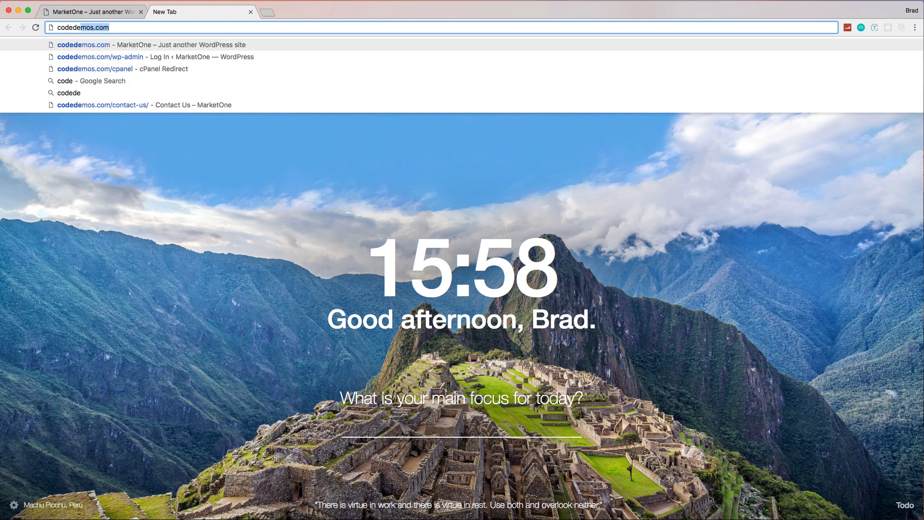
{"action": "key", "text": "Return"}
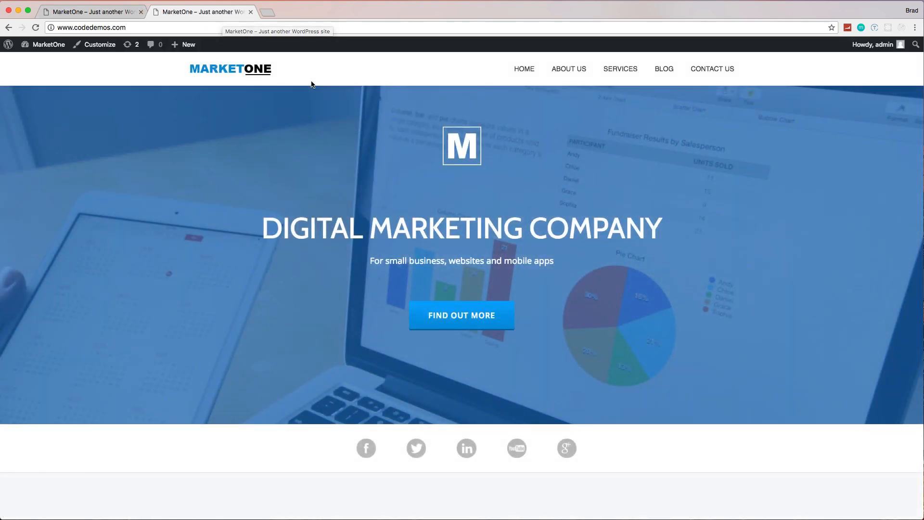
Step: Visit the live site's About Us, Services and Blog pages to compare them with the local copy
{"action": "left_click", "coordinate": [567, 70]}
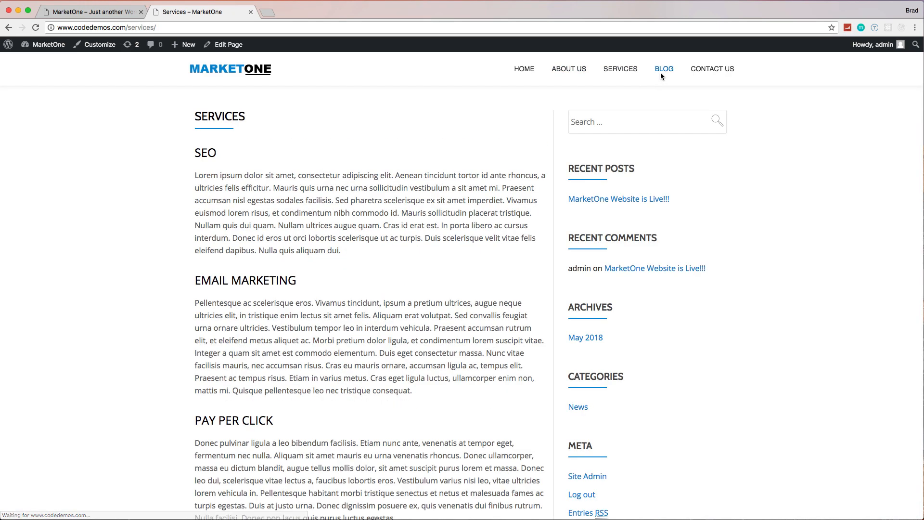
{"action": "left_click", "coordinate": [660, 72]}
{"action": "left_click_drag", "start_coordinate": [144, 27], "coordinate": [128, 27]}
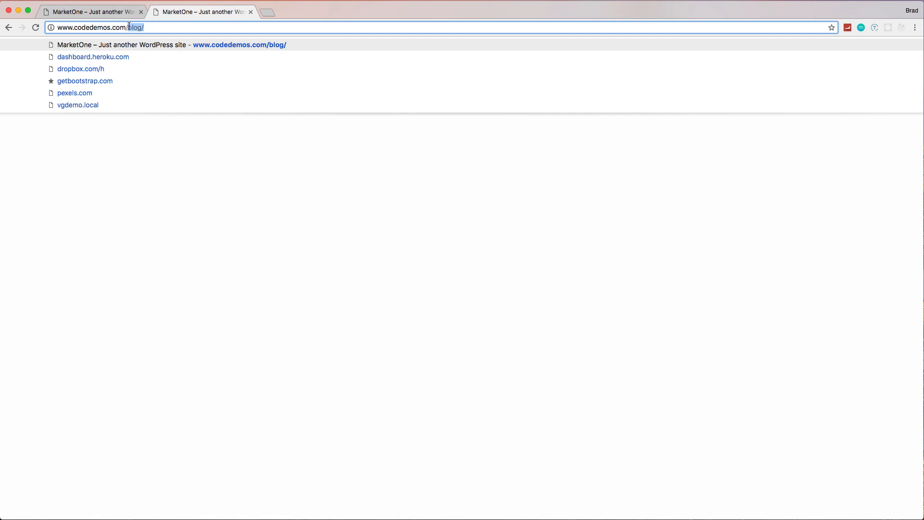
{"action": "type", "text": "wp-a"}
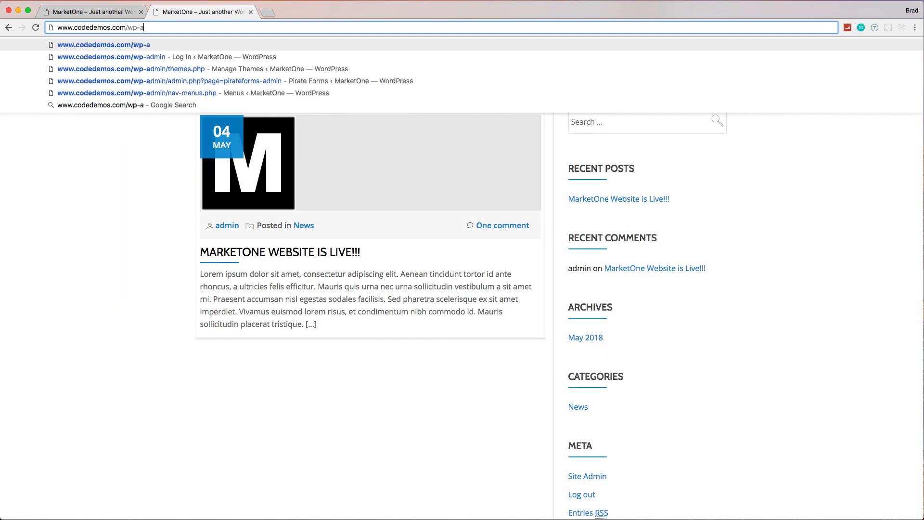
{"action": "key", "text": "Return"}
{"action": "left_click", "coordinate": [150, 27]}
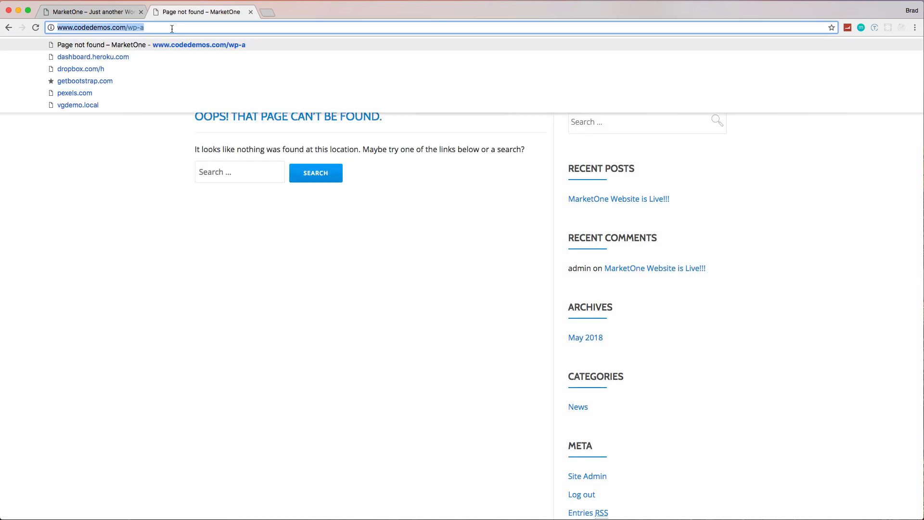
{"action": "left_click", "coordinate": [175, 29]}
{"action": "type", "text": "dmin"}
{"action": "key", "text": "Return"}
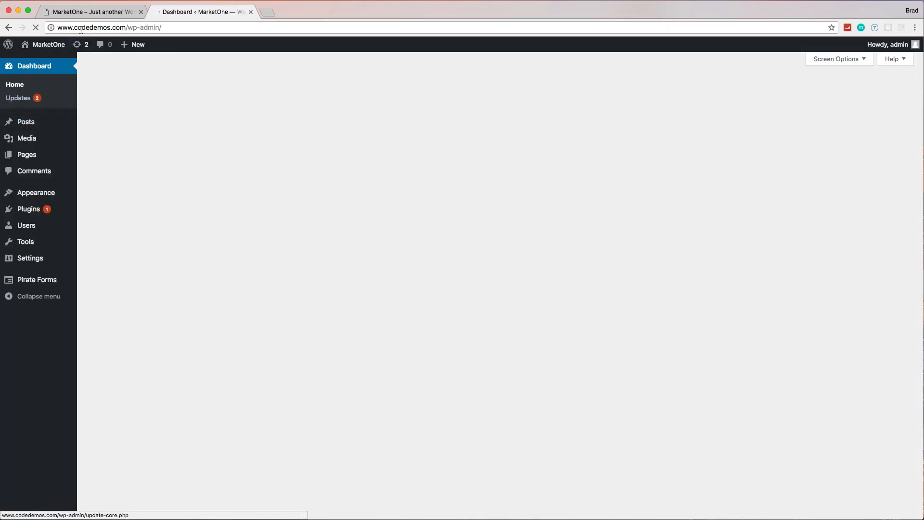
Step: Look over the live site's dashboard and switch back to the local MarketOne tab
{"action": "scroll", "coordinate": [129, 132], "scroll_direction": "down", "scroll_amount": 3}
{"action": "scroll", "coordinate": [130, 132], "scroll_direction": "up", "scroll_amount": 4}
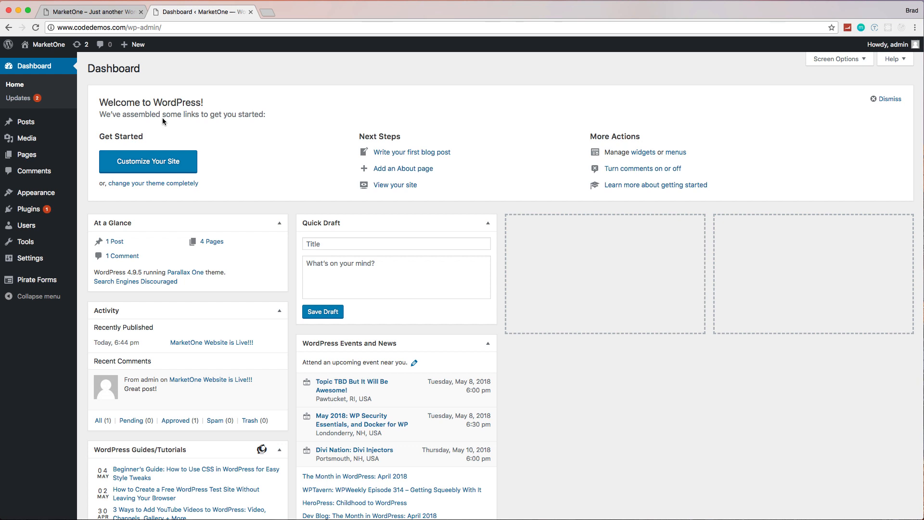
{"action": "left_click", "coordinate": [102, 14]}
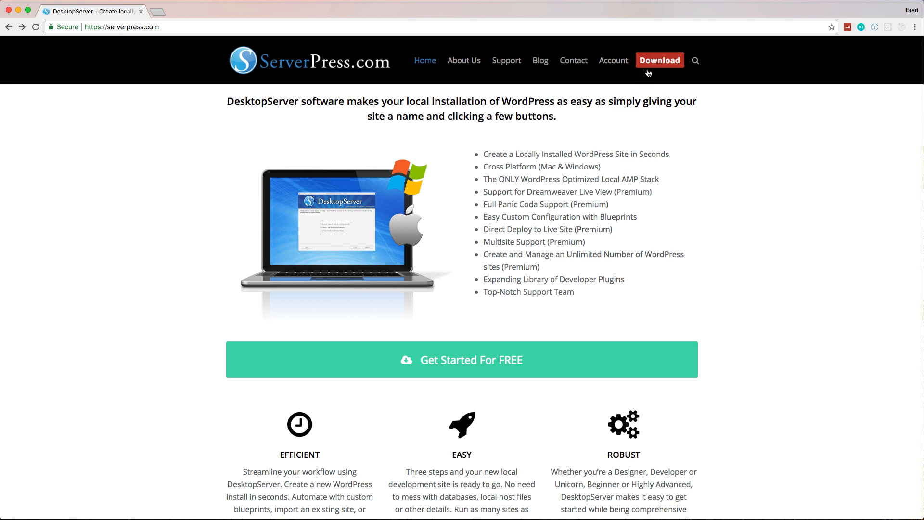
Step: Open the DesktopServer download page and compare the Premium and Limited features, including direct deployment to a live server
{"action": "left_click", "coordinate": [665, 58]}
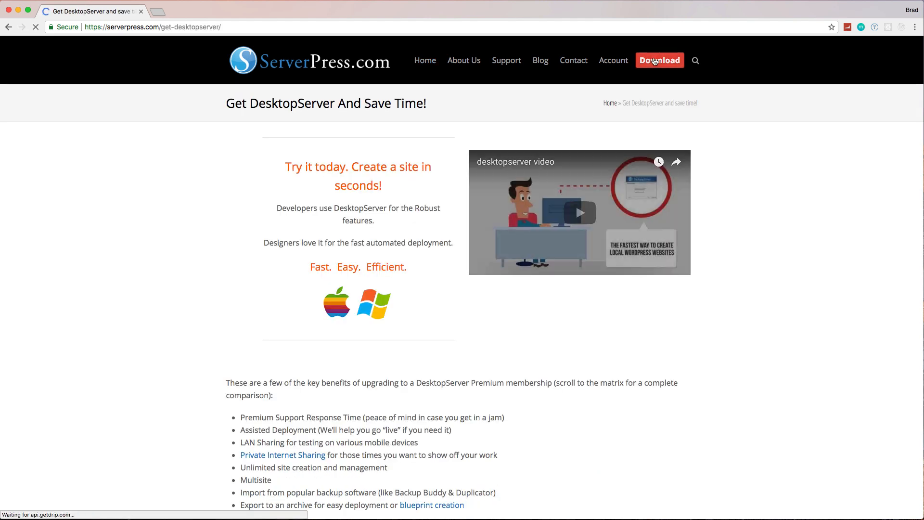
{"action": "scroll", "coordinate": [823, 232], "scroll_direction": "down", "scroll_amount": 5}
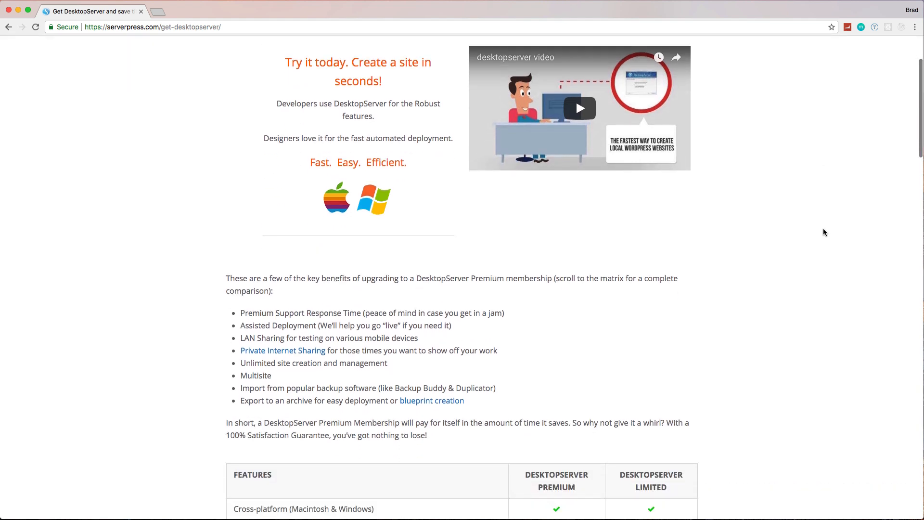
{"action": "scroll", "coordinate": [823, 232], "scroll_direction": "down", "scroll_amount": 4}
{"action": "scroll", "coordinate": [823, 232], "scroll_direction": "down", "scroll_amount": 9}
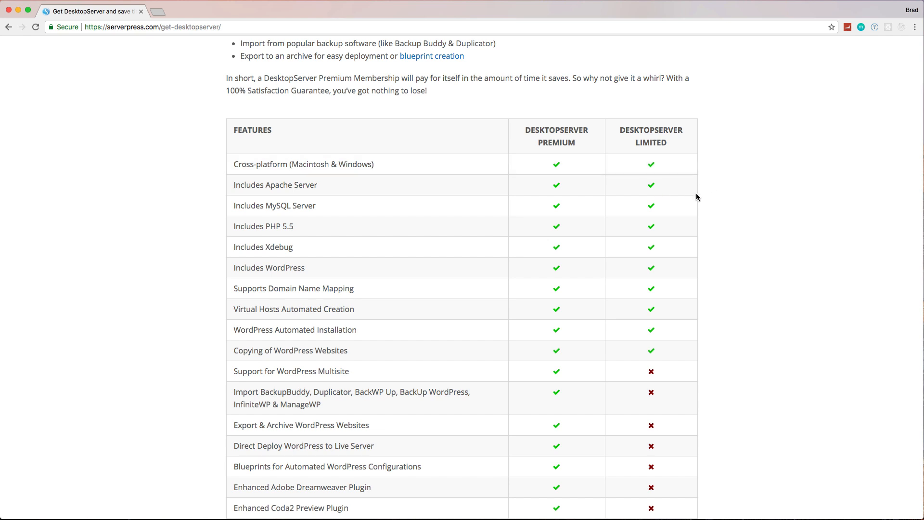
{"action": "scroll", "coordinate": [571, 204], "scroll_direction": "down", "scroll_amount": 5}
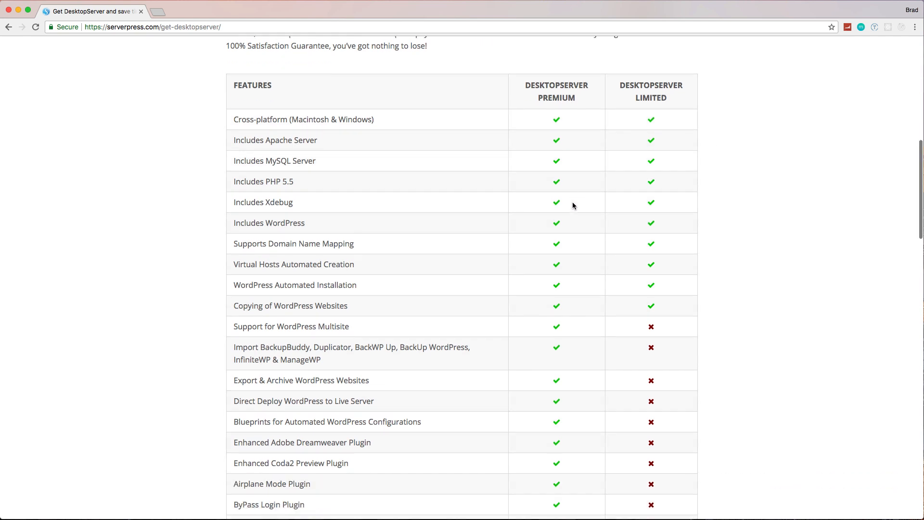
{"action": "scroll", "coordinate": [534, 255], "scroll_direction": "down", "scroll_amount": 4}
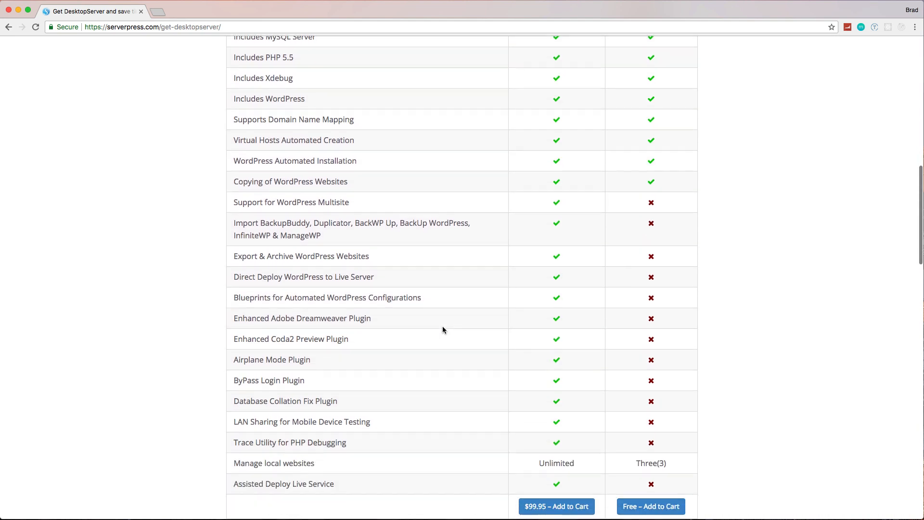
{"action": "scroll", "coordinate": [442, 332], "scroll_direction": "down", "scroll_amount": 1}
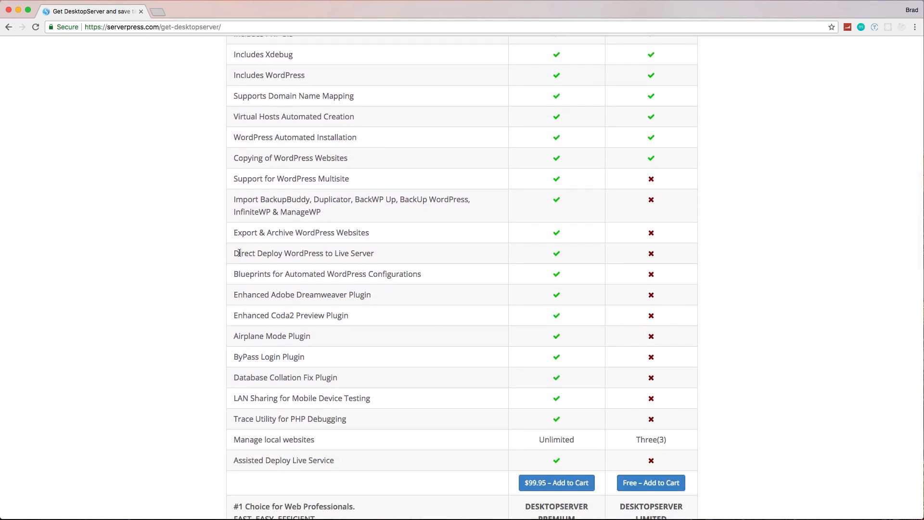
{"action": "left_click_drag", "start_coordinate": [239, 254], "coordinate": [373, 257]}
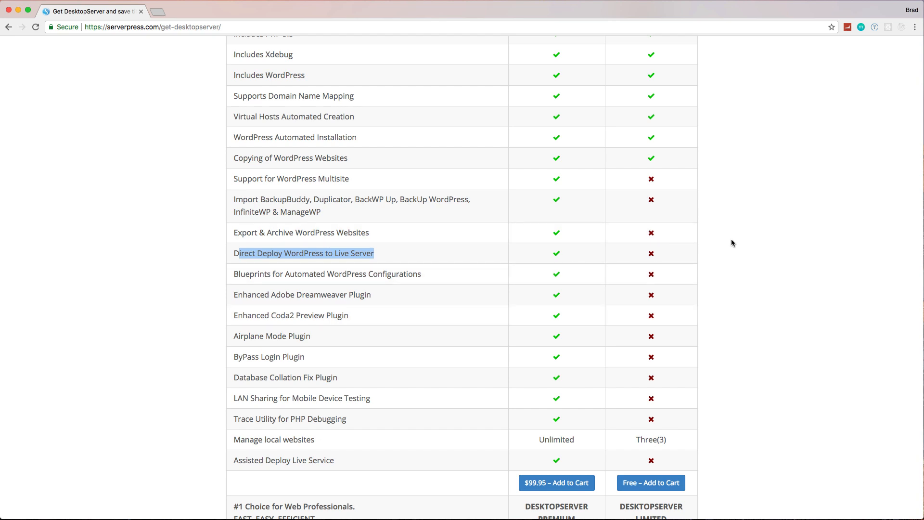
Step: Check out the free DesktopServer Limited edition, agreeing to the terms, and view the download links on the purchase confirmation
{"action": "left_click", "coordinate": [654, 484]}
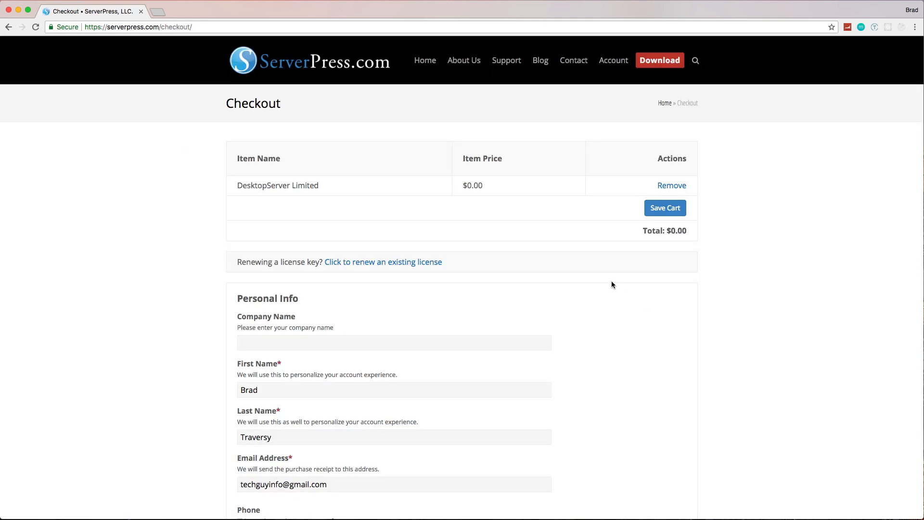
{"action": "scroll", "coordinate": [611, 284], "scroll_direction": "down", "scroll_amount": 1}
{"action": "scroll", "coordinate": [487, 262], "scroll_direction": "down", "scroll_amount": 4}
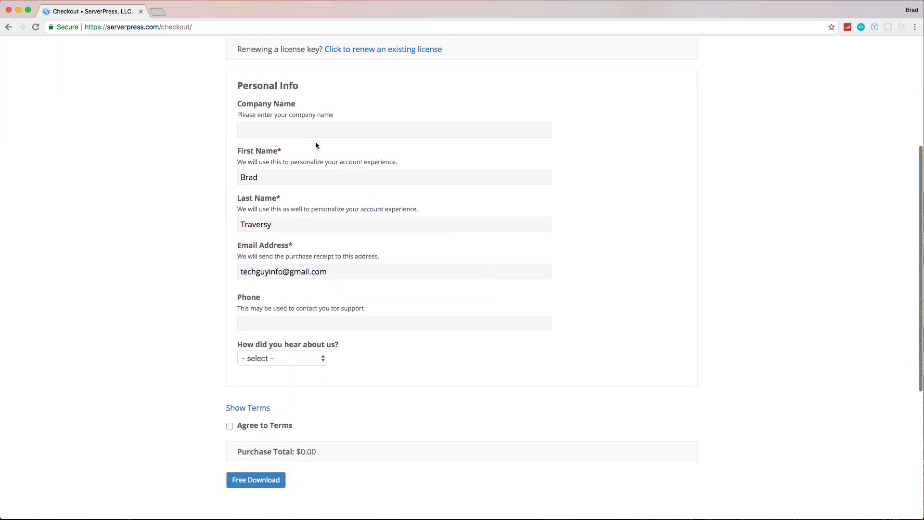
{"action": "scroll", "coordinate": [353, 239], "scroll_direction": "down", "scroll_amount": 5}
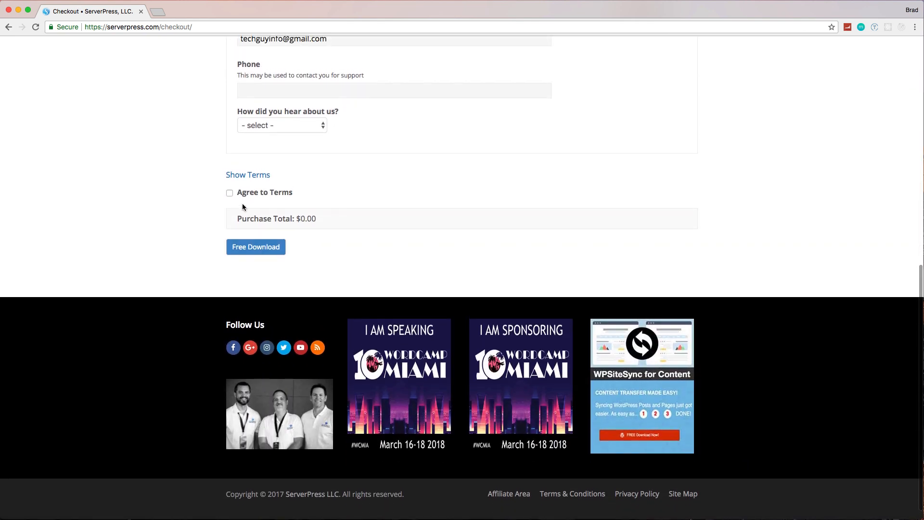
{"action": "left_click", "coordinate": [230, 193]}
{"action": "left_click", "coordinate": [262, 248]}
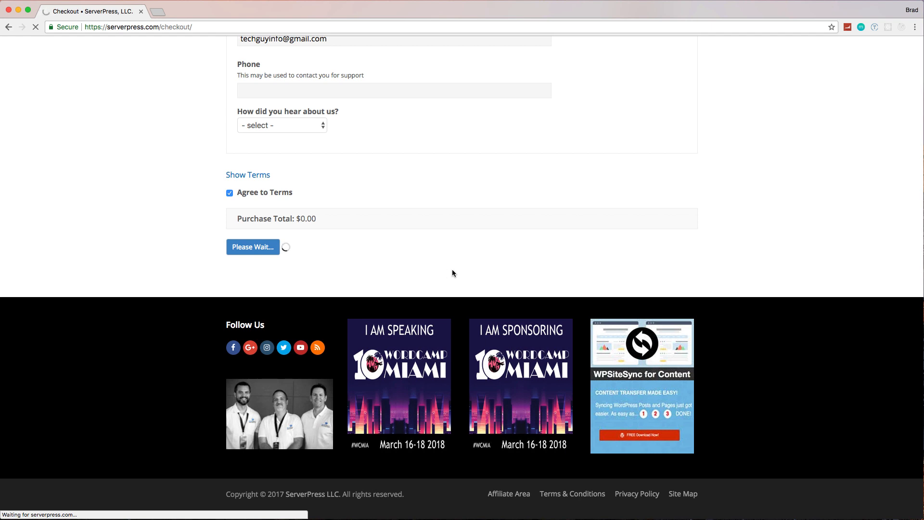
{"action": "scroll", "coordinate": [385, 284], "scroll_direction": "down", "scroll_amount": 1}
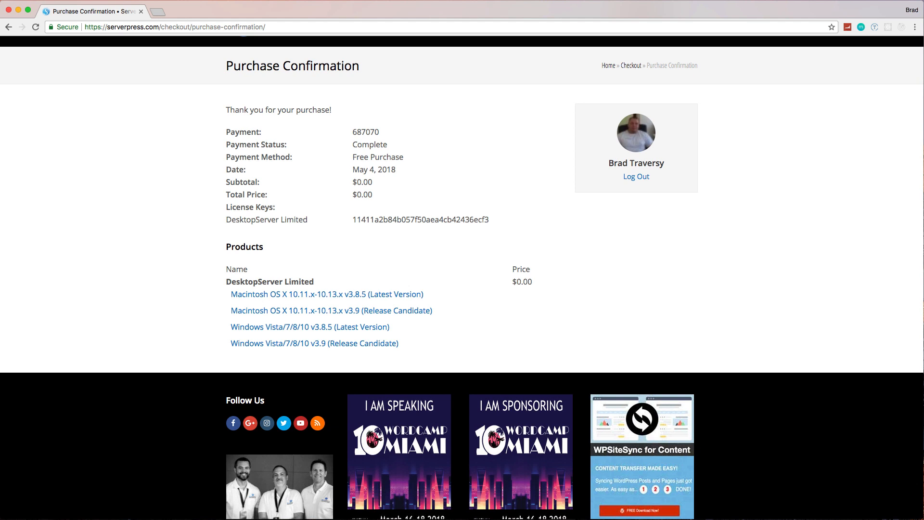
Step: Switch to Finder and launch DesktopServer from the XAMPP folder in Applications
{"action": "key", "text": "super+Tab"}
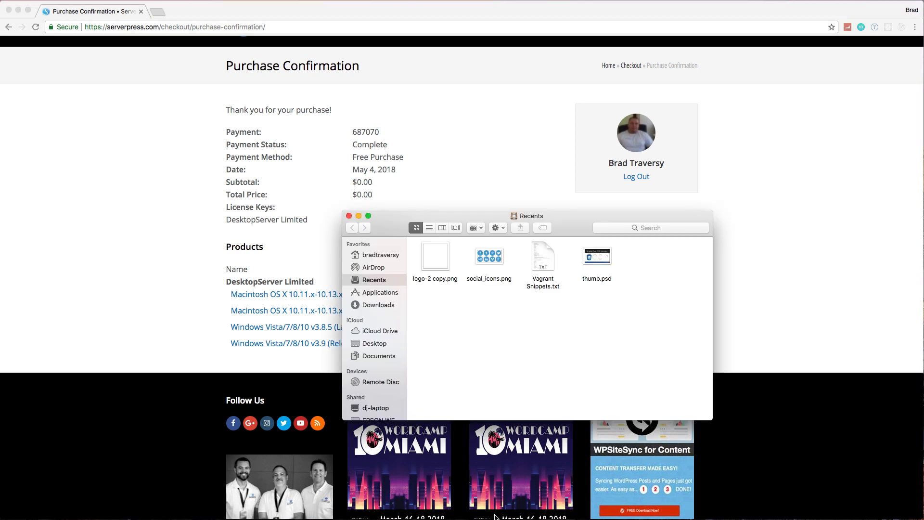
{"action": "left_click", "coordinate": [366, 293]}
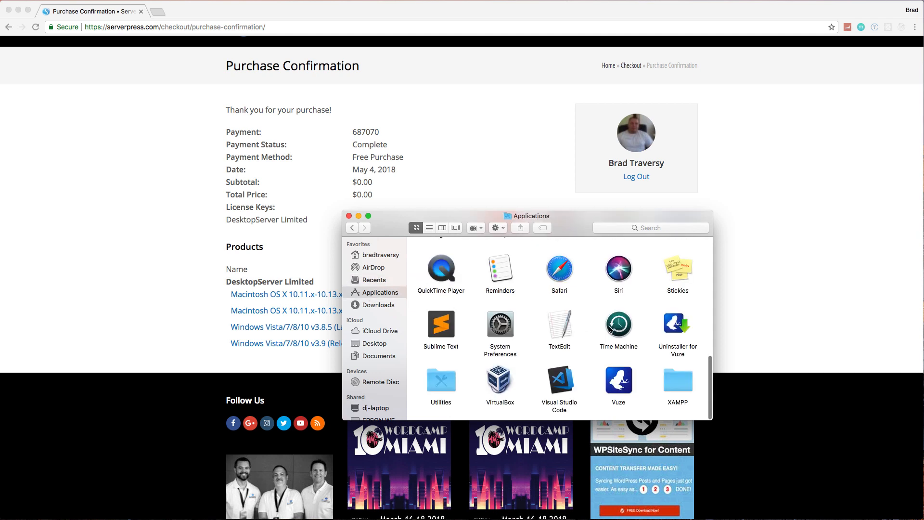
{"action": "double_click", "coordinate": [673, 384]}
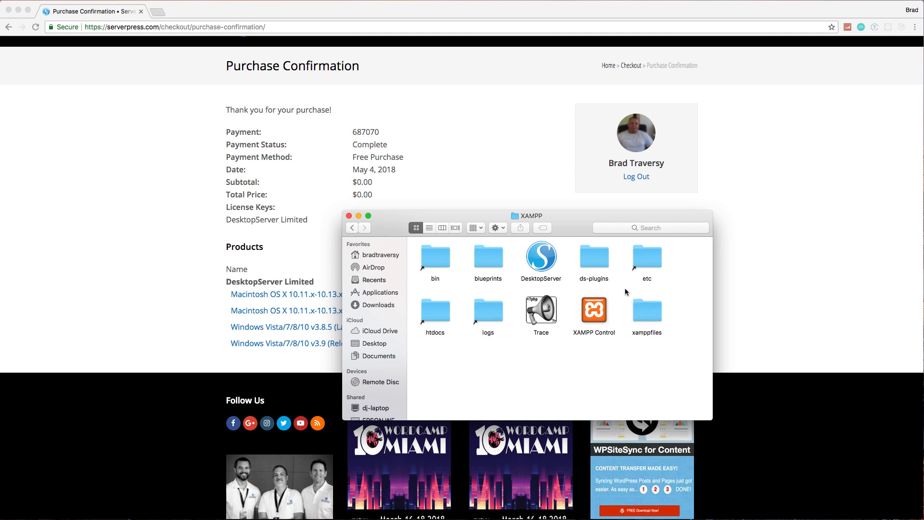
{"action": "double_click", "coordinate": [542, 262]}
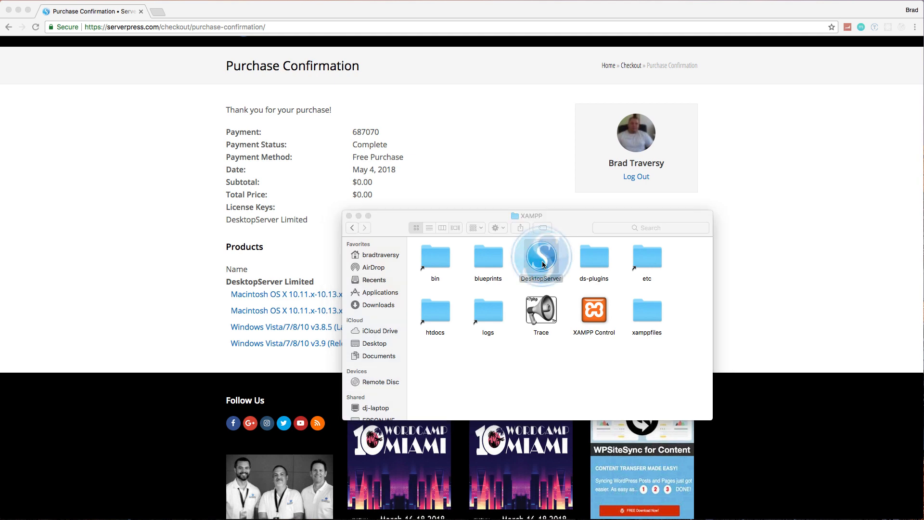
{"action": "left_click_drag", "start_coordinate": [740, 63], "coordinate": [495, 70]}
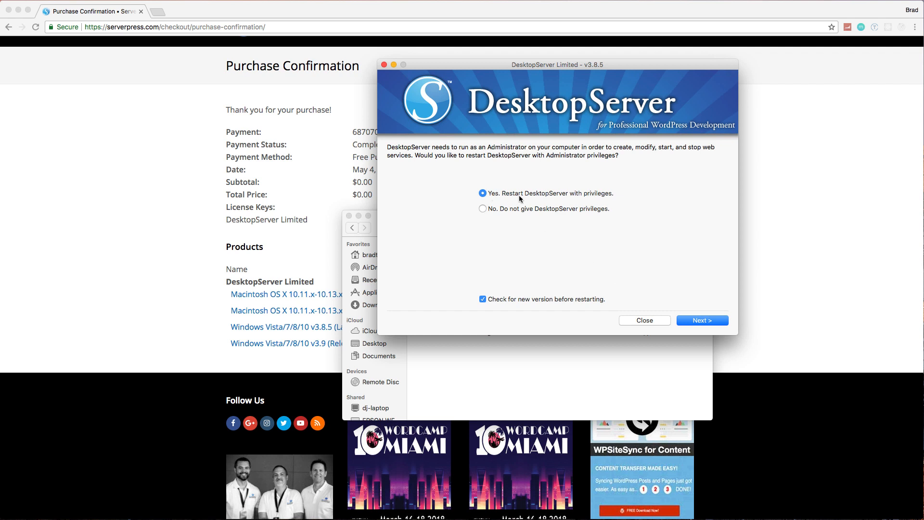
Step: Restart DesktopServer with administrator privileges, authorizing it with the account password
{"action": "left_click", "coordinate": [687, 320]}
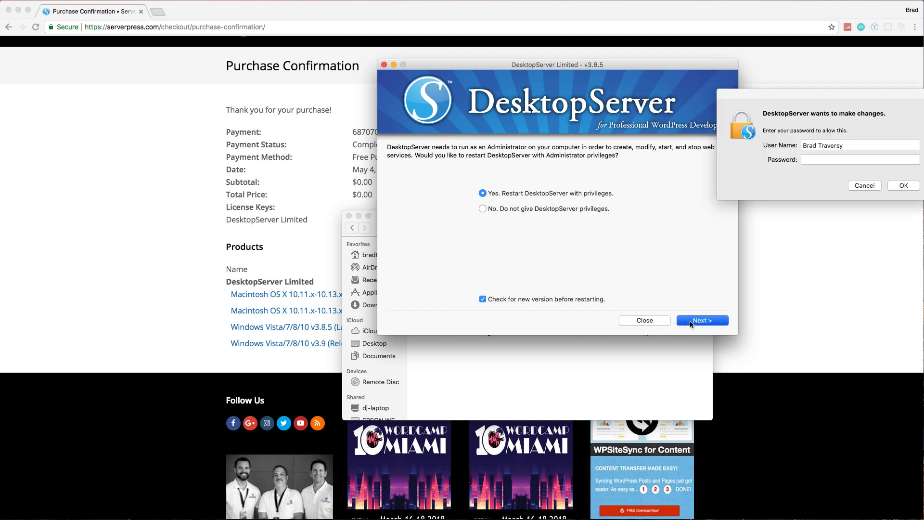
{"action": "type", "text": "•••••••"}
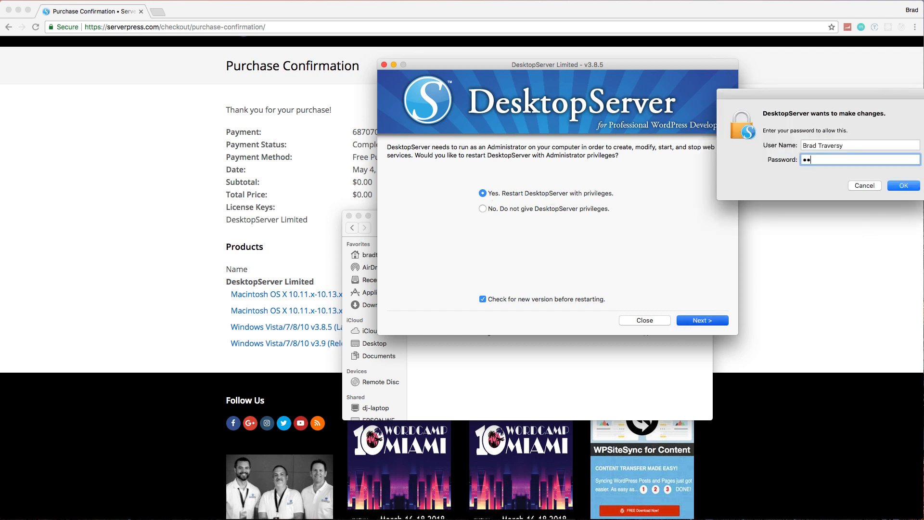
{"action": "type", "text": "•••••"}
{"action": "key", "text": "Return"}
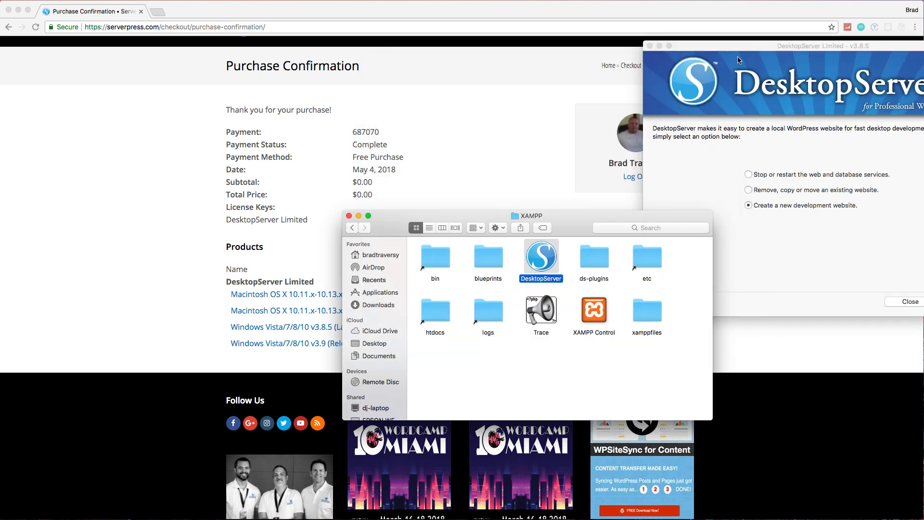
Step: View DesktopServer's list of existing development websites and close the list window
{"action": "left_click_drag", "start_coordinate": [732, 46], "coordinate": [412, 71]}
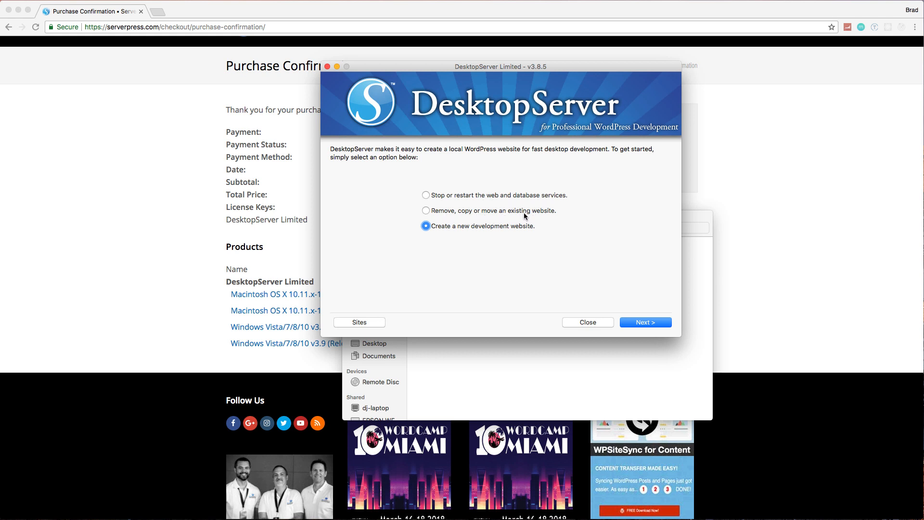
{"action": "left_click", "coordinate": [366, 322]}
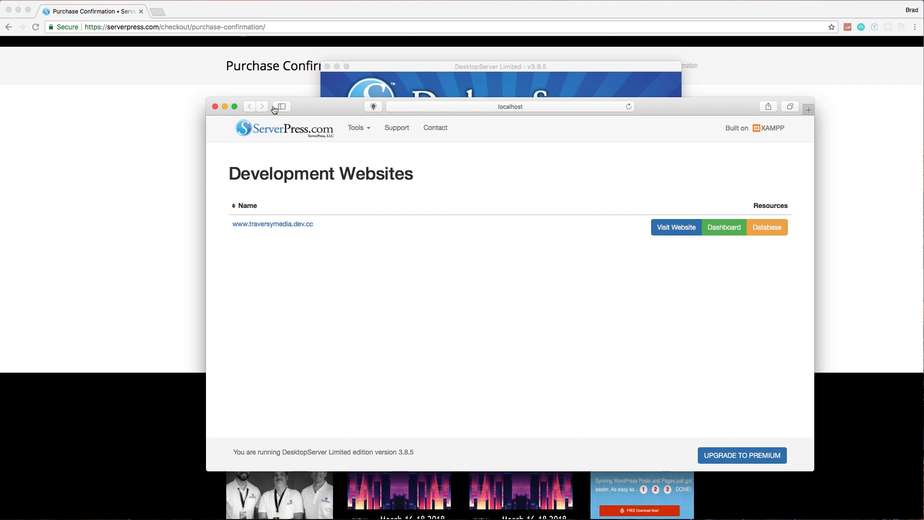
{"action": "left_click", "coordinate": [215, 107]}
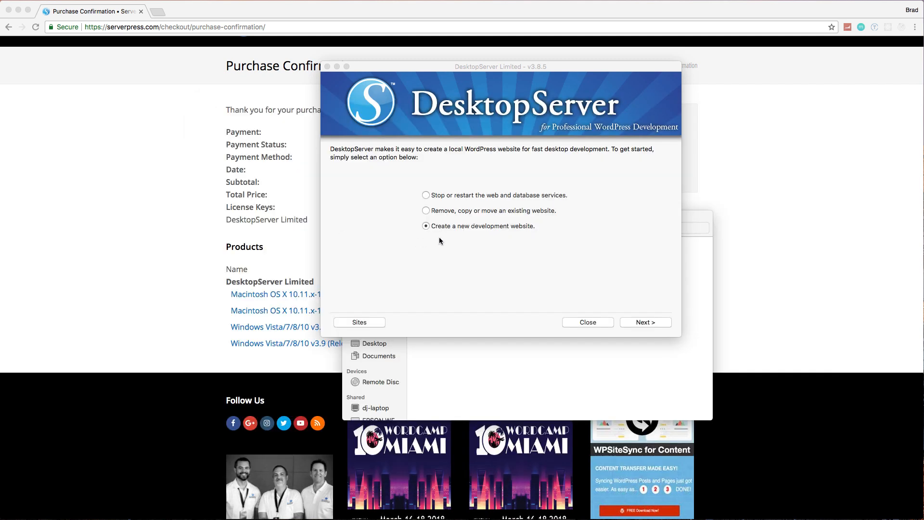
{"action": "left_click", "coordinate": [632, 322]}
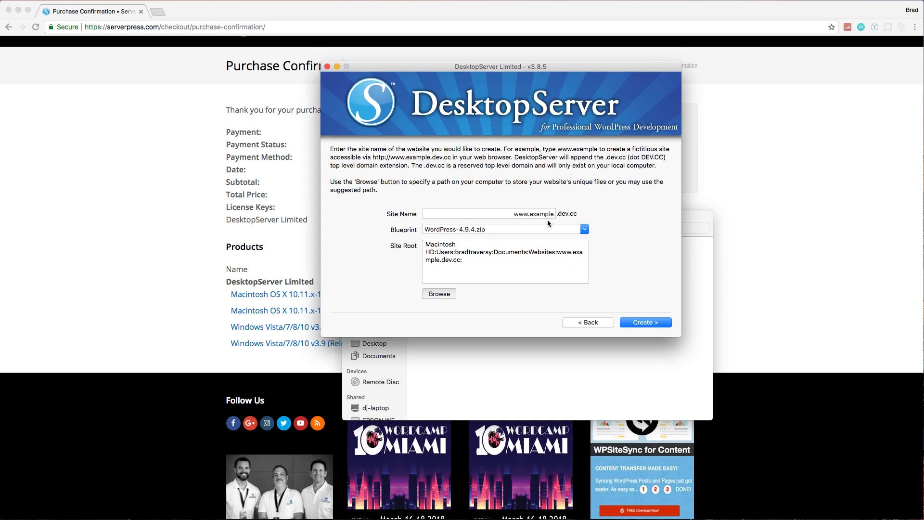
{"action": "left_click", "coordinate": [549, 214]}
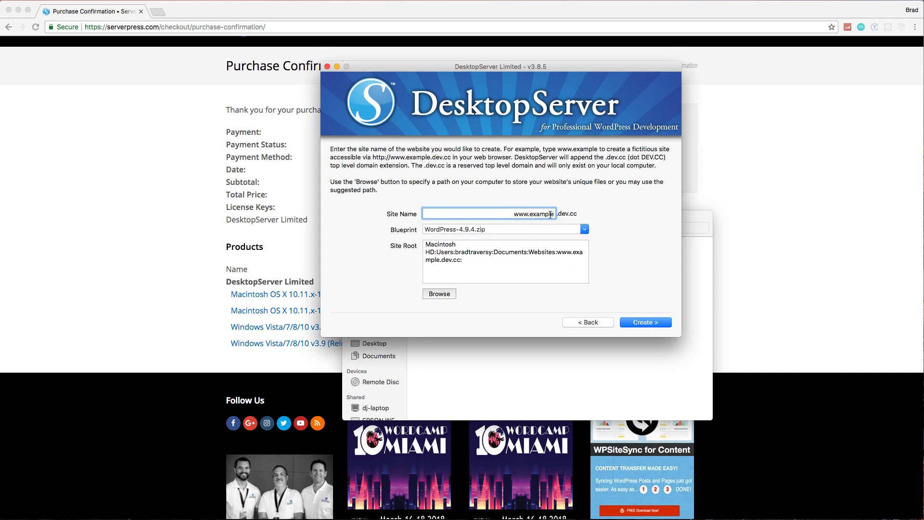
{"action": "left_click_drag", "start_coordinate": [550, 215], "coordinate": [531, 214]}
{"action": "type", "text": "marketone"}
{"action": "left_click", "coordinate": [584, 229]}
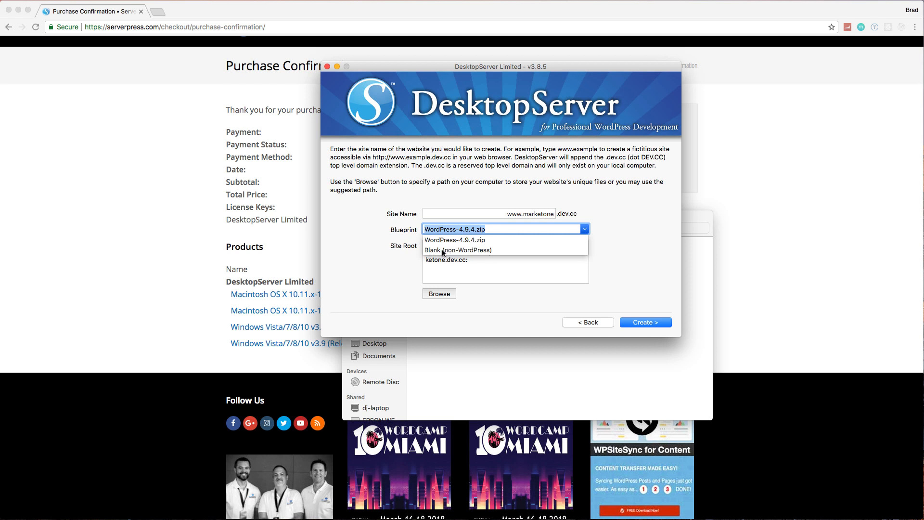
{"action": "left_click", "coordinate": [631, 246]}
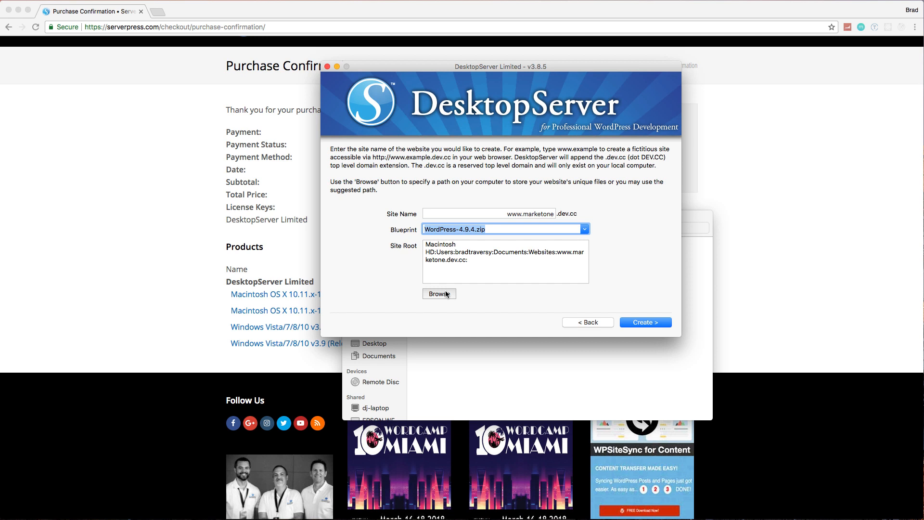
{"action": "left_click", "coordinate": [637, 322]}
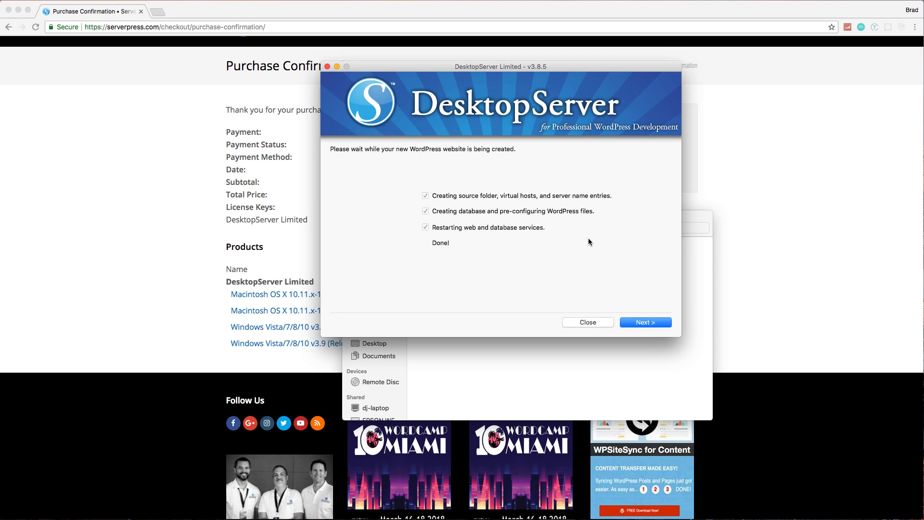
Step: Finish the site creation wizard and close DesktopServer
{"action": "left_click", "coordinate": [644, 322]}
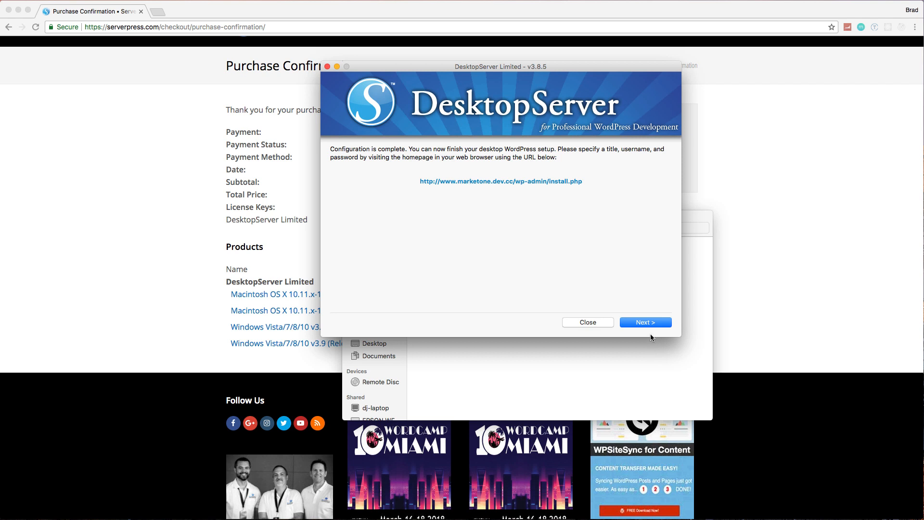
{"action": "left_click", "coordinate": [639, 326]}
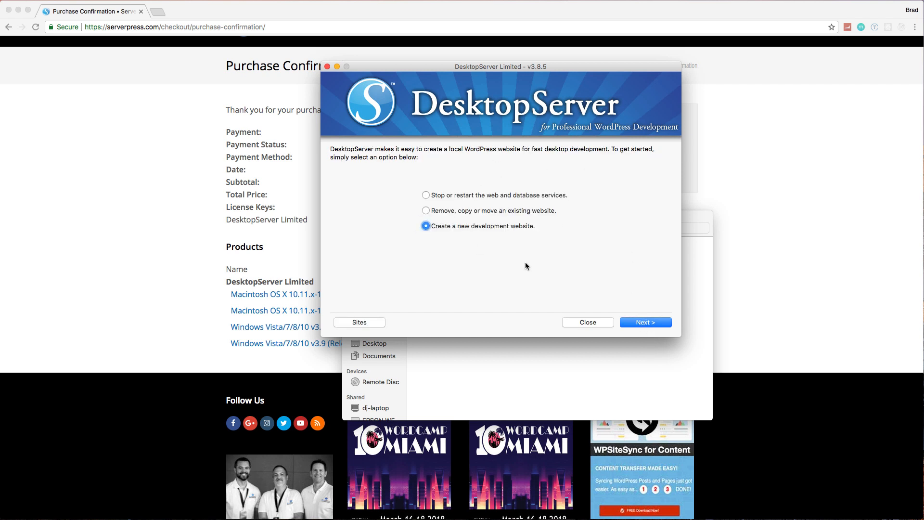
{"action": "left_click", "coordinate": [578, 322]}
{"action": "left_click", "coordinate": [277, 28]}
{"action": "type", "text": "www."}
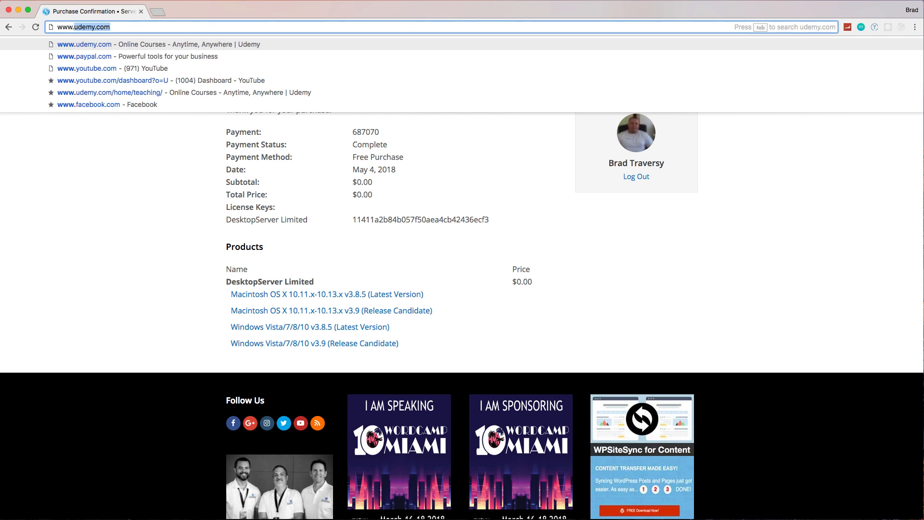
{"action": "key", "text": "BackSpace"}
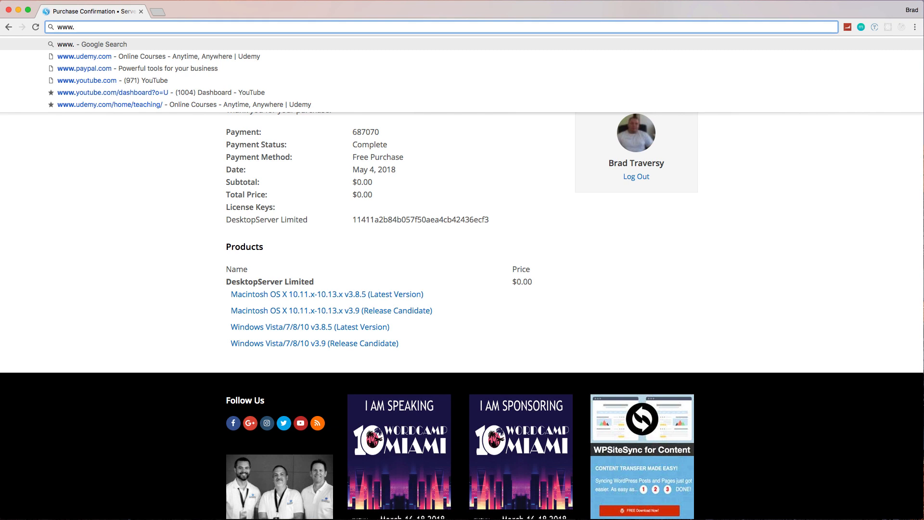
{"action": "type", "text": "marketone"}
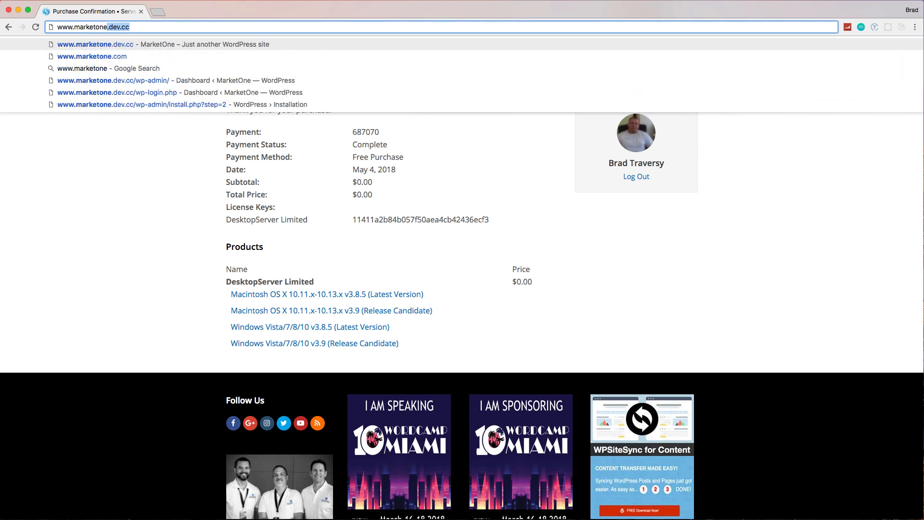
{"action": "key", "text": "Return"}
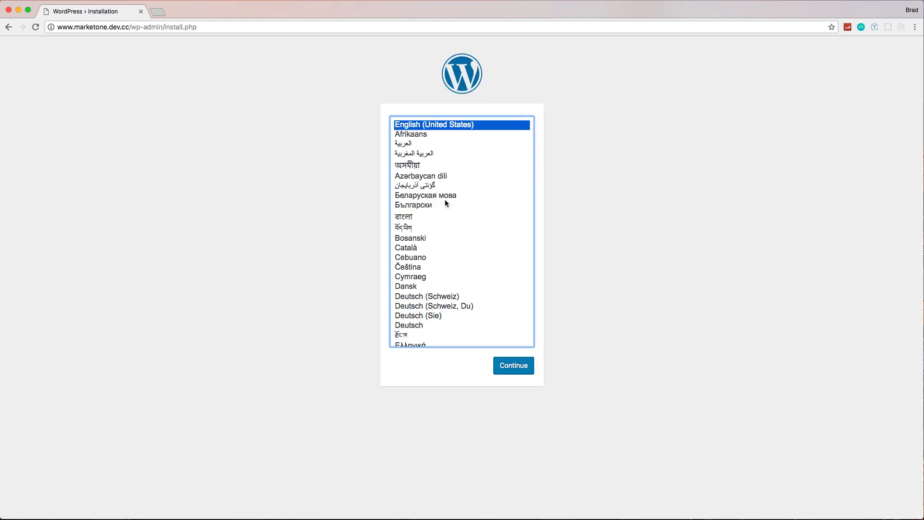
Step: Continue the installation in English (United States) and enter the site title MarketOne and the username admin
{"action": "left_click", "coordinate": [515, 365]}
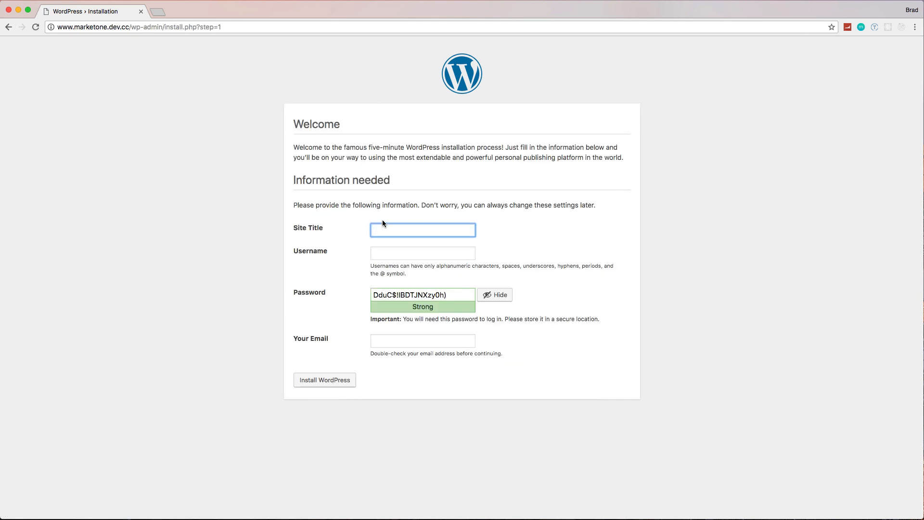
{"action": "type", "text": "MarketOne"}
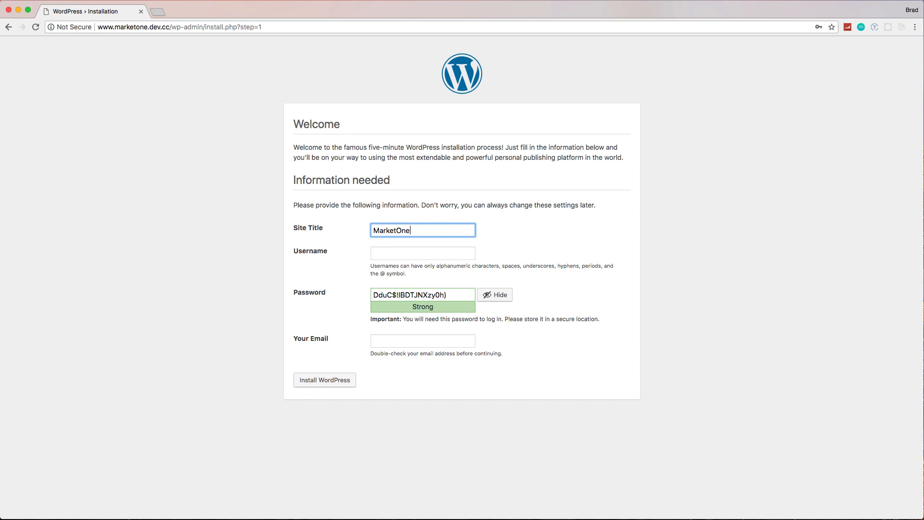
{"action": "left_click", "coordinate": [409, 253]}
{"action": "type", "text": "admin"}
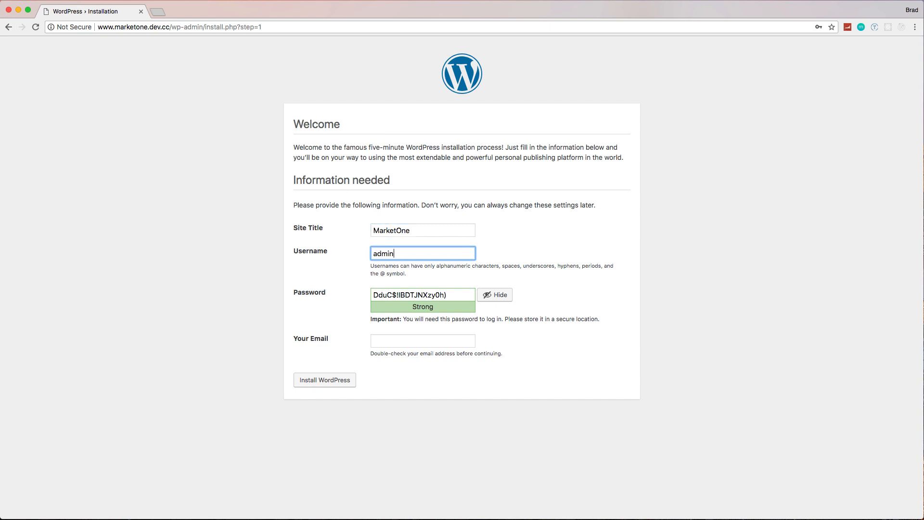
Step: Enter the admin password, confirm the use of a weak password, fill in the e-mail address and install WordPress
{"action": "key", "text": "Tab"}
{"action": "type", "text": "123456"}
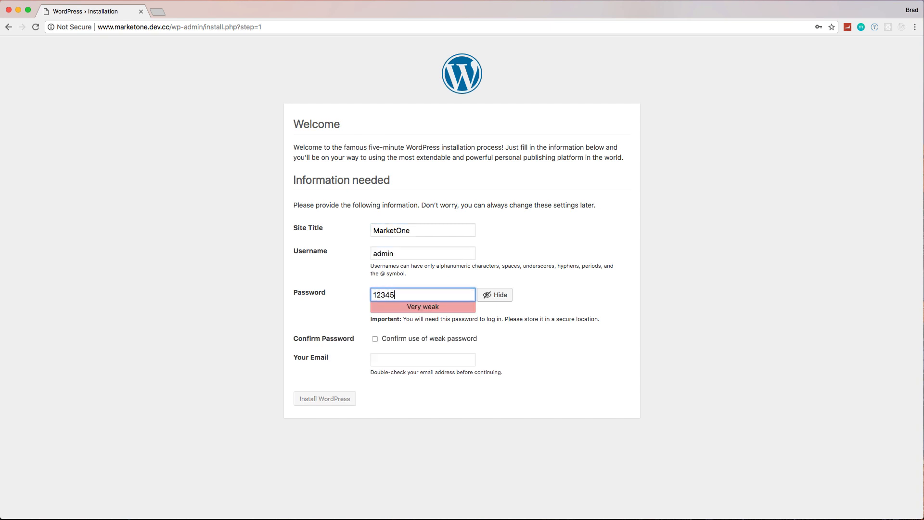
{"action": "left_click", "coordinate": [375, 338]}
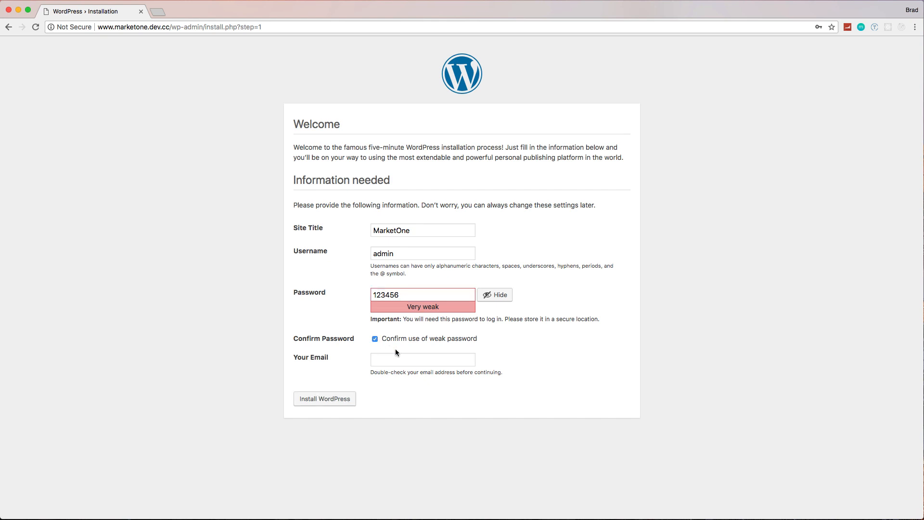
{"action": "left_click", "coordinate": [396, 356]}
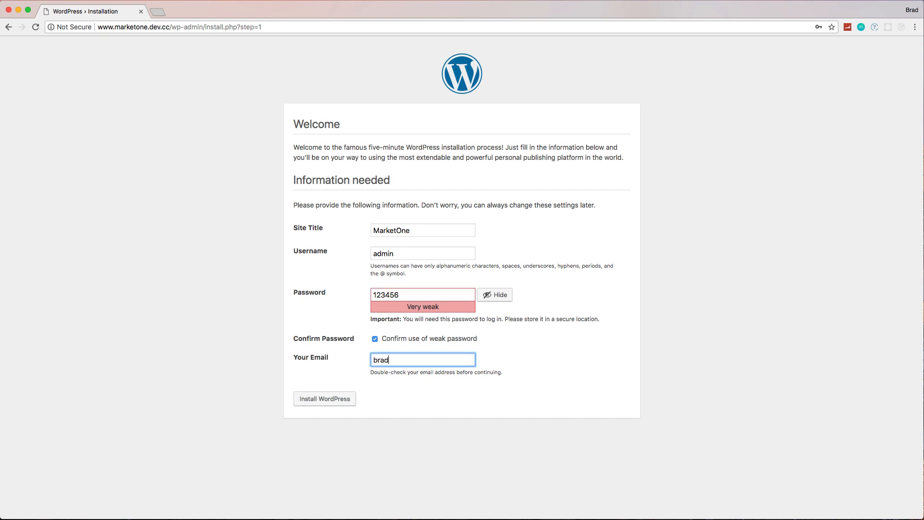
{"action": "left_click", "coordinate": [317, 403]}
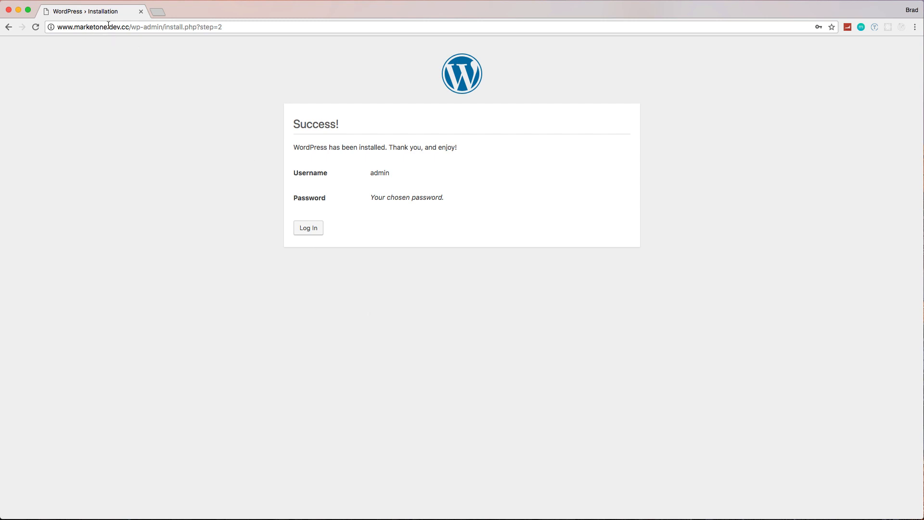
Step: Log in to the MarketOne dashboard as admin with the account password and dismiss the browser's offer to save it
{"action": "left_click", "coordinate": [306, 229]}
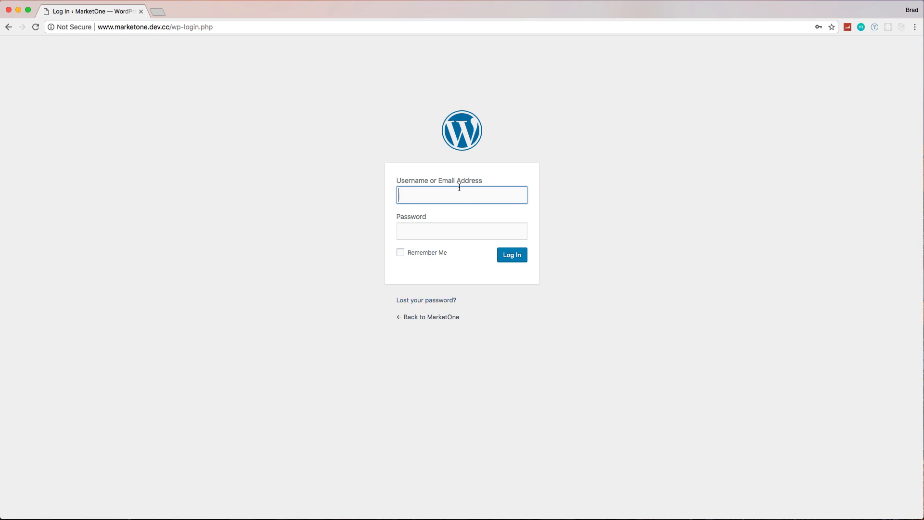
{"action": "type", "text": "admin"}
{"action": "key", "text": "Tab"}
{"action": "type", "text": "admin"}
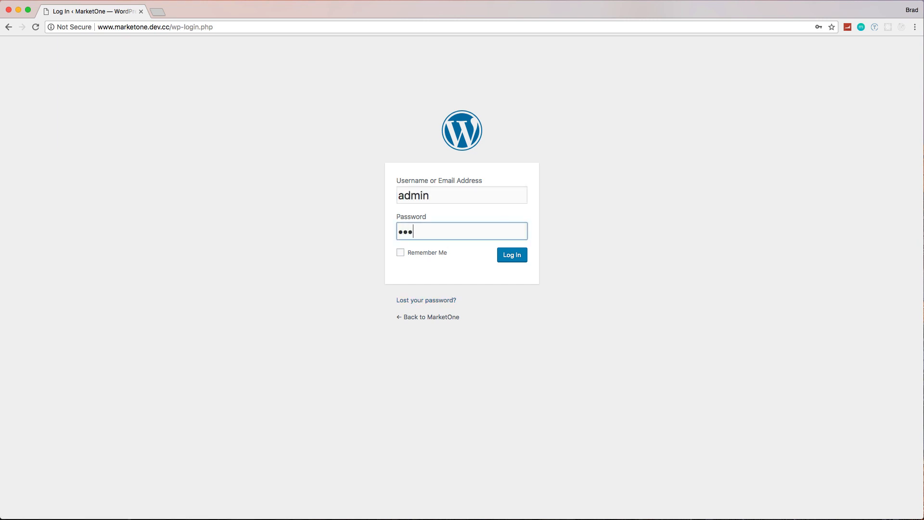
{"action": "type", "text": "1"}
{"action": "key", "text": "Return"}
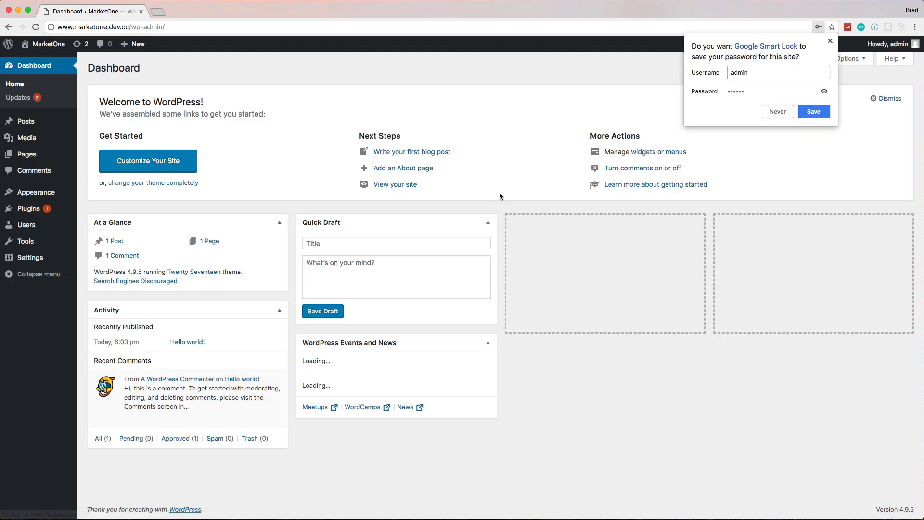
{"action": "left_click", "coordinate": [613, 110]}
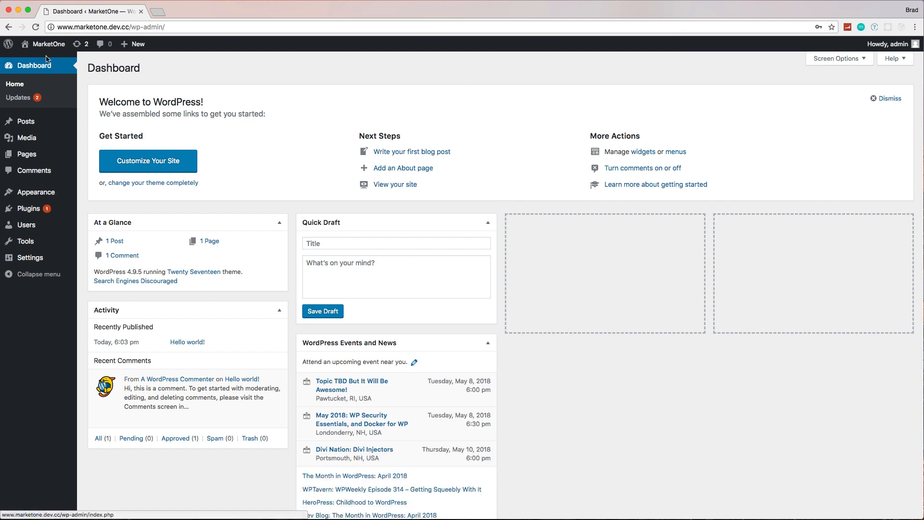
Step: Open the MarketOne site's front end in a new browser tab and look over the default front page
{"action": "mouse_move", "coordinate": [48, 51]}
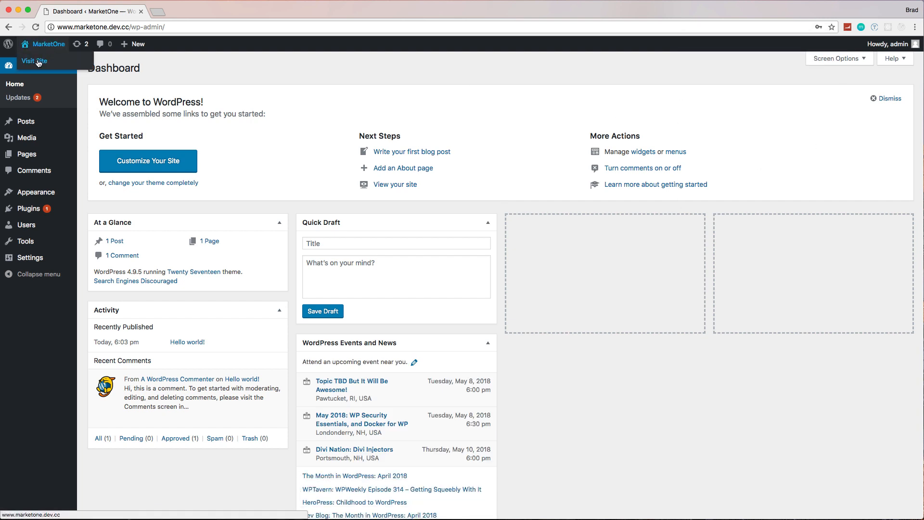
{"action": "right_click", "coordinate": [38, 62]}
{"action": "left_click", "coordinate": [53, 65]}
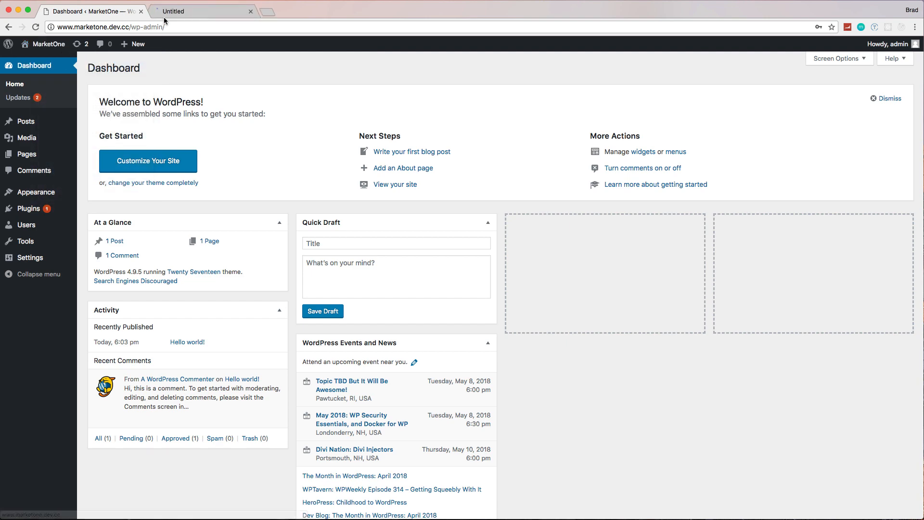
{"action": "left_click", "coordinate": [164, 14]}
{"action": "scroll", "coordinate": [369, 169], "scroll_direction": "down", "scroll_amount": 10}
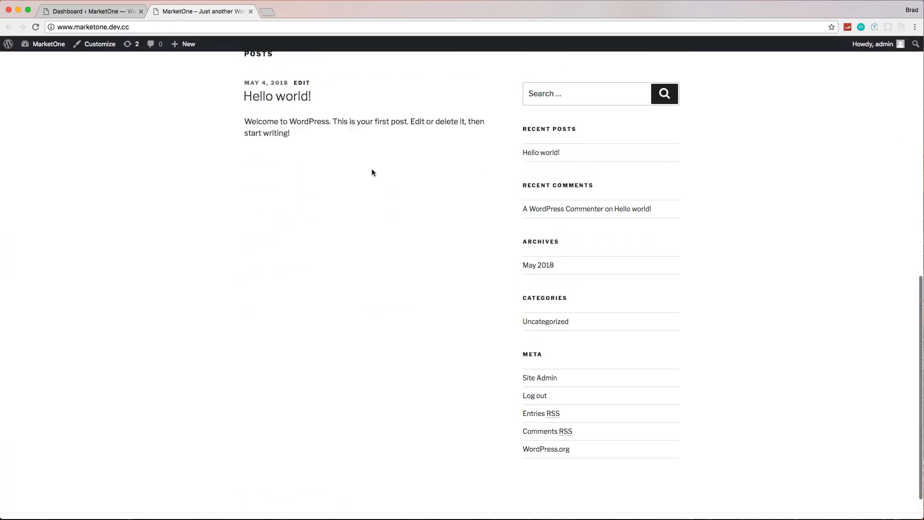
{"action": "scroll", "coordinate": [372, 172], "scroll_direction": "up", "scroll_amount": 10}
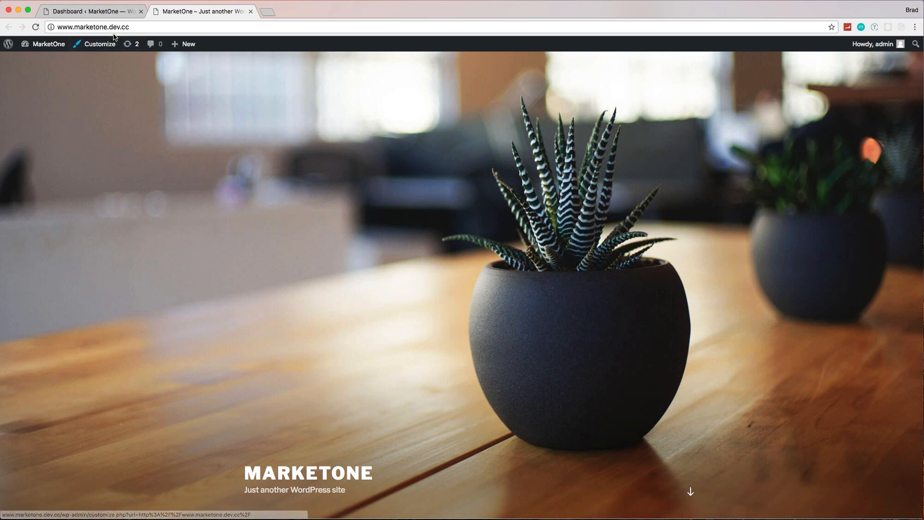
Step: Return to the WordPress dashboard and look through the admin menu's sections from Media to Settings
{"action": "left_click", "coordinate": [94, 11]}
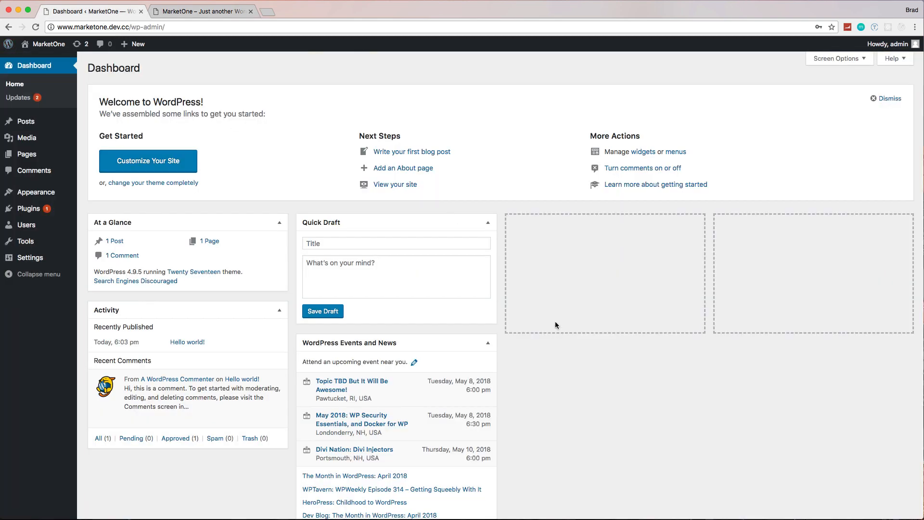
{"action": "mouse_move", "coordinate": [31, 139]}
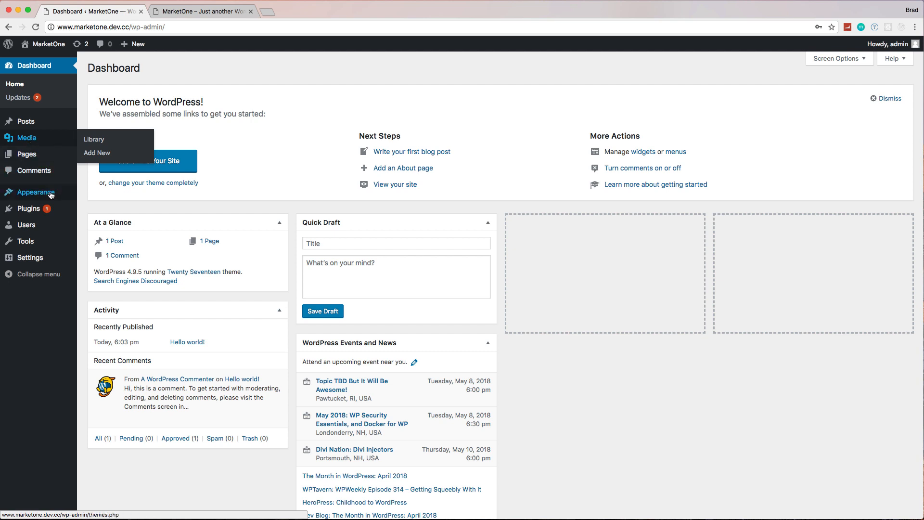
{"action": "mouse_move", "coordinate": [48, 206]}
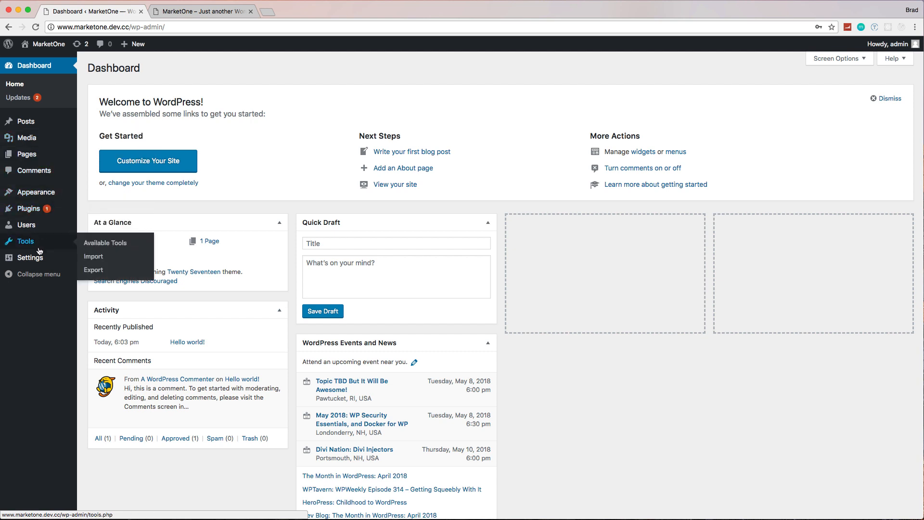
{"action": "mouse_move", "coordinate": [37, 264]}
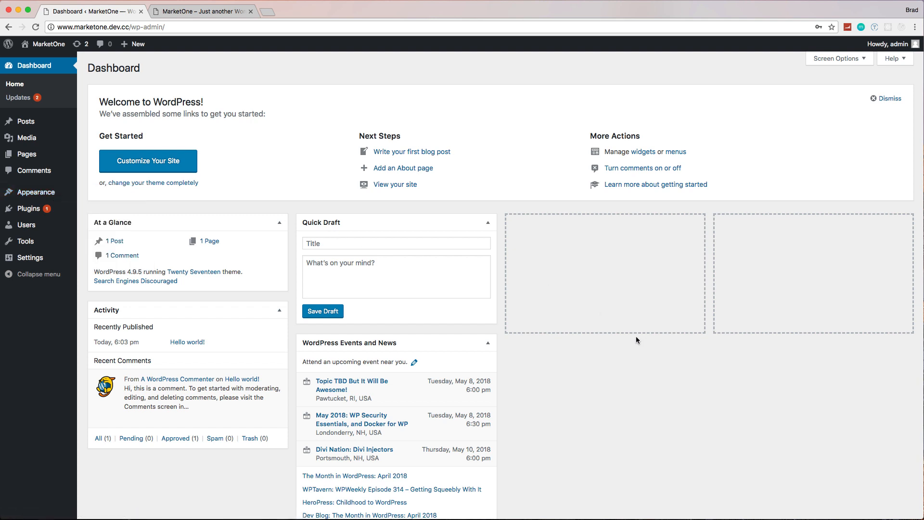
Step: Go back to the MarketOne front page and examine the default theme's header, posts and sidebar
{"action": "left_click", "coordinate": [195, 15]}
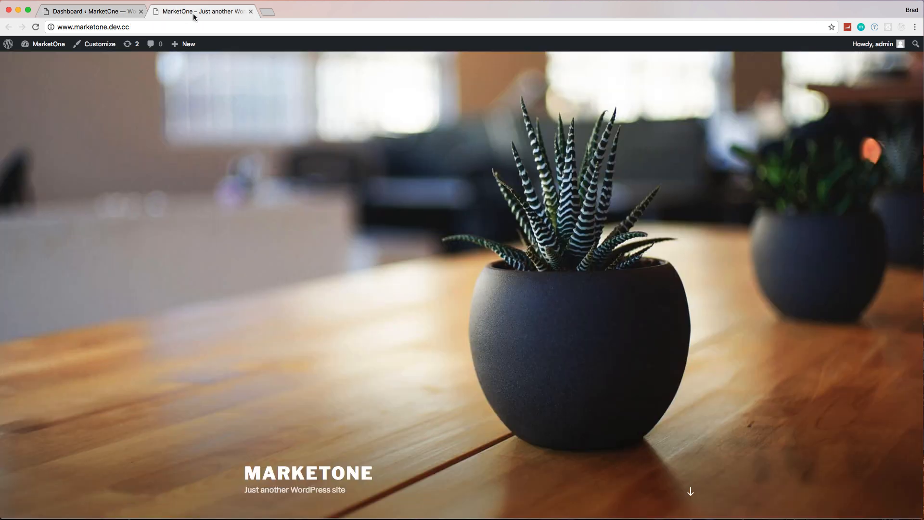
{"action": "scroll", "coordinate": [216, 142], "scroll_direction": "down", "scroll_amount": 15}
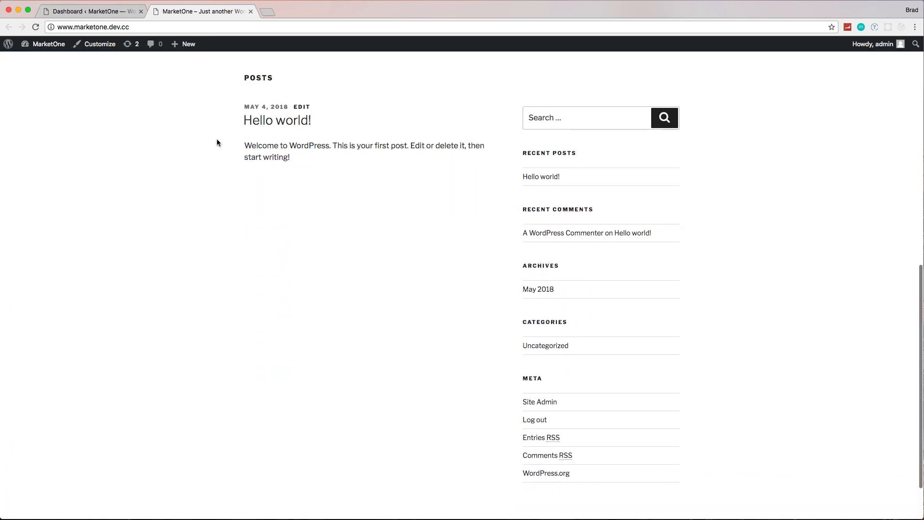
{"action": "scroll", "coordinate": [218, 142], "scroll_direction": "up", "scroll_amount": 5}
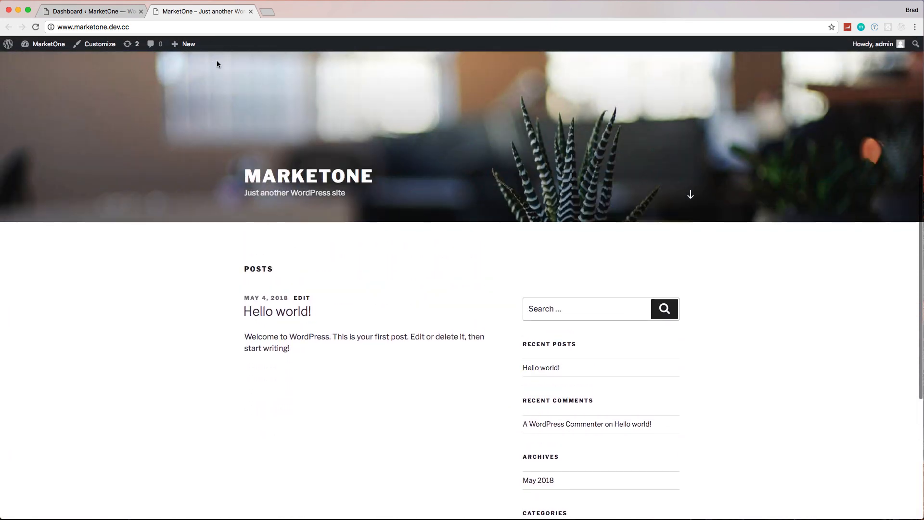
Step: Search Google for free wordpress themes in a new browser tab and open the aThemes collection of 65+ free responsive themes
{"action": "left_click", "coordinate": [267, 12]}
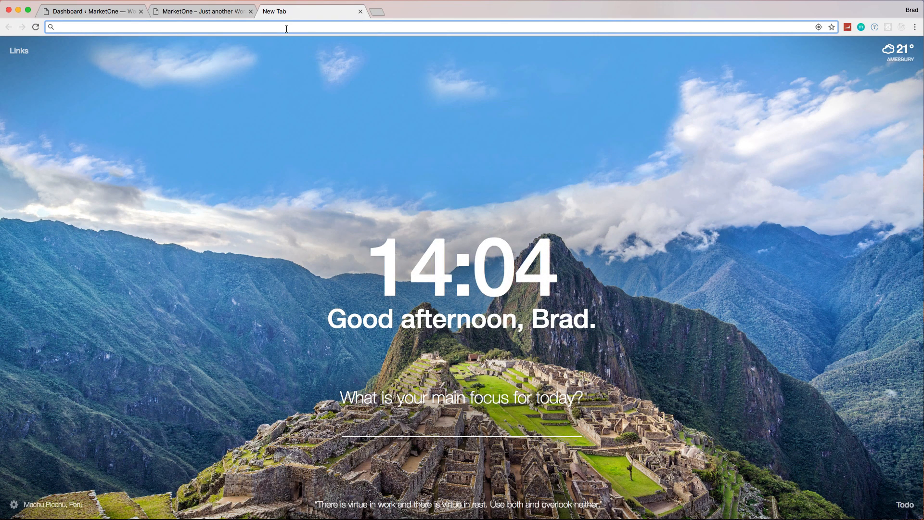
{"action": "type", "text": "free wordpre"}
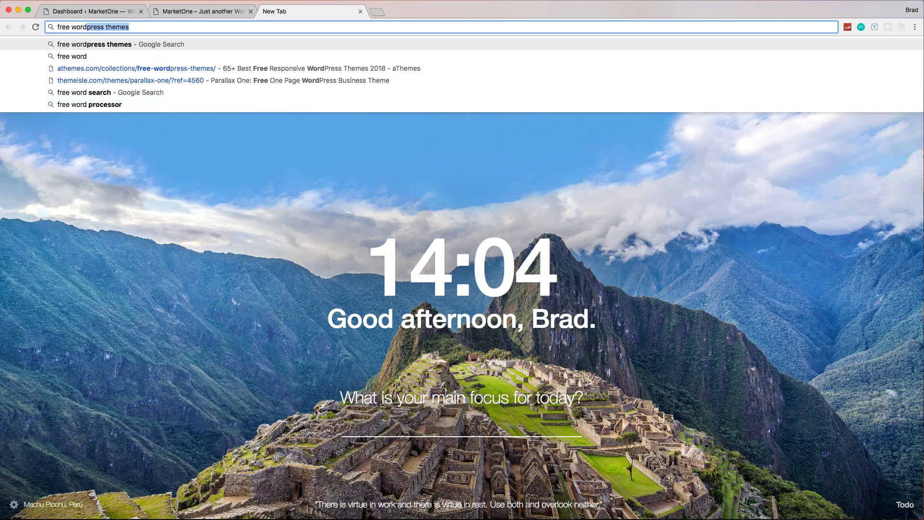
{"action": "type", "text": "ss themes"}
{"action": "key", "text": "Return"}
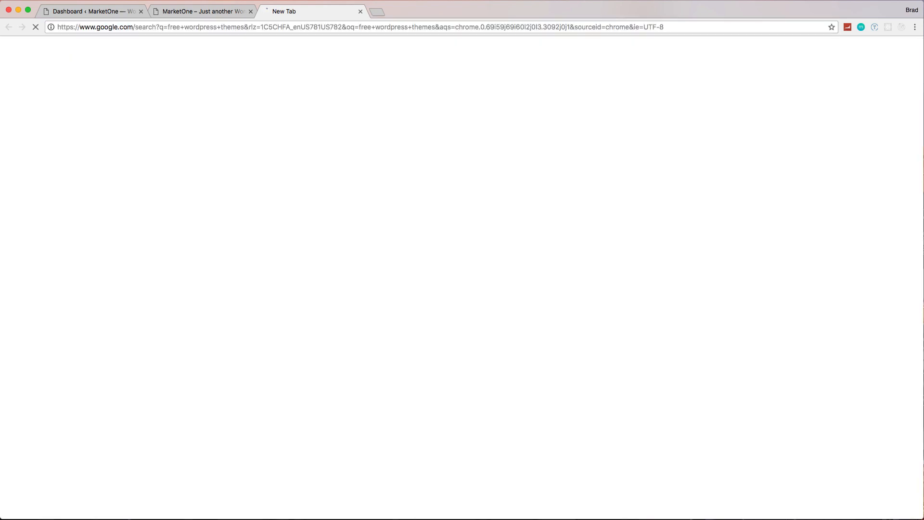
{"action": "scroll", "coordinate": [279, 94], "scroll_direction": "down", "scroll_amount": 6}
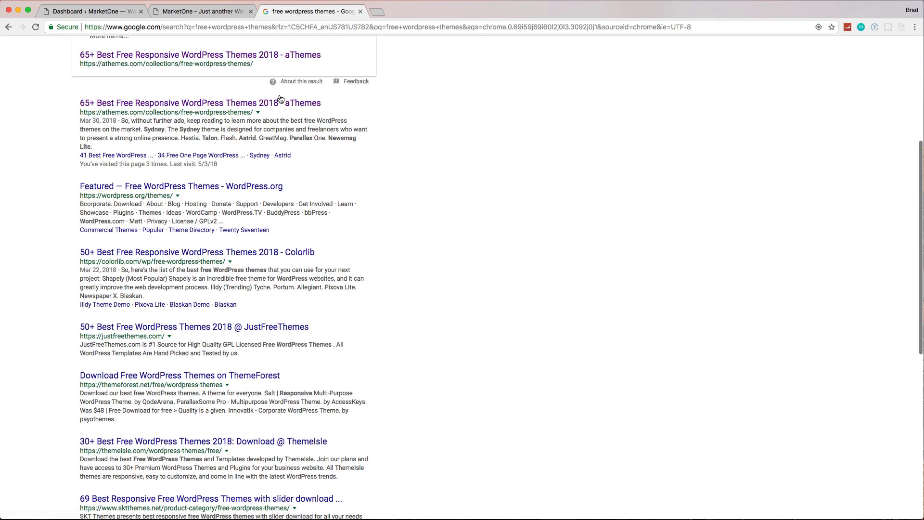
{"action": "scroll", "coordinate": [207, 94], "scroll_direction": "up", "scroll_amount": 3}
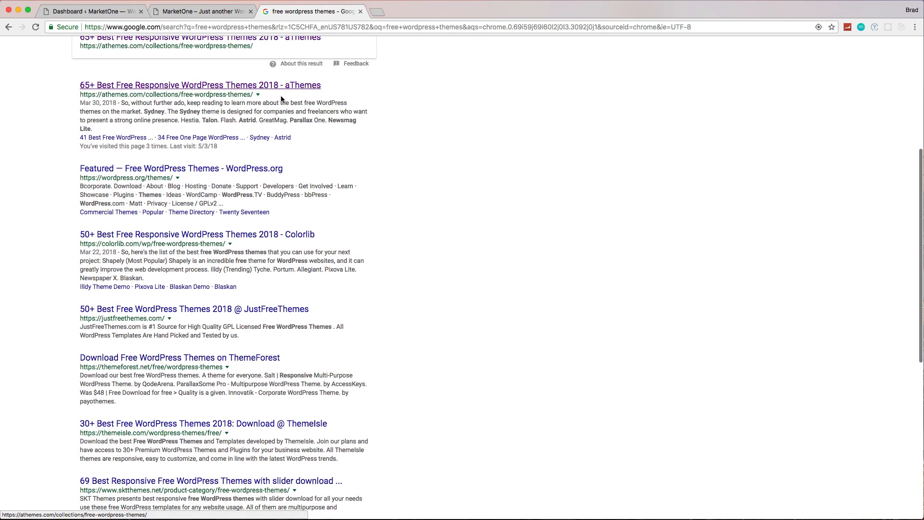
{"action": "left_click", "coordinate": [118, 89]}
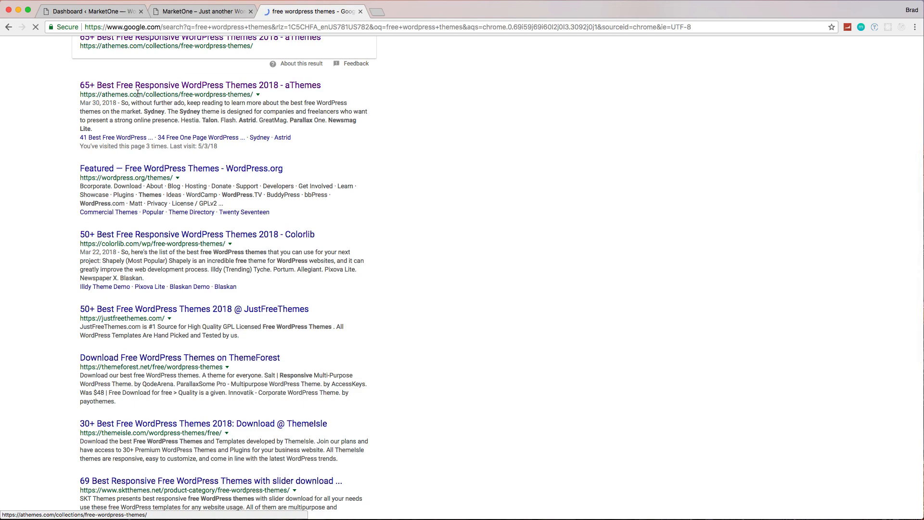
Step: Find the Parallax One theme in the aThemes collection and open its download page
{"action": "scroll", "coordinate": [158, 114], "scroll_direction": "down", "scroll_amount": 8}
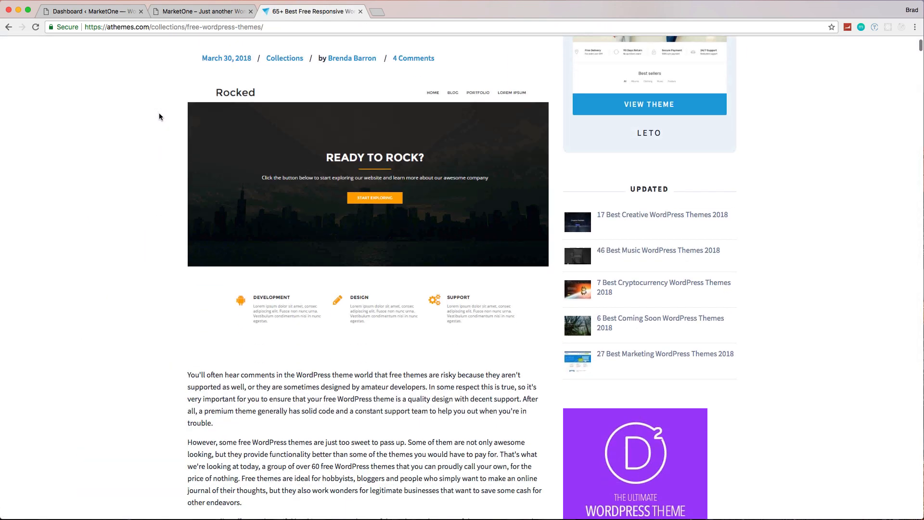
{"action": "scroll", "coordinate": [160, 112], "scroll_direction": "down", "scroll_amount": 20}
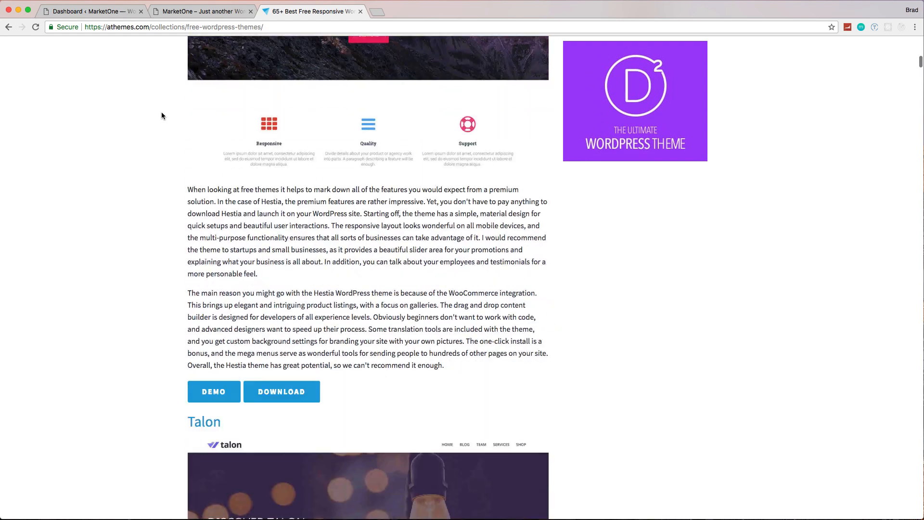
{"action": "scroll", "coordinate": [163, 112], "scroll_direction": "down", "scroll_amount": 20}
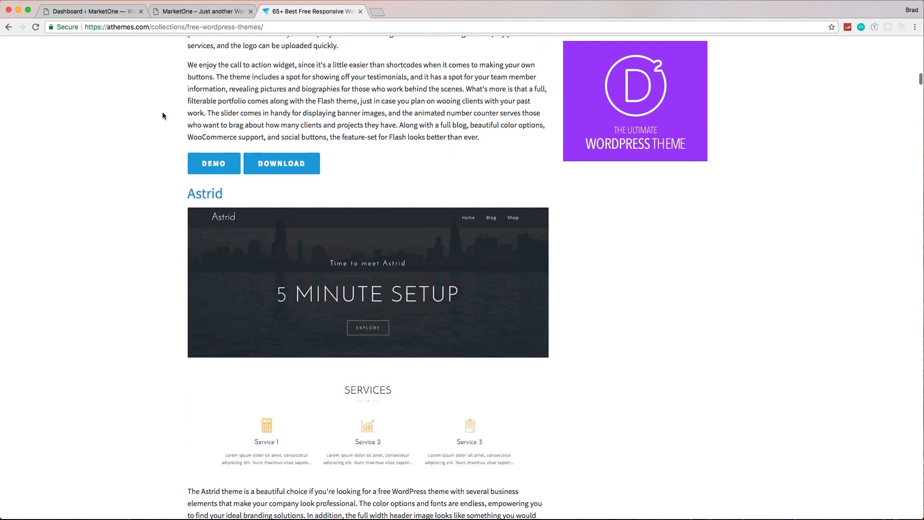
{"action": "scroll", "coordinate": [163, 112], "scroll_direction": "down", "scroll_amount": 20}
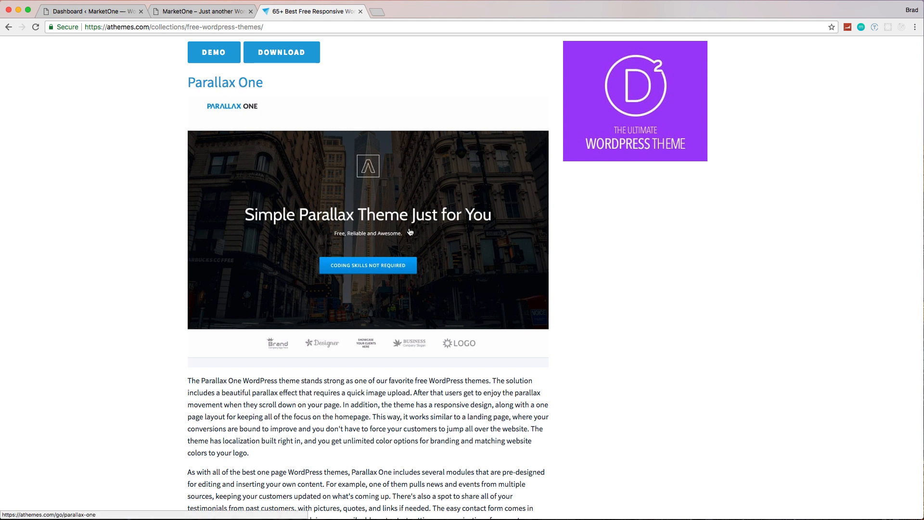
{"action": "scroll", "coordinate": [314, 272], "scroll_direction": "down", "scroll_amount": 5}
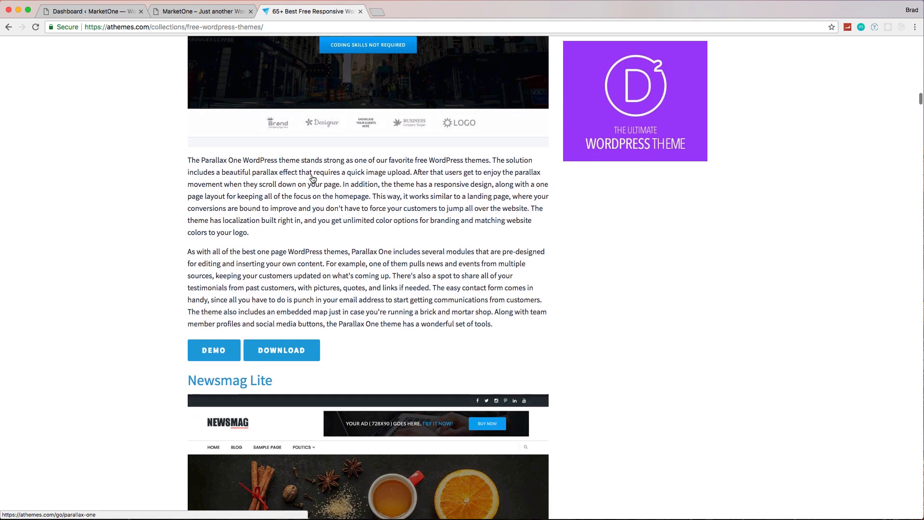
{"action": "left_click", "coordinate": [285, 340]}
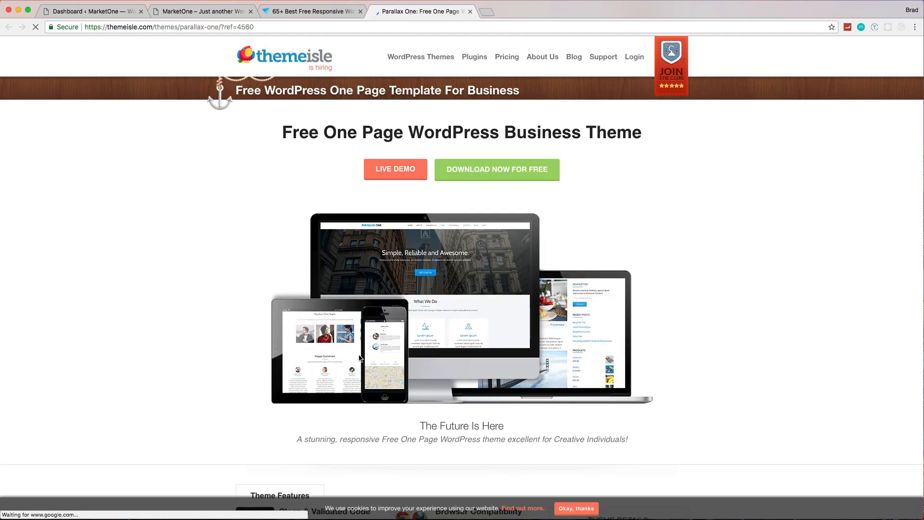
Step: Request the free Parallax One download with an email address and save the Parallax-One zip archive to Downloads
{"action": "left_click", "coordinate": [528, 172]}
{"action": "left_click", "coordinate": [456, 105]}
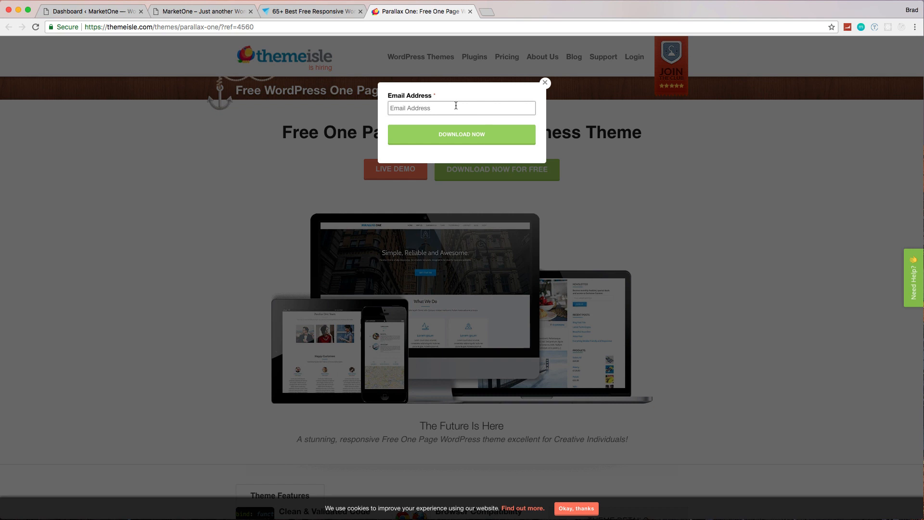
{"action": "type", "text": "test@test.com"}
{"action": "key", "text": "Return"}
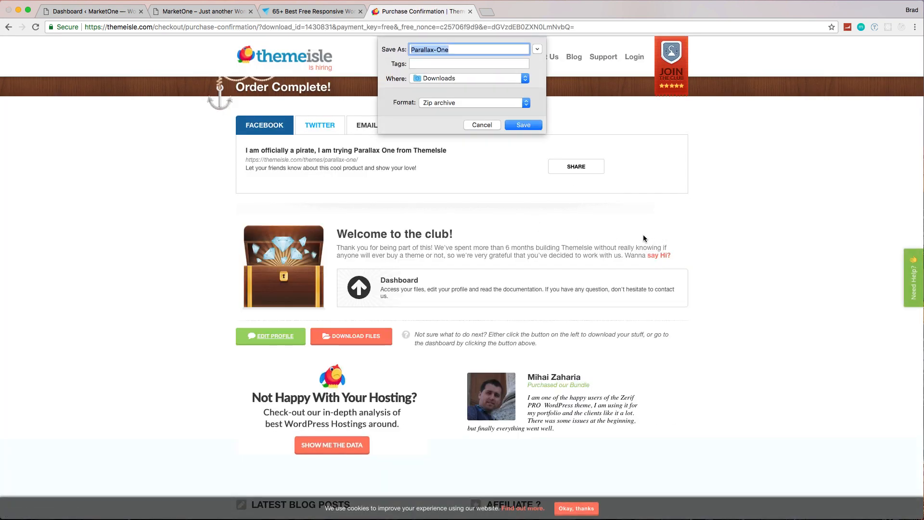
{"action": "left_click", "coordinate": [523, 125]}
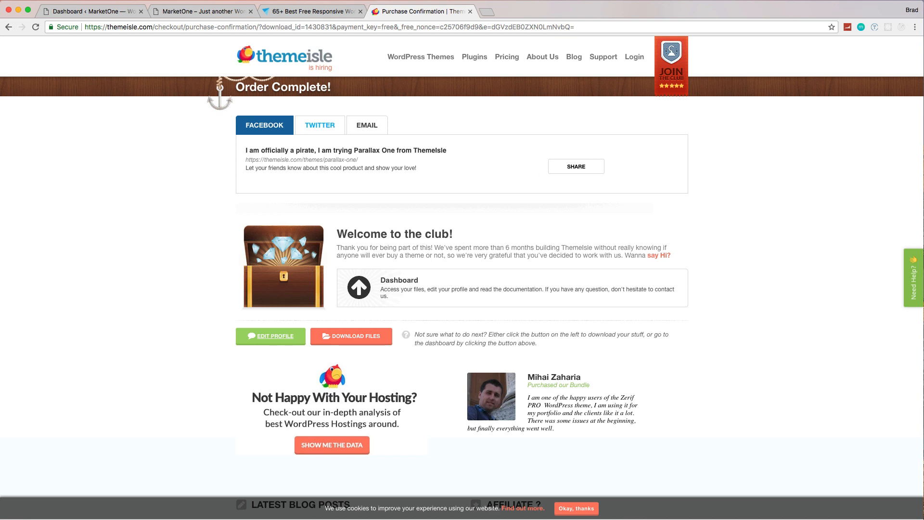
Step: Switch to Finder, extract Parallax-One.zip in Downloads and check the theme files inside the extracted folder
{"action": "key", "text": "super+Tab"}
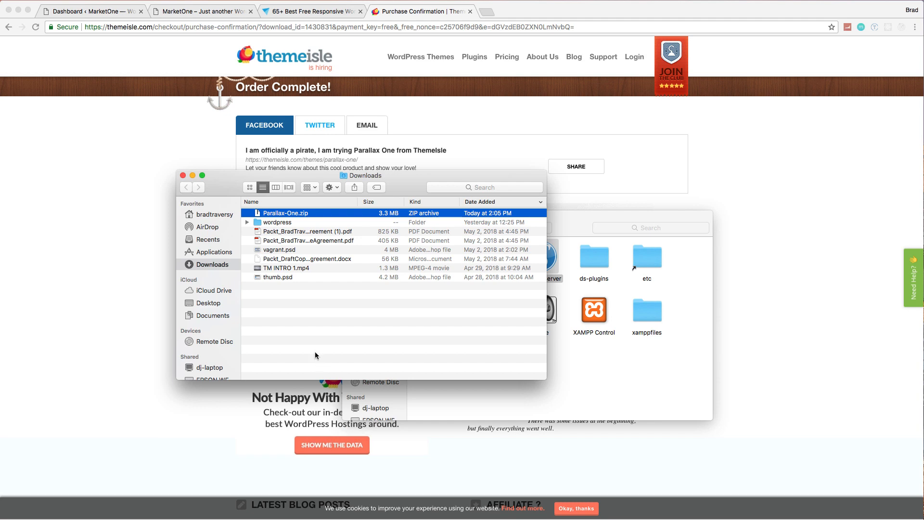
{"action": "double_click", "coordinate": [295, 215]}
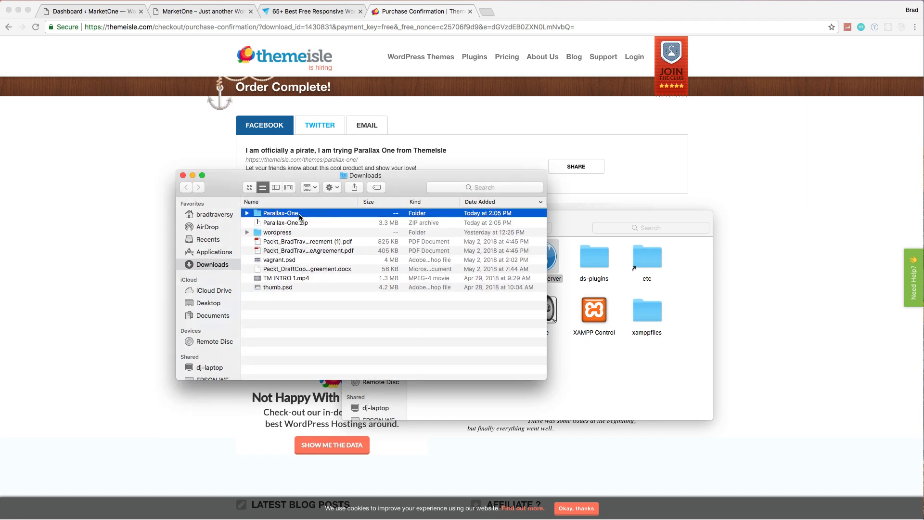
{"action": "double_click", "coordinate": [289, 213]}
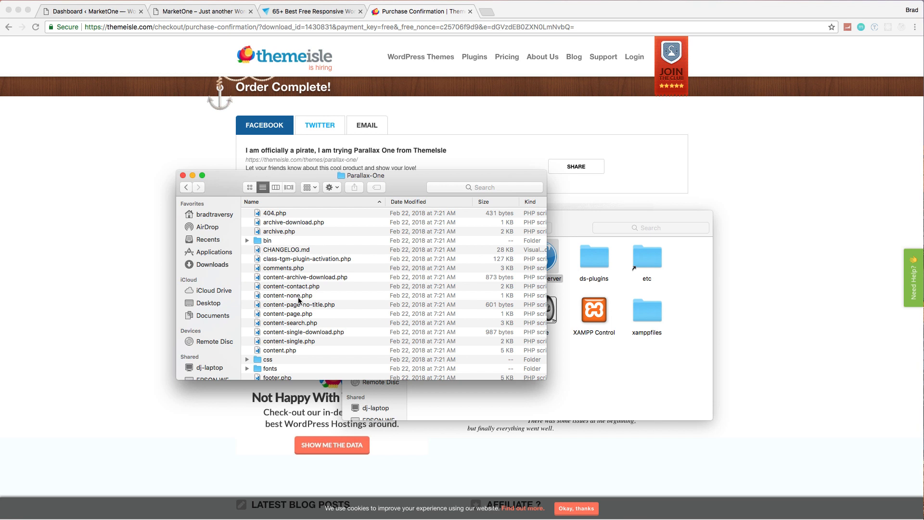
{"action": "left_click", "coordinate": [185, 187]}
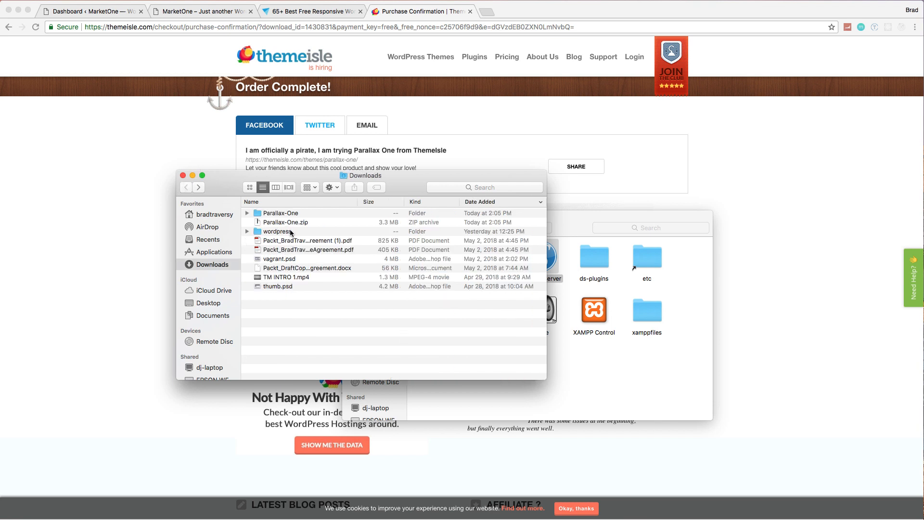
{"action": "left_click", "coordinate": [281, 217]}
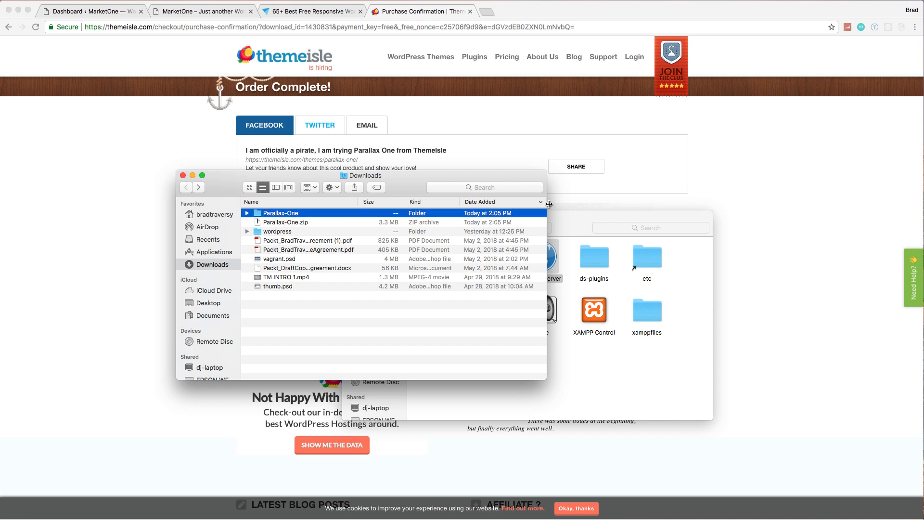
{"action": "left_click", "coordinate": [570, 217]}
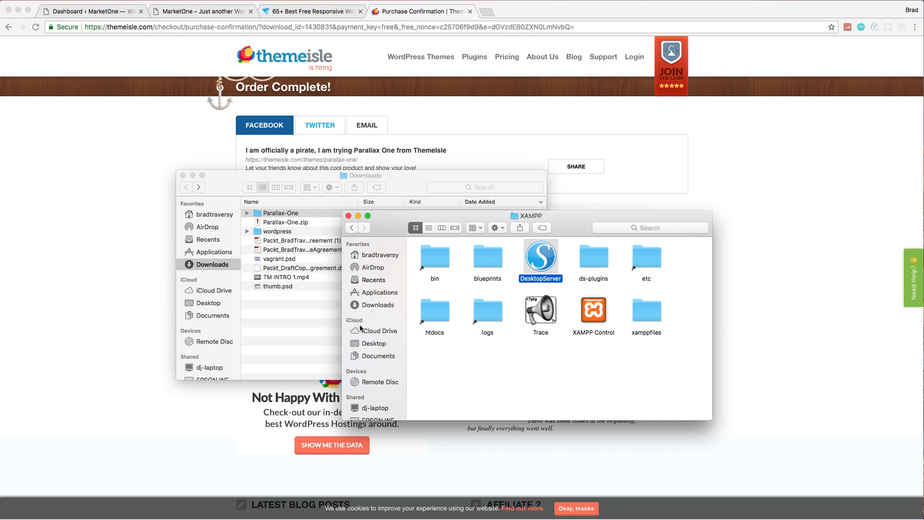
{"action": "left_click", "coordinate": [378, 357]}
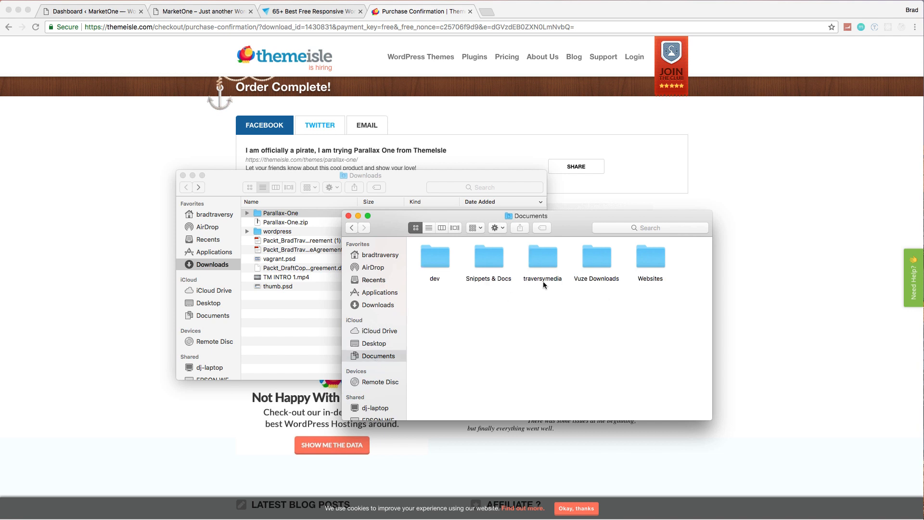
{"action": "double_click", "coordinate": [642, 265]}
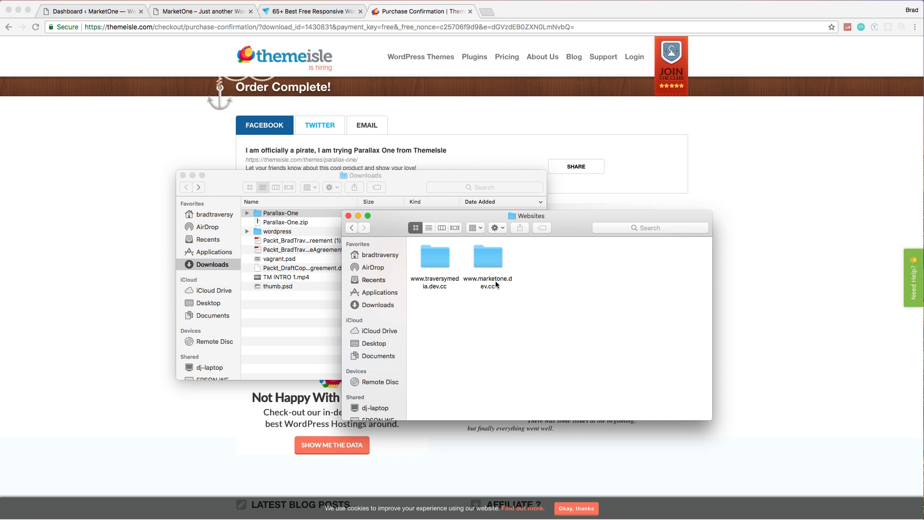
{"action": "double_click", "coordinate": [489, 259]}
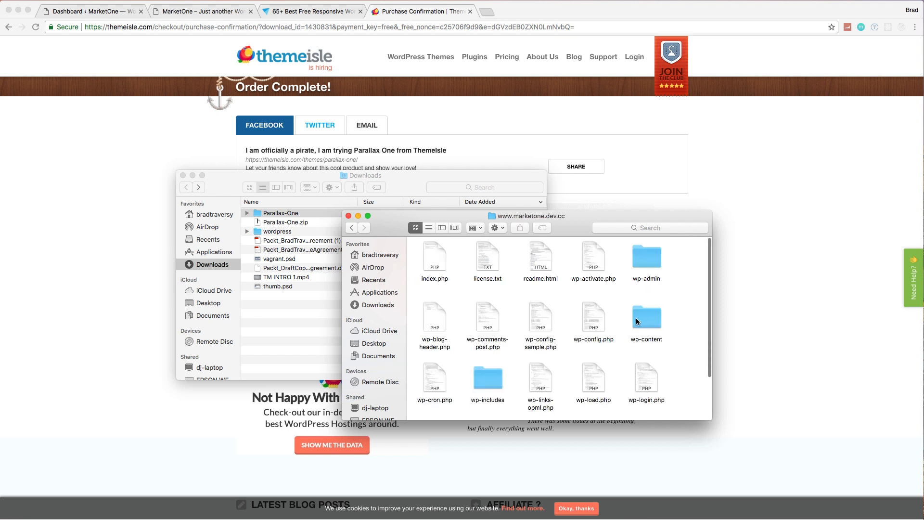
{"action": "double_click", "coordinate": [637, 319]}
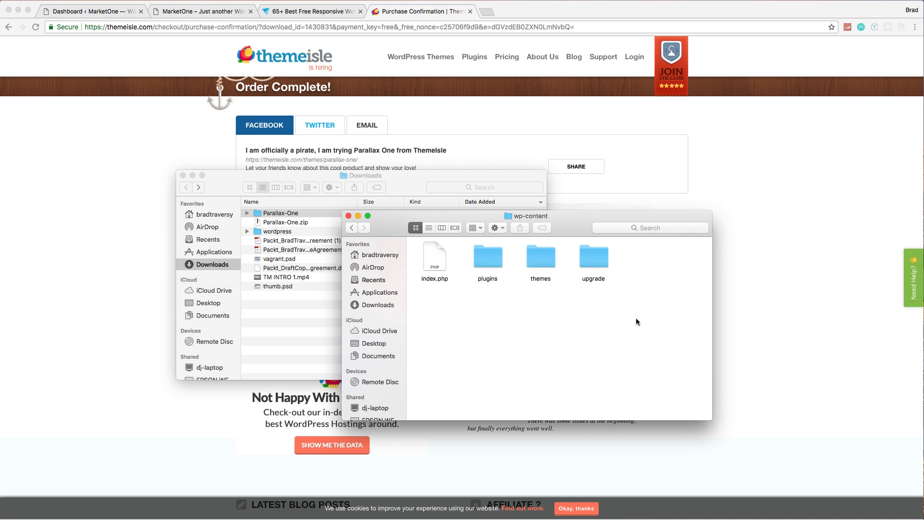
{"action": "double_click", "coordinate": [548, 260]}
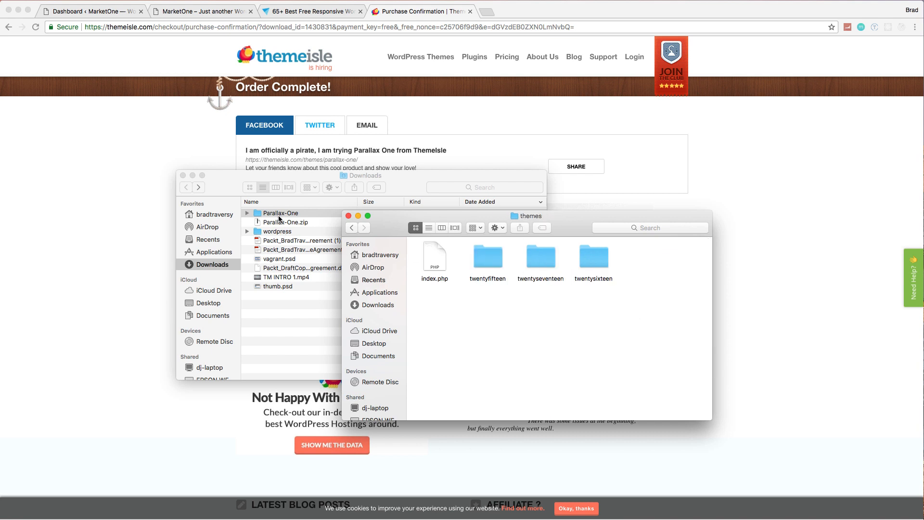
Step: Move the Parallax-One folder from Downloads into the site's themes folder and close the Finder windows
{"action": "left_click", "coordinate": [280, 219]}
{"action": "left_click_drag", "start_coordinate": [281, 219], "coordinate": [628, 325]}
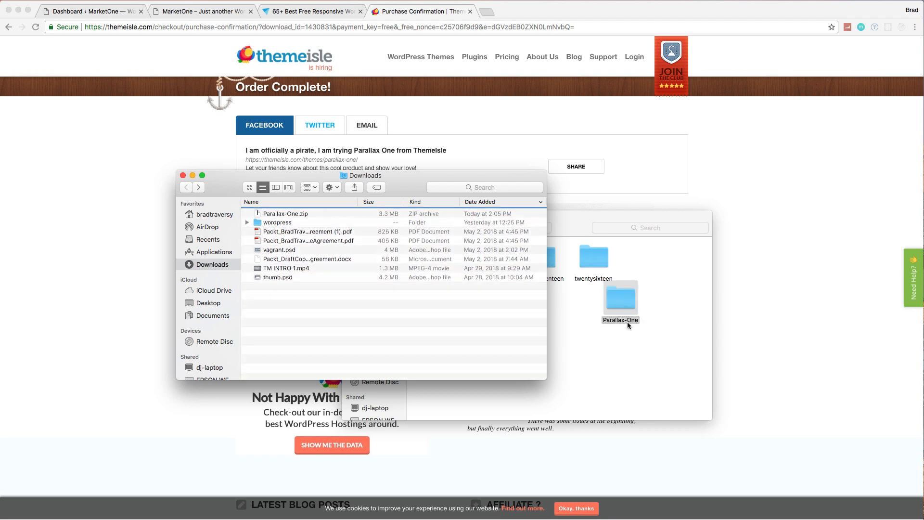
{"action": "left_click", "coordinate": [182, 176]}
{"action": "left_click", "coordinate": [186, 179]}
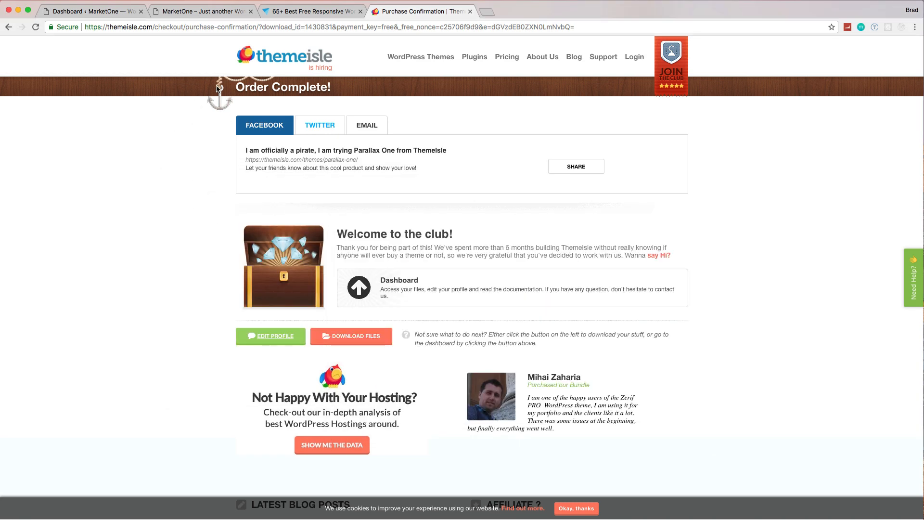
Step: Return to the MarketOne WordPress dashboard and activate the Parallax One theme
{"action": "left_click", "coordinate": [80, 11]}
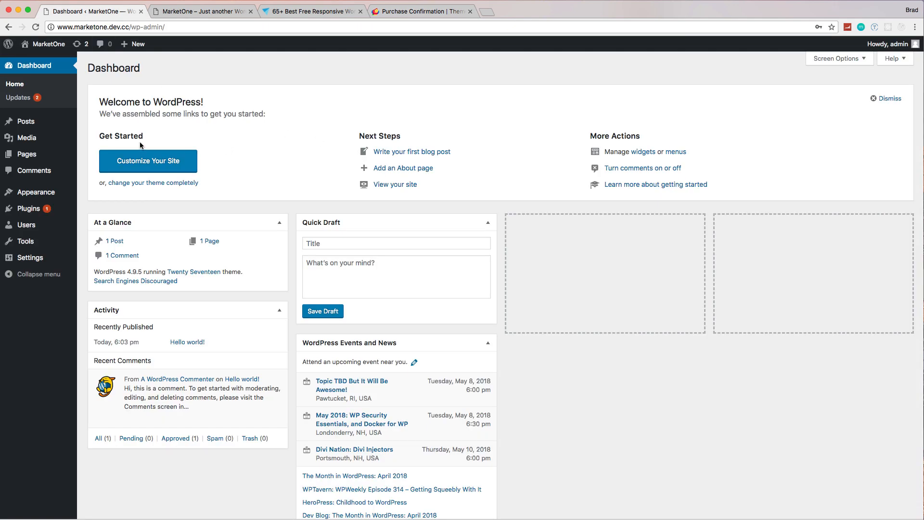
{"action": "mouse_move", "coordinate": [37, 193]}
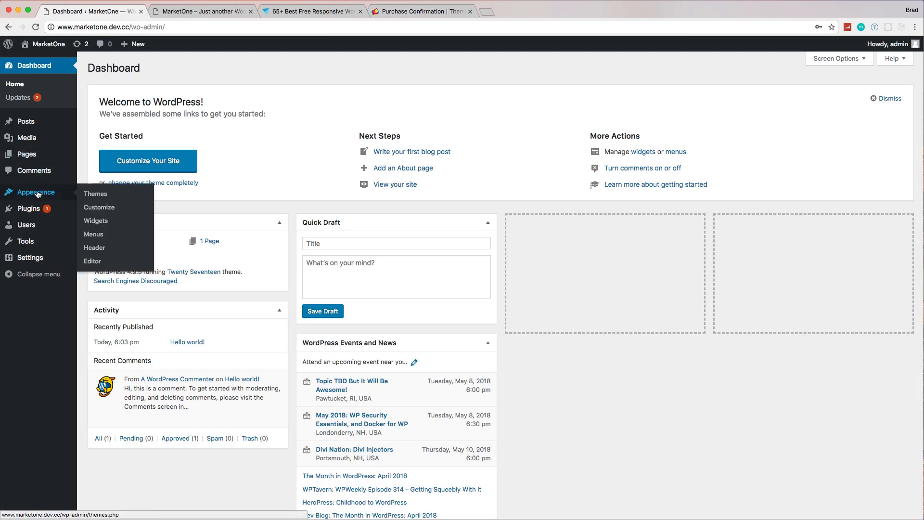
{"action": "left_click", "coordinate": [90, 194]}
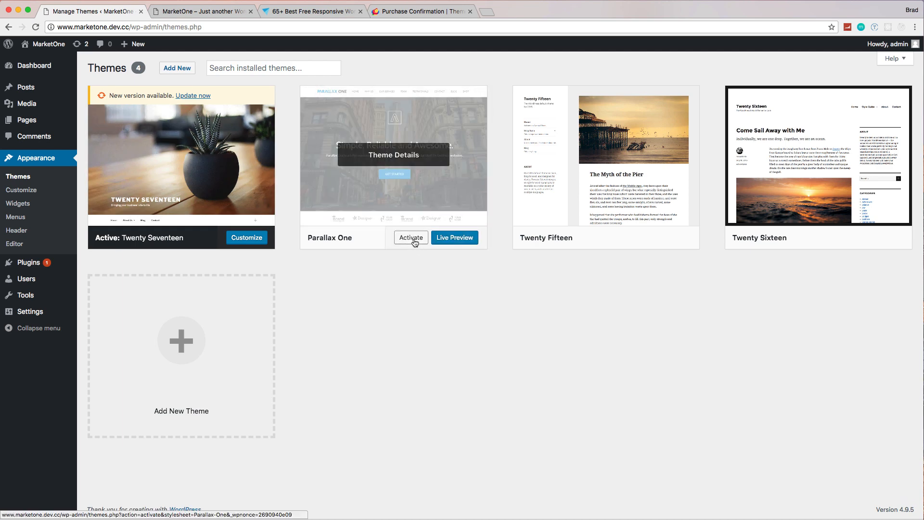
{"action": "left_click", "coordinate": [416, 240]}
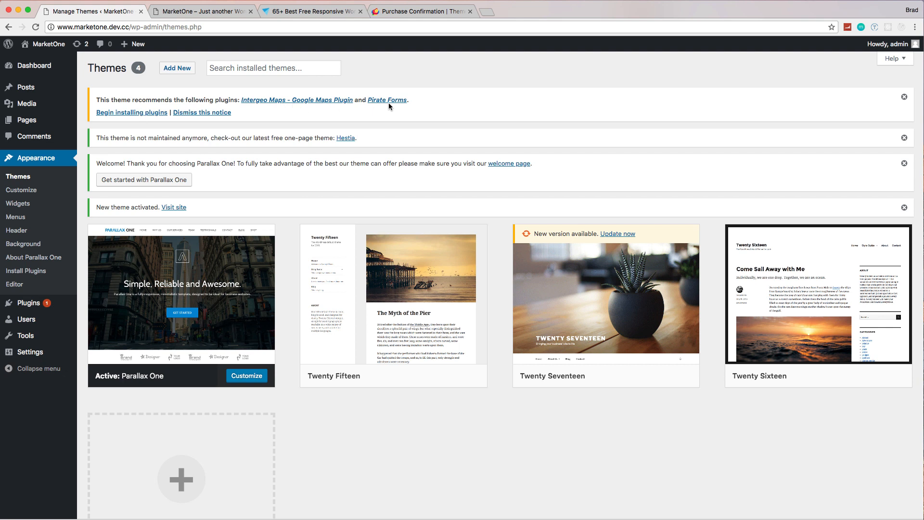
Step: Bulk install the theme's recommended plugins, Intergeo Maps and Pirate Forms, and review the installation output
{"action": "left_click", "coordinate": [132, 113]}
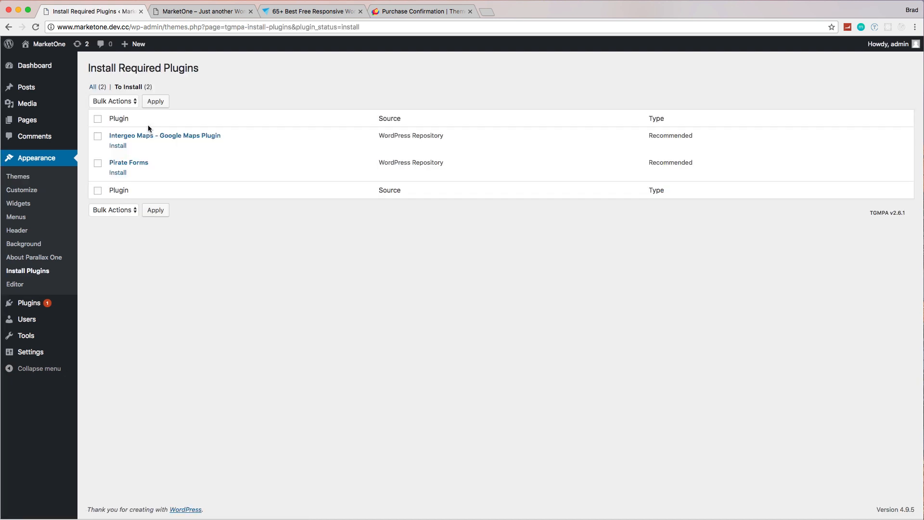
{"action": "left_click", "coordinate": [123, 105]}
{"action": "left_click", "coordinate": [117, 109]}
{"action": "left_click", "coordinate": [163, 101]}
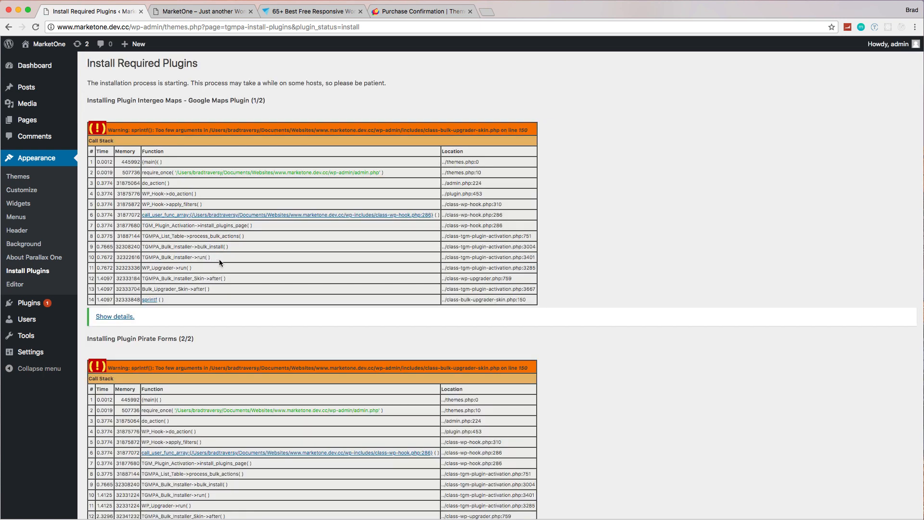
{"action": "scroll", "coordinate": [219, 259], "scroll_direction": "down", "scroll_amount": 5}
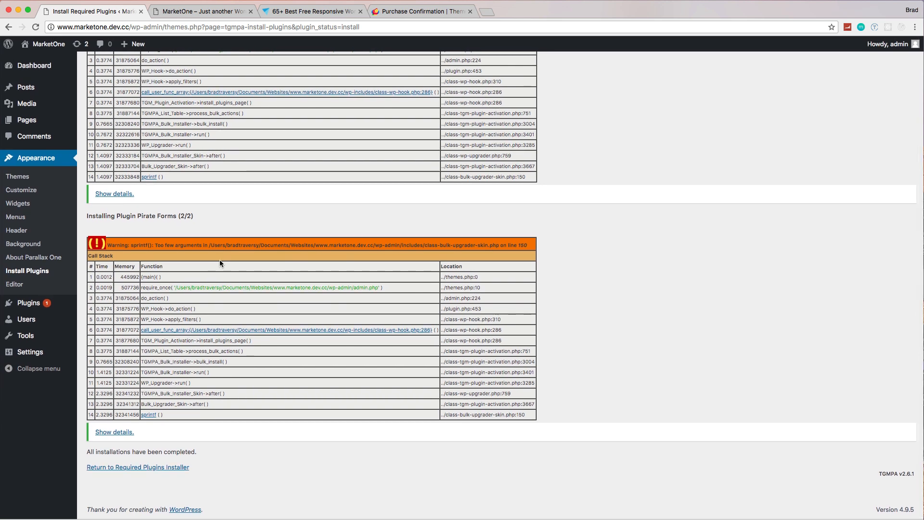
{"action": "scroll", "coordinate": [220, 259], "scroll_direction": "up", "scroll_amount": 5}
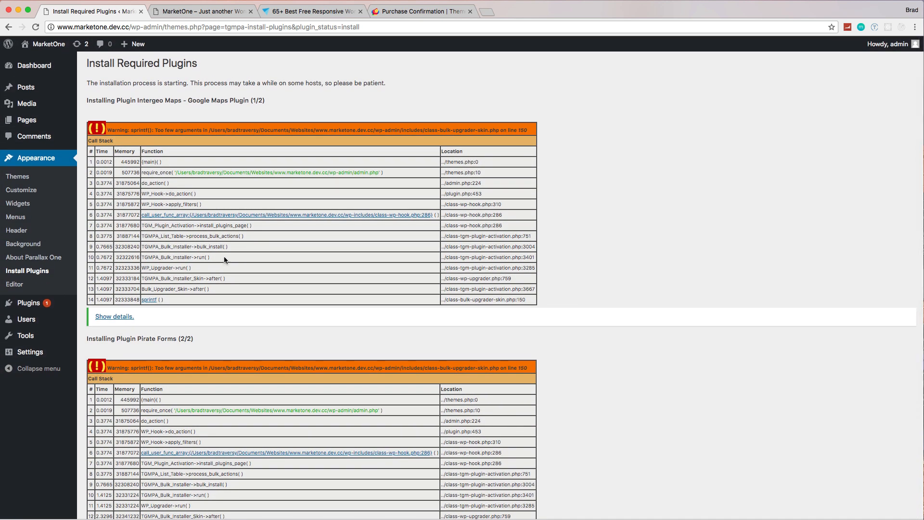
{"action": "scroll", "coordinate": [222, 215], "scroll_direction": "down", "scroll_amount": 5}
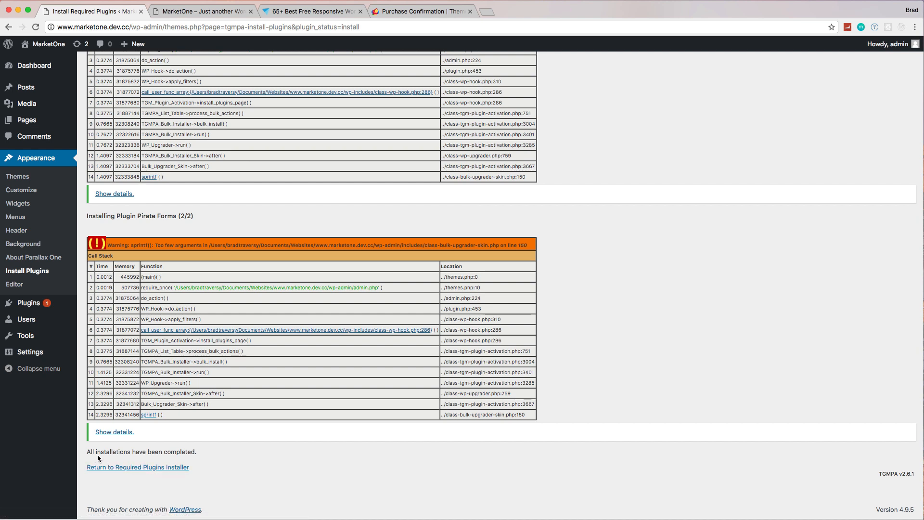
Step: Return to the required plugins installer and bulk activate Intergeo Maps and Pirate Forms
{"action": "left_click", "coordinate": [151, 467]}
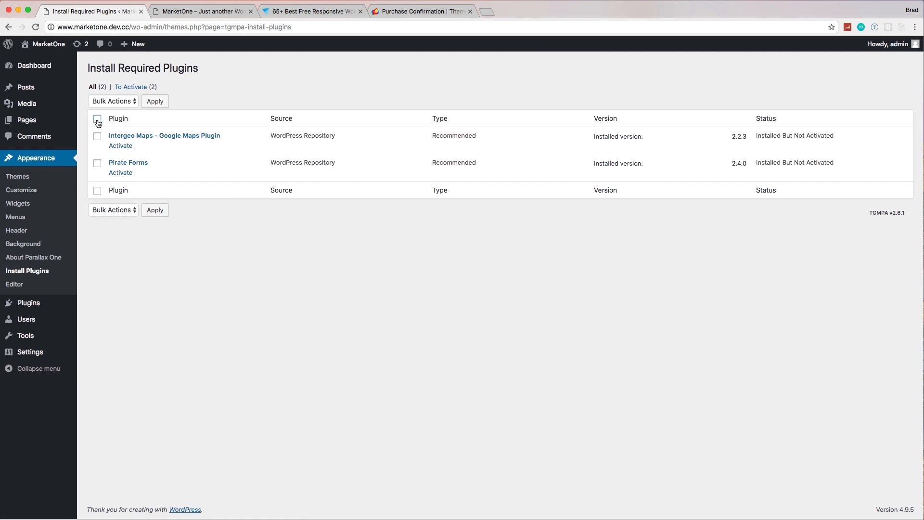
{"action": "left_click", "coordinate": [120, 101]}
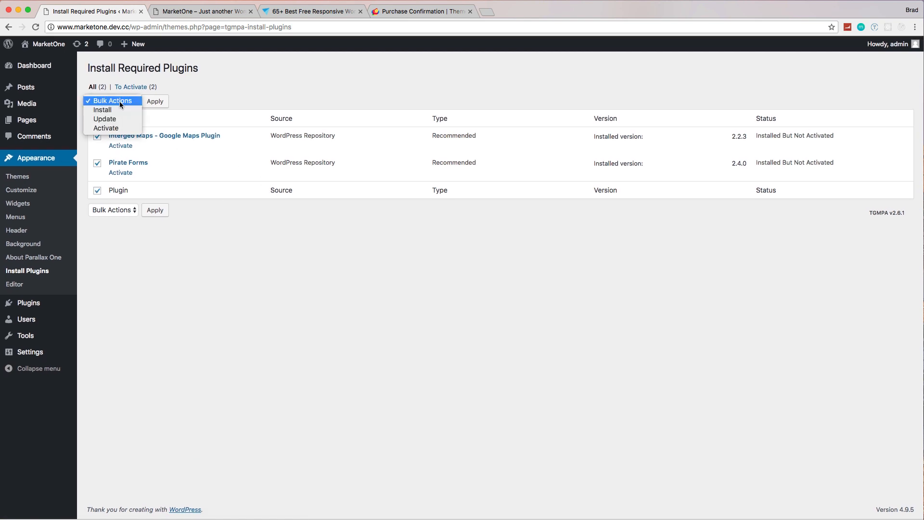
{"action": "left_click", "coordinate": [129, 127]}
{"action": "left_click", "coordinate": [155, 101]}
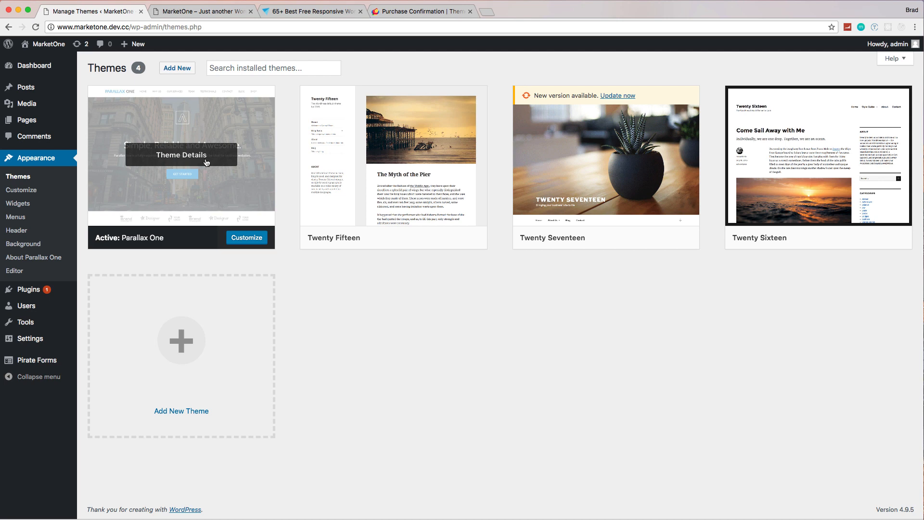
Step: Reload the MarketOne front page and look through the homepage sections of the Parallax One theme
{"action": "left_click", "coordinate": [178, 10]}
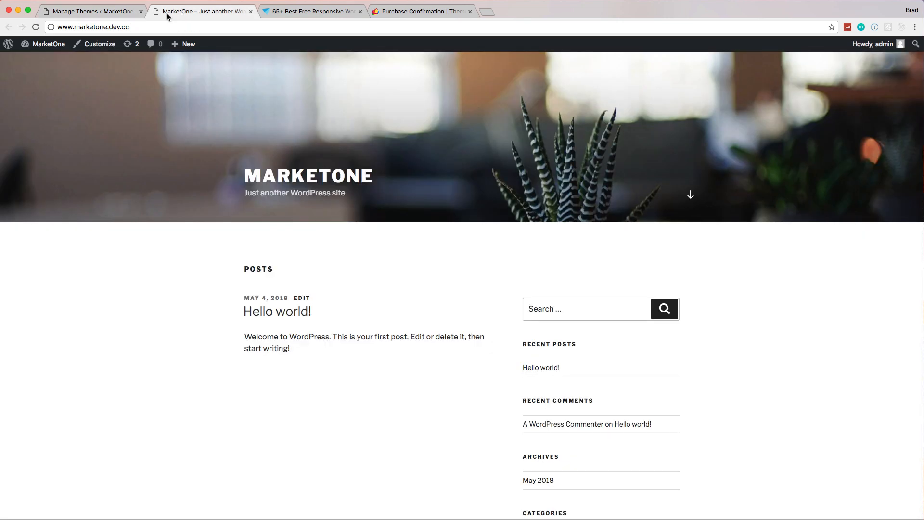
{"action": "left_click", "coordinate": [34, 26]}
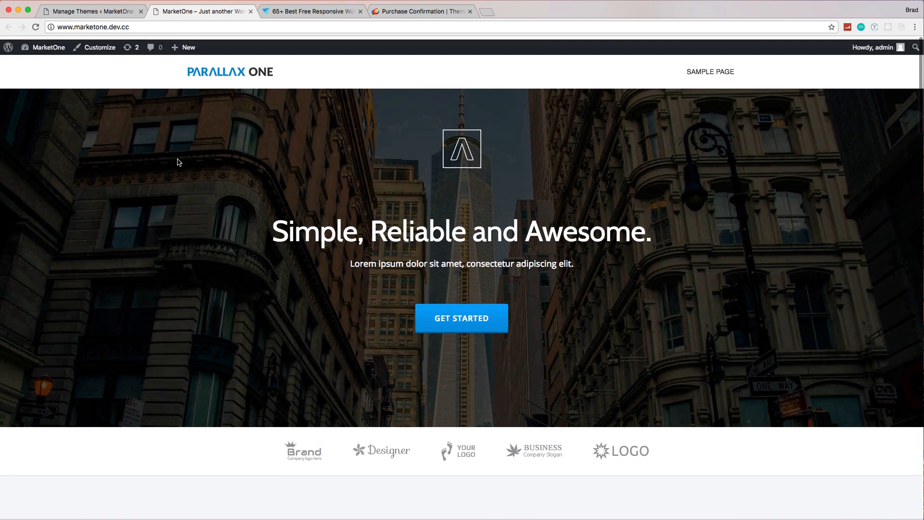
{"action": "scroll", "coordinate": [178, 162], "scroll_direction": "down", "scroll_amount": 20}
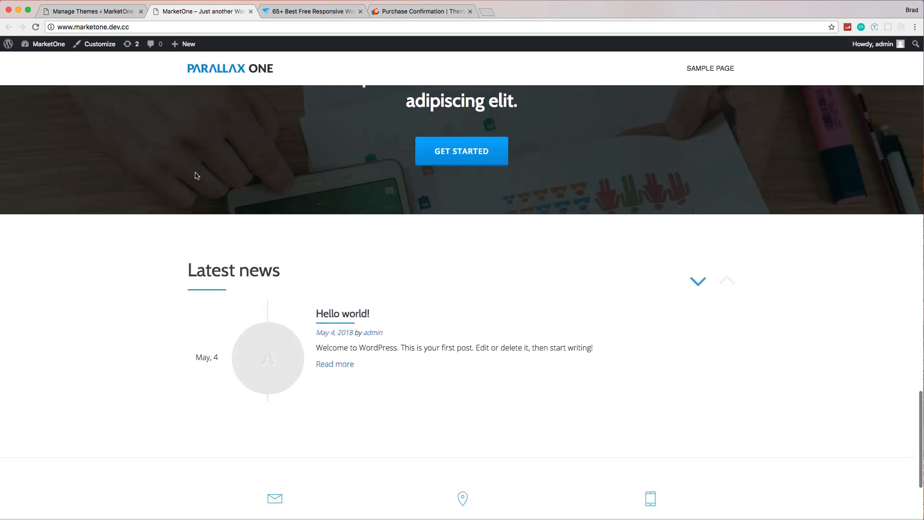
{"action": "scroll", "coordinate": [195, 176], "scroll_direction": "down", "scroll_amount": 5}
{"action": "scroll", "coordinate": [195, 175], "scroll_direction": "up", "scroll_amount": 15}
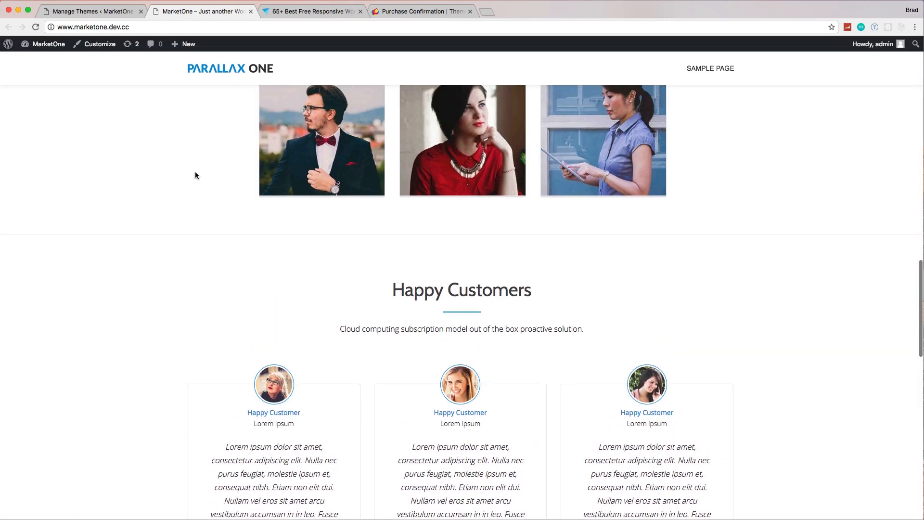
{"action": "scroll", "coordinate": [196, 175], "scroll_direction": "up", "scroll_amount": 12}
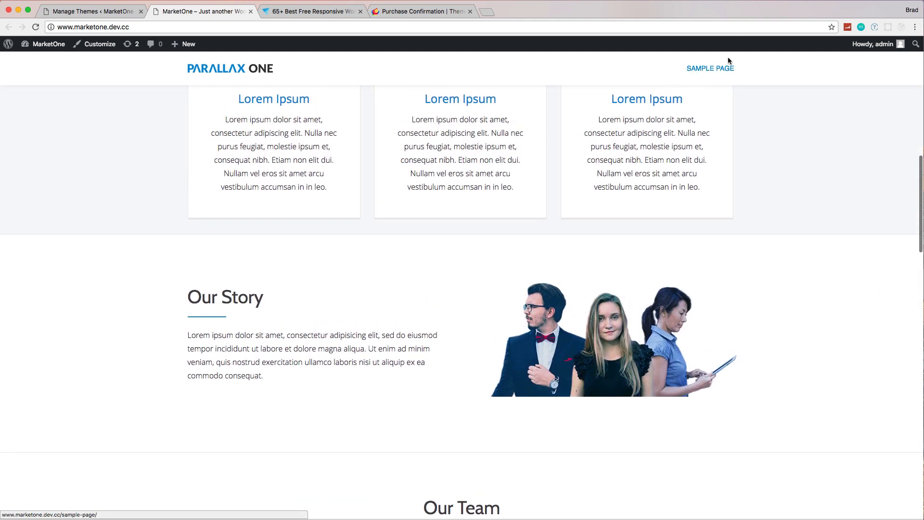
Step: View the Sample Page in the new theme and return to the beginning of the homepage
{"action": "left_click", "coordinate": [711, 70]}
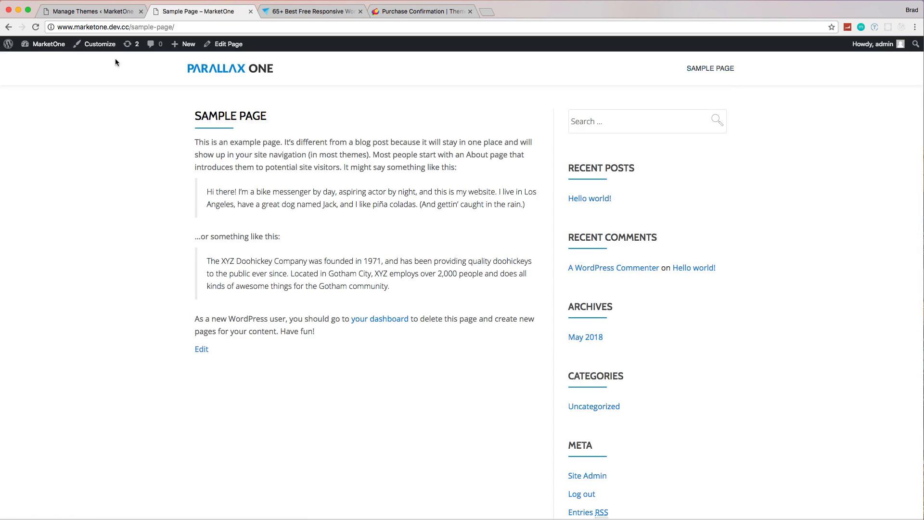
{"action": "left_click", "coordinate": [9, 27]}
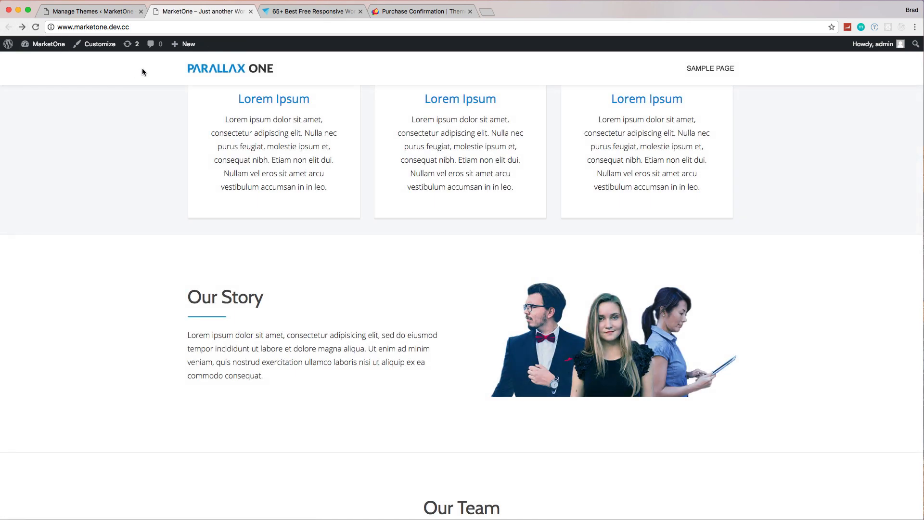
{"action": "scroll", "coordinate": [283, 114], "scroll_direction": "up", "scroll_amount": 8}
{"action": "scroll", "coordinate": [283, 114], "scroll_direction": "up", "scroll_amount": 4}
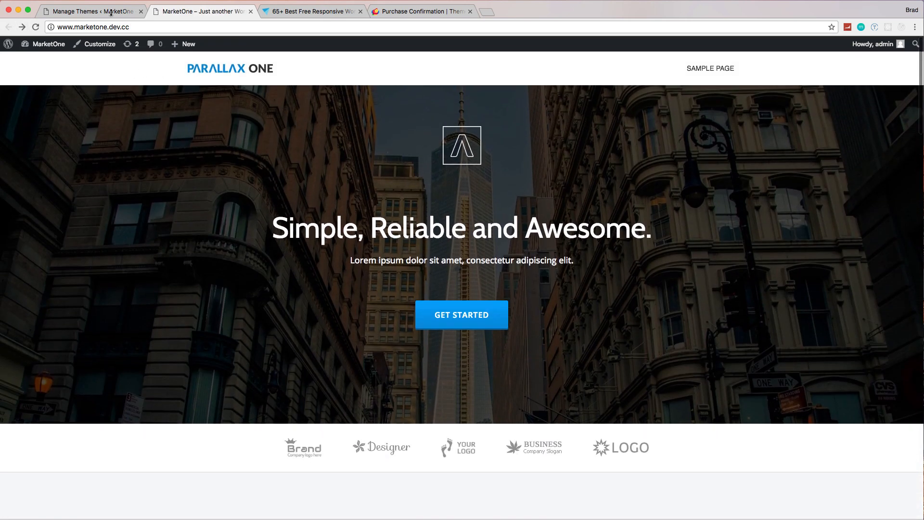
Step: Open the customizer for the active Parallax One theme and look over its list of sections
{"action": "left_click", "coordinate": [79, 12]}
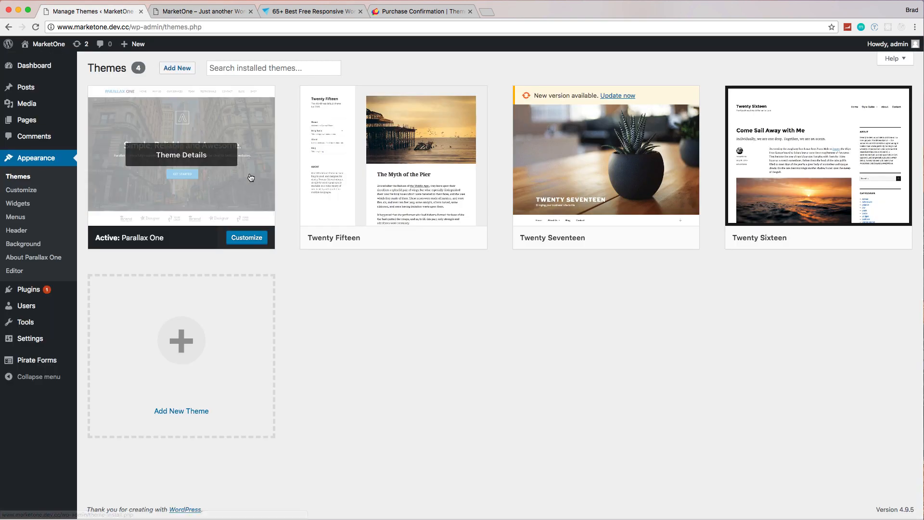
{"action": "left_click", "coordinate": [256, 236]}
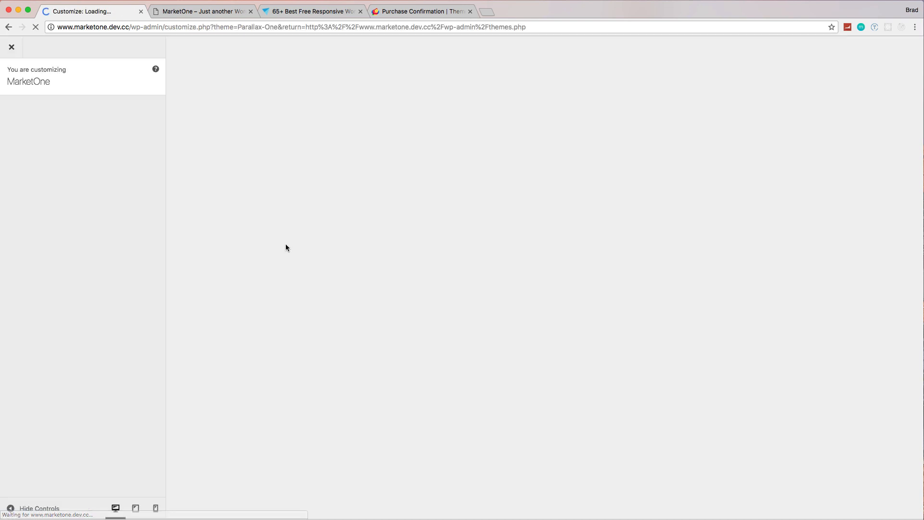
{"action": "scroll", "coordinate": [100, 332], "scroll_direction": "down", "scroll_amount": 3}
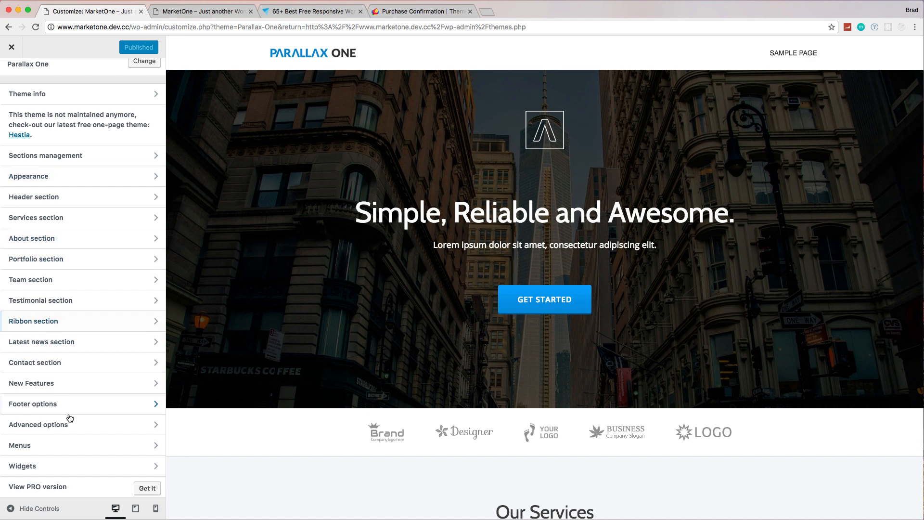
{"action": "scroll", "coordinate": [100, 280], "scroll_direction": "up", "scroll_amount": 3}
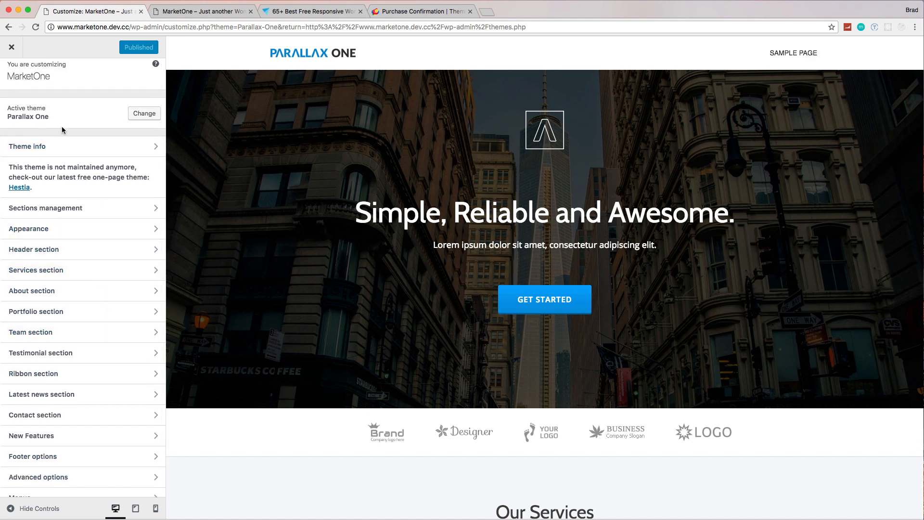
Step: Examine the customizer's Sections management settings and the Header section's content settings, returning to the main section list
{"action": "left_click", "coordinate": [64, 213]}
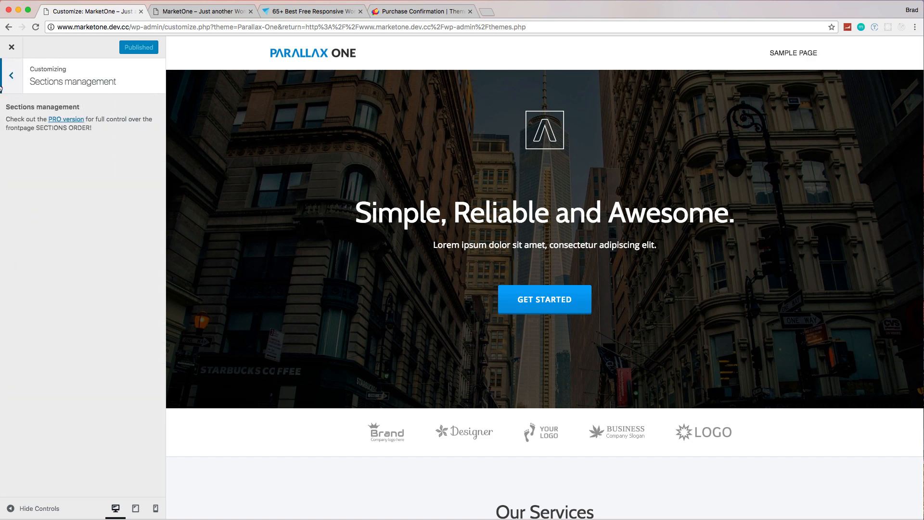
{"action": "left_click", "coordinate": [12, 78]}
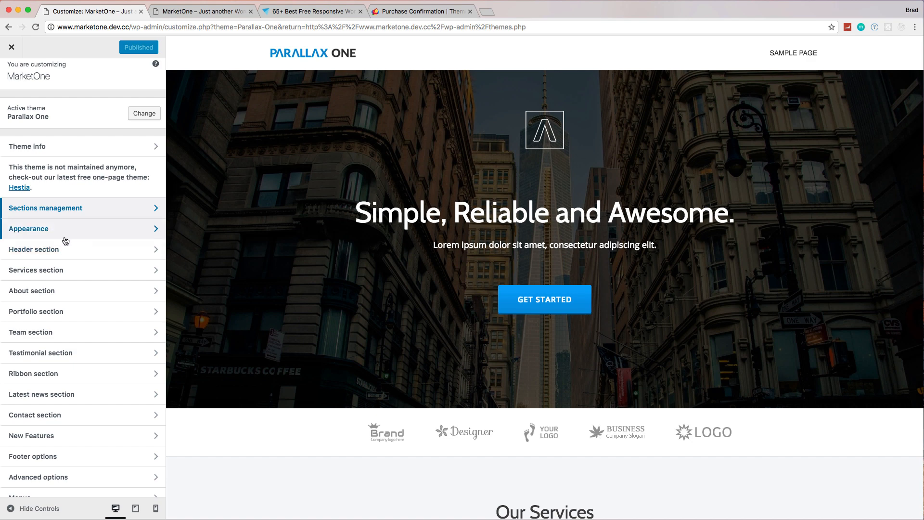
{"action": "left_click", "coordinate": [66, 256]}
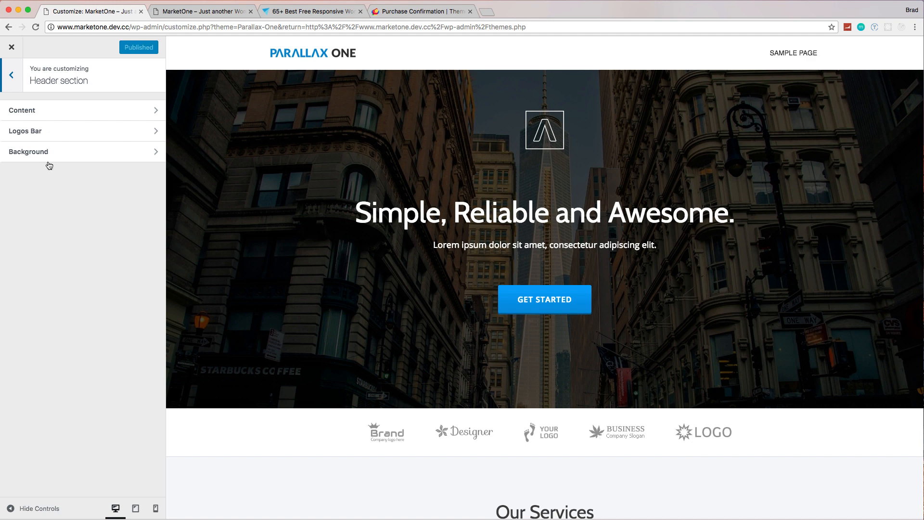
{"action": "left_click", "coordinate": [46, 119]}
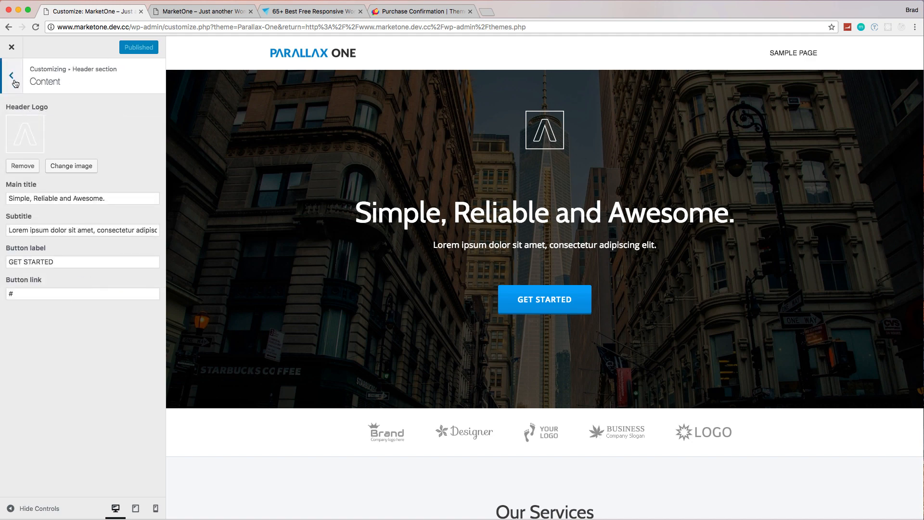
{"action": "left_click", "coordinate": [12, 77]}
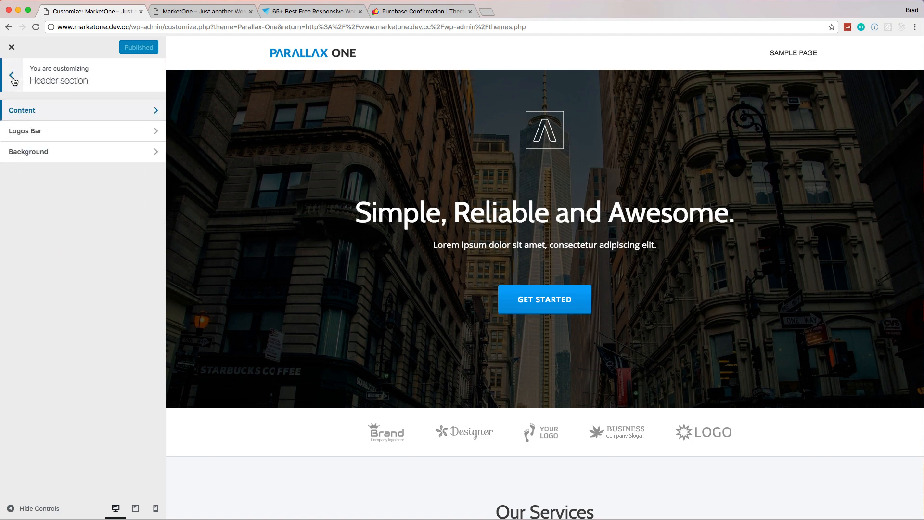
{"action": "left_click", "coordinate": [12, 77]}
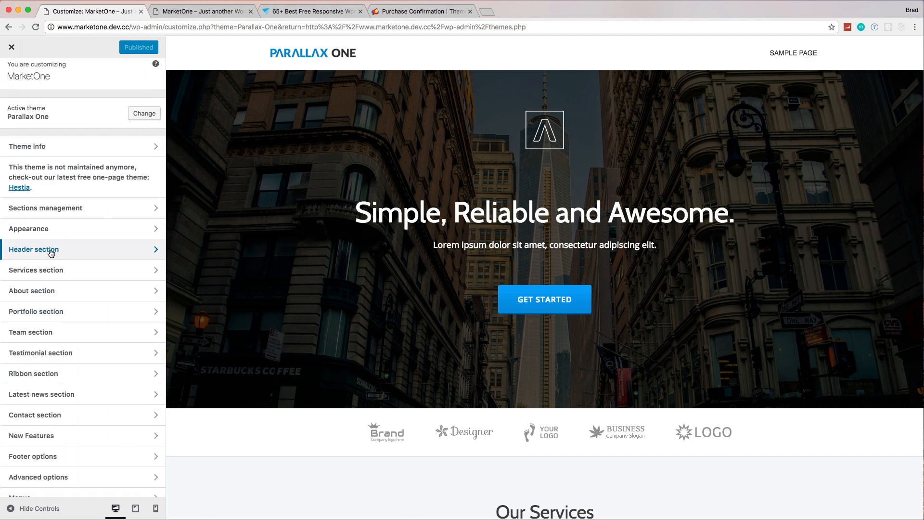
Step: Open the general options of the theme's Appearance settings, where the logo is set
{"action": "left_click", "coordinate": [39, 229]}
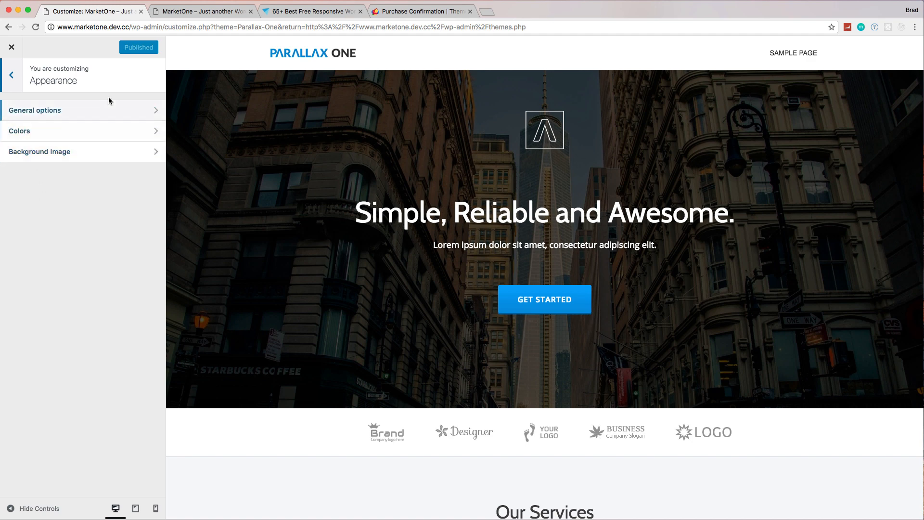
{"action": "left_click", "coordinate": [90, 115]}
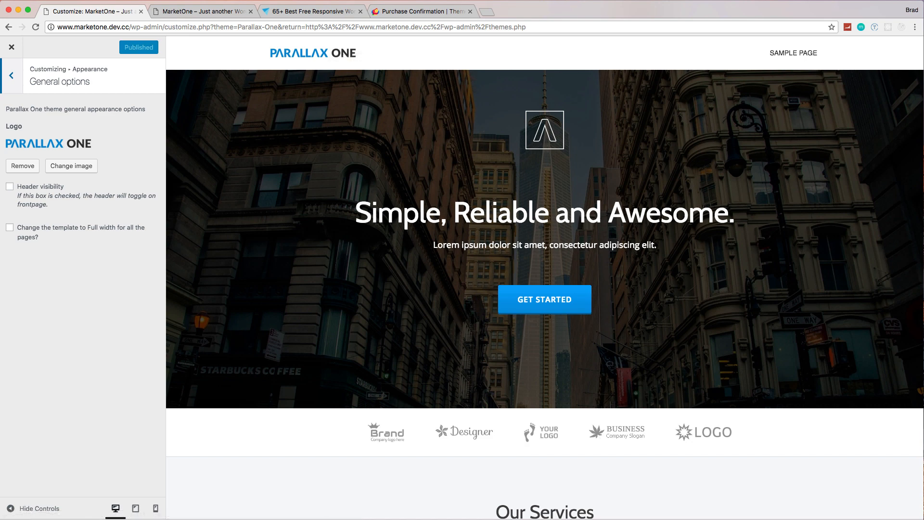
{"action": "key", "text": "super+Tab"}
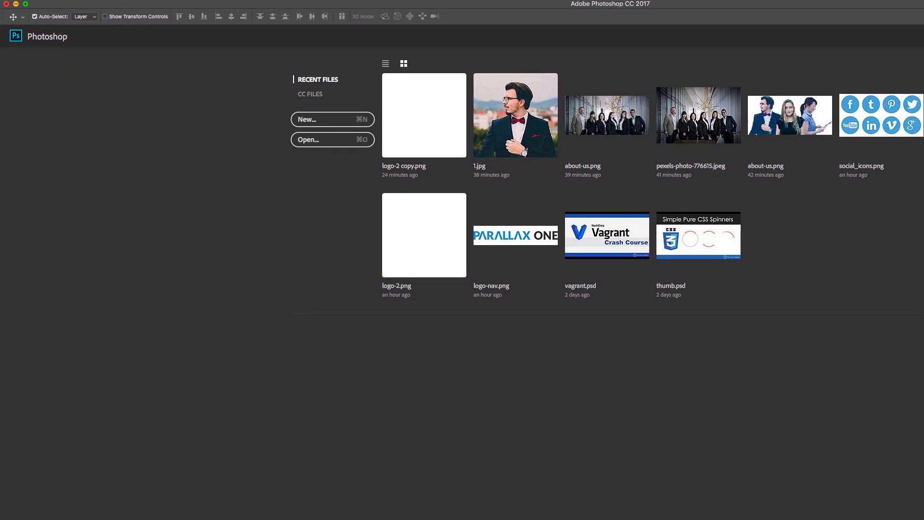
{"action": "mouse_move", "coordinate": [923, 1]}
{"action": "left_mouse_down"}
{"action": "mouse_move", "coordinate": [889, 23]}
{"action": "mouse_move", "coordinate": [922, 3]}
{"action": "left_mouse_up"}
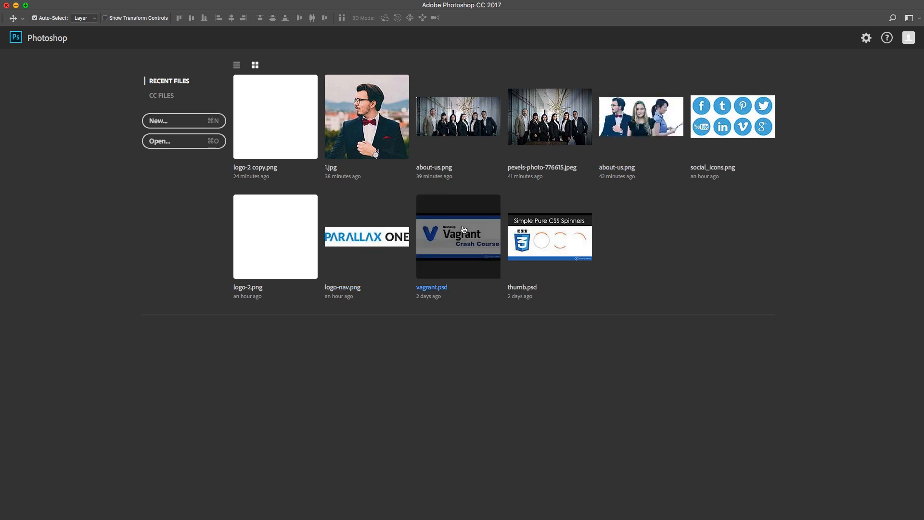
{"action": "left_click", "coordinate": [16, 6]}
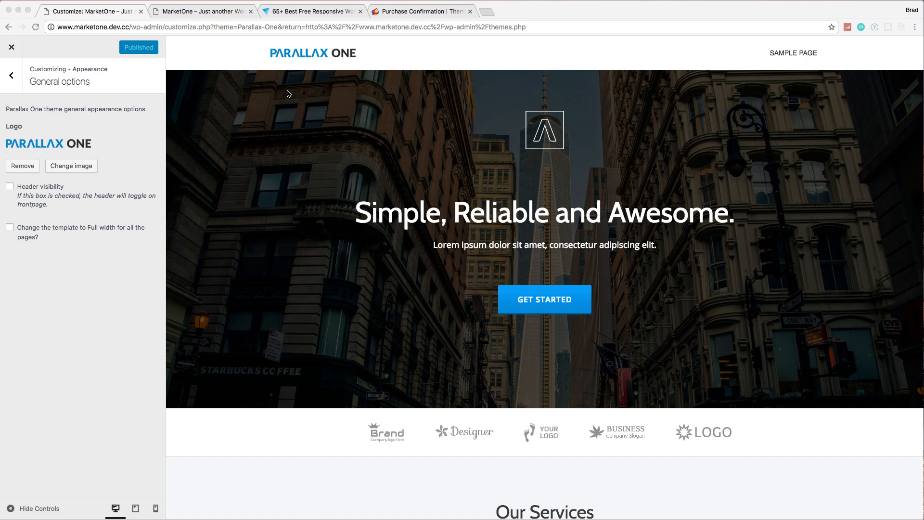
Step: Open the site preview in a separate browser tab, open its Parallax One logo image in its own tab, and close the preview tab
{"action": "right_click", "coordinate": [319, 53]}
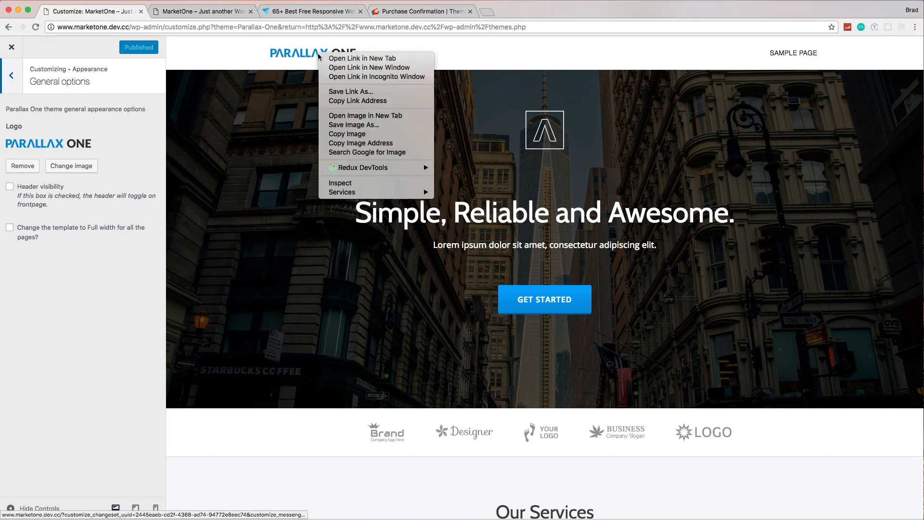
{"action": "left_click", "coordinate": [337, 59]}
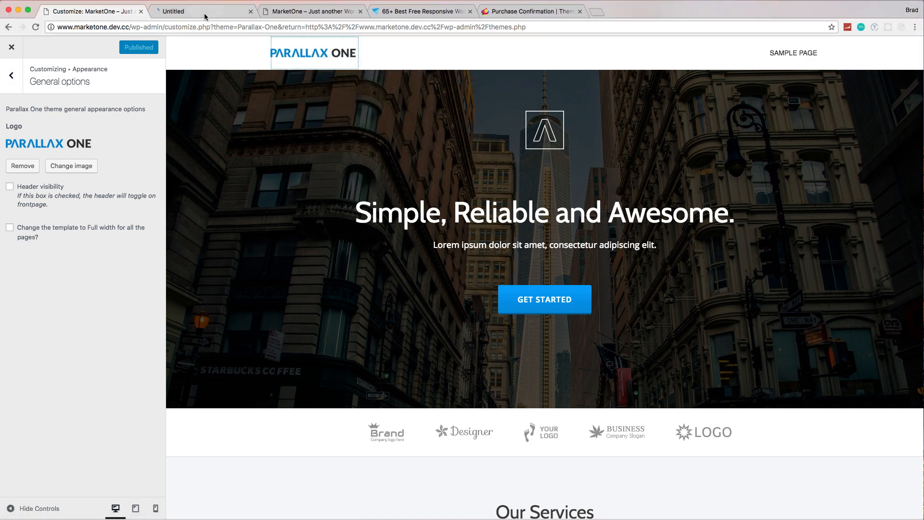
{"action": "left_click", "coordinate": [225, 11]}
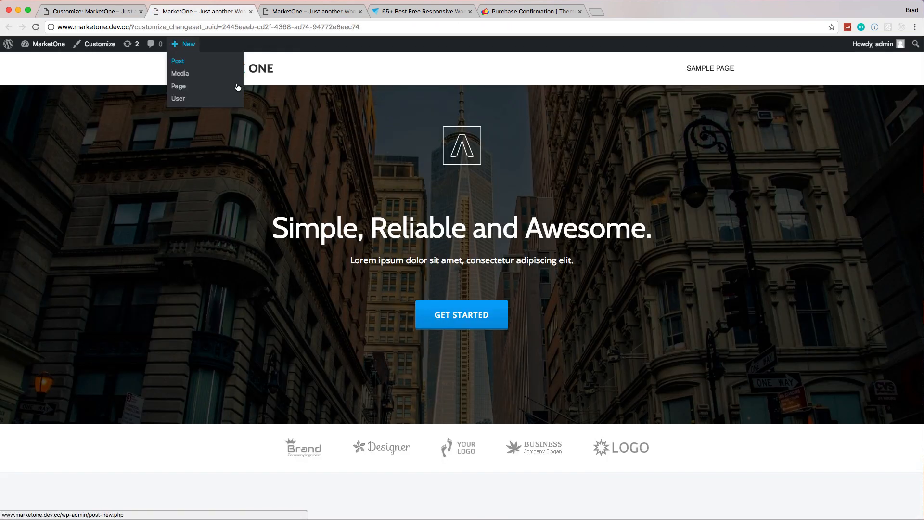
{"action": "right_click", "coordinate": [241, 65]}
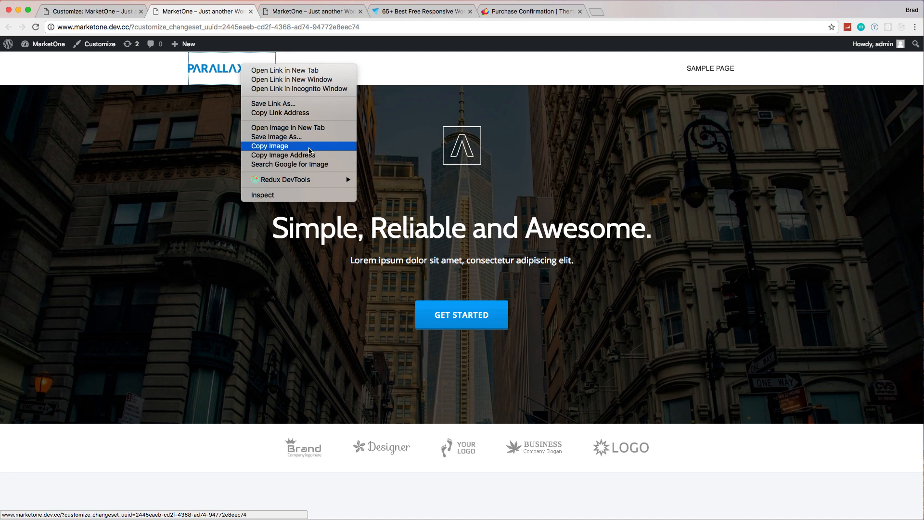
{"action": "left_click", "coordinate": [299, 130]}
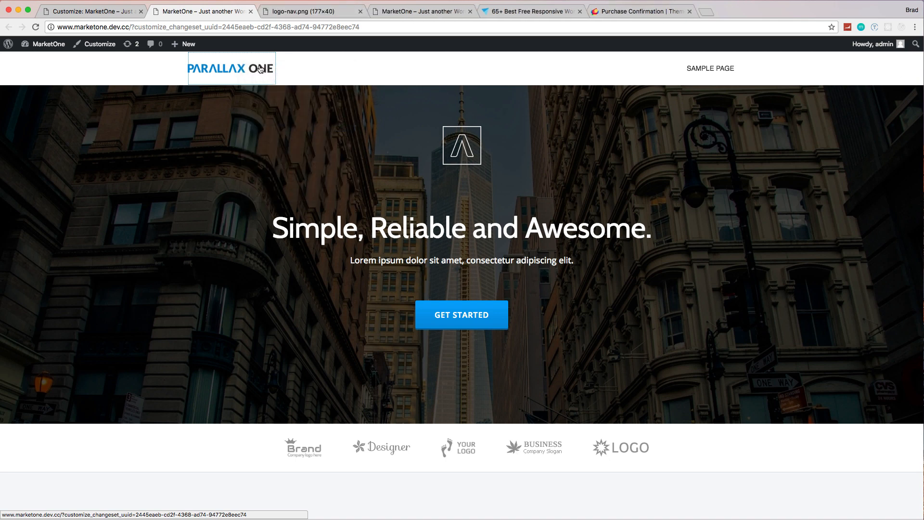
{"action": "left_click", "coordinate": [222, 17]}
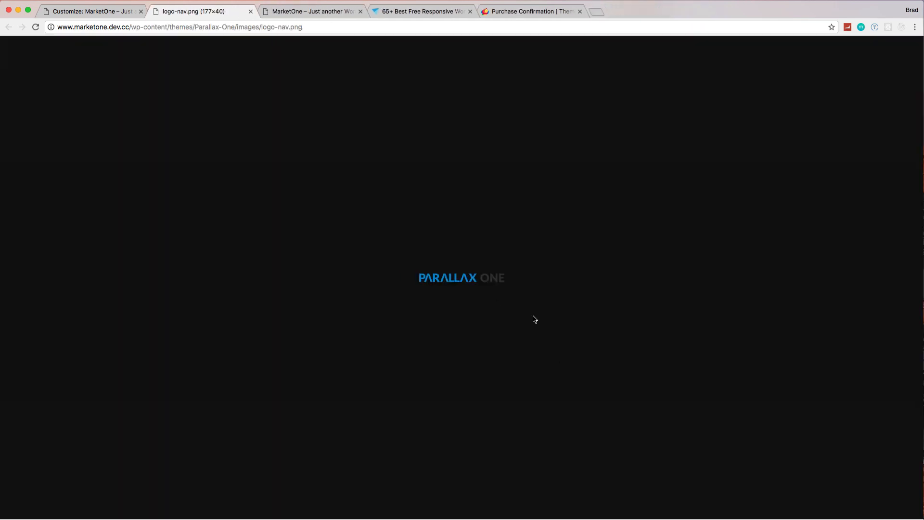
Step: Save the logo image as logo-nav in PNG format to the Downloads folder and close its browser tab
{"action": "right_click", "coordinate": [475, 280]}
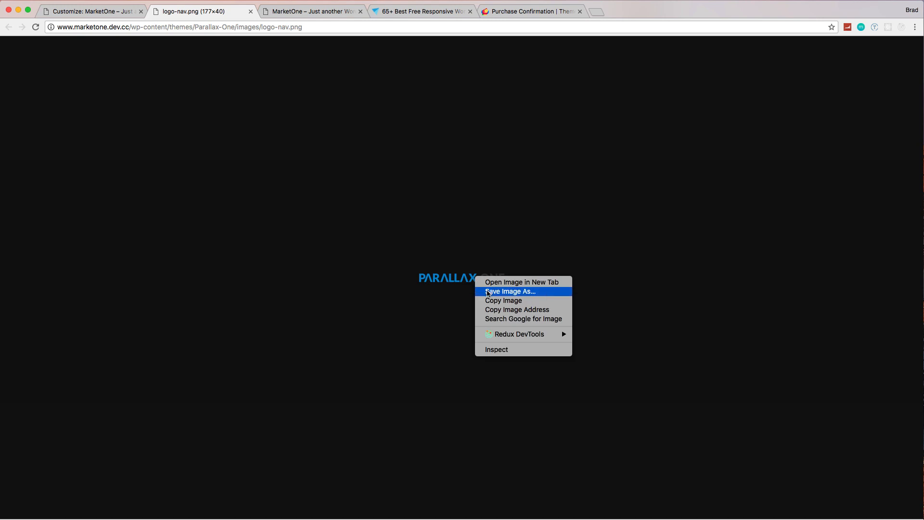
{"action": "left_click", "coordinate": [487, 291]}
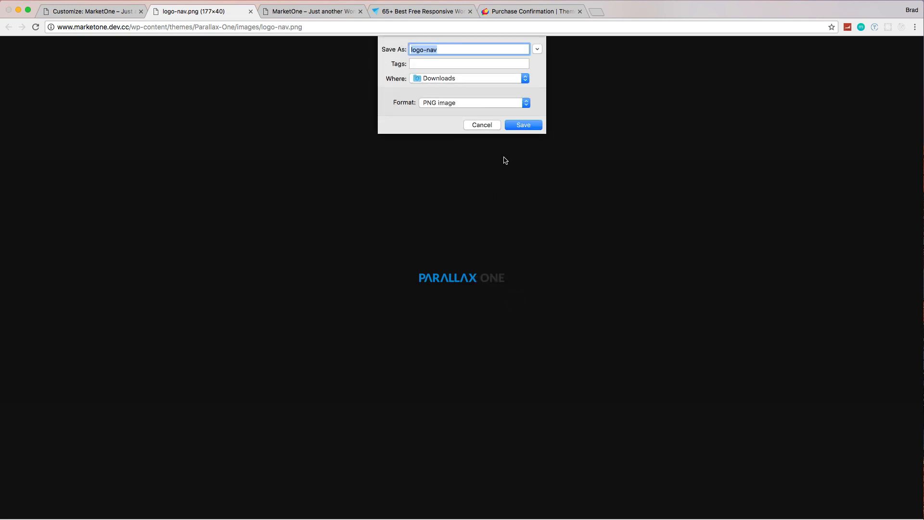
{"action": "left_click", "coordinate": [524, 124]}
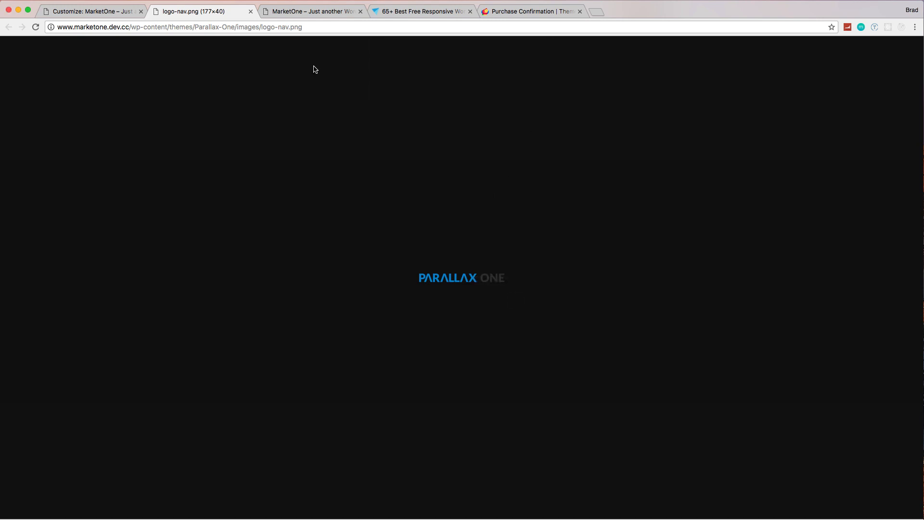
{"action": "left_click", "coordinate": [250, 11]}
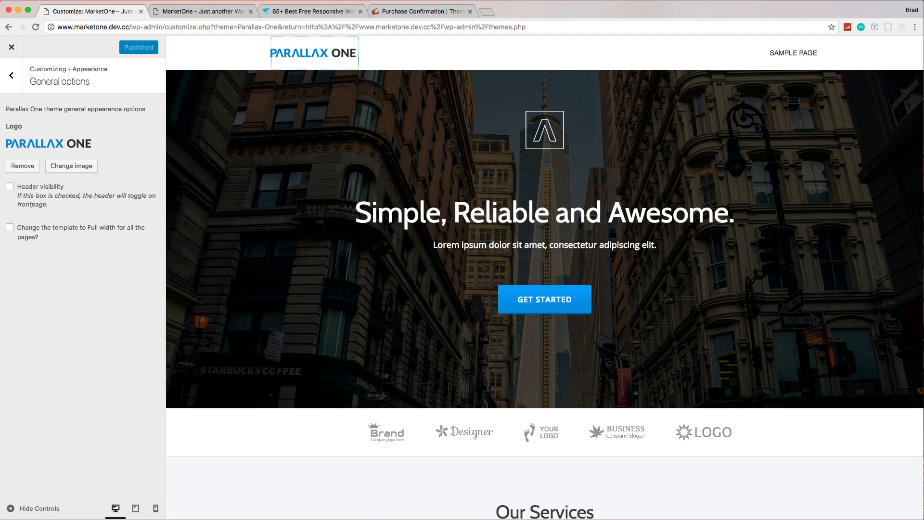
Step: Switch to Finder, show the Downloads folder and view logo-nav.png in the default image viewer, closing it again
{"action": "key", "text": "super+Tab"}
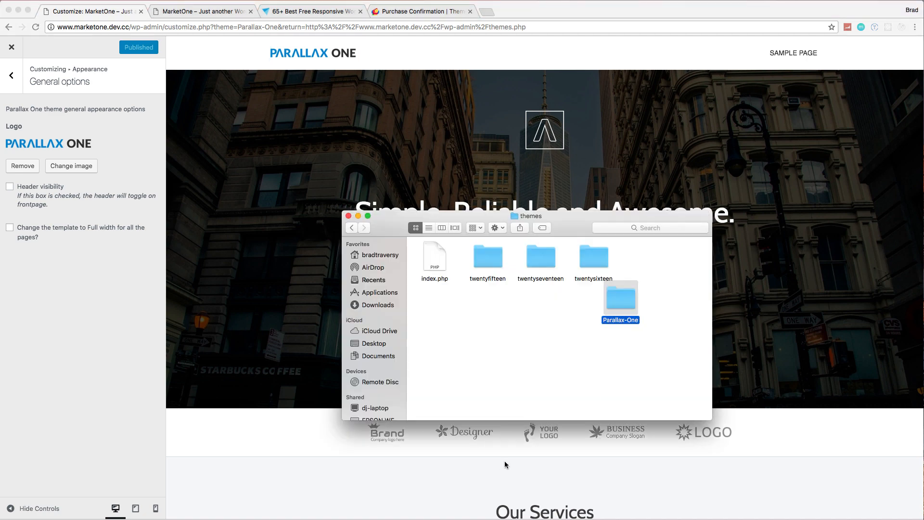
{"action": "left_click", "coordinate": [378, 306]}
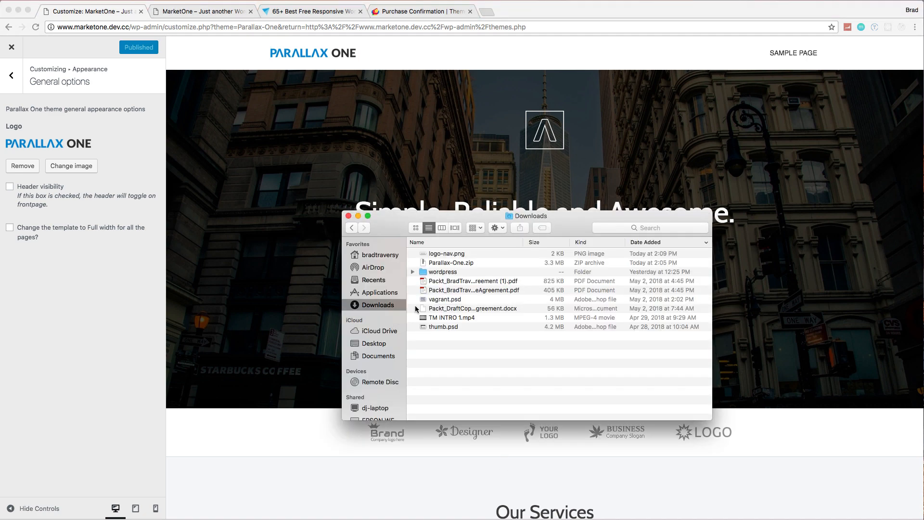
{"action": "left_click", "coordinate": [475, 255]}
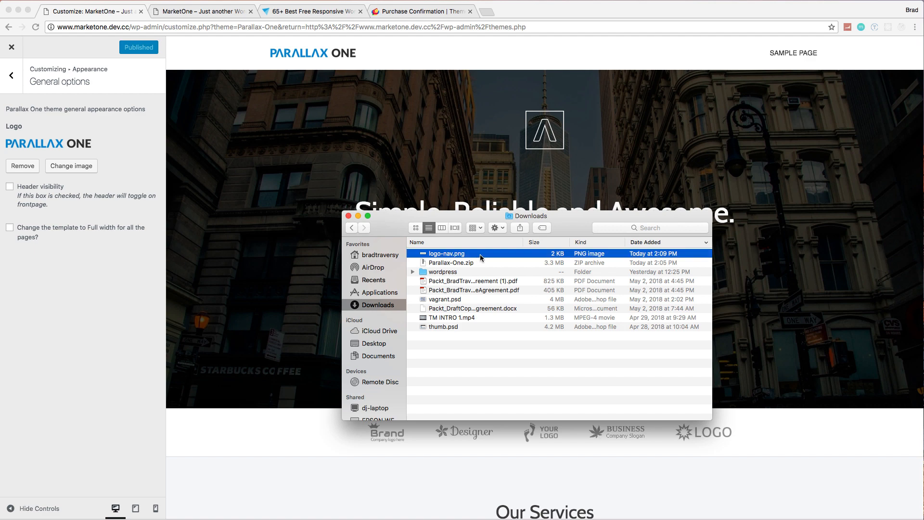
{"action": "double_click", "coordinate": [480, 255]}
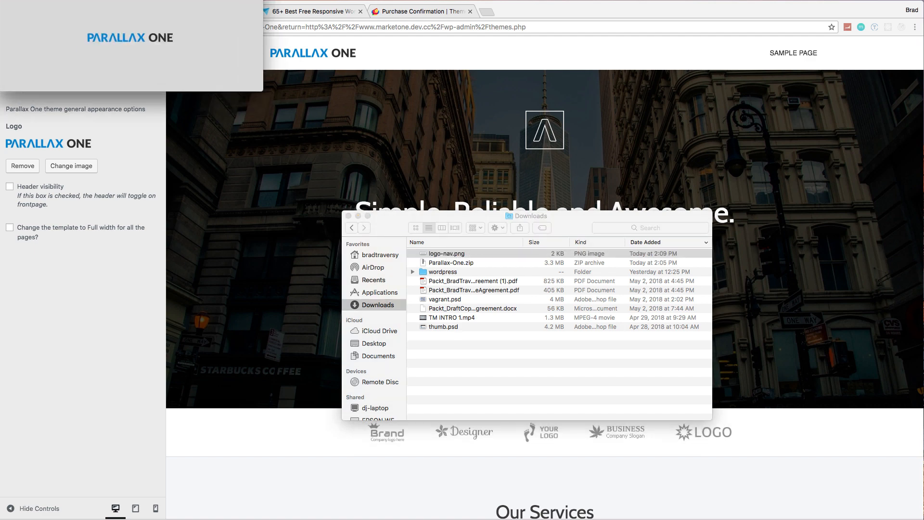
{"action": "key", "text": "super+w"}
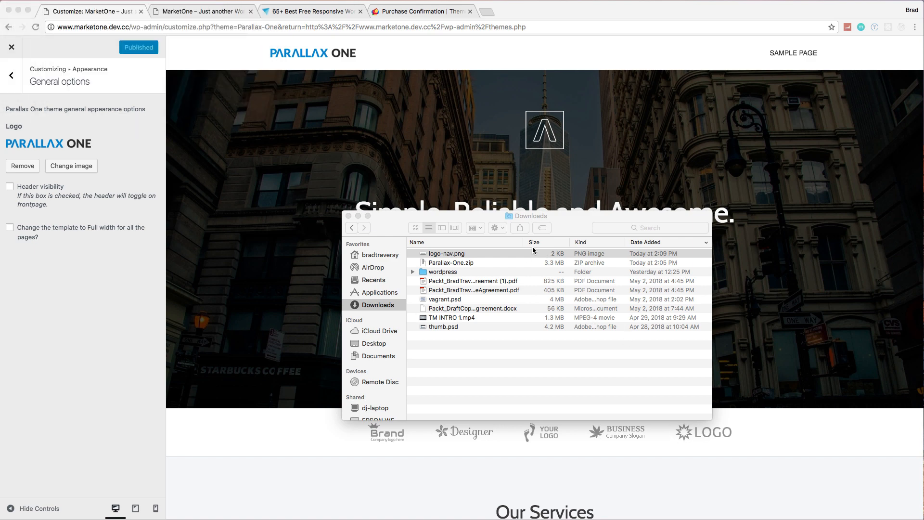
Step: Open logo-nav.png from the Downloads folder in Adobe Photoshop CC 2017
{"action": "right_click", "coordinate": [522, 253]}
{"action": "left_click", "coordinate": [518, 255]}
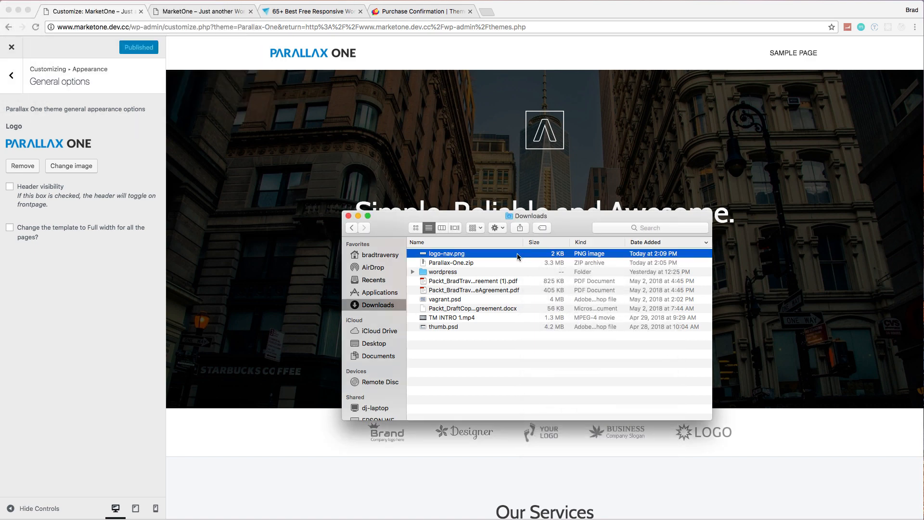
{"action": "right_click", "coordinate": [517, 253]}
{"action": "mouse_move", "coordinate": [626, 269]}
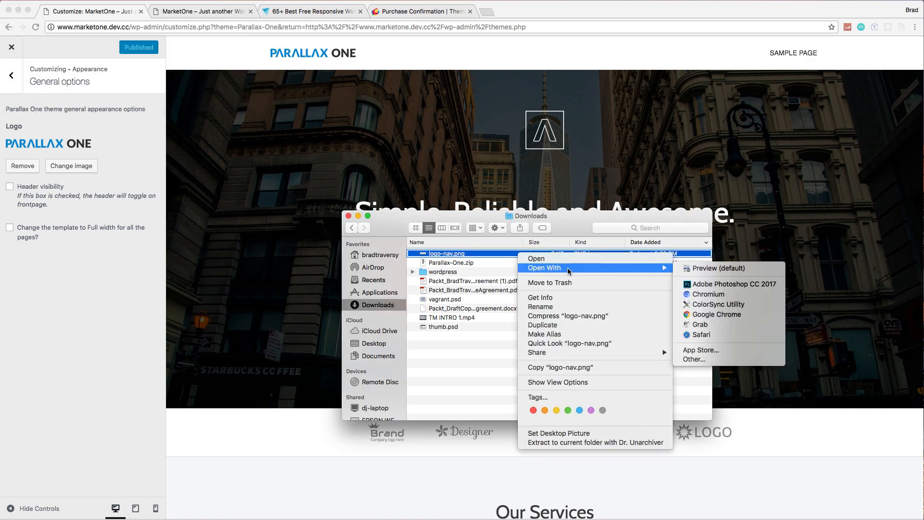
{"action": "left_click", "coordinate": [697, 285]}
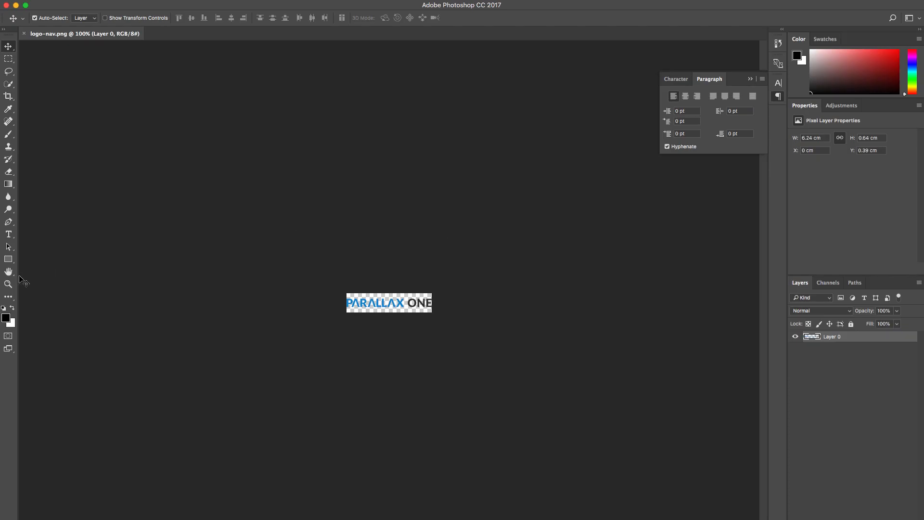
Step: Add a text layer reading MarketOne over the existing logo lettering with the Type tool
{"action": "left_click", "coordinate": [8, 234]}
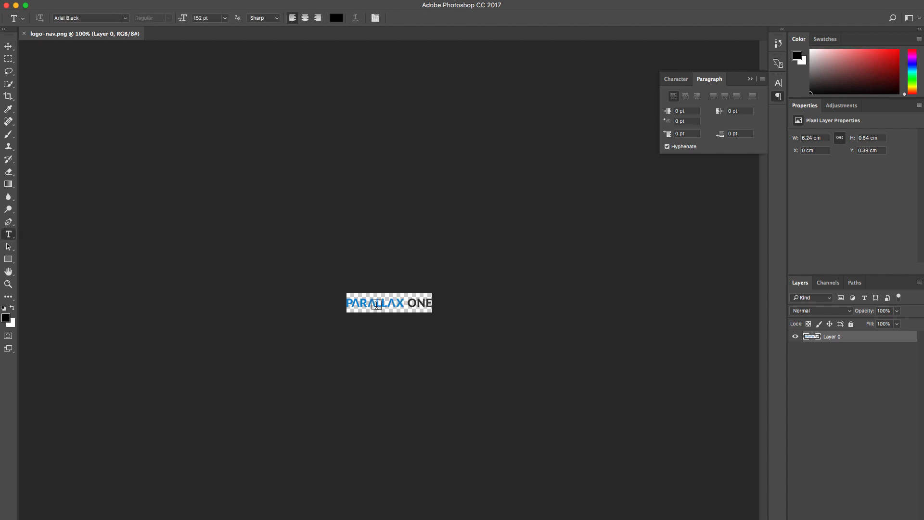
{"action": "left_click", "coordinate": [361, 303]}
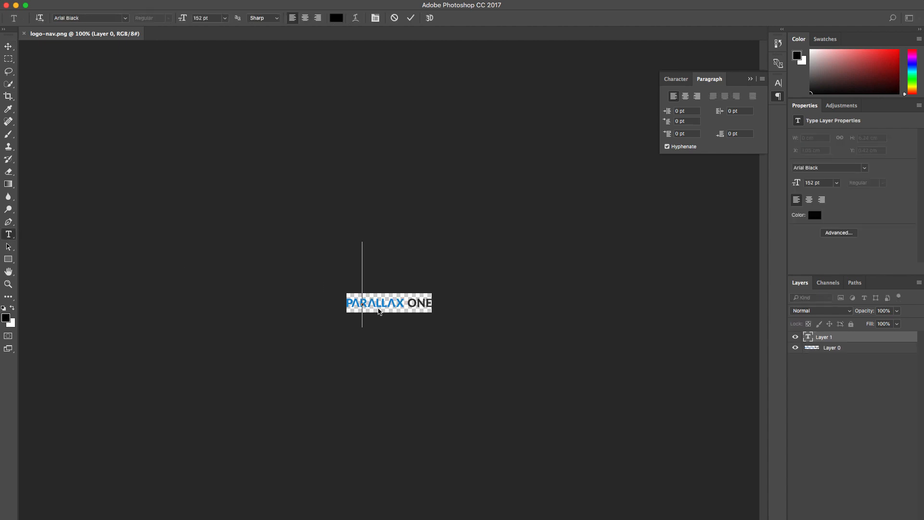
{"action": "type", "text": "Market"}
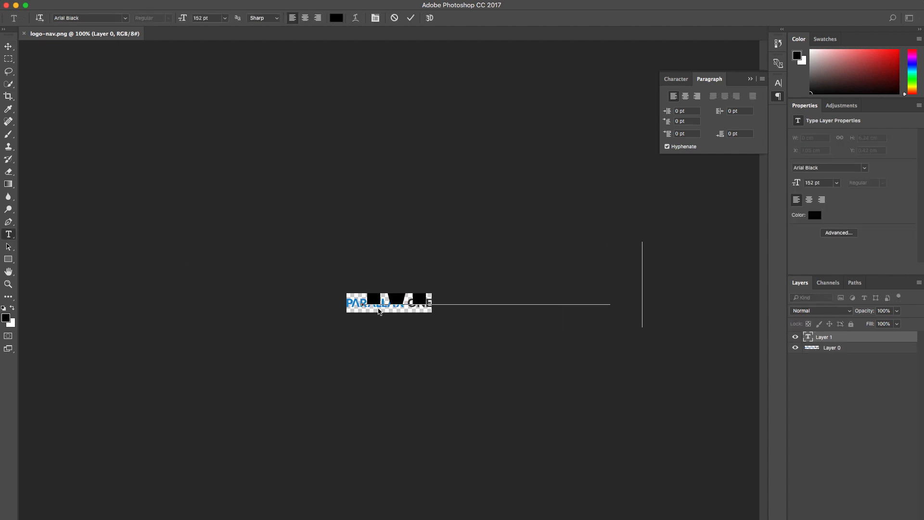
{"action": "type", "text": "Hub"}
{"action": "left_click", "coordinate": [409, 295]}
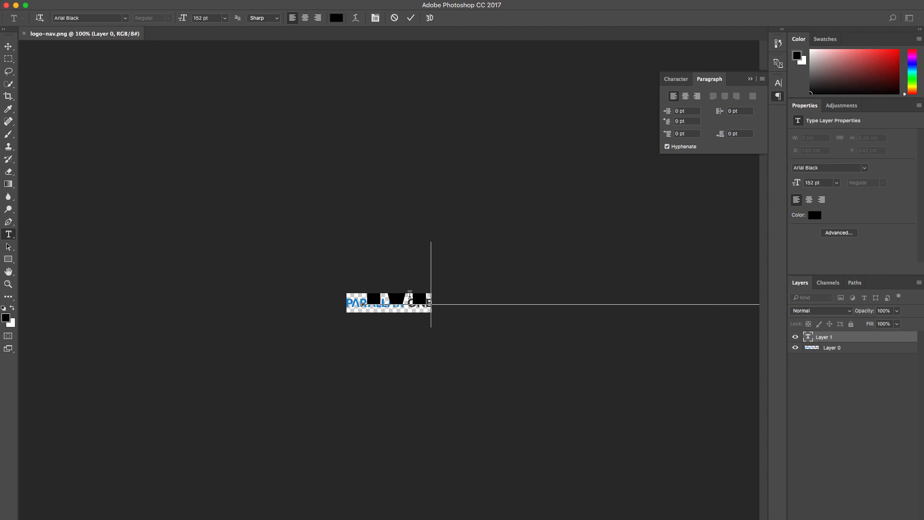
Step: Set the MarketOne text size to 30 pt and move it flush with the canvas's left edge, over the old lettering
{"action": "key", "text": "super+a"}
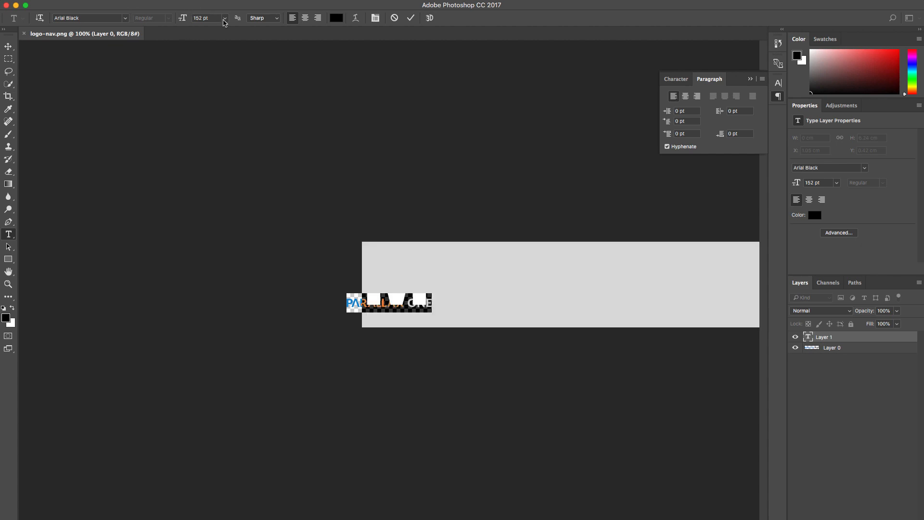
{"action": "left_click", "coordinate": [224, 19]}
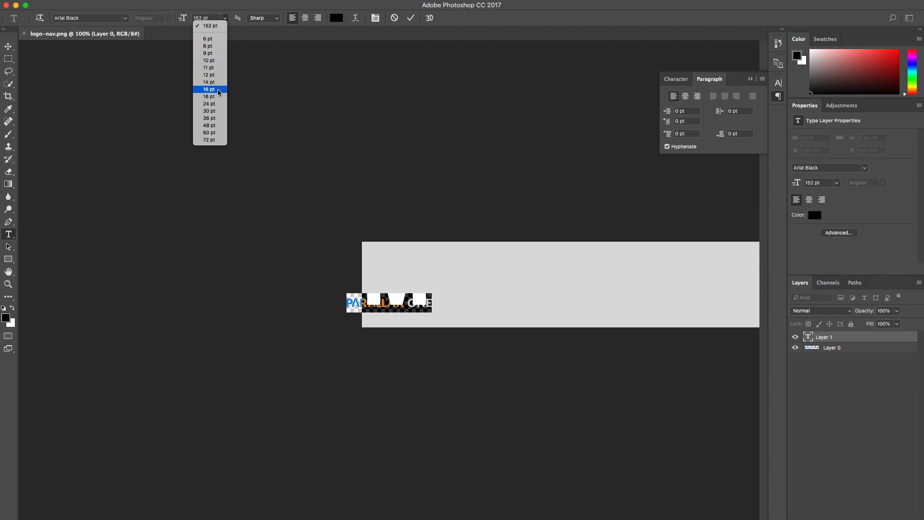
{"action": "left_click", "coordinate": [219, 104]}
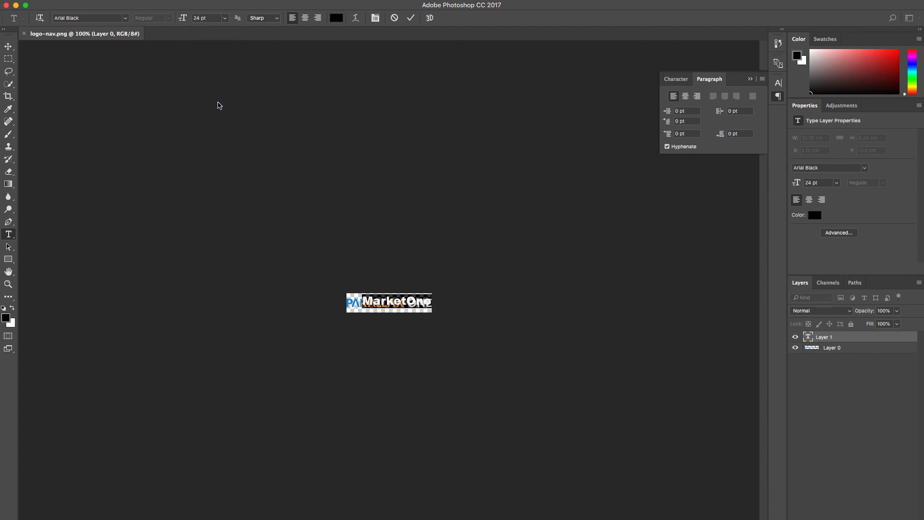
{"action": "left_click", "coordinate": [224, 19]}
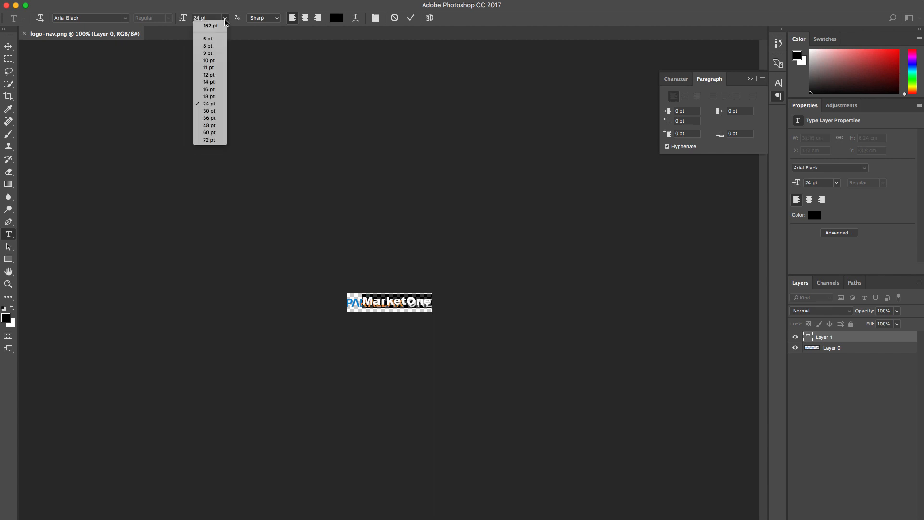
{"action": "left_click", "coordinate": [214, 111]}
{"action": "left_click", "coordinate": [9, 47]}
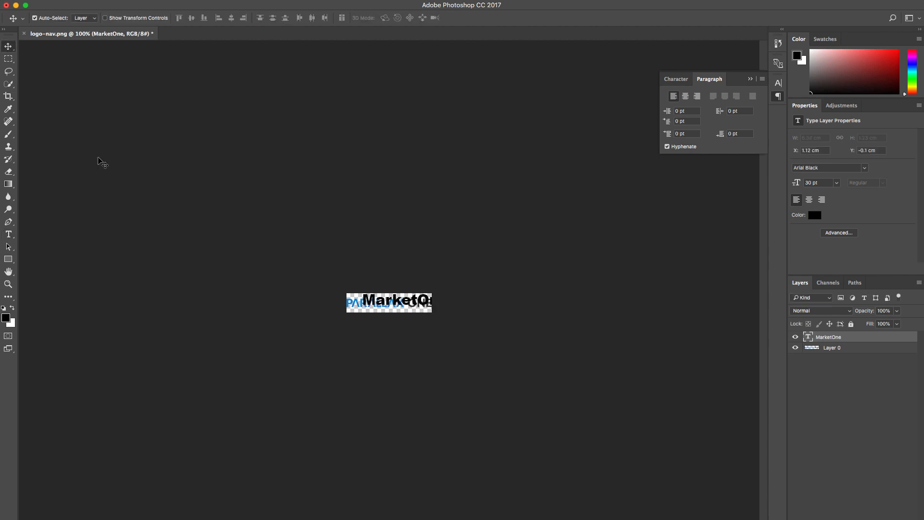
{"action": "left_click_drag", "start_coordinate": [388, 304], "coordinate": [374, 306]}
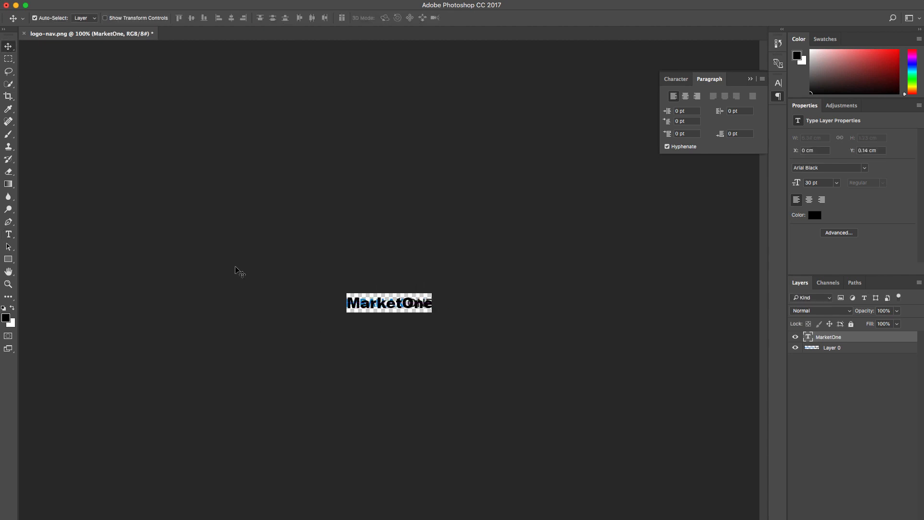
Step: Retype the text as MARKETONE in capitals at 24 pt and shift it slightly up and right, above the old lettering
{"action": "left_click", "coordinate": [8, 235]}
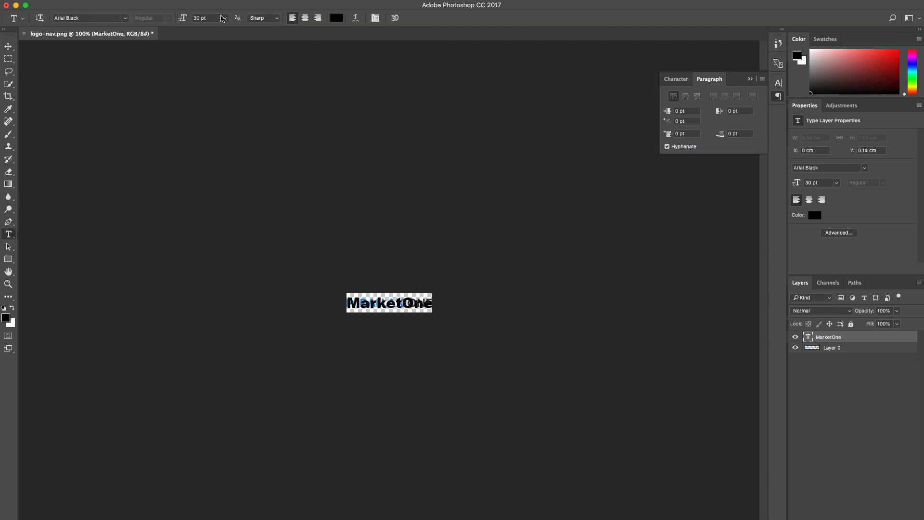
{"action": "left_click", "coordinate": [224, 18]}
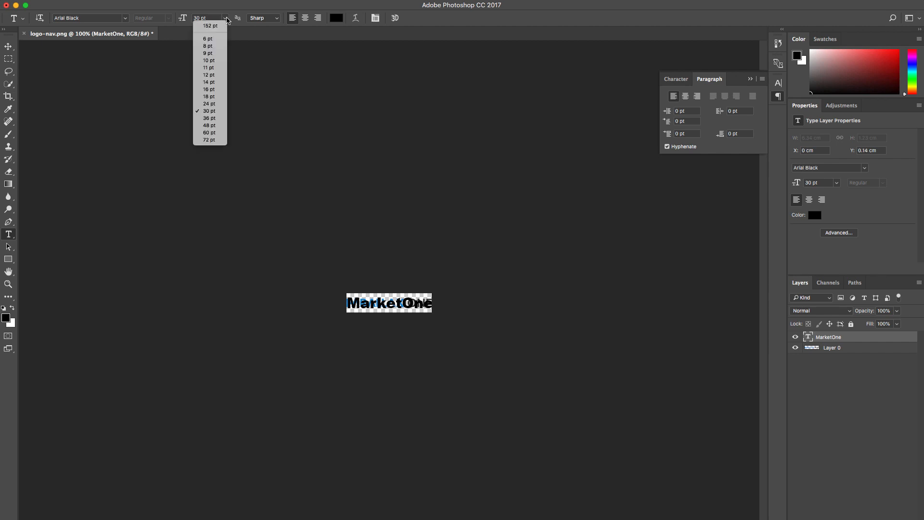
{"action": "left_click", "coordinate": [215, 104]}
{"action": "double_click", "coordinate": [404, 301]}
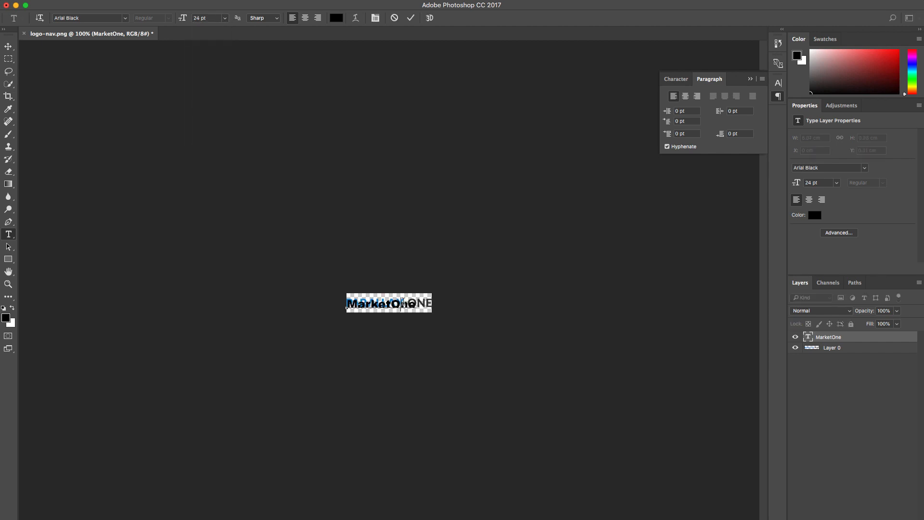
{"action": "type", "text": "MARKETONE"}
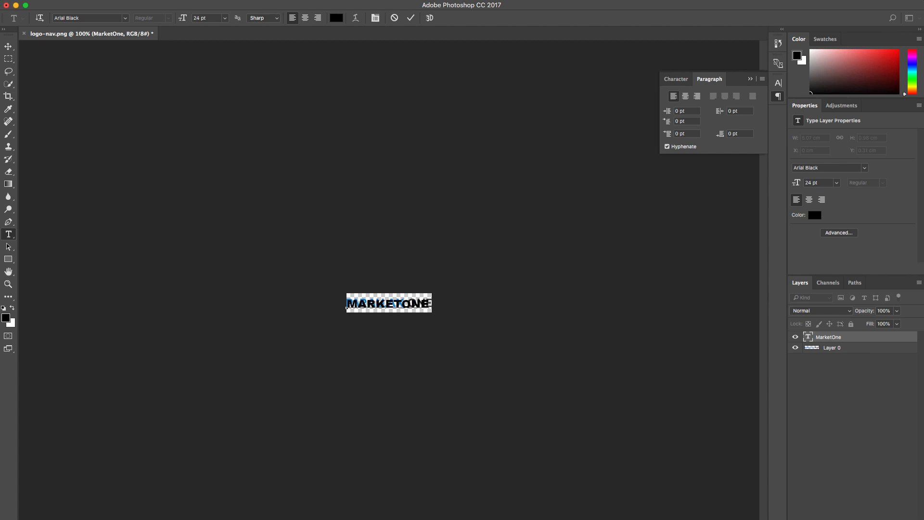
{"action": "left_click", "coordinate": [8, 46]}
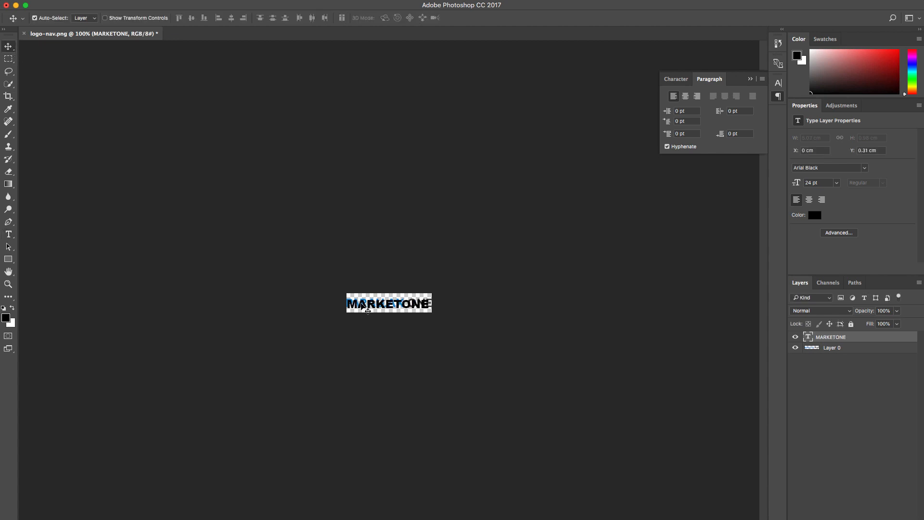
{"action": "left_click_drag", "start_coordinate": [366, 305], "coordinate": [369, 300]}
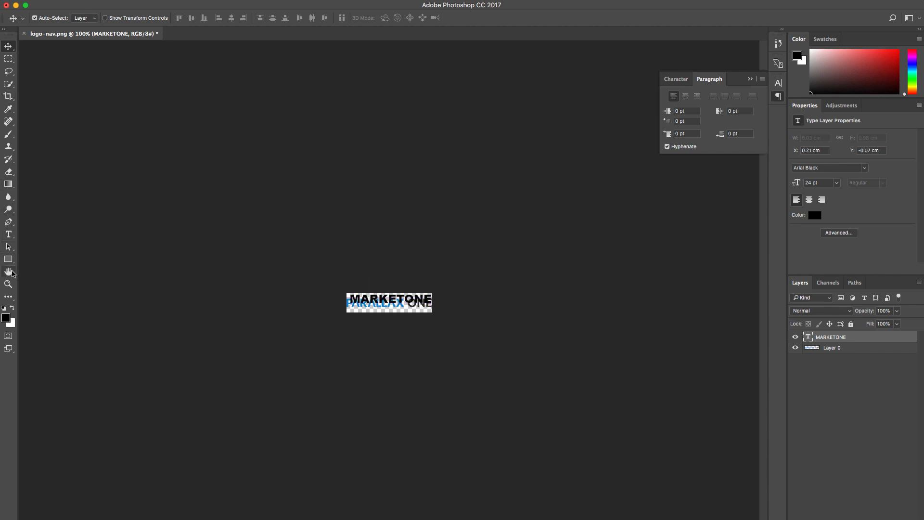
Step: Sample the blue of the PARALLAX lettering as the foreground color with the Eyedropper tool
{"action": "left_click", "coordinate": [8, 284]}
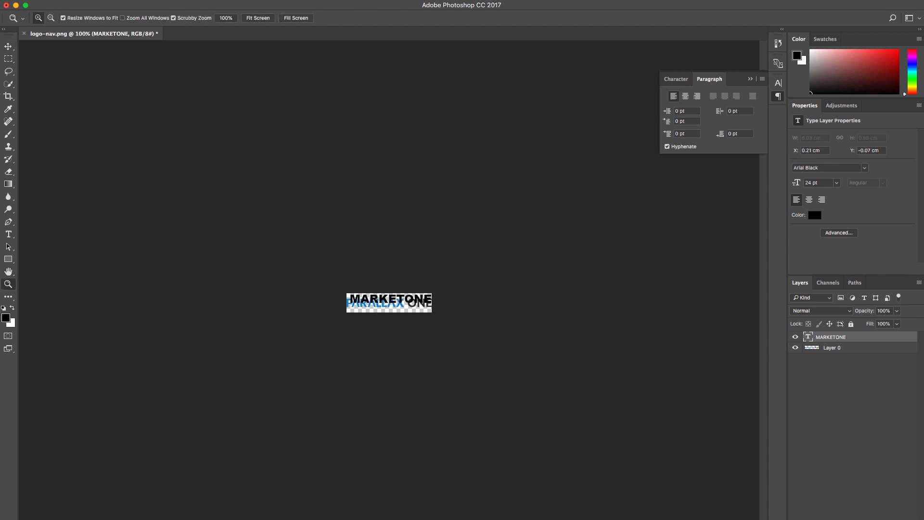
{"action": "key", "text": "super+Tab"}
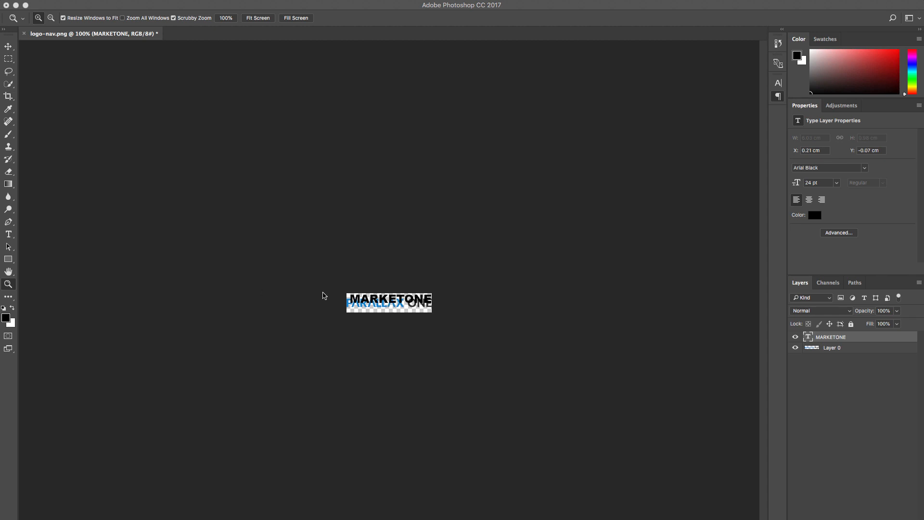
{"action": "left_click", "coordinate": [411, 322]}
{"action": "left_click", "coordinate": [402, 308]}
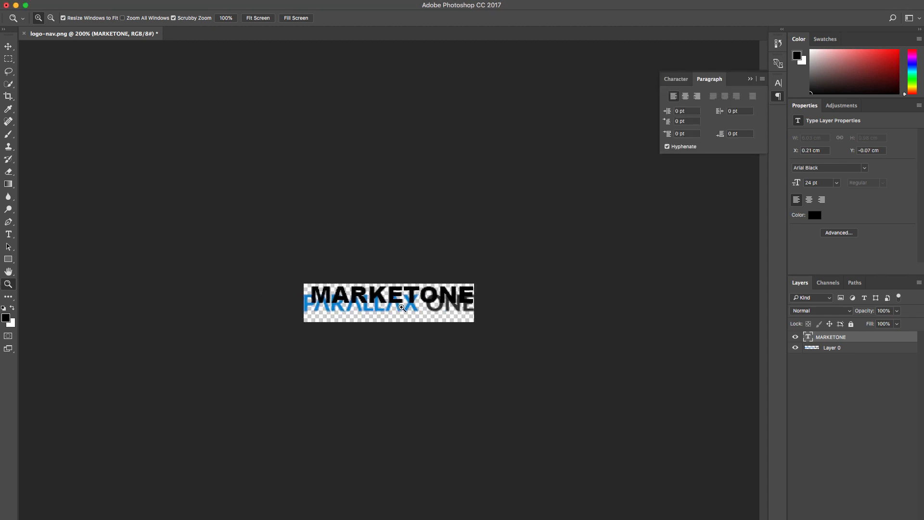
{"action": "left_click", "coordinate": [397, 308]}
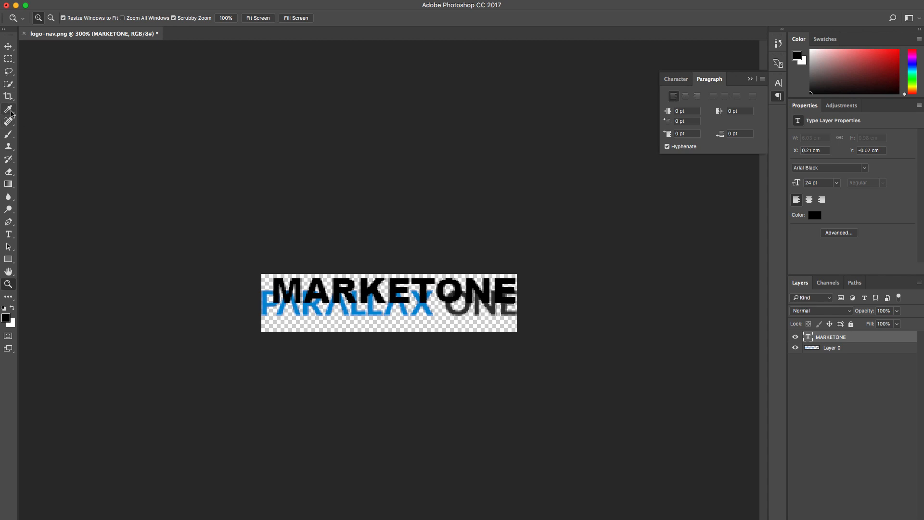
{"action": "left_click", "coordinate": [11, 110]}
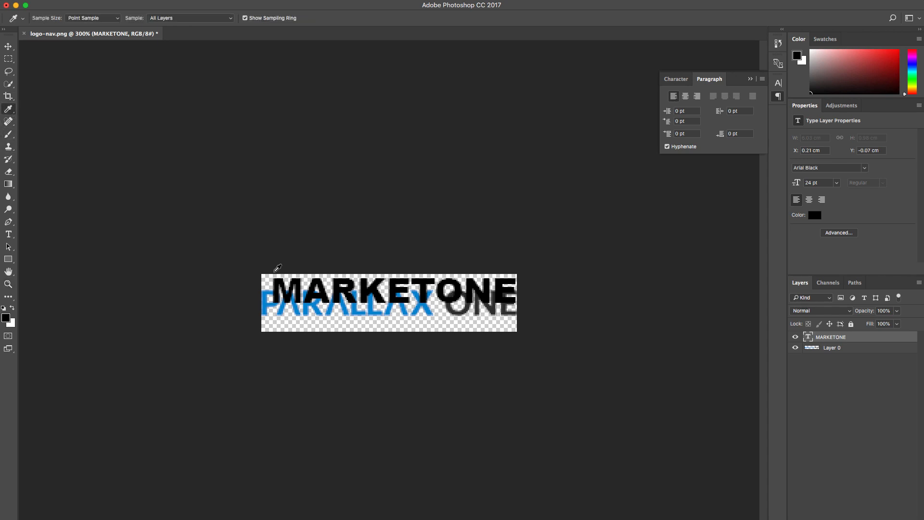
{"action": "left_click", "coordinate": [346, 305]}
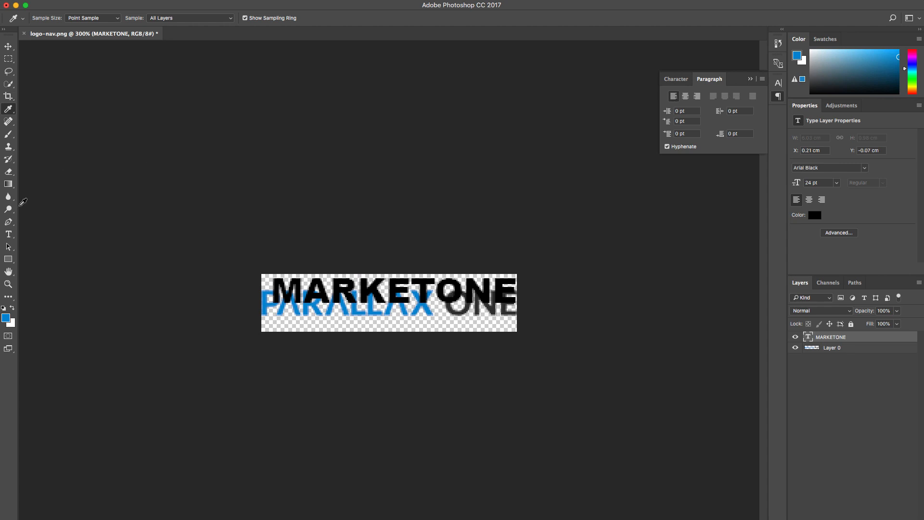
Step: Recolor the letters MARKET in the MARKETONE text with the sampled blue, 008ed6, leaving ONE black
{"action": "left_click", "coordinate": [8, 235]}
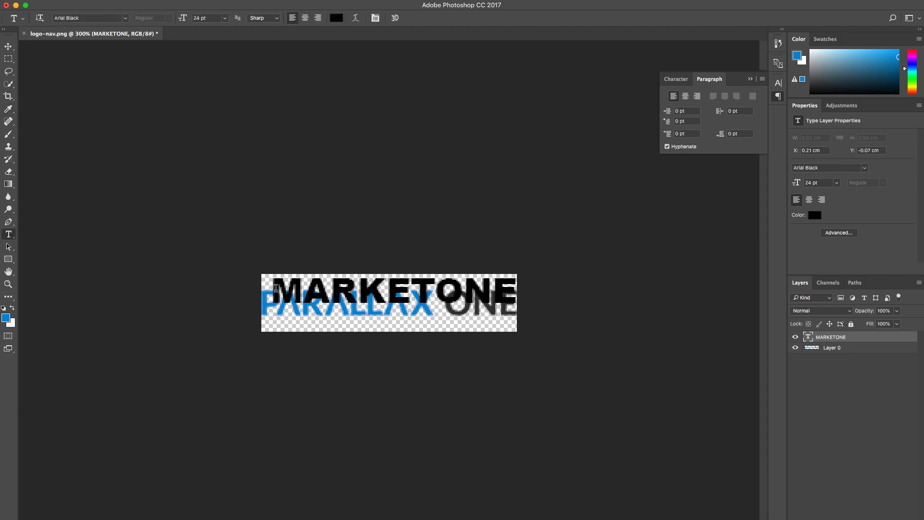
{"action": "left_click_drag", "start_coordinate": [274, 288], "coordinate": [436, 289]}
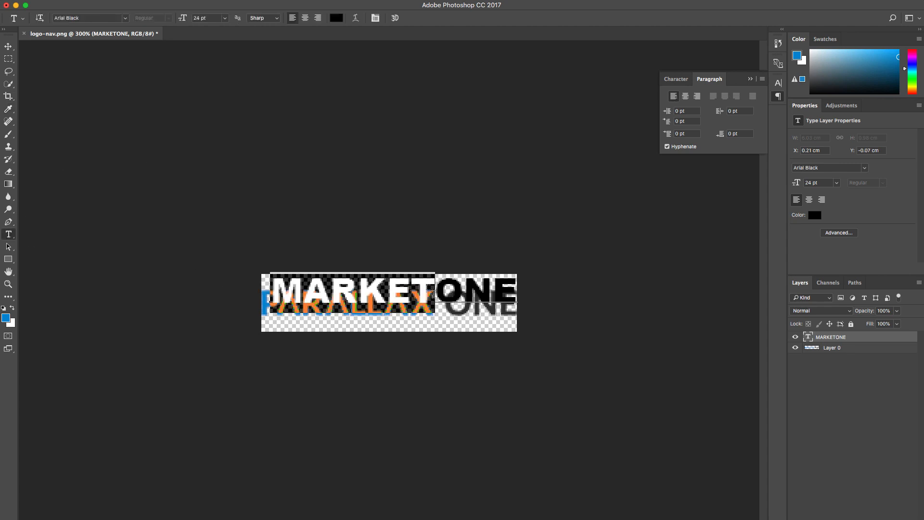
{"action": "left_click", "coordinate": [337, 18]}
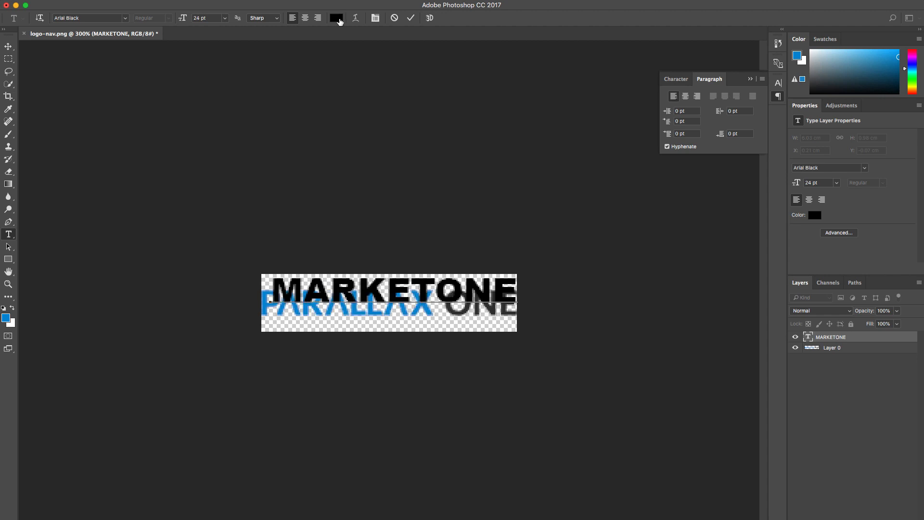
{"action": "left_click", "coordinate": [5, 317]}
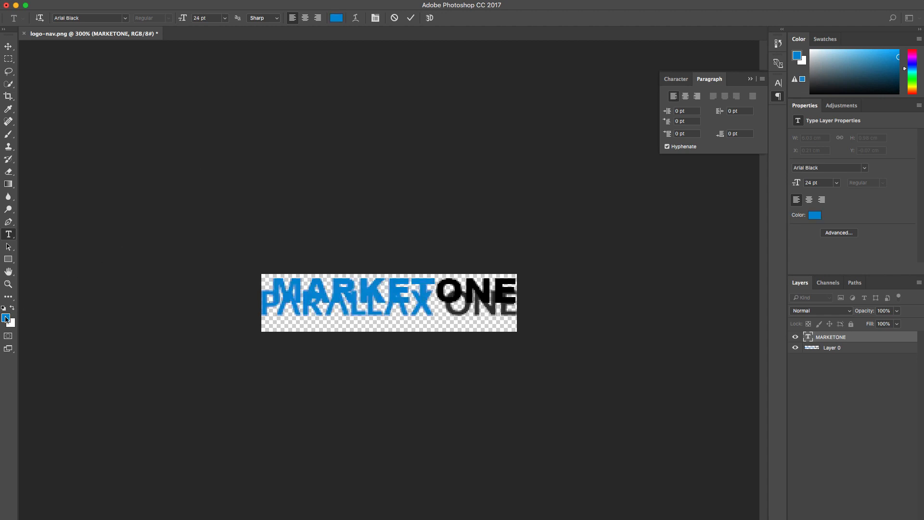
{"action": "left_click_drag", "start_coordinate": [923, 288], "coordinate": [711, 256]}
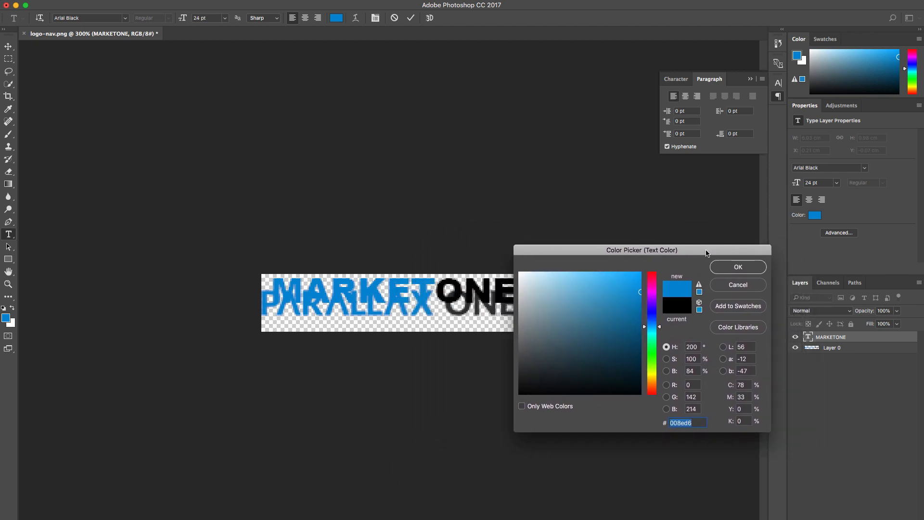
{"action": "left_click", "coordinate": [732, 268]}
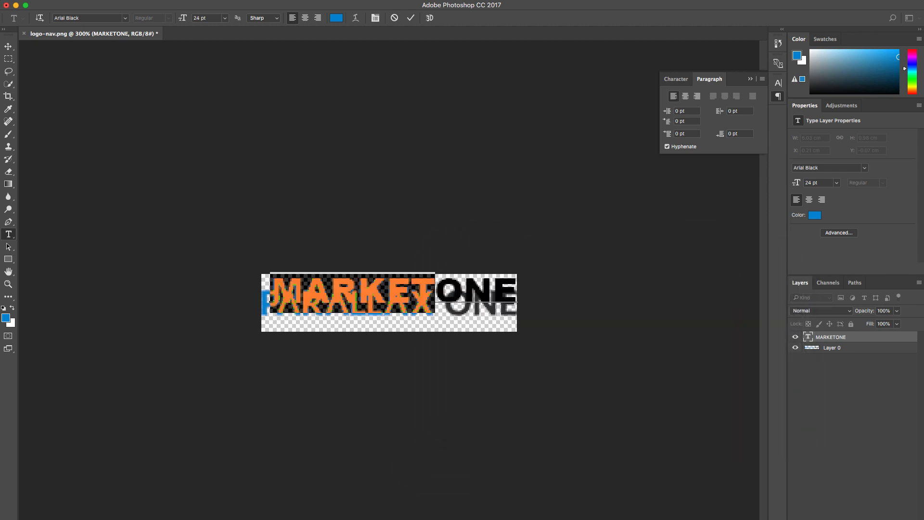
{"action": "left_click", "coordinate": [8, 46]}
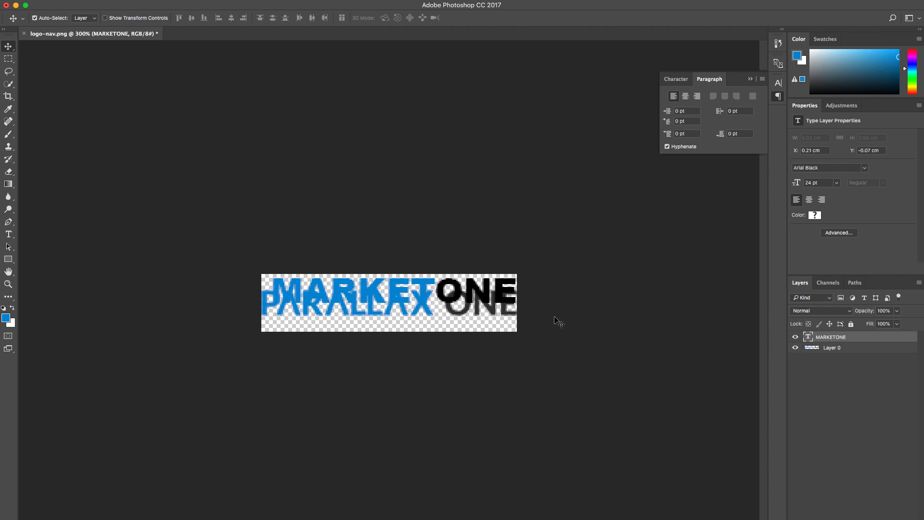
Step: Hide the old logo layer and center the MARKETONE text on the canvas at about X 0.07 cm, Y 0.14 cm
{"action": "left_click", "coordinate": [795, 349]}
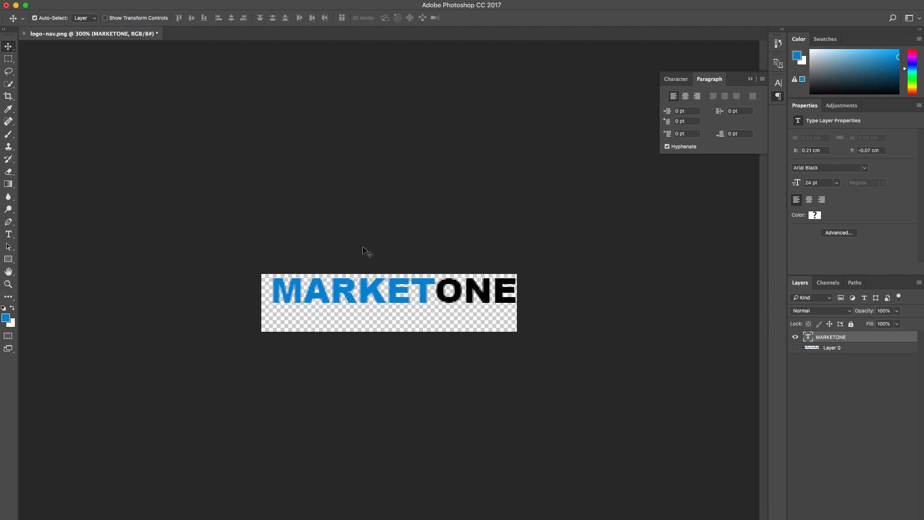
{"action": "left_click_drag", "start_coordinate": [501, 295], "coordinate": [496, 308]}
{"action": "key", "text": "Up"}
{"action": "key", "text": "Up"}
{"action": "key", "text": "Up"}
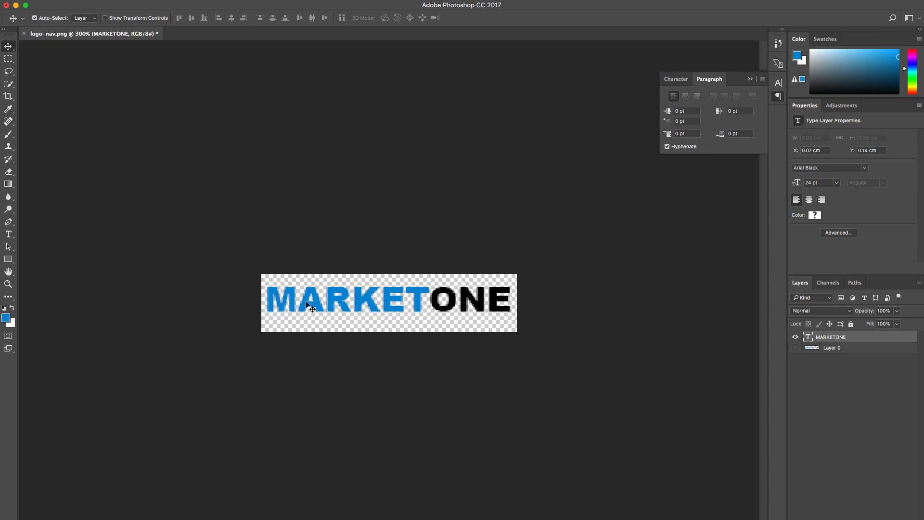
Step: Draw a black underline rectangle about 52 × 2 px beneath ONE, using the color sampled from its lettering
{"action": "left_click", "coordinate": [9, 260]}
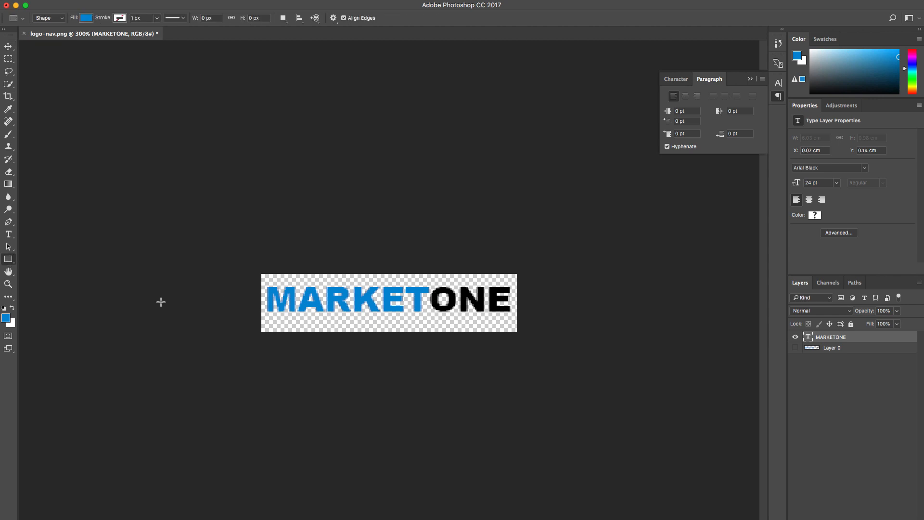
{"action": "left_click", "coordinate": [7, 318]}
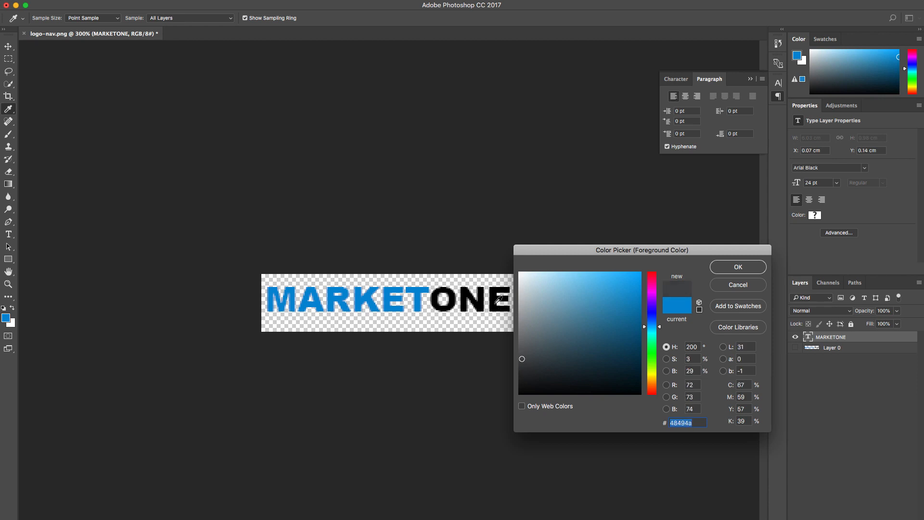
{"action": "left_click", "coordinate": [496, 302]}
{"action": "left_click", "coordinate": [734, 269]}
{"action": "key", "text": "u"}
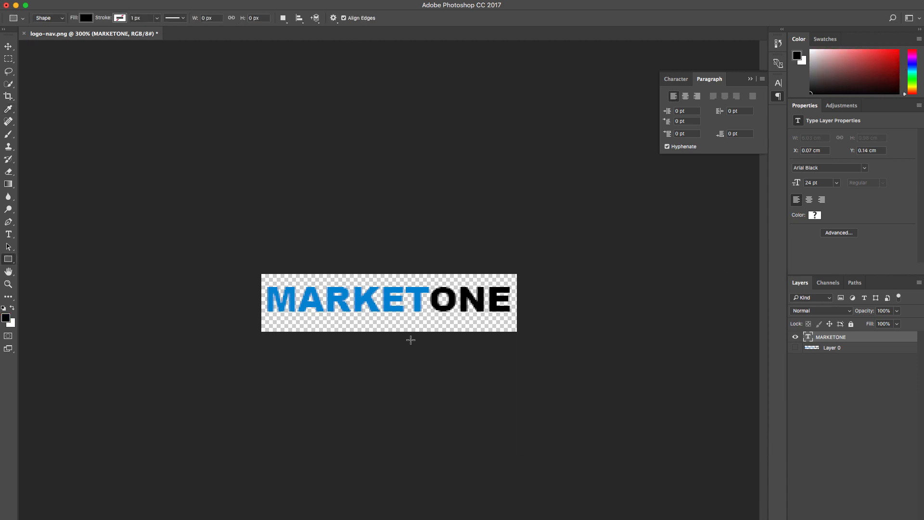
{"action": "left_click_drag", "start_coordinate": [433, 315], "coordinate": [509, 317]}
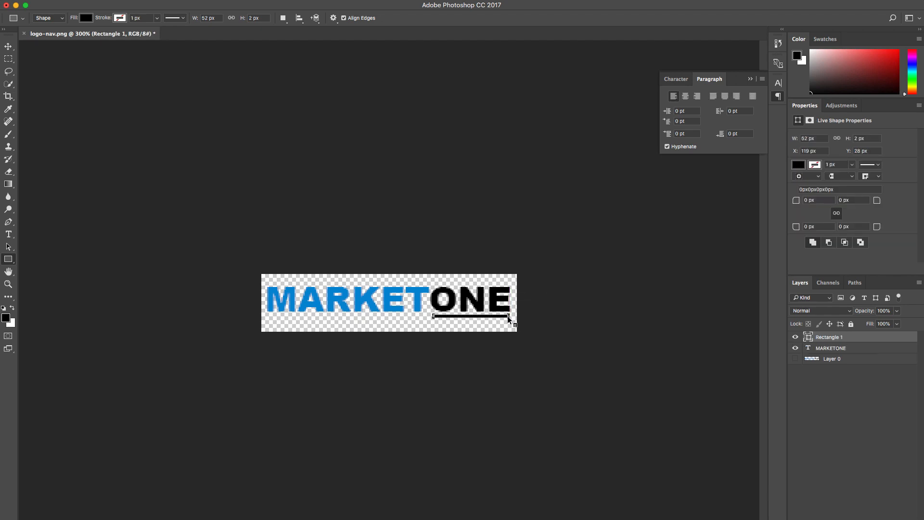
Step: Rasterize the underline rectangle's layer and nudge it down 1 px away from the ONE lettering
{"action": "right_click", "coordinate": [508, 316]}
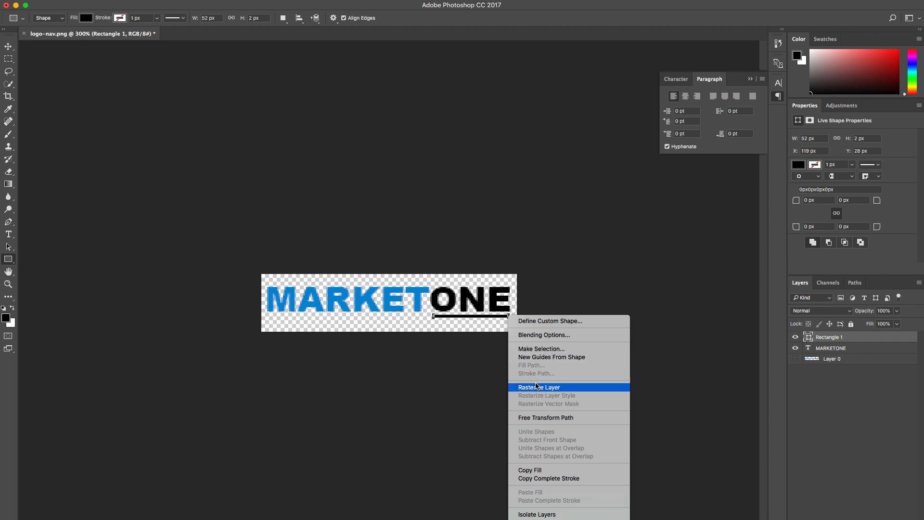
{"action": "left_click", "coordinate": [535, 387]}
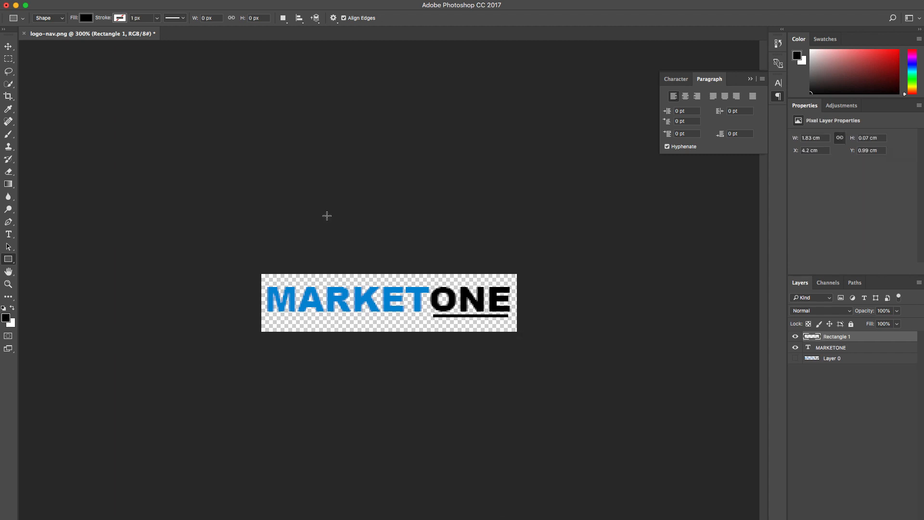
{"action": "left_click", "coordinate": [8, 47]}
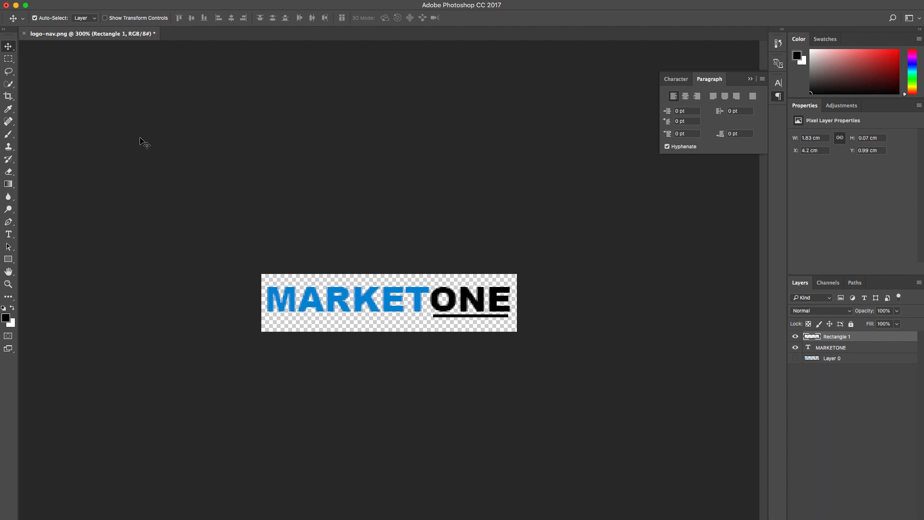
{"action": "key", "text": "Down"}
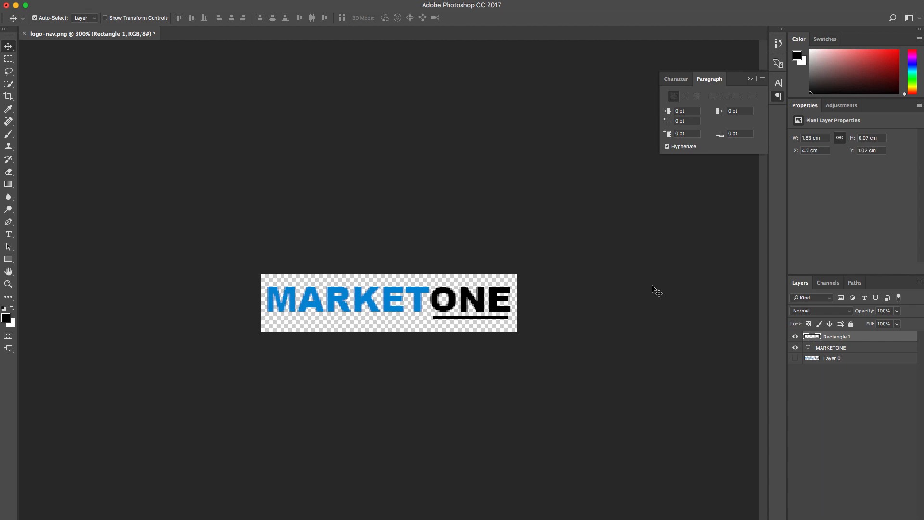
Step: Nudge the text and underline layers together 2 px down and 1 px right, comparing their placement with the old logo layer
{"action": "left_click", "coordinate": [848, 351]}
{"action": "left_click", "coordinate": [851, 340], "text": "super"}
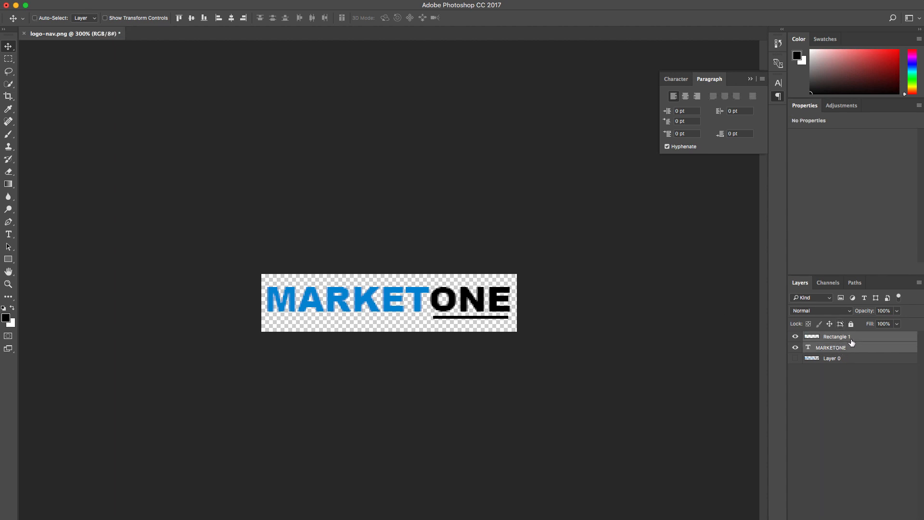
{"action": "key", "text": "Down"}
{"action": "key", "text": "Down"}
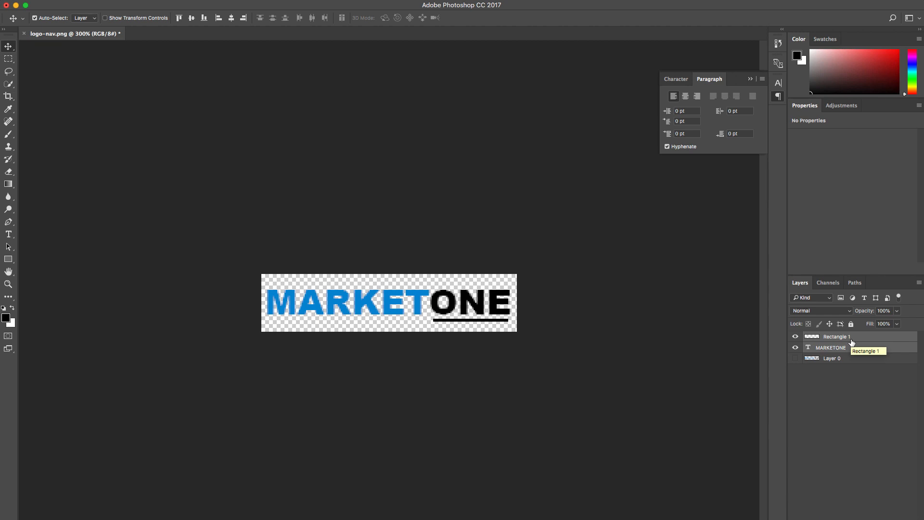
{"action": "key", "text": "Right"}
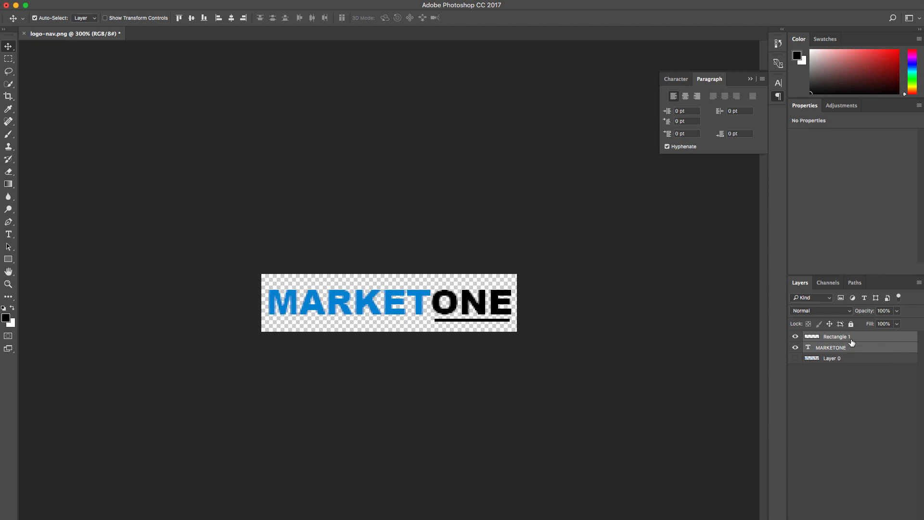
{"action": "left_click", "coordinate": [796, 358]}
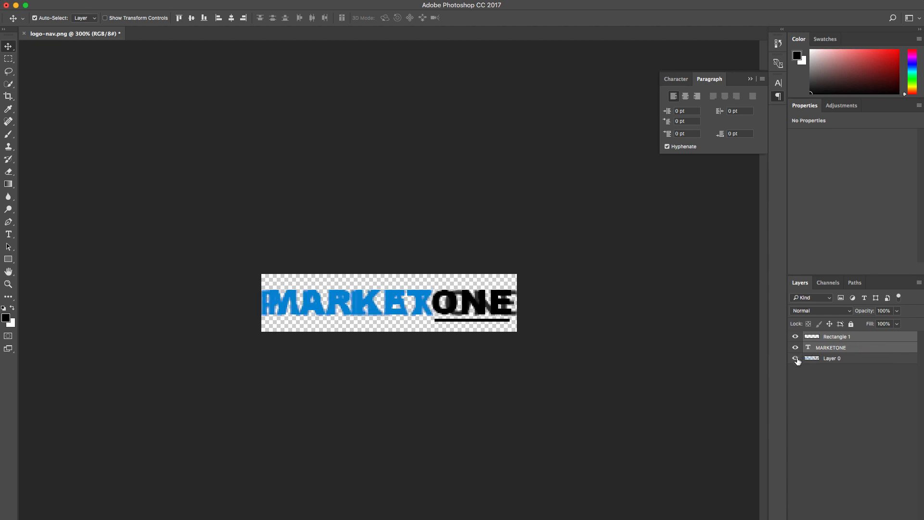
{"action": "left_click", "coordinate": [796, 359]}
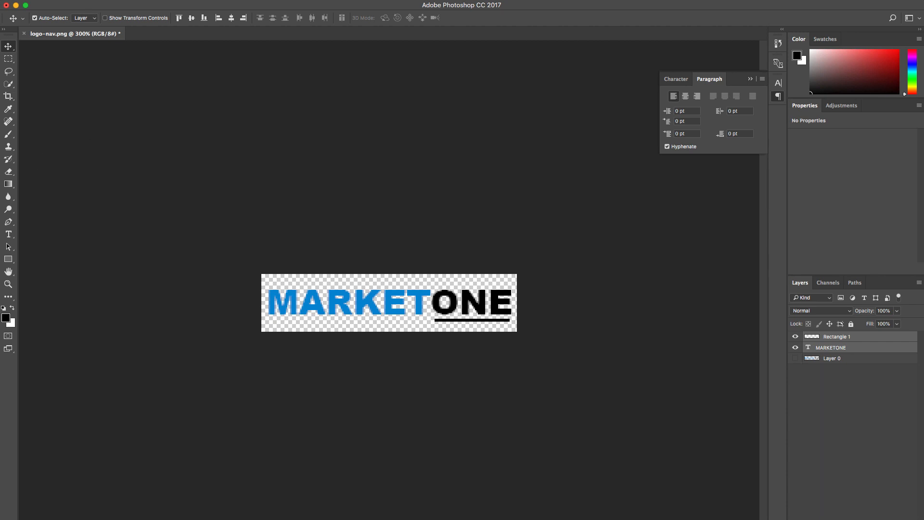
Step: Save a copy of the new logo as logo.png in PNG format in Downloads, with smallest compression and no interlacing
{"action": "left_click", "coordinate": [83, 0]}
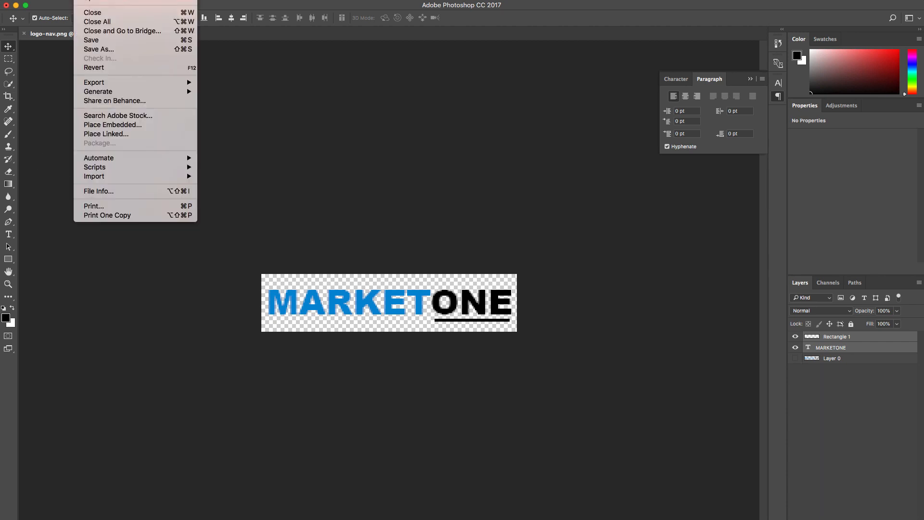
{"action": "left_click", "coordinate": [111, 50]}
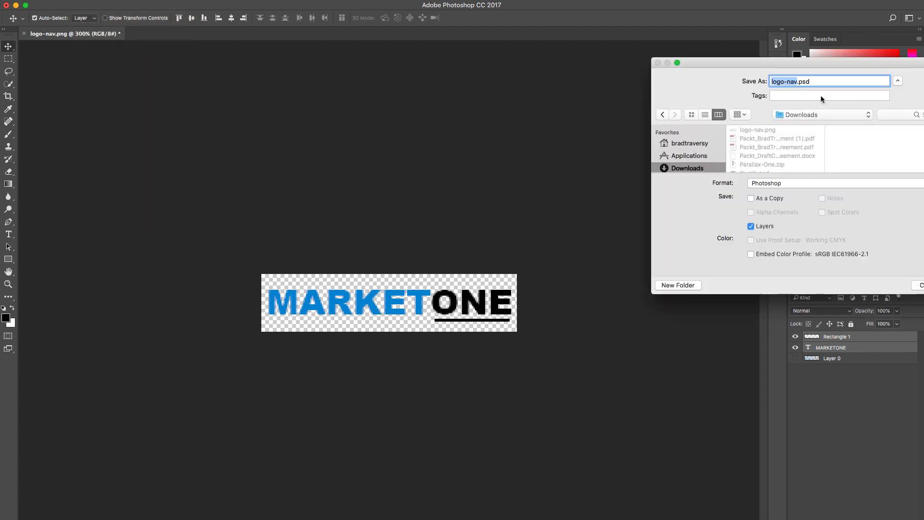
{"action": "left_click_drag", "start_coordinate": [820, 62], "coordinate": [677, 62]}
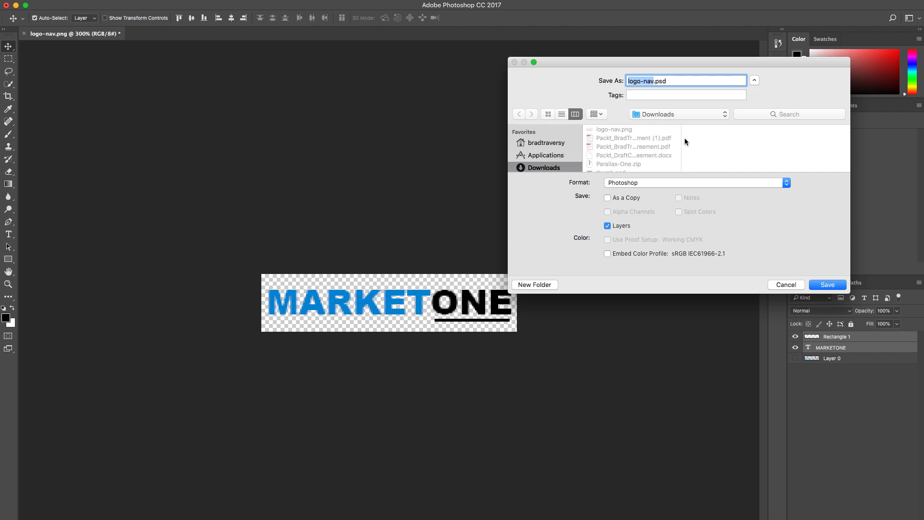
{"action": "left_click", "coordinate": [653, 81]}
{"action": "key", "text": "BackSpace"}
{"action": "key", "text": "BackSpace"}
{"action": "key", "text": "BackSpace"}
{"action": "key", "text": "BackSpace"}
{"action": "left_click", "coordinate": [780, 186]}
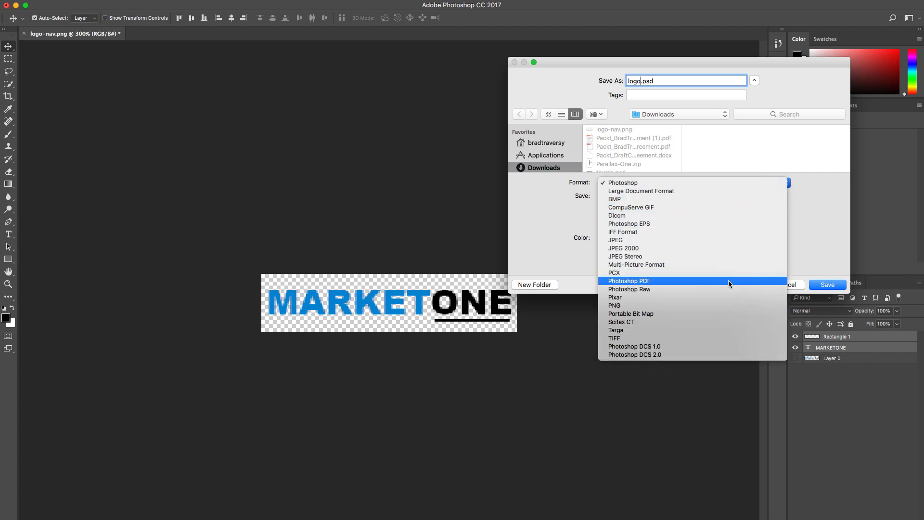
{"action": "left_click", "coordinate": [696, 305]}
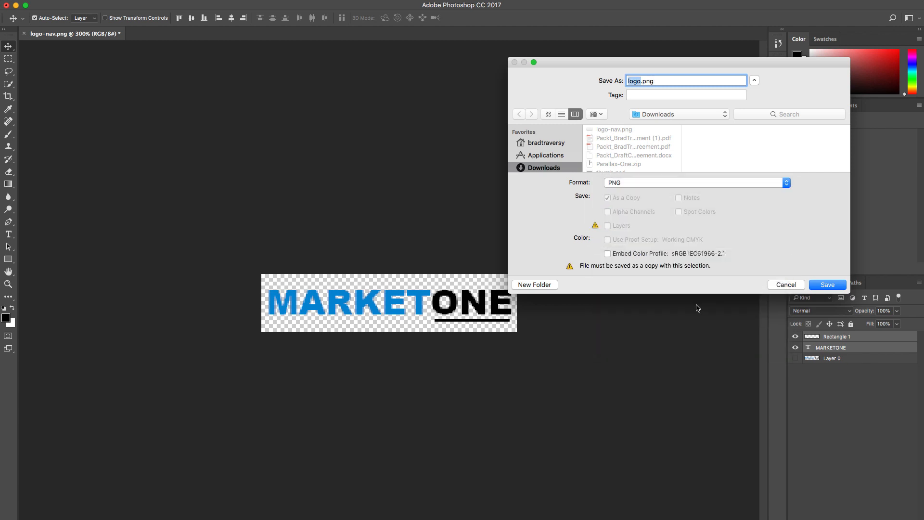
{"action": "left_click", "coordinate": [829, 285]}
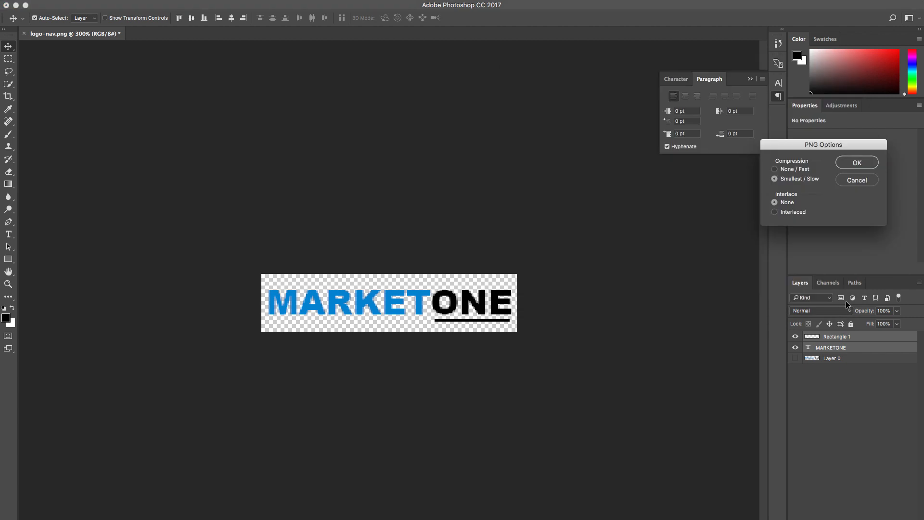
{"action": "left_click", "coordinate": [857, 163]}
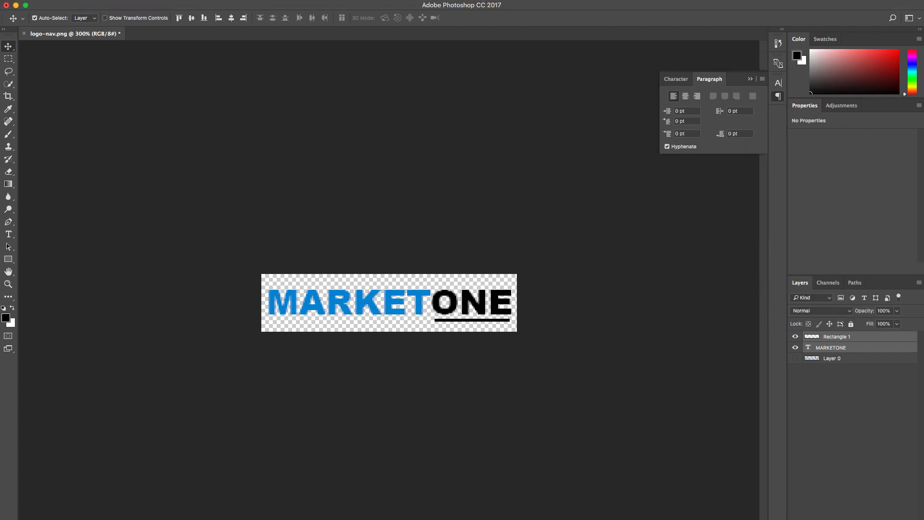
Step: Switch to the WordPress customizer in the browser and replace the theme's logo by uploading logo.png from Downloads
{"action": "key", "text": "super+Tab"}
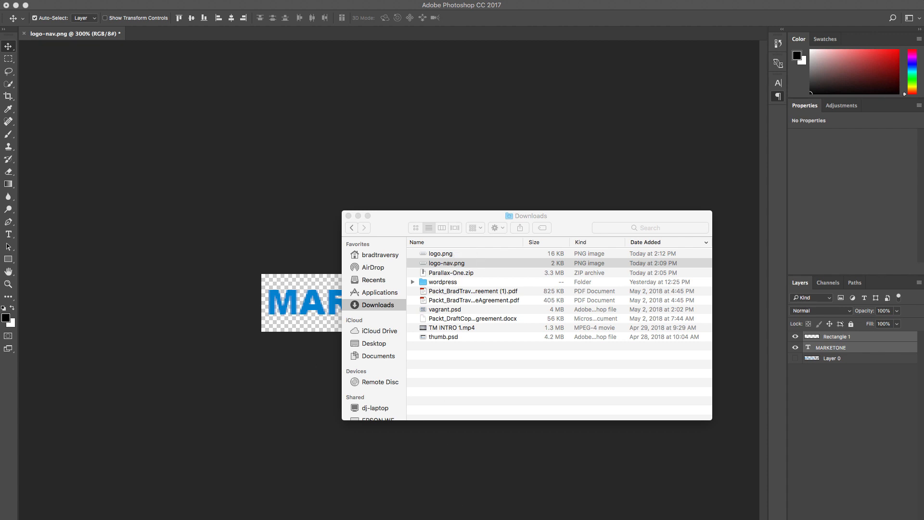
{"action": "key", "text": "super+Tab"}
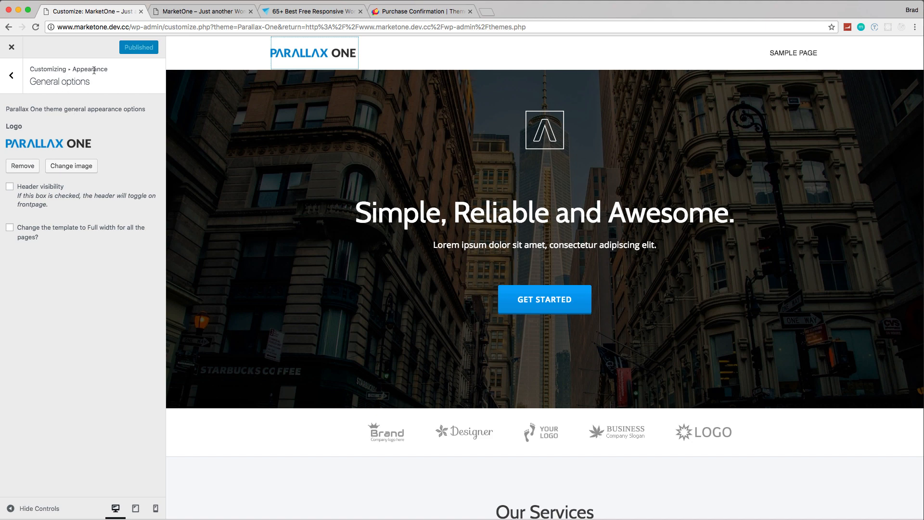
{"action": "left_click", "coordinate": [73, 165]}
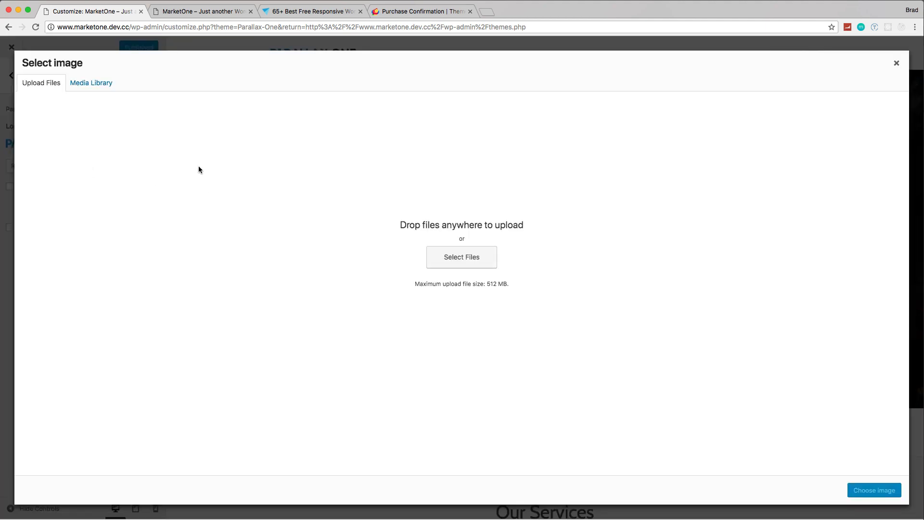
{"action": "left_click", "coordinate": [476, 265]}
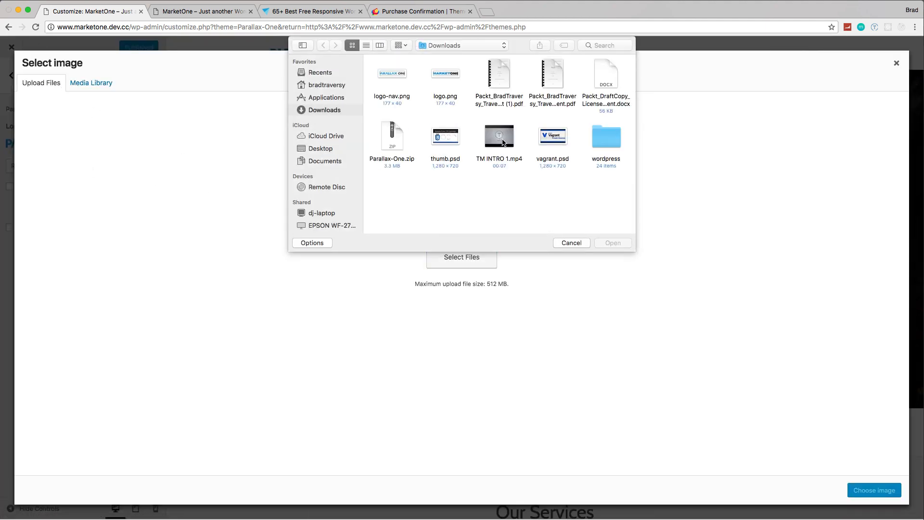
{"action": "double_click", "coordinate": [450, 77]}
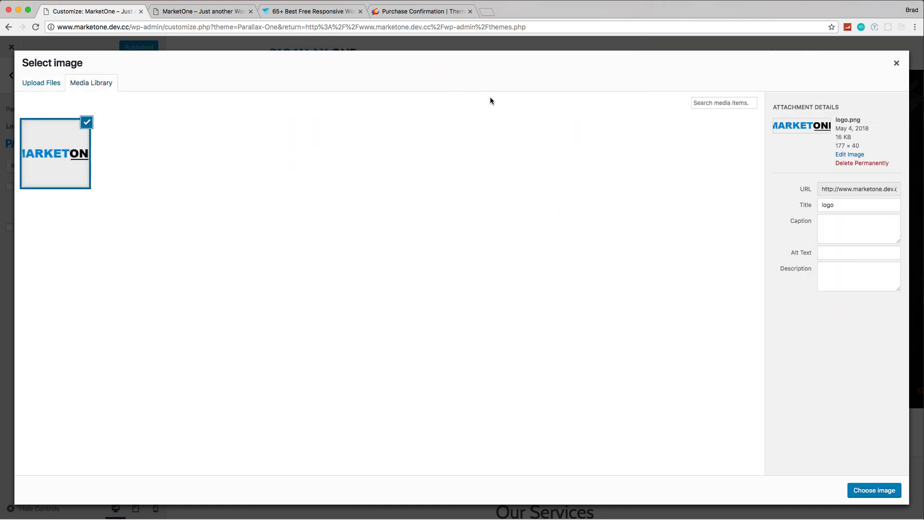
{"action": "left_click", "coordinate": [864, 492]}
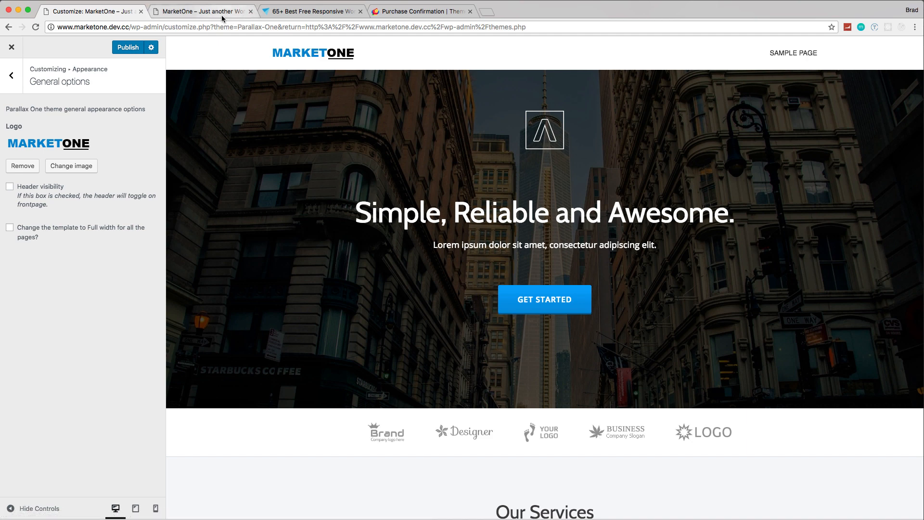
Step: Publish the logo change and view the MarketOne site's front page
{"action": "left_click", "coordinate": [128, 47]}
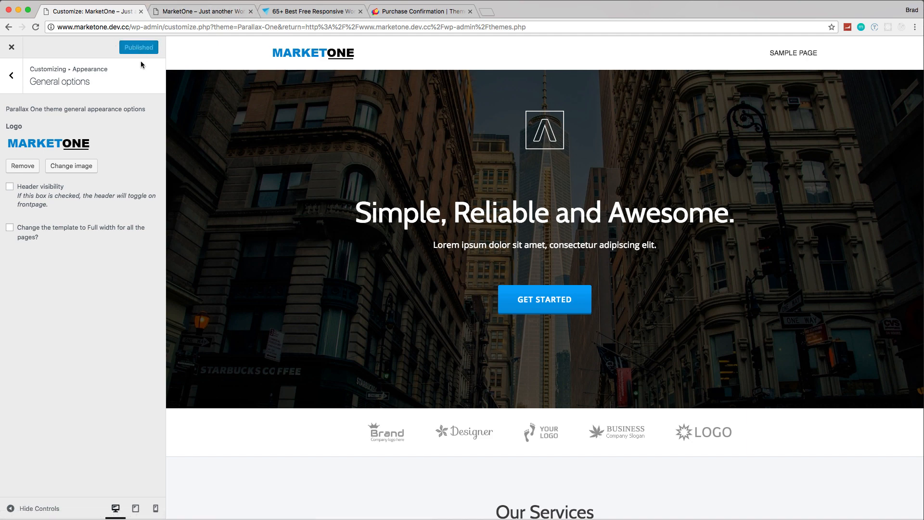
{"action": "left_click", "coordinate": [188, 11]}
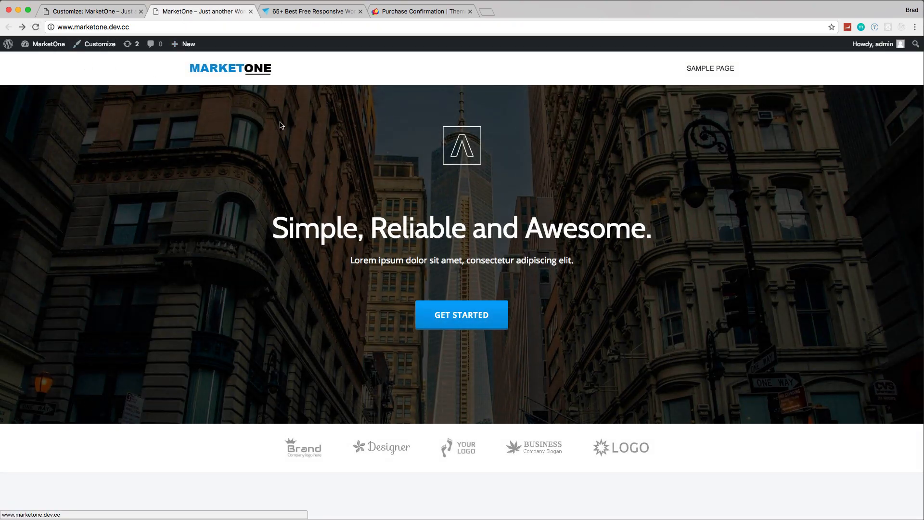
Step: Return to the customizer and open the Colors section of the Appearance settings
{"action": "left_click", "coordinate": [117, 14]}
{"action": "left_click", "coordinate": [11, 75]}
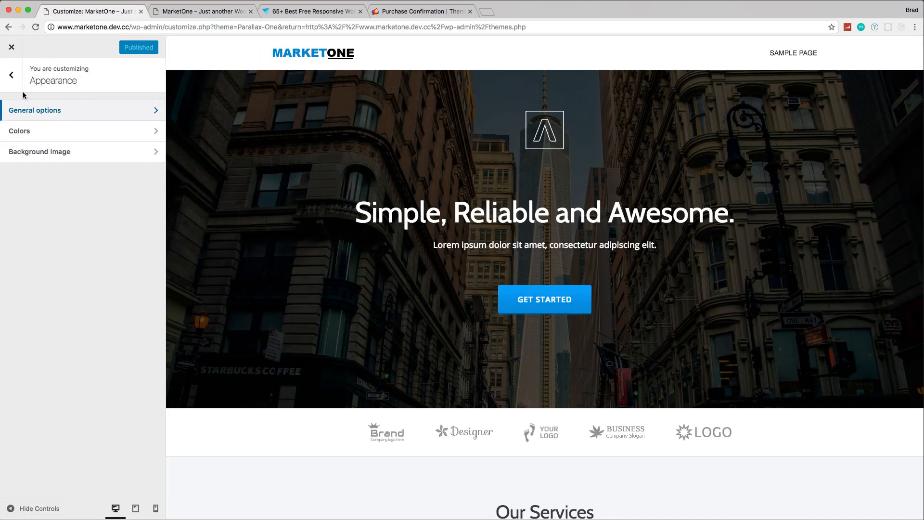
{"action": "left_click", "coordinate": [35, 135]}
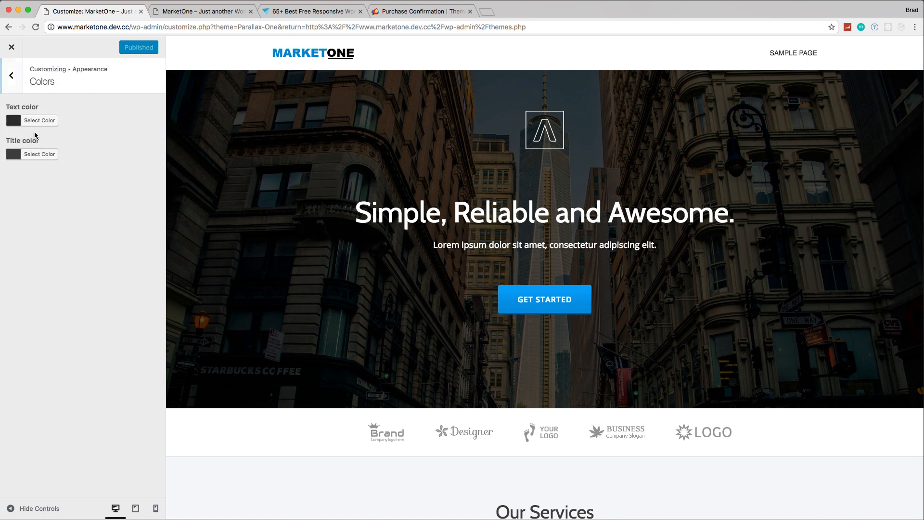
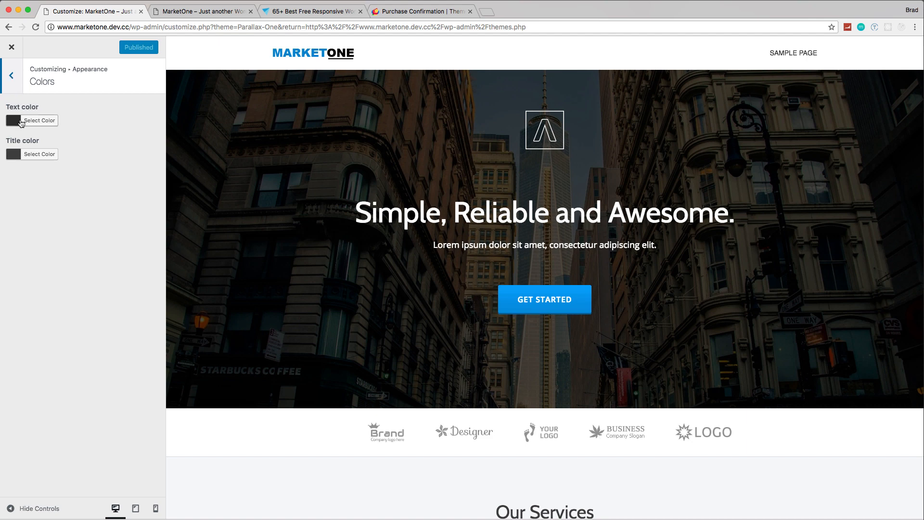
Step: Look at the Background Image section of the Appearance settings
{"action": "left_click", "coordinate": [15, 74]}
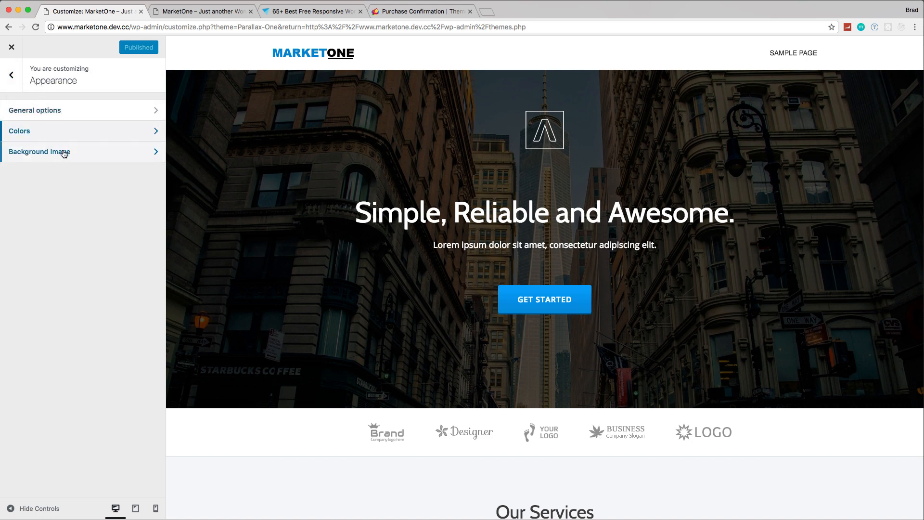
{"action": "left_click", "coordinate": [94, 157]}
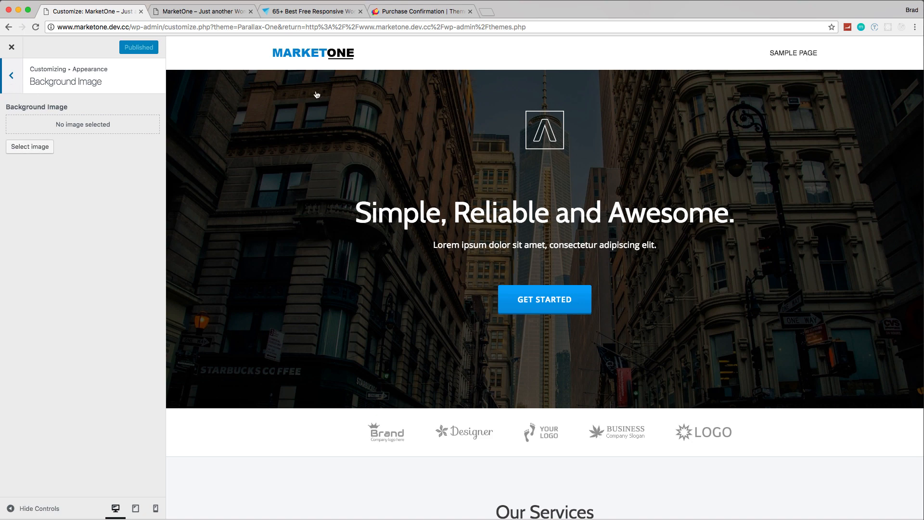
{"action": "left_click", "coordinate": [11, 81]}
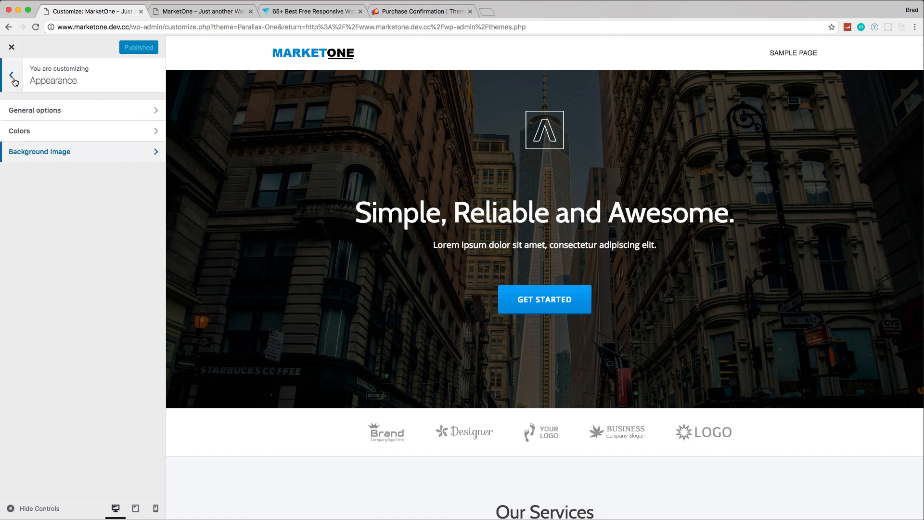
Step: Open the Content settings of the customizer's Header section
{"action": "left_click", "coordinate": [14, 81]}
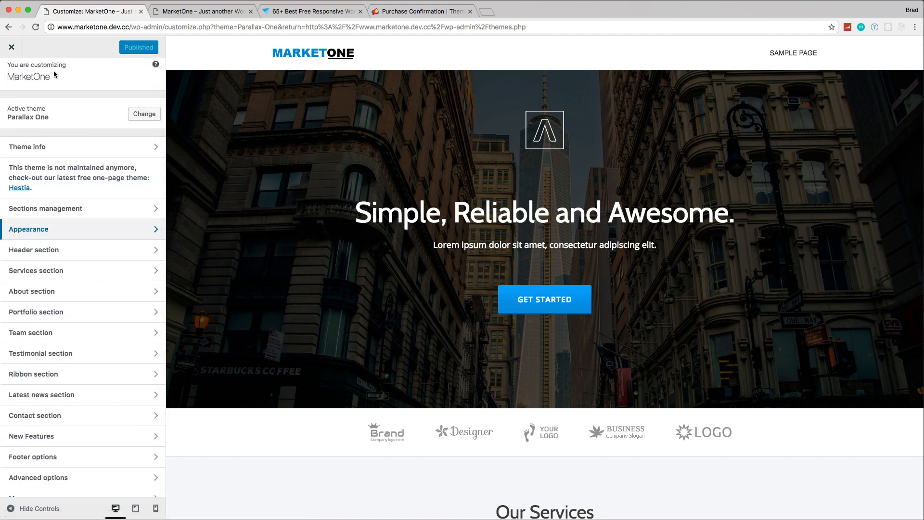
{"action": "left_click", "coordinate": [17, 51]}
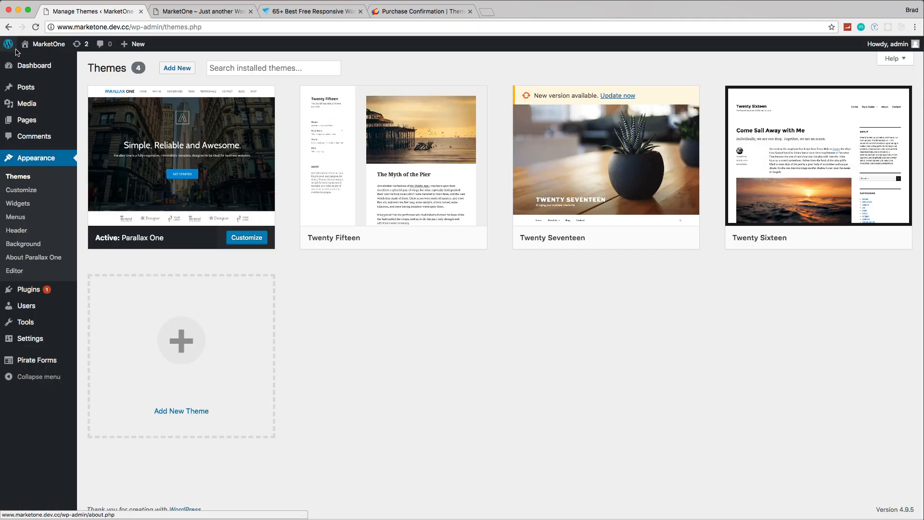
{"action": "left_click", "coordinate": [243, 240]}
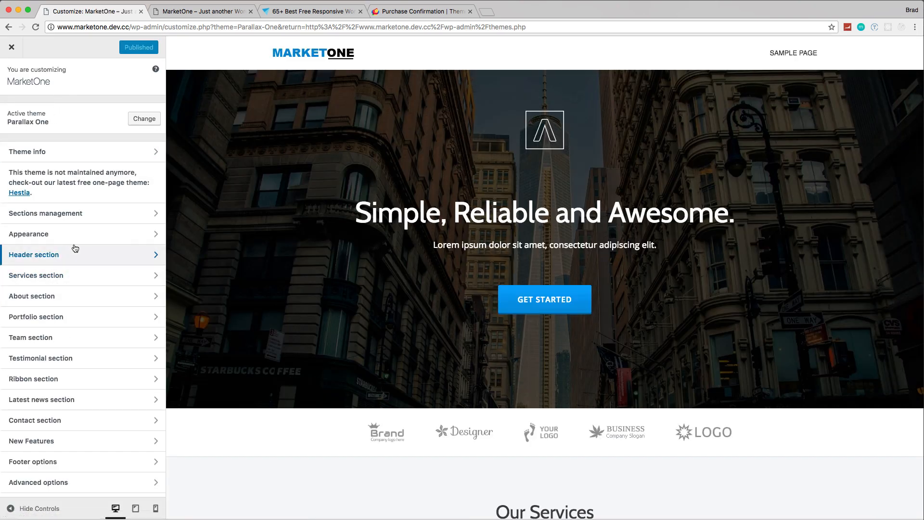
{"action": "scroll", "coordinate": [75, 248], "scroll_direction": "down", "scroll_amount": 1}
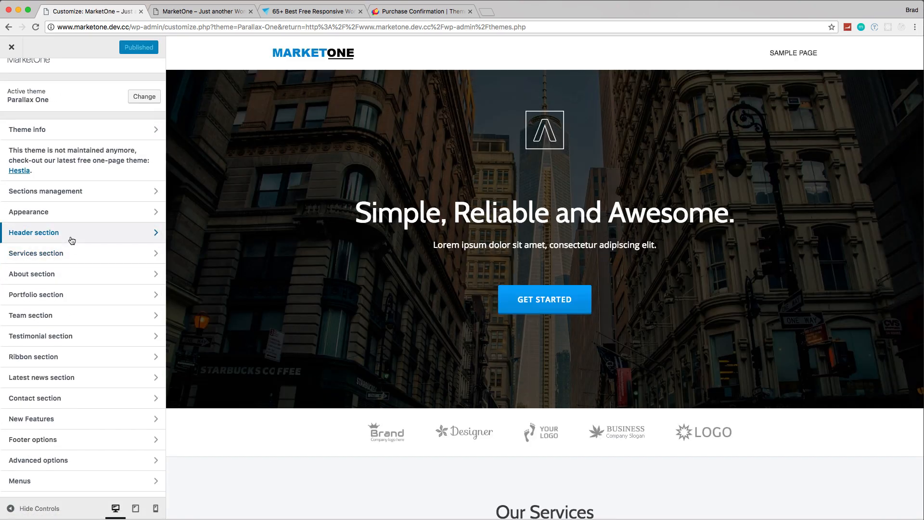
{"action": "left_click", "coordinate": [71, 236]}
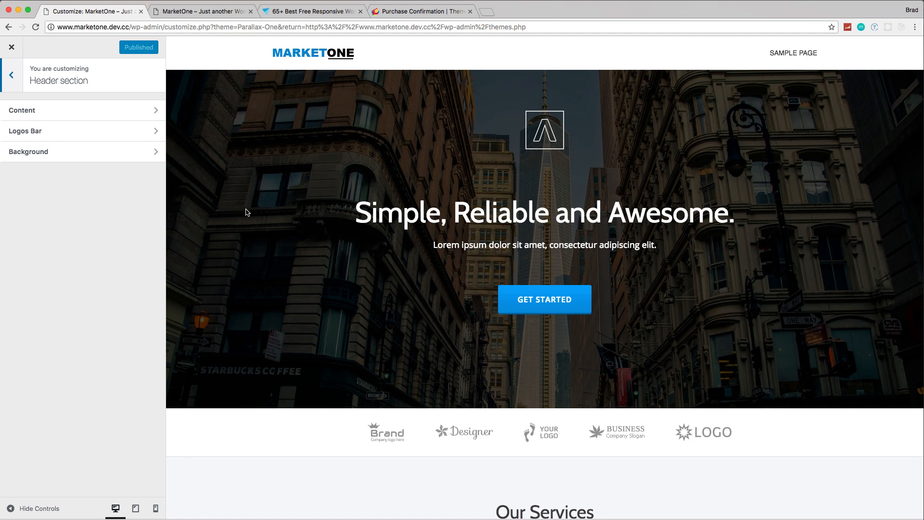
{"action": "left_click", "coordinate": [101, 116]}
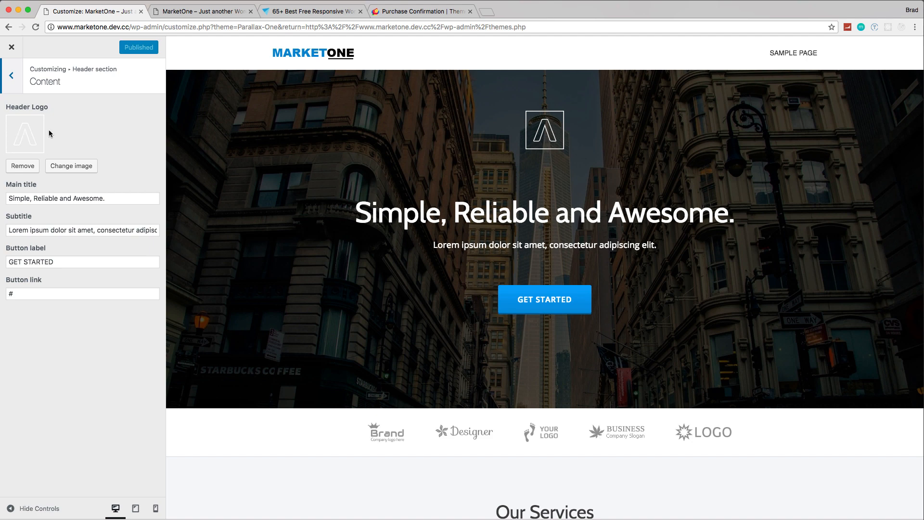
Step: Open the header logo image in its own tab and save it as logo-2 in PNG format in Downloads
{"action": "right_click", "coordinate": [544, 130]}
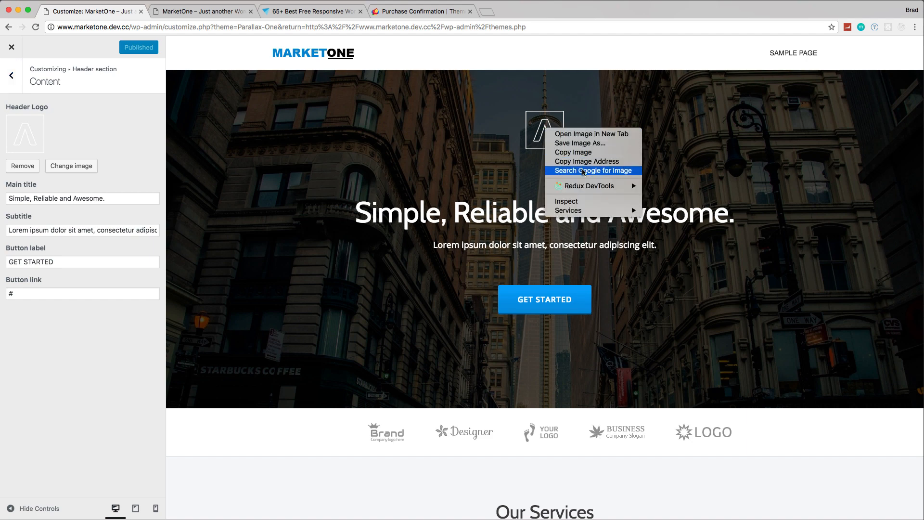
{"action": "left_click", "coordinate": [577, 134]}
{"action": "left_click", "coordinate": [207, 12]}
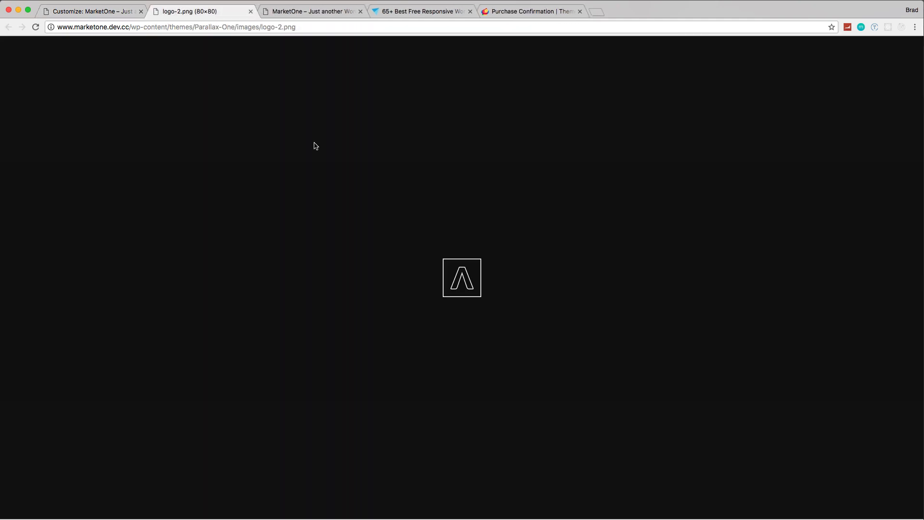
{"action": "right_click", "coordinate": [465, 274]}
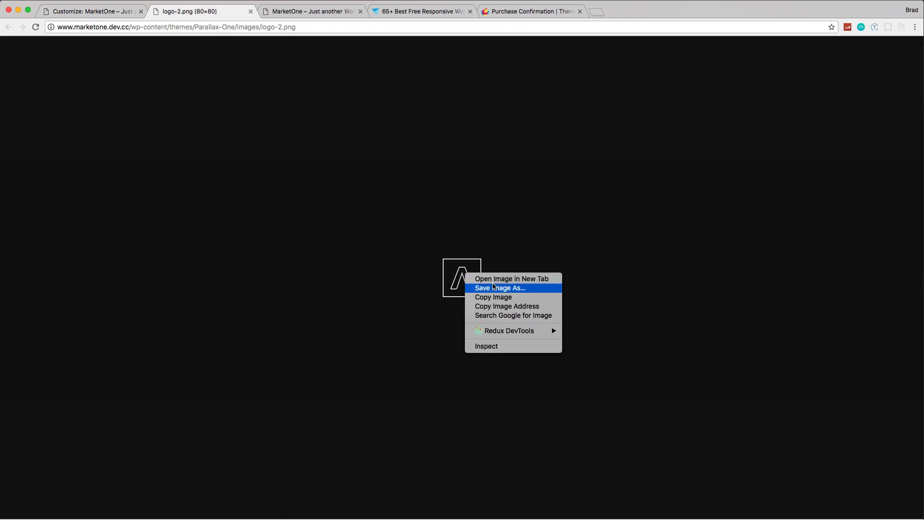
{"action": "left_click", "coordinate": [496, 288]}
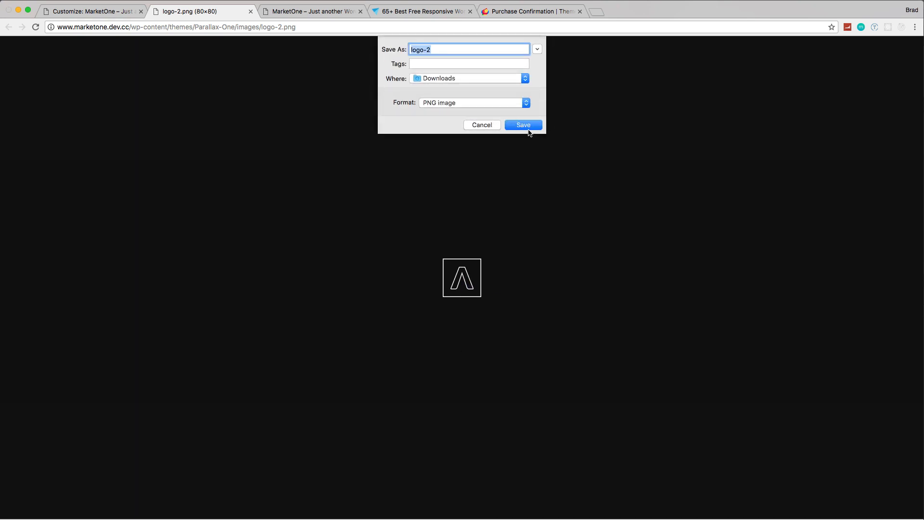
{"action": "left_click", "coordinate": [526, 127]}
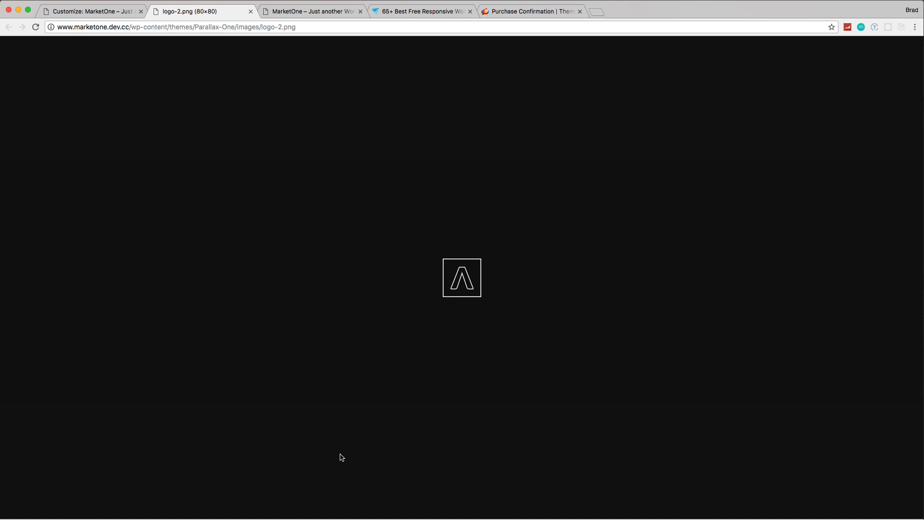
Step: Switch to the Downloads folder in Finder and open logo-2.png in Photoshop
{"action": "key", "text": "super+Tab"}
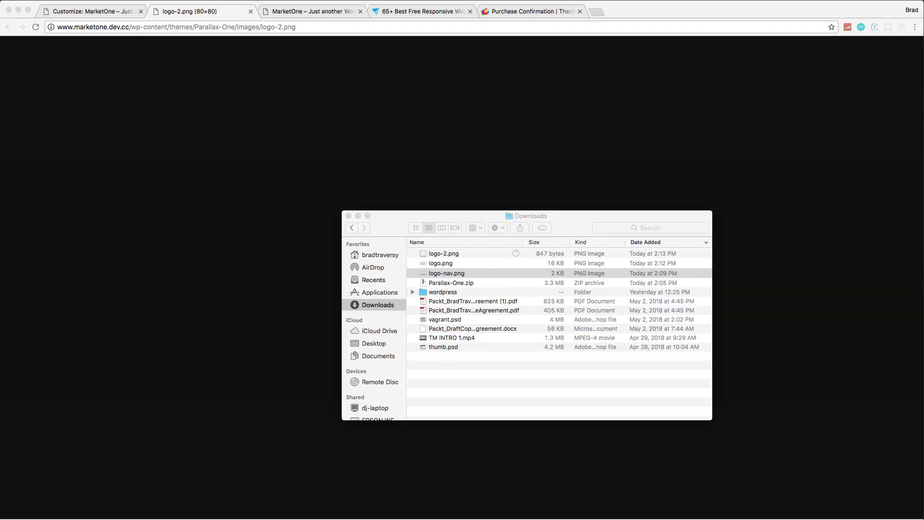
{"action": "left_click", "coordinate": [455, 255]}
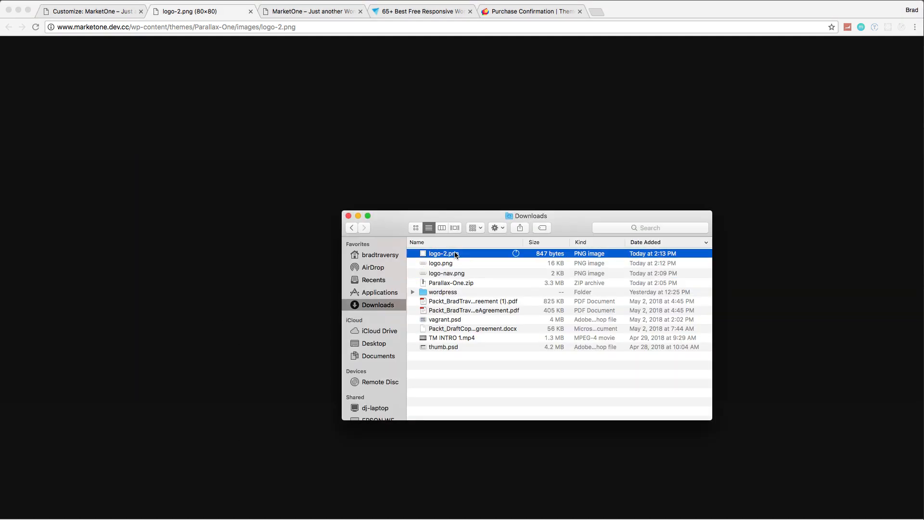
{"action": "right_click", "coordinate": [457, 255]}
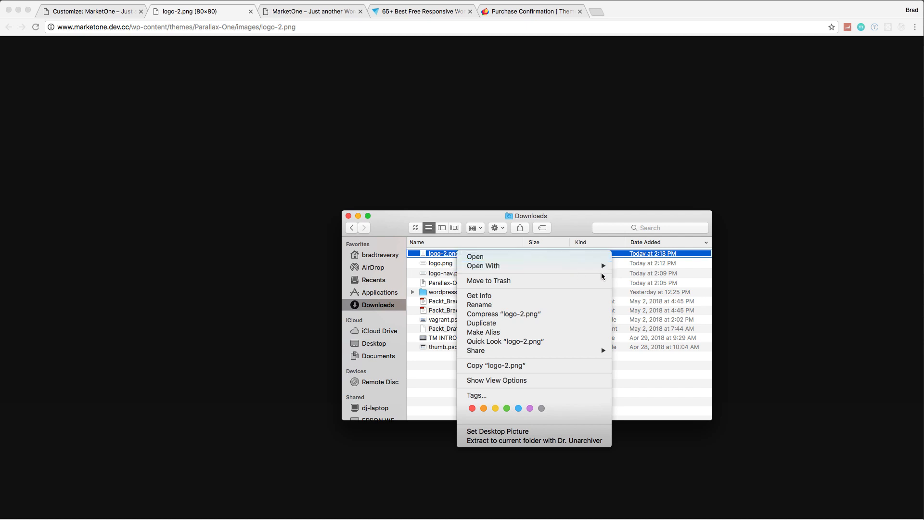
{"action": "mouse_move", "coordinate": [601, 269]}
{"action": "left_click", "coordinate": [639, 282]}
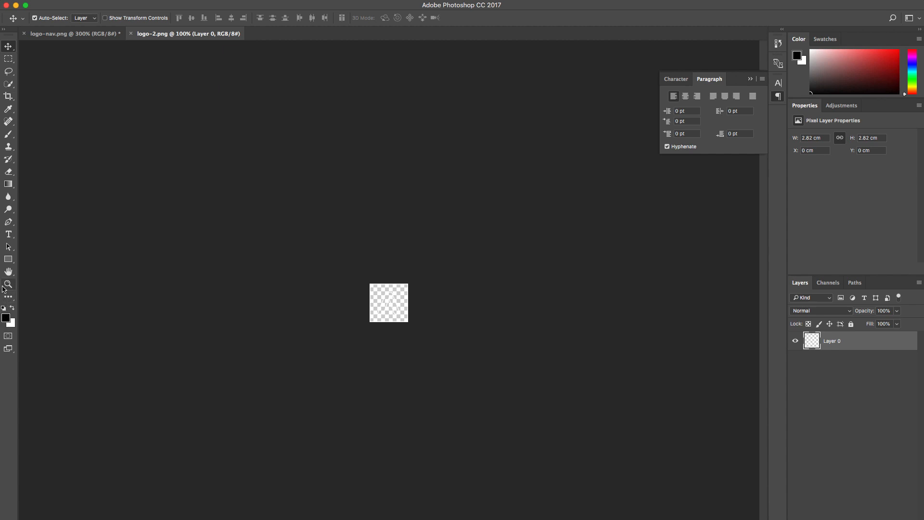
Step: Draw a black square about 127 px wide over the whole canvas, rasterize it and place it beneath the logo layer
{"action": "left_click", "coordinate": [8, 259]}
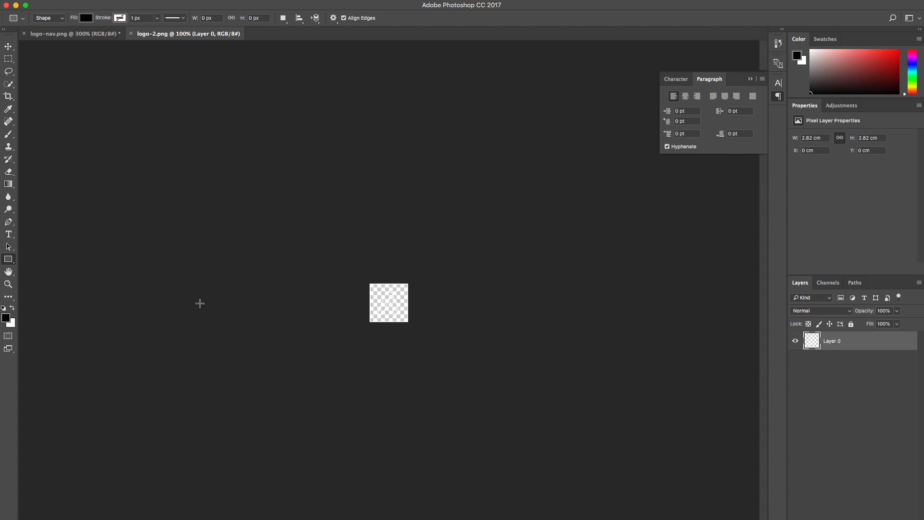
{"action": "left_click_drag", "start_coordinate": [362, 278], "coordinate": [423, 338]}
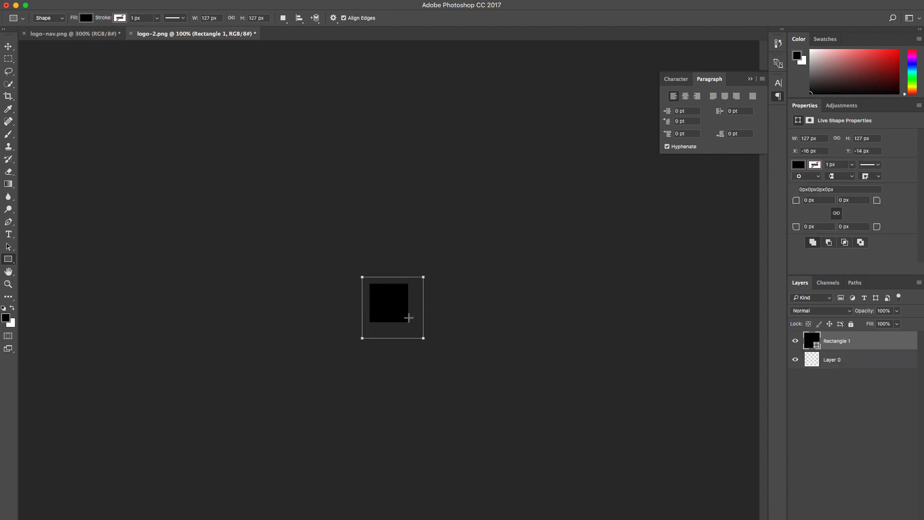
{"action": "right_click", "coordinate": [398, 306]}
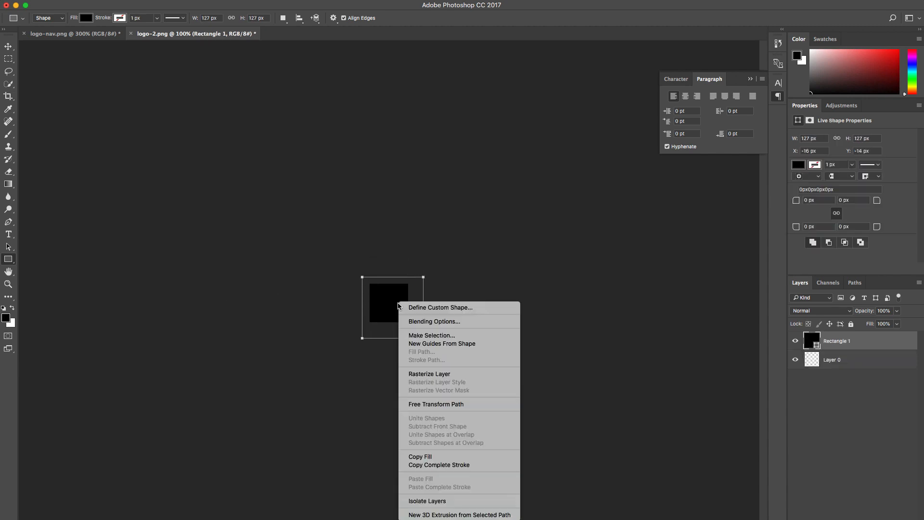
{"action": "left_click", "coordinate": [430, 374]}
{"action": "left_click_drag", "start_coordinate": [862, 342], "coordinate": [861, 367]}
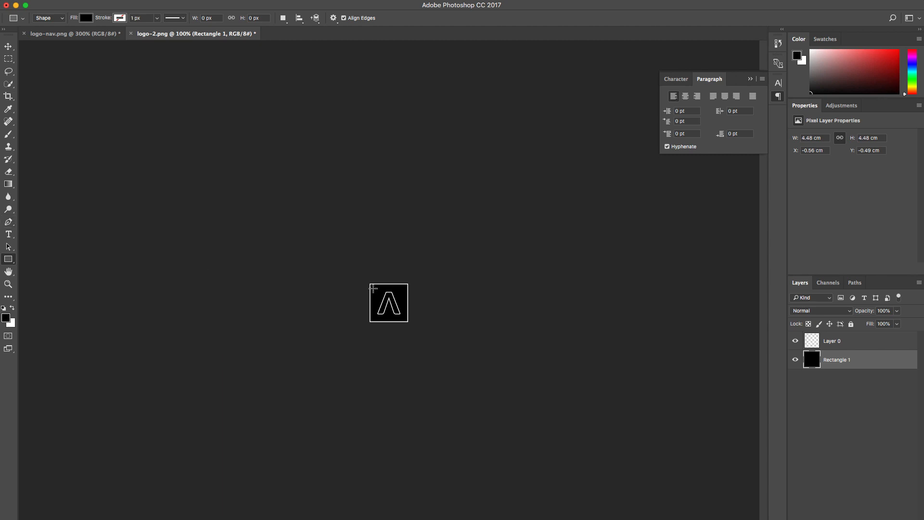
Step: Draw a black rectangle about 59 by 60 px inside the white frame, rasterize it and stack it above the logo layer
{"action": "left_click_drag", "start_coordinate": [373, 287], "coordinate": [401, 317]}
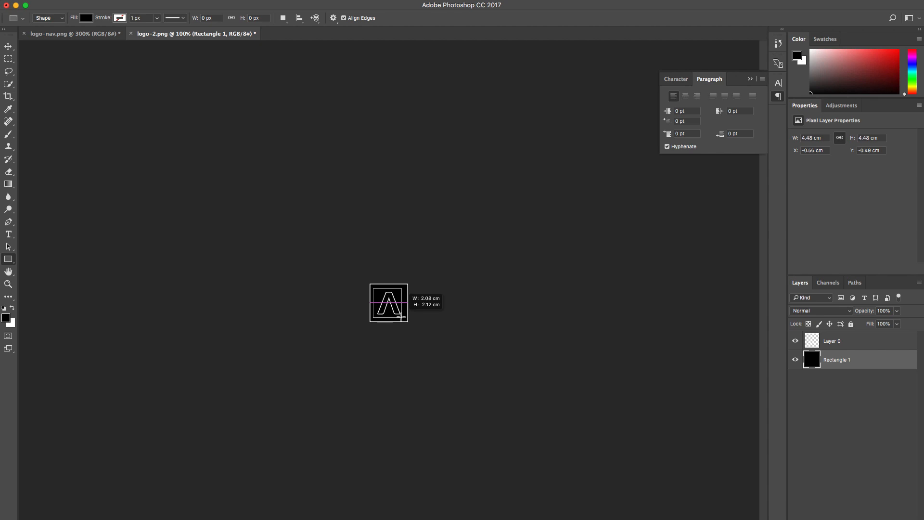
{"action": "left_click_drag", "start_coordinate": [401, 317], "coordinate": [402, 317]}
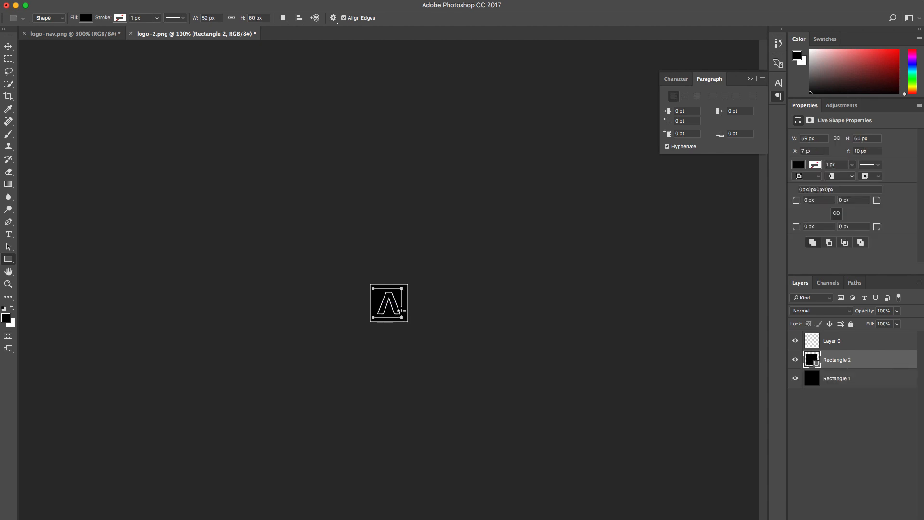
{"action": "right_click", "coordinate": [399, 312]}
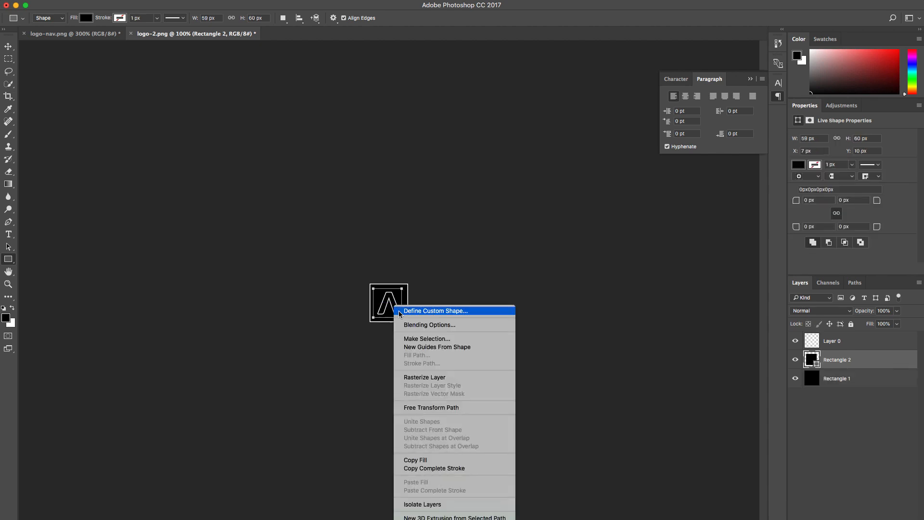
{"action": "left_click", "coordinate": [424, 378]}
{"action": "left_click_drag", "start_coordinate": [852, 367], "coordinate": [854, 338]}
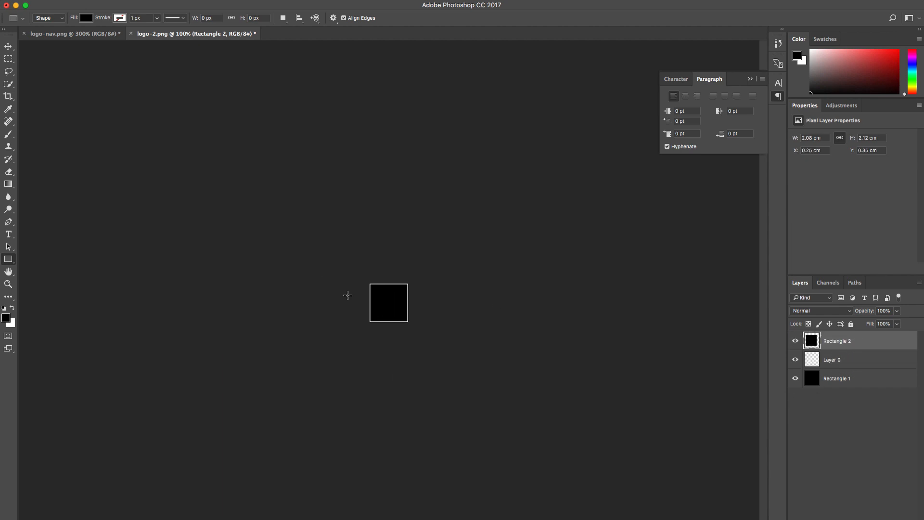
Step: Add a white (ffffff) letter M over the black square and set its font size to 72 pt
{"action": "left_click", "coordinate": [8, 235]}
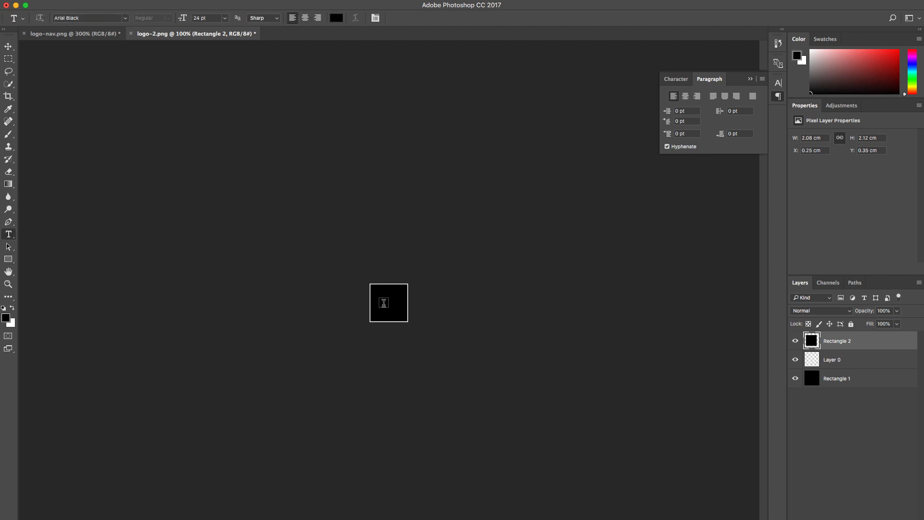
{"action": "left_click", "coordinate": [387, 305]}
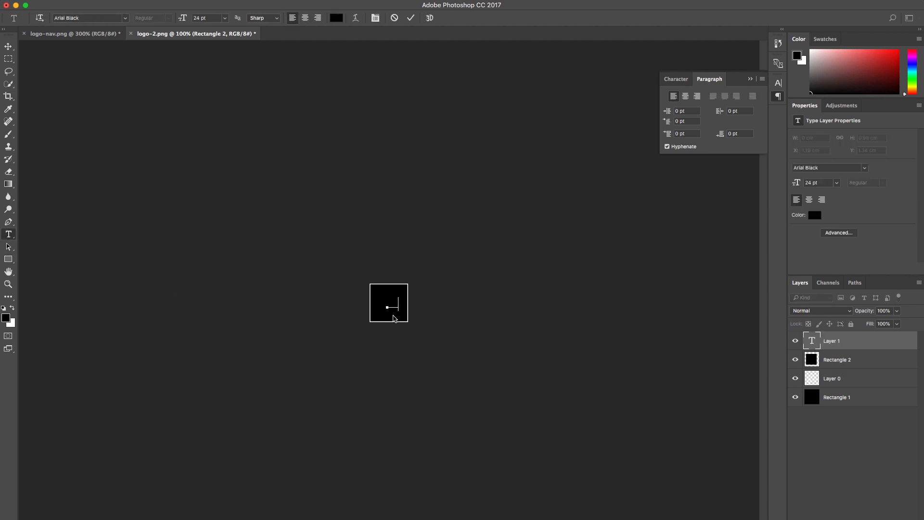
{"action": "double_click", "coordinate": [394, 300]}
{"action": "left_click", "coordinate": [335, 20]}
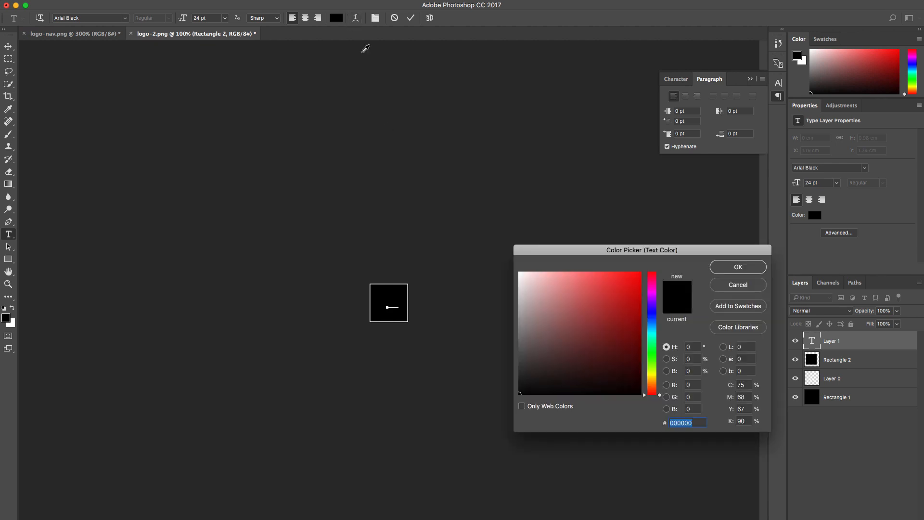
{"action": "left_click", "coordinate": [520, 273]}
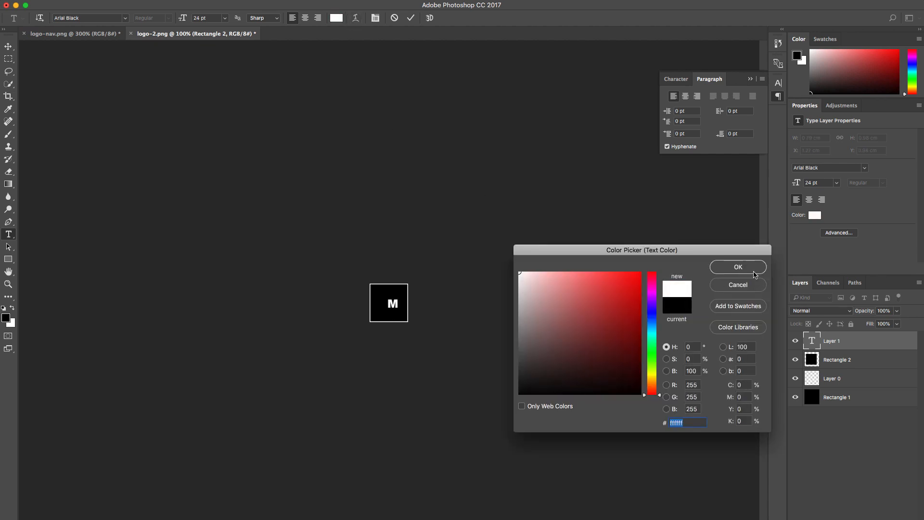
{"action": "left_click", "coordinate": [738, 267]}
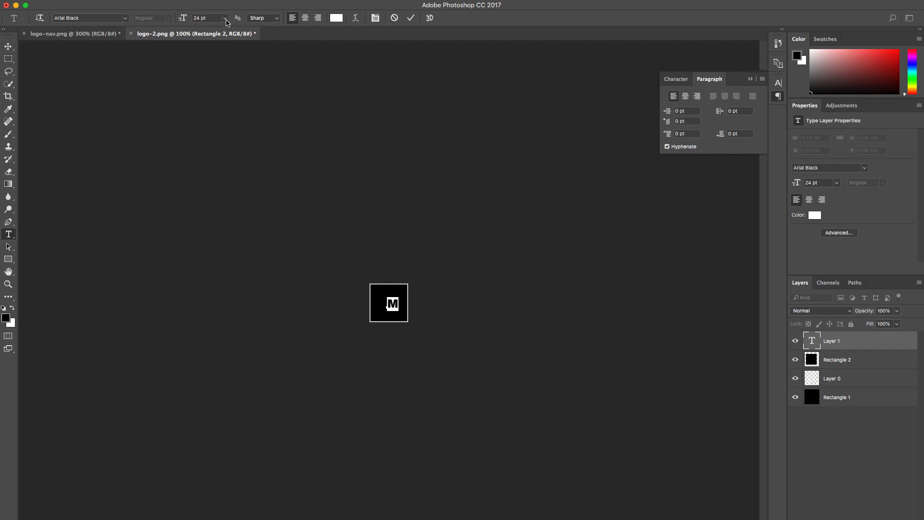
{"action": "left_click", "coordinate": [224, 18]}
{"action": "left_click", "coordinate": [211, 139]}
Step: Move the letter M to the centre of the white square frame
{"action": "left_click", "coordinate": [8, 46]}
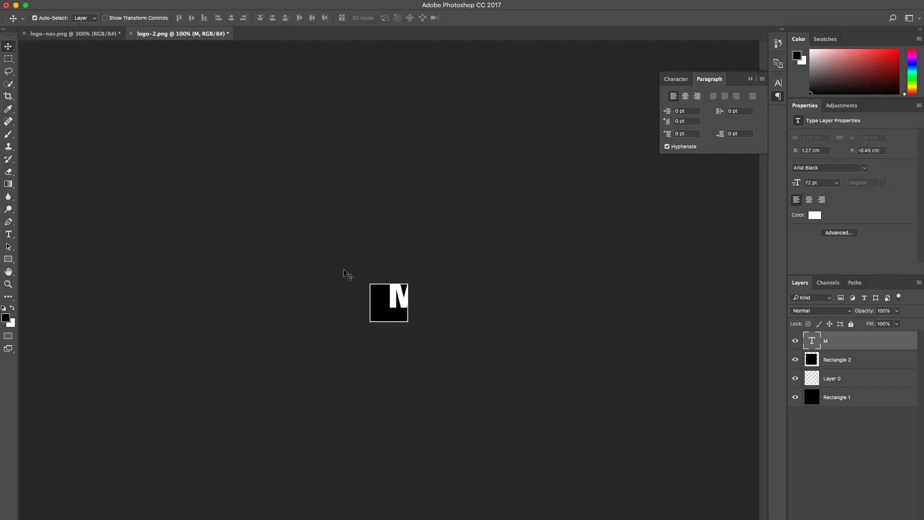
{"action": "left_click_drag", "start_coordinate": [401, 303], "coordinate": [386, 307]}
{"action": "key", "text": "Down"}
{"action": "key", "text": "Down"}
{"action": "key", "text": "Left"}
{"action": "key", "text": "Left"}
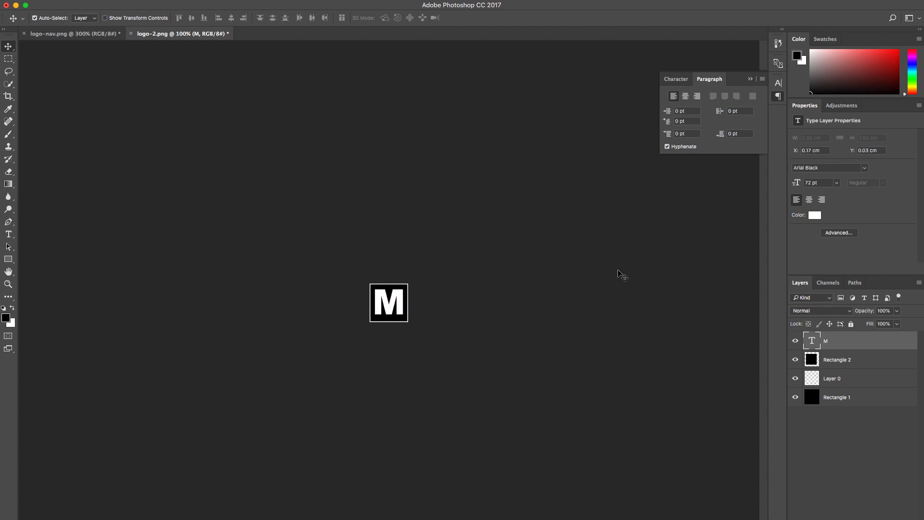
{"action": "key", "text": "Right"}
{"action": "key", "text": "Left"}
{"action": "key", "text": "Down"}
{"action": "key", "text": "Down"}
Step: Hide the two black rectangle layers, Rectangle 1 and Rectangle 2
{"action": "left_click", "coordinate": [795, 398]}
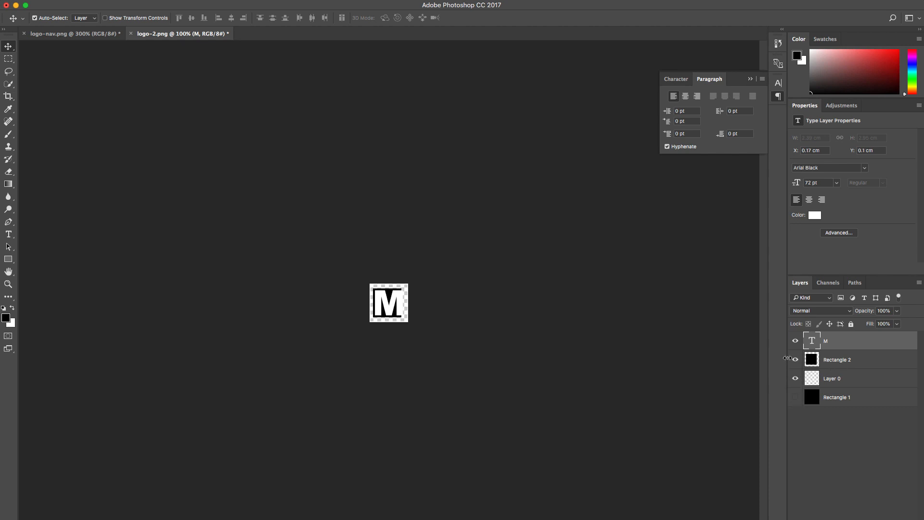
{"action": "left_click", "coordinate": [795, 361]}
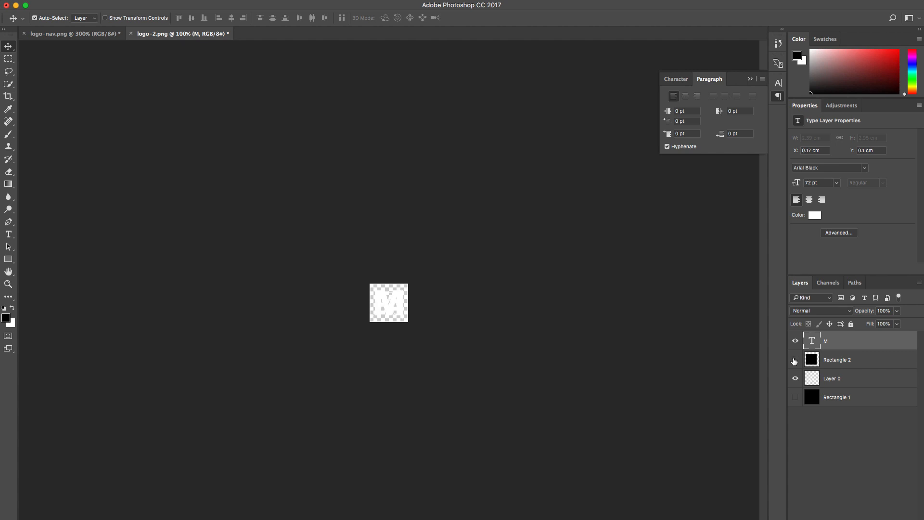
Step: Show the Rectangle 2 layer again and delete it from the logo-2.png document
{"action": "left_click", "coordinate": [794, 361]}
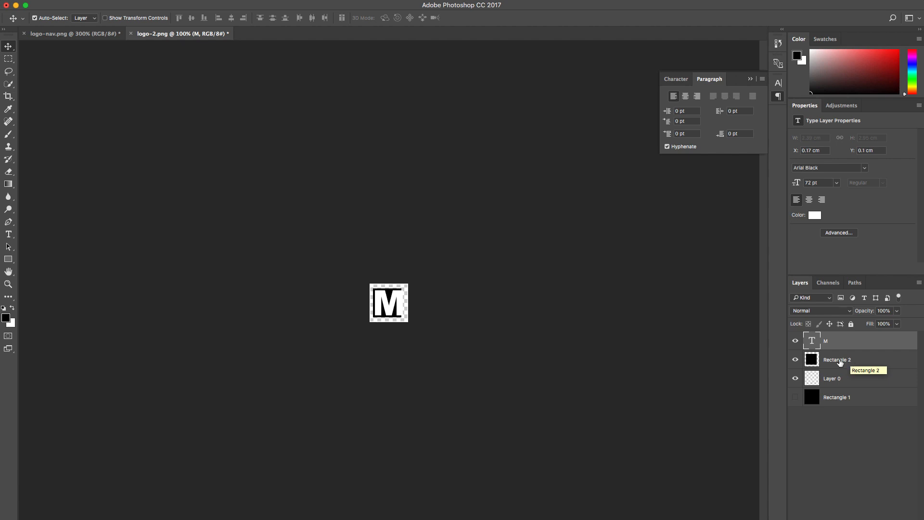
{"action": "left_click", "coordinate": [850, 362]}
{"action": "key", "text": "Delete"}
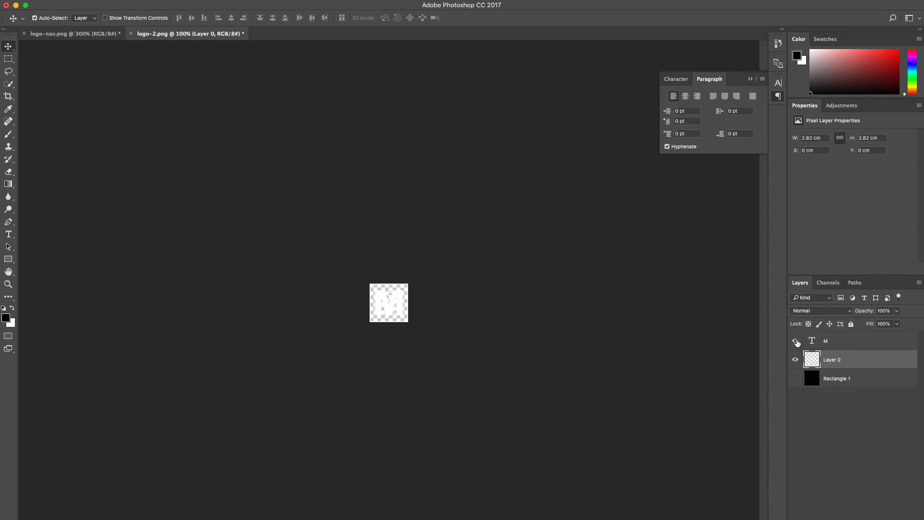
Step: Clear the old symbol inside Layer 0's white frame within a rectangular selection, hiding the M layer meanwhile and showing it again
{"action": "left_click", "coordinate": [796, 341]}
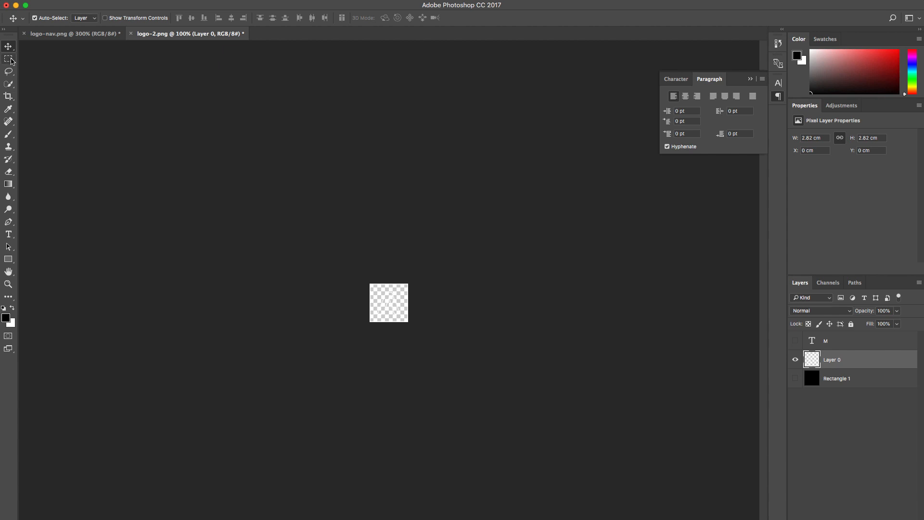
{"action": "left_click", "coordinate": [10, 60]}
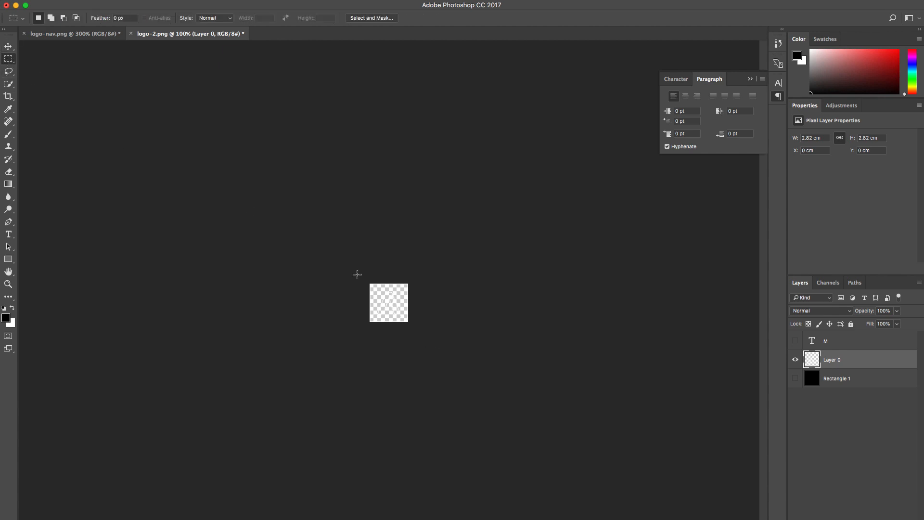
{"action": "left_click_drag", "start_coordinate": [373, 290], "coordinate": [404, 318]}
{"action": "left_click", "coordinate": [405, 318]}
{"action": "left_click", "coordinate": [795, 340]}
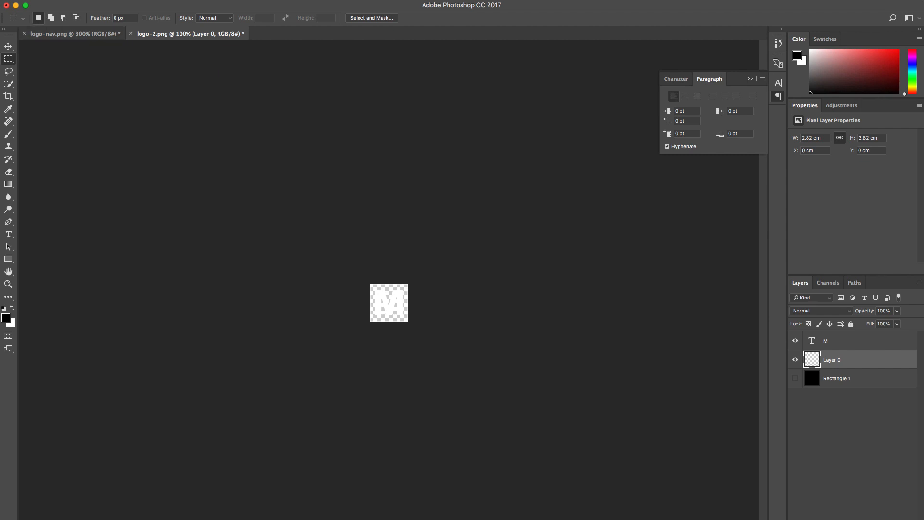
Step: Save the logo as logo-2.png in PNG format in Downloads, replacing the existing file and using Smallest / Slow compression without interlacing
{"action": "left_click", "coordinate": [84, 0]}
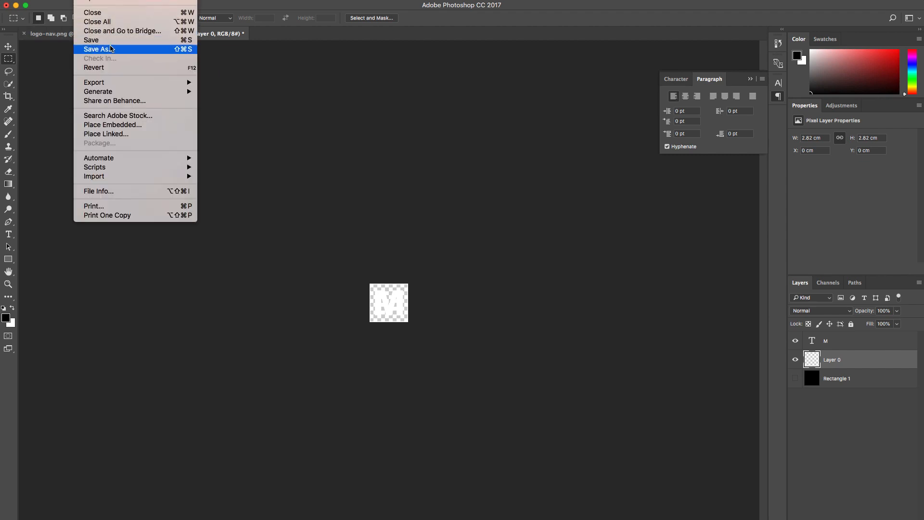
{"action": "left_click", "coordinate": [110, 48]}
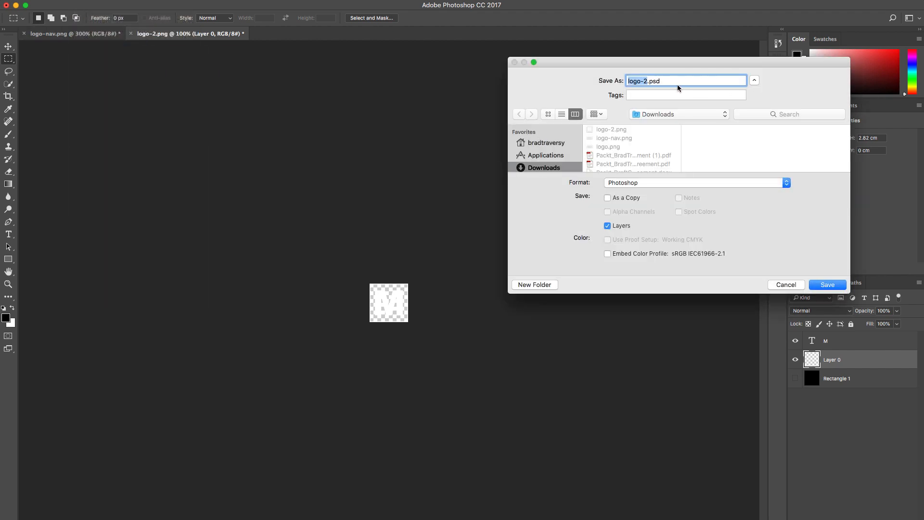
{"action": "left_click", "coordinate": [787, 184]}
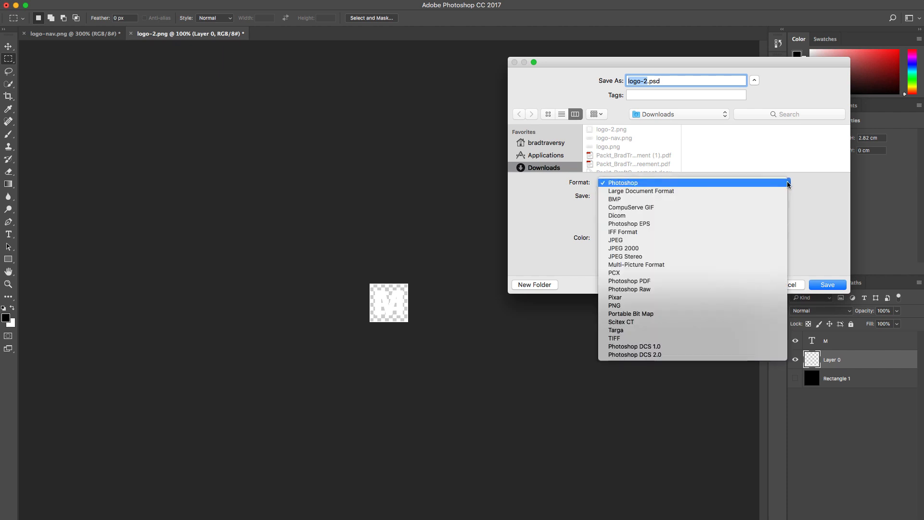
{"action": "left_click", "coordinate": [731, 306]}
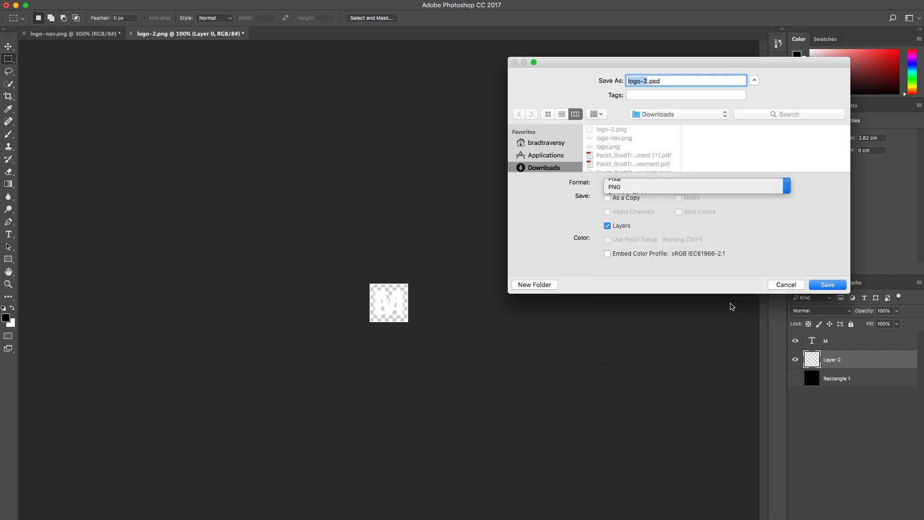
{"action": "left_click", "coordinate": [662, 81]}
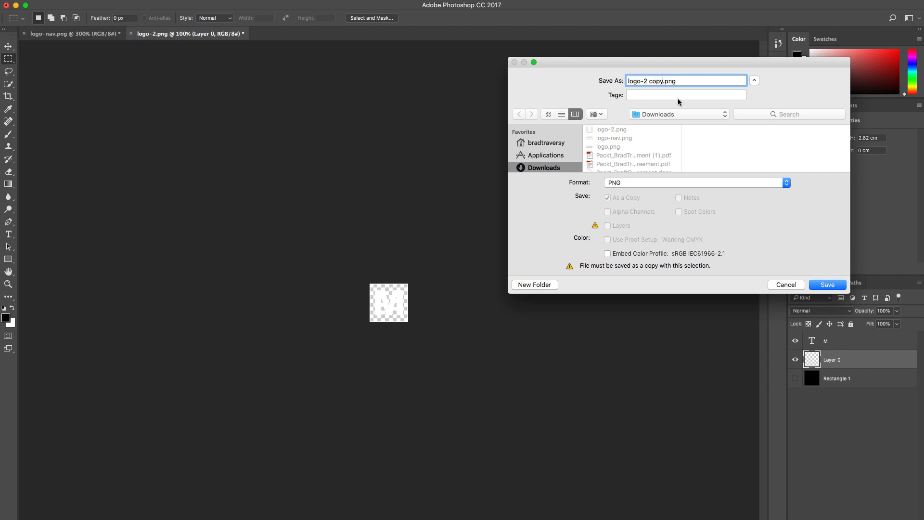
{"action": "key", "text": "BackSpace"}
{"action": "key", "text": "BackSpace"}
{"action": "key", "text": "BackSpace"}
{"action": "key", "text": "BackSpace"}
{"action": "key", "text": "BackSpace"}
{"action": "left_click", "coordinate": [828, 285]}
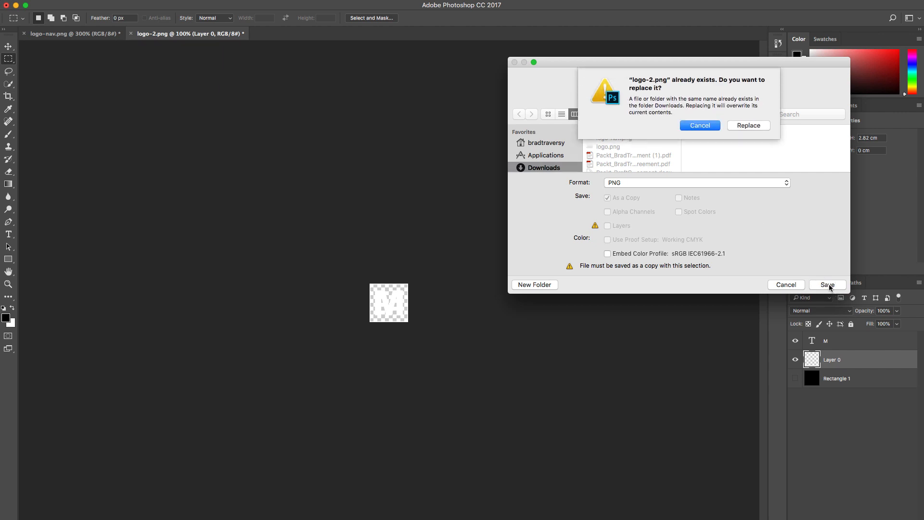
{"action": "left_click", "coordinate": [740, 126]}
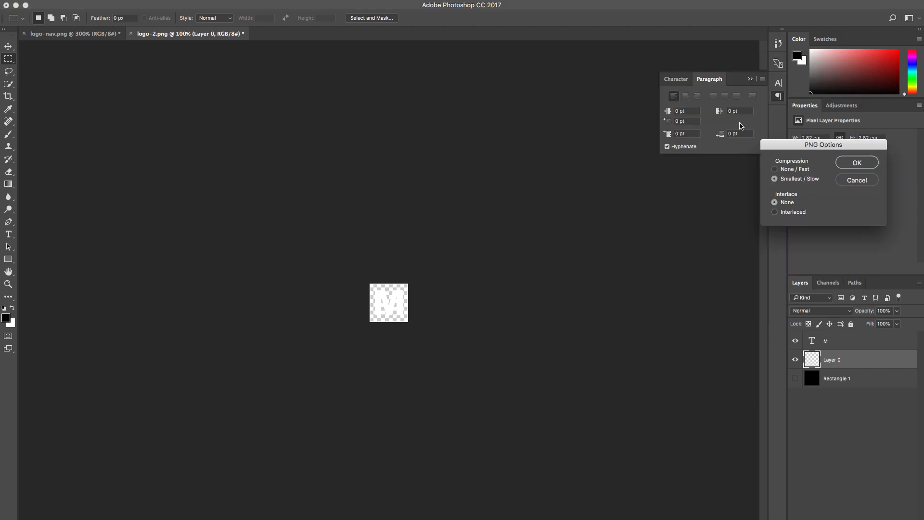
{"action": "left_click", "coordinate": [857, 163]}
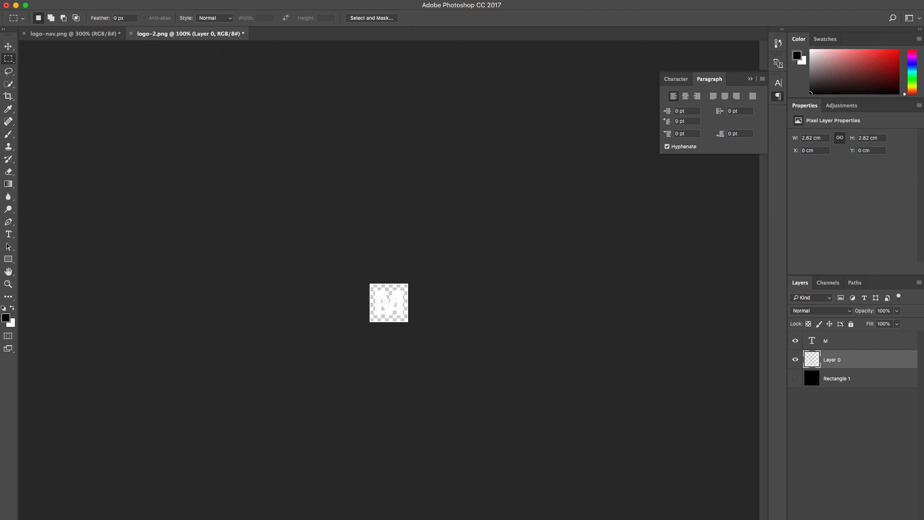
Step: Switch to the WordPress Customizer in Chrome and replace the Header Logo with logo-2.png uploaded from Downloads
{"action": "key", "text": "super+Tab"}
{"action": "key", "text": "super+w"}
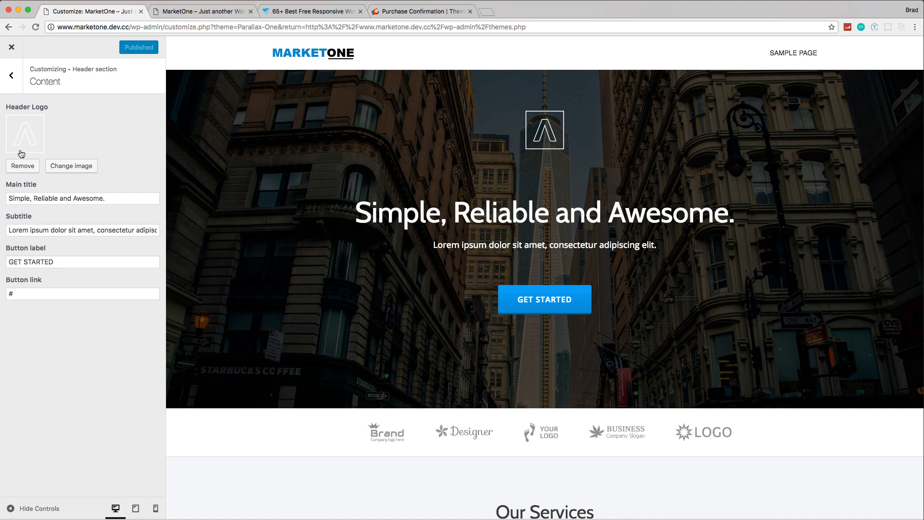
{"action": "left_click", "coordinate": [71, 165]}
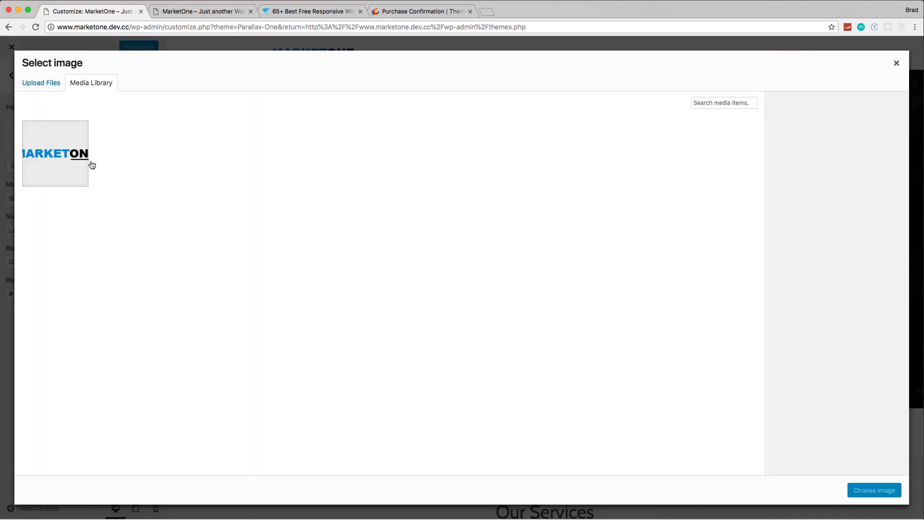
{"action": "left_click", "coordinate": [42, 85]}
{"action": "left_click", "coordinate": [470, 259]}
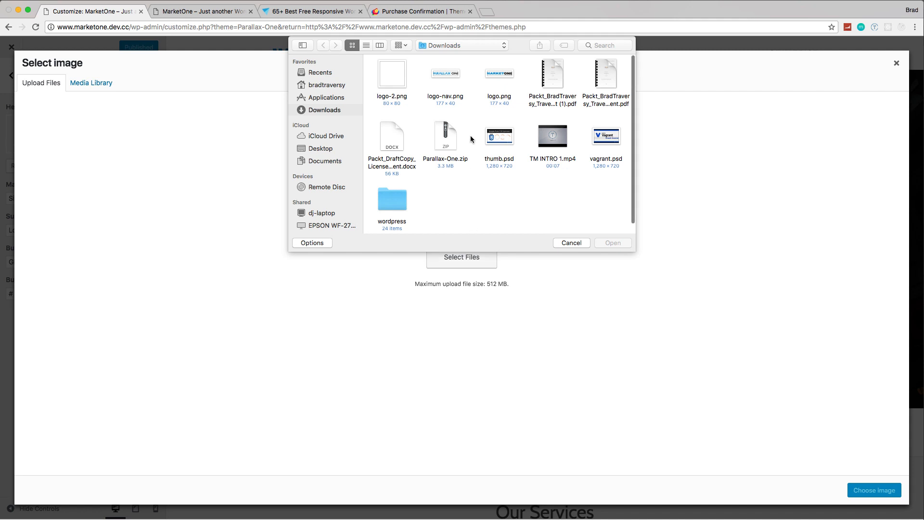
{"action": "double_click", "coordinate": [399, 77]}
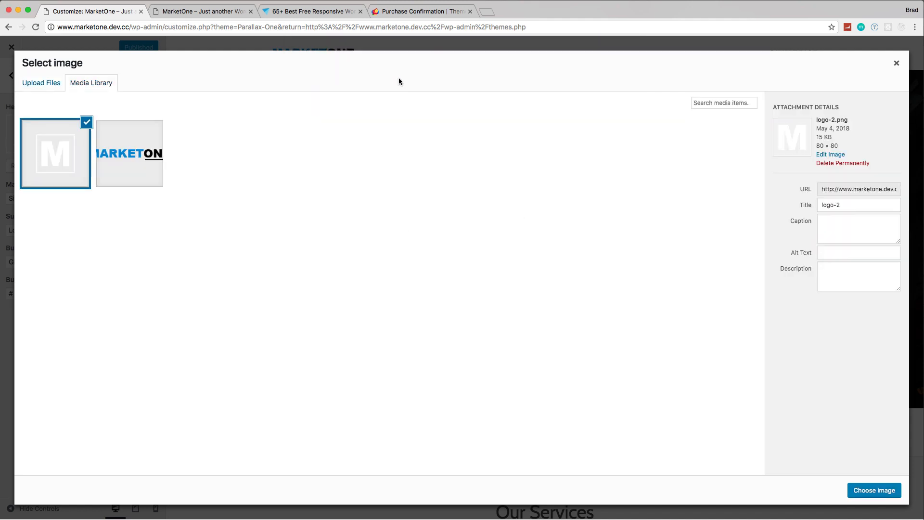
{"action": "left_click", "coordinate": [874, 490]}
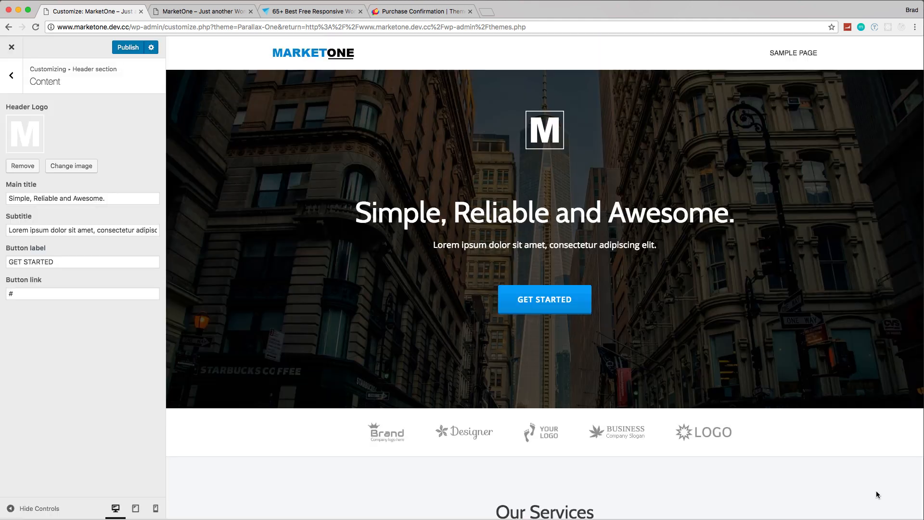
Step: Set the header's main title to "DIGITAL MARKETING COMPANY"
{"action": "left_click", "coordinate": [149, 197]}
{"action": "key", "text": "super+a"}
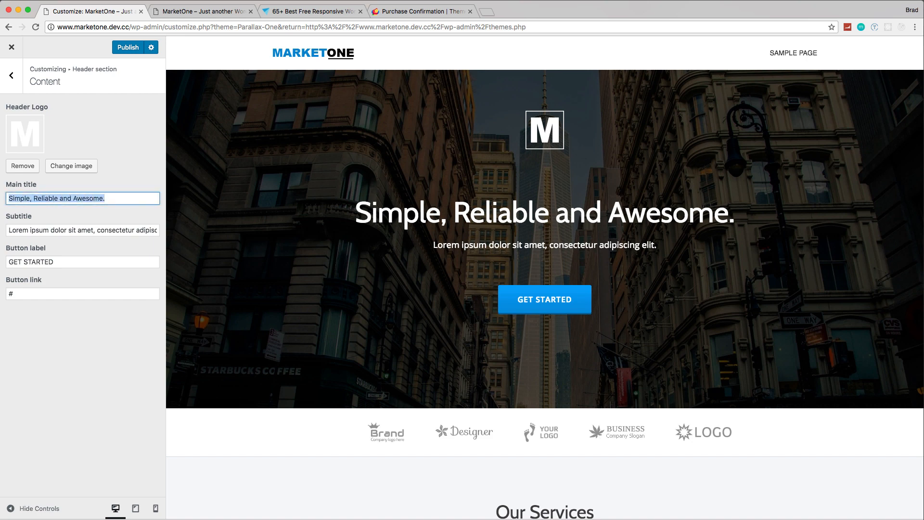
{"action": "type", "text": "DIGITAL"}
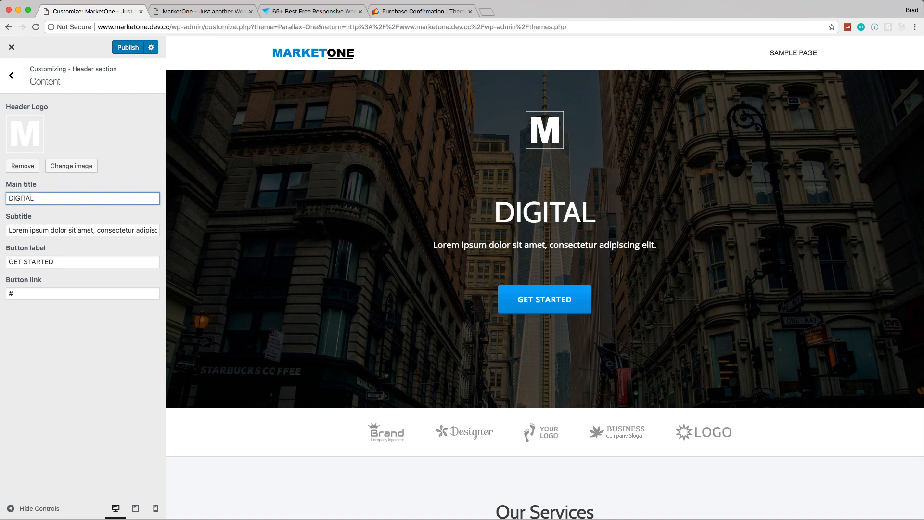
{"action": "type", "text": " MARKETIN"}
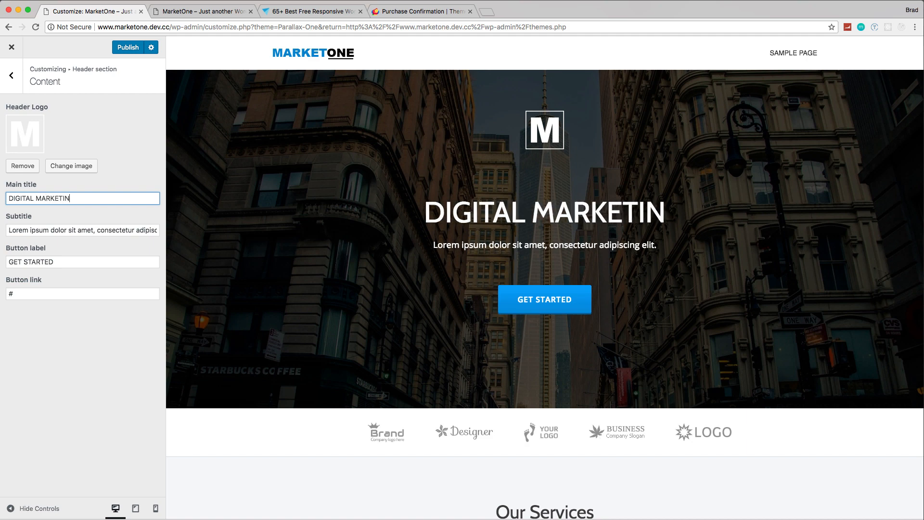
{"action": "type", "text": "G COMPANY"}
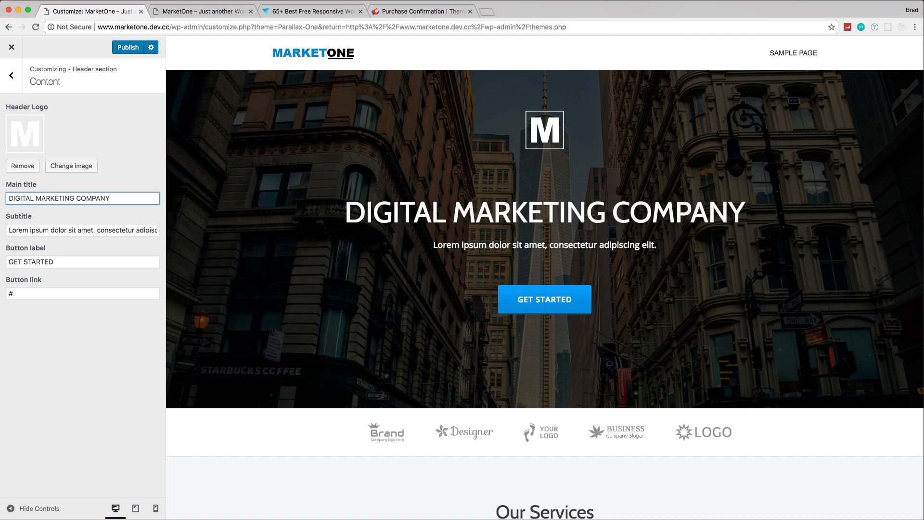
Step: Set the header's subtitle to "For small business, websites and mobile apps"
{"action": "triple_click", "coordinate": [64, 230]}
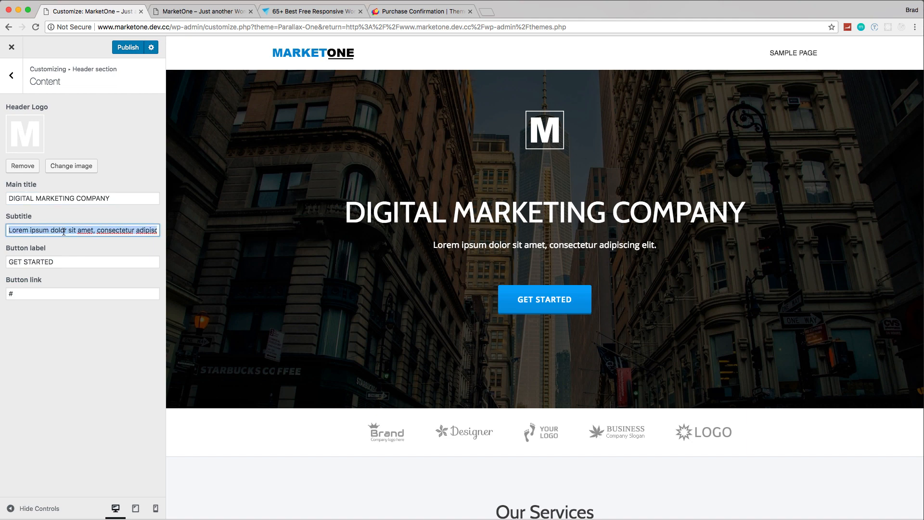
{"action": "type", "text": "For smal"}
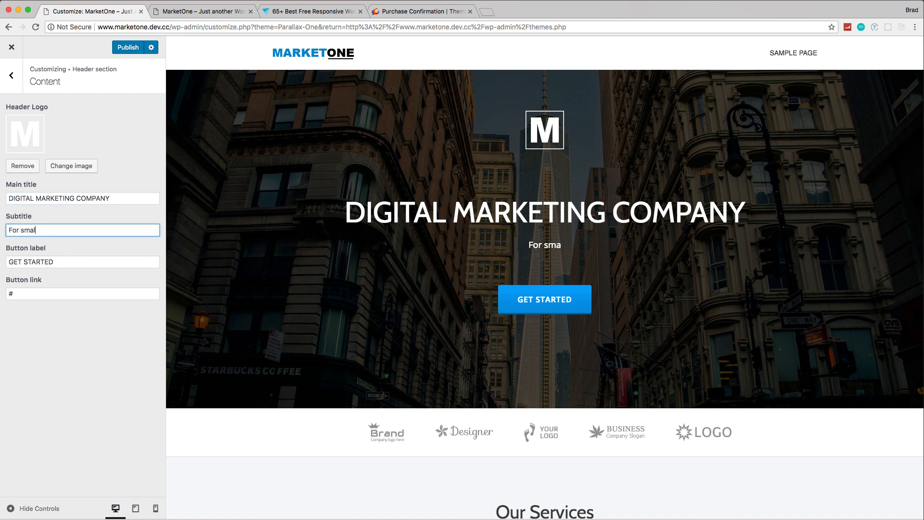
{"action": "type", "text": "l business"}
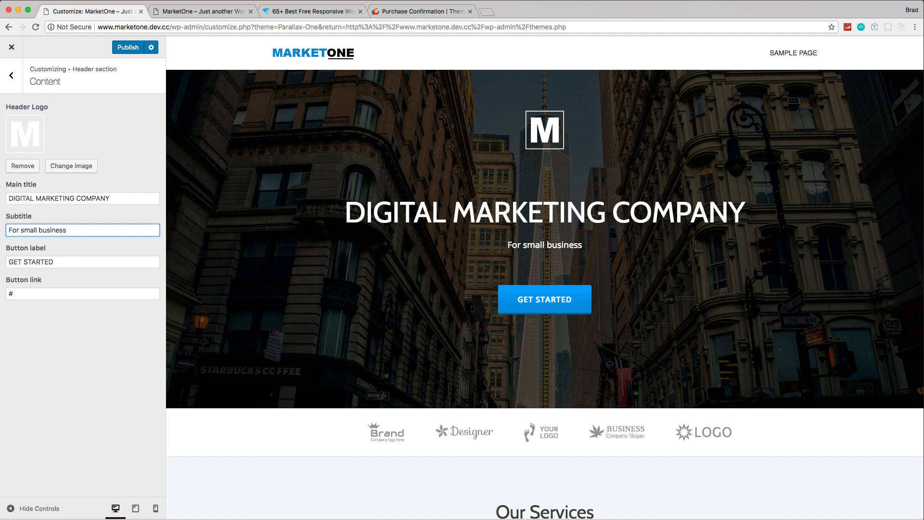
{"action": "type", "text": ", websites"}
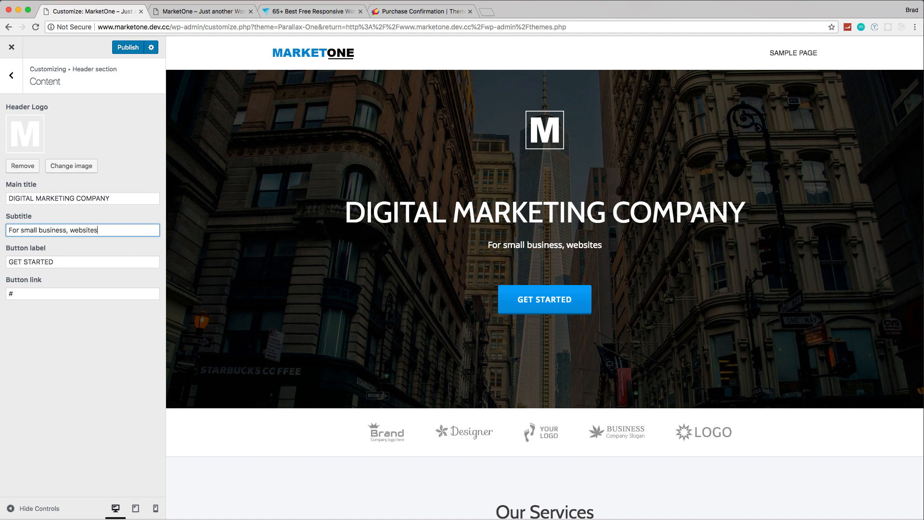
{"action": "type", "text": " and mobile apps"}
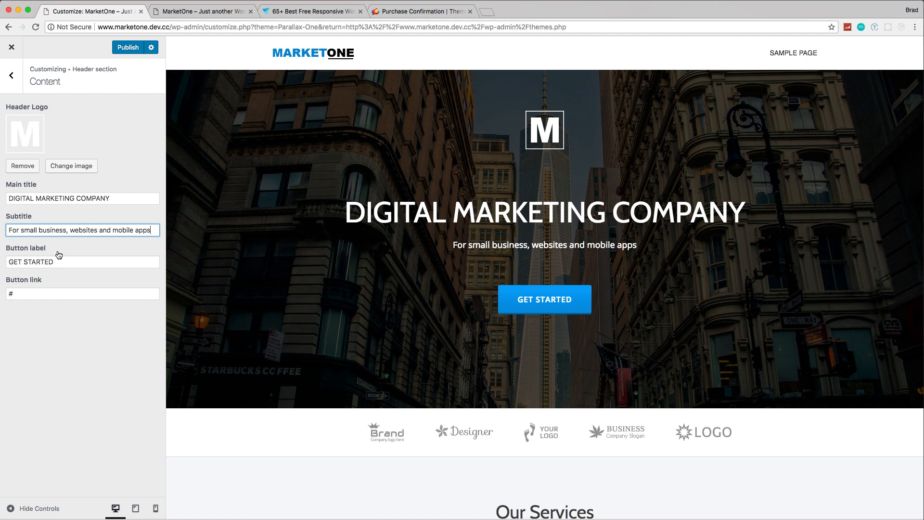
Step: Set the header's button label to "FIND OUT MORE"
{"action": "key", "text": "Tab"}
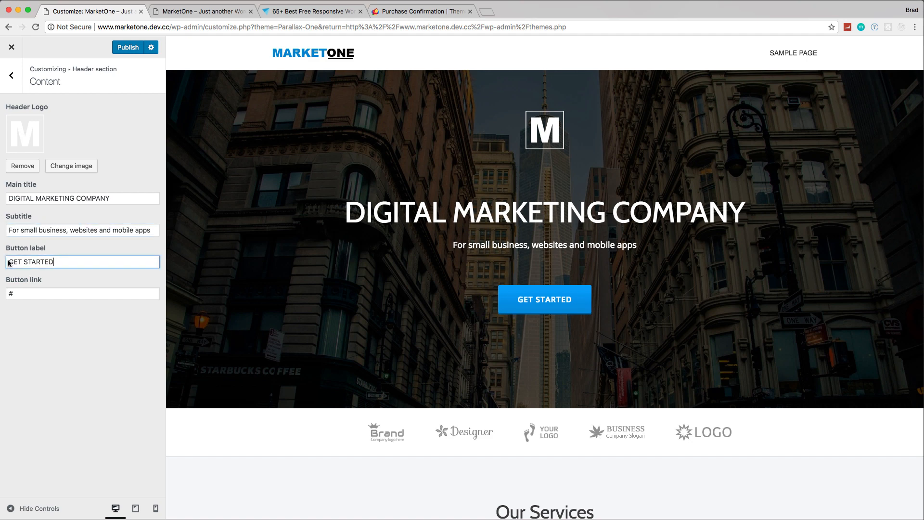
{"action": "type", "text": "FI"}
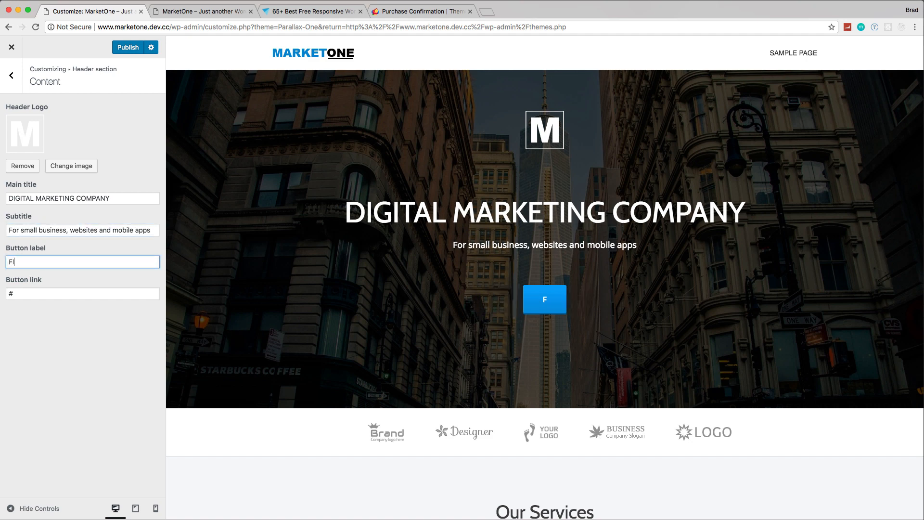
{"action": "type", "text": "ND OUT MORE"}
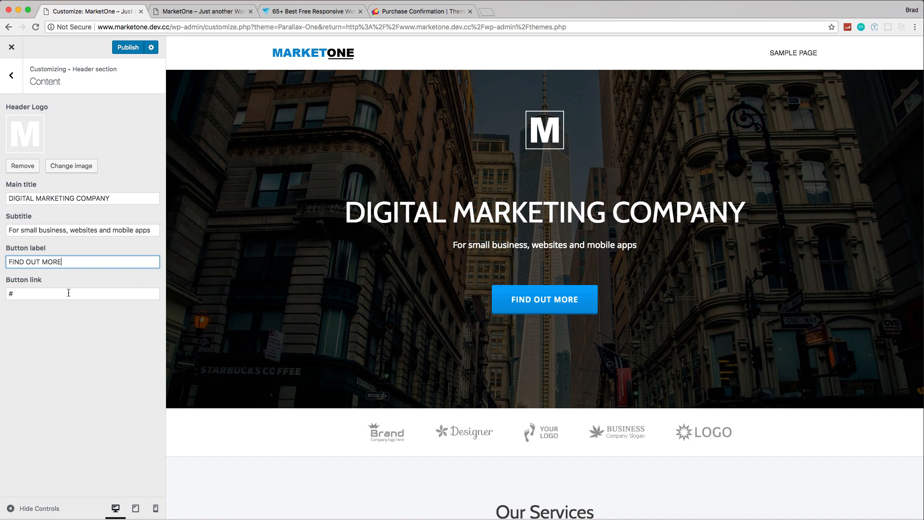
{"action": "left_click", "coordinate": [43, 293]}
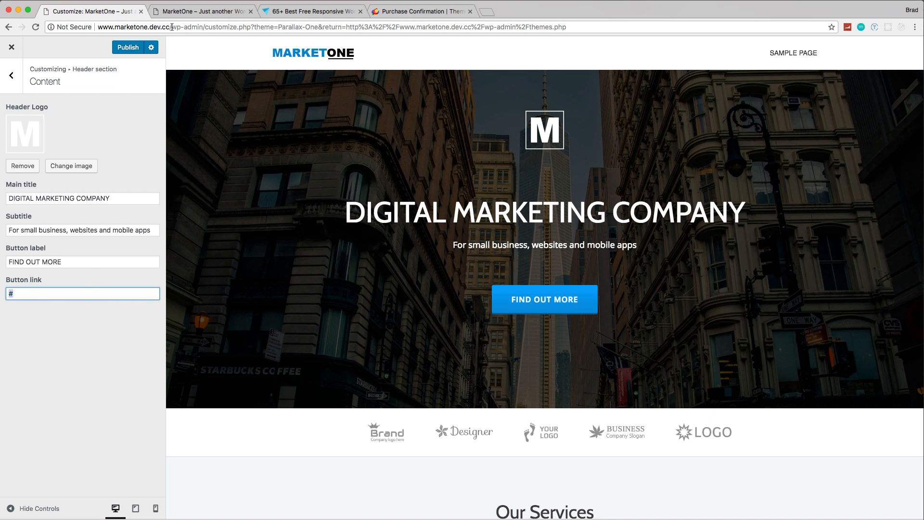
{"action": "left_click_drag", "start_coordinate": [172, 27], "coordinate": [103, 25]}
{"action": "key", "text": "super+c"}
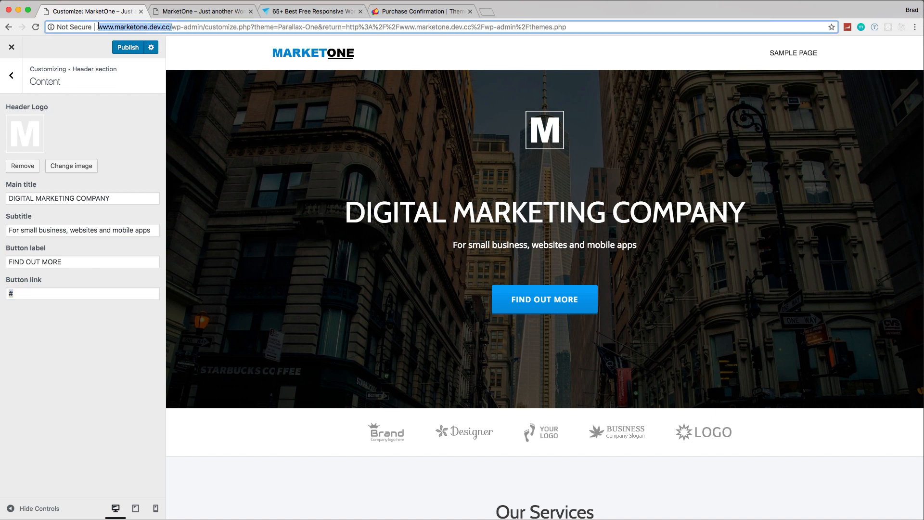
{"action": "left_click", "coordinate": [84, 296]}
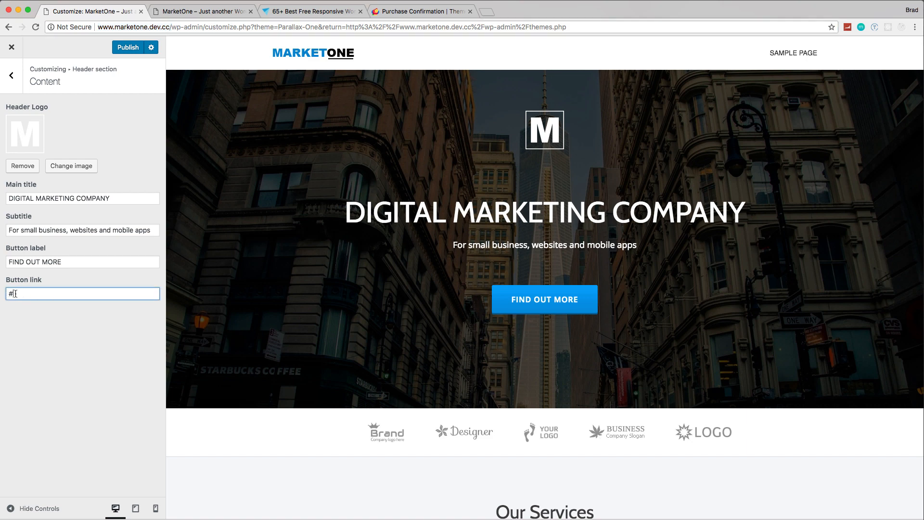
{"action": "key", "text": "BackSpace"}
{"action": "key", "text": "super+v"}
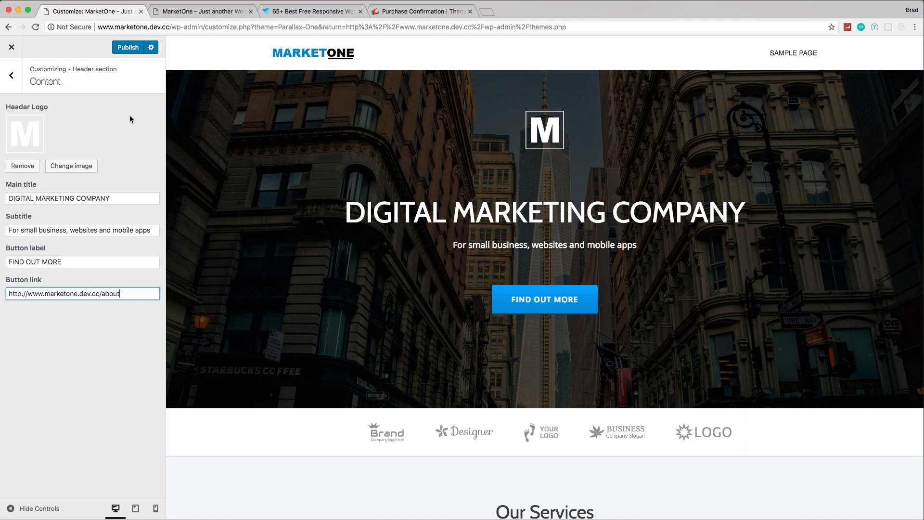
{"action": "left_click", "coordinate": [121, 47]}
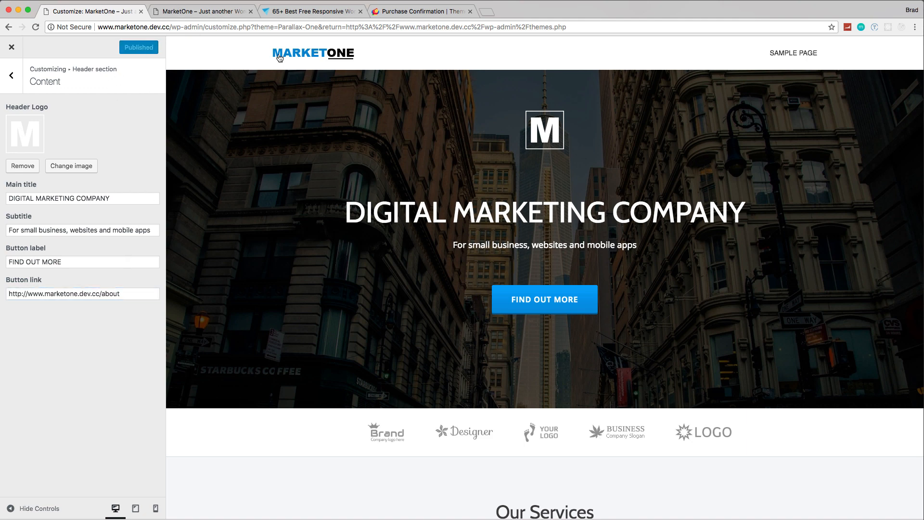
Step: Check the published header on the live site, and open the header section's background settings in the customizer
{"action": "left_click", "coordinate": [210, 13]}
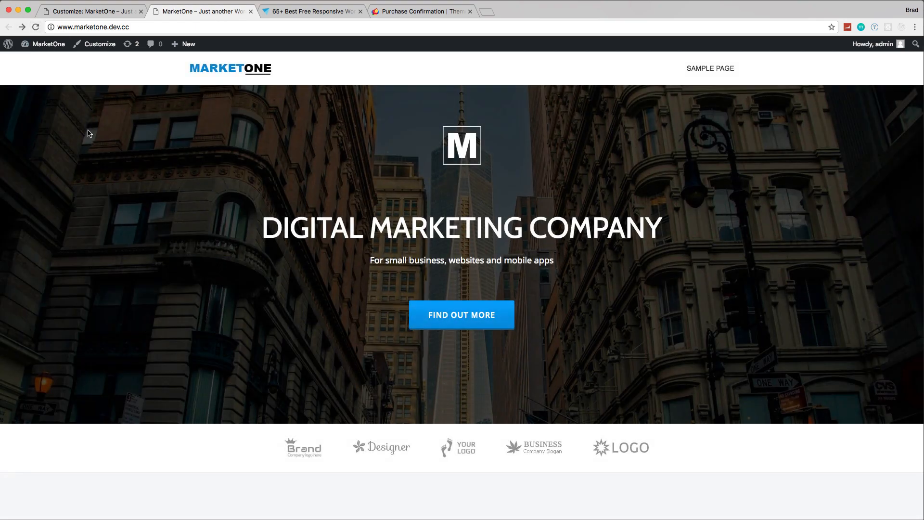
{"action": "left_click", "coordinate": [106, 15]}
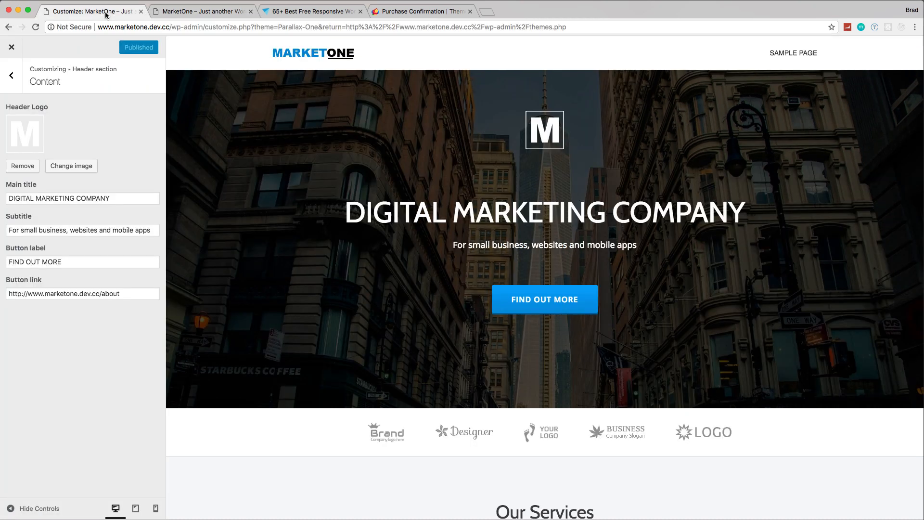
{"action": "left_click", "coordinate": [11, 75]}
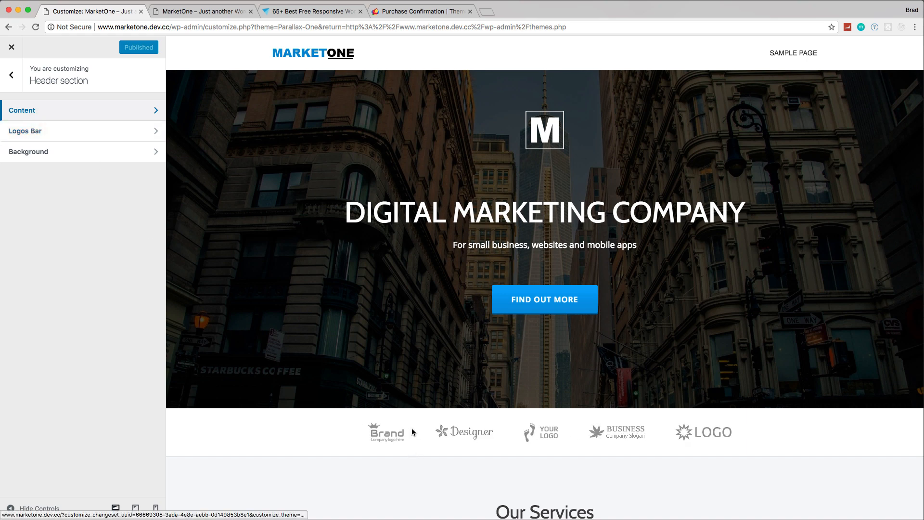
{"action": "left_click", "coordinate": [57, 158]}
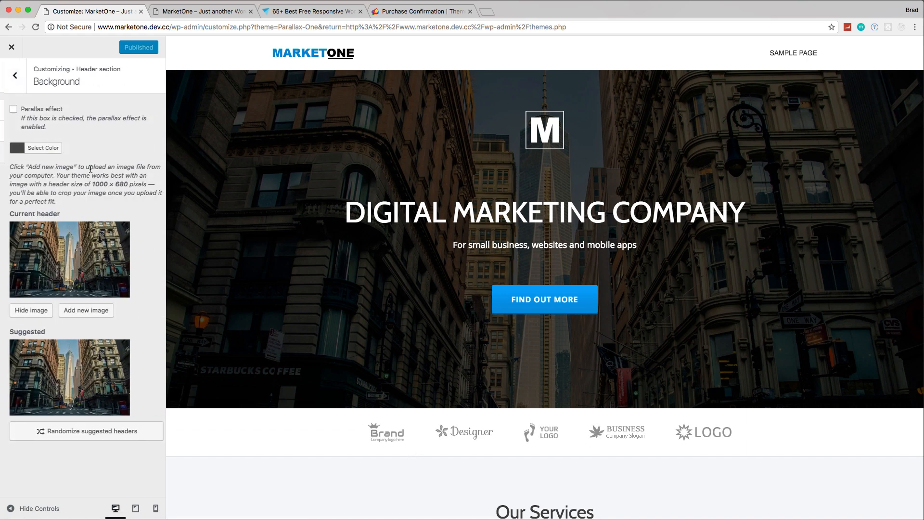
Step: Go to pexels.com and search its free stock photos for "marketing"
{"action": "left_click", "coordinate": [445, 13]}
{"action": "left_click", "coordinate": [447, 28]}
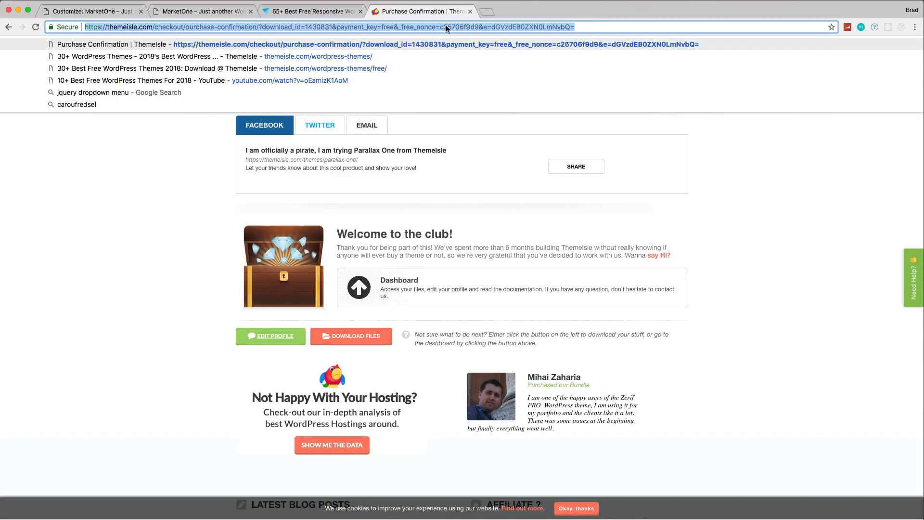
{"action": "type", "text": "pexels.com"}
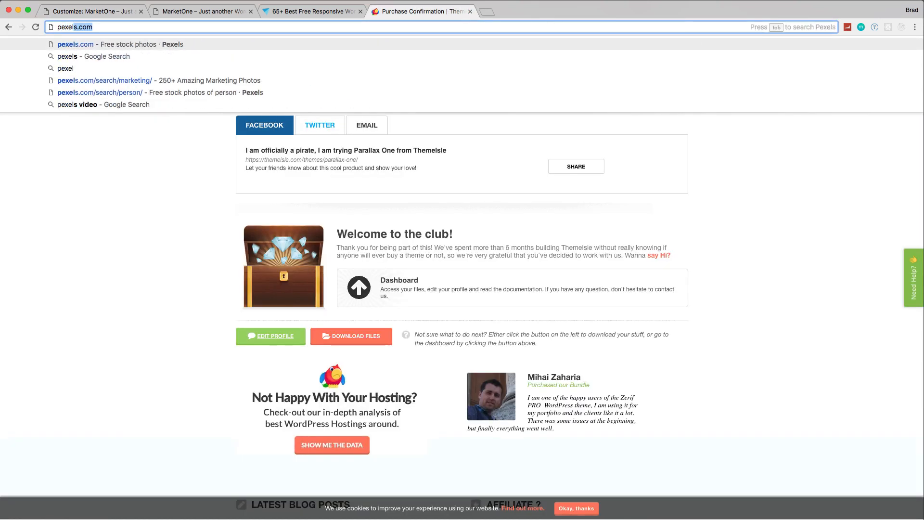
{"action": "key", "text": "Return"}
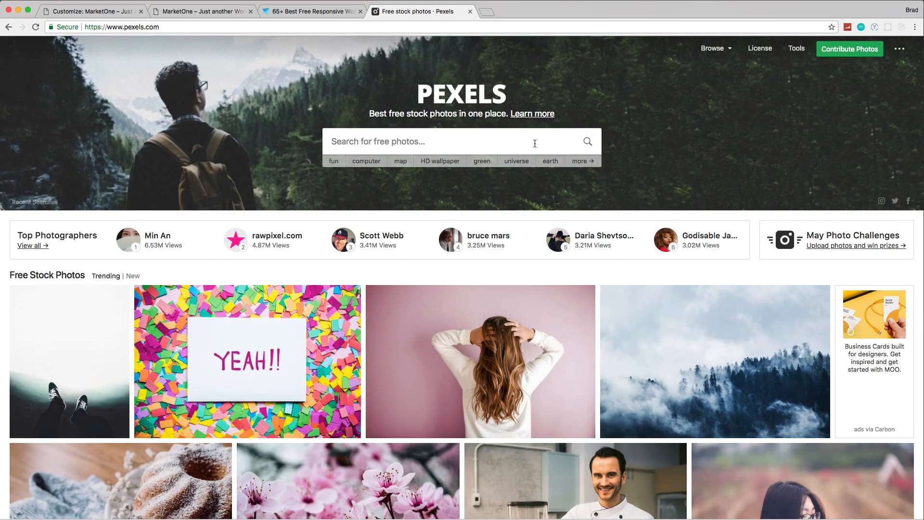
{"action": "type", "text": "marketing"}
{"action": "key", "text": "Return"}
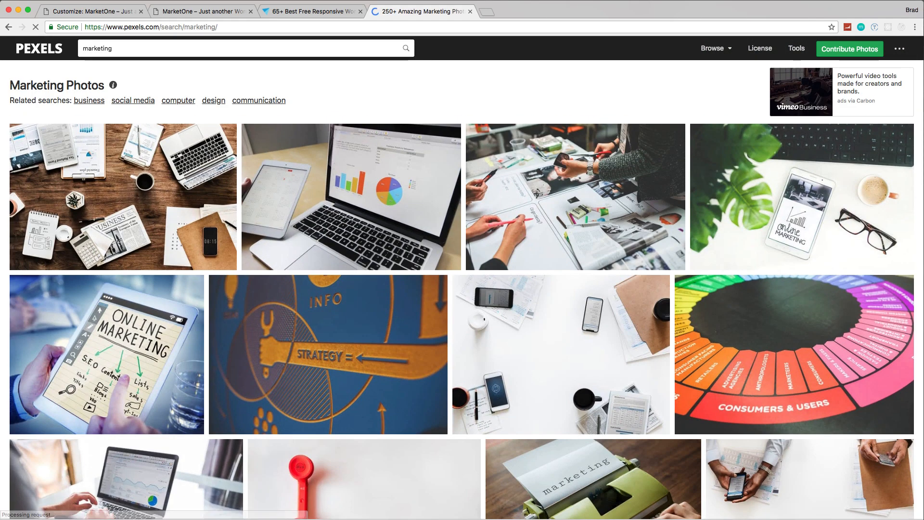
Step: Download the photo of the laptop with charts beside a tablet in Large size (1920 x 1280), saving it as a JPEG in Downloads
{"action": "left_click", "coordinate": [380, 189]}
{"action": "left_click", "coordinate": [826, 144]}
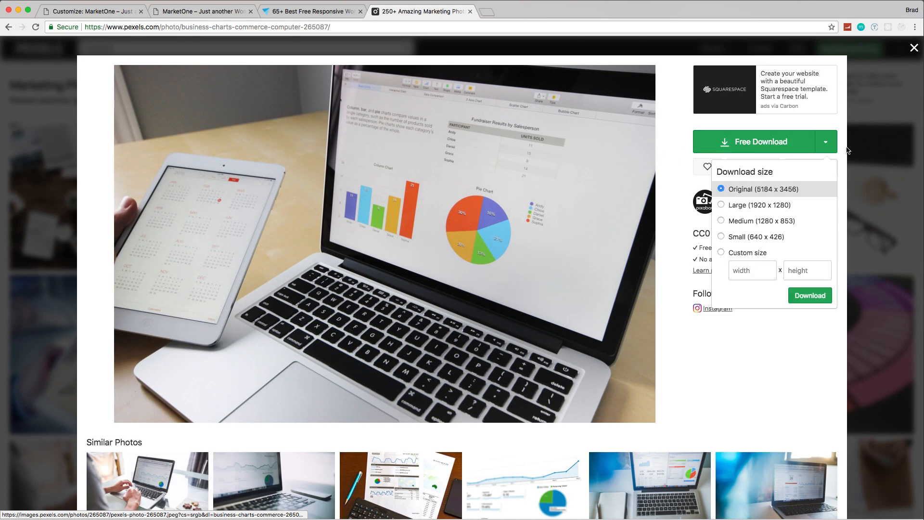
{"action": "left_click", "coordinate": [758, 207]}
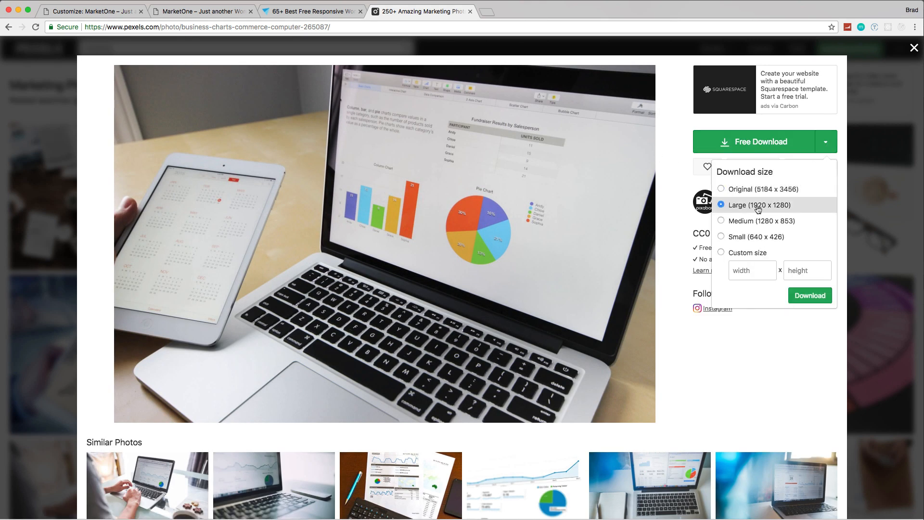
{"action": "left_click", "coordinate": [814, 298]}
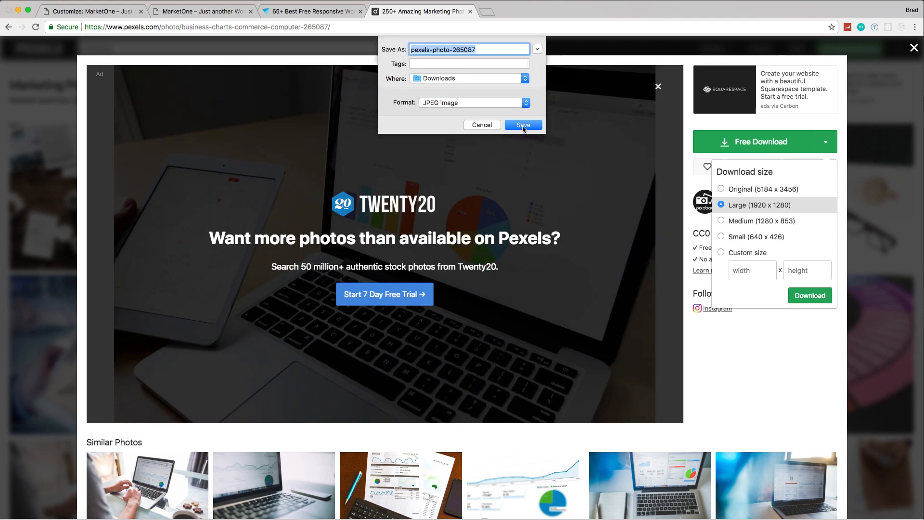
{"action": "left_click", "coordinate": [523, 125]}
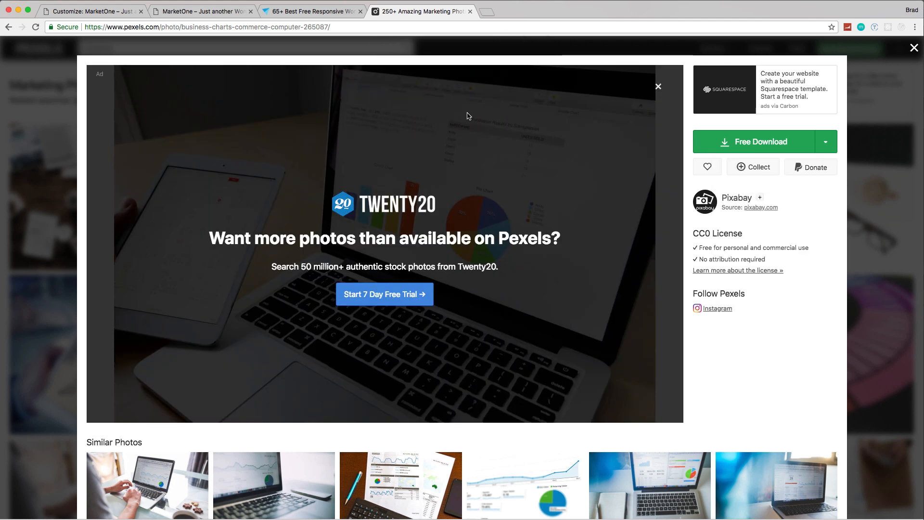
Step: Upload pexels-photo-265087.jpeg from Downloads as the new header background image and crop it with the suggested crop area
{"action": "left_click", "coordinate": [93, 12]}
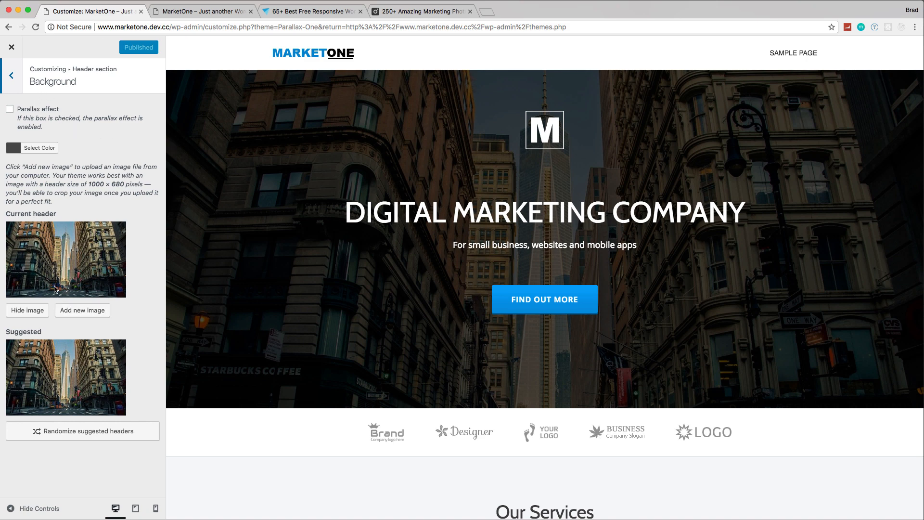
{"action": "left_click", "coordinate": [83, 312]}
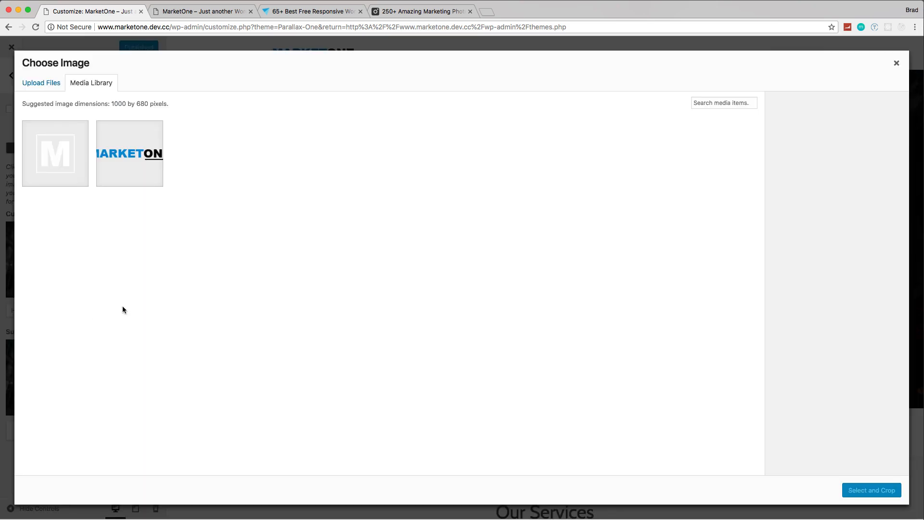
{"action": "left_click", "coordinate": [40, 84]}
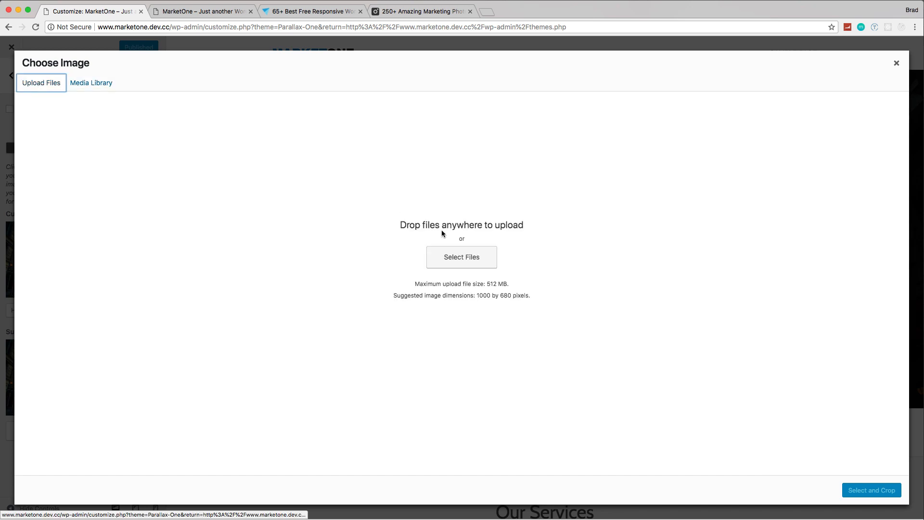
{"action": "left_click", "coordinate": [461, 252]}
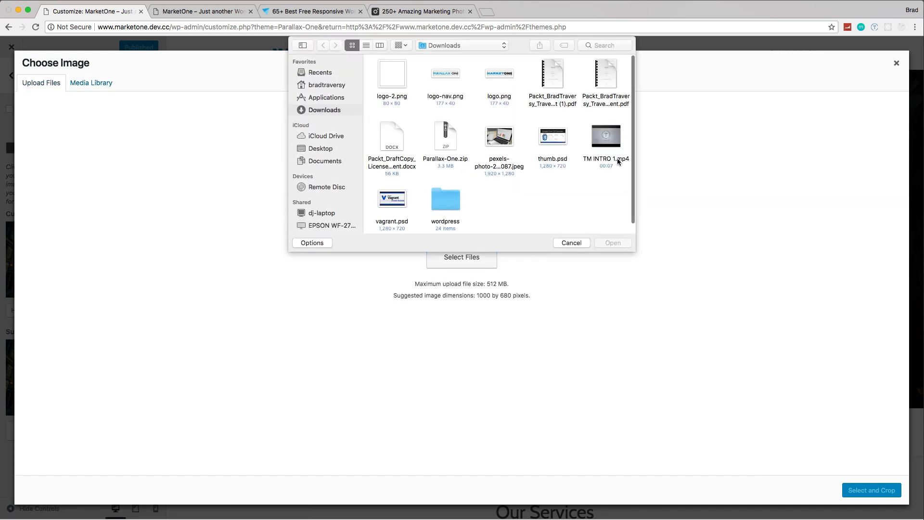
{"action": "left_click", "coordinate": [495, 141]}
{"action": "double_click", "coordinate": [494, 140]}
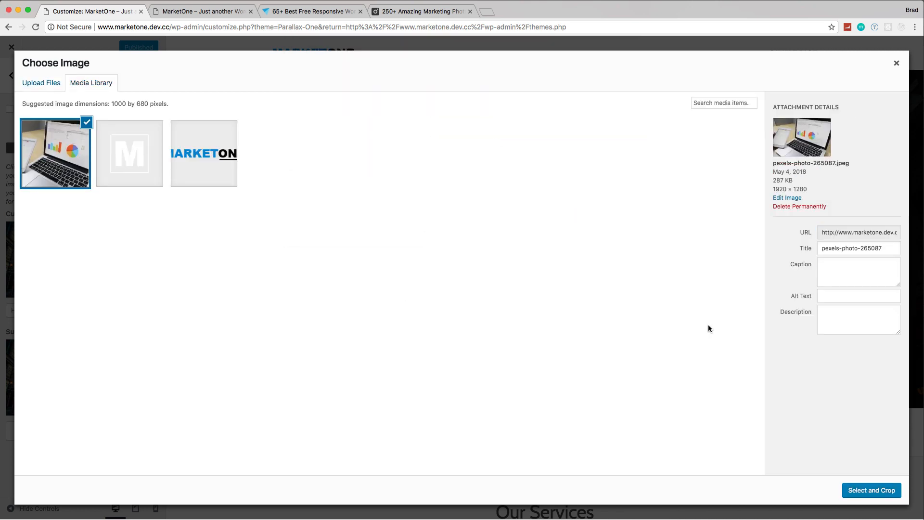
{"action": "left_click", "coordinate": [877, 492]}
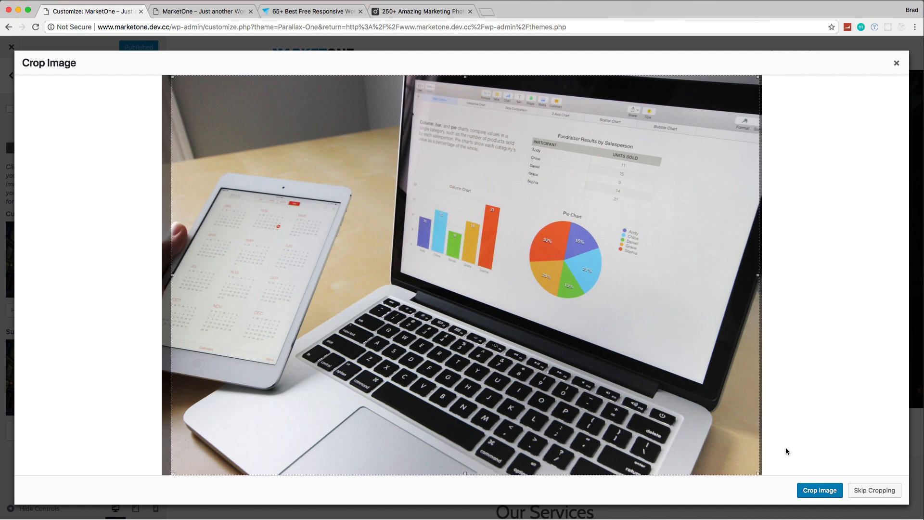
{"action": "left_click", "coordinate": [834, 490]}
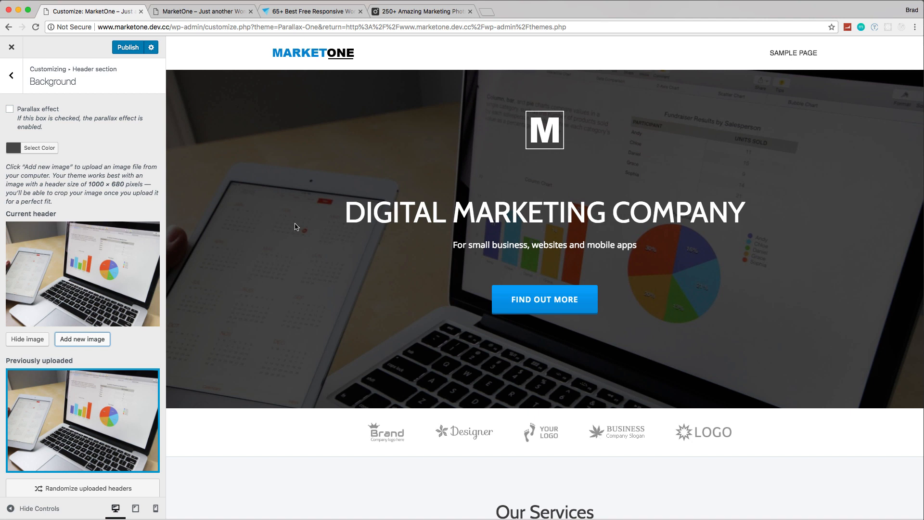
Step: Change the header's overlay color to blue and adjust its transparency so the photo shows through faintly
{"action": "left_click", "coordinate": [14, 149]}
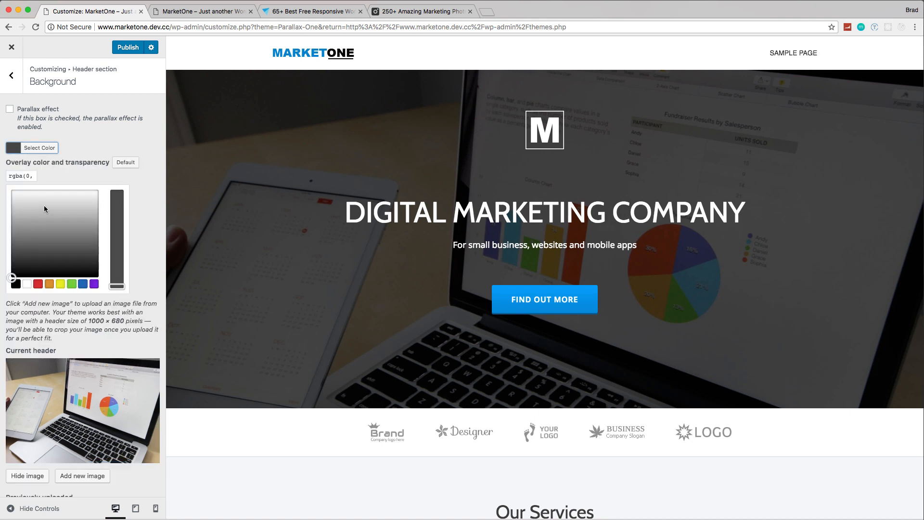
{"action": "left_click", "coordinate": [83, 284]}
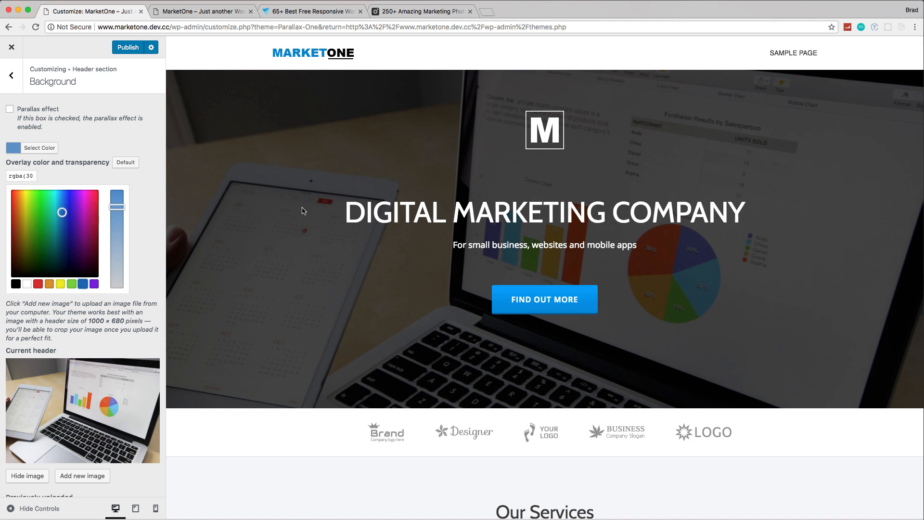
{"action": "left_click", "coordinate": [118, 208]}
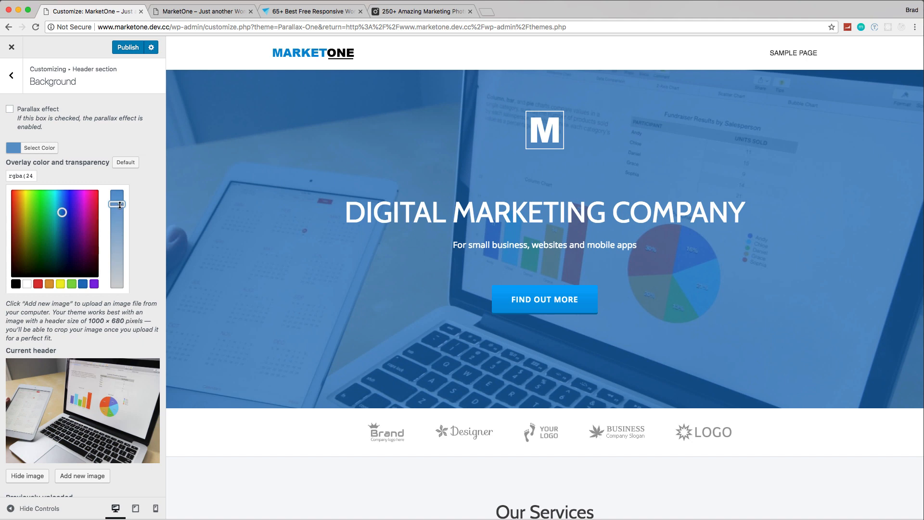
{"action": "left_click", "coordinate": [120, 204]}
Step: Look through the other marketing photos on Pexels for alternative header backgrounds
{"action": "left_click", "coordinate": [415, 12]}
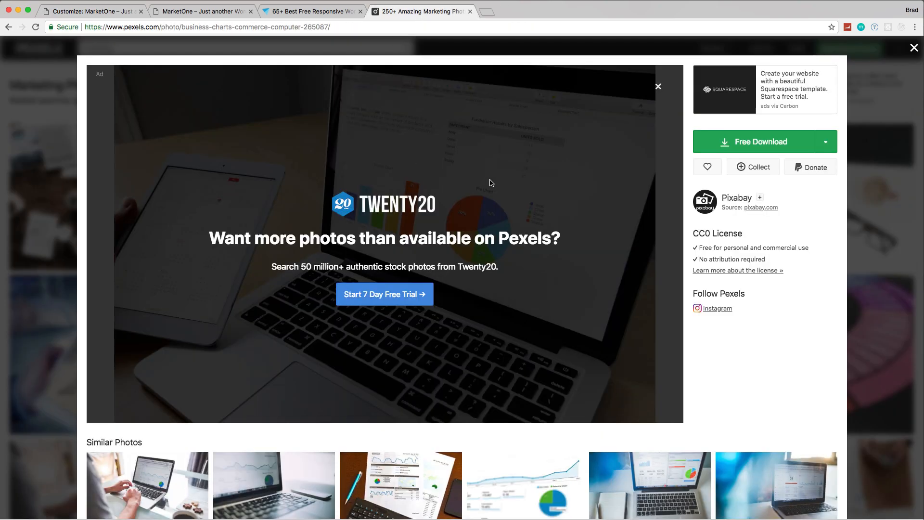
{"action": "left_click", "coordinate": [913, 48]}
{"action": "scroll", "coordinate": [406, 292], "scroll_direction": "down", "scroll_amount": 10}
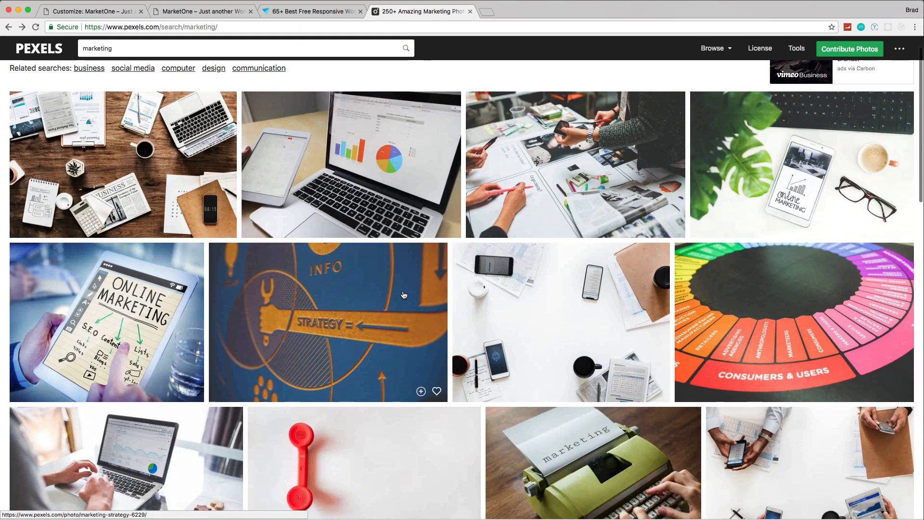
{"action": "scroll", "coordinate": [407, 292], "scroll_direction": "down", "scroll_amount": 20}
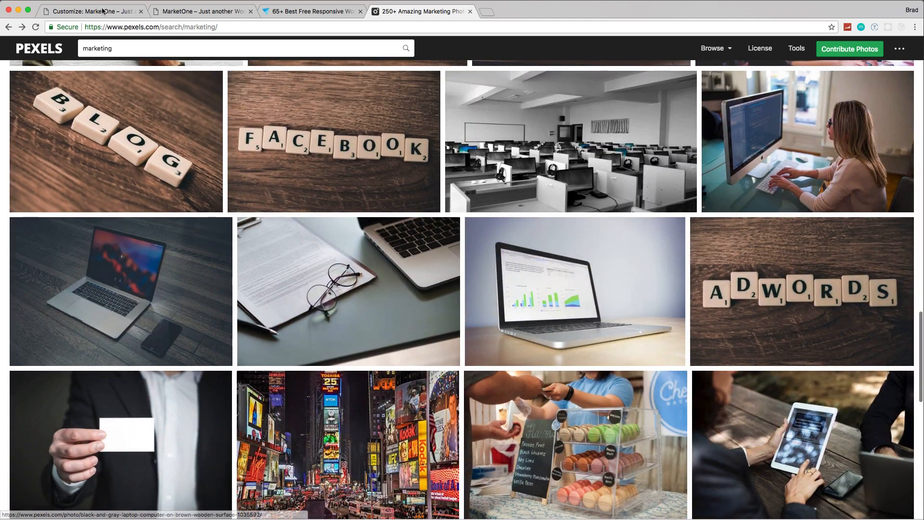
Step: Publish the header background changes in the customizer and reload the live MarketOne site to check them
{"action": "left_click", "coordinate": [99, 11]}
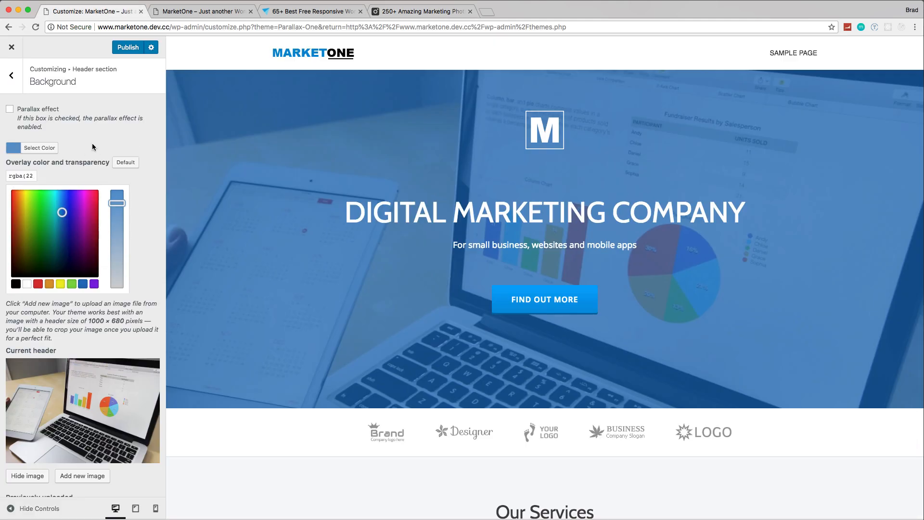
{"action": "left_click", "coordinate": [120, 48]}
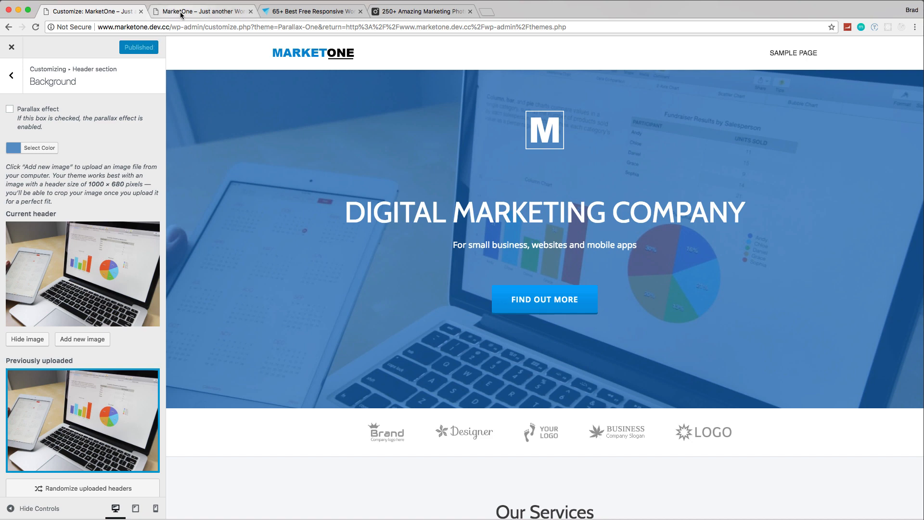
{"action": "left_click", "coordinate": [182, 13]}
{"action": "left_click", "coordinate": [35, 27]}
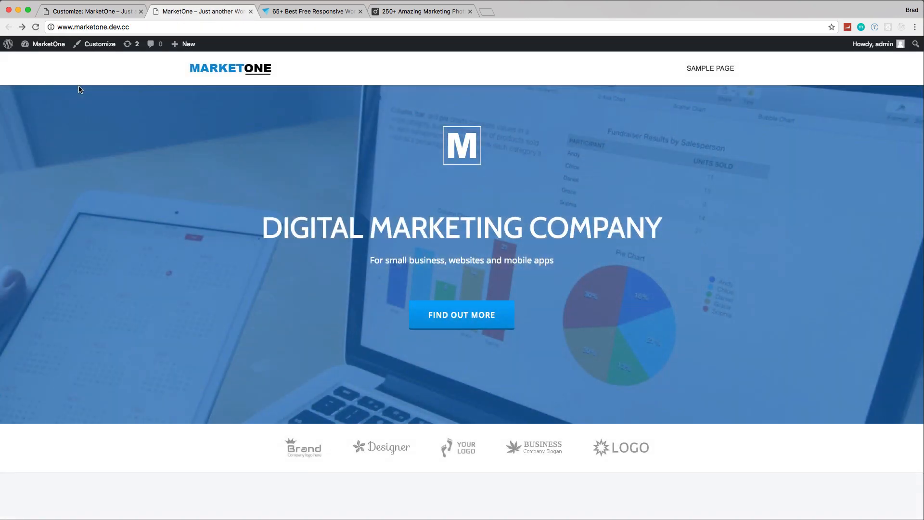
Step: Open the header section's Logos Bar settings and expand the first social icon entry
{"action": "left_click", "coordinate": [75, 15]}
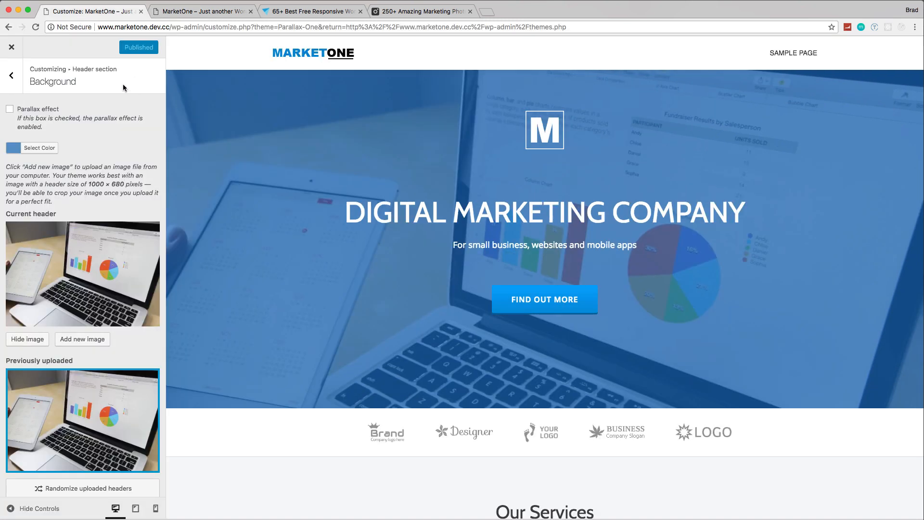
{"action": "left_click", "coordinate": [9, 77]}
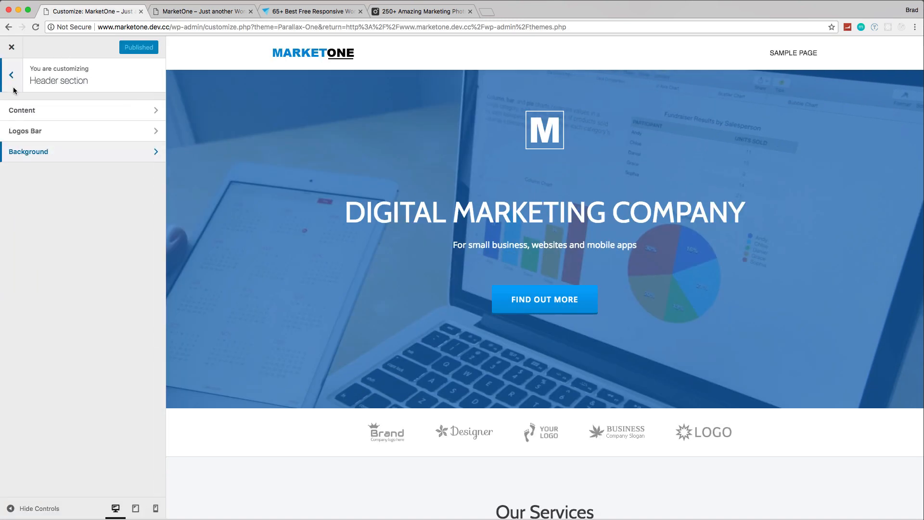
{"action": "left_click", "coordinate": [44, 138]}
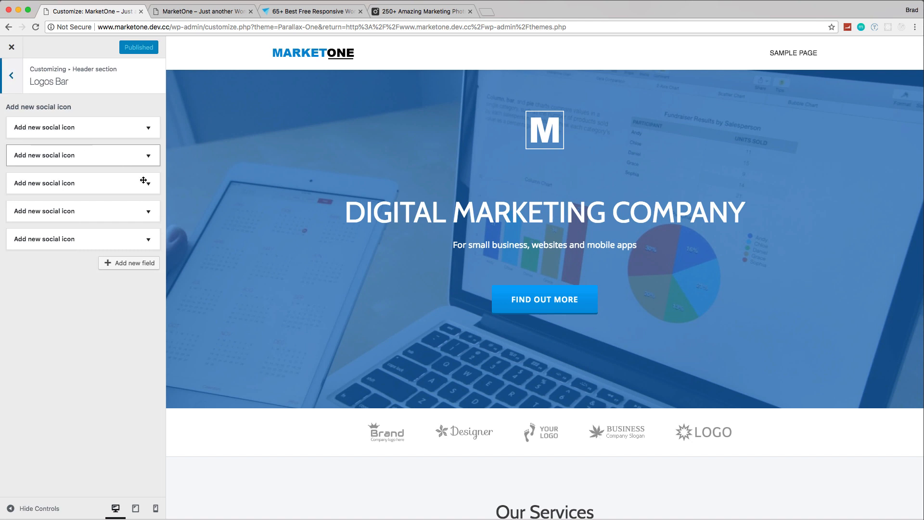
{"action": "left_click", "coordinate": [146, 133]}
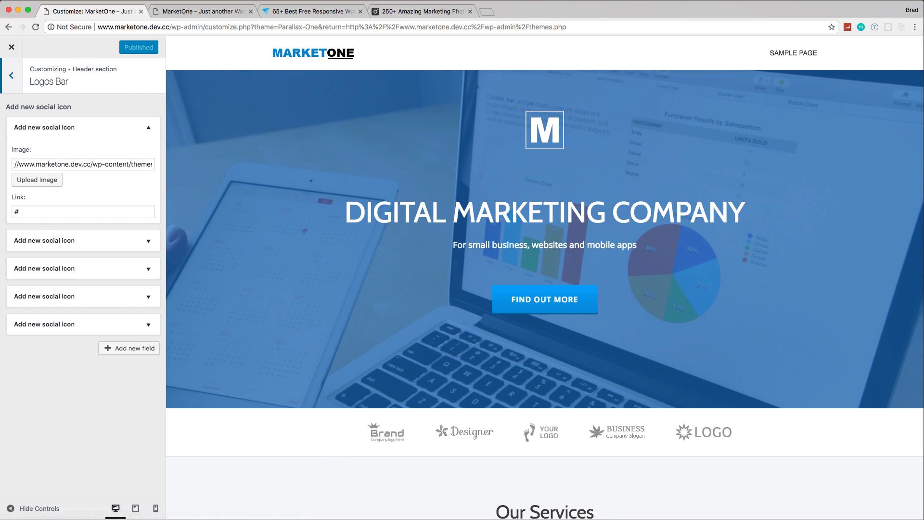
Step: Search Google for "blue social icons"
{"action": "left_click", "coordinate": [399, 12]}
{"action": "left_click", "coordinate": [412, 25]}
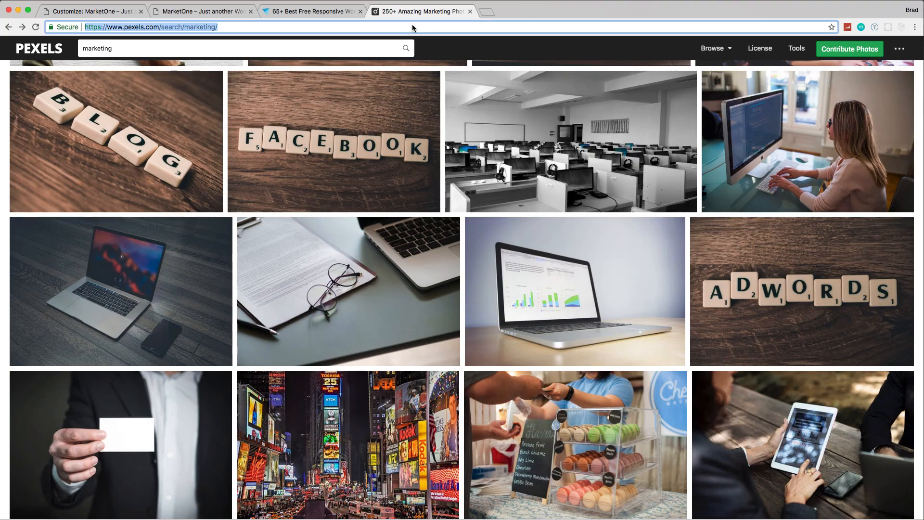
{"action": "type", "text": "blue so"}
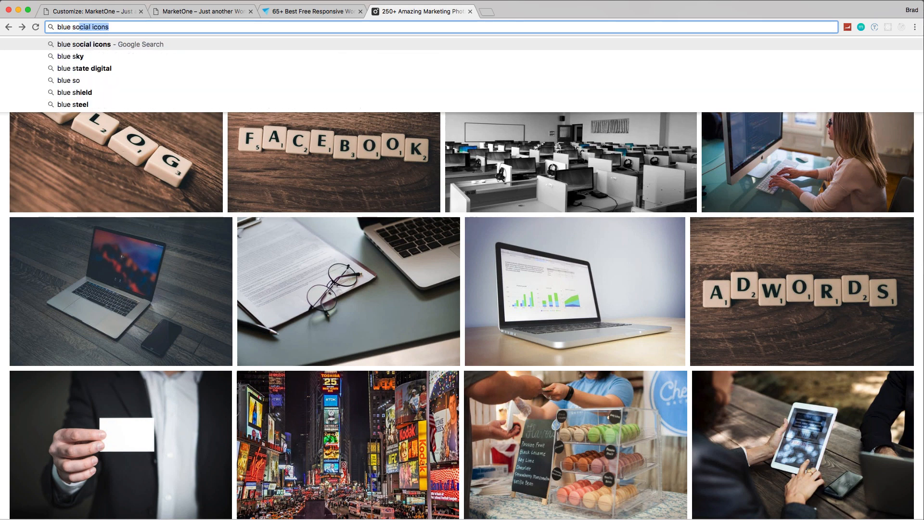
{"action": "type", "text": "cial icons"}
{"action": "key", "text": "Return"}
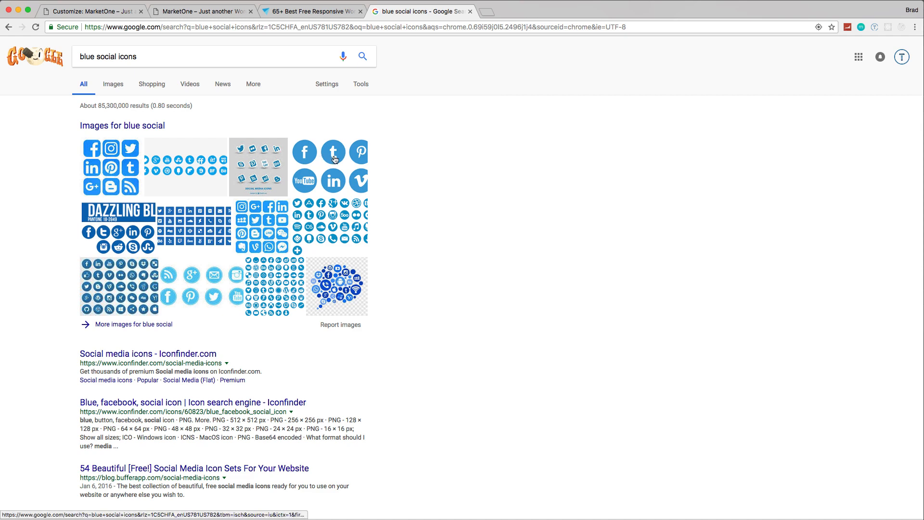
Step: Open the preview of the round blue social icons sheet from Free Social Icons and save the image as social_icons.png in Downloads
{"action": "left_click", "coordinate": [340, 159]}
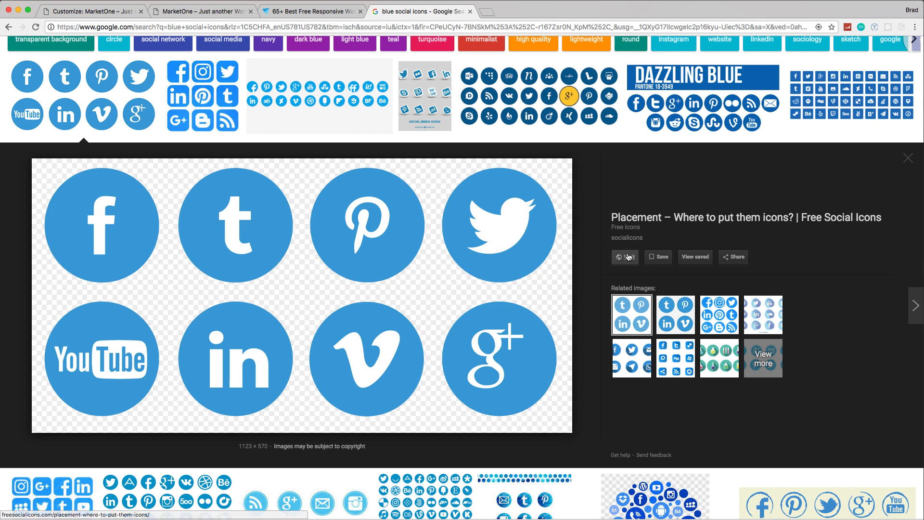
{"action": "right_click", "coordinate": [530, 251]}
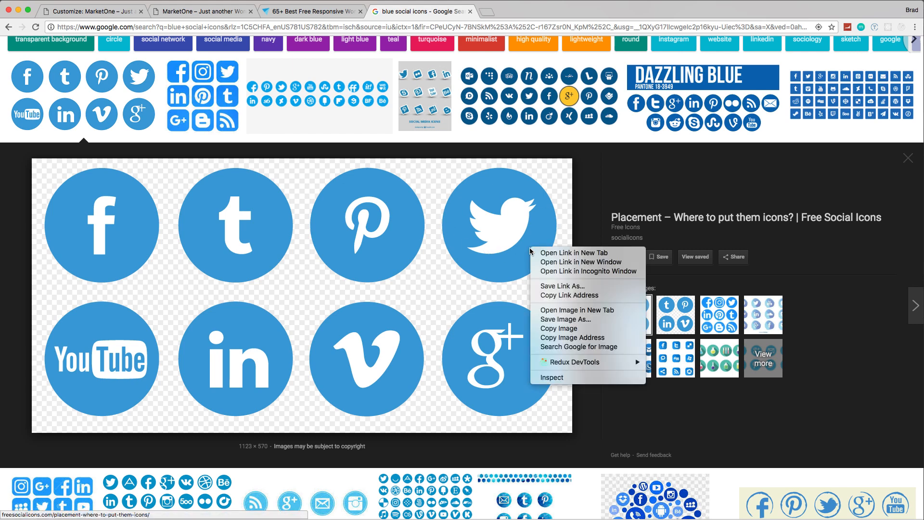
{"action": "left_click", "coordinate": [578, 320]}
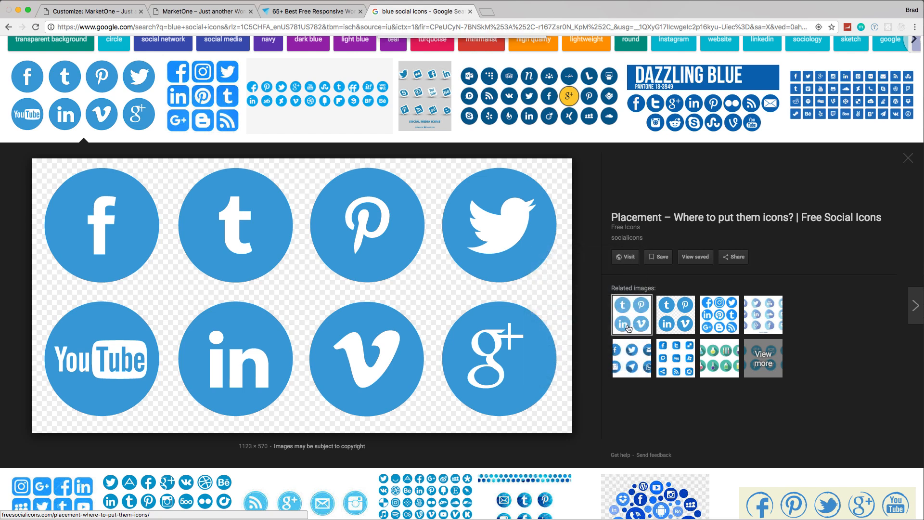
{"action": "left_click", "coordinate": [521, 126]}
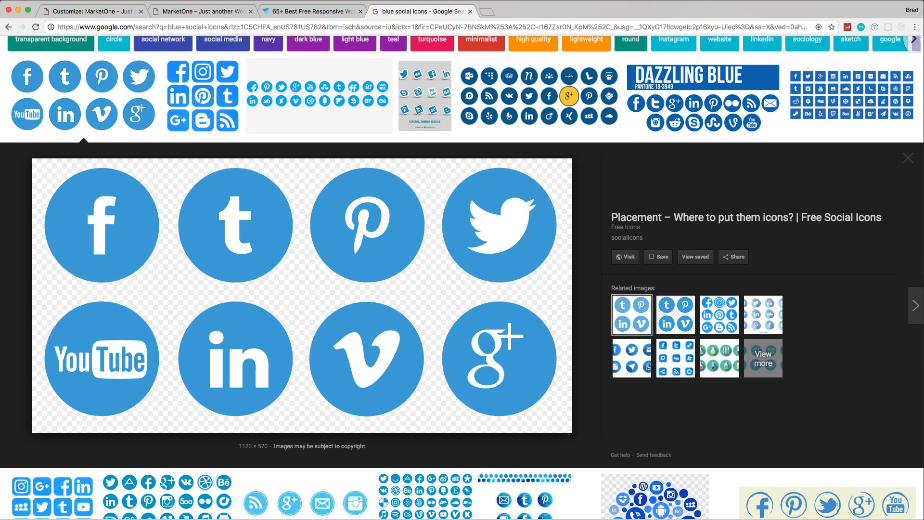
Step: Open social_icons.png from the Downloads folder in Adobe Photoshop CC 2017
{"action": "key", "text": "super+Tab"}
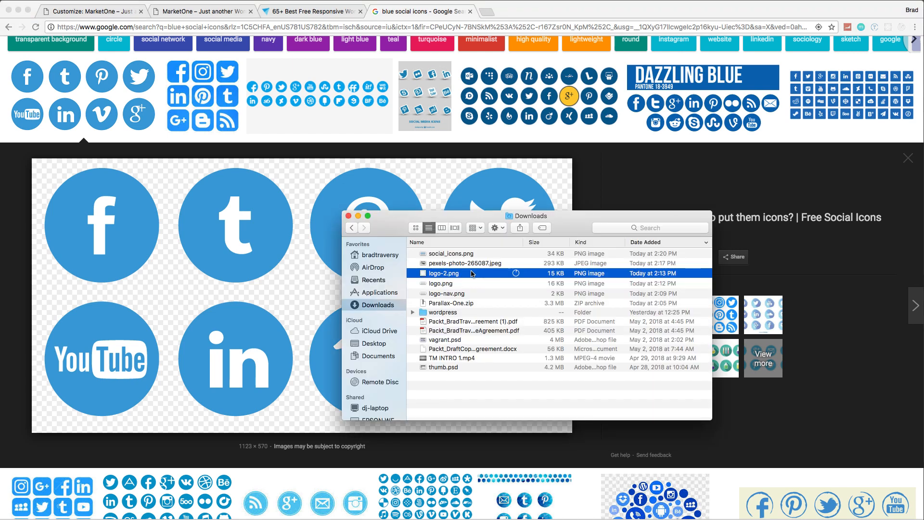
{"action": "left_click", "coordinate": [466, 254]}
{"action": "right_click", "coordinate": [479, 257]}
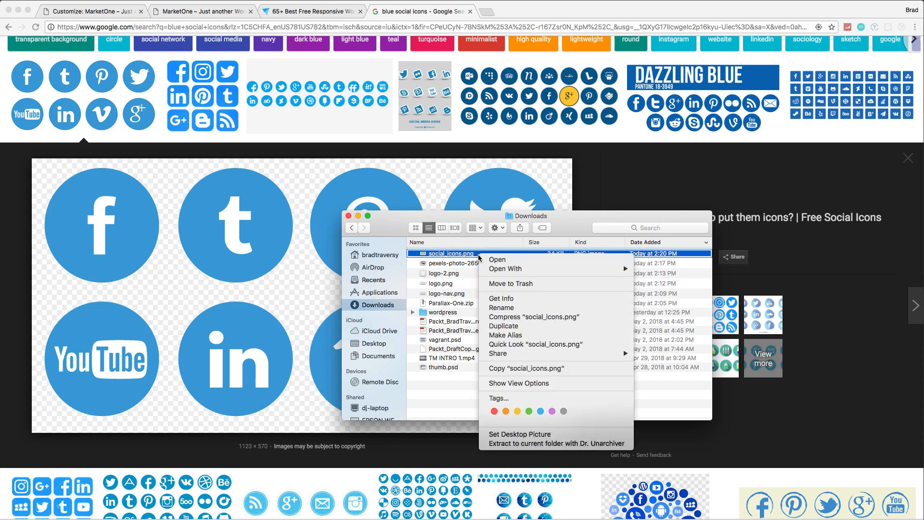
{"action": "mouse_move", "coordinate": [612, 269]}
{"action": "left_click", "coordinate": [673, 285]}
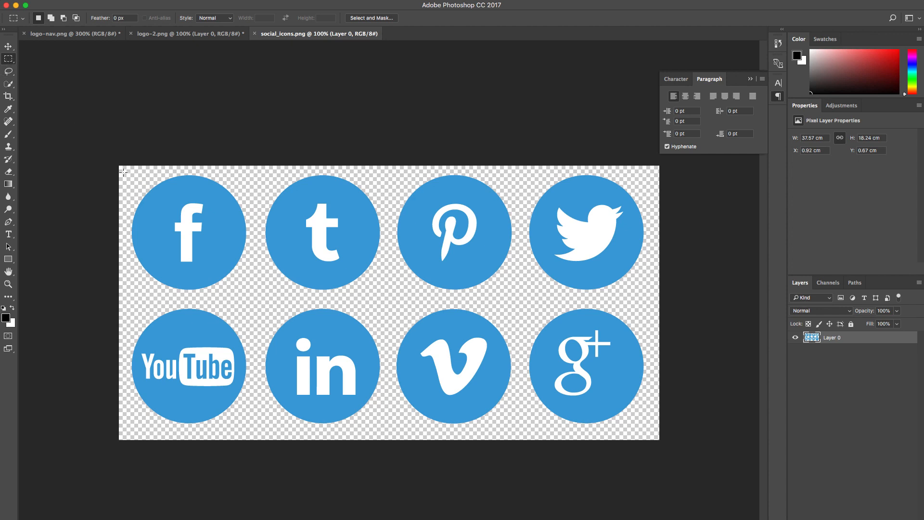
Step: Select the Facebook icon on the icon sheet with a rectangular marquee and copy it
{"action": "left_click_drag", "start_coordinate": [124, 173], "coordinate": [255, 292]}
{"action": "key", "text": "Up"}
{"action": "key", "text": "Up"}
Step: Paste the Facebook icon into a new 239 x 238 px document at 72 ppi and hide its white Background layer
{"action": "left_click", "coordinate": [82, 0]}
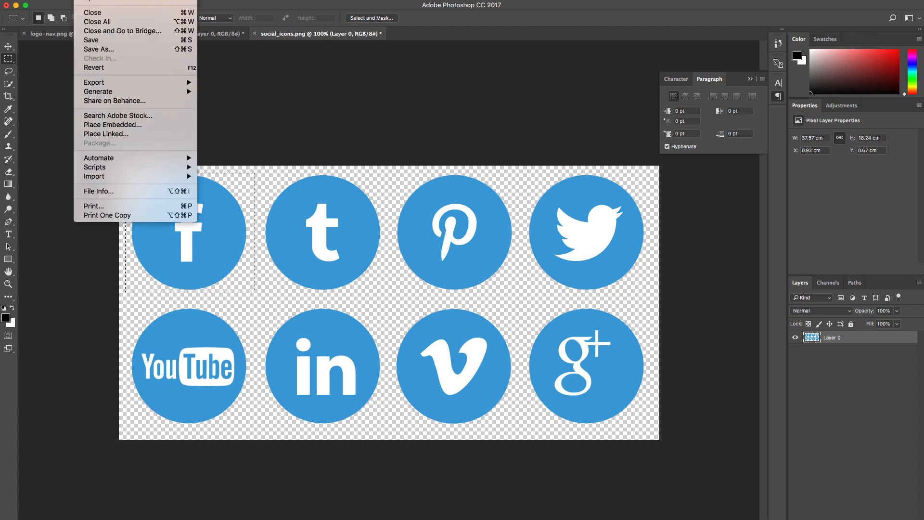
{"action": "left_click", "coordinate": [93, 0]}
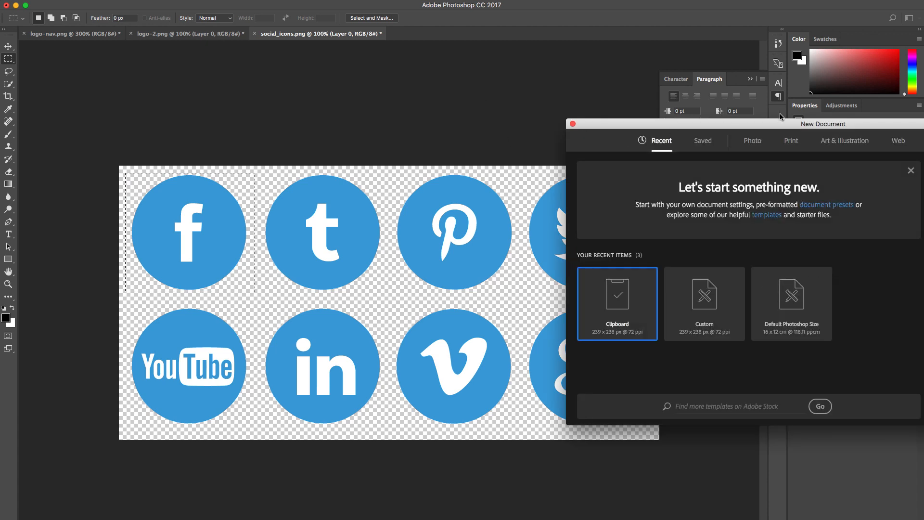
{"action": "left_click_drag", "start_coordinate": [774, 124], "coordinate": [538, 106]}
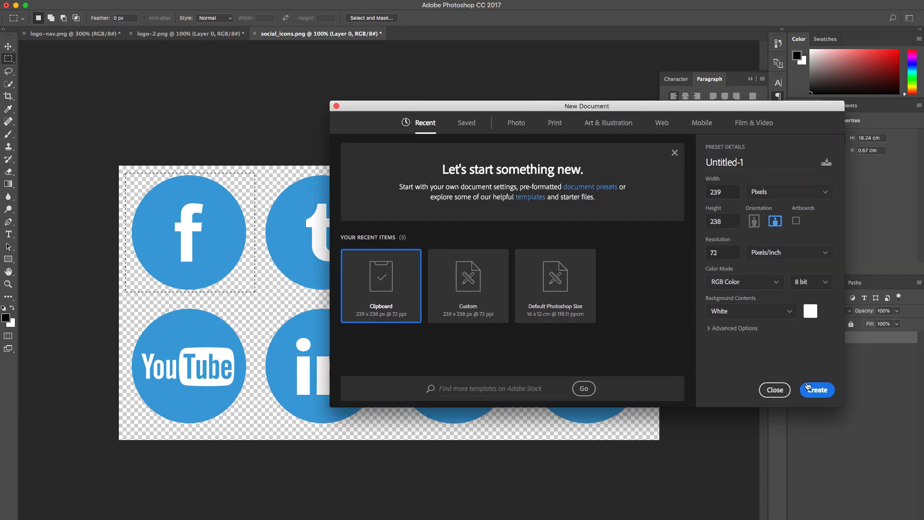
{"action": "left_click", "coordinate": [819, 390]}
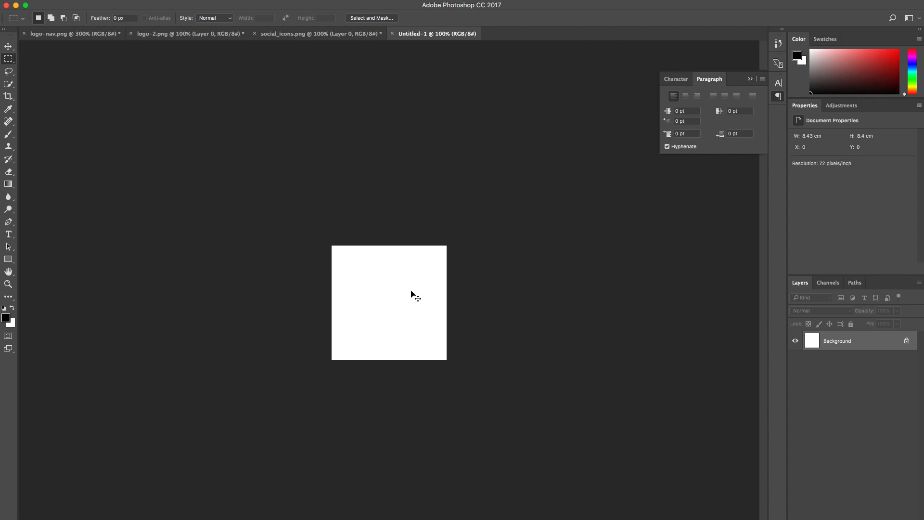
{"action": "key", "text": "super+v"}
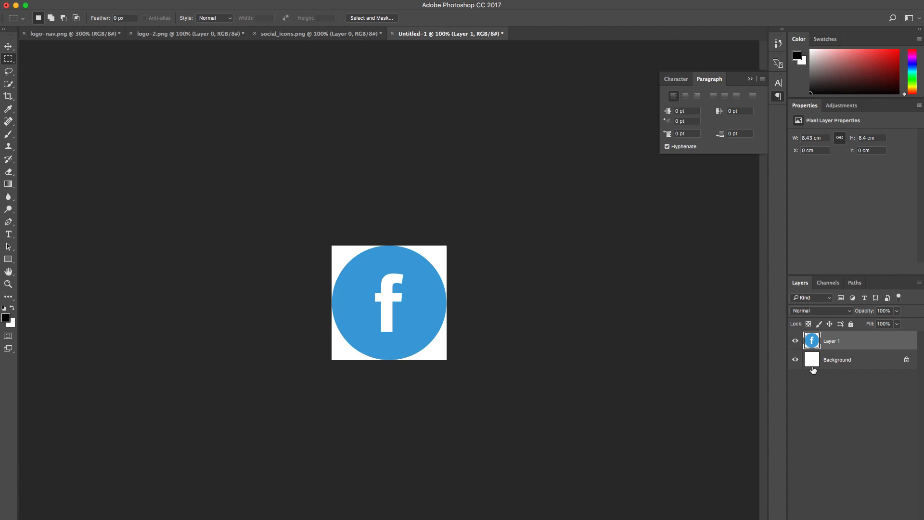
{"action": "left_click", "coordinate": [795, 360]}
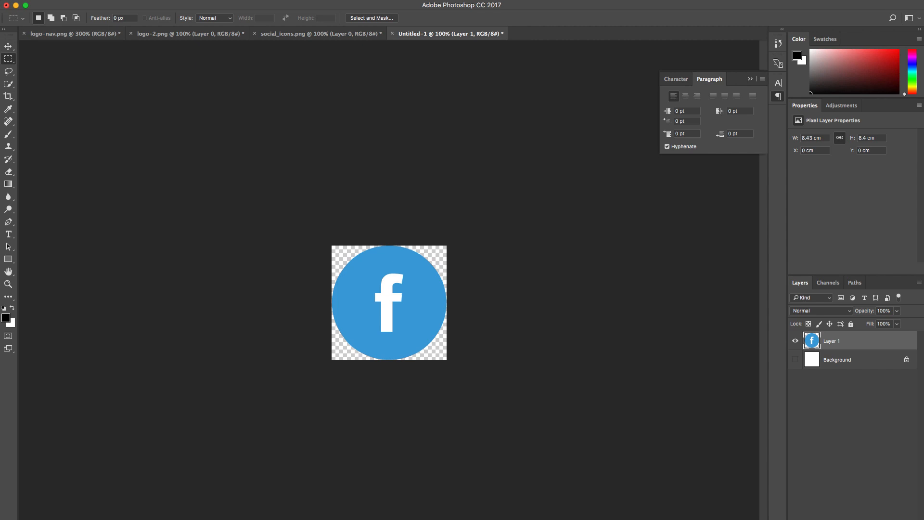
Step: Save the Facebook icon as facebook.png in Downloads, with smallest compression and no interlacing
{"action": "left_click", "coordinate": [83, 1]}
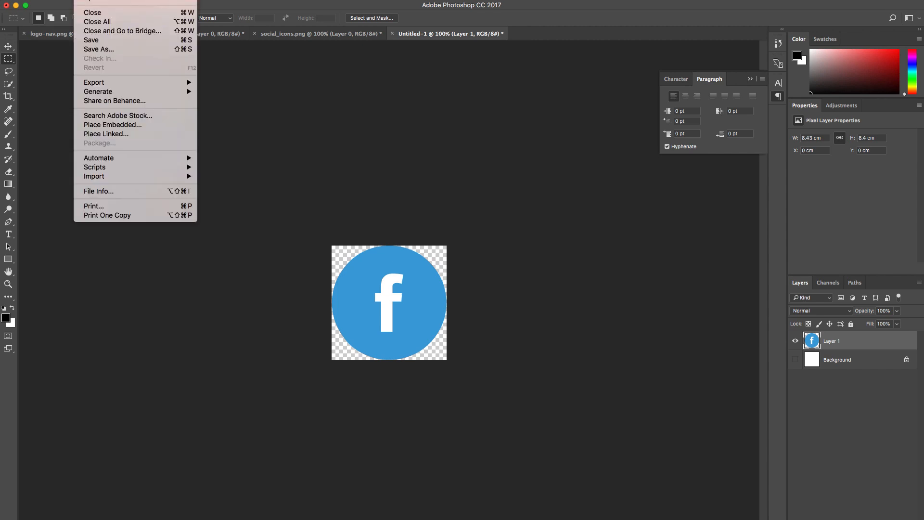
{"action": "left_click", "coordinate": [120, 49]}
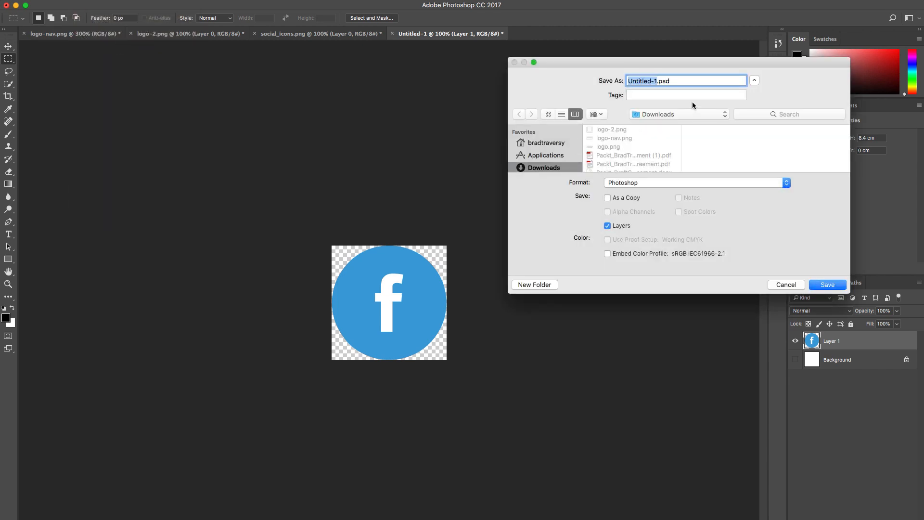
{"action": "type", "text": "facebook"}
{"action": "left_click", "coordinate": [787, 183]}
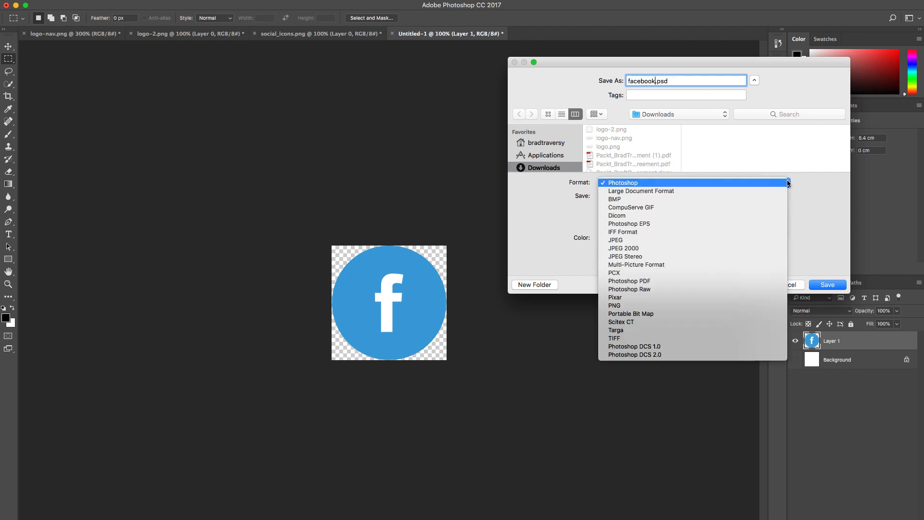
{"action": "left_click", "coordinate": [721, 305]}
{"action": "left_click", "coordinate": [826, 285]}
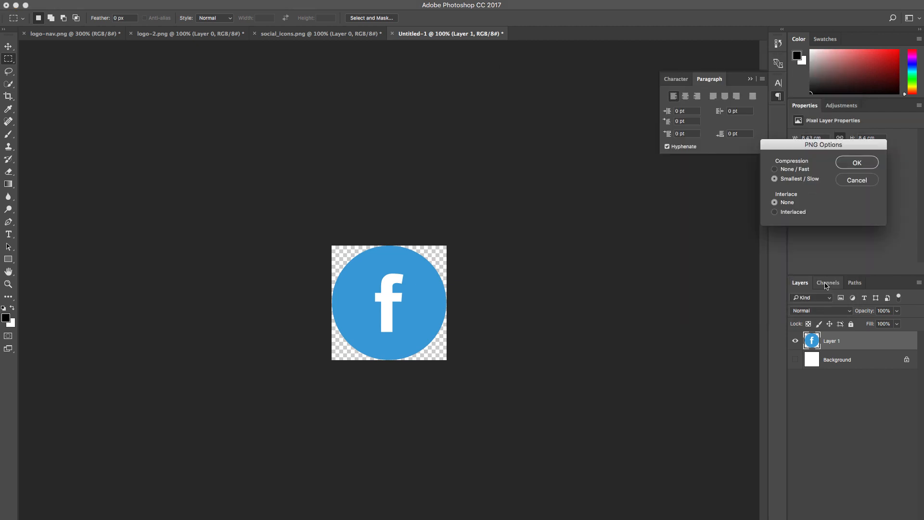
{"action": "left_click", "coordinate": [846, 167]}
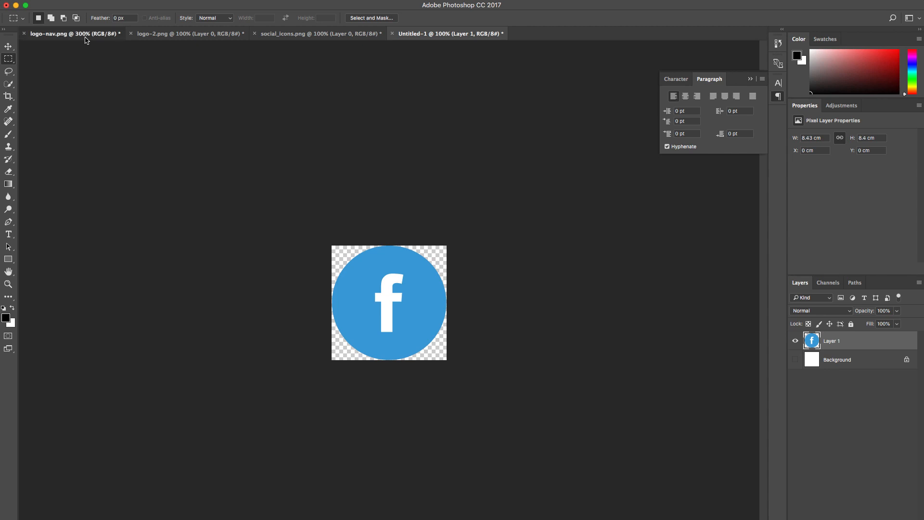
Step: Close the logo-nav.png and logo-2.png documents without saving their changes
{"action": "left_click", "coordinate": [85, 40]}
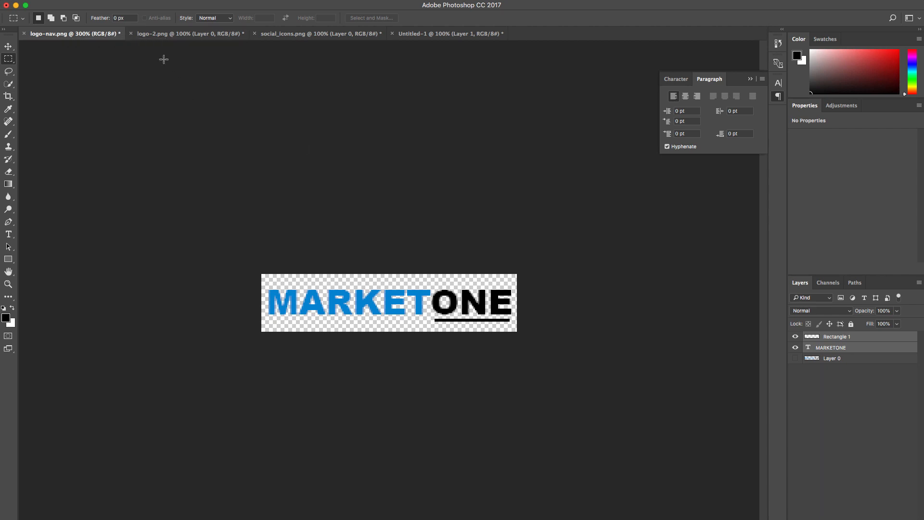
{"action": "left_click", "coordinate": [24, 33]}
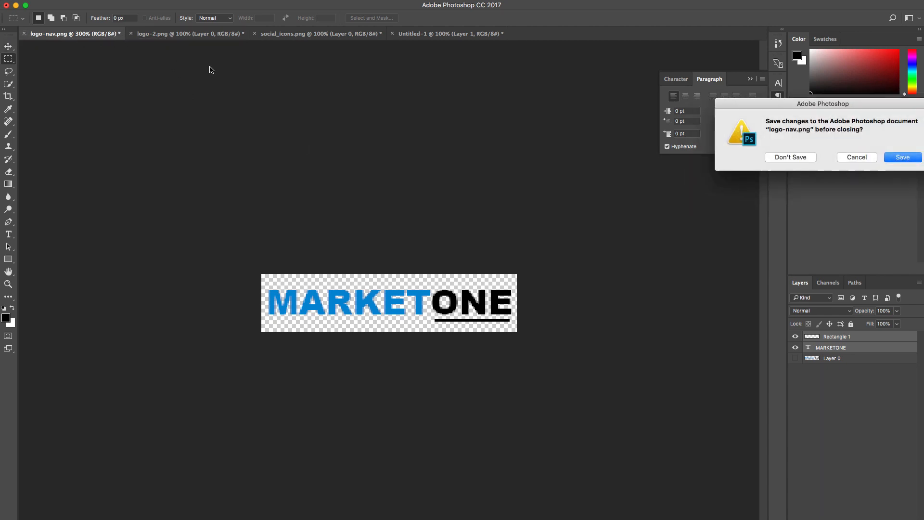
{"action": "left_click", "coordinate": [798, 158]}
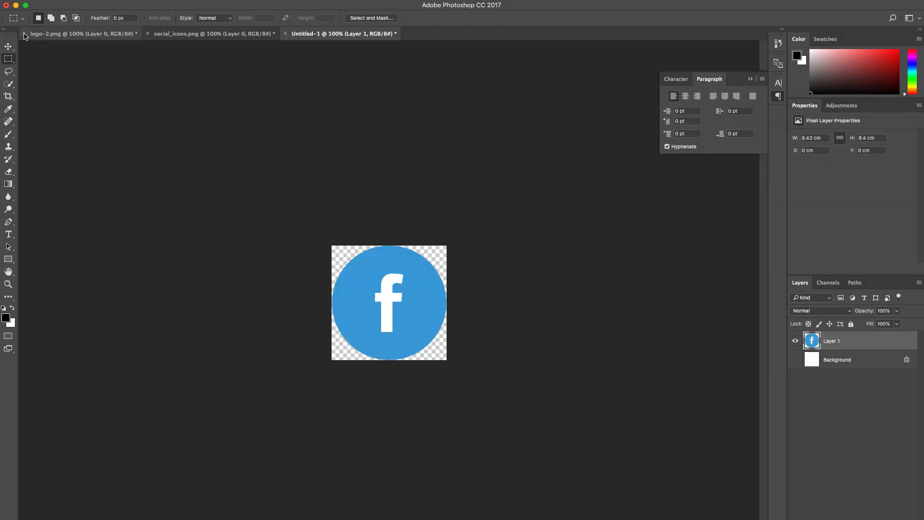
{"action": "left_click", "coordinate": [24, 34]}
{"action": "left_click", "coordinate": [795, 158]}
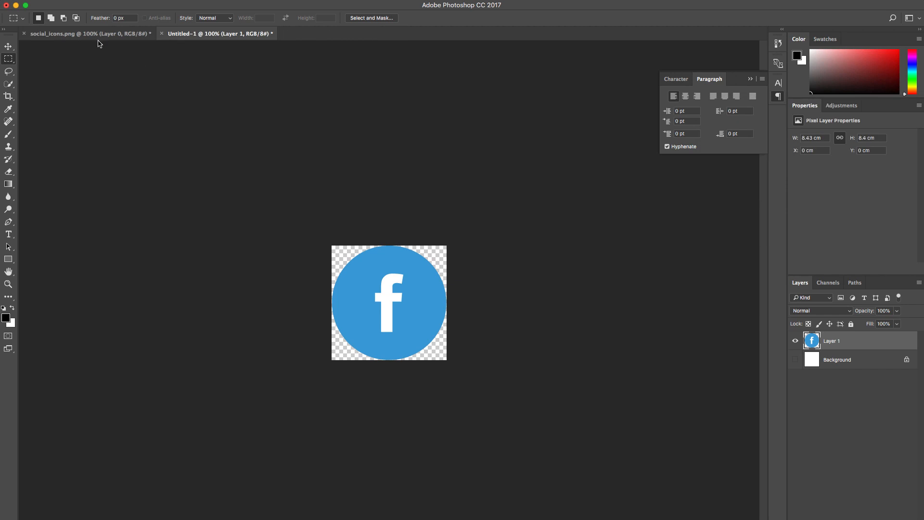
Step: Copy the Twitter icon from social_icons.png into the Untitled-1 document and hide the Facebook icon layer
{"action": "left_click", "coordinate": [96, 35]}
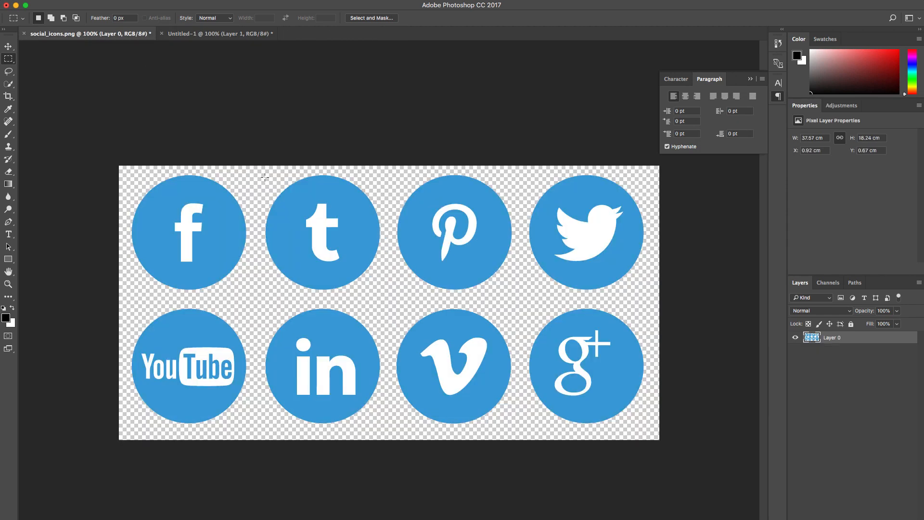
{"action": "left_click_drag", "start_coordinate": [257, 172], "coordinate": [327, 266]}
{"action": "left_click", "coordinate": [557, 225]}
{"action": "left_click_drag", "start_coordinate": [526, 171], "coordinate": [649, 296]}
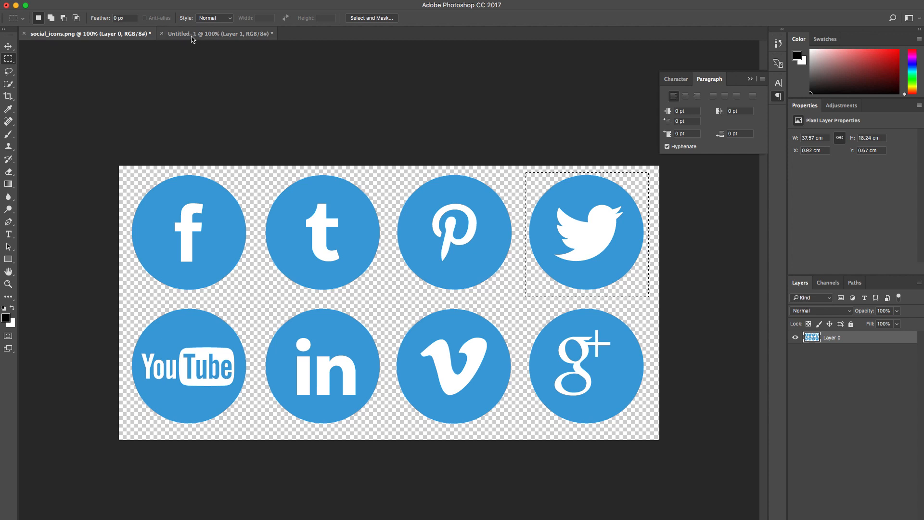
{"action": "left_click", "coordinate": [201, 36]}
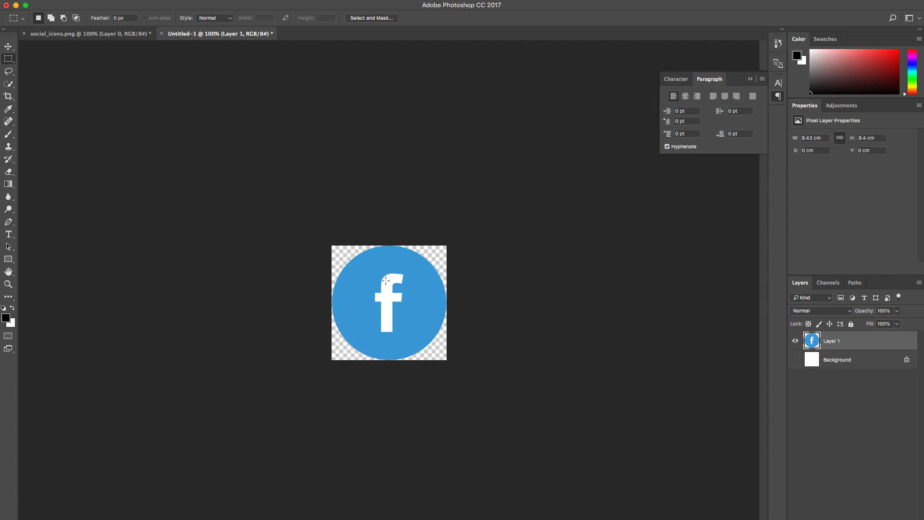
{"action": "key", "text": "super+v"}
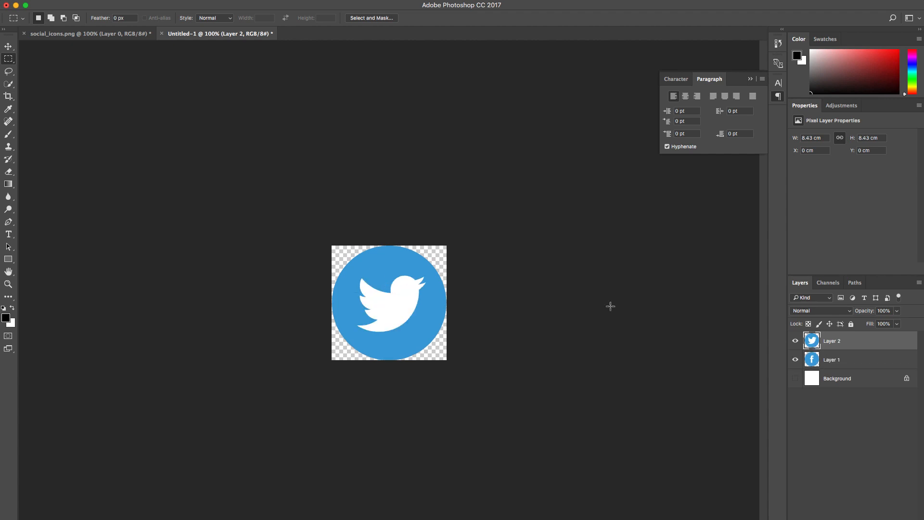
{"action": "left_click", "coordinate": [795, 360]}
Step: Save the Twitter icon as a PNG named twitter in Downloads, with smallest compression and no interlacing
{"action": "left_click", "coordinate": [87, 5]}
{"action": "left_click", "coordinate": [96, 57]}
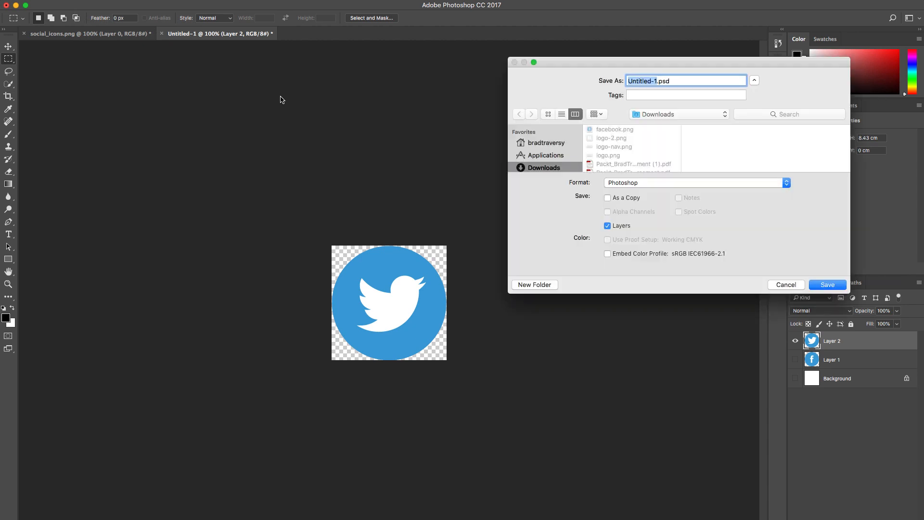
{"action": "type", "text": "twitter"}
{"action": "left_click", "coordinate": [780, 186]}
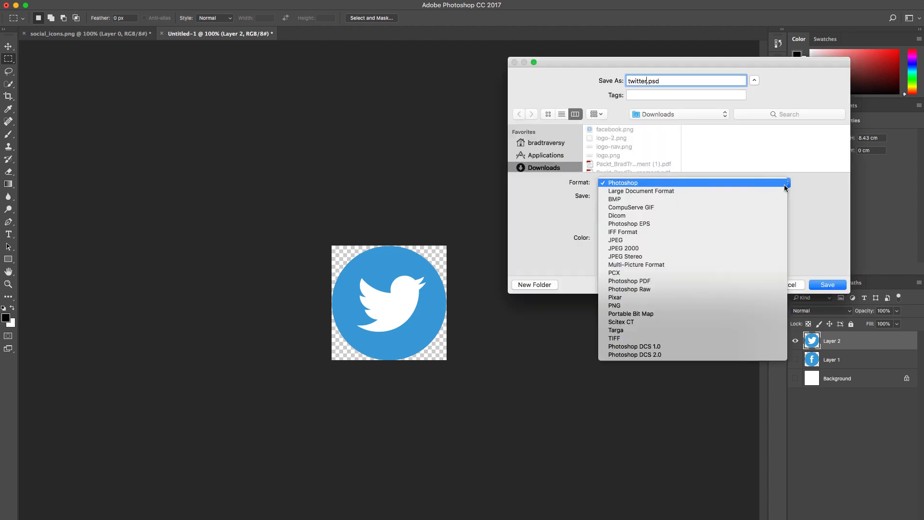
{"action": "left_click", "coordinate": [675, 305]}
{"action": "left_click", "coordinate": [824, 285]}
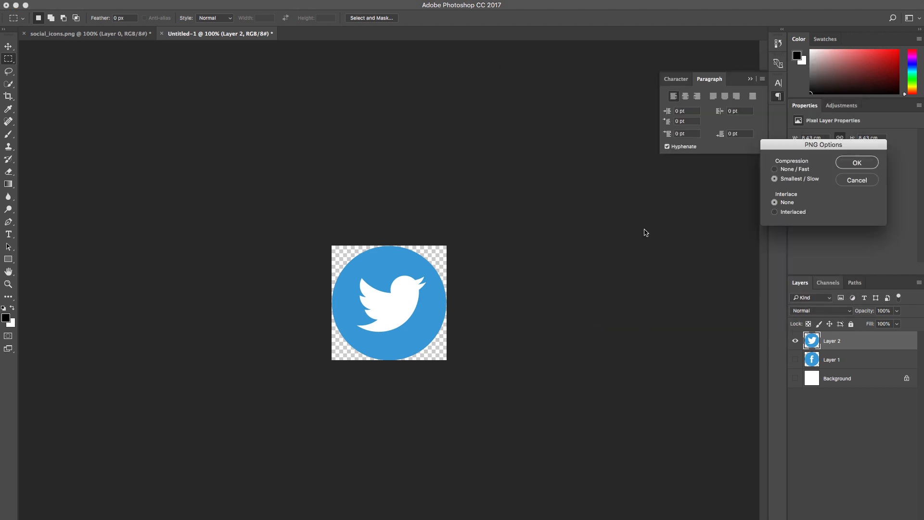
{"action": "left_click", "coordinate": [862, 161]}
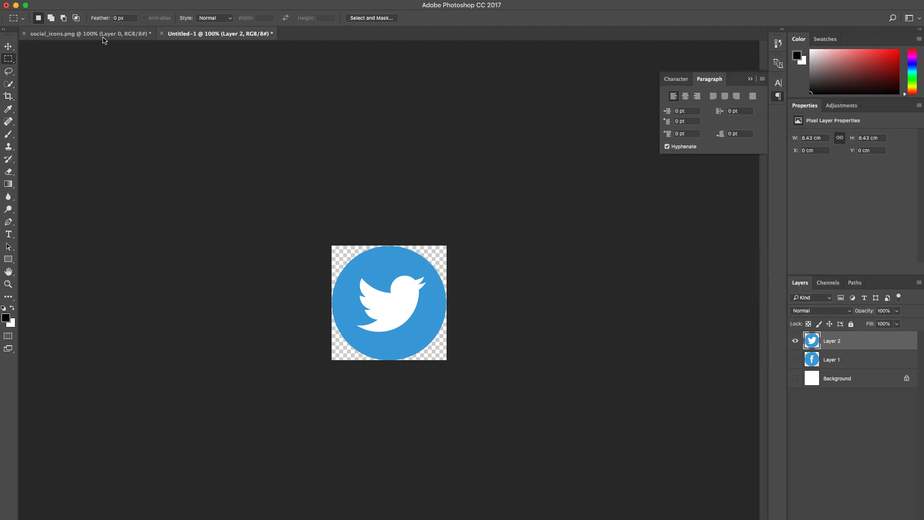
Step: Copy the YouTube icon from social_icons.png into the Untitled-1 document and hide the Twitter icon layer
{"action": "left_click", "coordinate": [103, 38]}
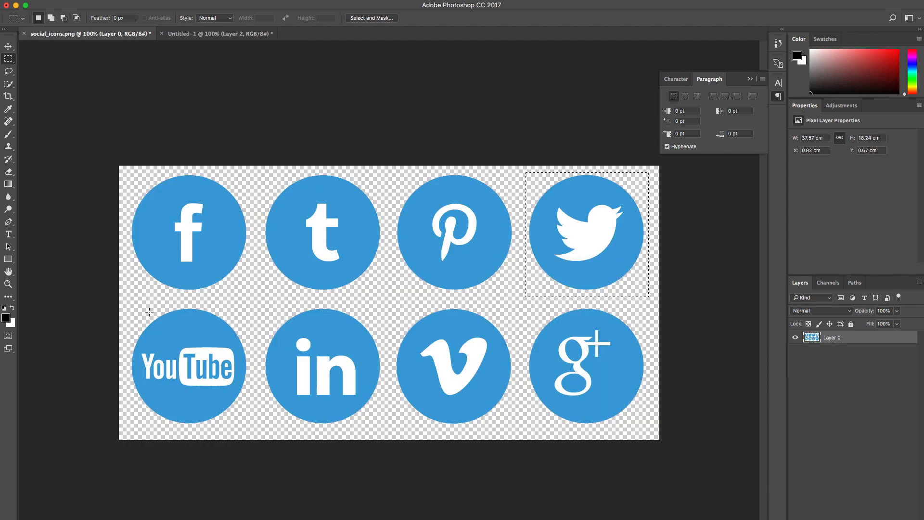
{"action": "left_click_drag", "start_coordinate": [129, 303], "coordinate": [253, 431]}
{"action": "key", "text": "cmd+c"}
{"action": "left_click", "coordinate": [193, 34]}
{"action": "key", "text": "cmd+v"}
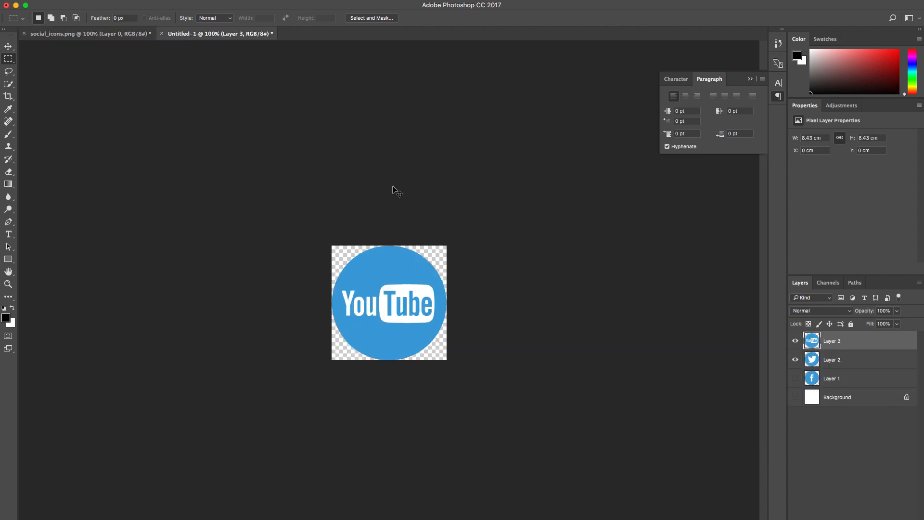
{"action": "left_click", "coordinate": [797, 360]}
Step: Save the YouTube icon as a PNG named youtube in Downloads, with smallest compression and no interlacing
{"action": "left_click", "coordinate": [82, 4]}
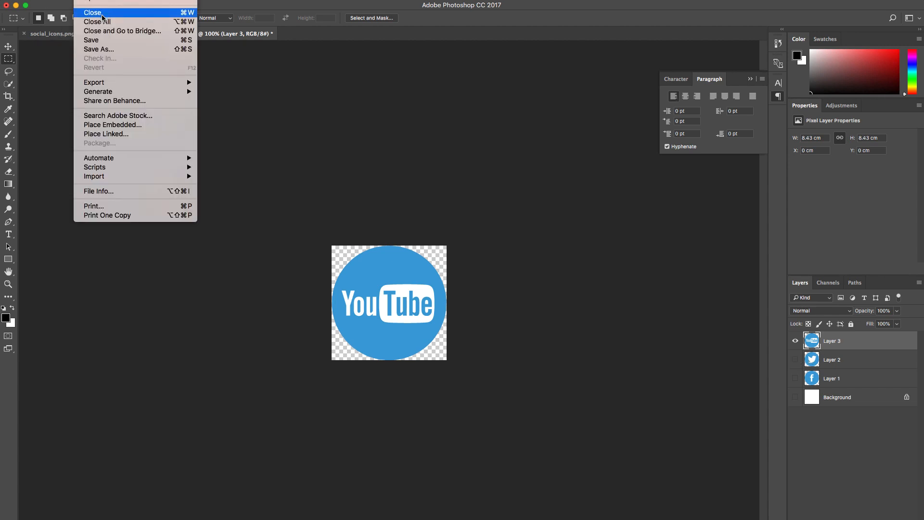
{"action": "left_click", "coordinate": [94, 50]}
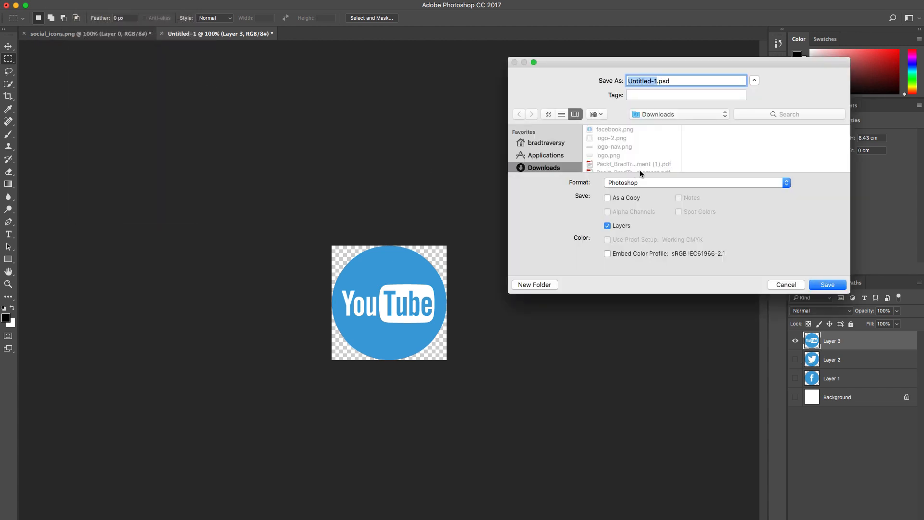
{"action": "left_click", "coordinate": [787, 185]}
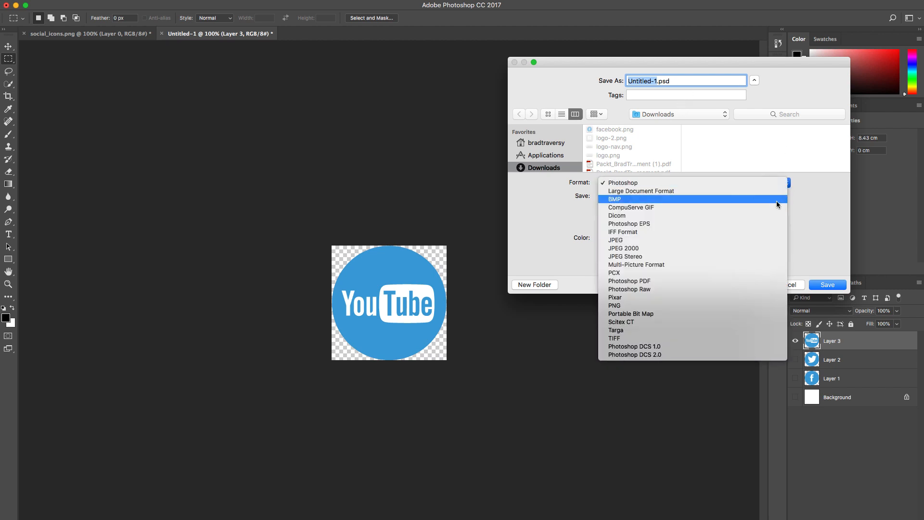
{"action": "left_click", "coordinate": [731, 309]}
{"action": "type", "text": "youtube.png"}
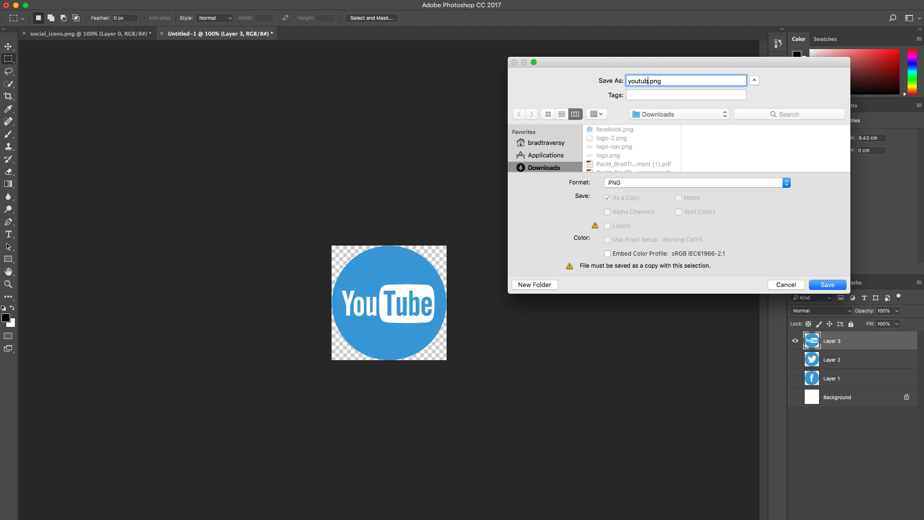
{"action": "left_click", "coordinate": [826, 286]}
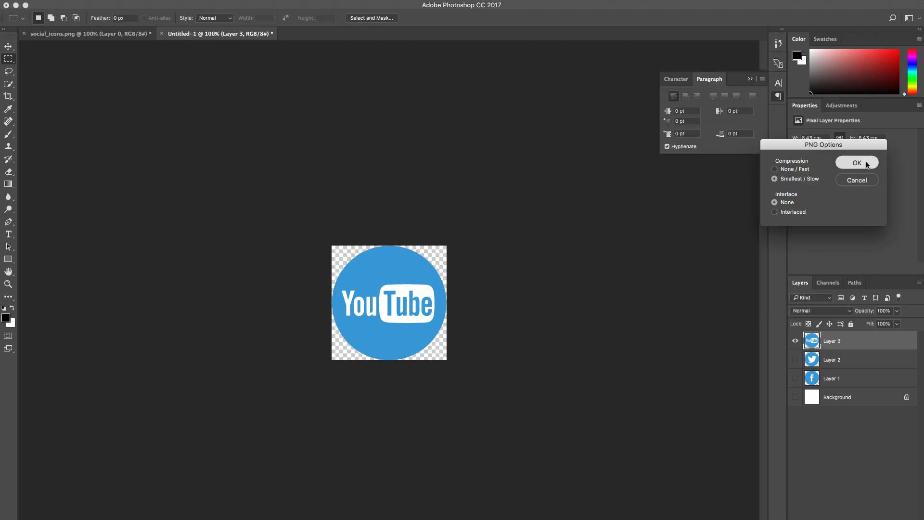
{"action": "left_click", "coordinate": [867, 163]}
Step: Copy the LinkedIn icon from social_icons.png into the Untitled-1 document and hide the YouTube icon layer
{"action": "left_click", "coordinate": [48, 31]}
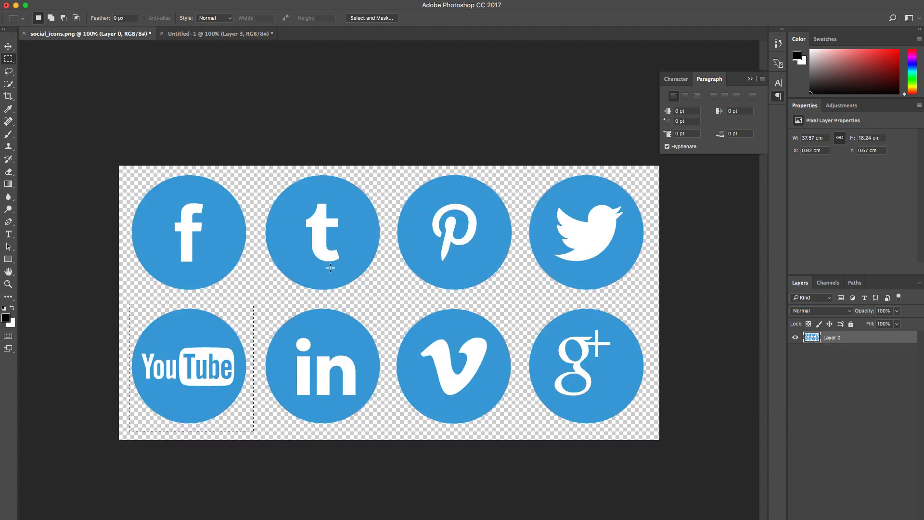
{"action": "left_click_drag", "start_coordinate": [263, 308], "coordinate": [387, 429]}
{"action": "left_click", "coordinate": [175, 34]}
{"action": "key", "text": "ctrl+v"}
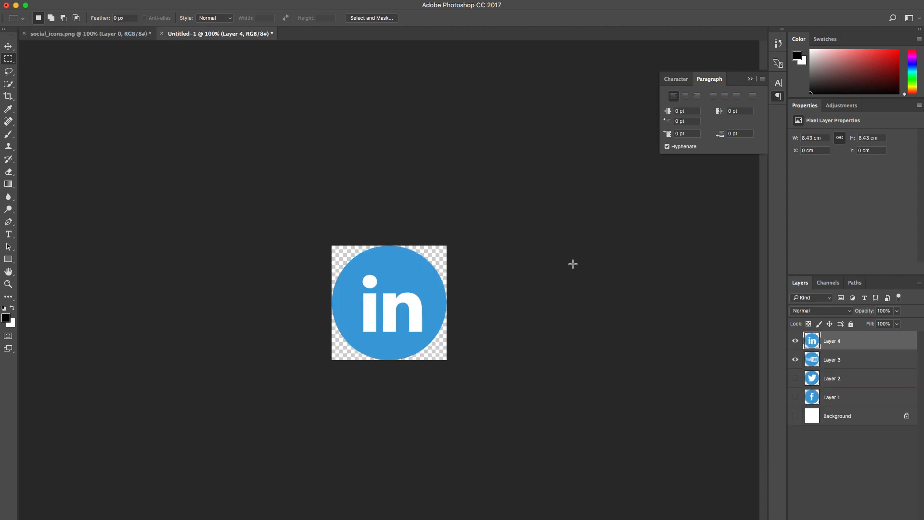
{"action": "left_click", "coordinate": [795, 361]}
Step: Save the LinkedIn icon as a PNG named linkedin in Downloads, keeping the default PNG options
{"action": "left_click", "coordinate": [79, 0]}
{"action": "left_click", "coordinate": [112, 54]}
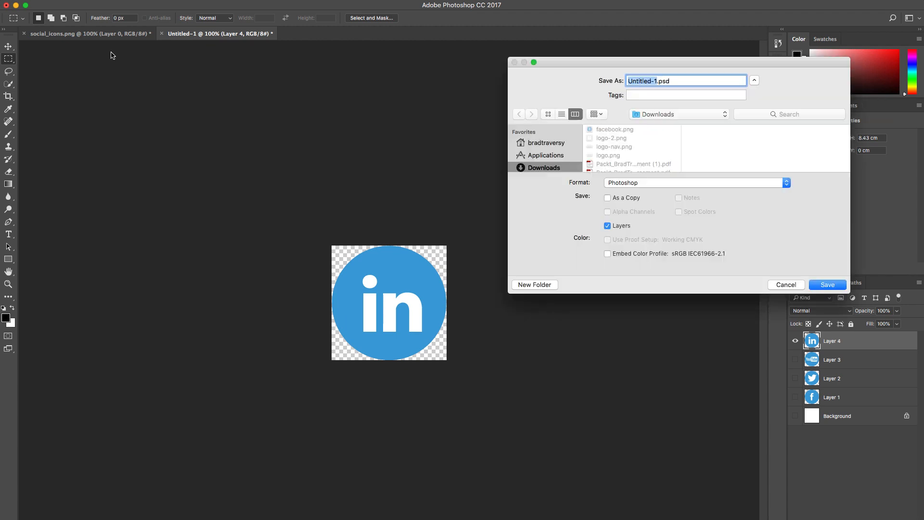
{"action": "type", "text": "linkedin"}
{"action": "left_click", "coordinate": [786, 183]}
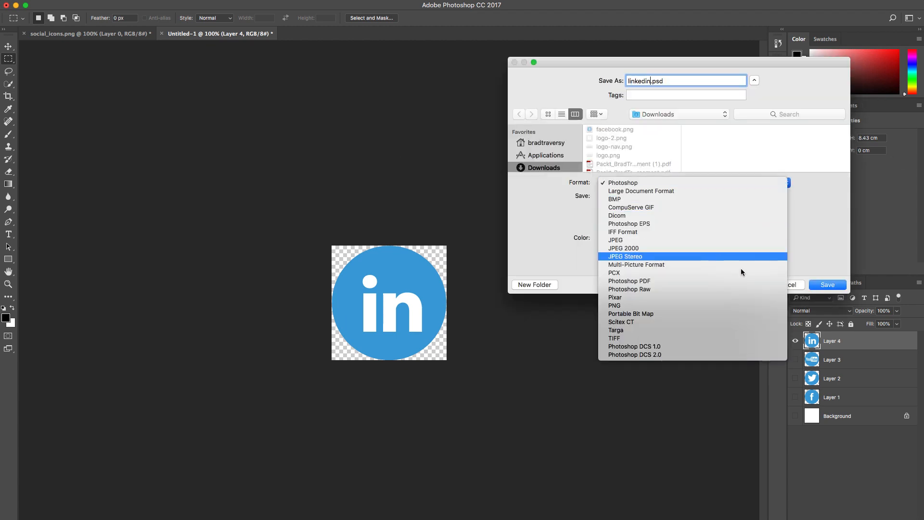
{"action": "left_click", "coordinate": [730, 306]}
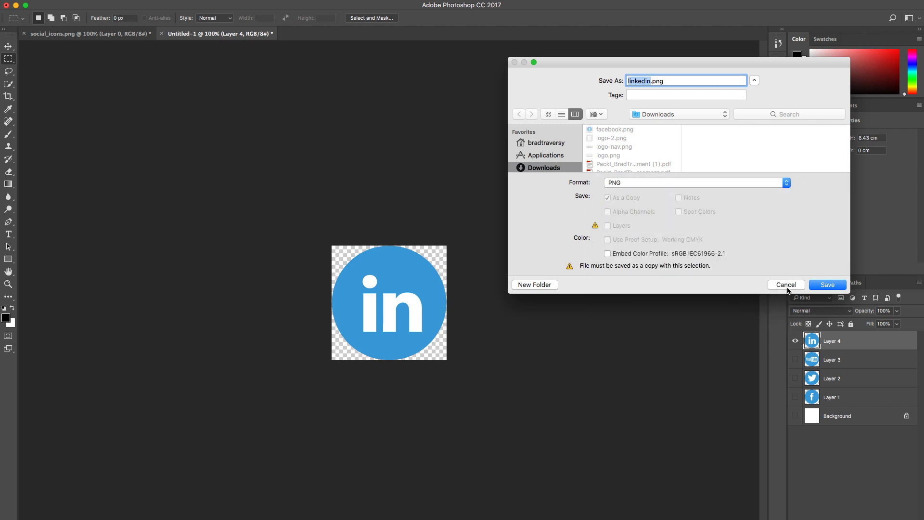
{"action": "left_click", "coordinate": [817, 287]}
{"action": "left_click", "coordinate": [857, 163]}
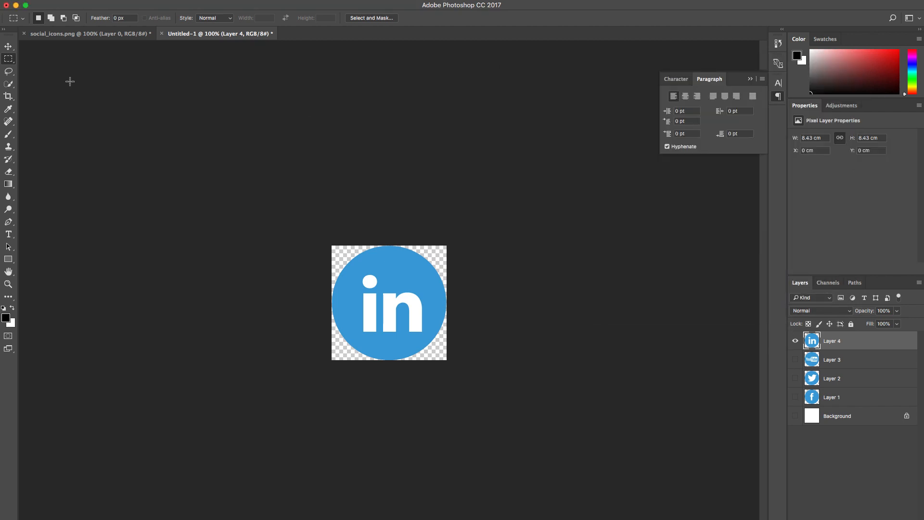
Step: Copy the Google+ icon from social_icons.png into the Untitled-1 document and hide the LinkedIn icon layer
{"action": "left_click", "coordinate": [73, 34]}
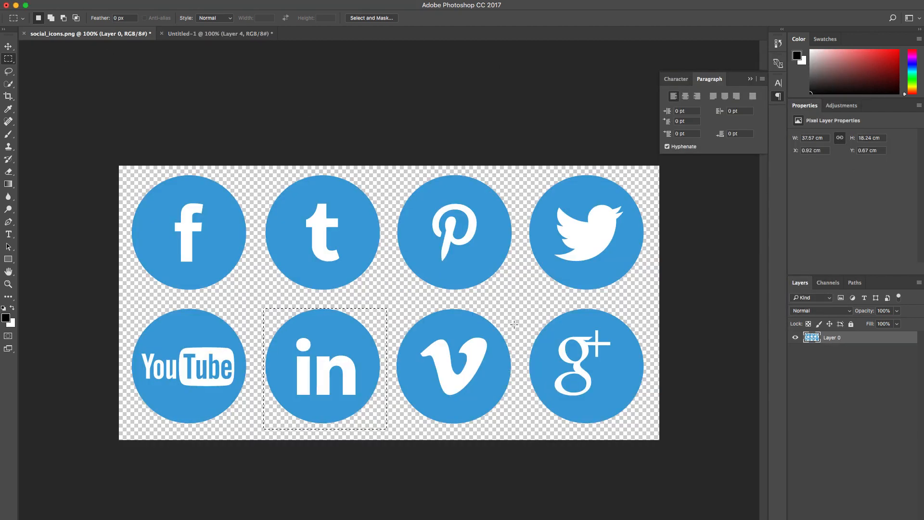
{"action": "left_click_drag", "start_coordinate": [525, 308], "coordinate": [650, 433]}
{"action": "left_click", "coordinate": [236, 35]}
{"action": "key", "text": "super+v"}
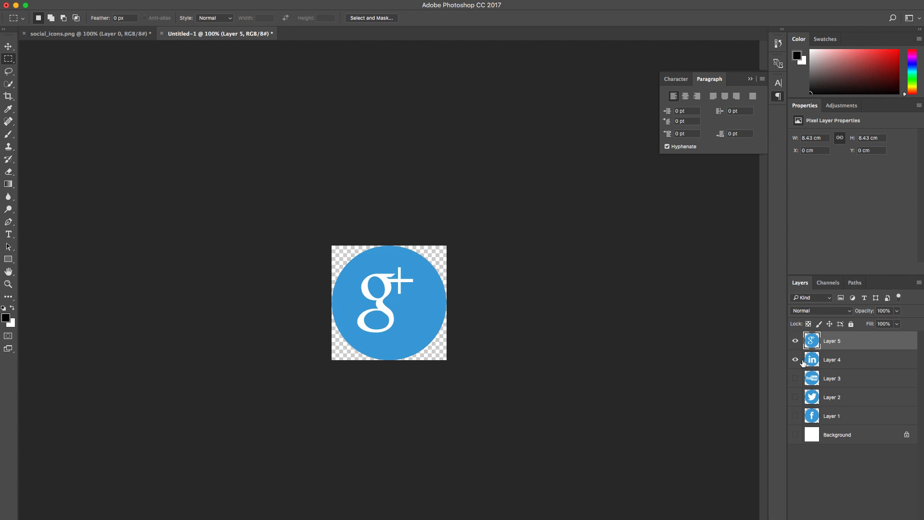
{"action": "left_click", "coordinate": [795, 359]}
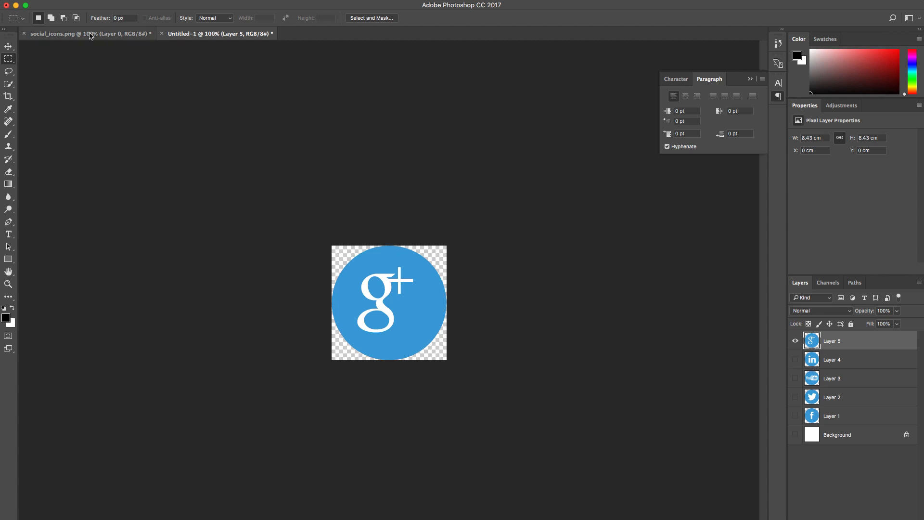
Step: Save the Google+ icon as a PNG named google in Downloads, with smallest compression and no interlacing
{"action": "left_click", "coordinate": [85, 0]}
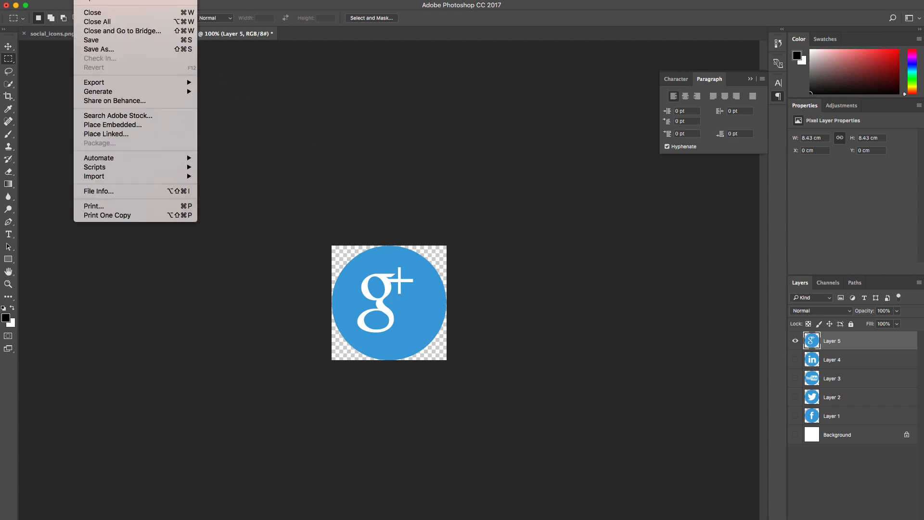
{"action": "left_click", "coordinate": [110, 49]}
{"action": "type", "text": "google.psd"}
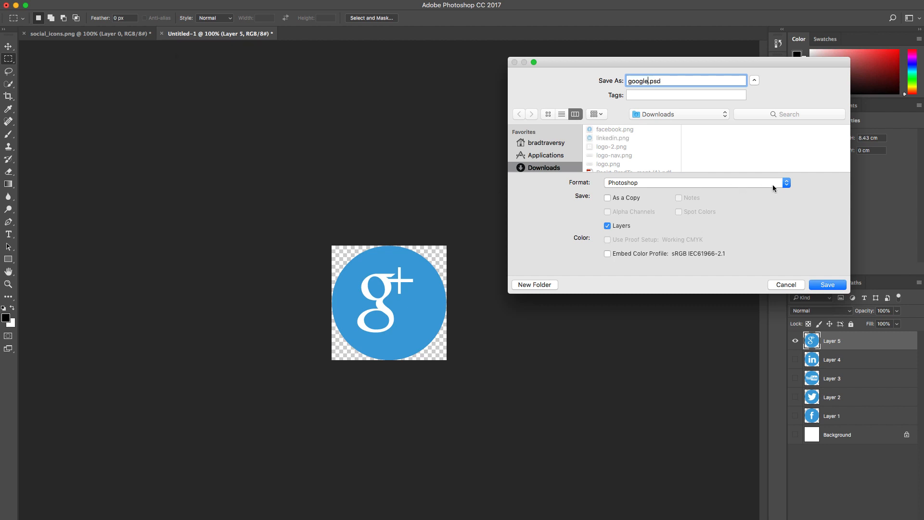
{"action": "left_click", "coordinate": [774, 188]}
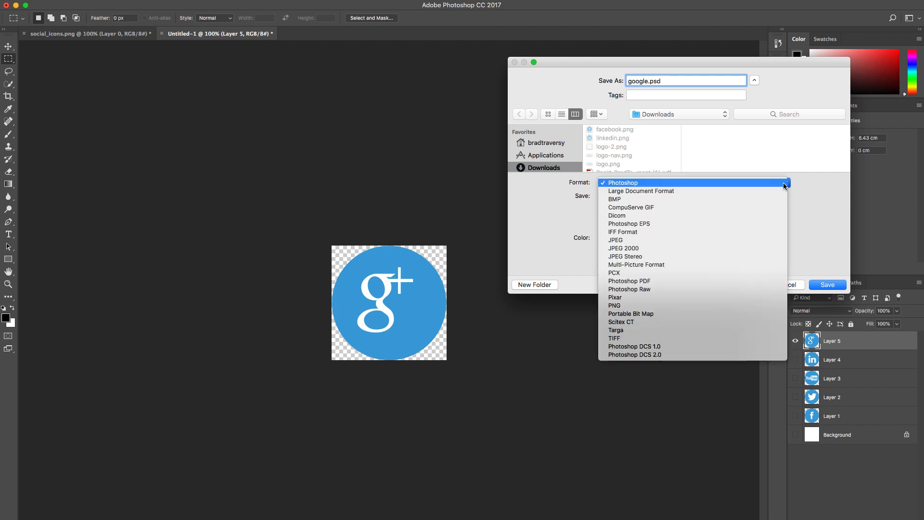
{"action": "left_click", "coordinate": [667, 305]}
{"action": "left_click", "coordinate": [826, 285]}
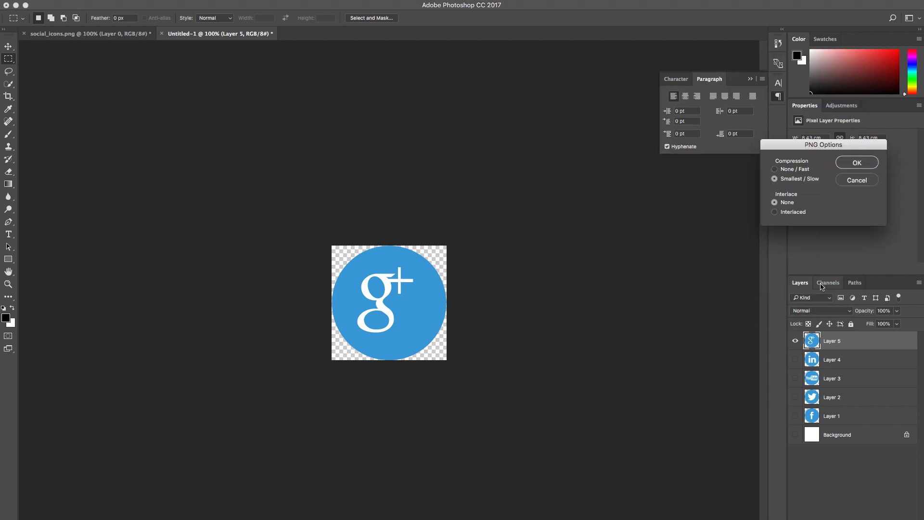
{"action": "left_click", "coordinate": [853, 163]}
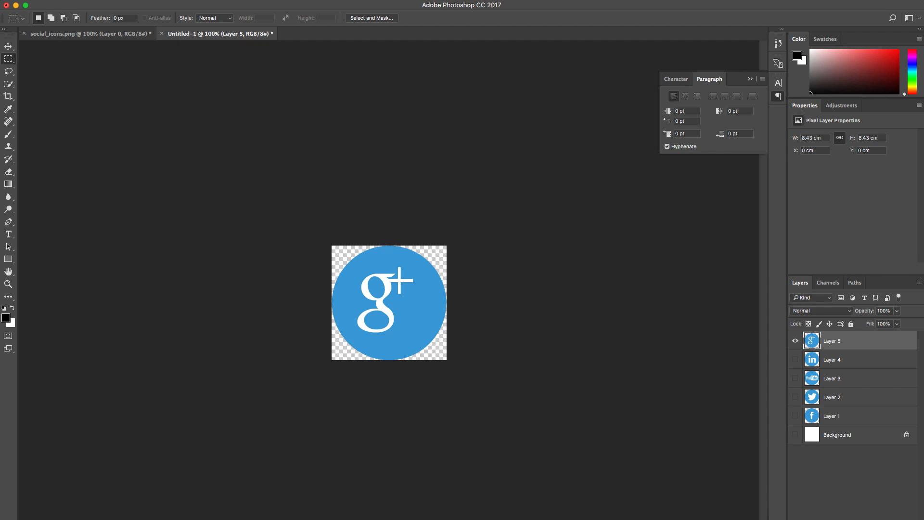
Step: Switch to Chrome, close the Google image search and free themes pages, and return to the MarketOne customizer
{"action": "key", "text": "super+Tab"}
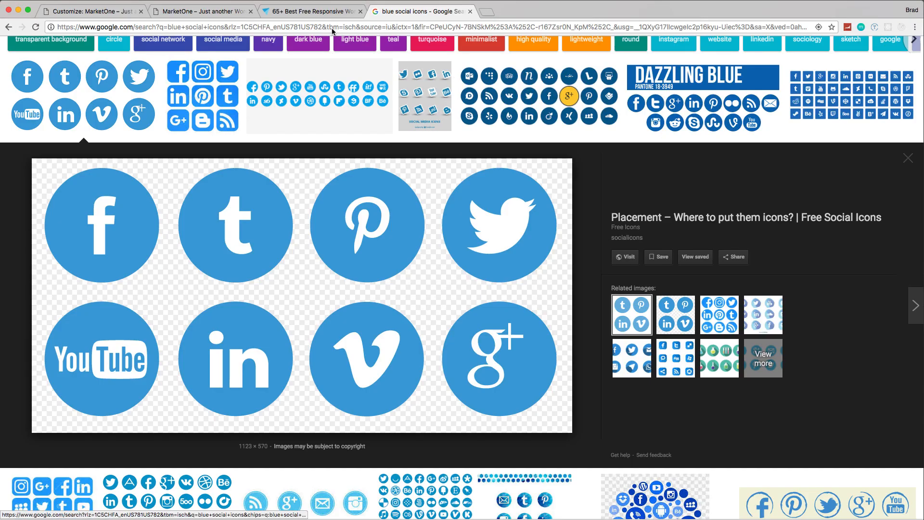
{"action": "left_click", "coordinate": [471, 11]}
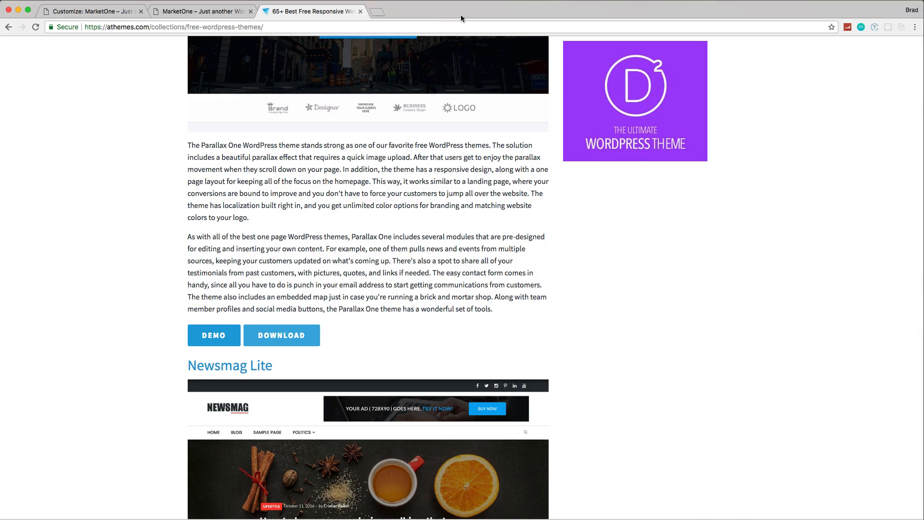
{"action": "left_click", "coordinate": [360, 11]}
{"action": "left_click", "coordinate": [101, 15]}
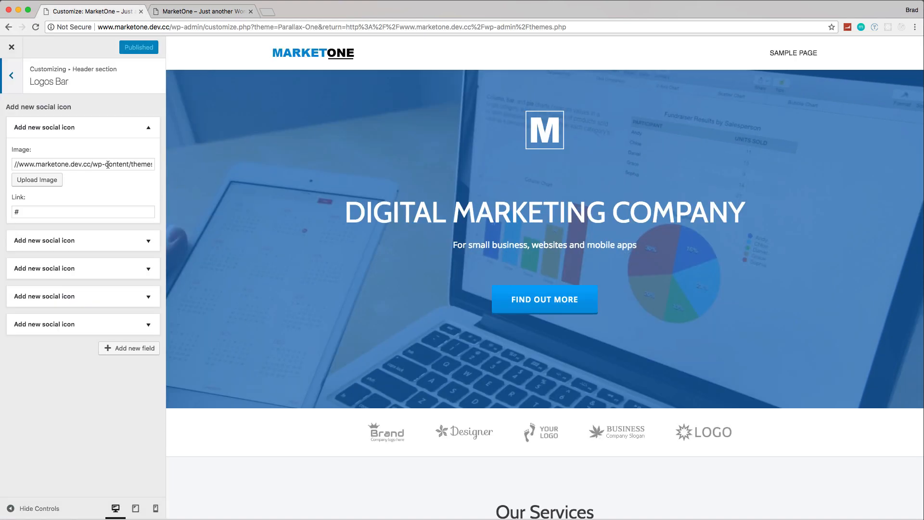
Step: From the first logos bar entry, upload facebook.png, google.png, linkedin.png, twitter.png and youtube.png from Downloads to the media library
{"action": "left_click", "coordinate": [38, 180]}
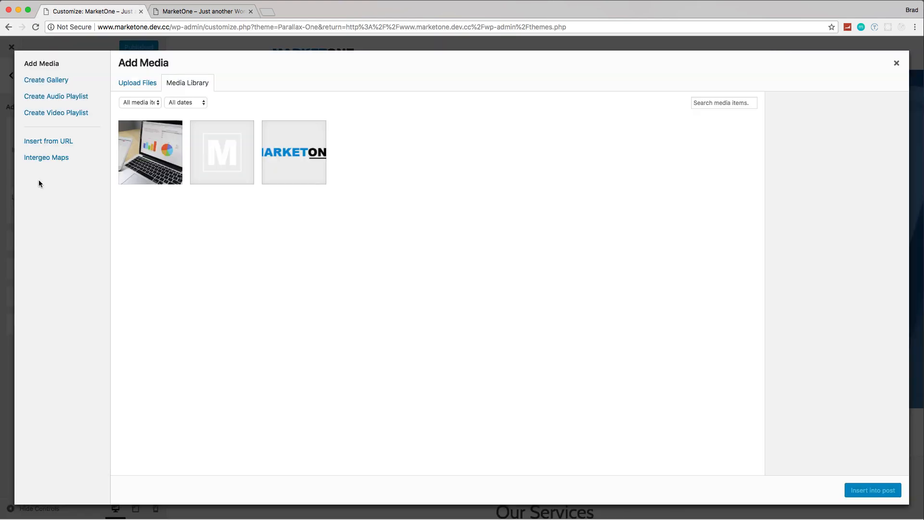
{"action": "left_click", "coordinate": [137, 86]}
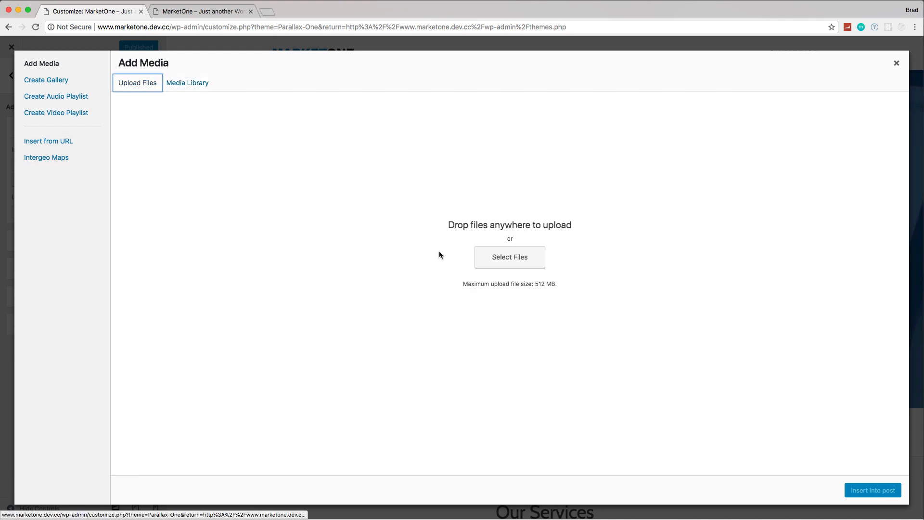
{"action": "left_click", "coordinate": [517, 261]}
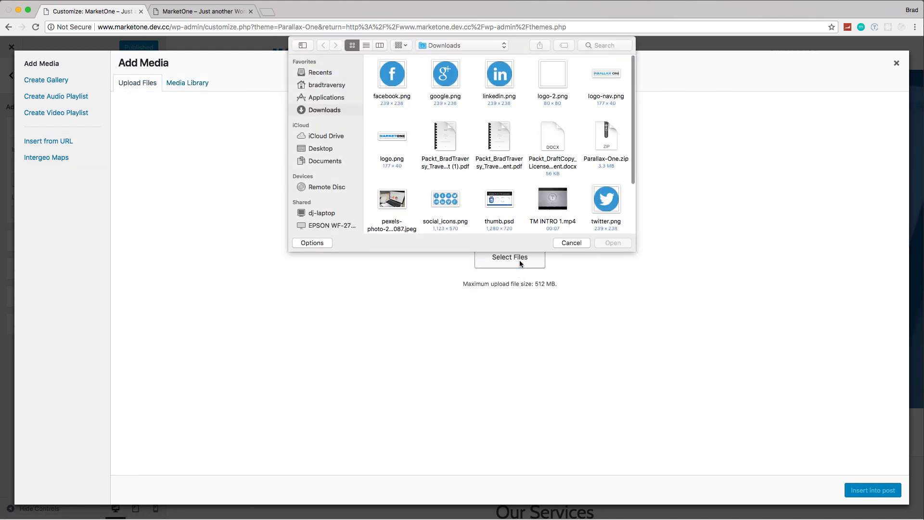
{"action": "left_click", "coordinate": [392, 76]}
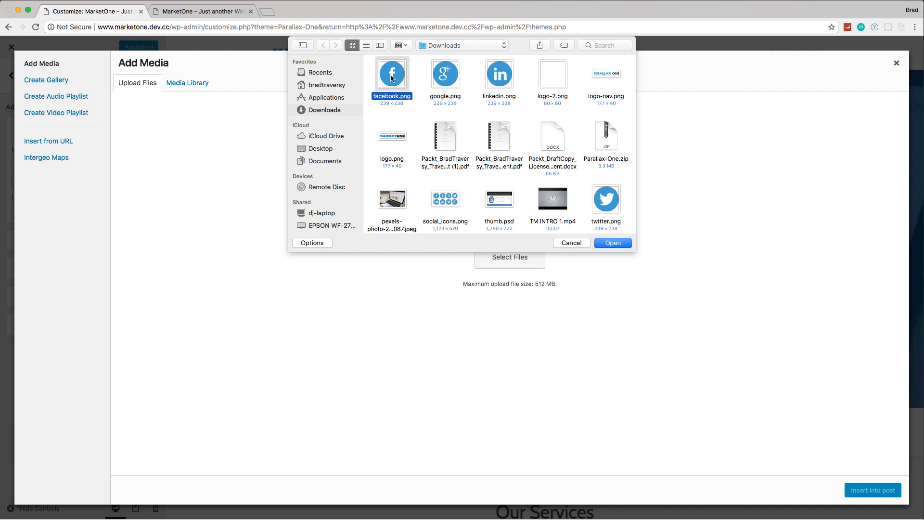
{"action": "left_click", "coordinate": [454, 77], "text": "super"}
{"action": "left_click", "coordinate": [496, 76], "text": "super"}
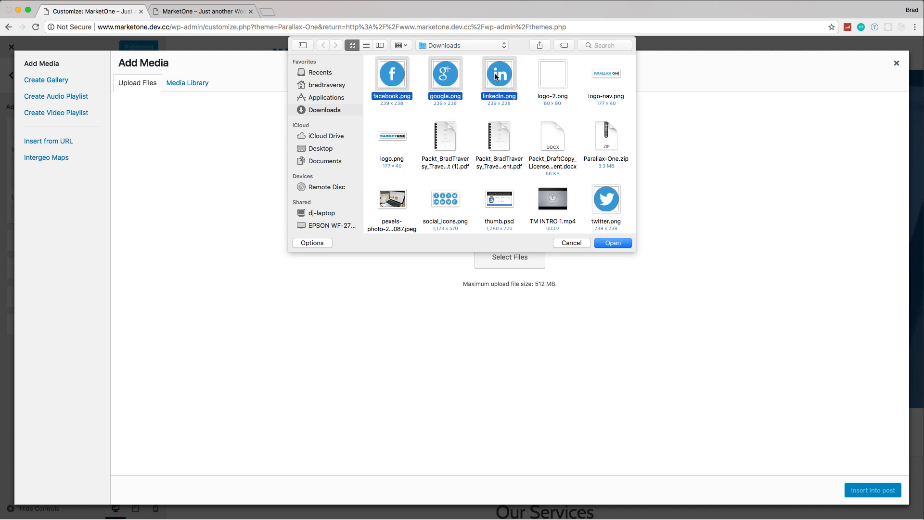
{"action": "left_click", "coordinate": [609, 200], "text": "super"}
{"action": "scroll", "coordinate": [600, 173], "scroll_direction": "down", "scroll_amount": 3}
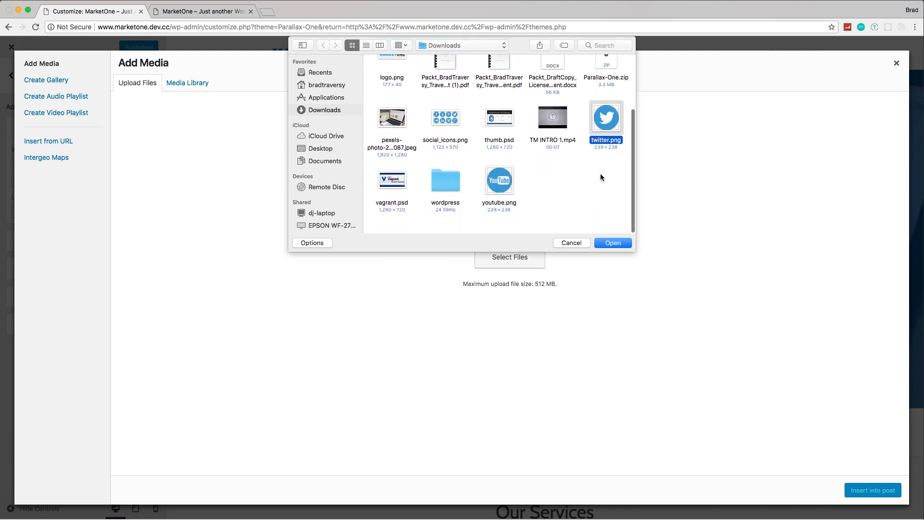
{"action": "left_click", "coordinate": [496, 190], "text": "super"}
{"action": "left_click", "coordinate": [610, 243]}
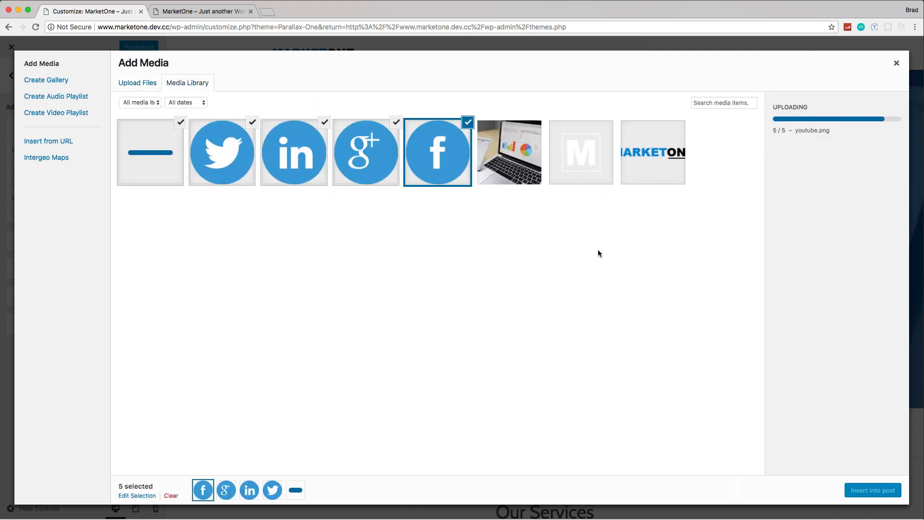
Step: Deselect every uploaded icon except the Facebook one and try to insert it as the first logos bar entry's image
{"action": "left_click", "coordinate": [181, 122]}
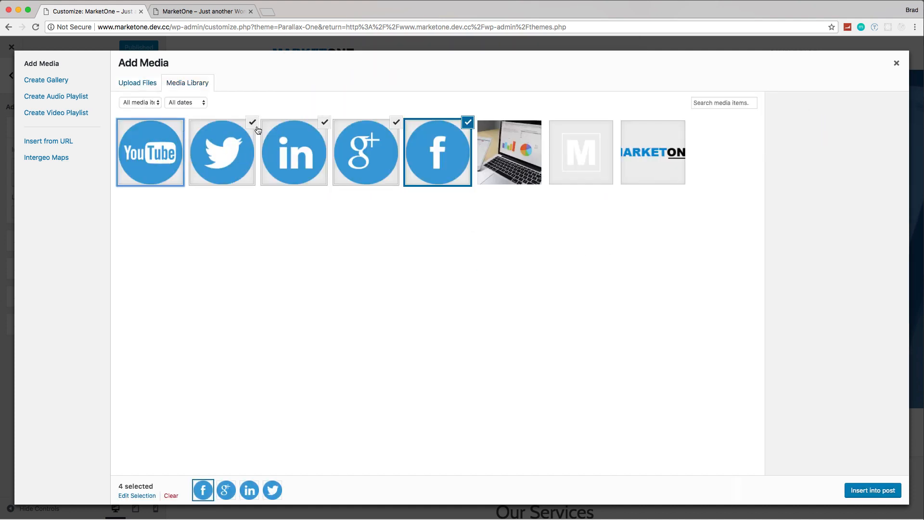
{"action": "left_click", "coordinate": [252, 122]}
{"action": "left_click", "coordinate": [326, 124]}
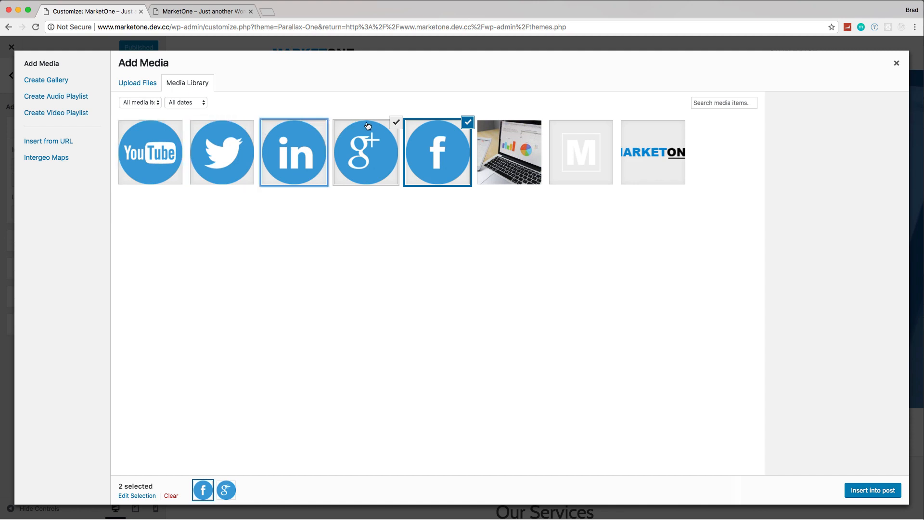
{"action": "left_click", "coordinate": [396, 123]}
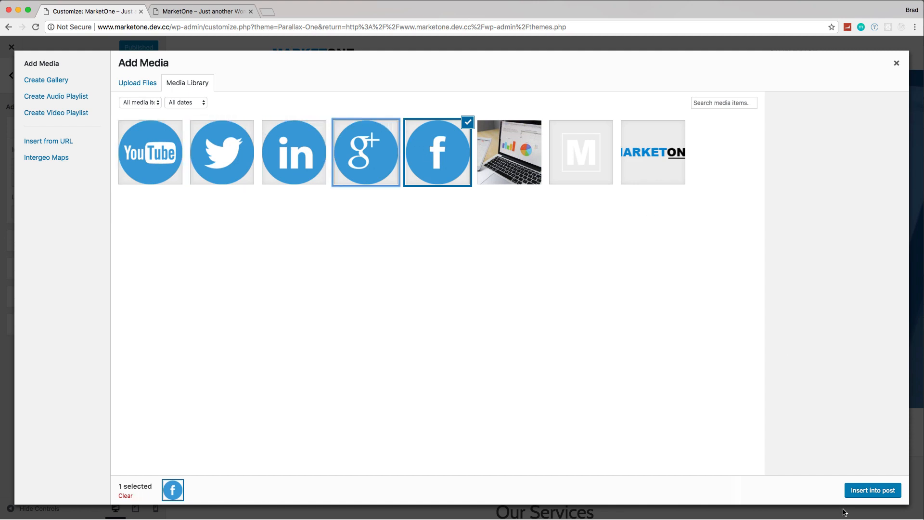
{"action": "left_click", "coordinate": [872, 492]}
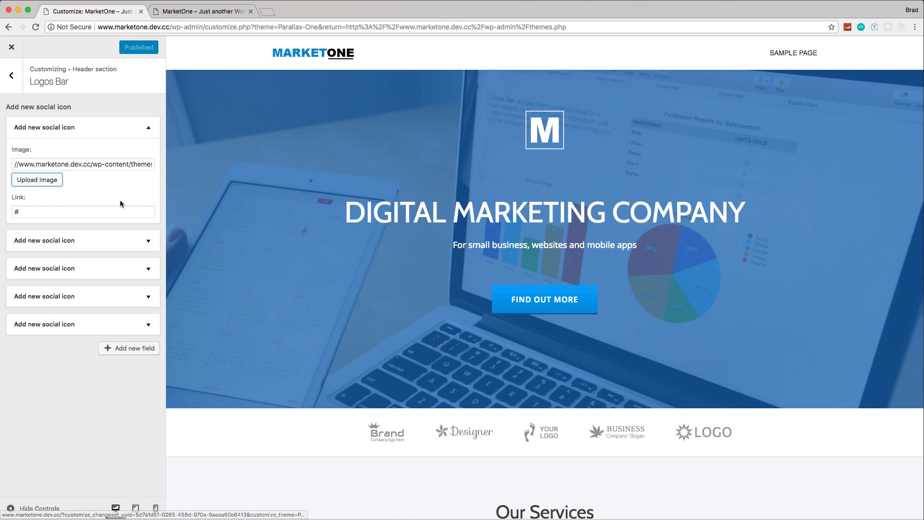
Step: Replace the first logos bar entry's image with the Facebook icon from the media library
{"action": "triple_click", "coordinate": [111, 165]}
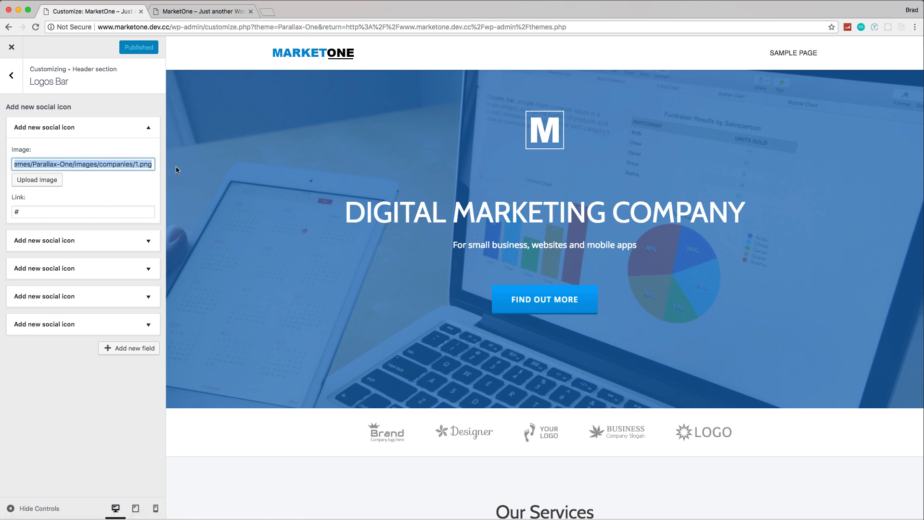
{"action": "left_click", "coordinate": [47, 181]}
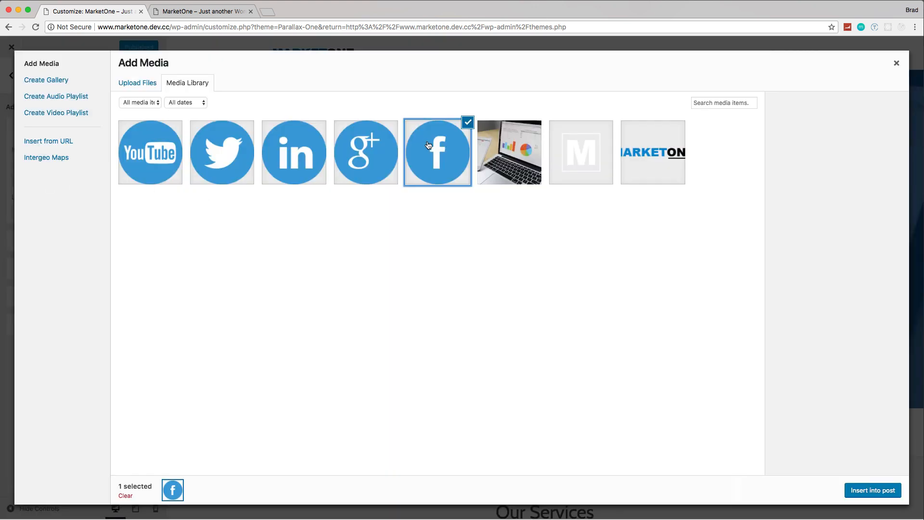
{"action": "left_click", "coordinate": [468, 122]}
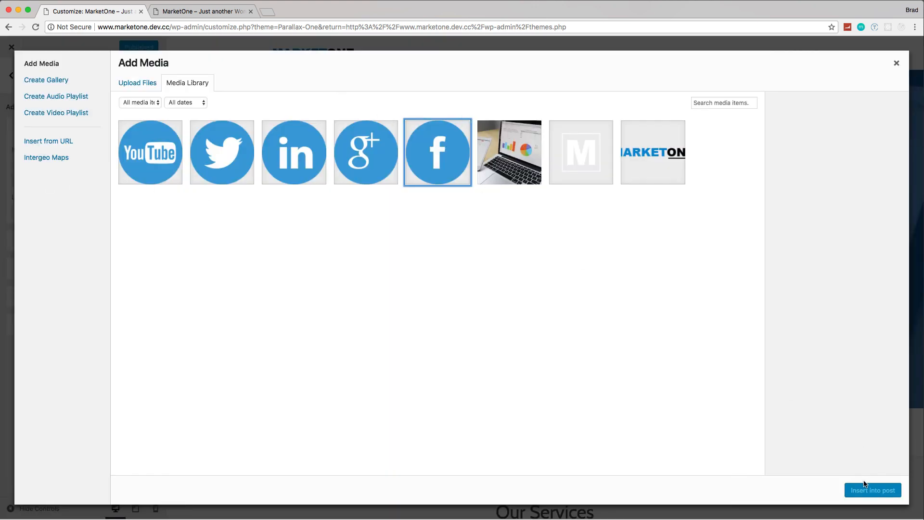
{"action": "left_click", "coordinate": [448, 145]}
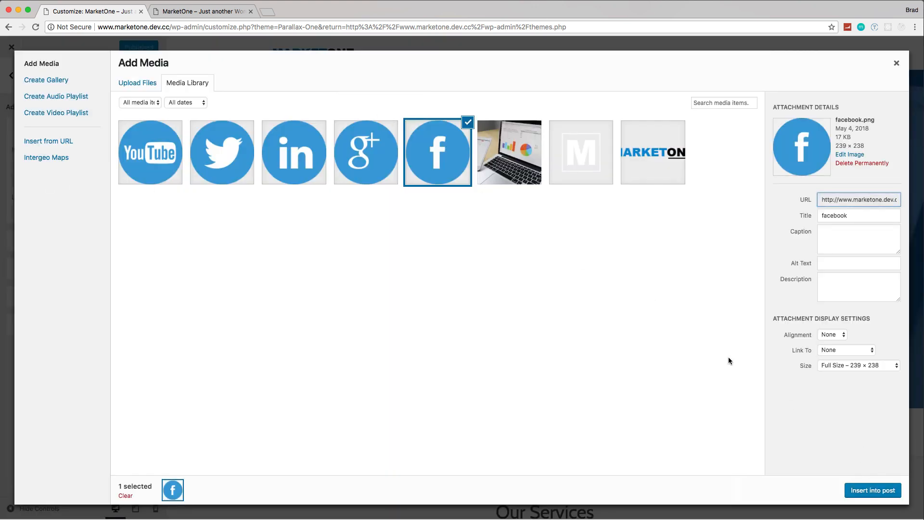
{"action": "left_click", "coordinate": [891, 496]}
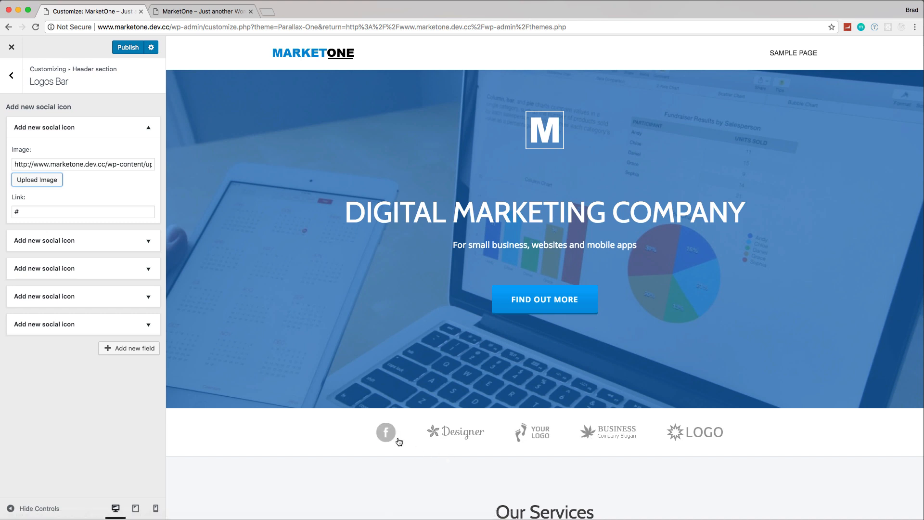
{"action": "key", "text": "Tab"}
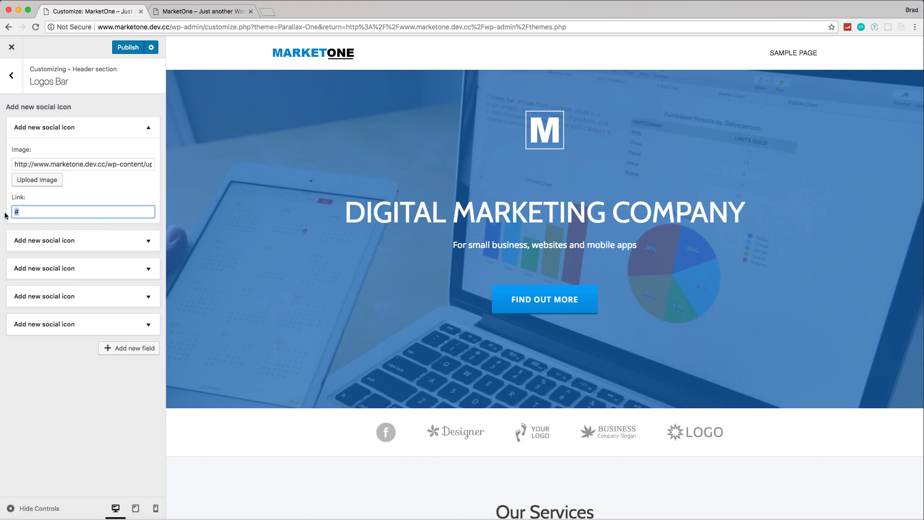
{"action": "type", "text": "http"}
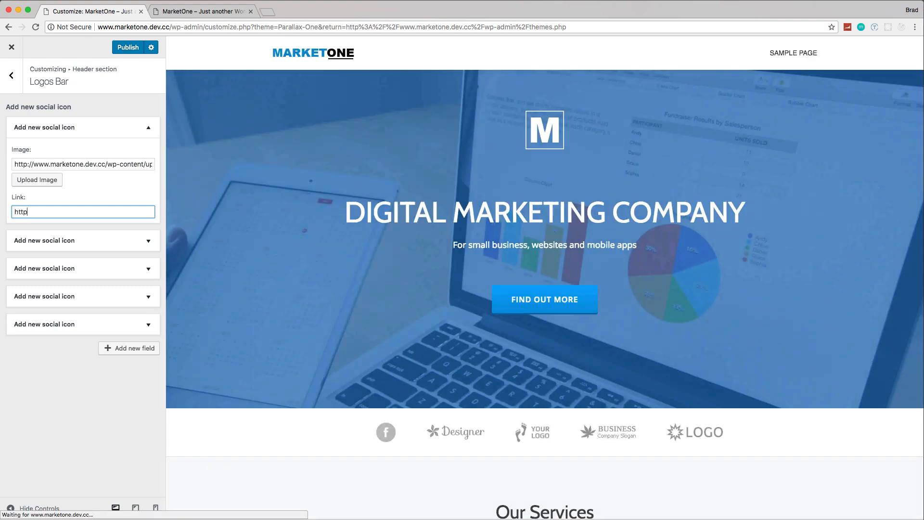
{"action": "type", "text": "://faceboio"}
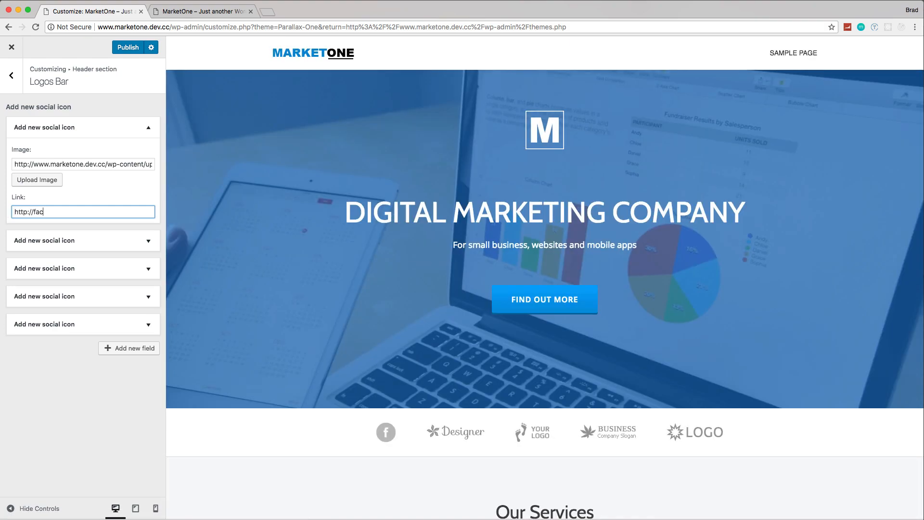
{"action": "key", "text": "BackSpace"}
{"action": "key", "text": "BackSpace"}
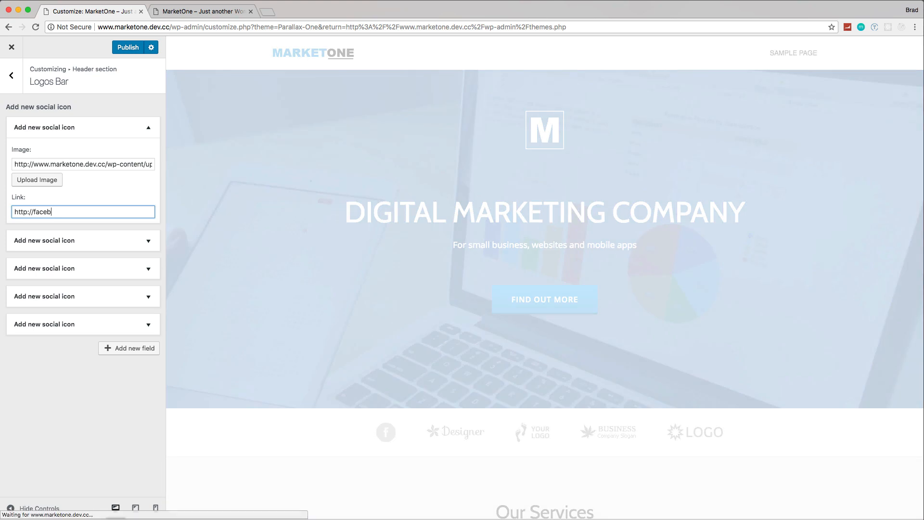
{"action": "type", "text": "ok.com"}
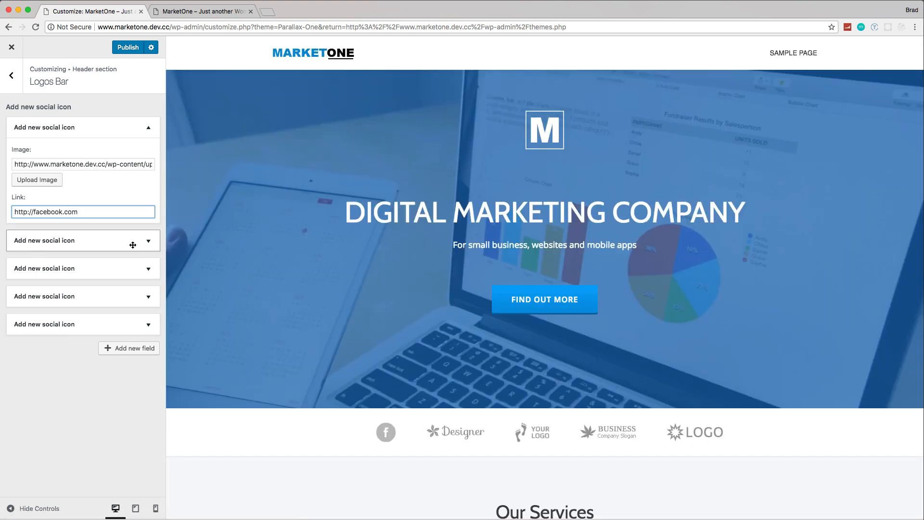
{"action": "left_click", "coordinate": [147, 241]}
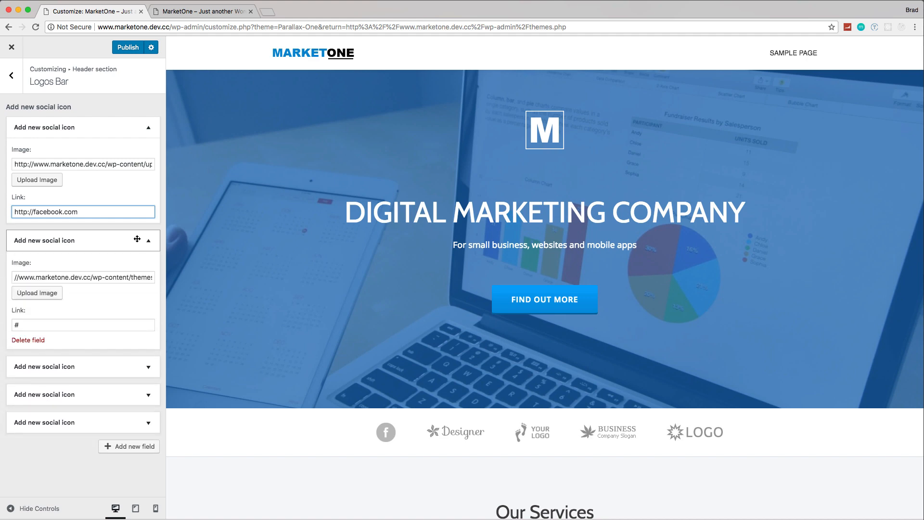
{"action": "left_click", "coordinate": [41, 295]}
{"action": "left_click", "coordinate": [220, 164]}
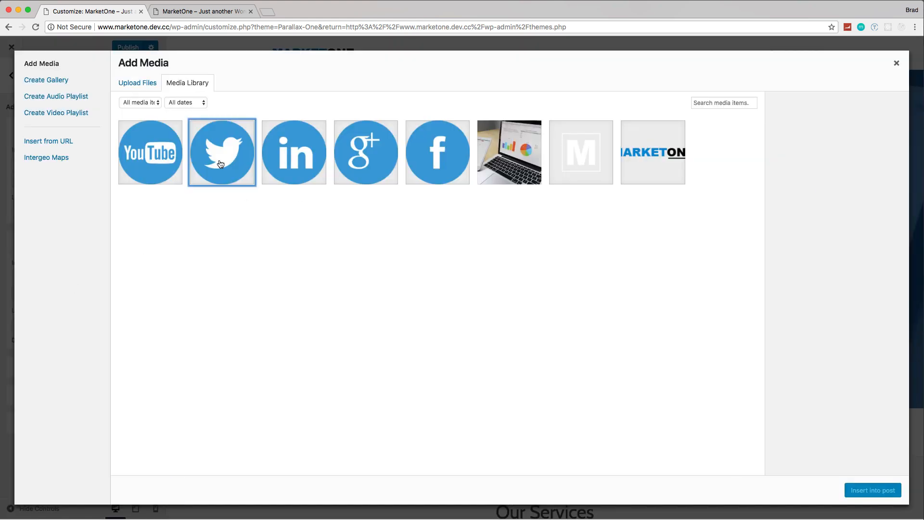
{"action": "left_click", "coordinate": [884, 491]}
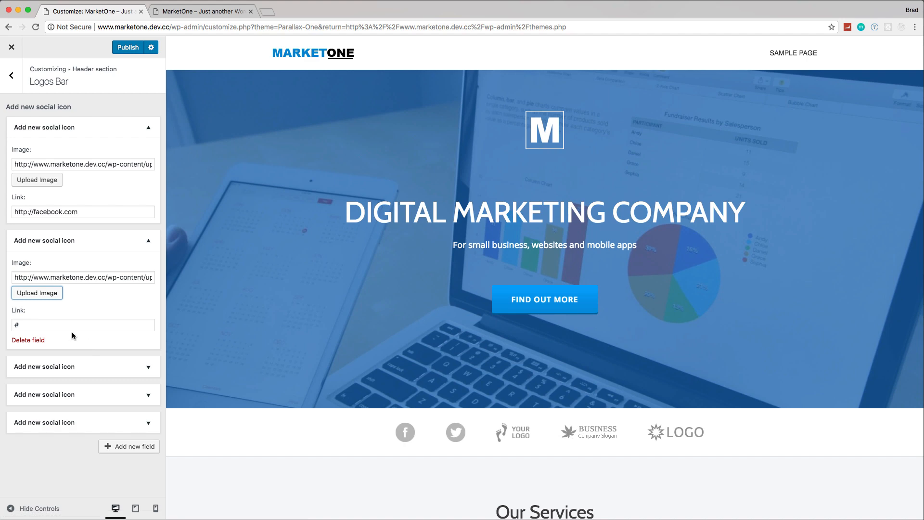
{"action": "left_click", "coordinate": [36, 325]}
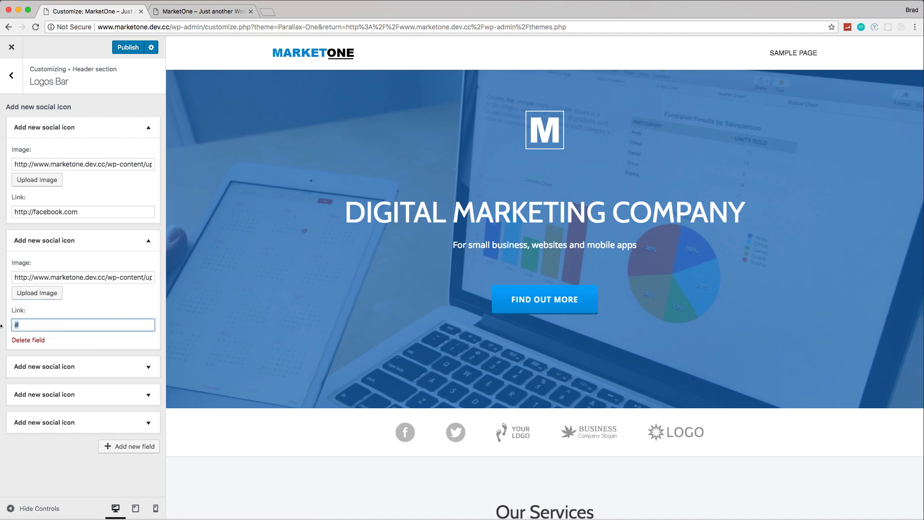
{"action": "type", "text": "http://two"}
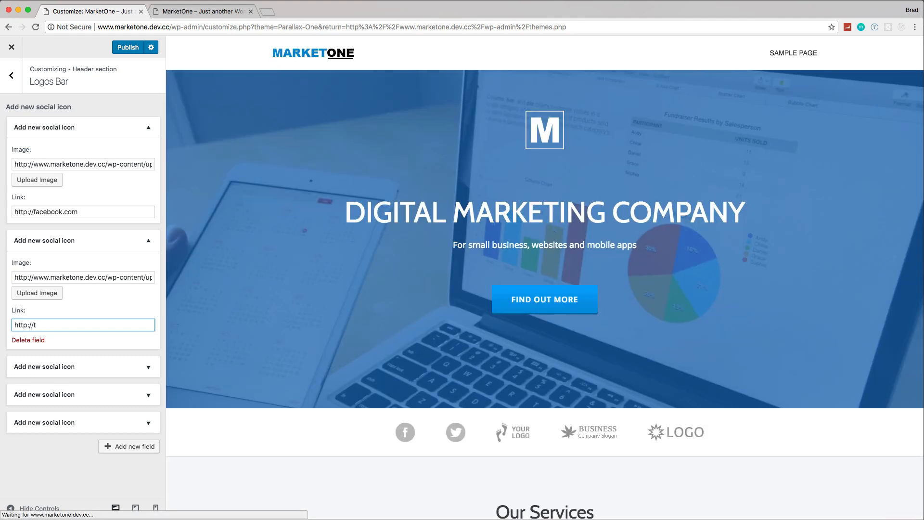
{"action": "type", "text": "witter.com"}
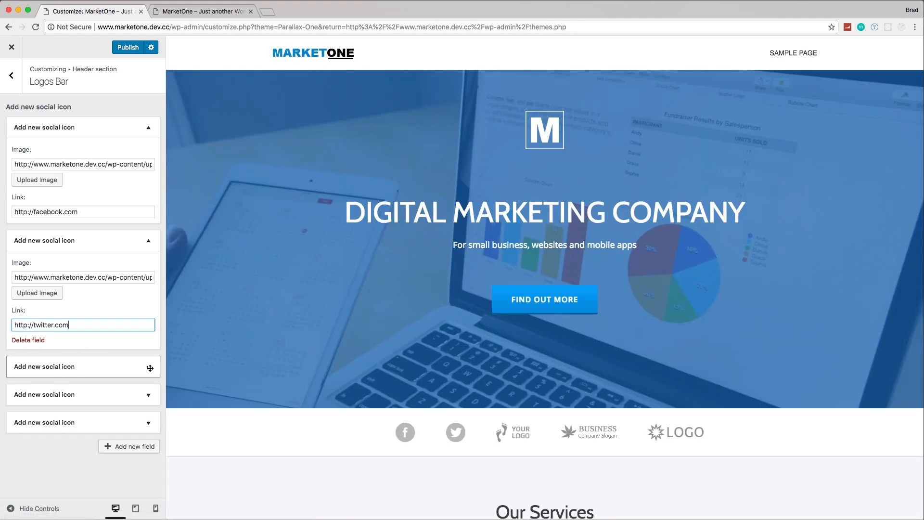
Step: Replace the third logos bar entry's image with the LinkedIn icon from the media library
{"action": "left_click", "coordinate": [150, 367]}
{"action": "scroll", "coordinate": [57, 407], "scroll_direction": "down", "scroll_amount": 2}
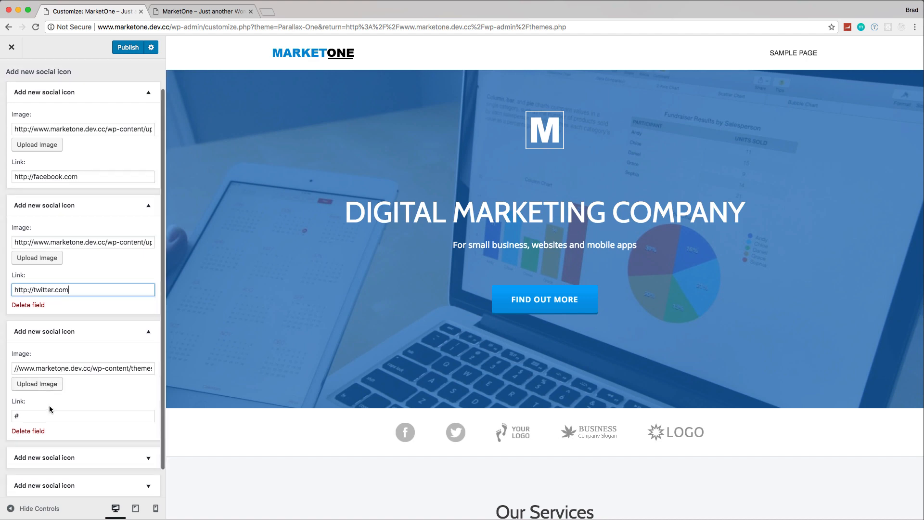
{"action": "left_click", "coordinate": [44, 356]}
{"action": "left_click", "coordinate": [303, 157]}
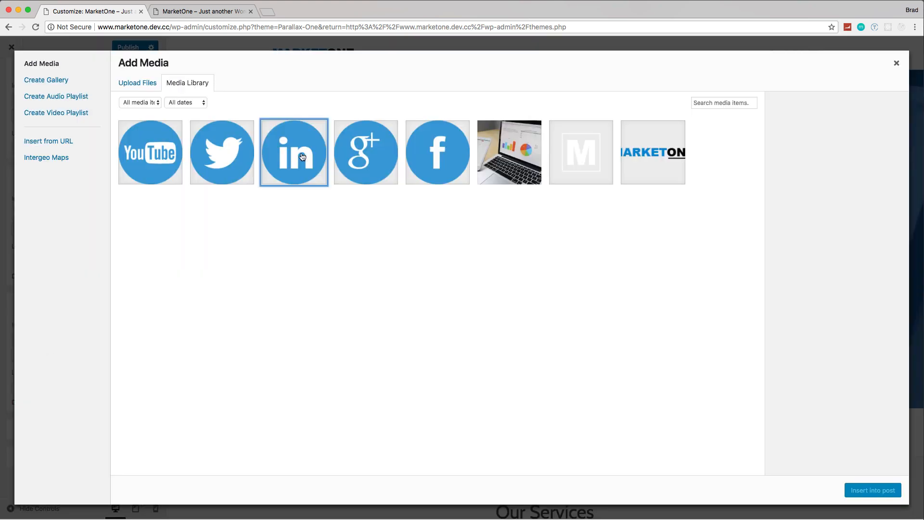
{"action": "left_click", "coordinate": [872, 490]}
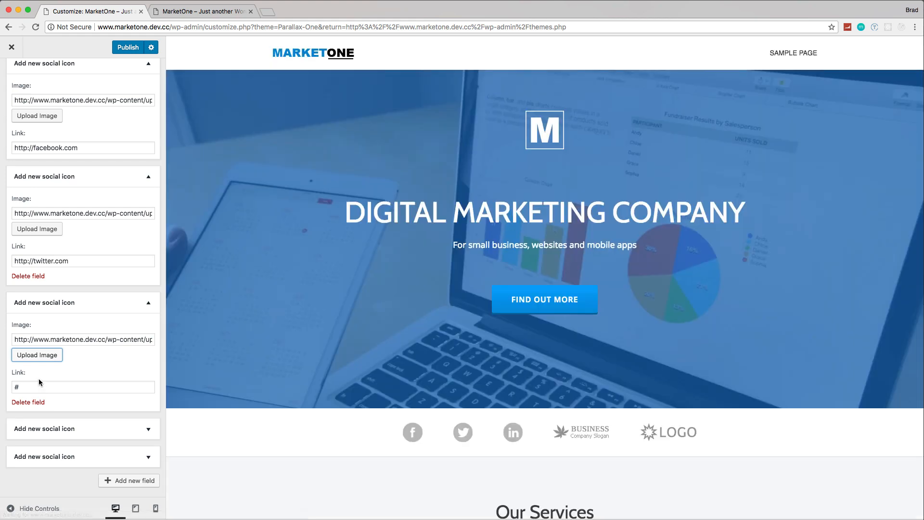
{"action": "left_click", "coordinate": [32, 386]}
{"action": "left_click_drag", "start_coordinate": [32, 386], "coordinate": [10, 389]}
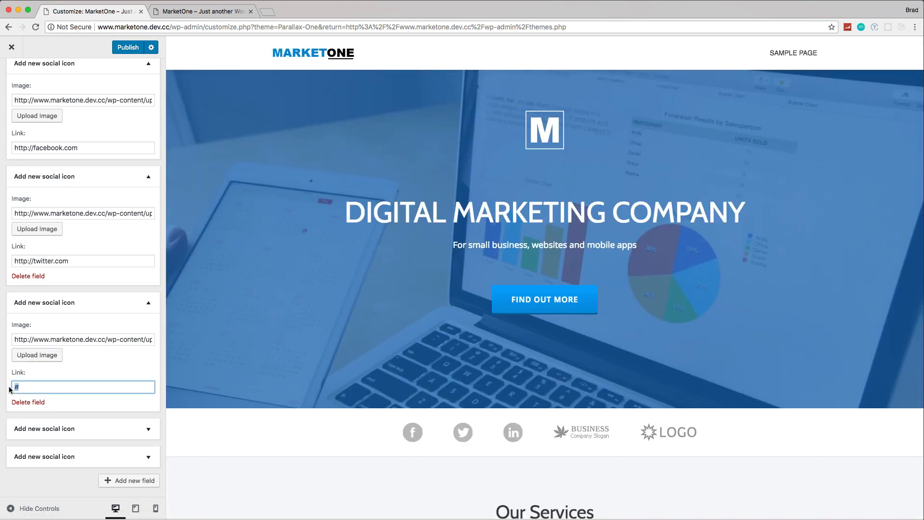
{"action": "type", "text": "http://"}
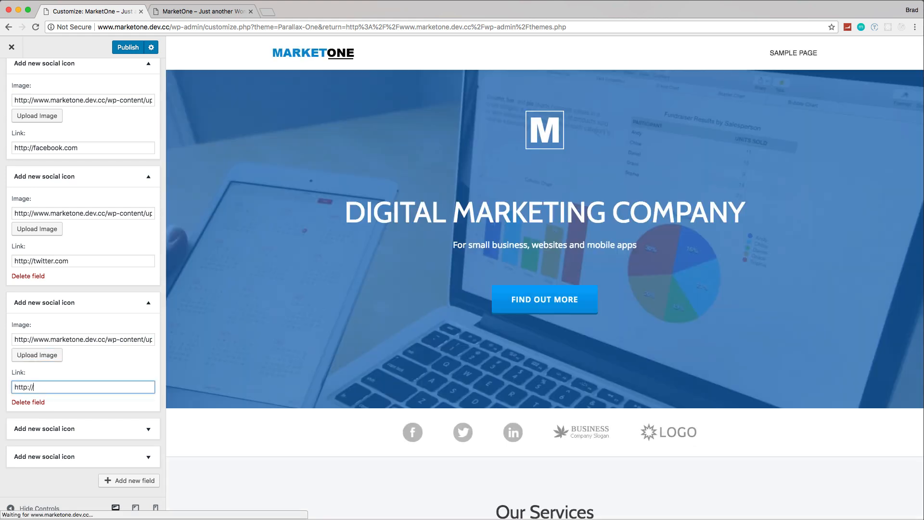
{"action": "type", "text": "linkedin"}
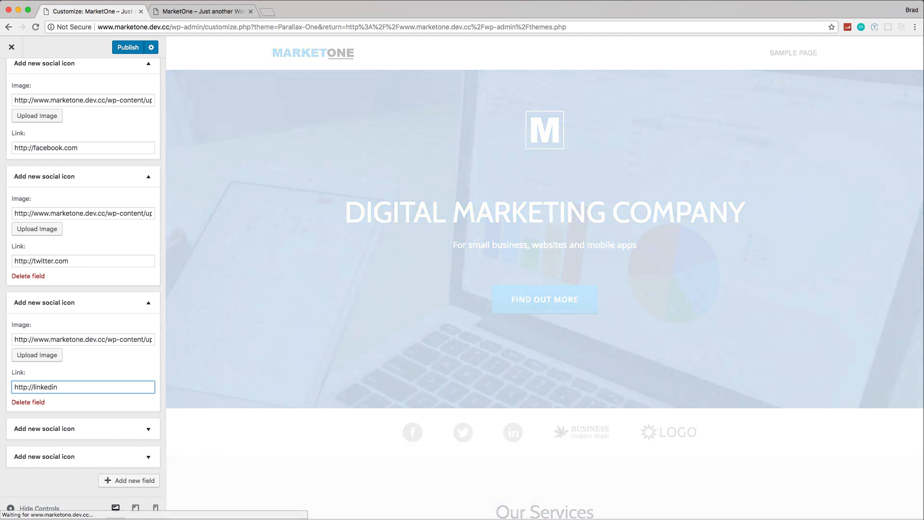
{"action": "type", "text": ".com"}
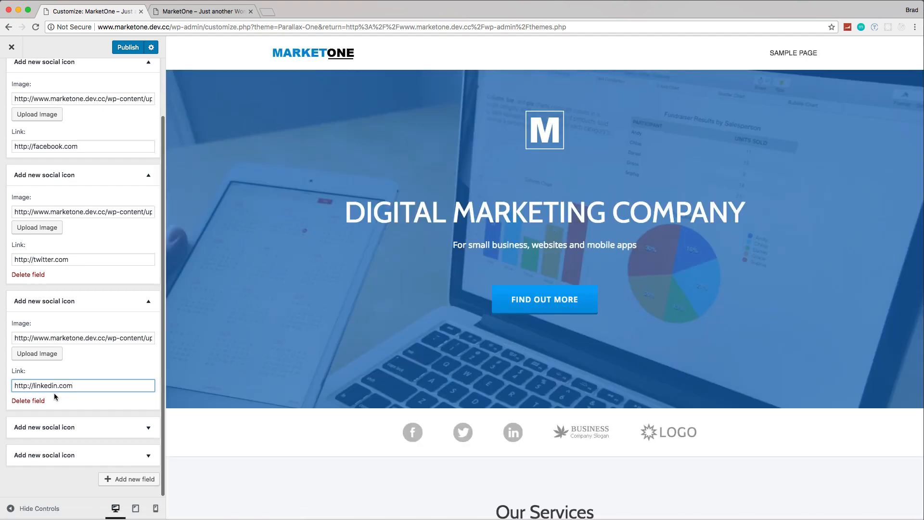
Step: Replace the fourth logos bar entry's image with the YouTube icon from the media library
{"action": "scroll", "coordinate": [145, 426], "scroll_direction": "up", "scroll_amount": 1}
{"action": "scroll", "coordinate": [140, 421], "scroll_direction": "down", "scroll_amount": 1}
{"action": "left_click", "coordinate": [149, 427]}
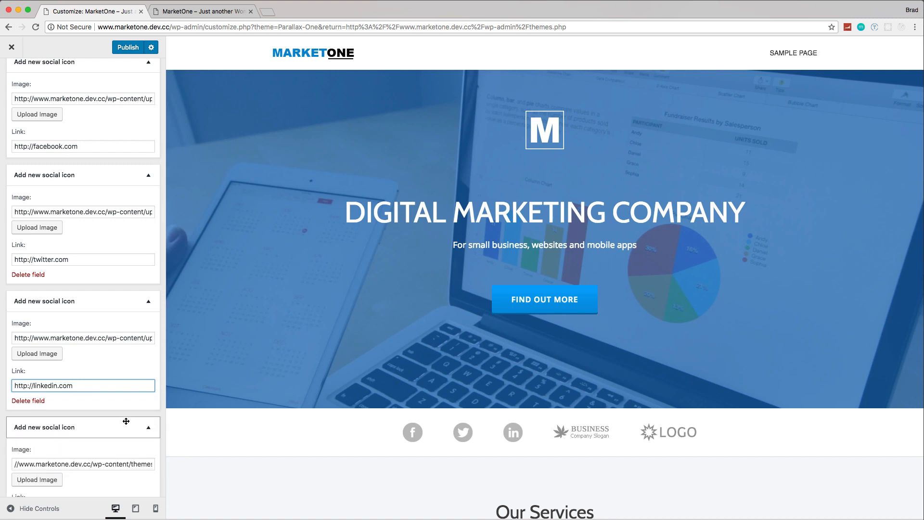
{"action": "scroll", "coordinate": [126, 421], "scroll_direction": "down", "scroll_amount": 5}
{"action": "left_click", "coordinate": [43, 382]}
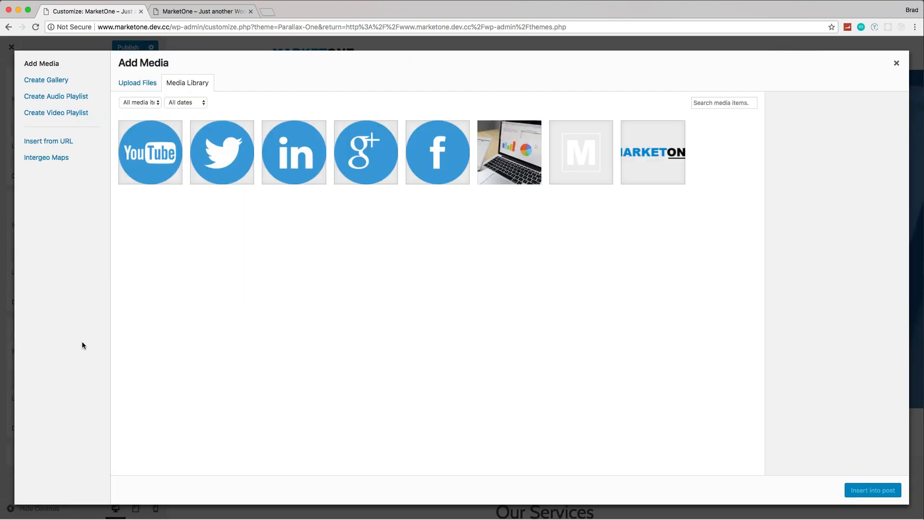
{"action": "left_click", "coordinate": [159, 158]}
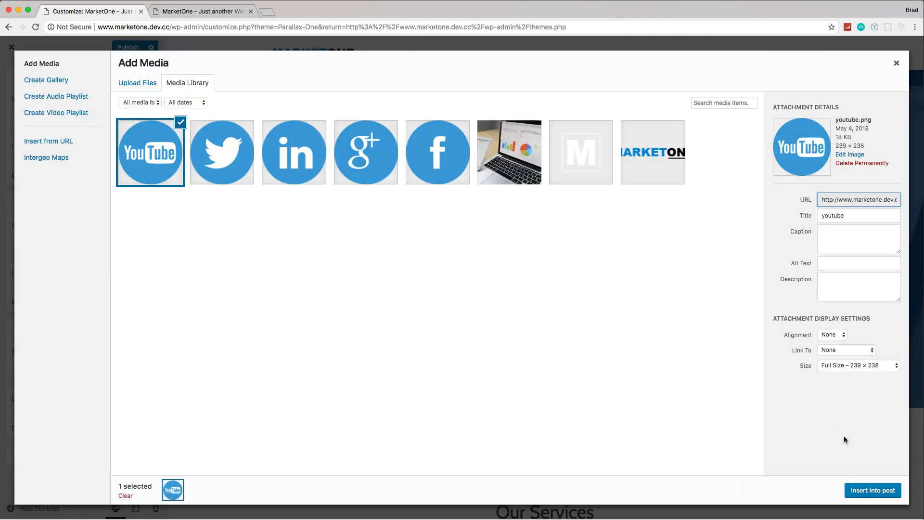
{"action": "left_click", "coordinate": [875, 489]}
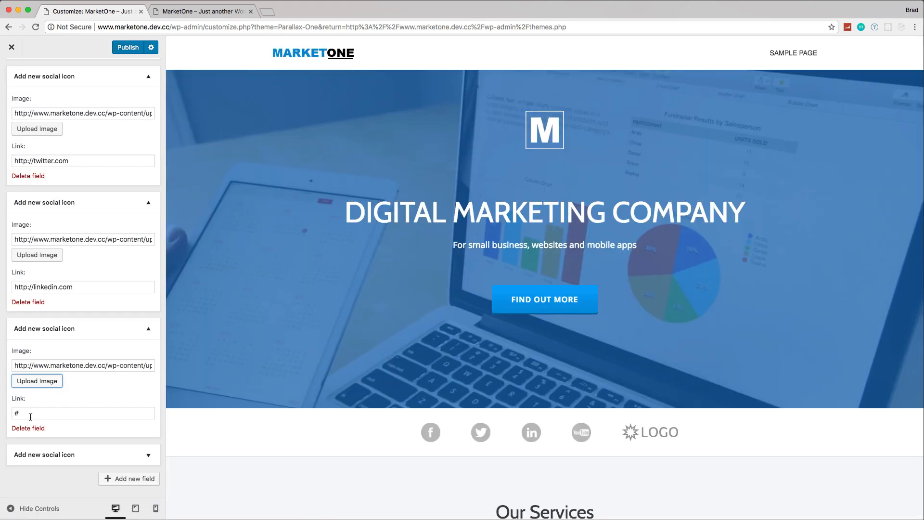
{"action": "left_click", "coordinate": [13, 412]}
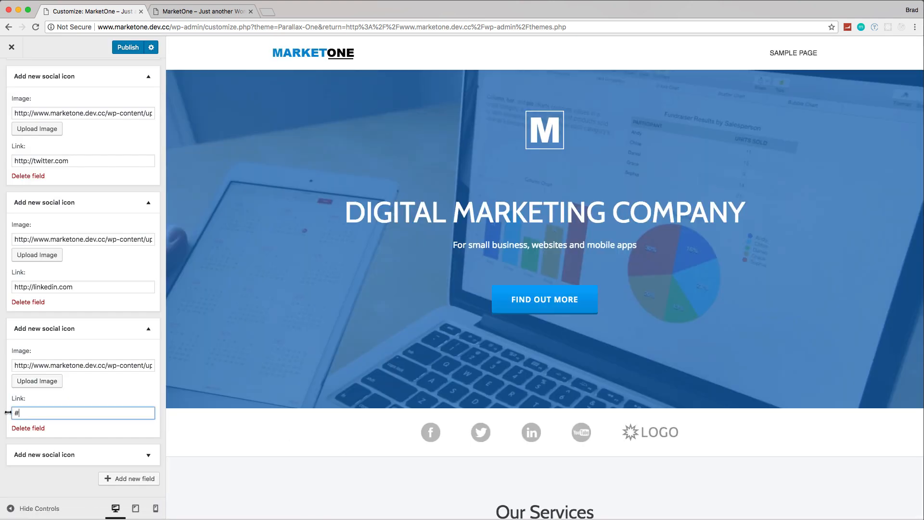
{"action": "type", "text": "http"}
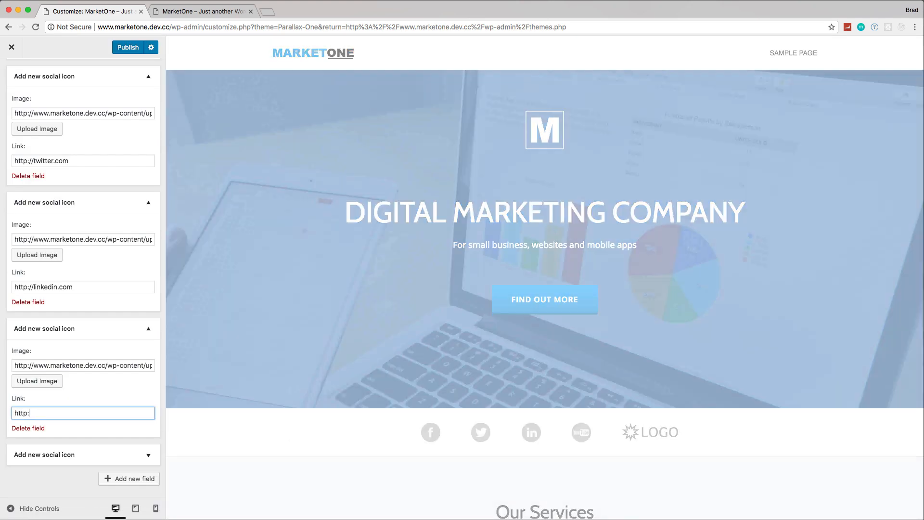
{"action": "type", "text": "://www"}
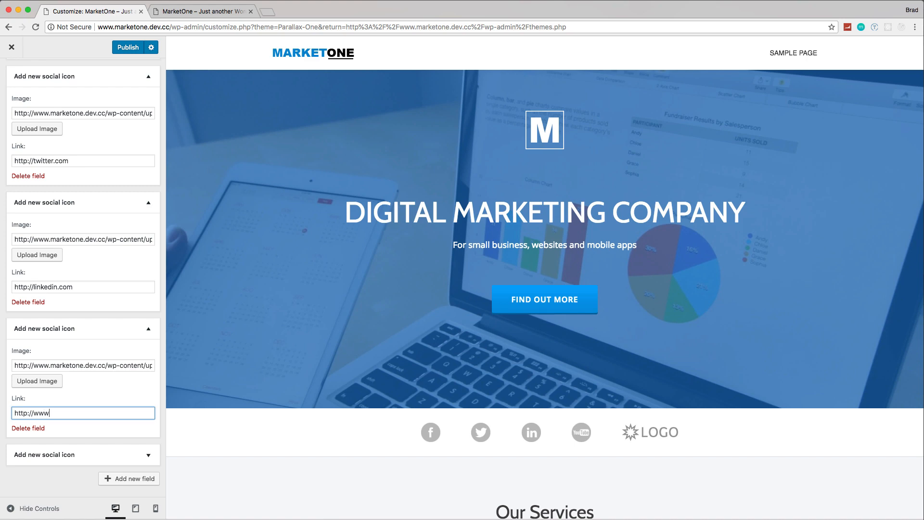
{"action": "type", "text": "."}
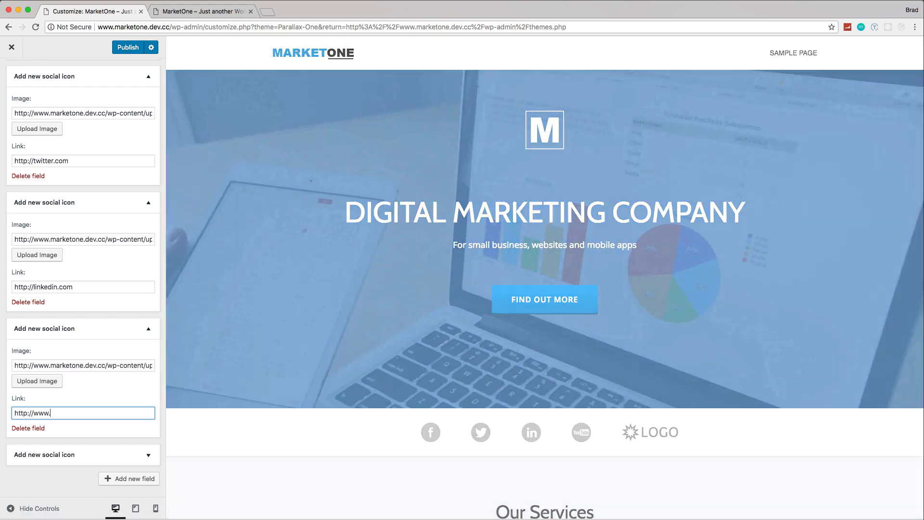
{"action": "type", "text": "youtube.com"}
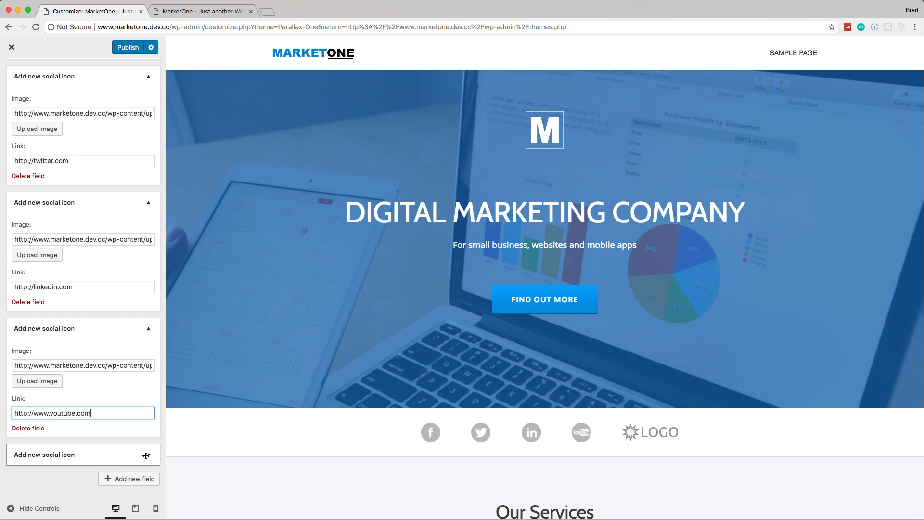
Step: Replace the fifth logos bar entry's image with the Google+ icon, google.png, from the media library
{"action": "left_click", "coordinate": [147, 456]}
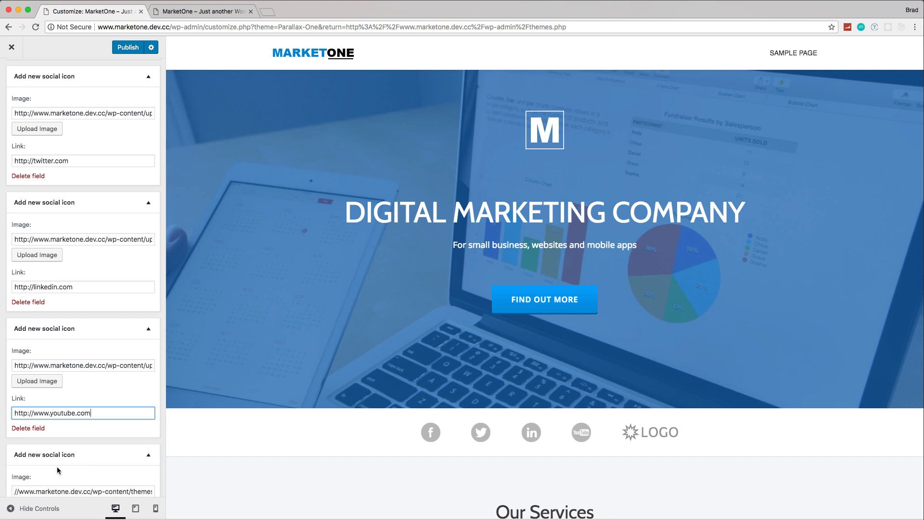
{"action": "scroll", "coordinate": [72, 462], "scroll_direction": "down", "scroll_amount": 3}
{"action": "left_click", "coordinate": [41, 414]}
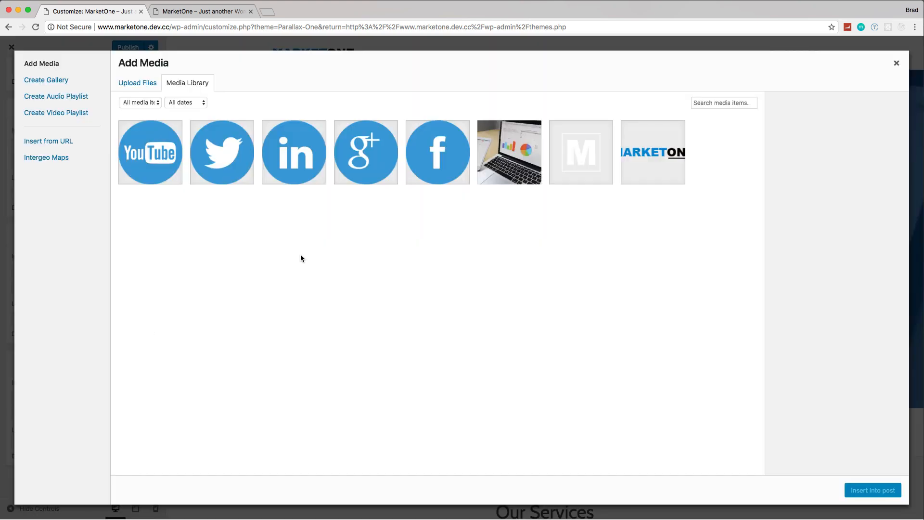
{"action": "left_click", "coordinate": [374, 156]}
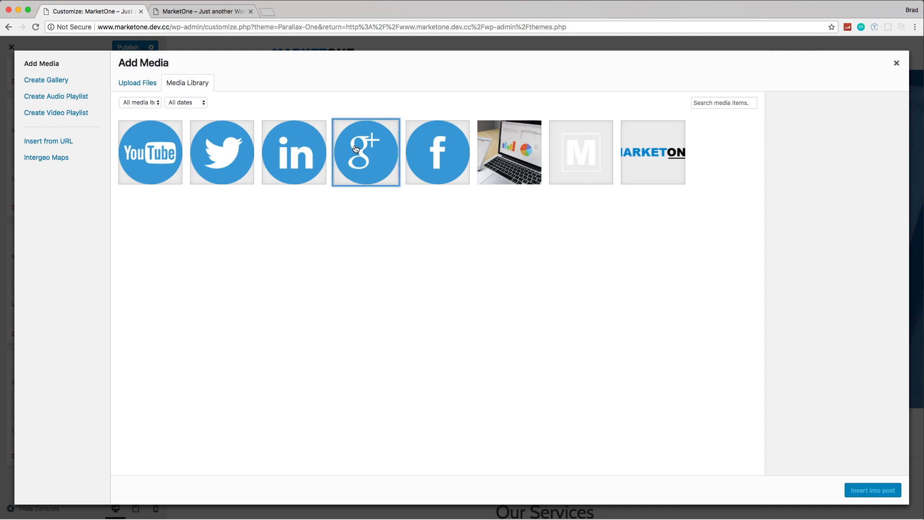
{"action": "left_click", "coordinate": [356, 148]}
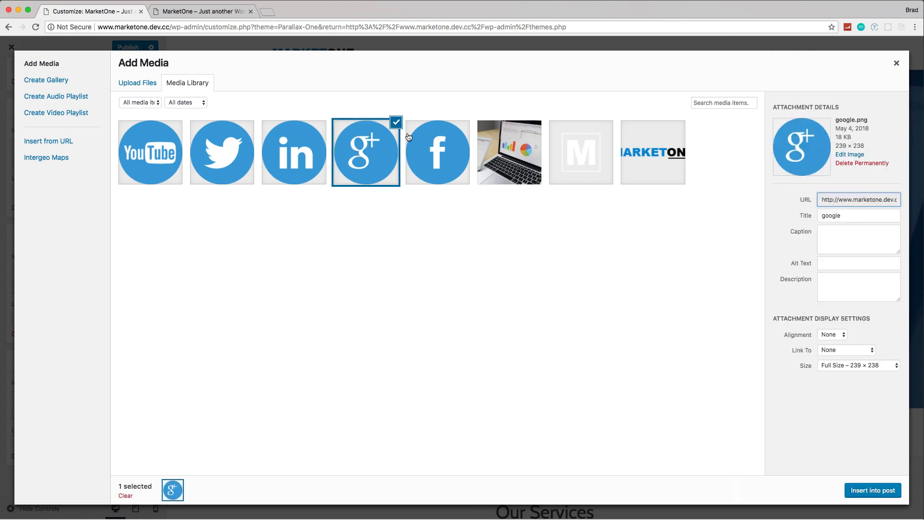
{"action": "left_click", "coordinate": [874, 492]}
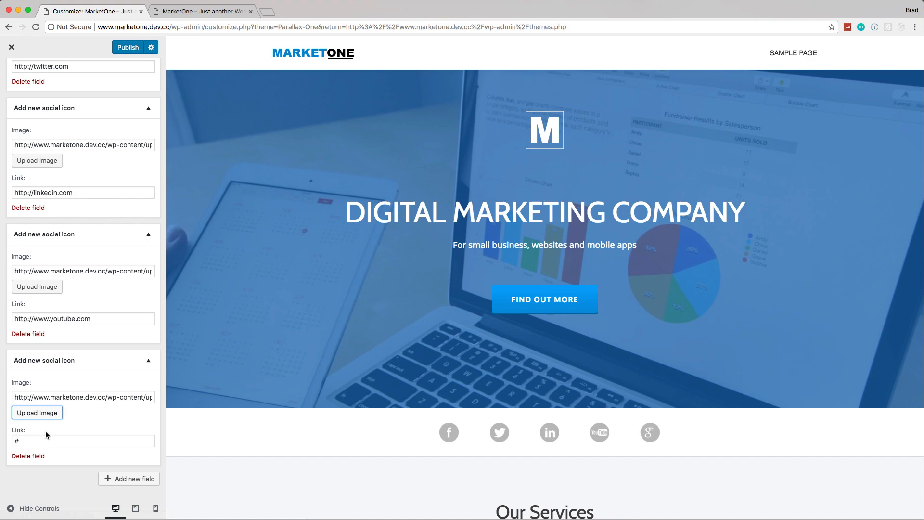
{"action": "left_click", "coordinate": [41, 440]}
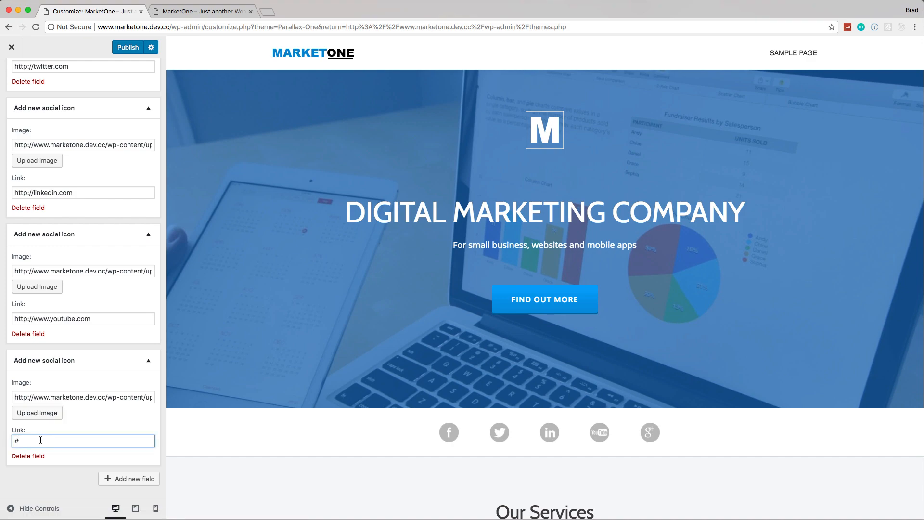
{"action": "type", "text": "http"}
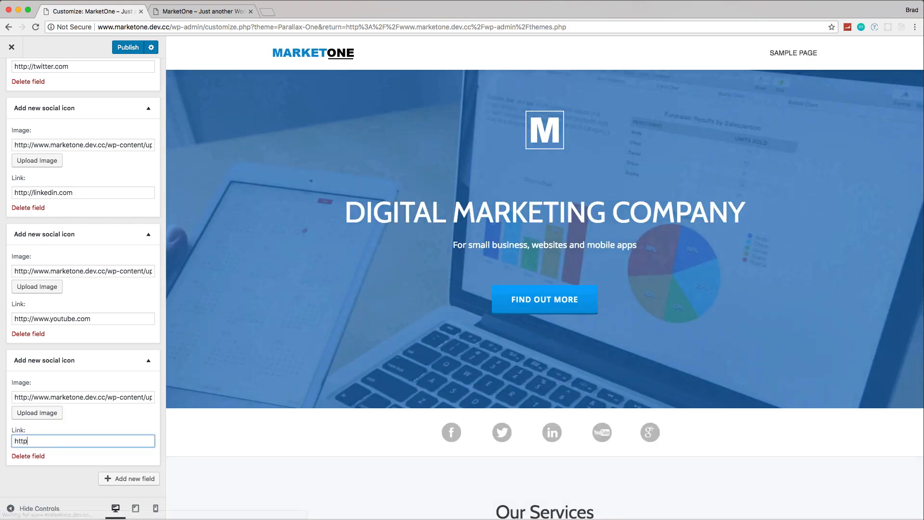
{"action": "type", "text": "://www.g"}
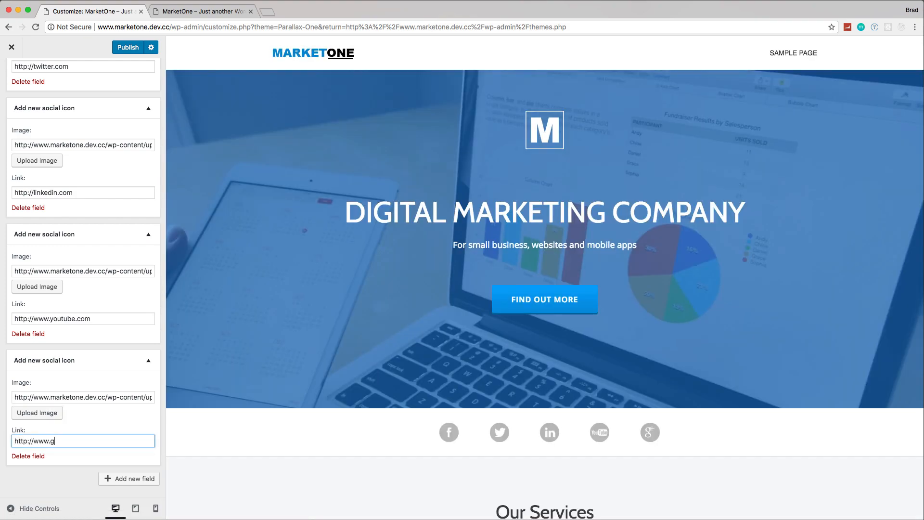
{"action": "type", "text": "ooglepl"}
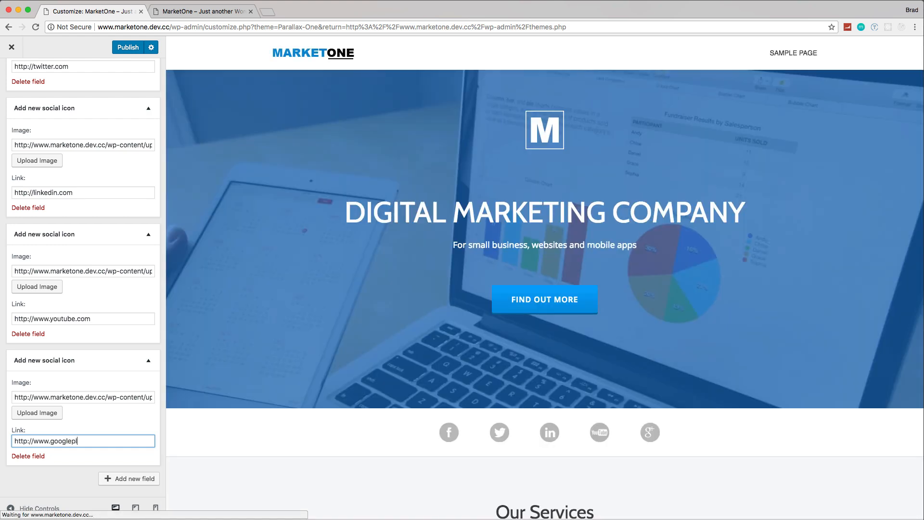
{"action": "type", "text": "us.com"}
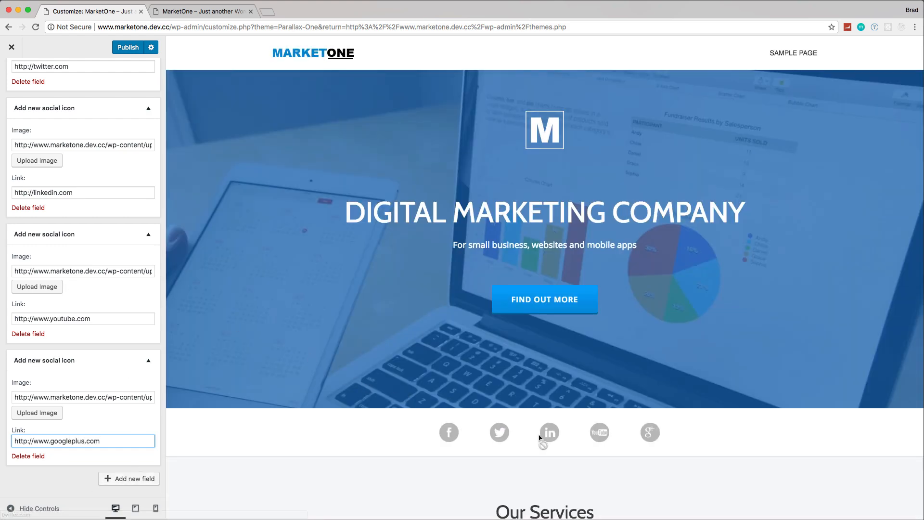
Step: Publish the logos bar changes and reload the live MarketOne front page to check the icons and the services area
{"action": "left_click", "coordinate": [134, 57]}
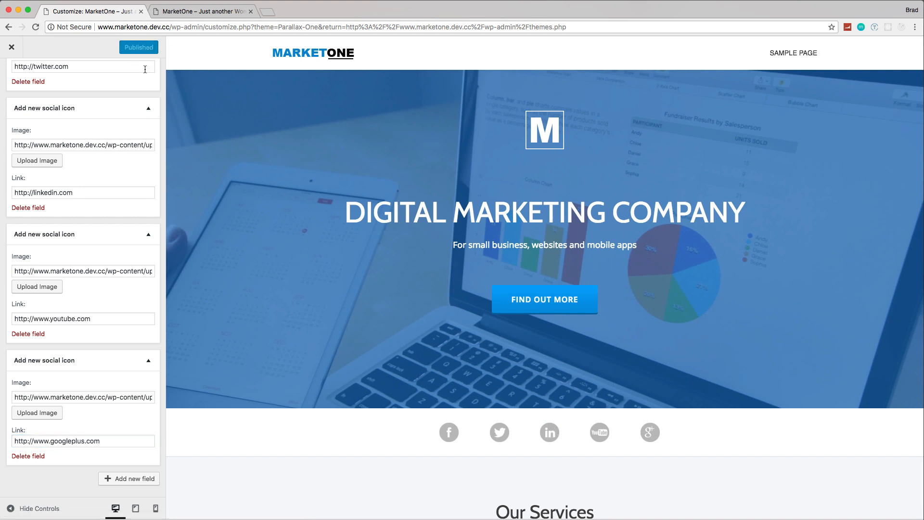
{"action": "left_click", "coordinate": [186, 14]}
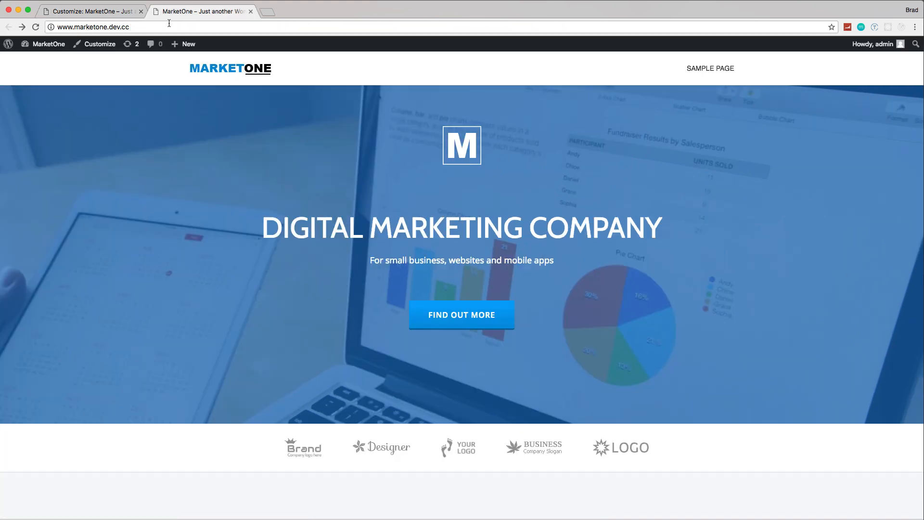
{"action": "left_click", "coordinate": [35, 29]}
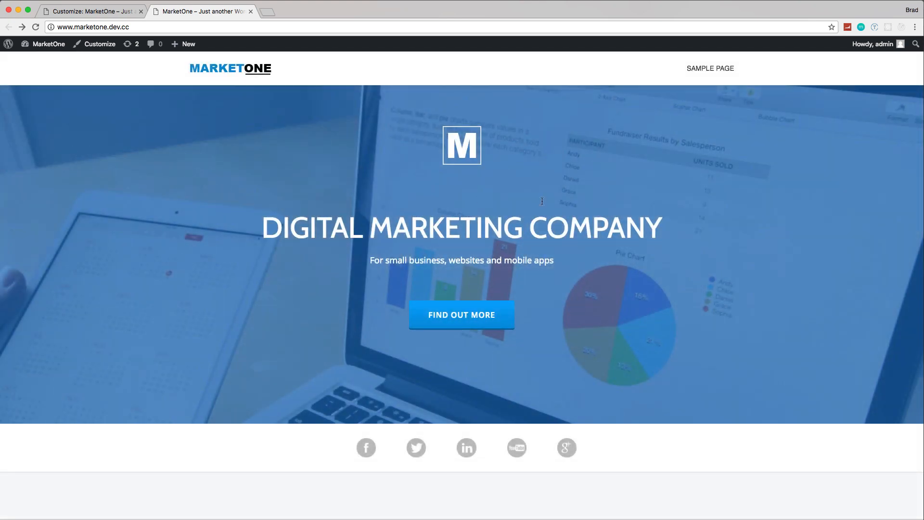
{"action": "scroll", "coordinate": [569, 217], "scroll_direction": "down", "scroll_amount": 7}
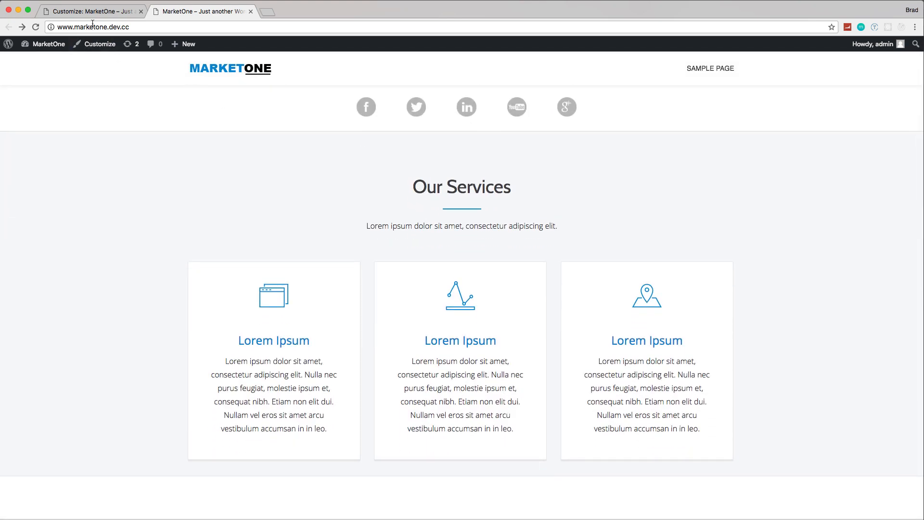
Step: Exit the theme customizer, relaunch it for Parallax One, and open the Services section settings
{"action": "left_click", "coordinate": [92, 13]}
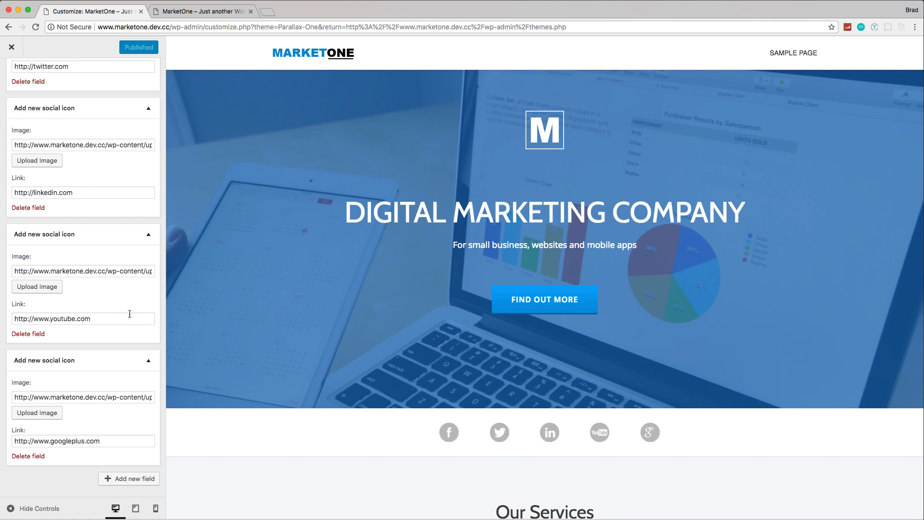
{"action": "left_click", "coordinate": [12, 46]}
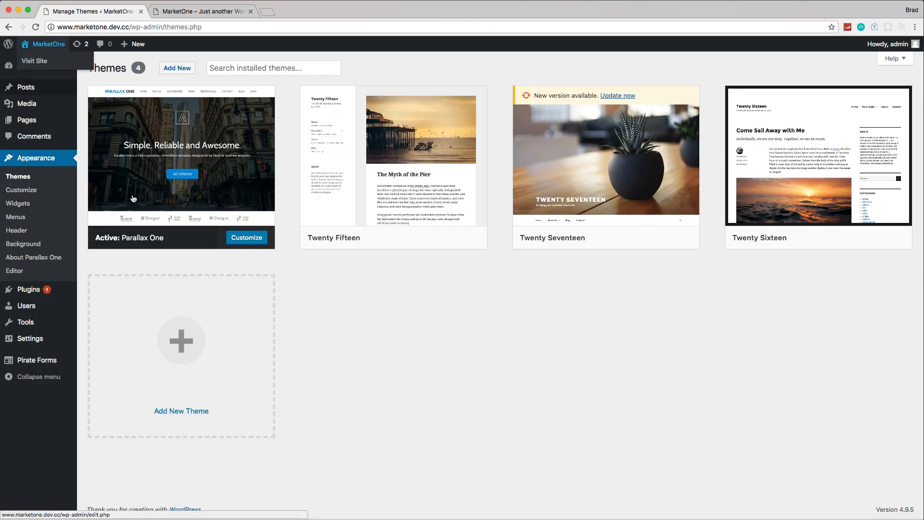
{"action": "left_click", "coordinate": [246, 237]}
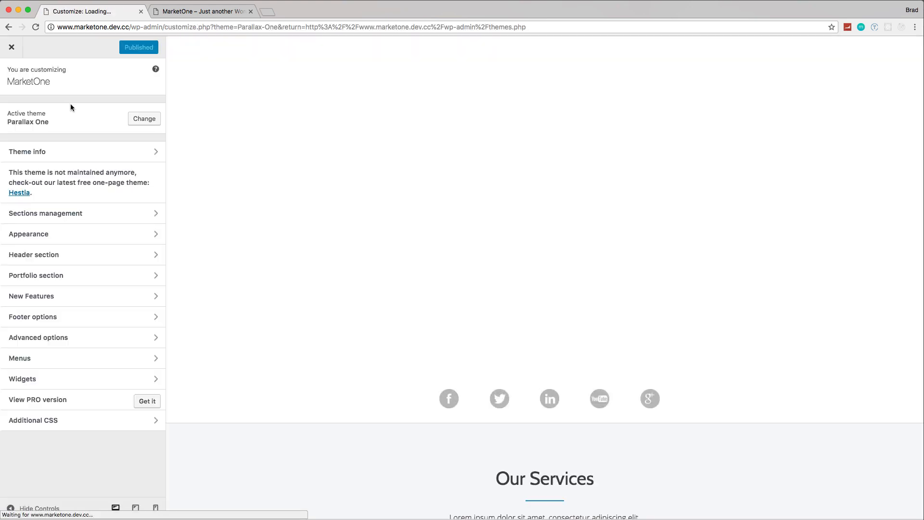
{"action": "scroll", "coordinate": [101, 165], "scroll_direction": "down", "scroll_amount": 1}
{"action": "scroll", "coordinate": [100, 164], "scroll_direction": "down", "scroll_amount": 2}
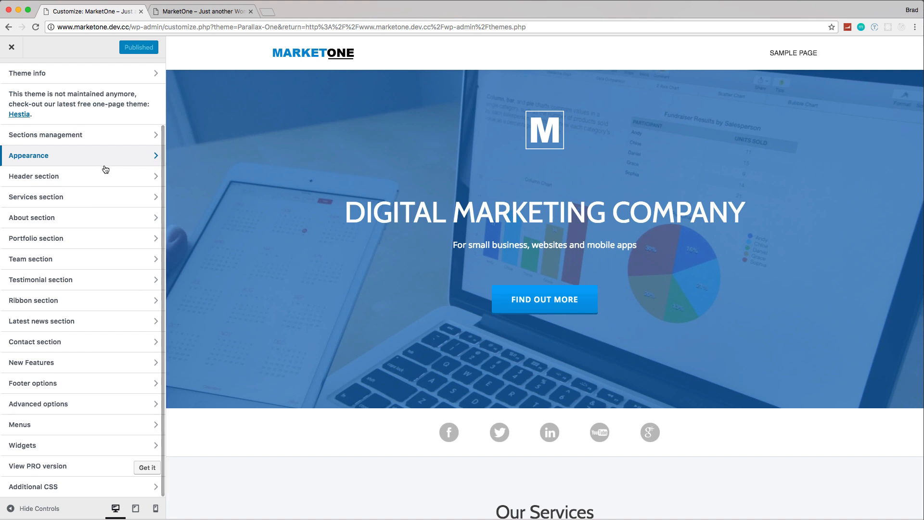
{"action": "left_click", "coordinate": [49, 197]}
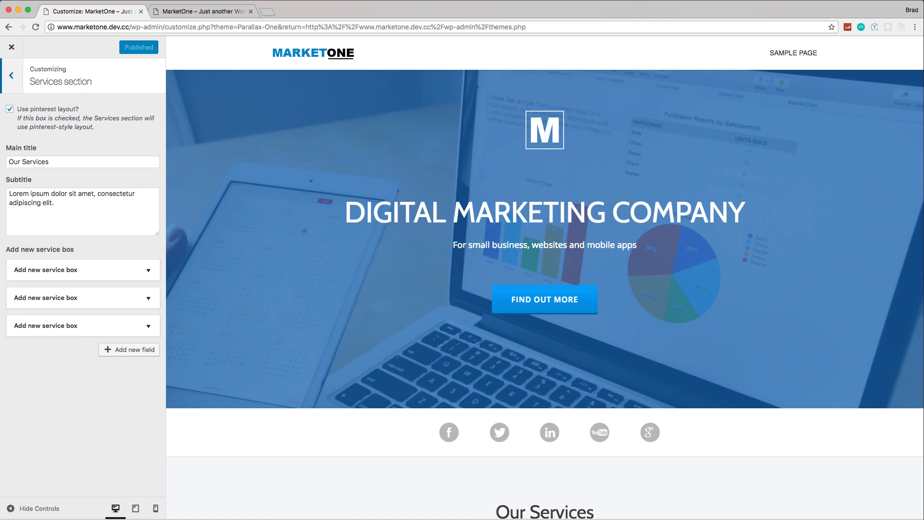
Step: Change the Services section's main title to "Marketing Services"
{"action": "triple_click", "coordinate": [60, 163]}
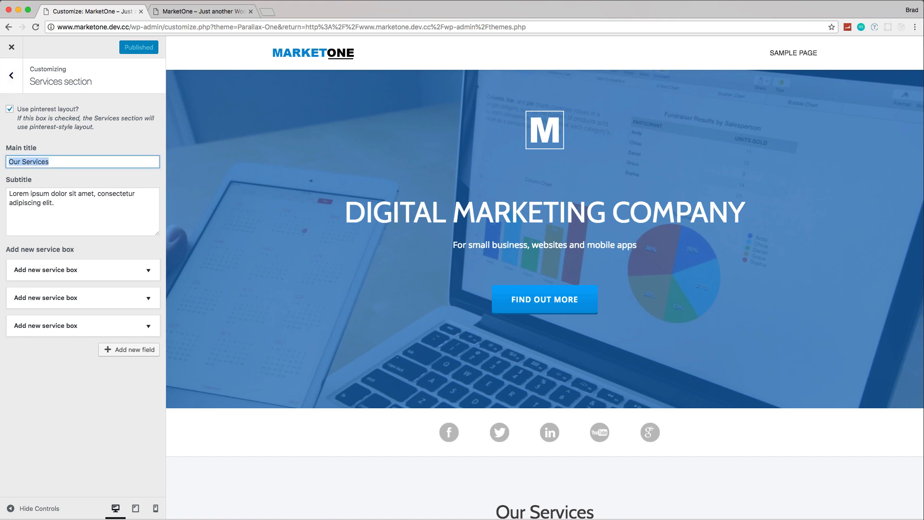
{"action": "left_click", "coordinate": [24, 163]}
{"action": "left_click_drag", "start_coordinate": [22, 162], "coordinate": [2, 162]}
{"action": "type", "text": "Marketing"}
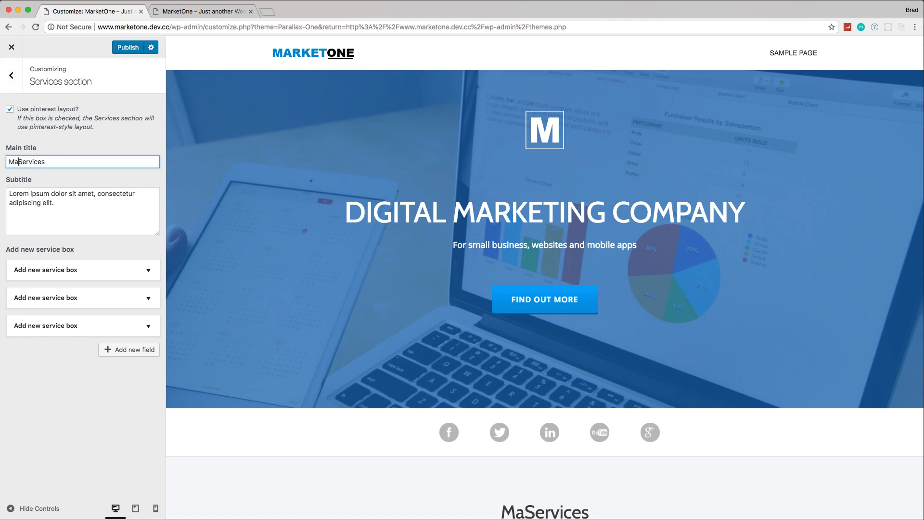
Step: Clear the placeholder text from the Services section's subtitle
{"action": "triple_click", "coordinate": [35, 203]}
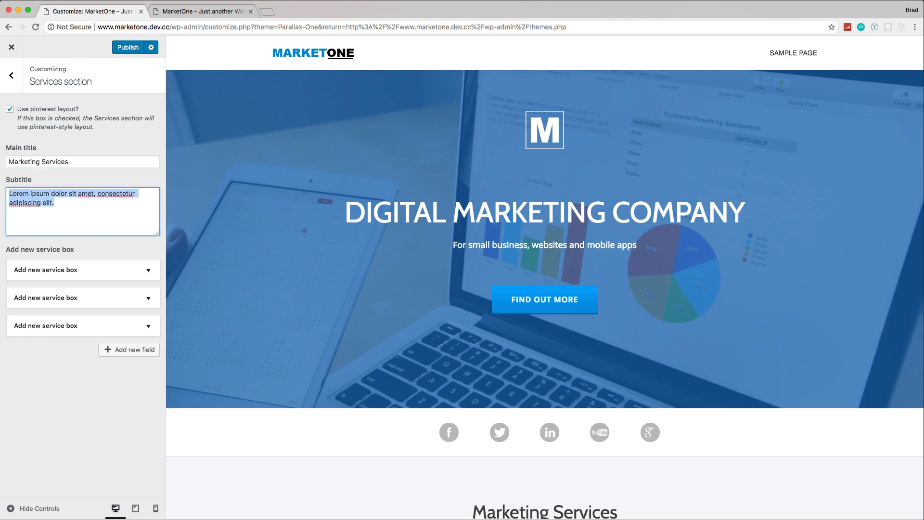
{"action": "key", "text": "BackSpace"}
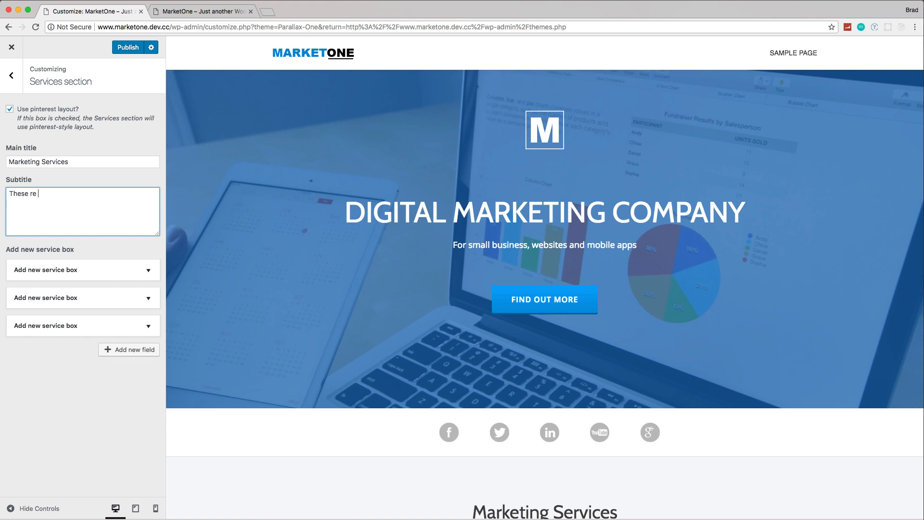
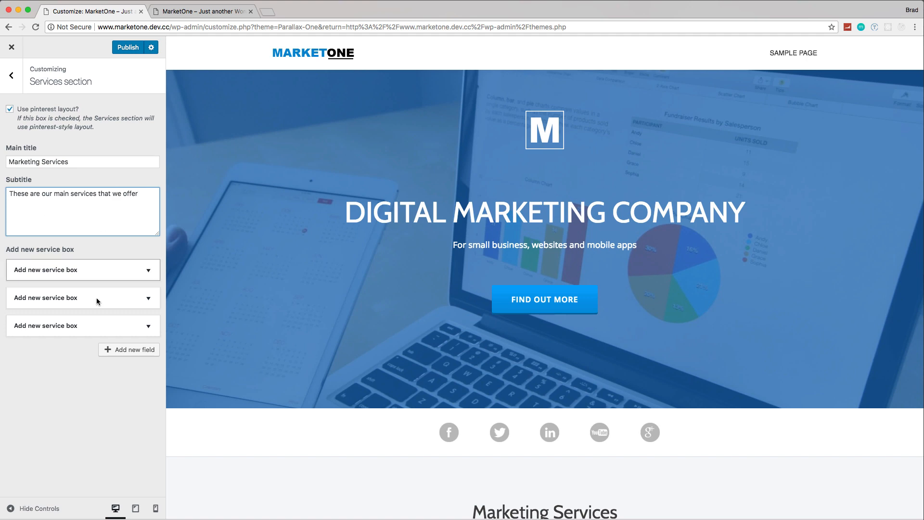
Step: Replace the first service box's placeholder title with "SEO"
{"action": "scroll", "coordinate": [421, 375], "scroll_direction": "down", "scroll_amount": 5}
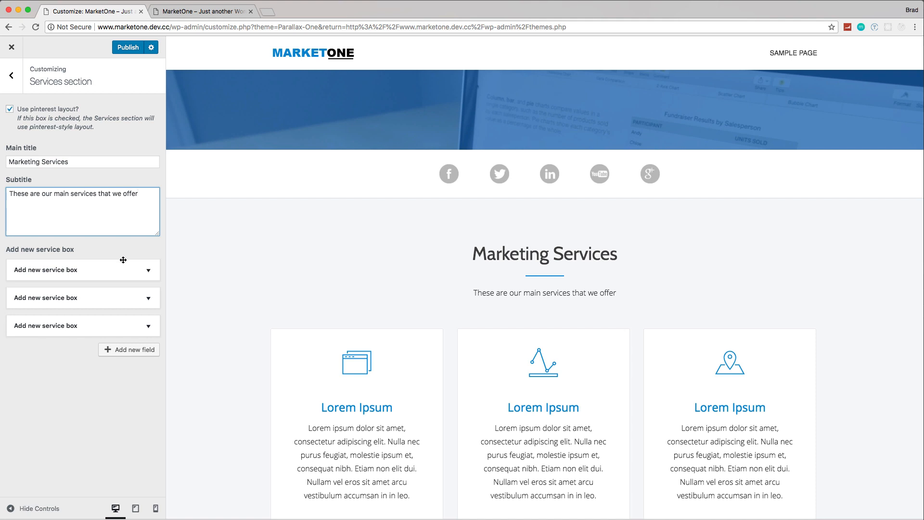
{"action": "left_click", "coordinate": [144, 271]}
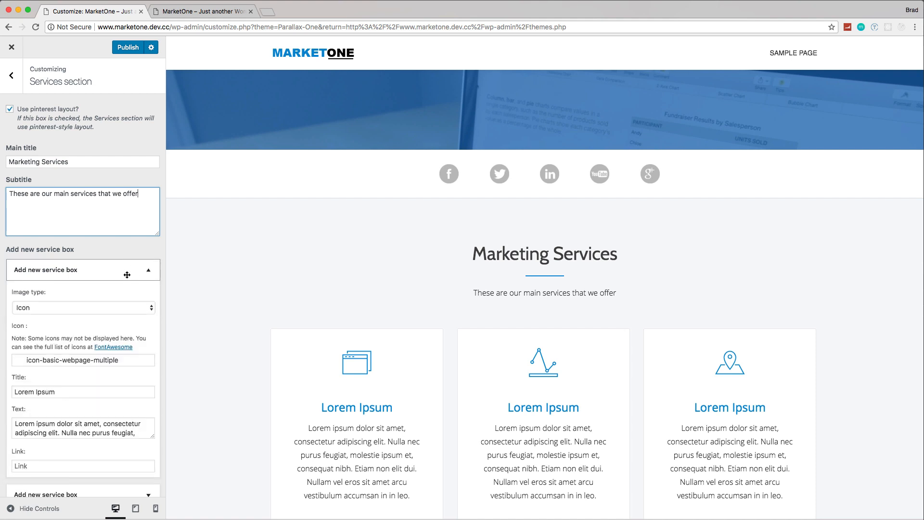
{"action": "scroll", "coordinate": [127, 274], "scroll_direction": "down", "scroll_amount": 3}
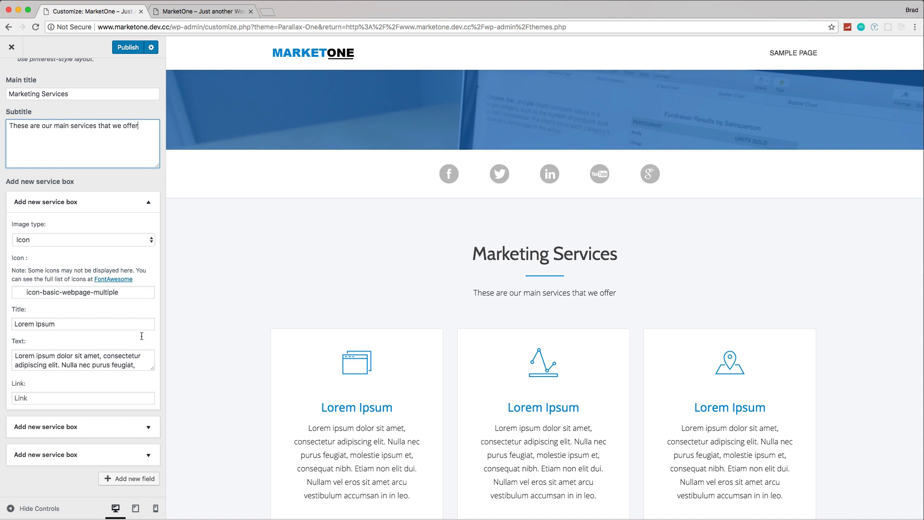
{"action": "triple_click", "coordinate": [70, 324]}
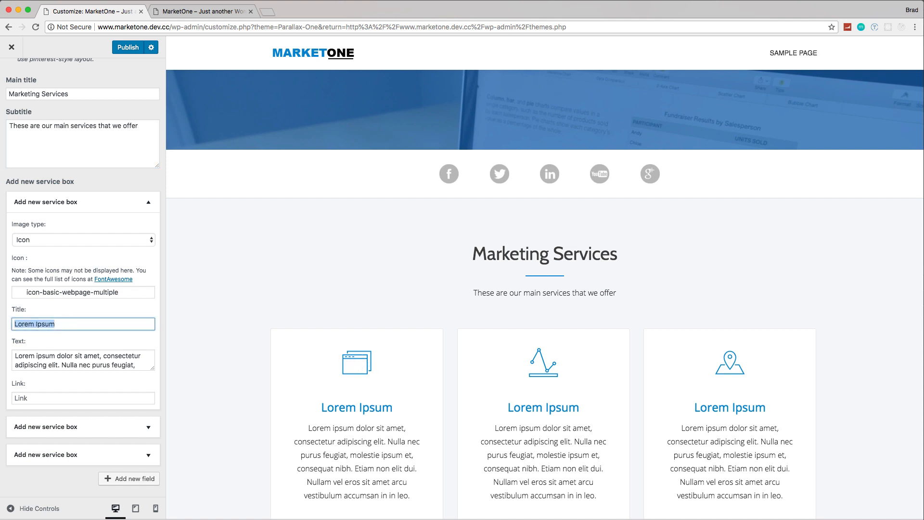
{"action": "type", "text": "SEO"}
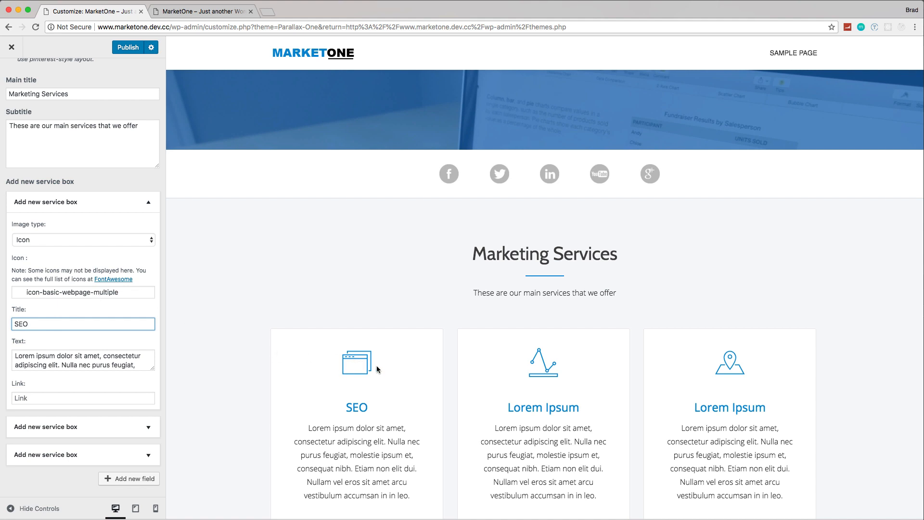
Step: Find the magnifying-glass icon with the filter "sear" and assign fa-search to the SEO service box
{"action": "left_click", "coordinate": [87, 292]}
{"action": "scroll", "coordinate": [72, 365], "scroll_direction": "down", "scroll_amount": 8}
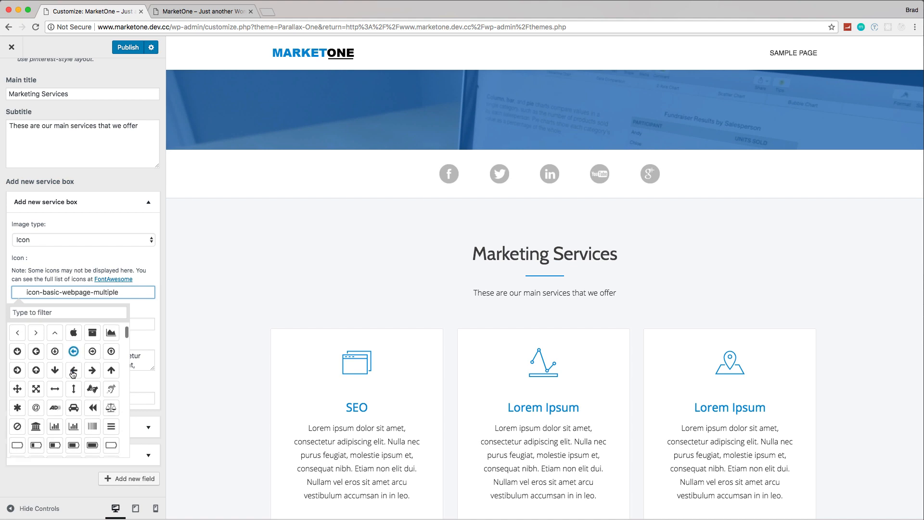
{"action": "left_click", "coordinate": [50, 313]}
{"action": "type", "text": "sear"}
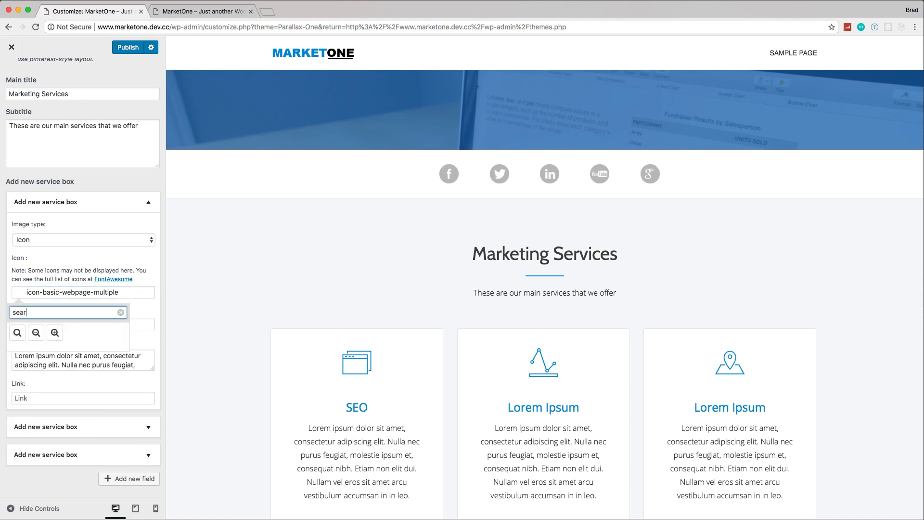
{"action": "left_click", "coordinate": [17, 333]}
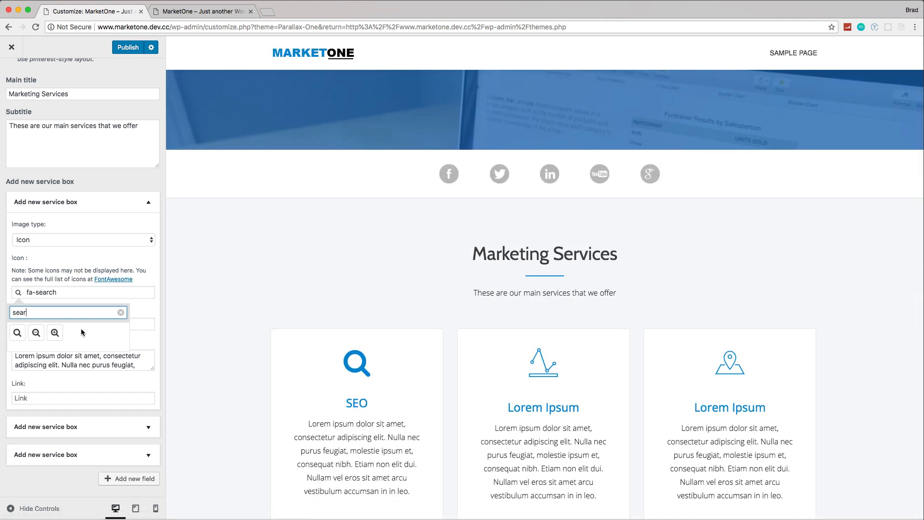
{"action": "left_click", "coordinate": [137, 306]}
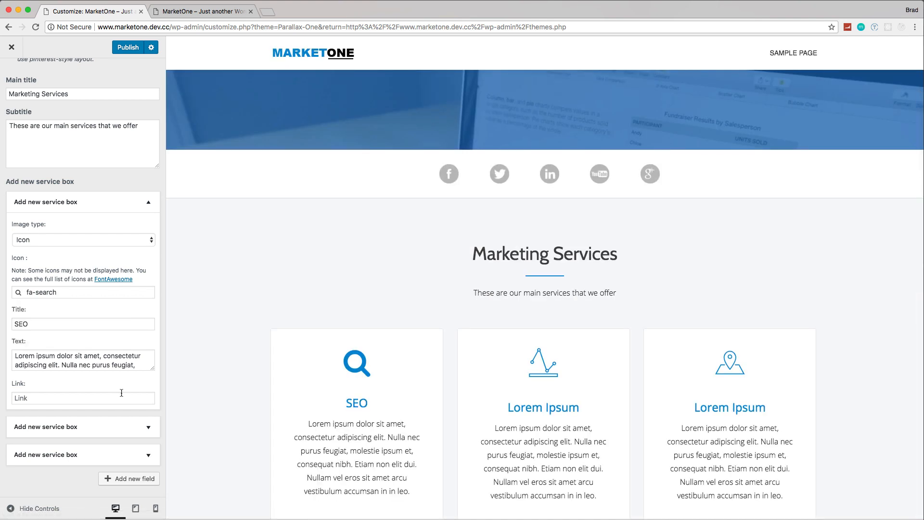
Step: Expand the second service box and change its title to "Email Marketing"
{"action": "left_click", "coordinate": [146, 428]}
{"action": "scroll", "coordinate": [136, 420], "scroll_direction": "down", "scroll_amount": 5}
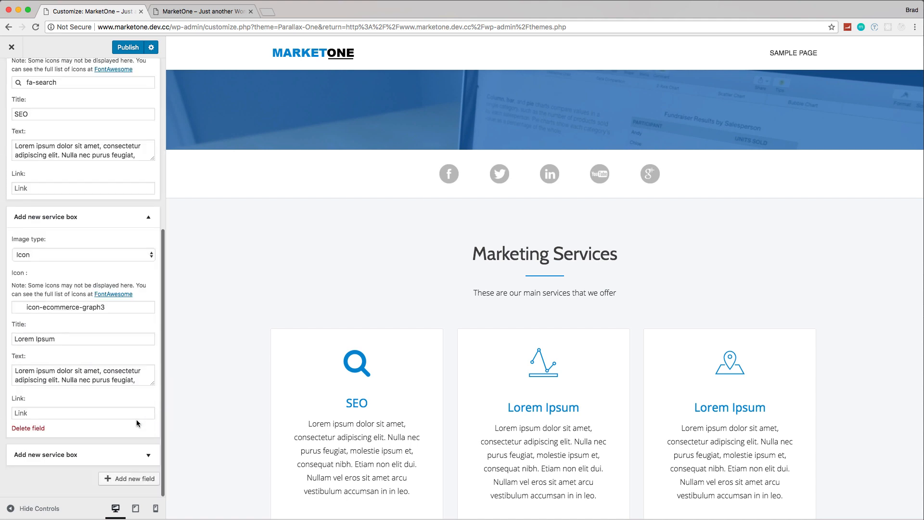
{"action": "left_click_drag", "start_coordinate": [72, 336], "coordinate": [10, 340]}
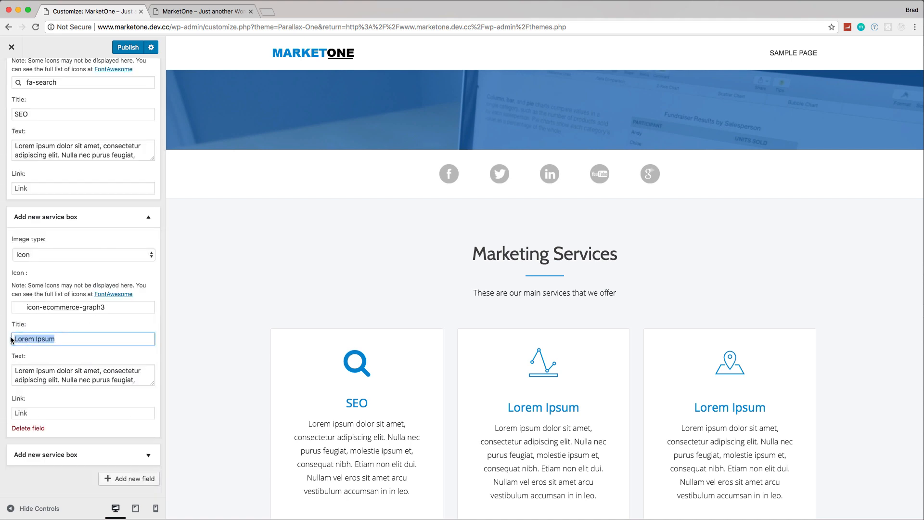
{"action": "type", "text": "Email"}
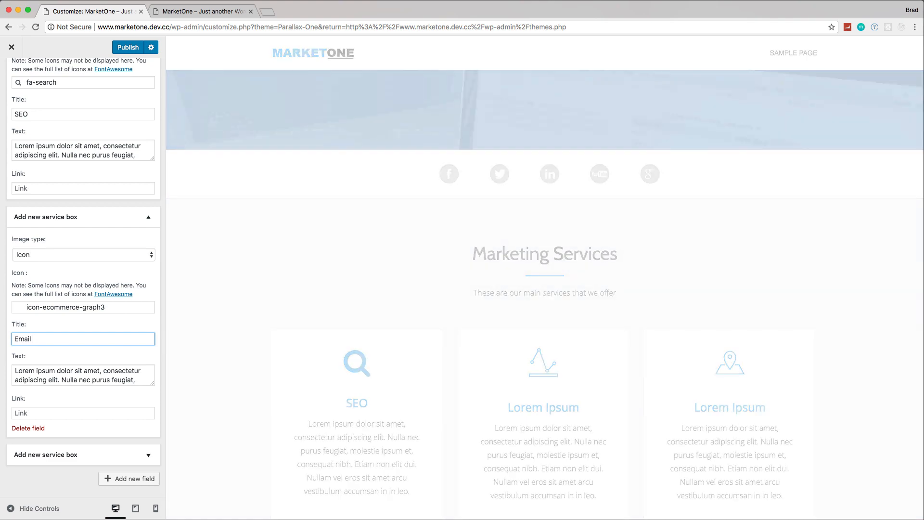
{"action": "type", "text": " Marketing"}
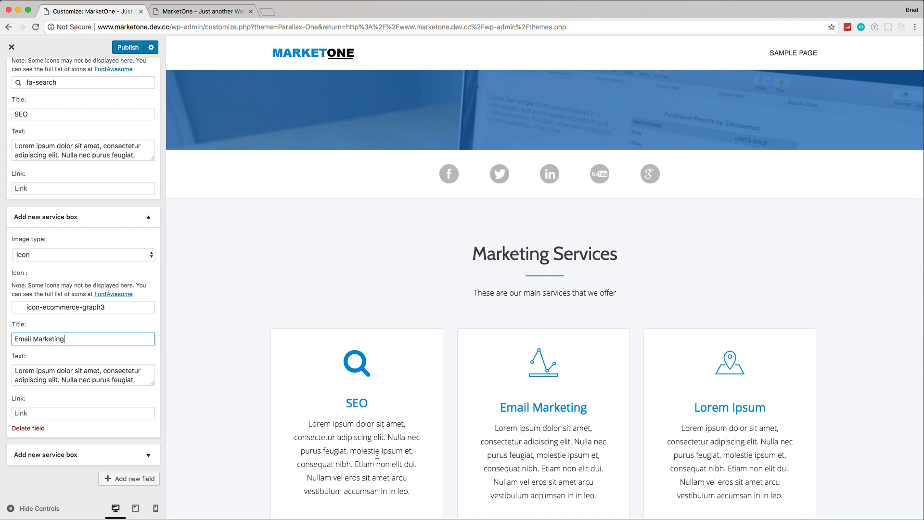
Step: Filter the icons by "env" and set the Email Marketing box's icon to fa-envelope-o
{"action": "left_click", "coordinate": [98, 307]}
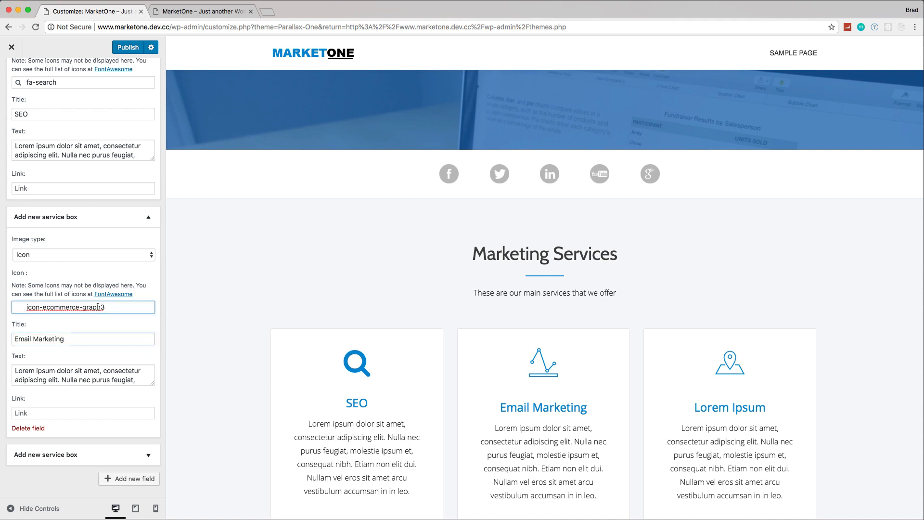
{"action": "left_click", "coordinate": [51, 326]}
{"action": "type", "text": "env"}
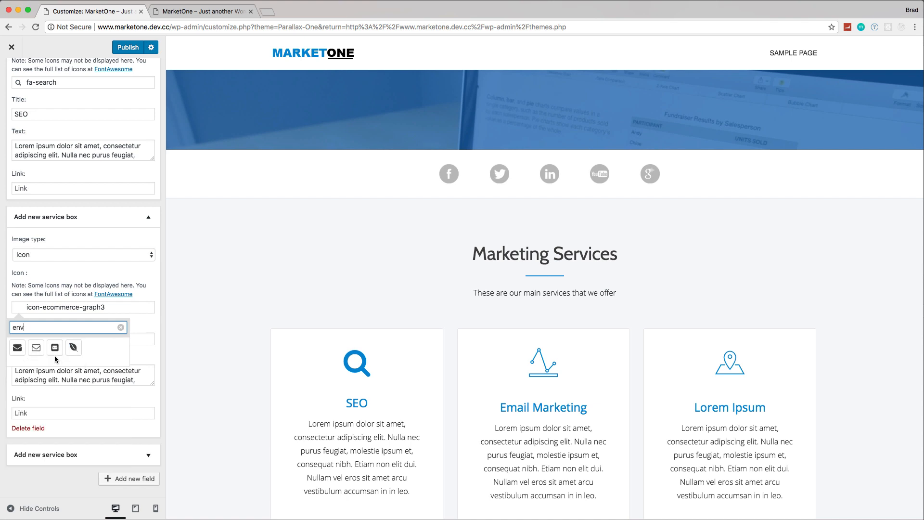
{"action": "left_click", "coordinate": [36, 348]}
{"action": "left_click", "coordinate": [146, 296]}
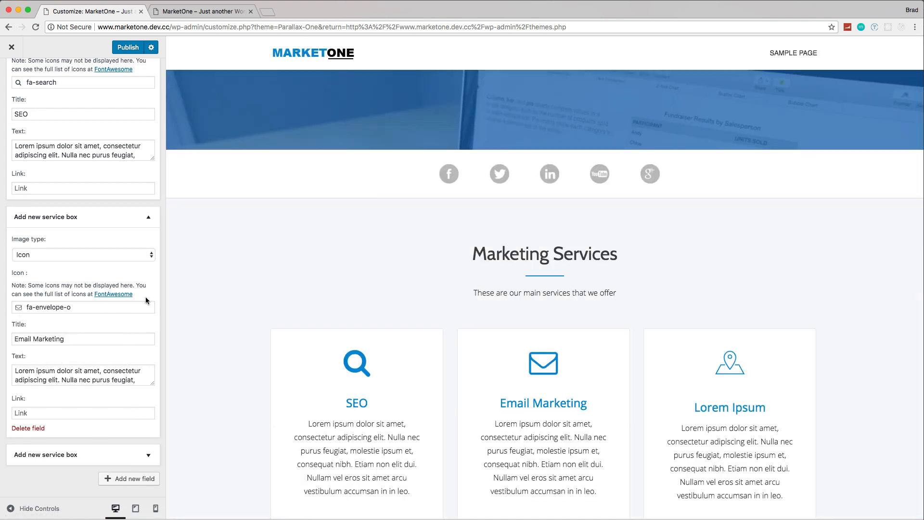
Step: Expand the third service box and change its title to "Pay Per Click"
{"action": "scroll", "coordinate": [148, 455], "scroll_direction": "up", "scroll_amount": 1}
{"action": "scroll", "coordinate": [133, 429], "scroll_direction": "down", "scroll_amount": 1}
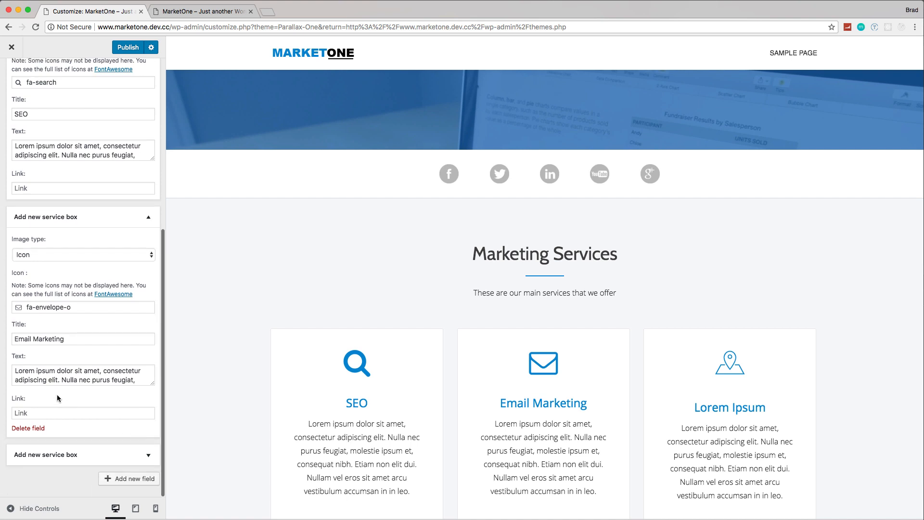
{"action": "left_click", "coordinate": [148, 455]}
{"action": "scroll", "coordinate": [148, 456], "scroll_direction": "down", "scroll_amount": 2}
{"action": "scroll", "coordinate": [34, 407], "scroll_direction": "down", "scroll_amount": 4}
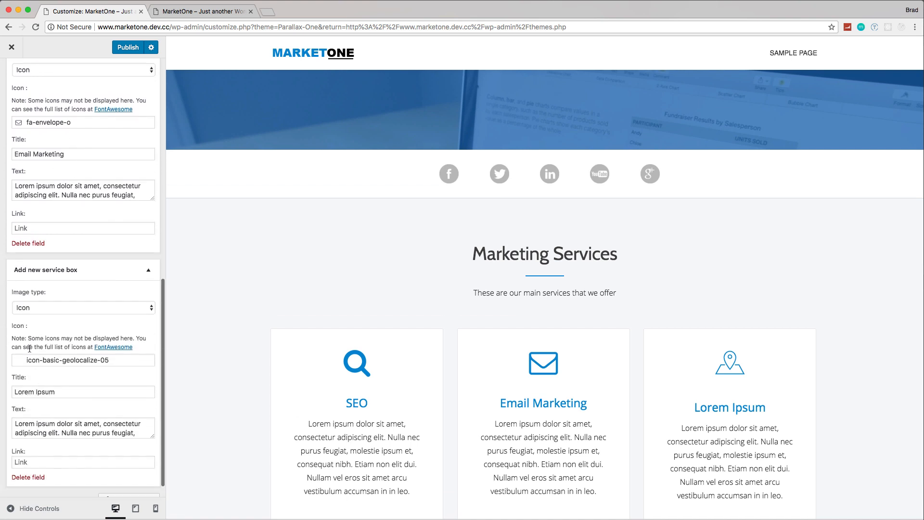
{"action": "scroll", "coordinate": [113, 392], "scroll_direction": "down", "scroll_amount": 1}
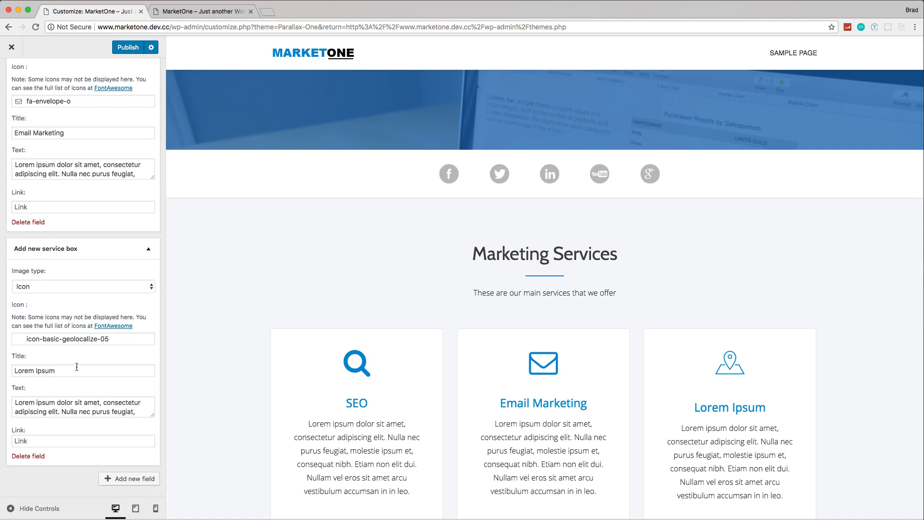
{"action": "left_click_drag", "start_coordinate": [76, 369], "coordinate": [35, 376]}
{"action": "type", "text": "P"}
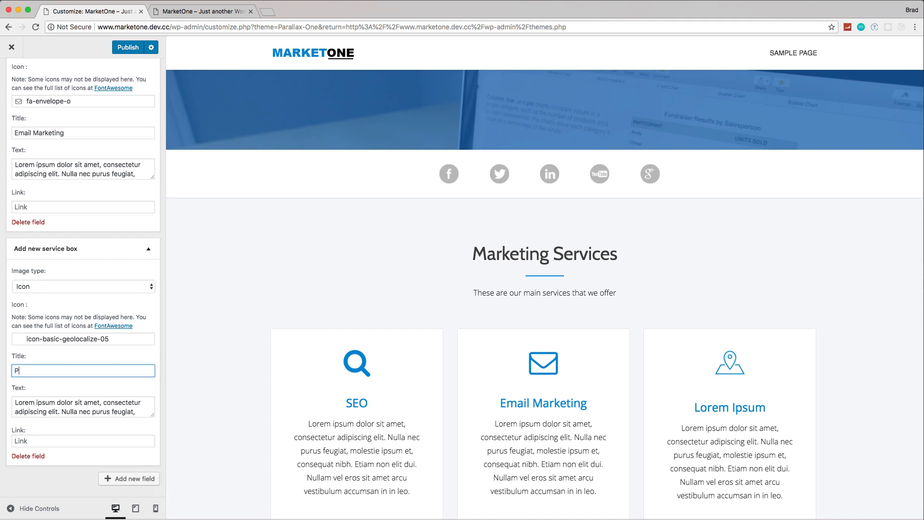
{"action": "type", "text": "ay Per Click"}
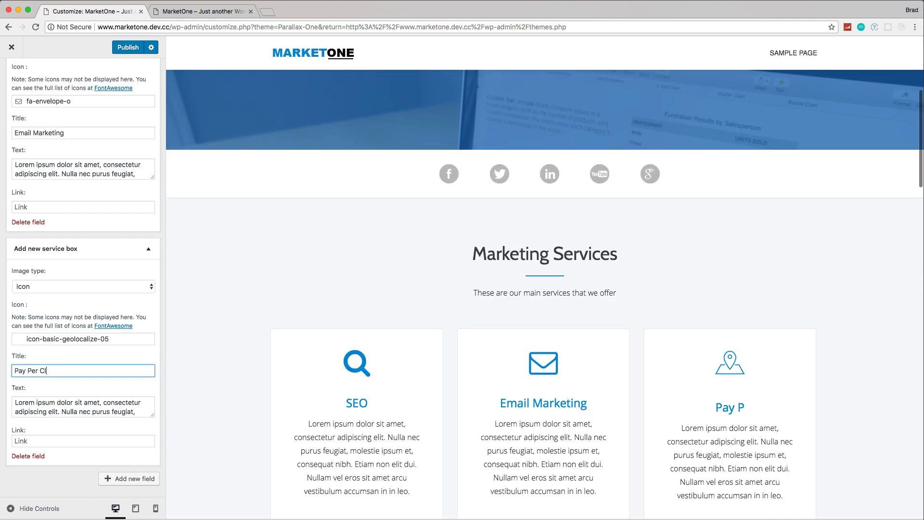
Step: Filter the icons by "money" and set the Pay Per Click box's icon to fa-money
{"action": "left_click", "coordinate": [60, 340]}
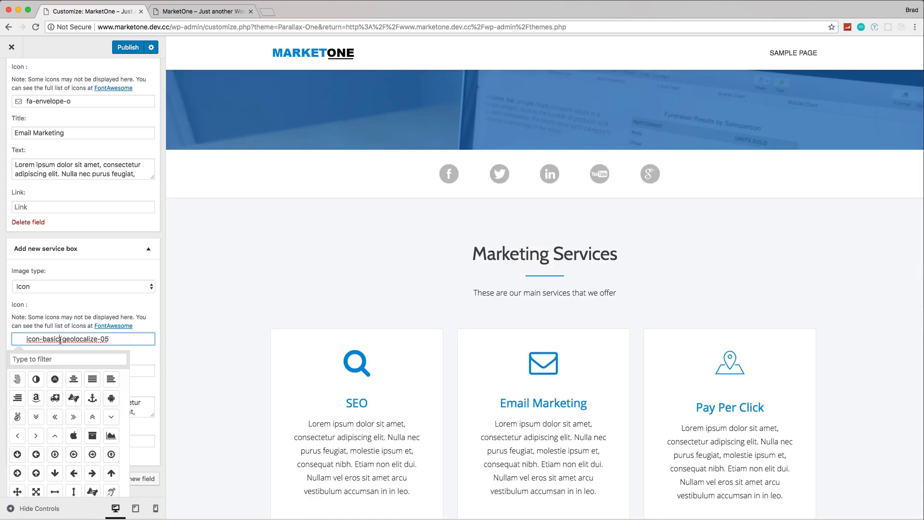
{"action": "left_click", "coordinate": [60, 359]}
{"action": "type", "text": "money"}
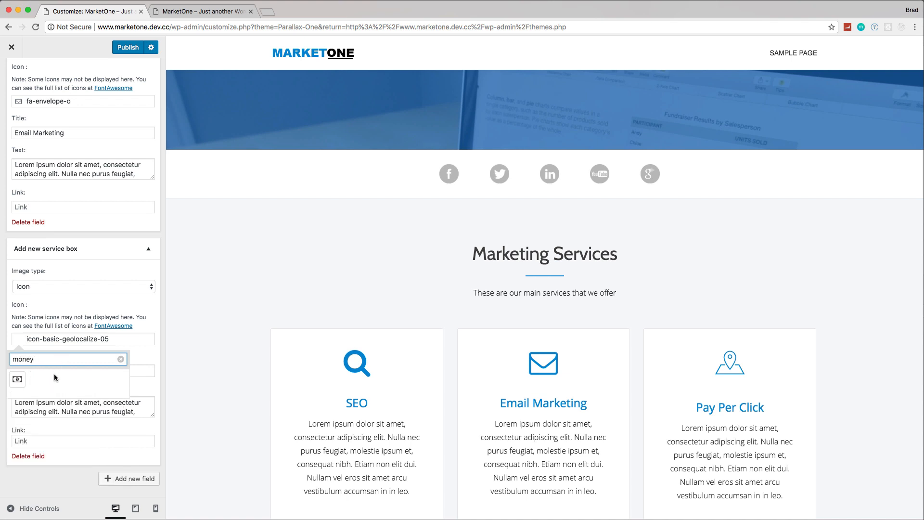
{"action": "left_click", "coordinate": [24, 381]}
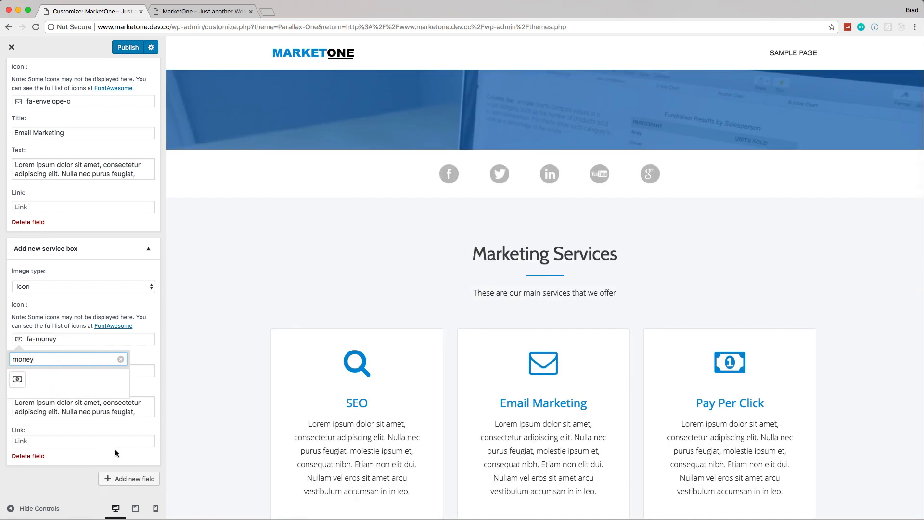
Step: Publish the Services section changes and return to the customizer's list of sections
{"action": "scroll", "coordinate": [115, 453], "scroll_direction": "up", "scroll_amount": 10}
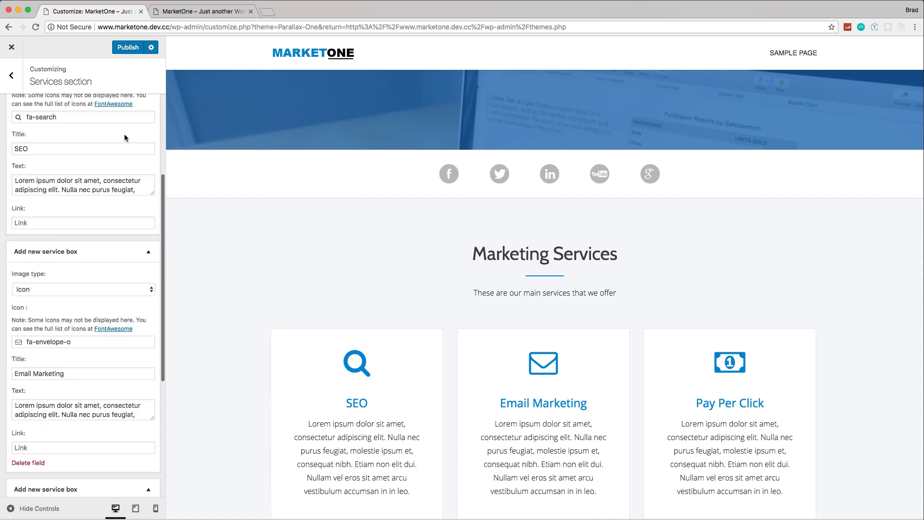
{"action": "scroll", "coordinate": [124, 138], "scroll_direction": "up", "scroll_amount": 5}
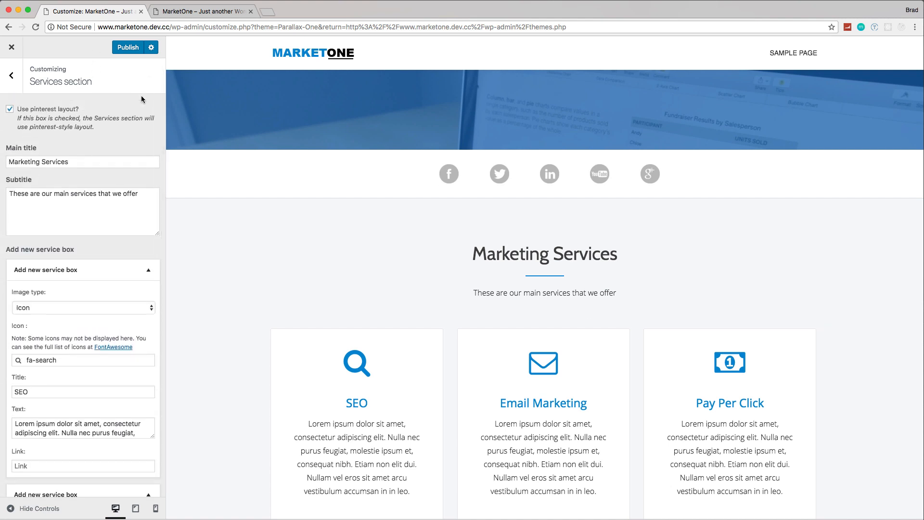
{"action": "left_click", "coordinate": [133, 48]}
{"action": "left_click", "coordinate": [11, 76]}
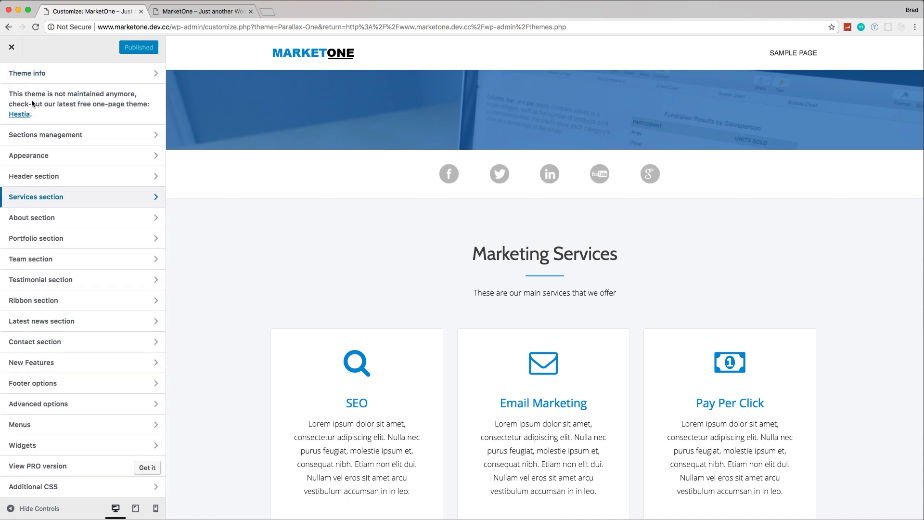
Step: Open the About section settings and change the main title to "About MarketOne"
{"action": "scroll", "coordinate": [359, 306], "scroll_direction": "down", "scroll_amount": 5}
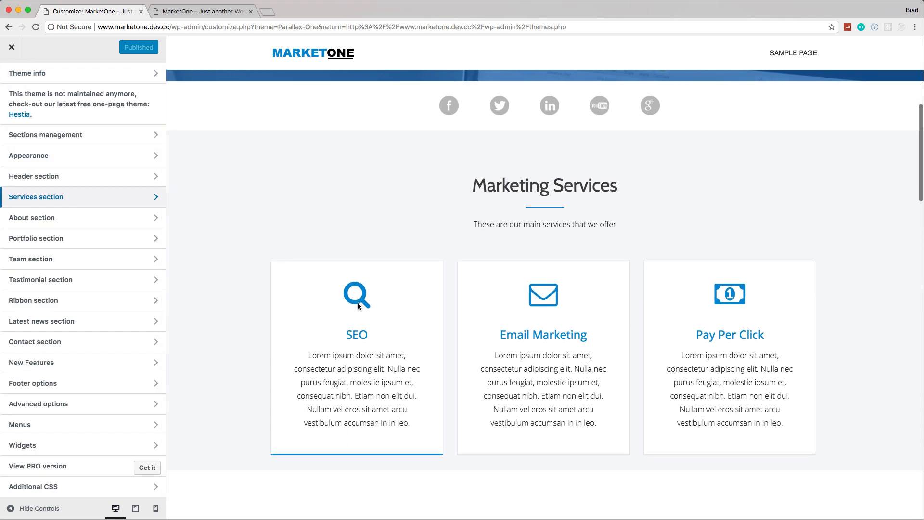
{"action": "scroll", "coordinate": [359, 305], "scroll_direction": "down", "scroll_amount": 2}
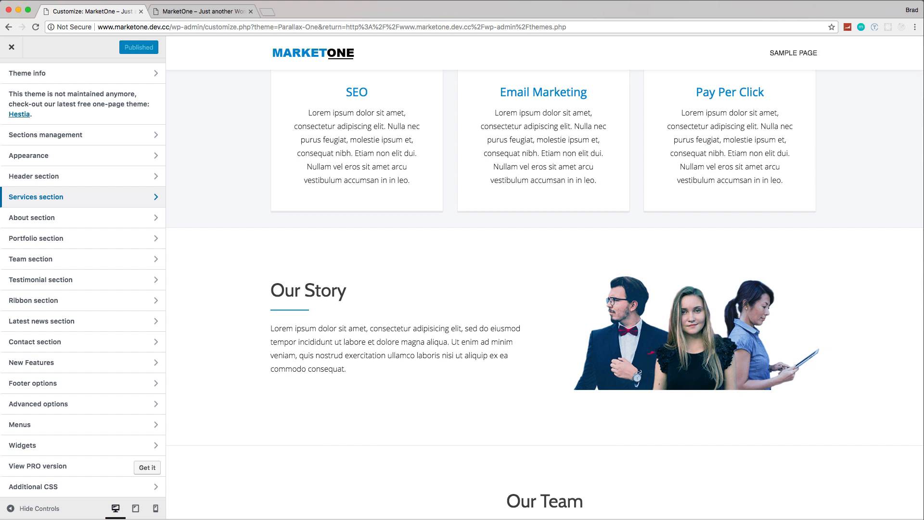
{"action": "left_click", "coordinate": [29, 217]}
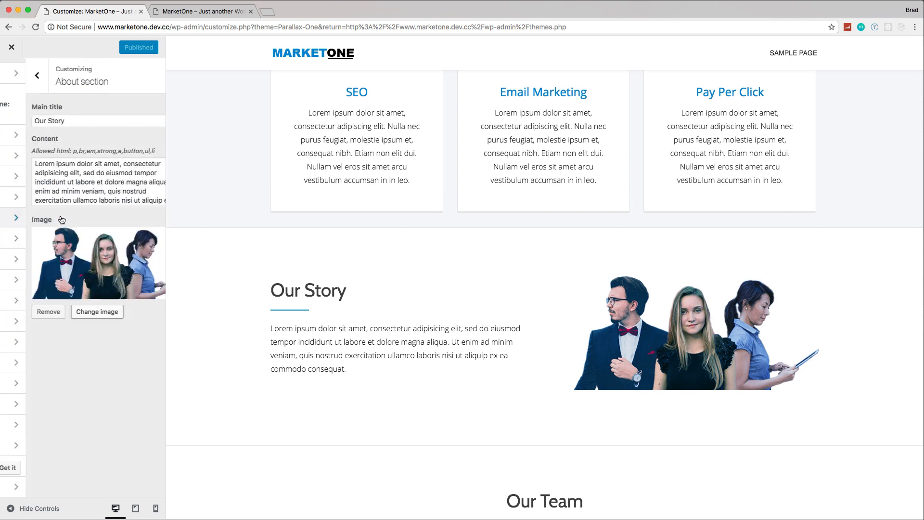
{"action": "triple_click", "coordinate": [52, 121]}
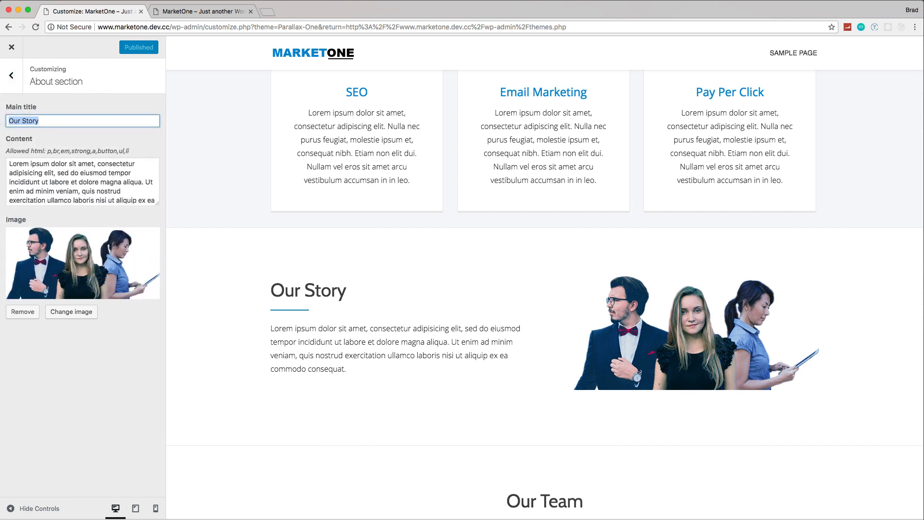
{"action": "type", "text": "About"}
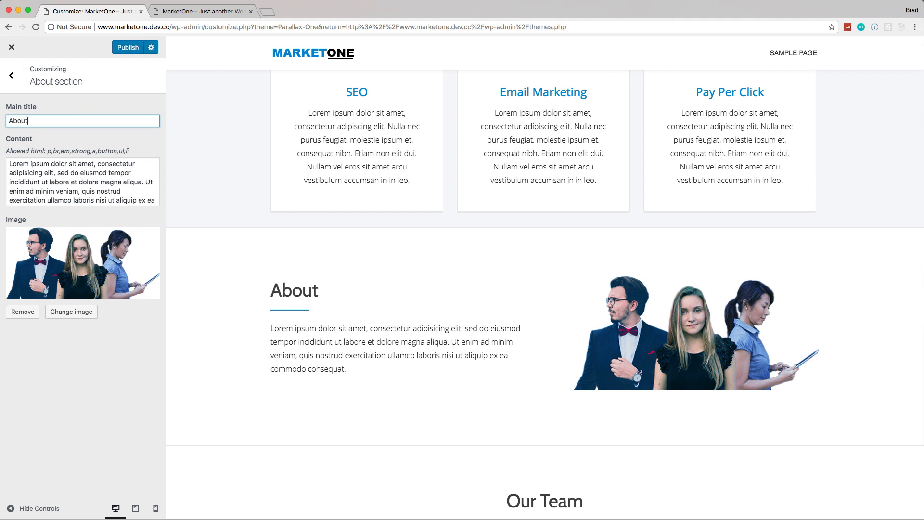
{"action": "type", "text": " Market"}
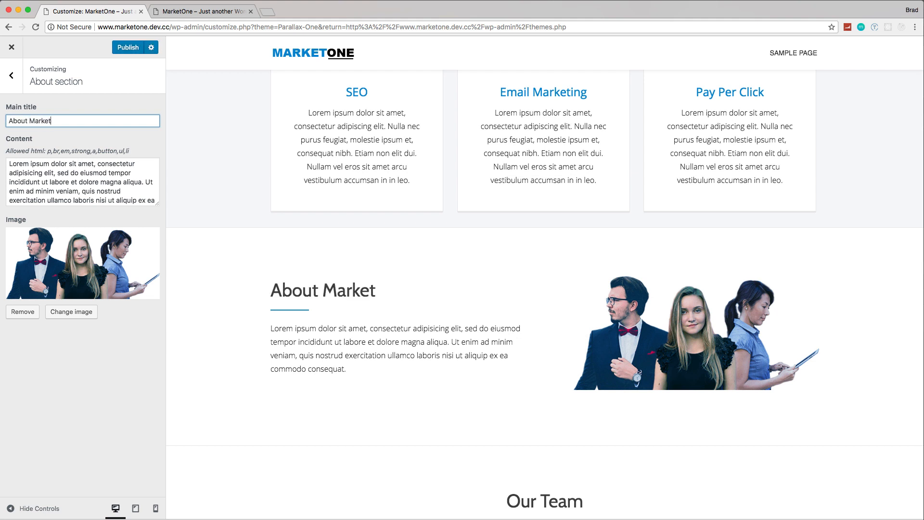
{"action": "type", "text": "One"}
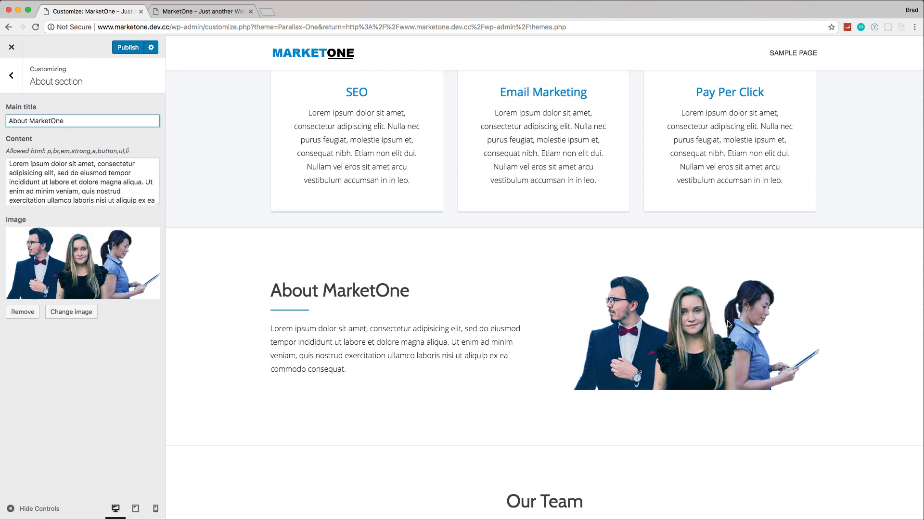
Step: Open pexels.com in a new browser tab and search its stock photos for "business group"
{"action": "left_click", "coordinate": [183, 13]}
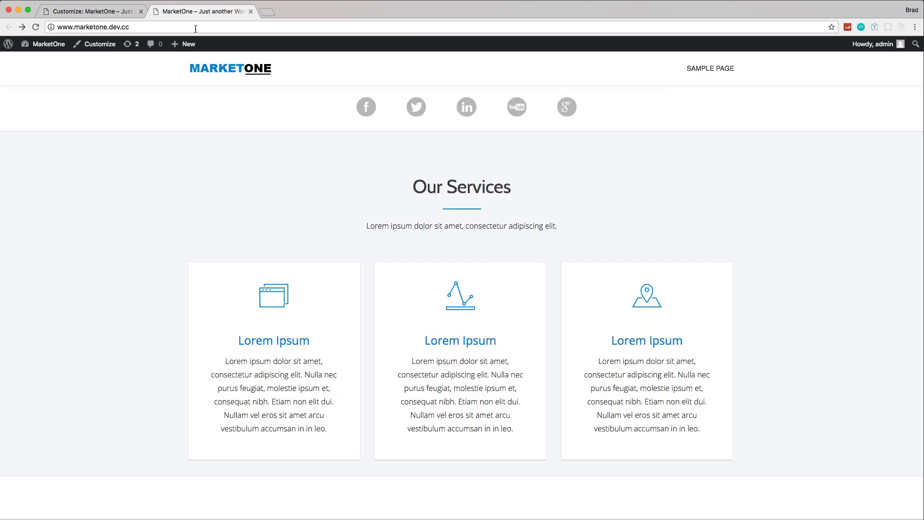
{"action": "left_click", "coordinate": [267, 13]}
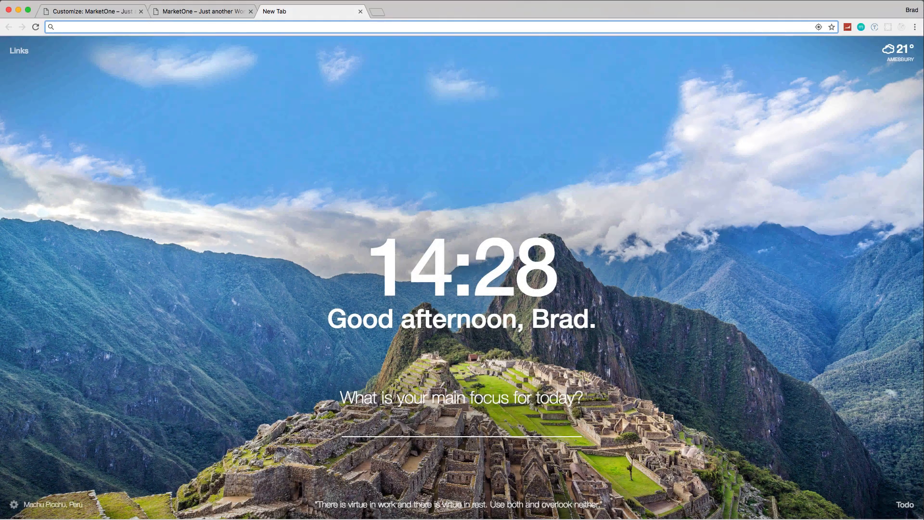
{"action": "type", "text": "pexels.com"}
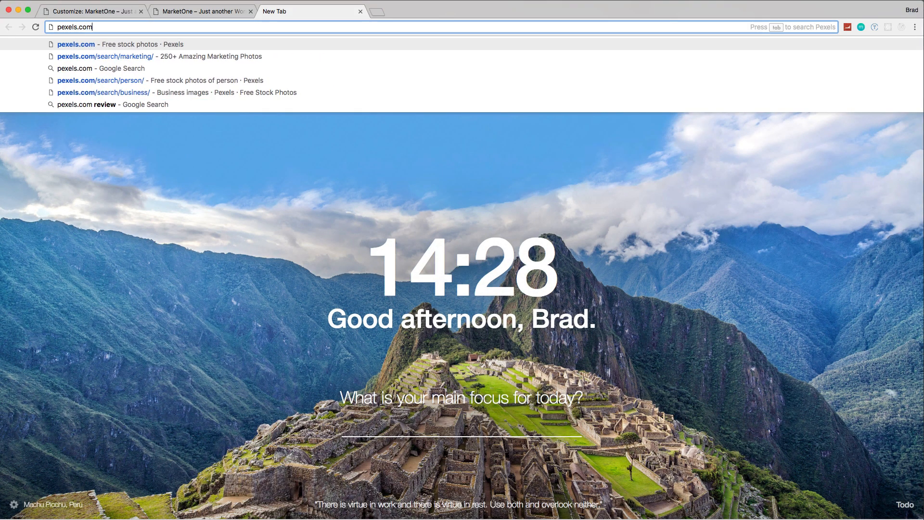
{"action": "key", "text": "Return"}
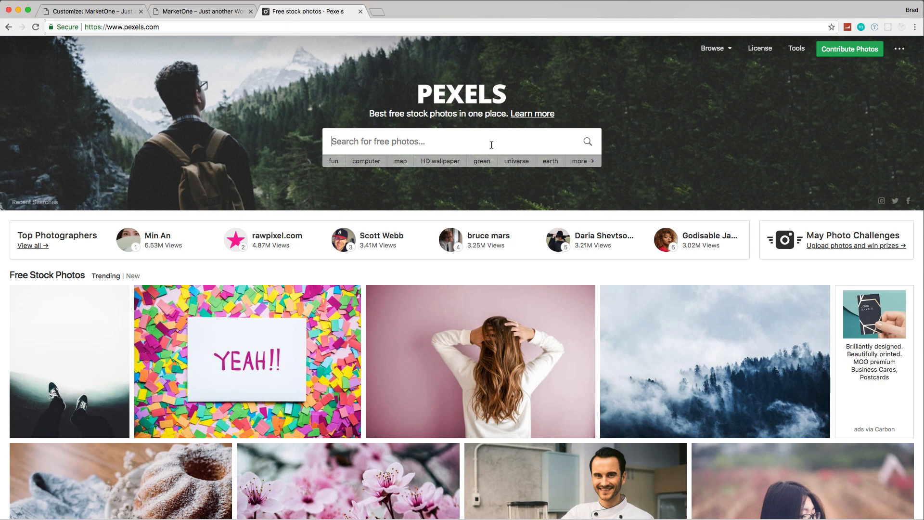
{"action": "type", "text": "business group"}
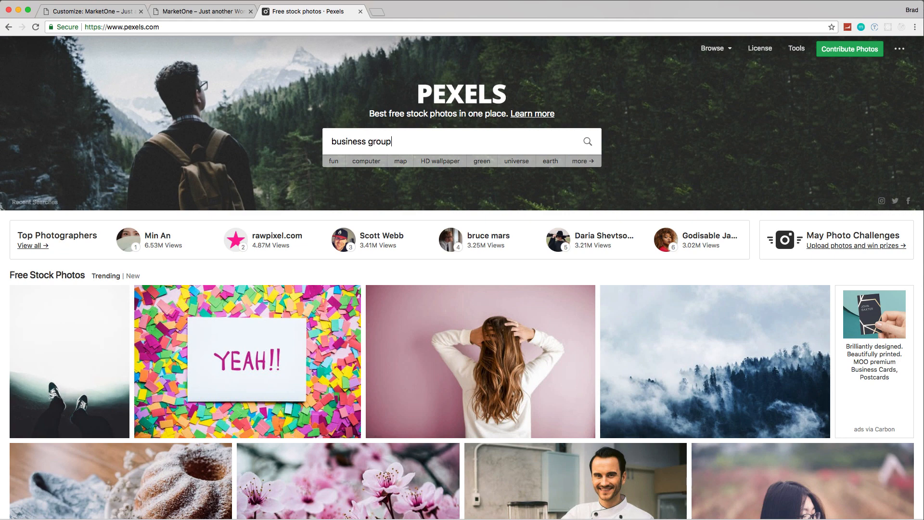
{"action": "key", "text": "Return"}
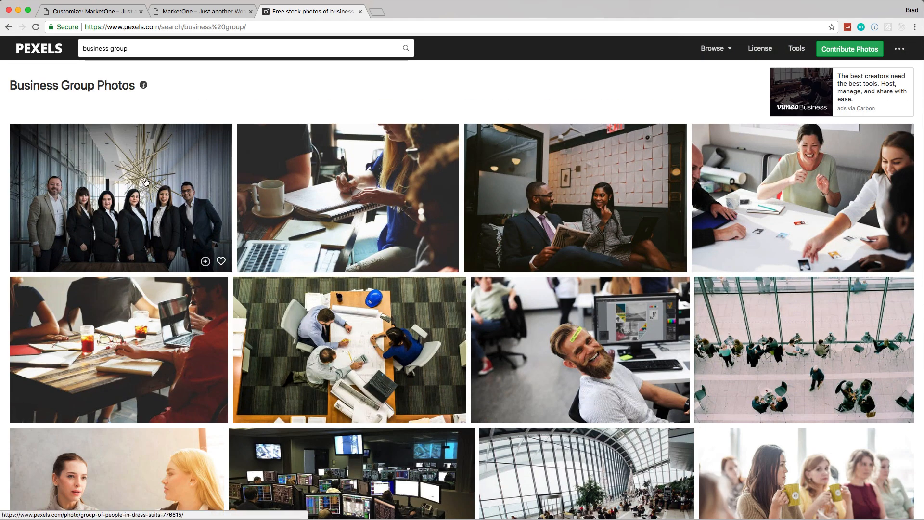
Step: Download the photo of six people in dress suits in the Small (640 x 426) size
{"action": "left_click", "coordinate": [146, 182]}
{"action": "left_click", "coordinate": [826, 147]}
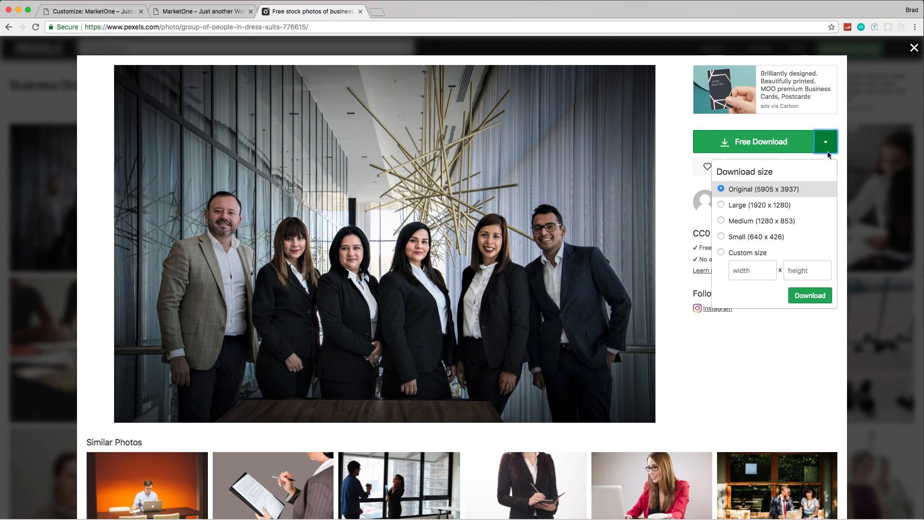
{"action": "left_click", "coordinate": [750, 237]}
{"action": "left_click", "coordinate": [809, 296]}
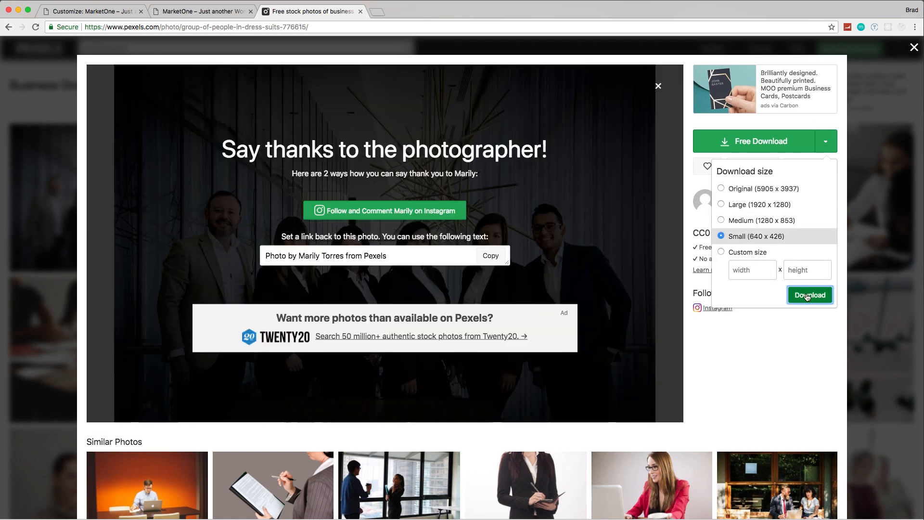
{"action": "left_click", "coordinate": [519, 124]}
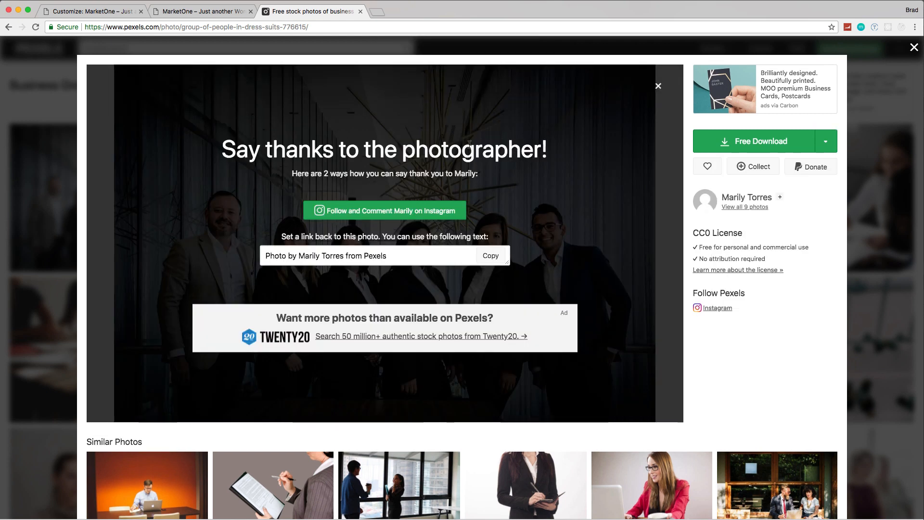
Step: Return to the customizer and save the About section's preview image as about-us in PNG format to Downloads
{"action": "left_click", "coordinate": [111, 12]}
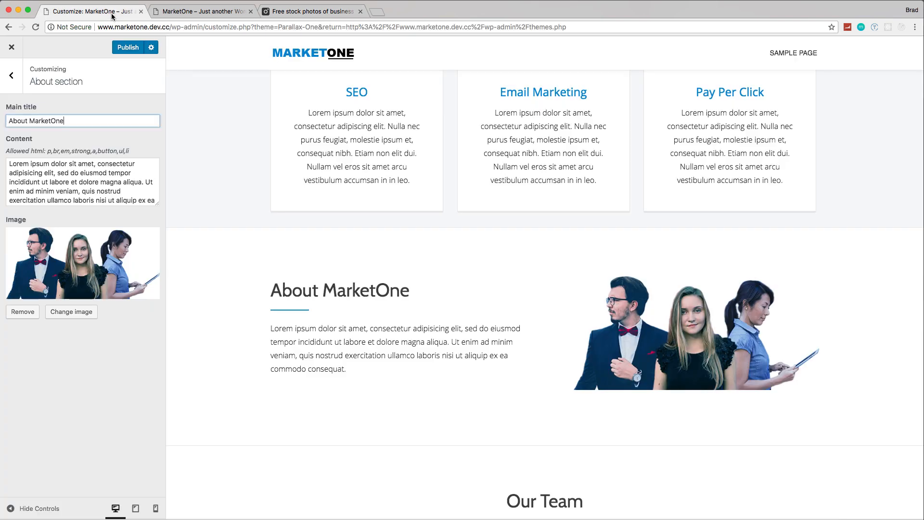
{"action": "right_click", "coordinate": [693, 335]}
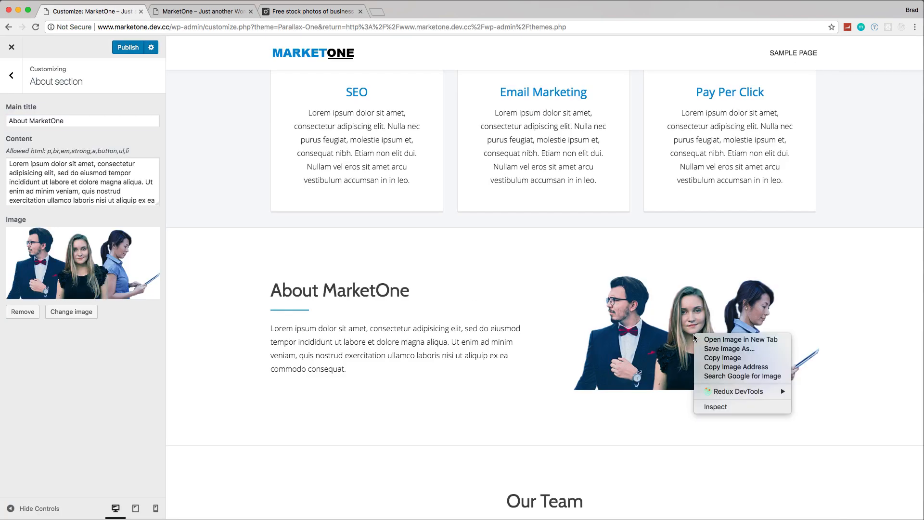
{"action": "left_click", "coordinate": [719, 349]}
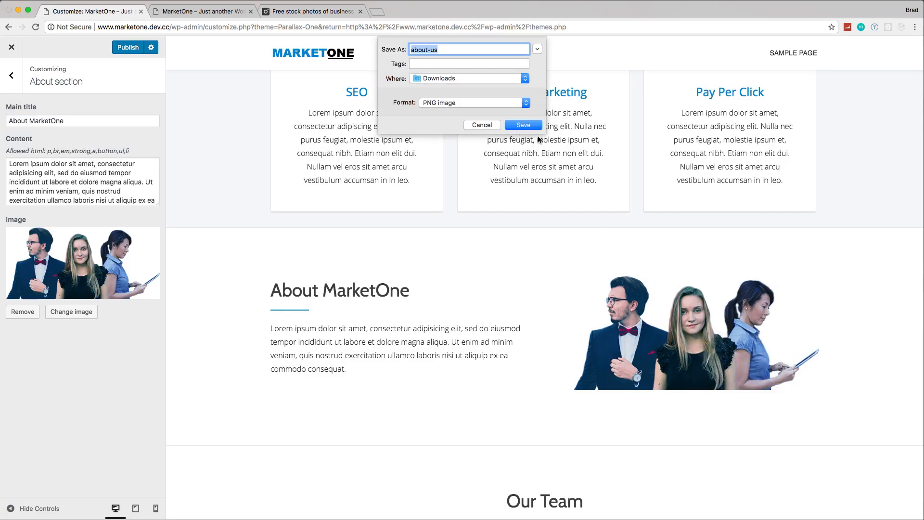
{"action": "key", "text": "Return"}
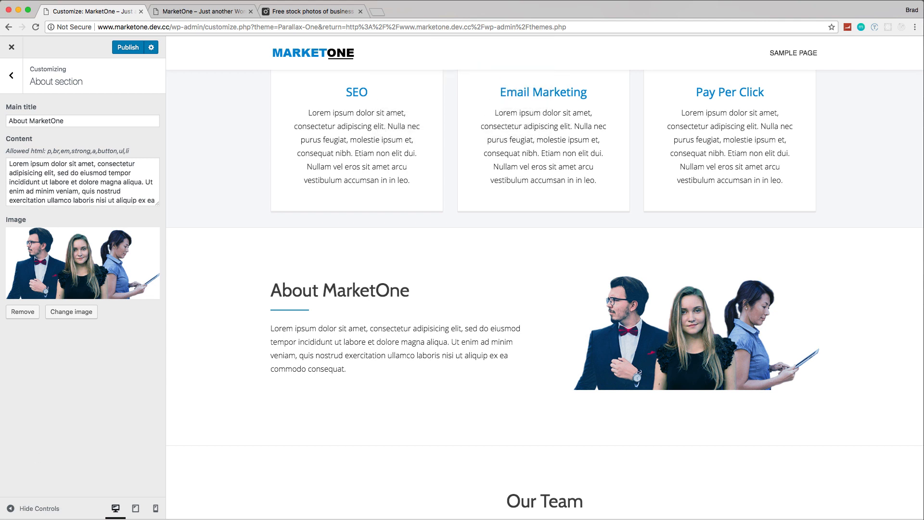
Step: Switch to Finder's Downloads folder and open about-us.png with Adobe Photoshop CC 2017
{"action": "key", "text": "super+Tab"}
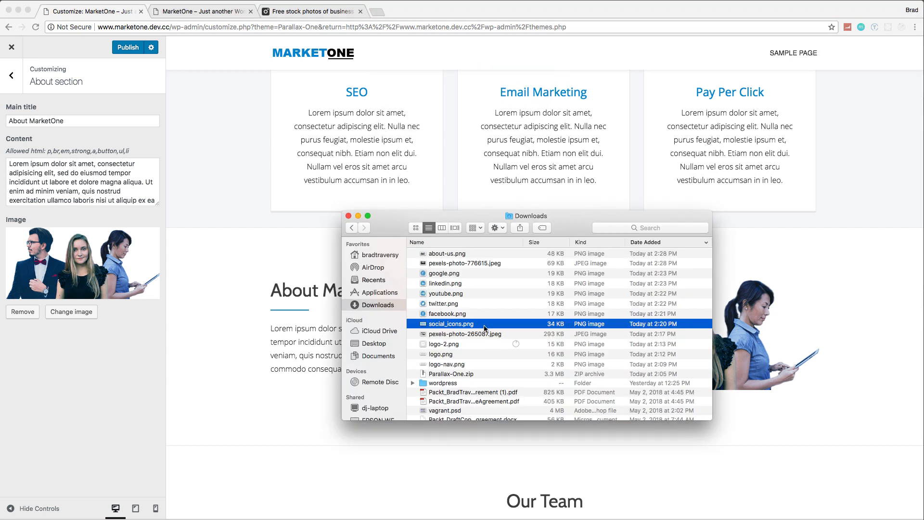
{"action": "left_click", "coordinate": [442, 255]}
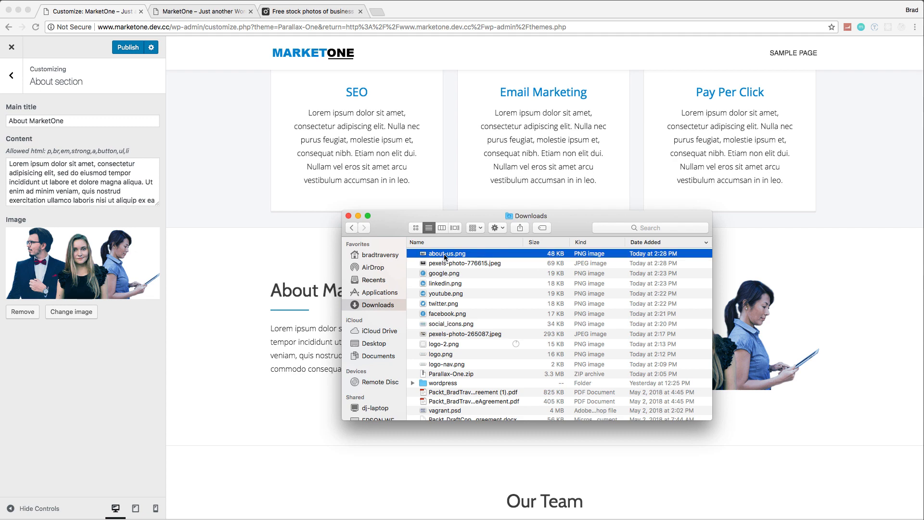
{"action": "right_click", "coordinate": [443, 254]}
{"action": "mouse_move", "coordinate": [491, 268]}
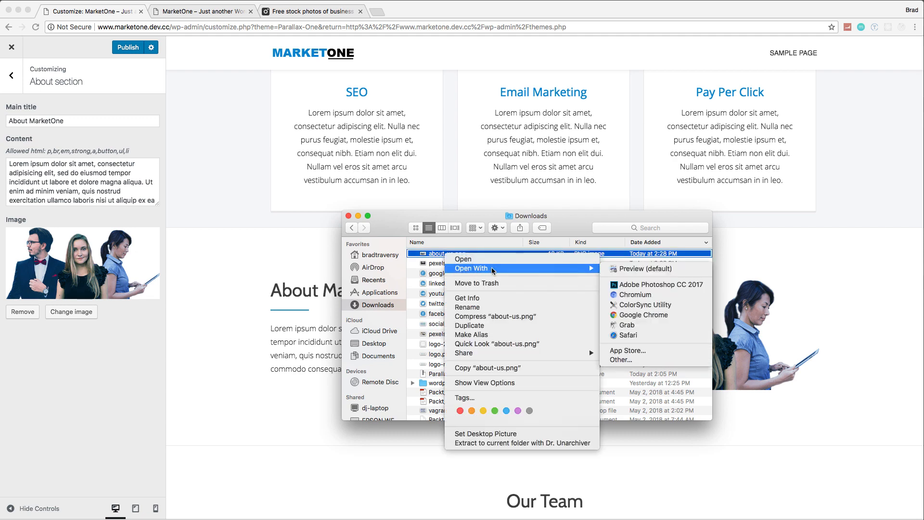
{"action": "left_click", "coordinate": [619, 284]}
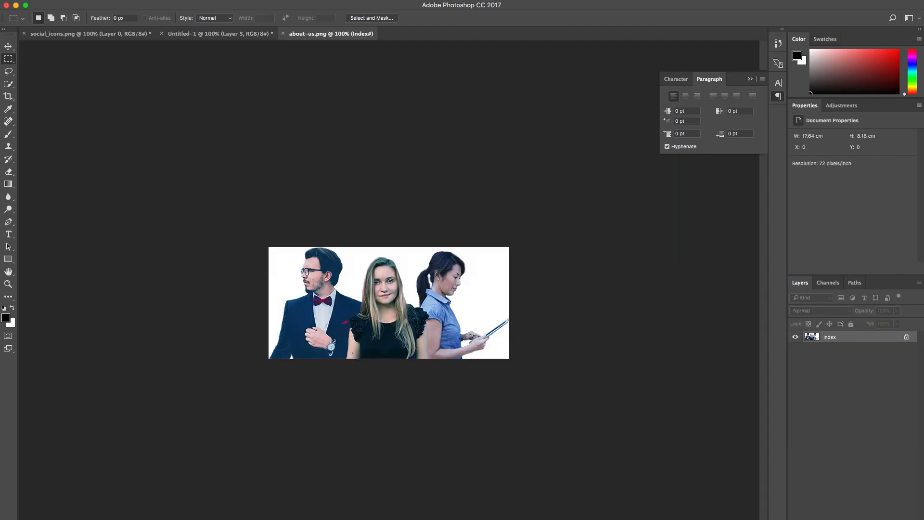
Step: Go back to Finder and open pexels-photo-776615.jpeg with Adobe Photoshop CC 2017
{"action": "key", "text": "super+Tab"}
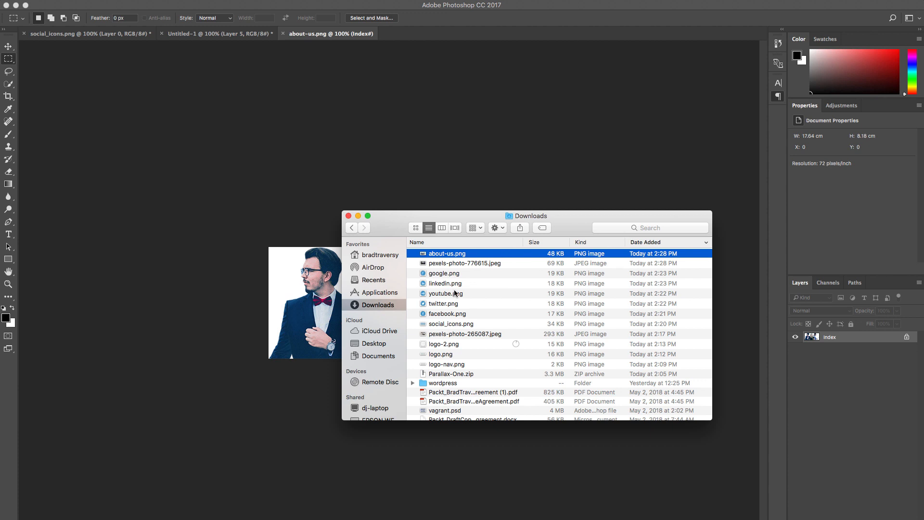
{"action": "left_click", "coordinate": [447, 265]}
{"action": "right_click", "coordinate": [457, 264]}
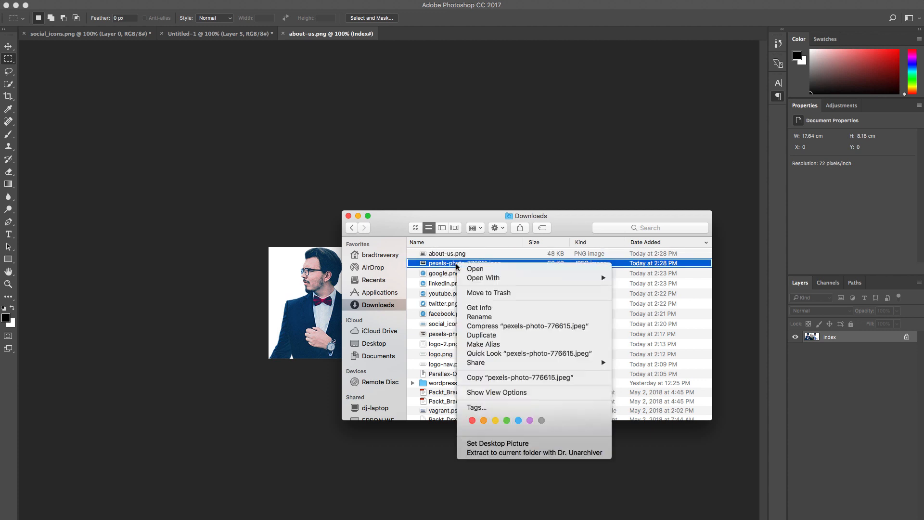
{"action": "mouse_move", "coordinate": [558, 278]}
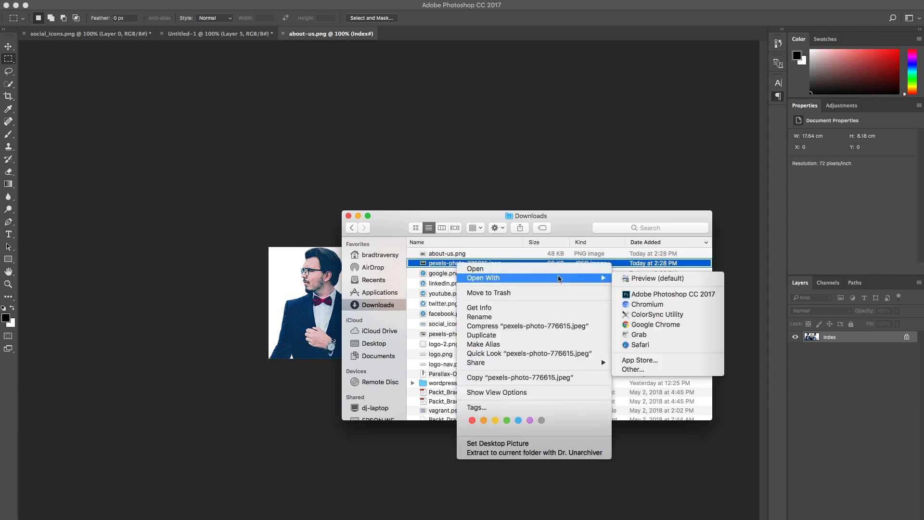
{"action": "left_click", "coordinate": [635, 294]}
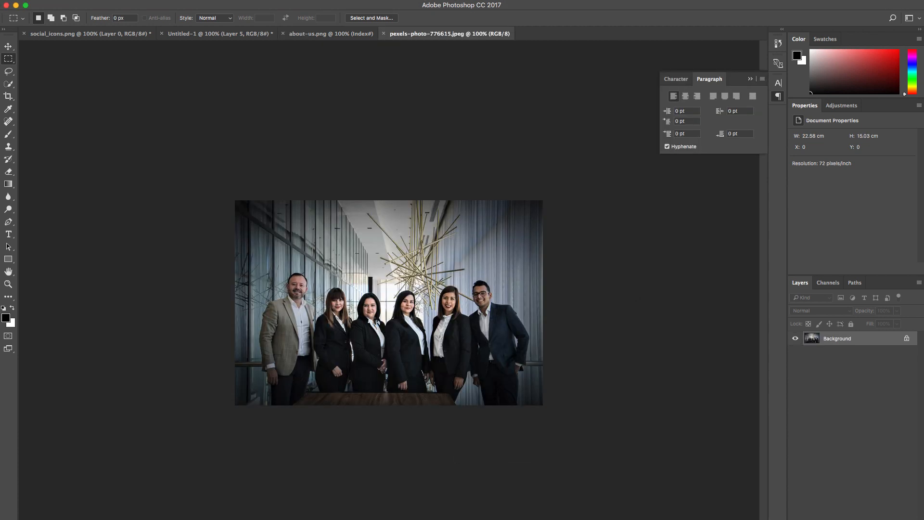
Step: Copy nearly the whole business group photo and paste it into the about-us.png document
{"action": "left_click_drag", "start_coordinate": [236, 206], "coordinate": [546, 421]}
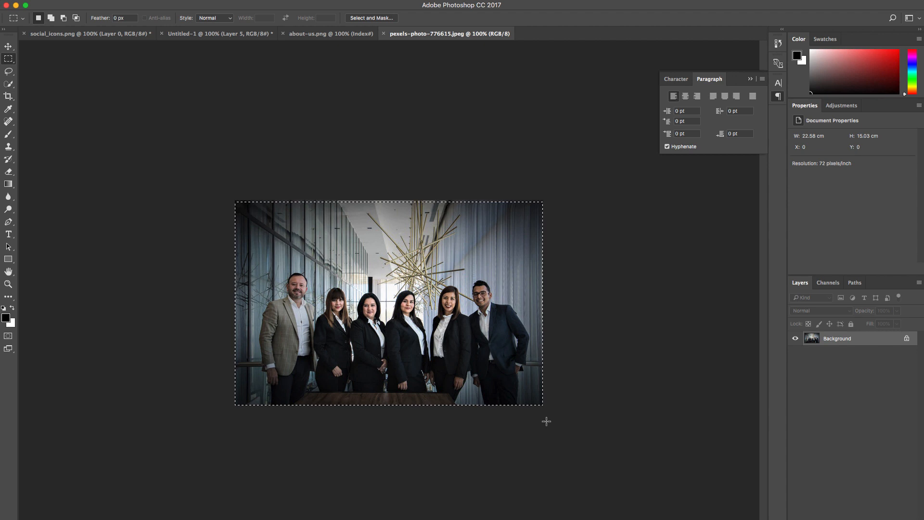
{"action": "left_click", "coordinate": [326, 37]}
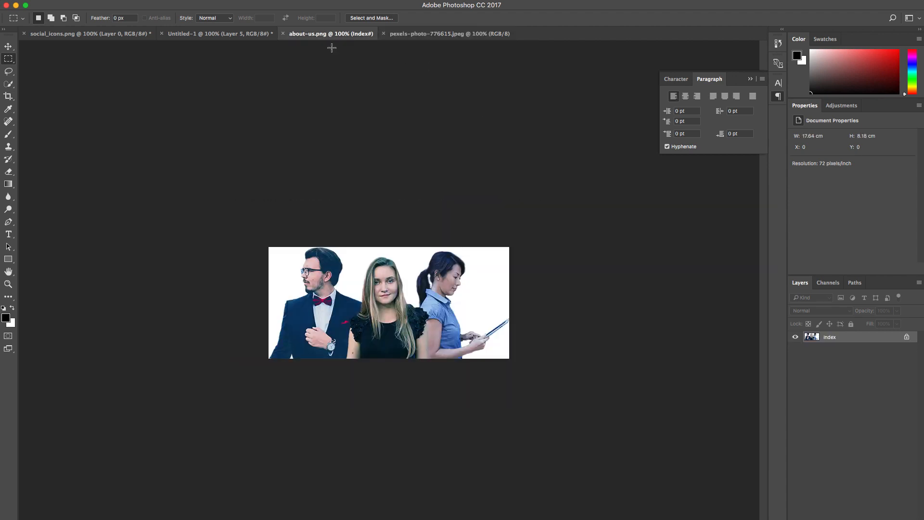
{"action": "key", "text": "ctrl+v"}
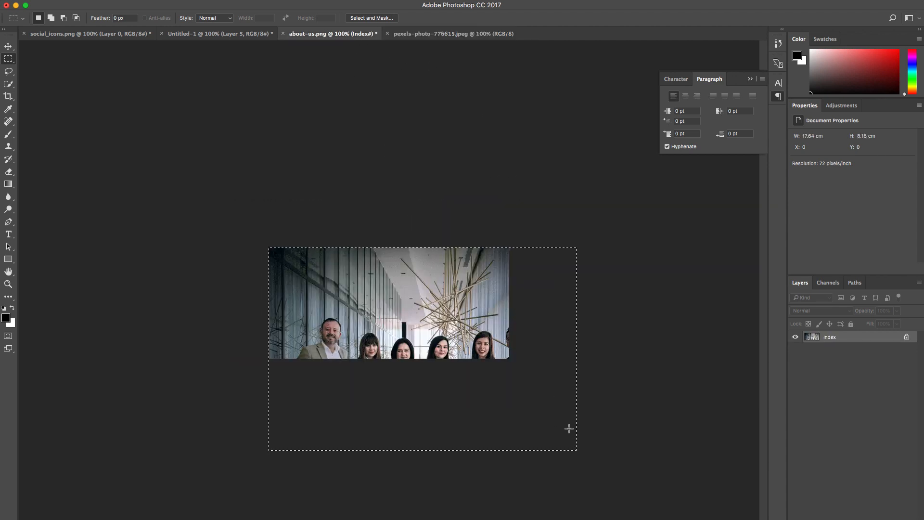
Step: Scale the pasted group photo down to about 79% to fit the about-us.png canvas width, and deselect it
{"action": "key", "text": "ctrl+t"}
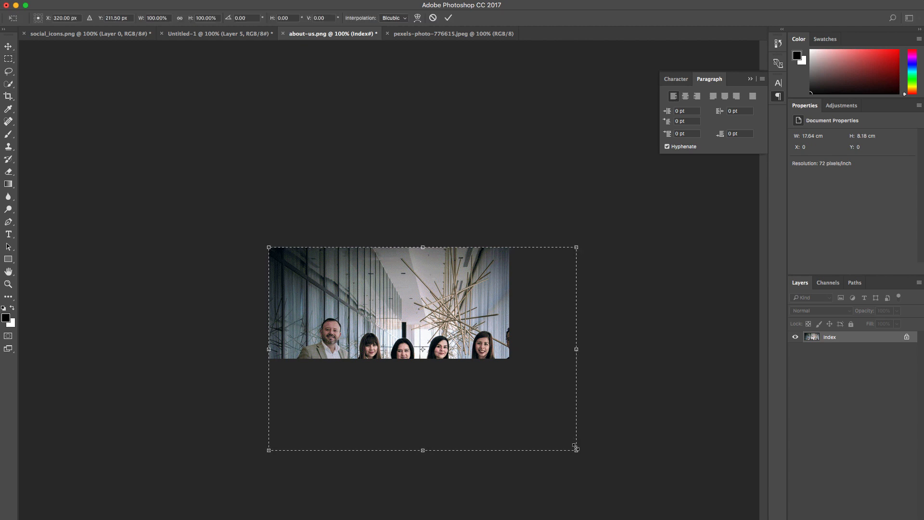
{"action": "left_click_drag", "start_coordinate": [576, 450], "coordinate": [527, 386]}
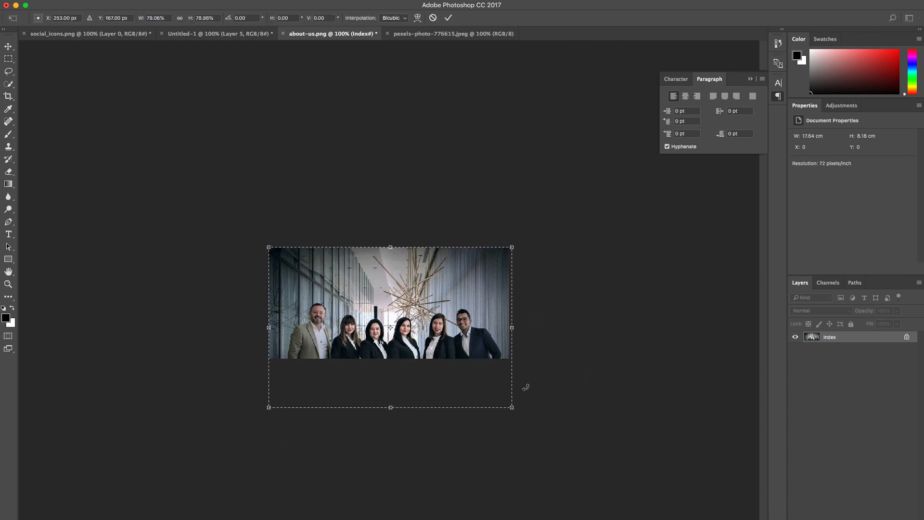
{"action": "key", "text": "Return"}
{"action": "key", "text": "Return"}
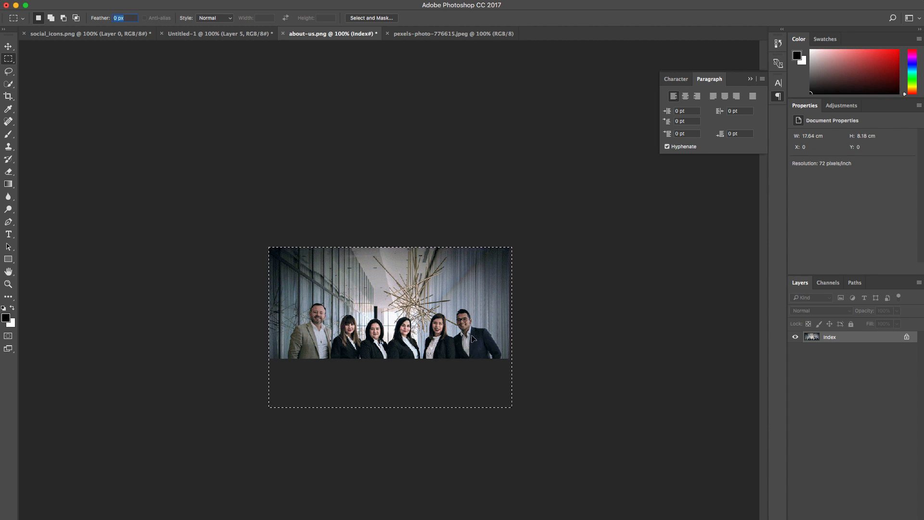
{"action": "key", "text": "ctrl+t"}
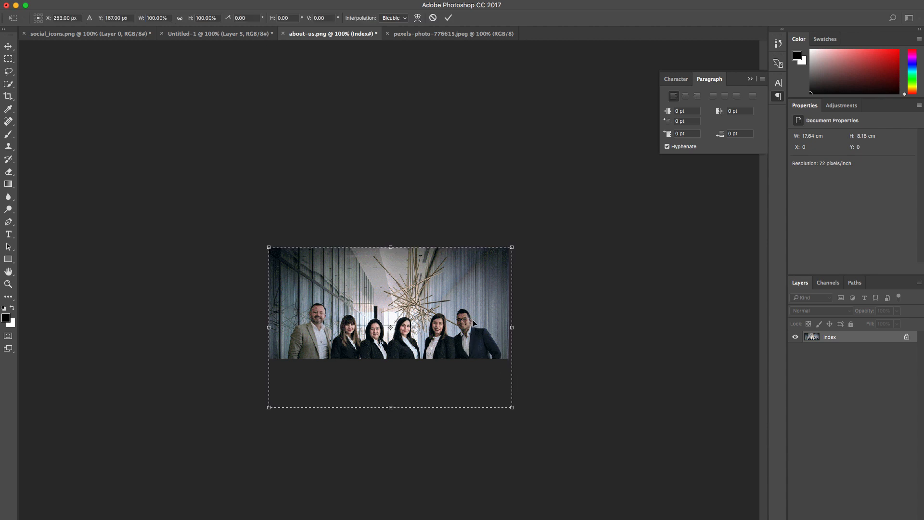
{"action": "key", "text": "Return"}
{"action": "key", "text": "ctrl+d"}
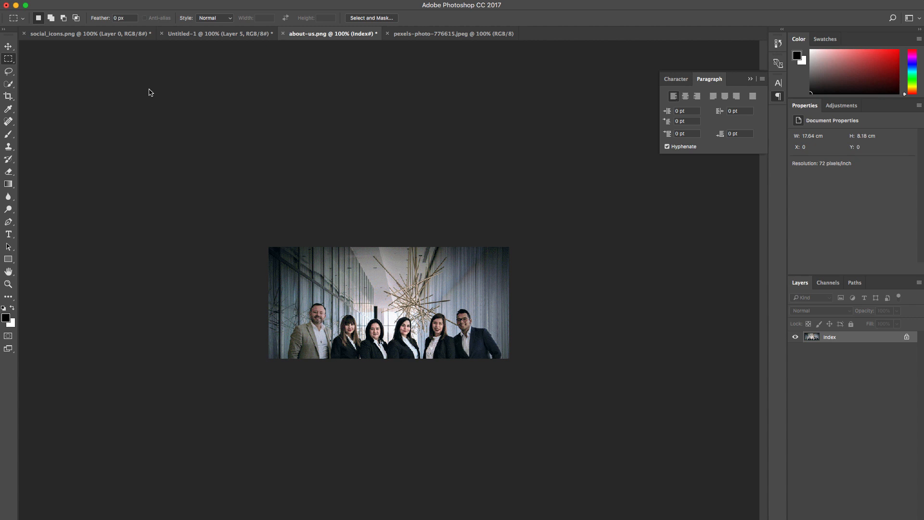
Step: Try to move the group photo upward within about-us.png, and undo the move
{"action": "left_click", "coordinate": [8, 46]}
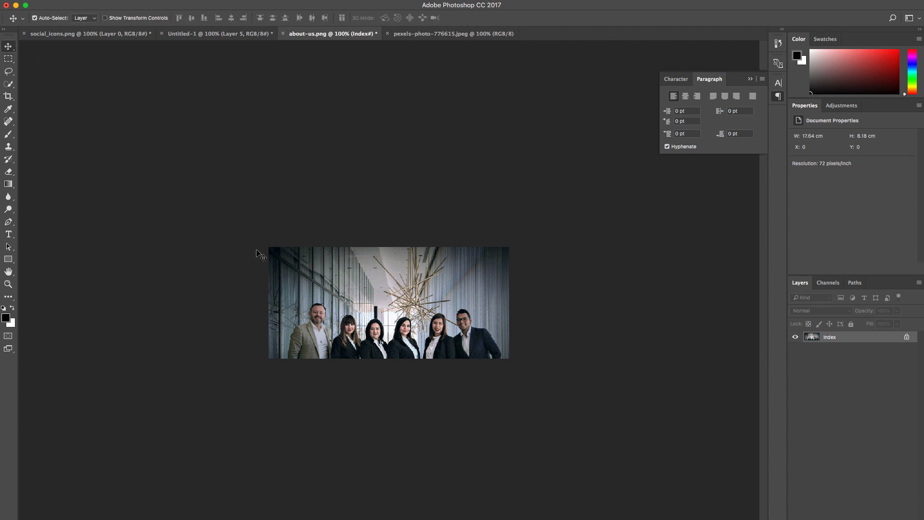
{"action": "left_click_drag", "start_coordinate": [385, 303], "coordinate": [388, 285]}
{"action": "key", "text": "super"}
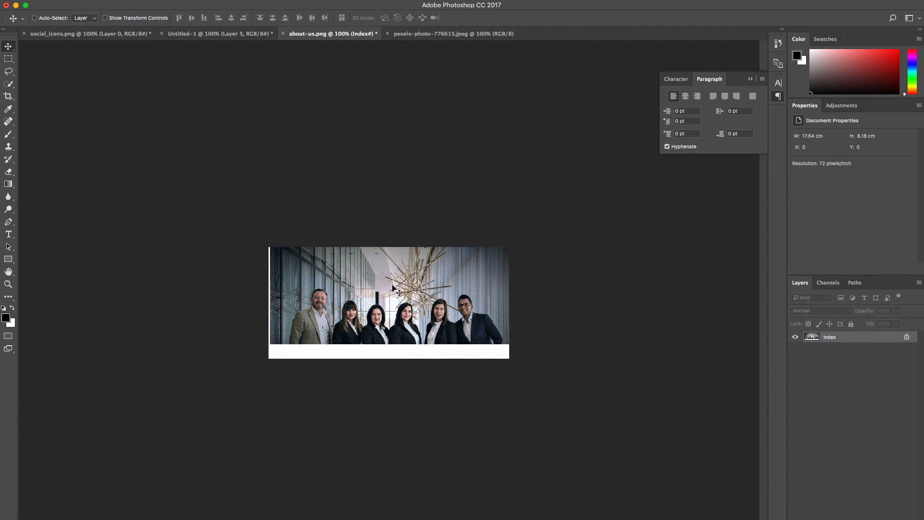
{"action": "key", "text": "super+z"}
{"action": "key", "text": "super+z"}
{"action": "key", "text": "super+z"}
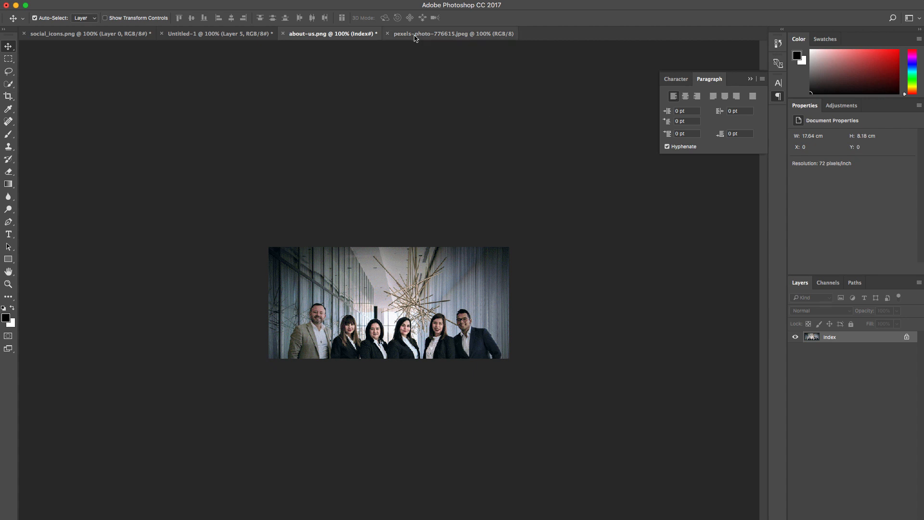
Step: Step back through the edits in about-us.png to undo the scaling of the pasted group photo
{"action": "left_click", "coordinate": [416, 35]}
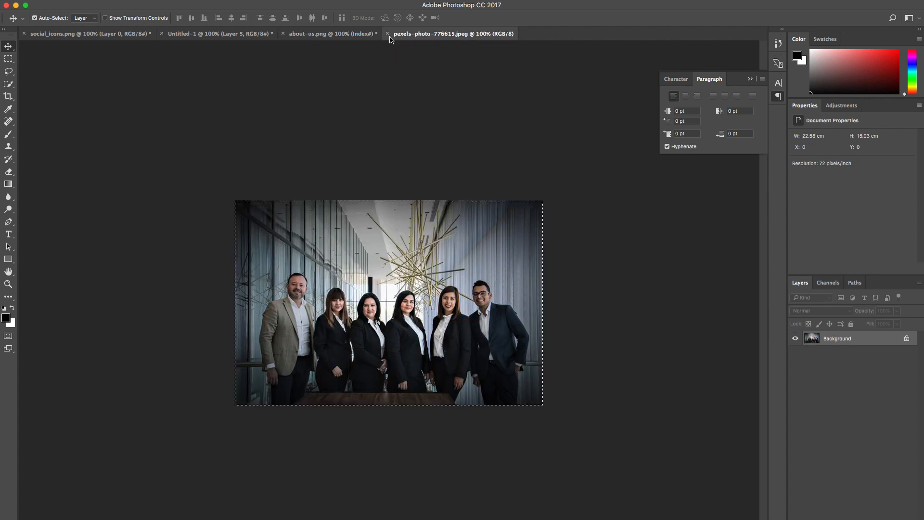
{"action": "left_click", "coordinate": [332, 34]}
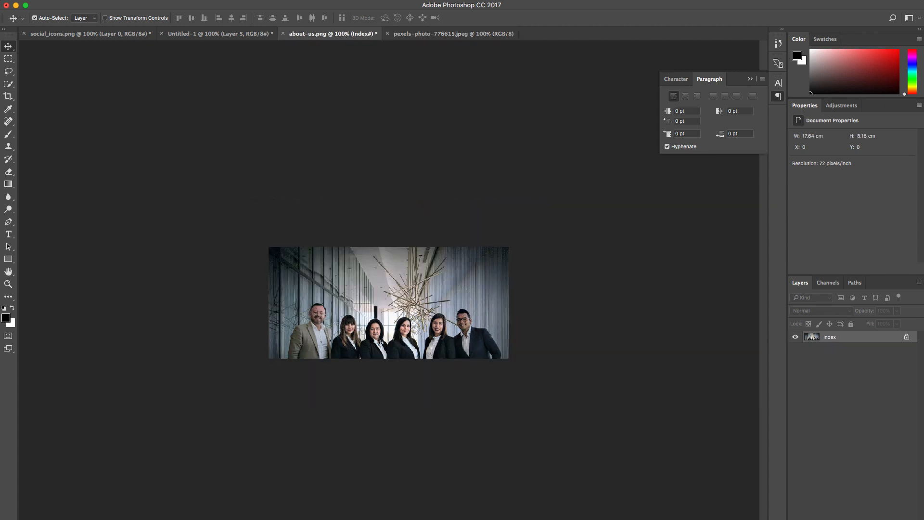
{"action": "left_click", "coordinate": [103, 0]}
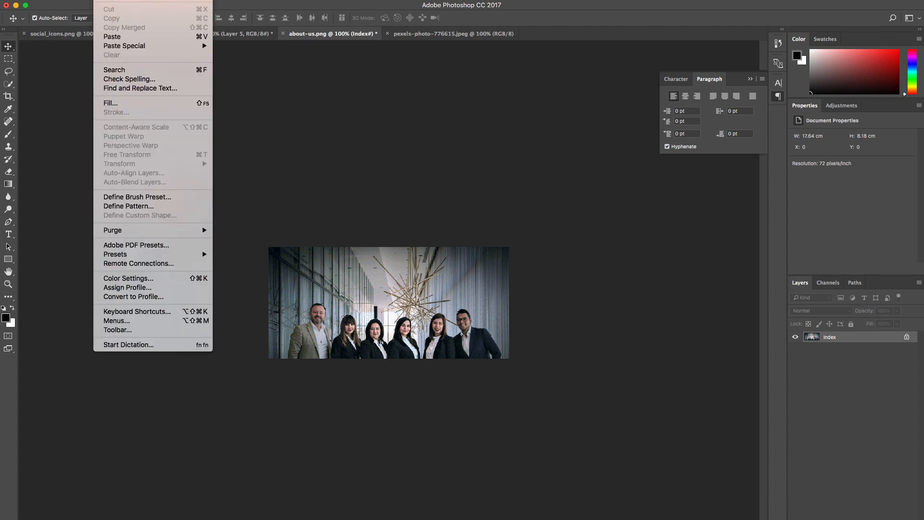
{"action": "left_click", "coordinate": [112, 37]}
{"action": "left_click", "coordinate": [103, 0]}
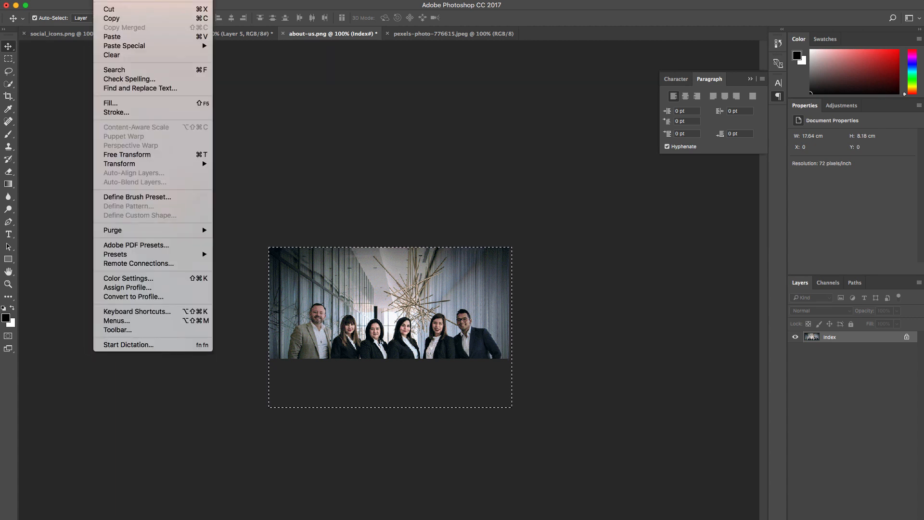
{"action": "left_click", "coordinate": [120, 0]}
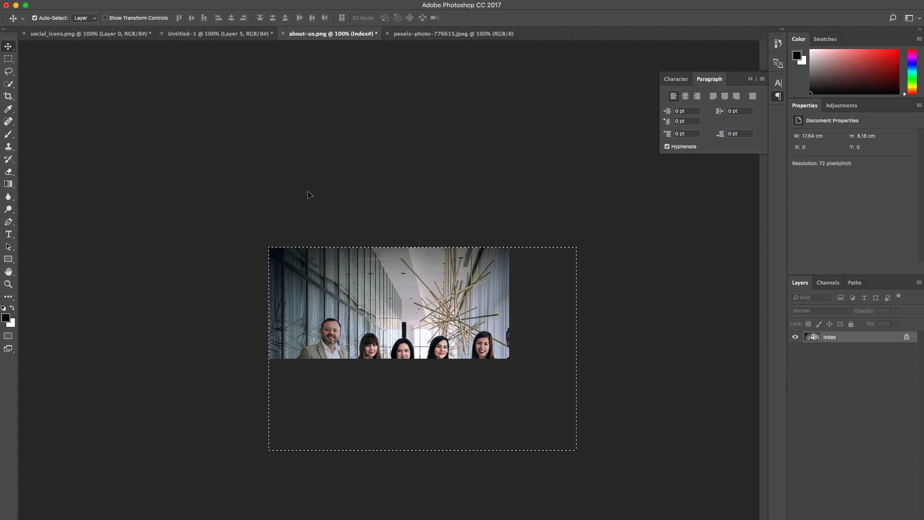
Step: Deselect the full-size group photo, try to move it up and left in about-us.png, and undo the move
{"action": "key", "text": "super+d"}
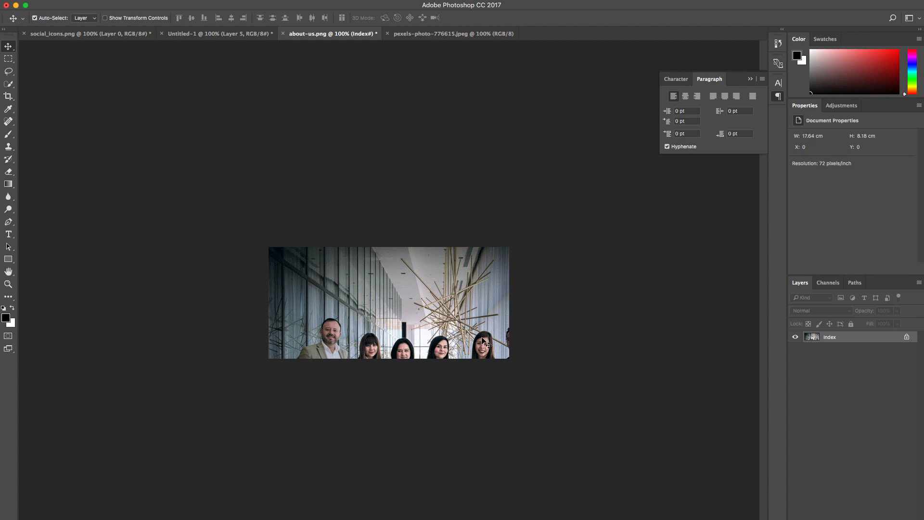
{"action": "left_click_drag", "start_coordinate": [491, 332], "coordinate": [468, 312]}
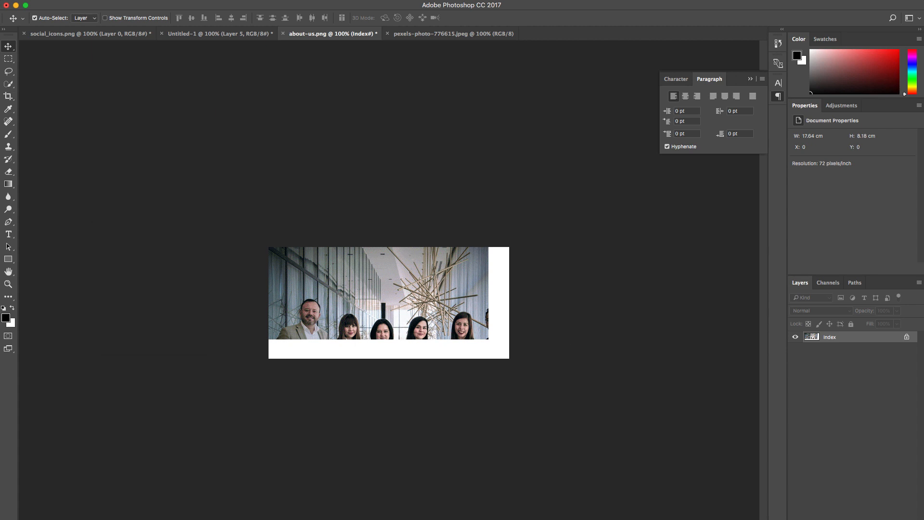
{"action": "left_click", "coordinate": [102, 0]}
{"action": "key", "text": "super+z"}
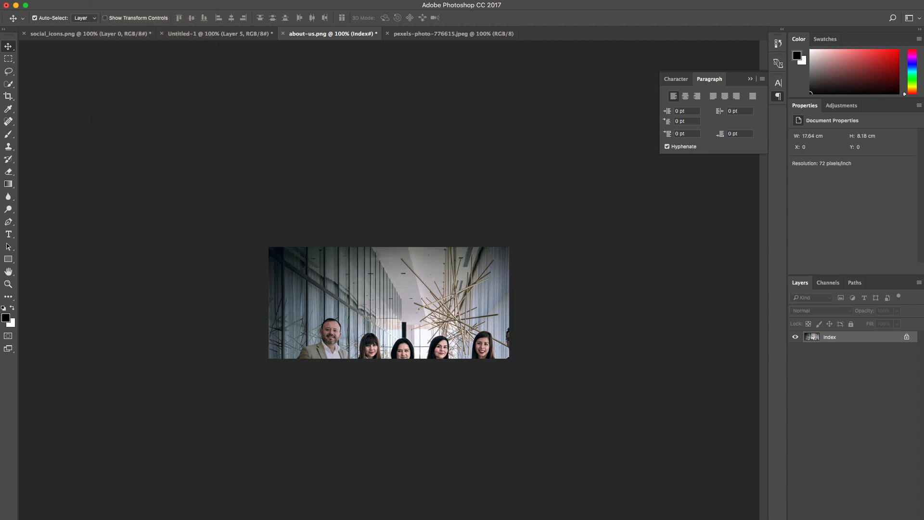
Step: Undo the paste of the group photo to restore the original three-person image in about-us.png
{"action": "left_click", "coordinate": [102, 1]}
{"action": "key", "text": "super+a"}
{"action": "left_click", "coordinate": [102, 0]}
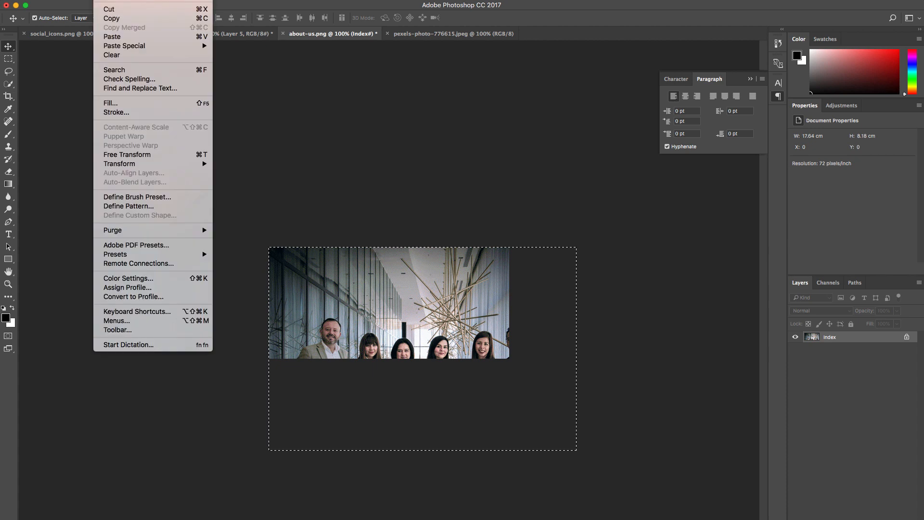
{"action": "key", "text": "super+v"}
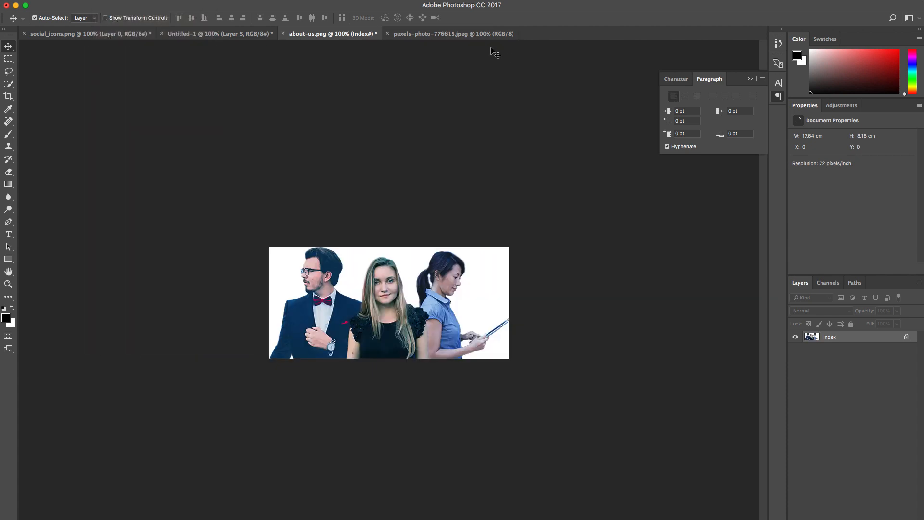
Step: Copy the selected area of the group photo in pexels-photo-776615.jpeg and paste it into about-us.png
{"action": "left_click", "coordinate": [448, 34]}
{"action": "left_click", "coordinate": [9, 59]}
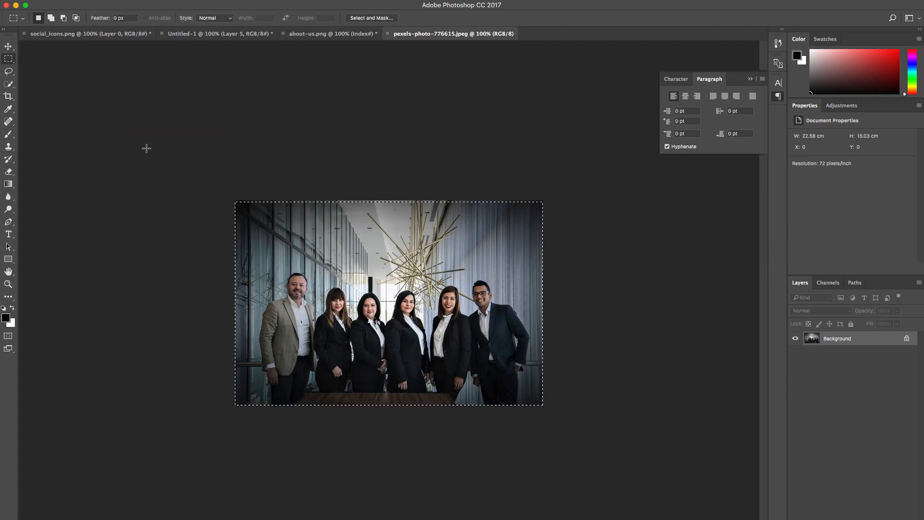
{"action": "key", "text": "super+c"}
{"action": "left_click", "coordinate": [315, 35]}
{"action": "key", "text": "super+v"}
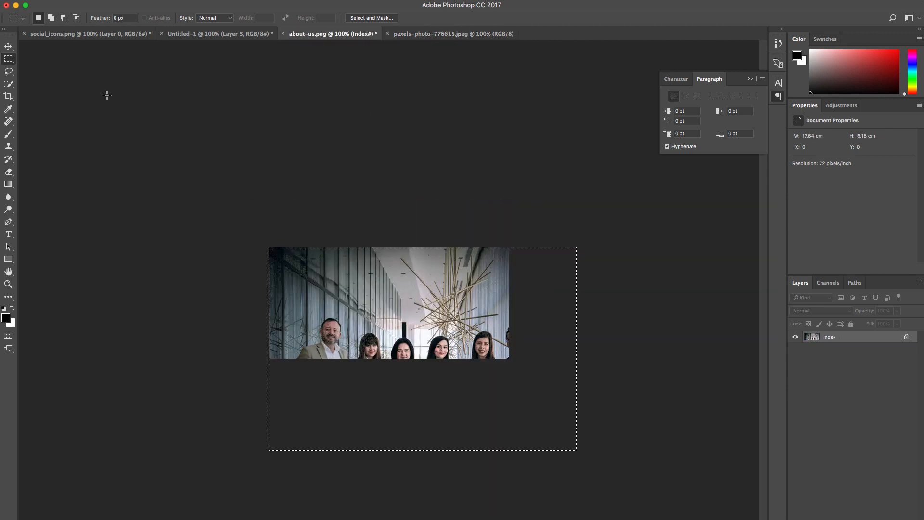
Step: Scale the pasted group photo down with Free Transform to fit the about-us.png canvas width
{"action": "key", "text": "super+t"}
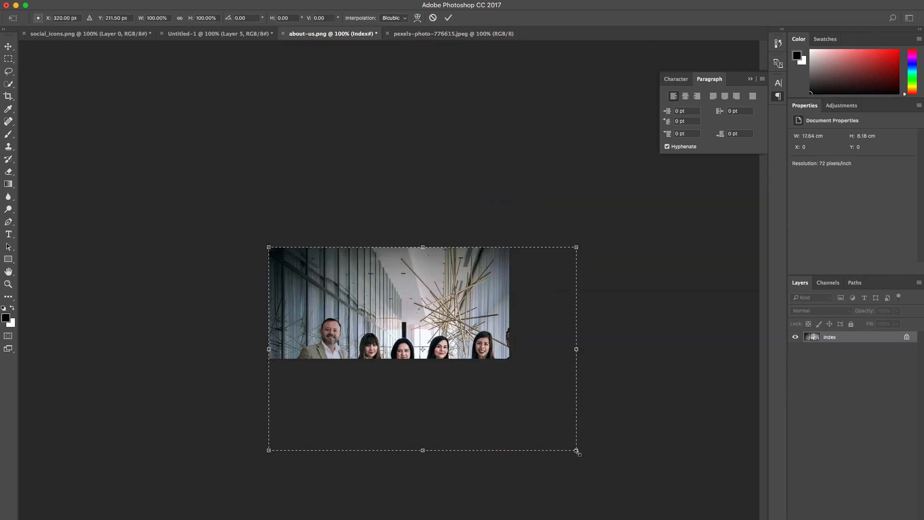
{"action": "left_click_drag", "start_coordinate": [576, 451], "coordinate": [527, 385]}
{"action": "key", "text": "Return"}
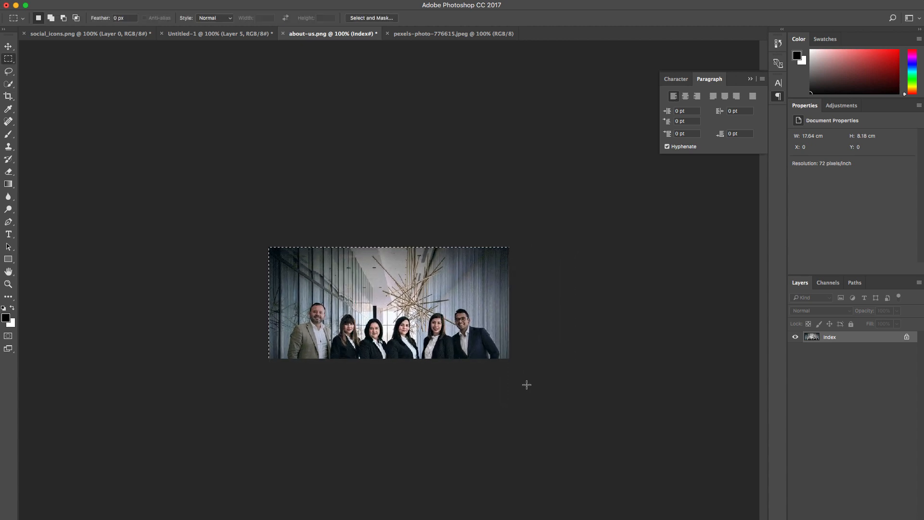
Step: Move the selected group photo up about 2.79 cm so the people fill the canvas, and deselect it
{"action": "left_click", "coordinate": [8, 47]}
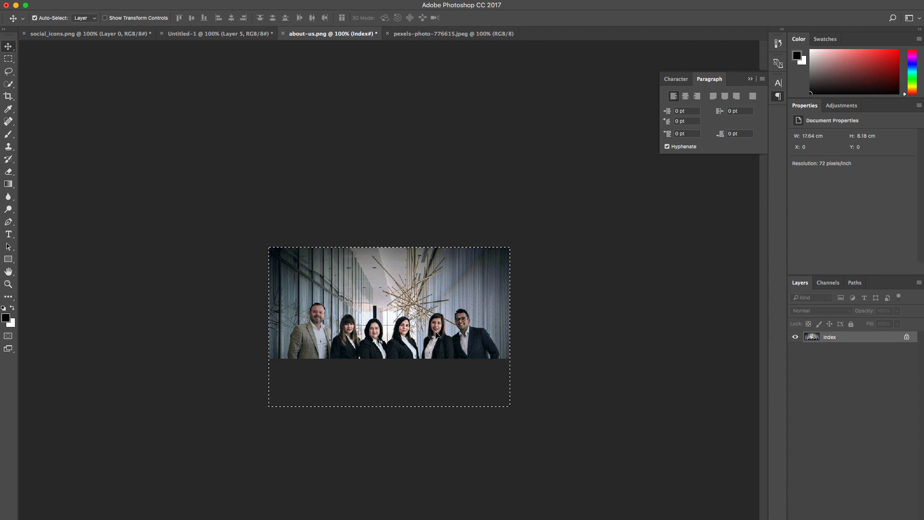
{"action": "left_click_drag", "start_coordinate": [442, 339], "coordinate": [443, 301]}
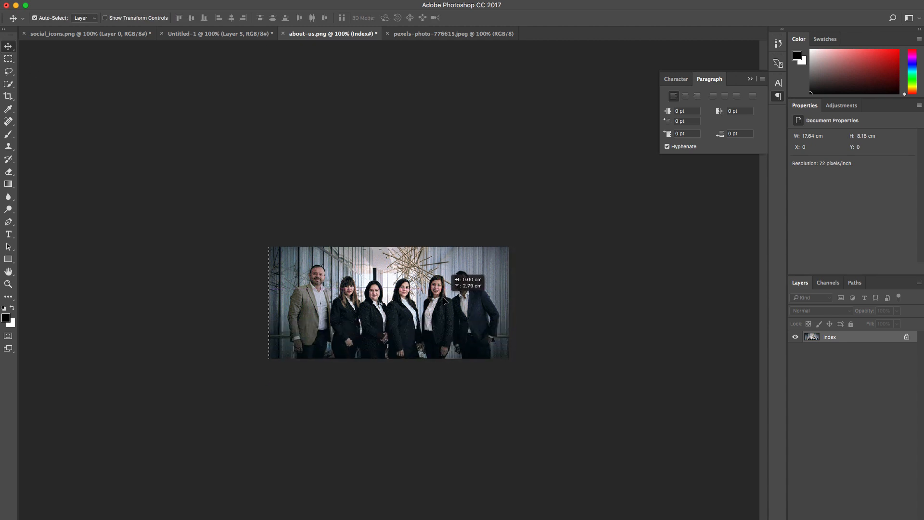
{"action": "key", "text": "cmd+d"}
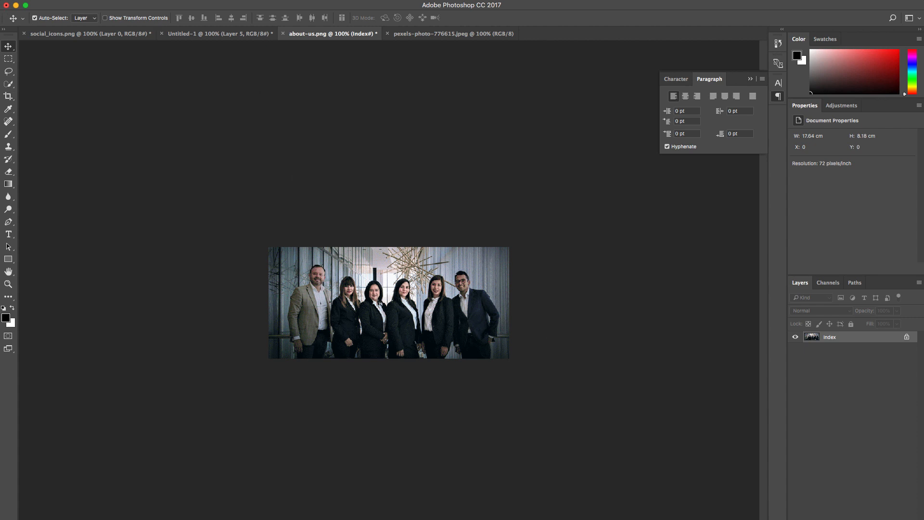
Step: Save the image as about-us.png in Downloads, replacing the existing file, with Smallest / Slow compression and no interlacing
{"action": "left_click", "coordinate": [83, 1]}
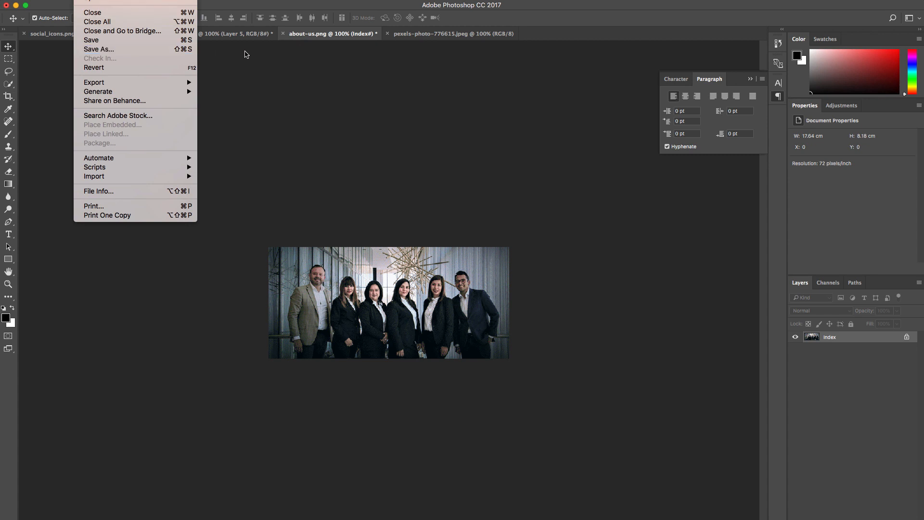
{"action": "left_click", "coordinate": [166, 55]}
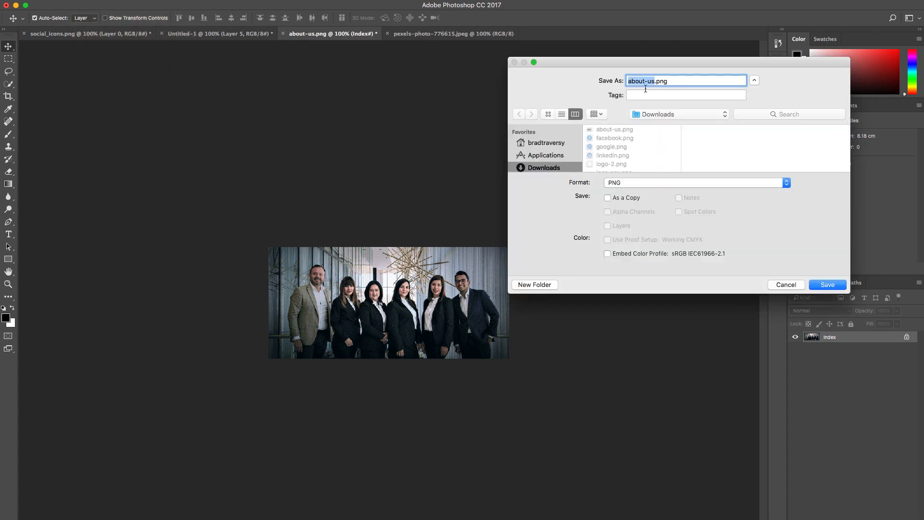
{"action": "key", "text": "Return"}
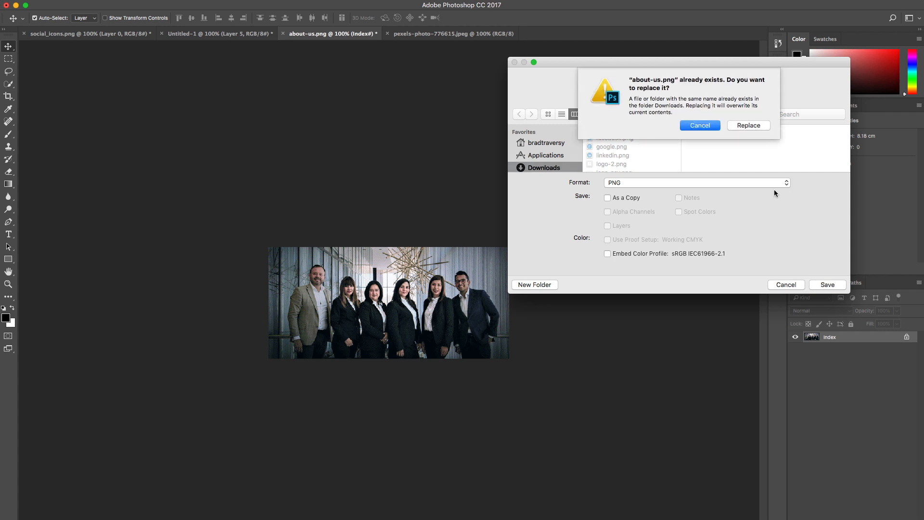
{"action": "left_click", "coordinate": [754, 129]}
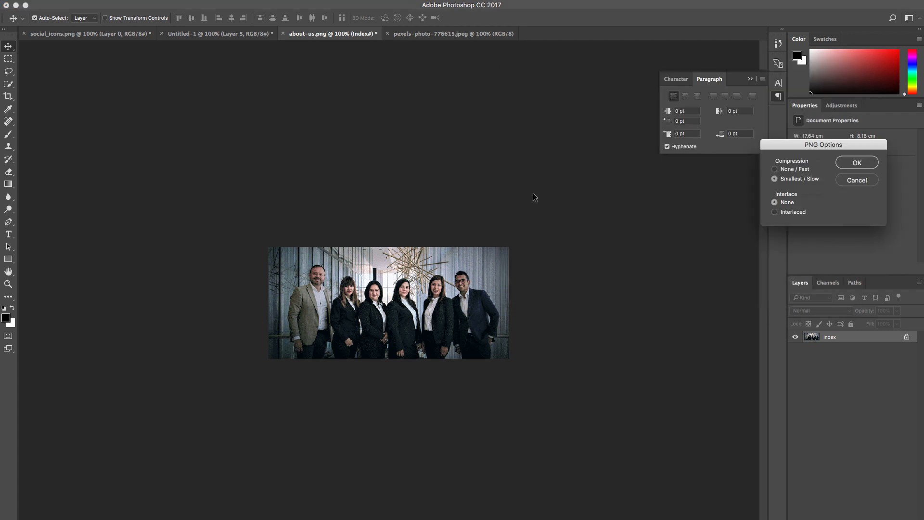
{"action": "left_click", "coordinate": [856, 162]}
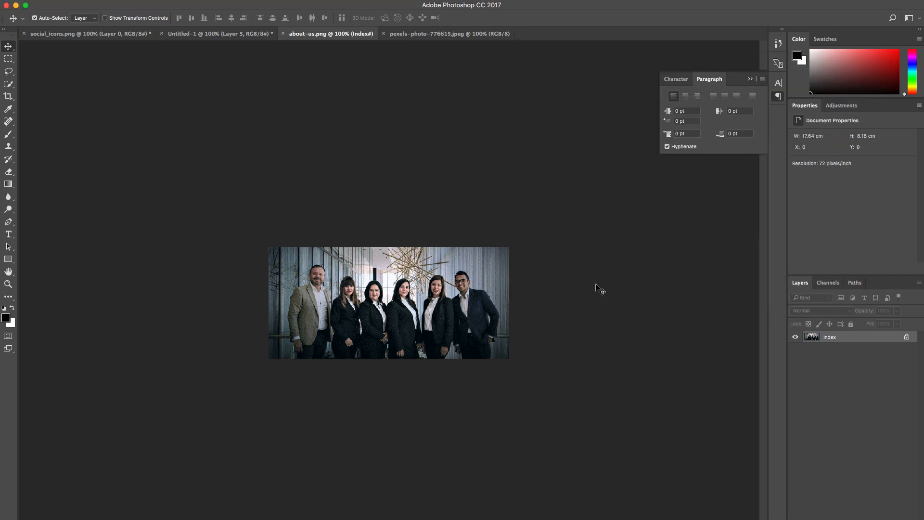
Step: Switch back to Chrome and replace the About section's image by uploading about-us.png from Downloads
{"action": "key", "text": "super+Tab"}
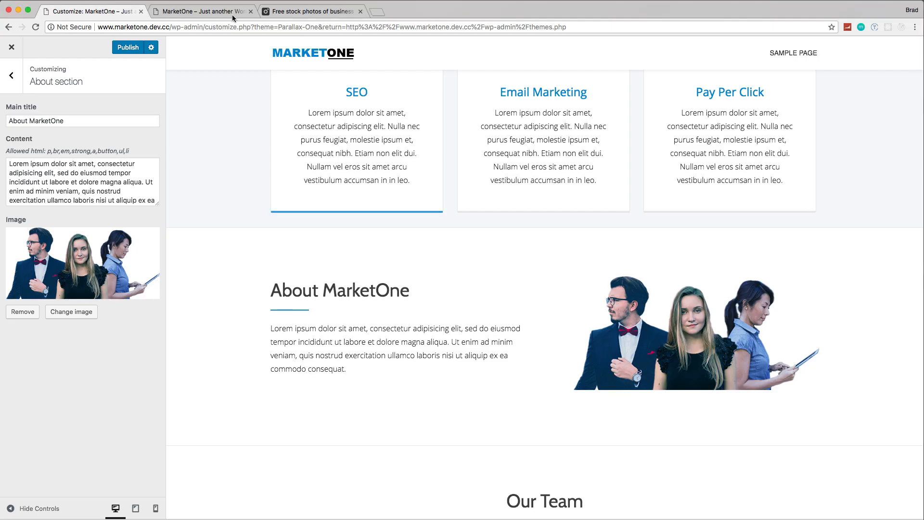
{"action": "left_click", "coordinate": [59, 312]}
{"action": "left_click", "coordinate": [38, 85]}
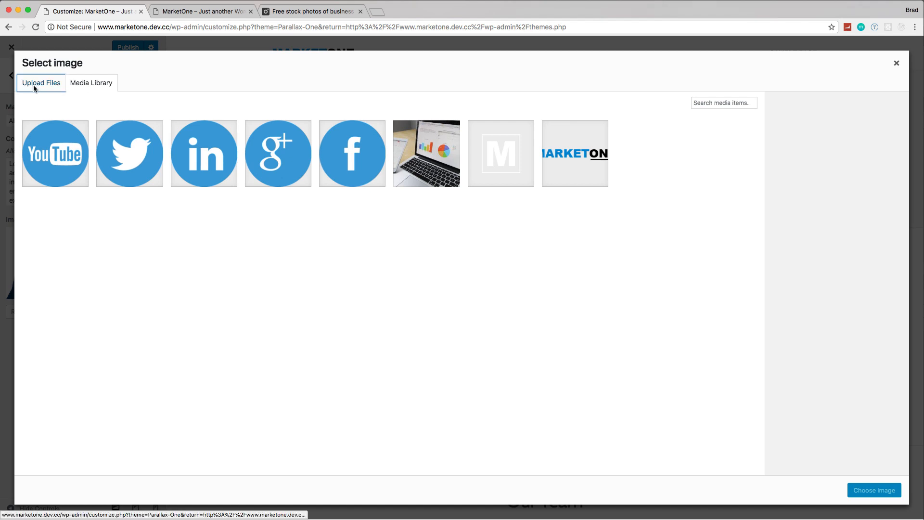
{"action": "left_click", "coordinate": [456, 257]}
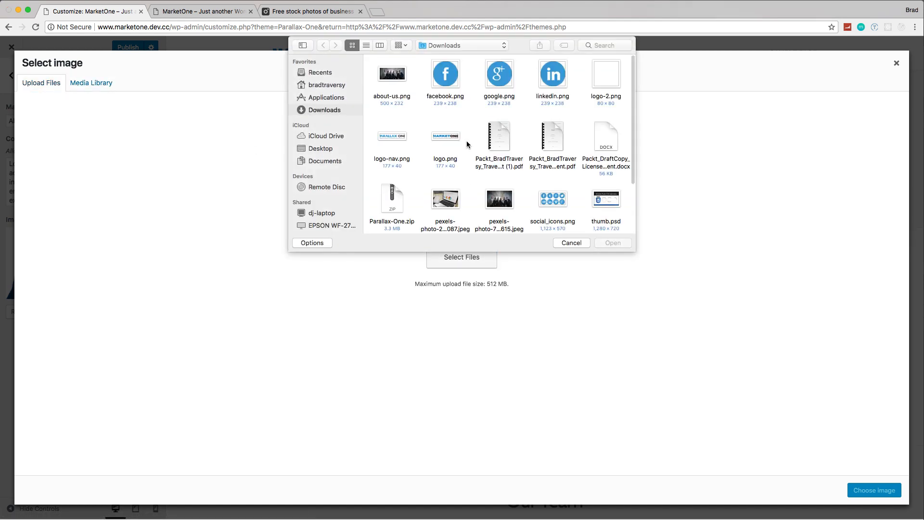
{"action": "scroll", "coordinate": [503, 177], "scroll_direction": "down", "scroll_amount": 2}
{"action": "scroll", "coordinate": [503, 180], "scroll_direction": "down", "scroll_amount": 2}
{"action": "scroll", "coordinate": [496, 182], "scroll_direction": "up", "scroll_amount": 4}
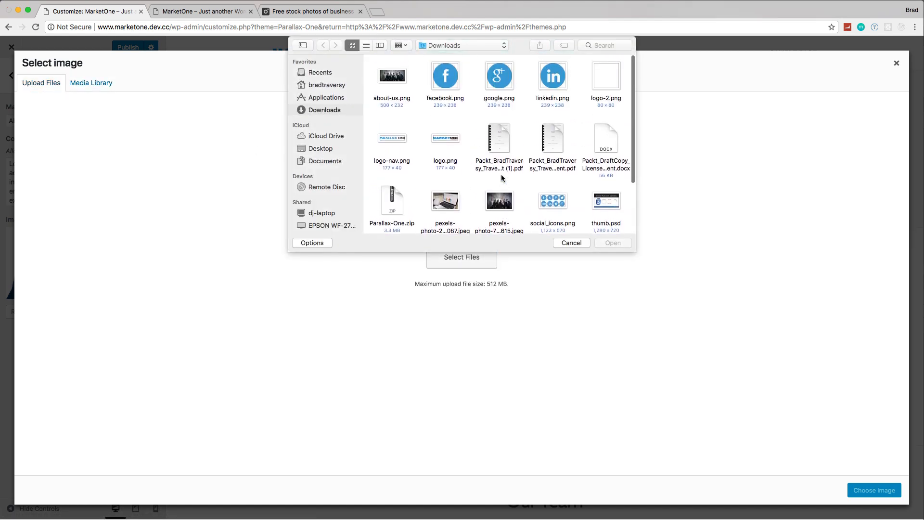
{"action": "left_click", "coordinate": [389, 81]}
{"action": "key", "text": "Return"}
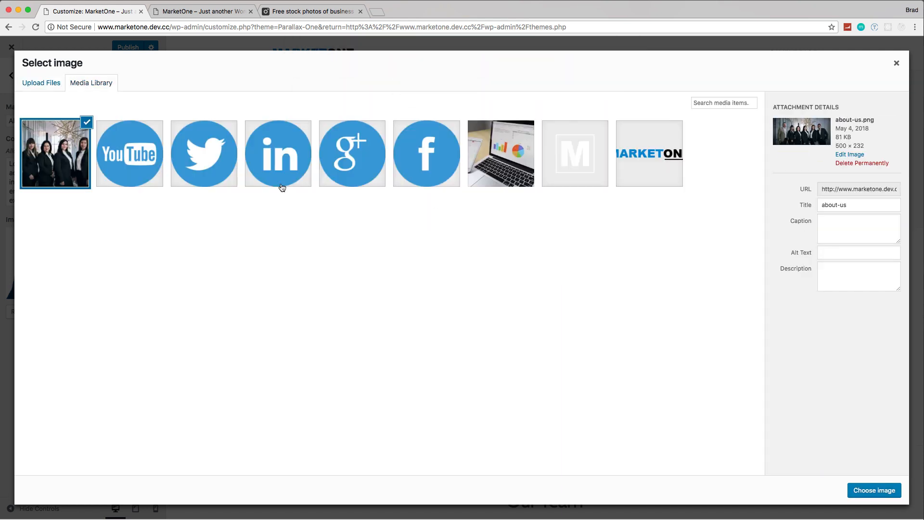
{"action": "left_click", "coordinate": [879, 491]}
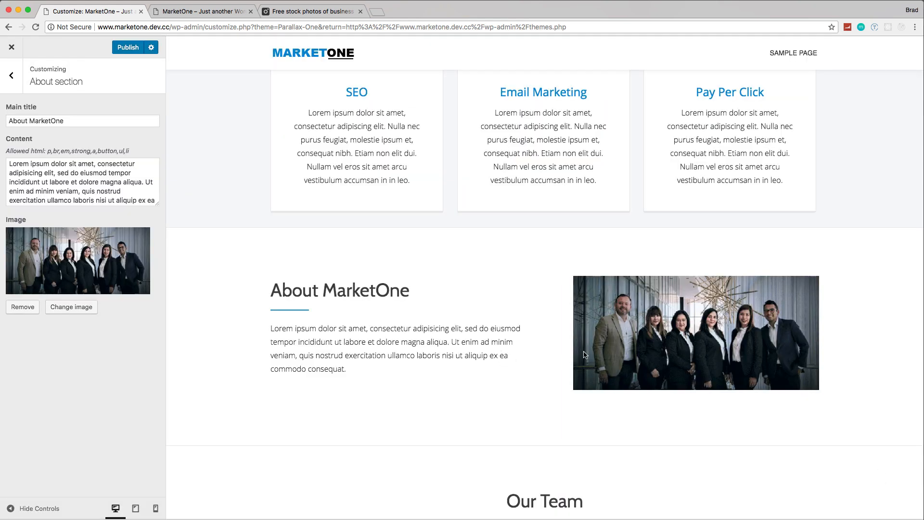
Step: Check the About section in the site preview and publish the changes
{"action": "scroll", "coordinate": [585, 354], "scroll_direction": "down", "scroll_amount": 5}
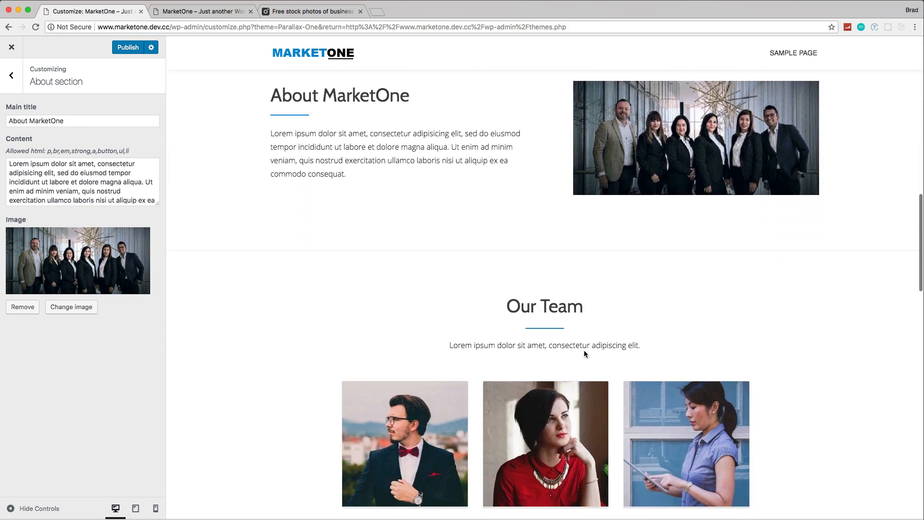
{"action": "scroll", "coordinate": [584, 354], "scroll_direction": "down", "scroll_amount": 3}
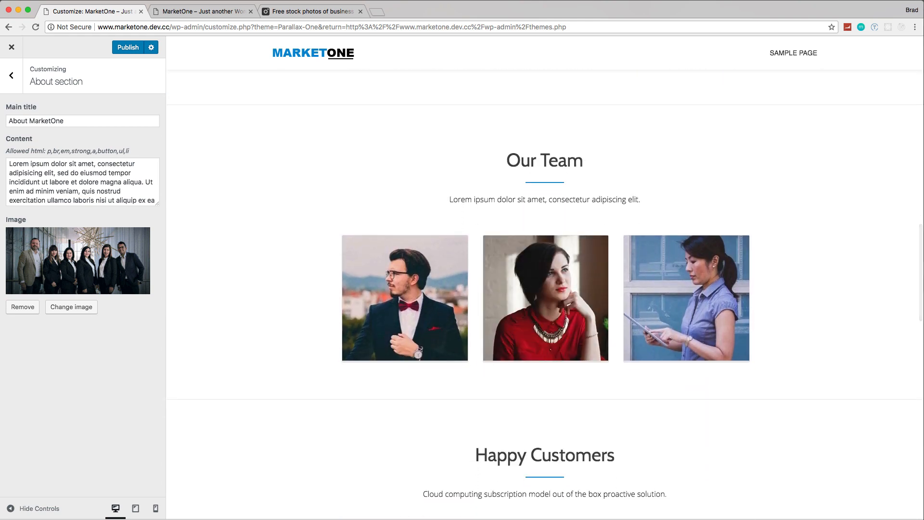
{"action": "left_click", "coordinate": [127, 47]}
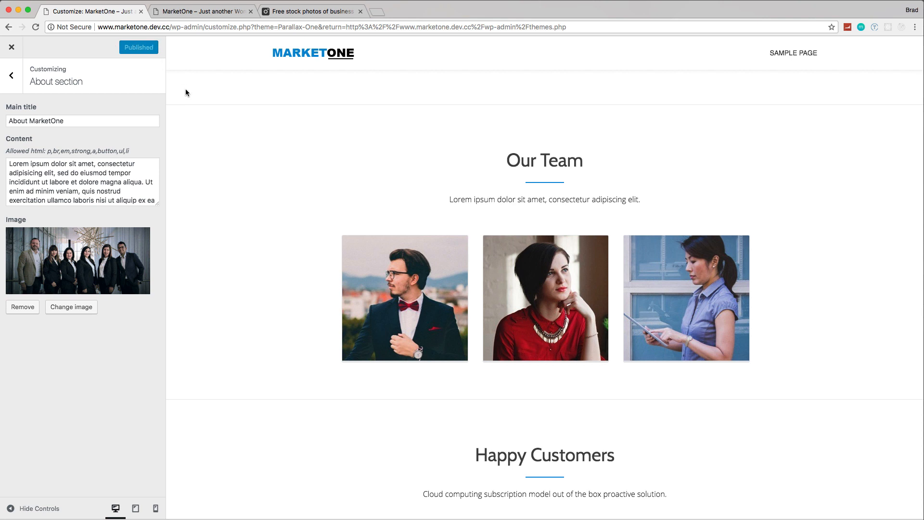
Step: Open the Team section settings, set the subtitle to "Meet the MarketOne team", and expand the first team member's entry
{"action": "left_click", "coordinate": [8, 77]}
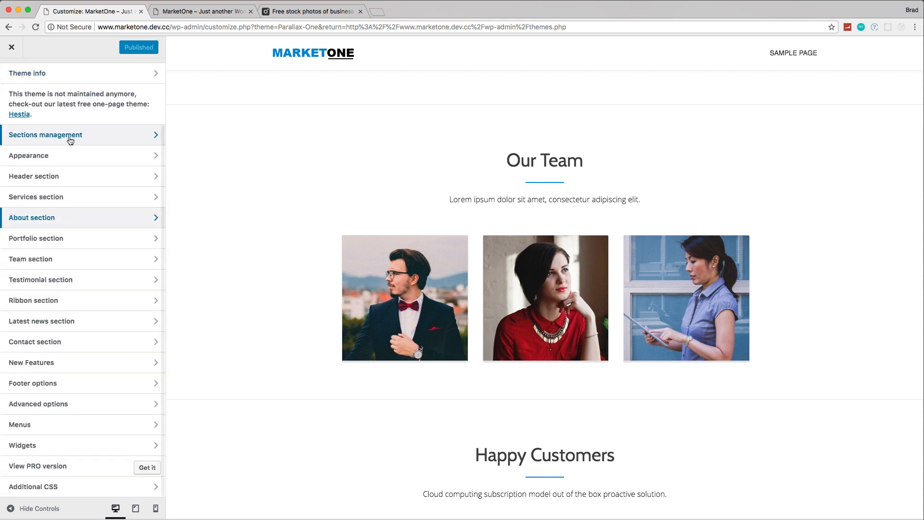
{"action": "left_click", "coordinate": [43, 260]}
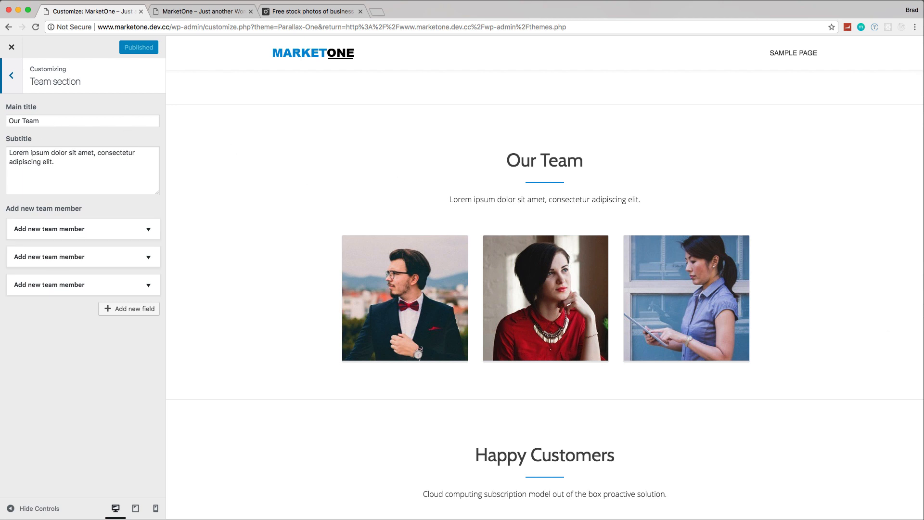
{"action": "left_click_drag", "start_coordinate": [140, 163], "coordinate": [0, 149]}
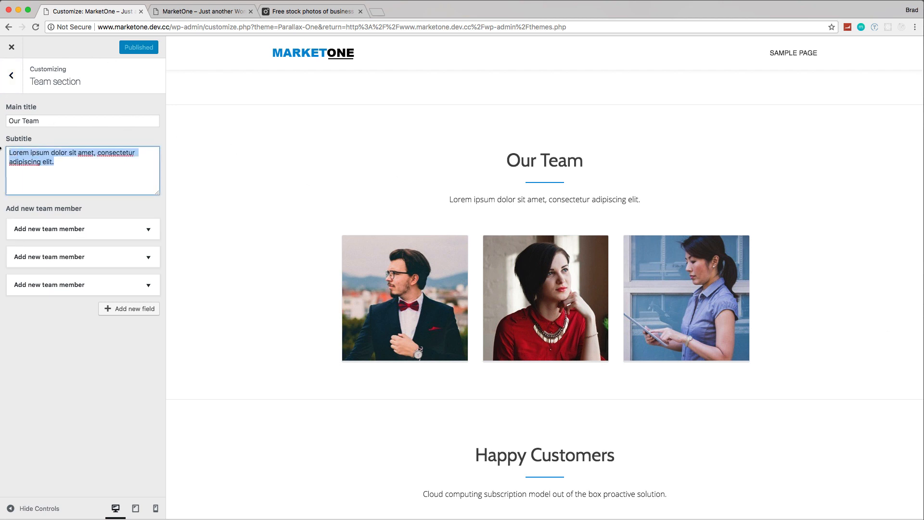
{"action": "type", "text": "Meet"}
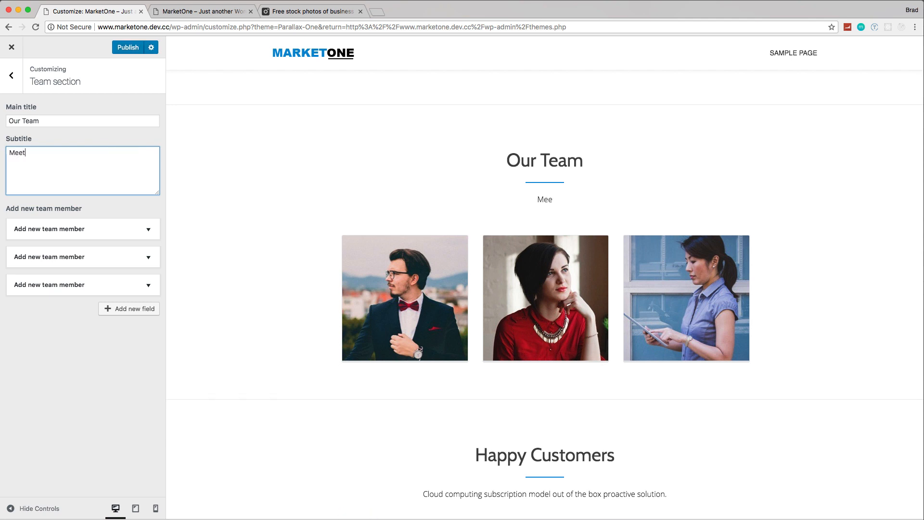
{"action": "type", "text": " the MarketOne T"}
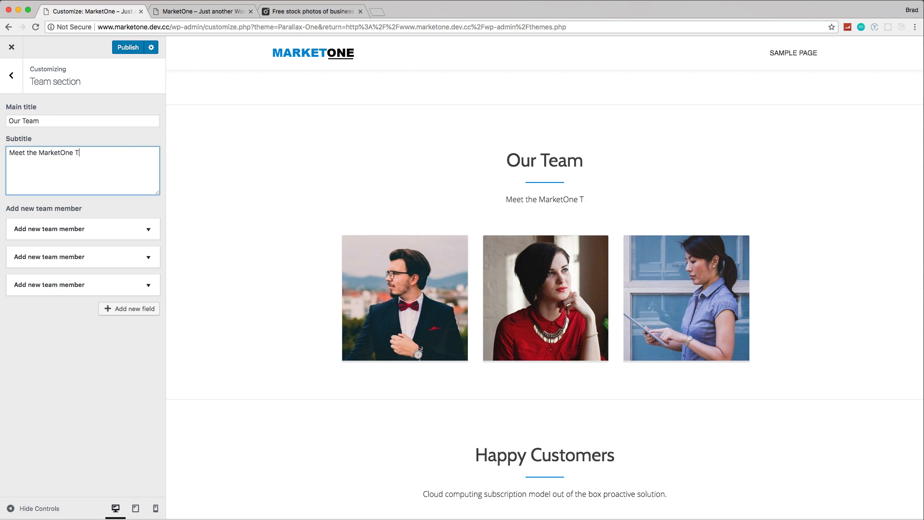
{"action": "key", "text": "BackSpace"}
{"action": "type", "text": "team"}
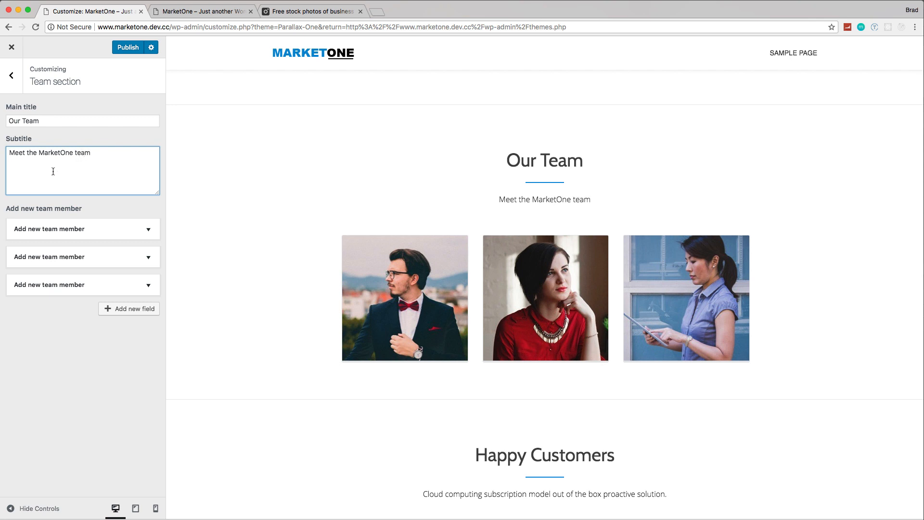
{"action": "left_click", "coordinate": [145, 230]}
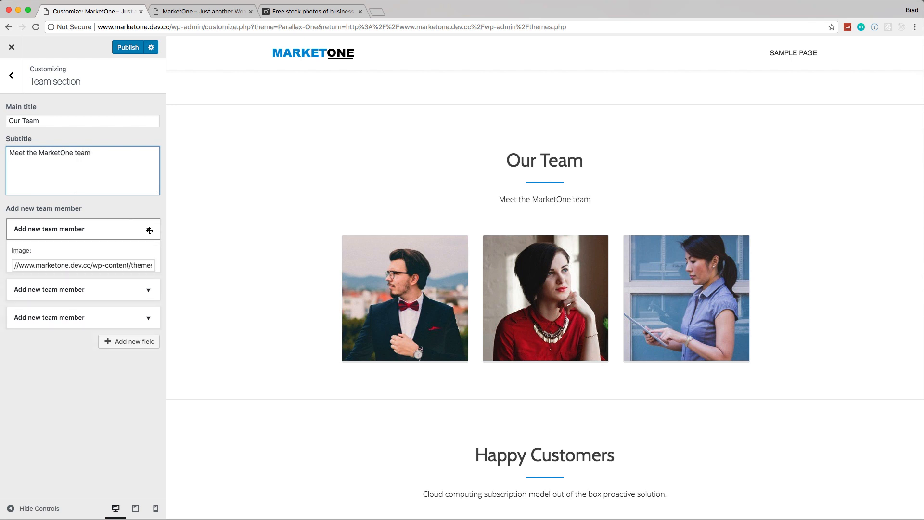
{"action": "scroll", "coordinate": [101, 193], "scroll_direction": "down", "scroll_amount": 1}
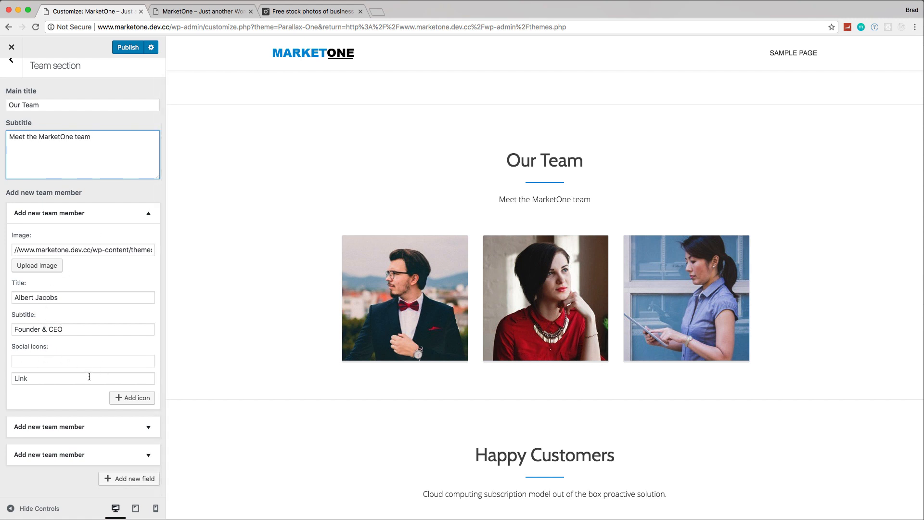
Step: Switch to the Pexels page, close the open photo options, and search the stock photos for "person"
{"action": "left_click", "coordinate": [314, 12]}
{"action": "left_click", "coordinate": [912, 50]}
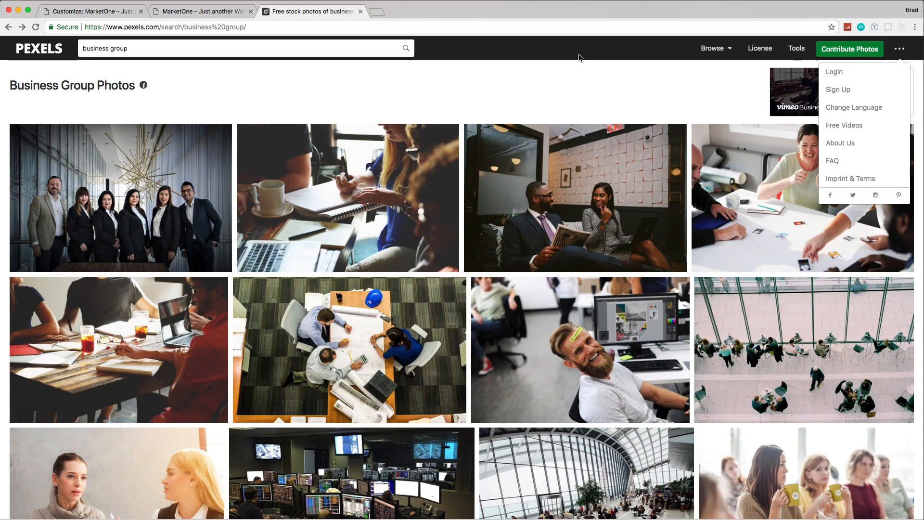
{"action": "left_click", "coordinate": [166, 48]}
{"action": "key", "text": "BackSpace"}
{"action": "key", "text": "BackSpace"}
{"action": "key", "text": "BackSpace"}
{"action": "key", "text": "BackSpace"}
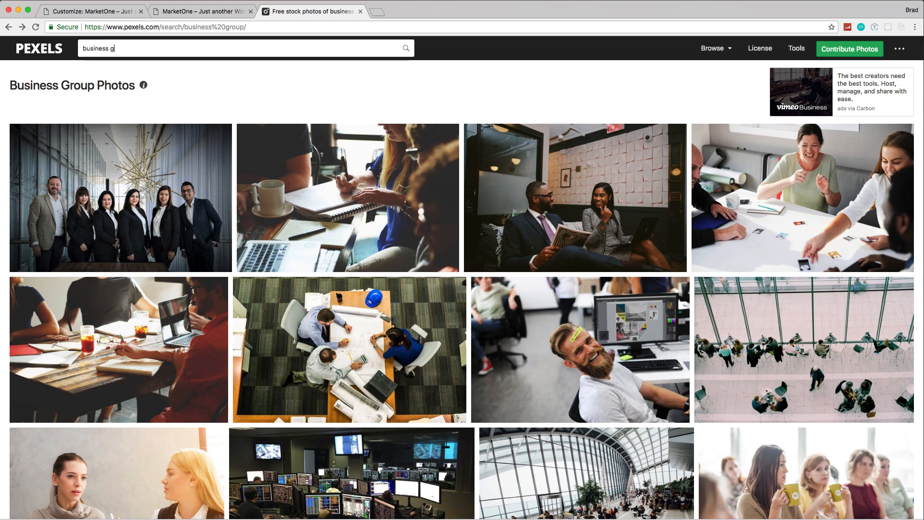
{"action": "key", "text": "BackSpace"}
{"action": "type", "text": "perdson"}
{"action": "key", "text": "Return"}
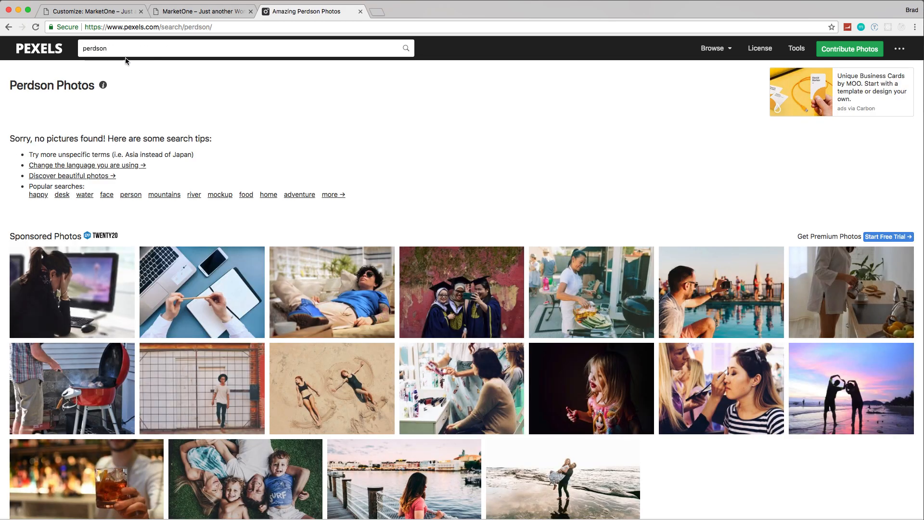
{"action": "key", "text": "BackSpace"}
{"action": "key", "text": "BackSpace"}
{"action": "key", "text": "BackSpace"}
{"action": "key", "text": "BackSpace"}
{"action": "key", "text": "BackSpace"}
{"action": "key", "text": "BackSpace"}
{"action": "type", "text": "ers"}
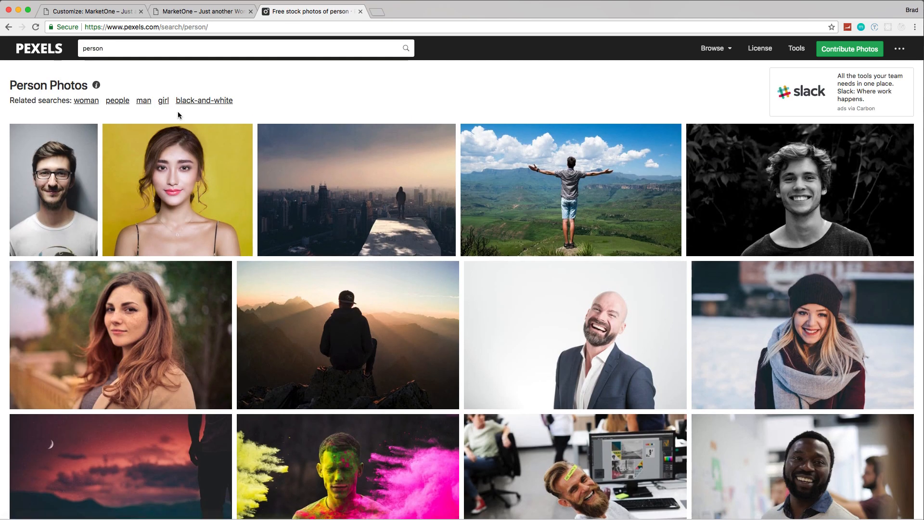
Step: Download the photo of the smiling bearded man in a light sweater at Small (640 x 426) to Downloads as pexels-photo-462680, and close its preview
{"action": "scroll", "coordinate": [260, 146], "scroll_direction": "down", "scroll_amount": 3}
{"action": "scroll", "coordinate": [260, 147], "scroll_direction": "up", "scroll_amount": 1}
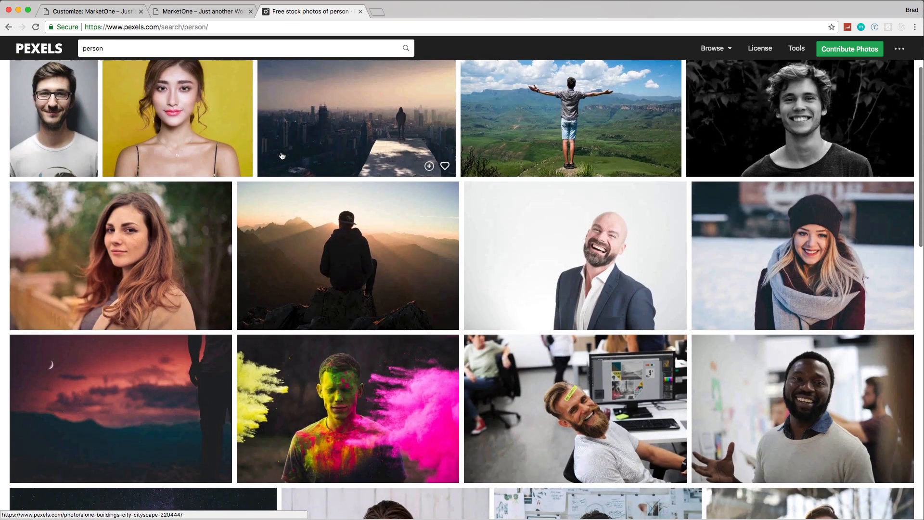
{"action": "scroll", "coordinate": [282, 156], "scroll_direction": "down", "scroll_amount": 3}
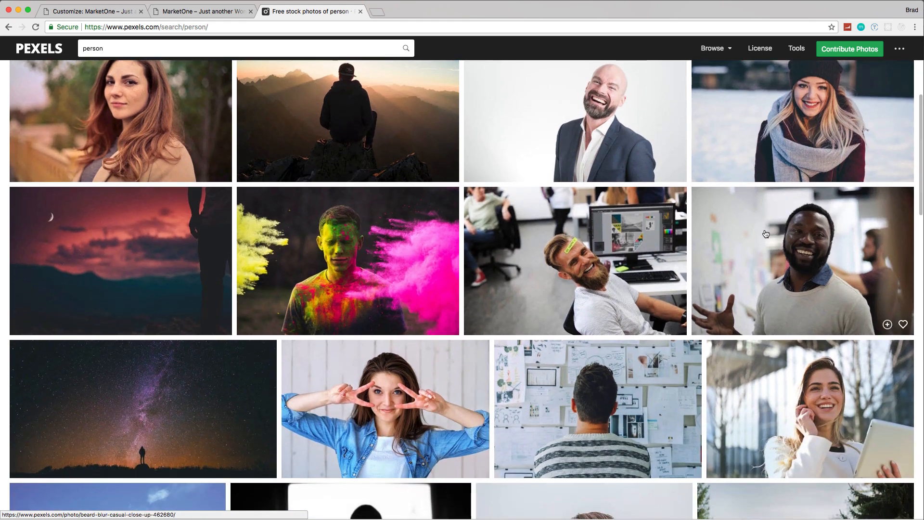
{"action": "left_click", "coordinate": [770, 237]}
{"action": "left_click", "coordinate": [826, 142]}
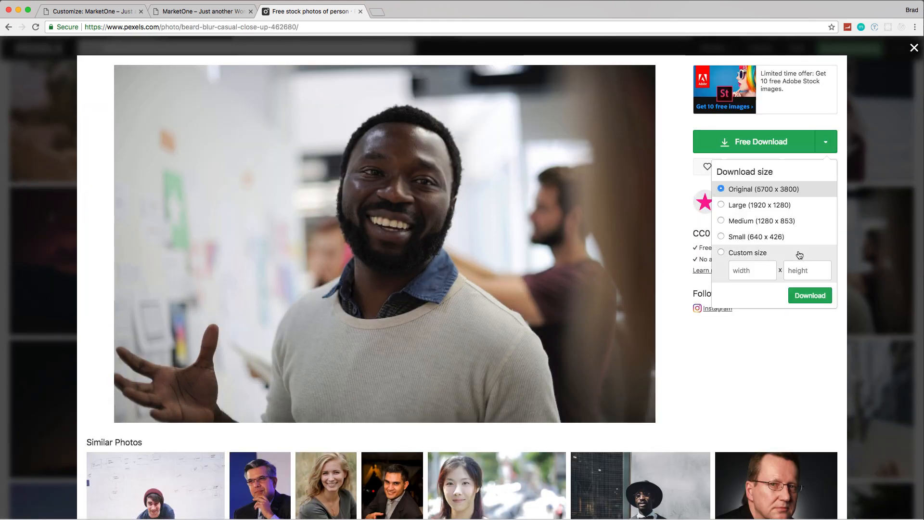
{"action": "left_click", "coordinate": [755, 236]}
{"action": "left_click", "coordinate": [809, 296]}
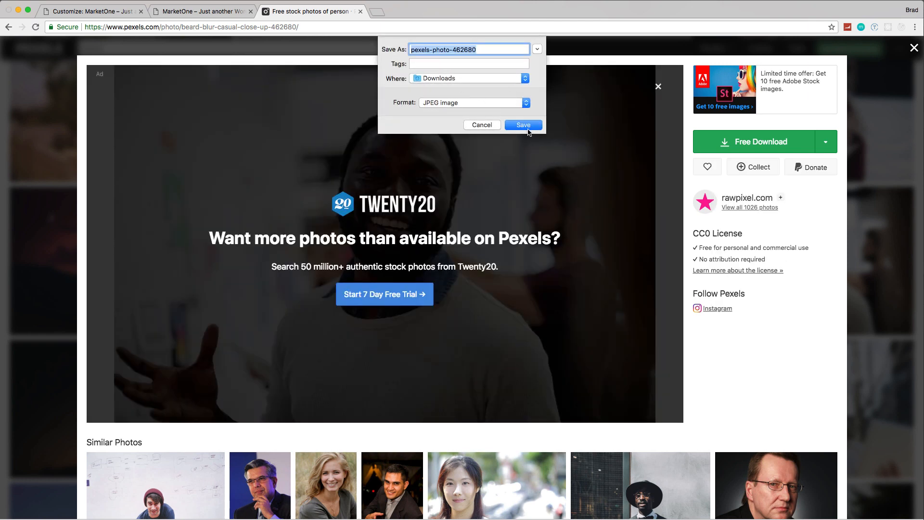
{"action": "left_click", "coordinate": [524, 126]}
{"action": "left_click", "coordinate": [913, 50]}
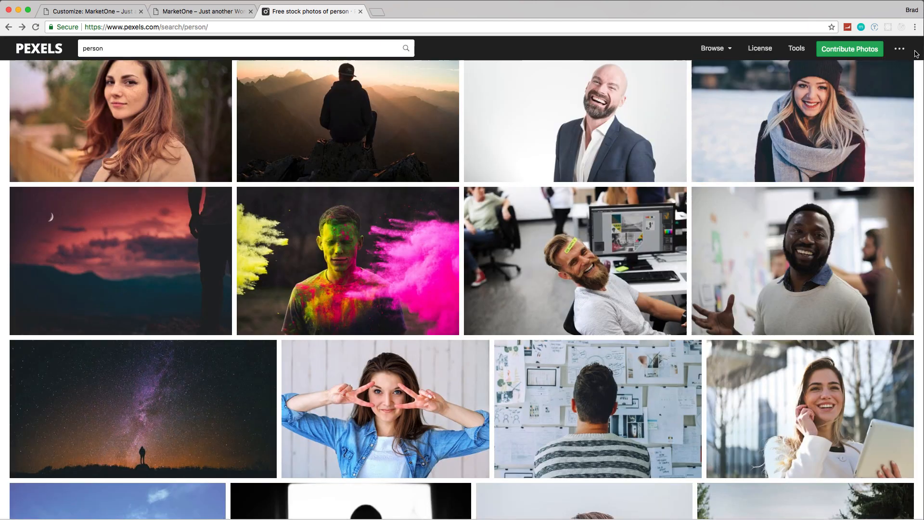
Step: Download the photo of the woman in a denim shirt at Small (640 x 426) to Downloads as pexels-photo-372042, and close its preview
{"action": "scroll", "coordinate": [449, 368], "scroll_direction": "down", "scroll_amount": 1}
{"action": "left_click", "coordinate": [449, 368]}
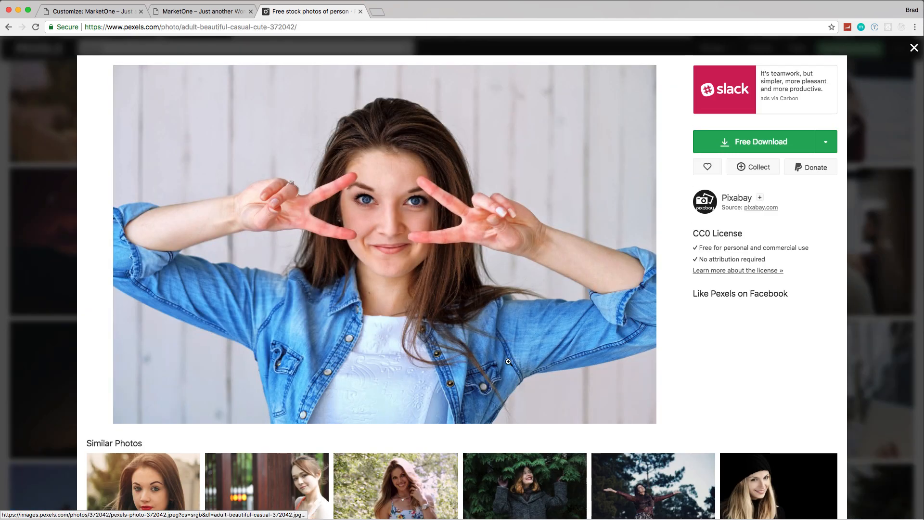
{"action": "left_click", "coordinate": [825, 142]}
{"action": "left_click", "coordinate": [770, 237]}
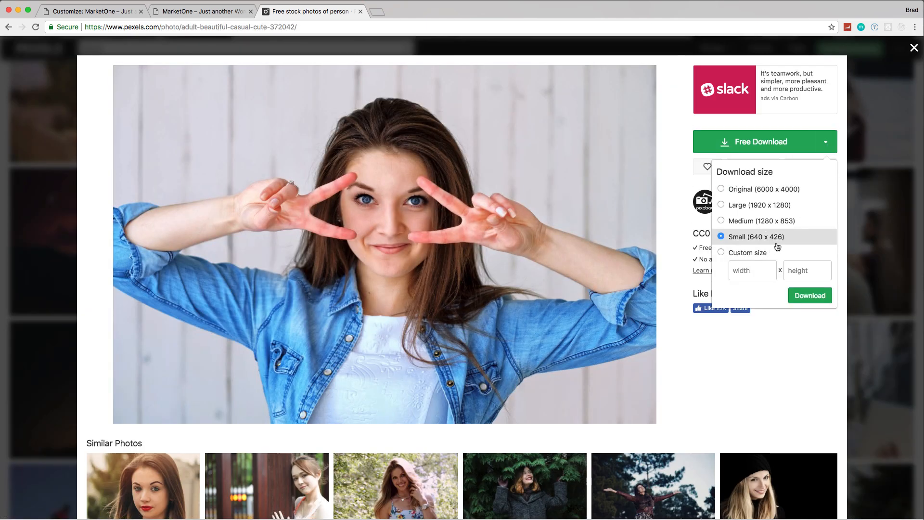
{"action": "left_click", "coordinate": [810, 295]}
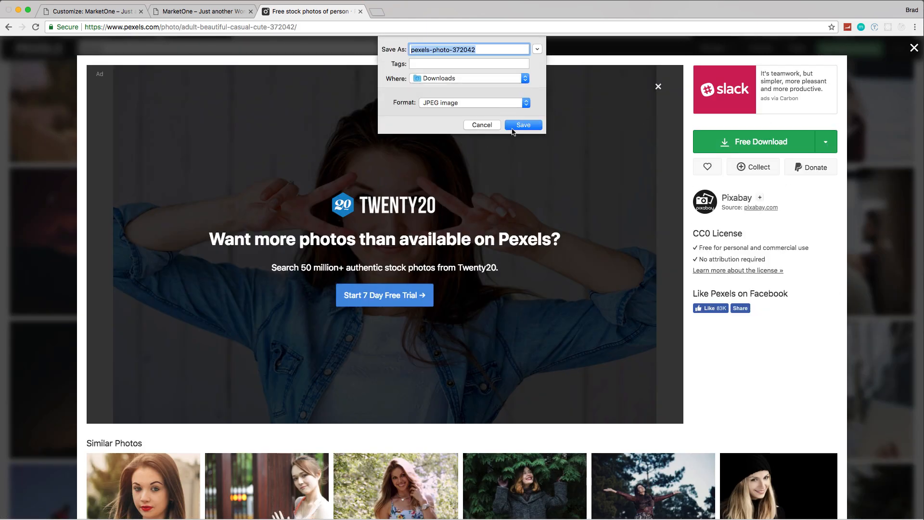
{"action": "left_click", "coordinate": [522, 126]}
{"action": "left_click", "coordinate": [891, 195]}
Step: Download the photo of the woman in a white blazer holding a tablet at Small (640 x 426), and close the Pexels page
{"action": "scroll", "coordinate": [880, 219], "scroll_direction": "down", "scroll_amount": 5}
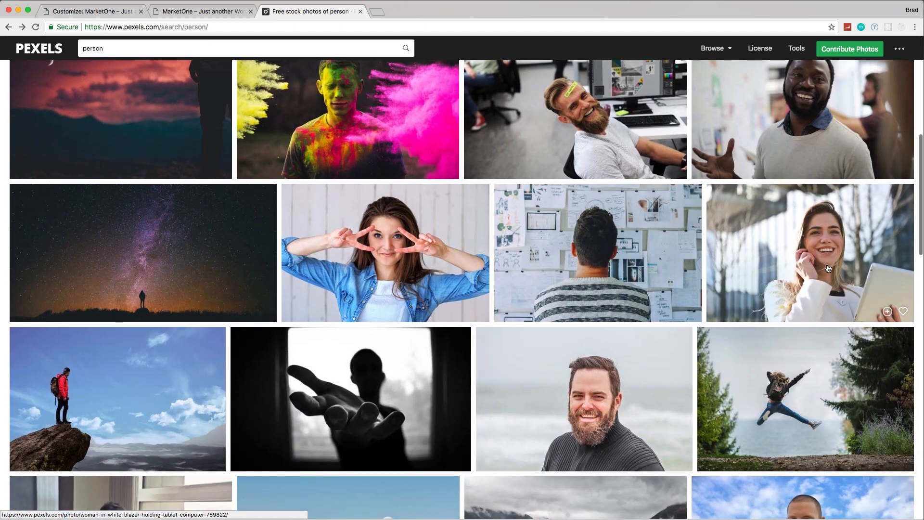
{"action": "left_click", "coordinate": [712, 250]}
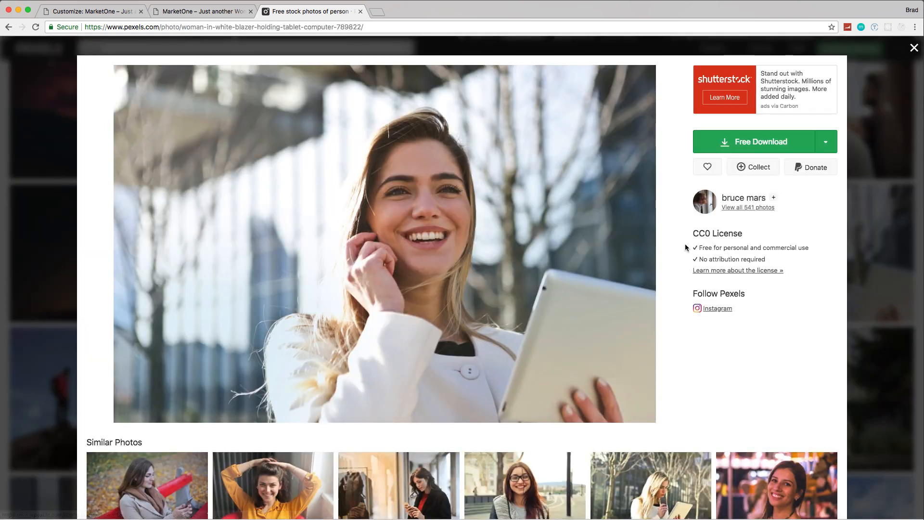
{"action": "left_click", "coordinate": [825, 141]}
{"action": "left_click", "coordinate": [776, 241]}
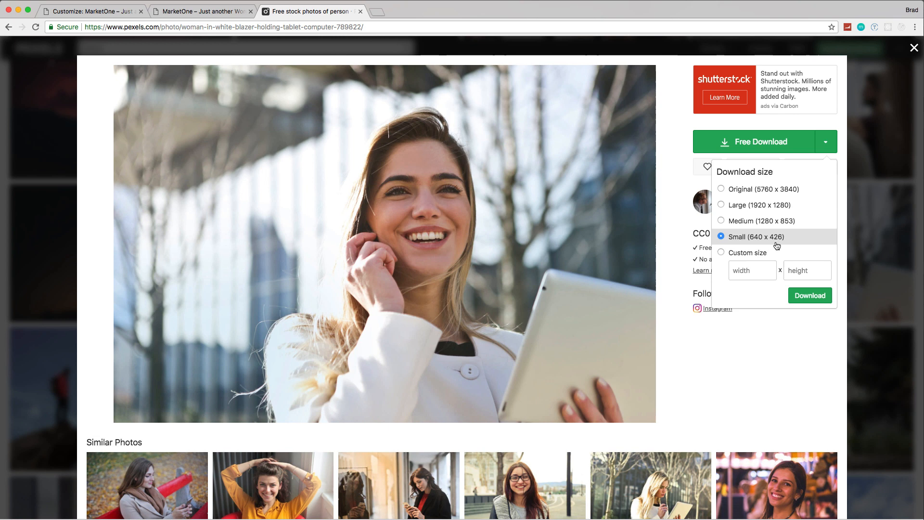
{"action": "left_click", "coordinate": [810, 295]}
{"action": "left_click", "coordinate": [520, 125]}
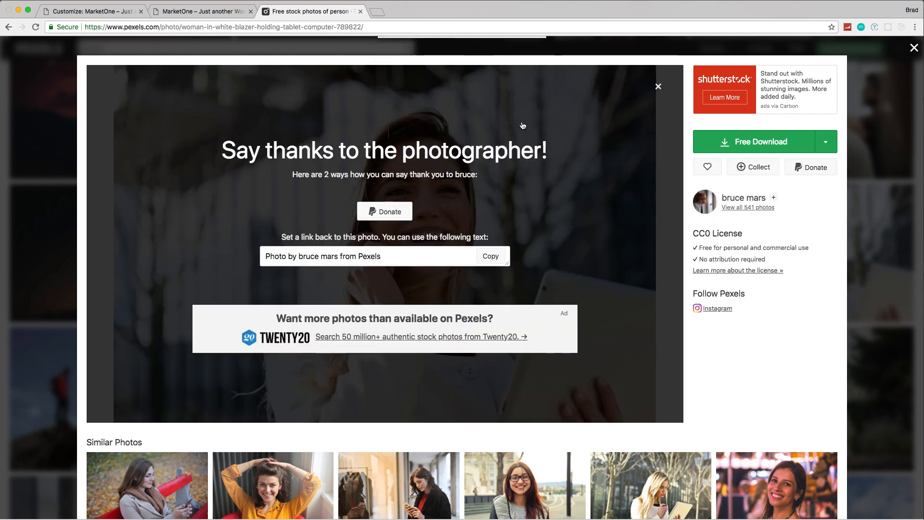
{"action": "left_click", "coordinate": [360, 11]}
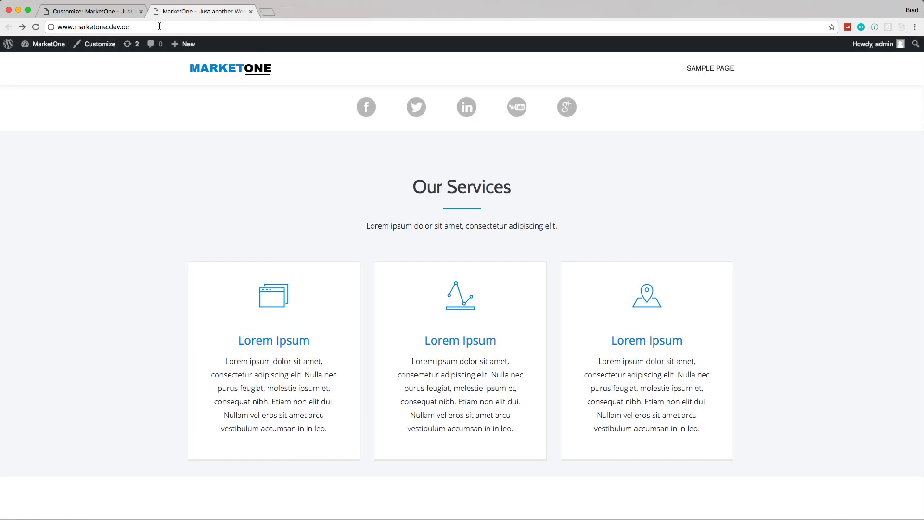
Step: Return to the theme customizer and inspect the HTML markup behind the first team member's card in the preview
{"action": "left_click", "coordinate": [103, 14]}
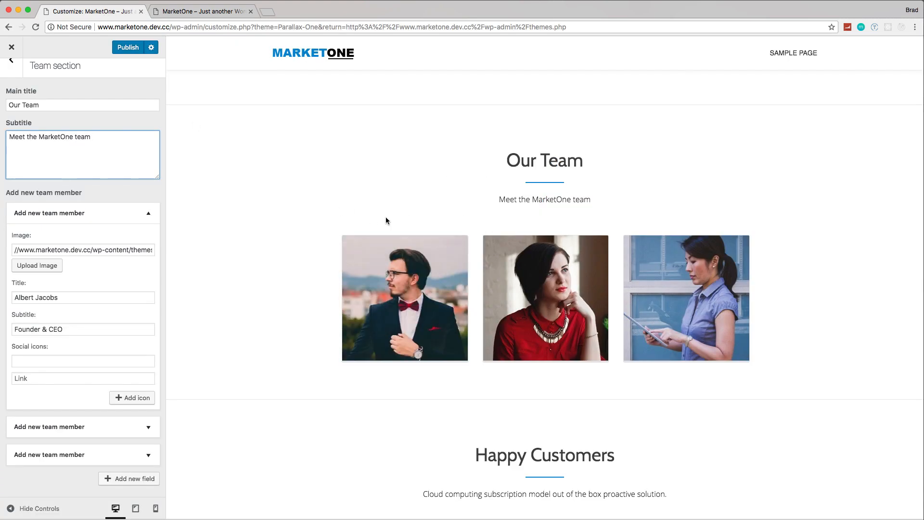
{"action": "right_click", "coordinate": [397, 280]}
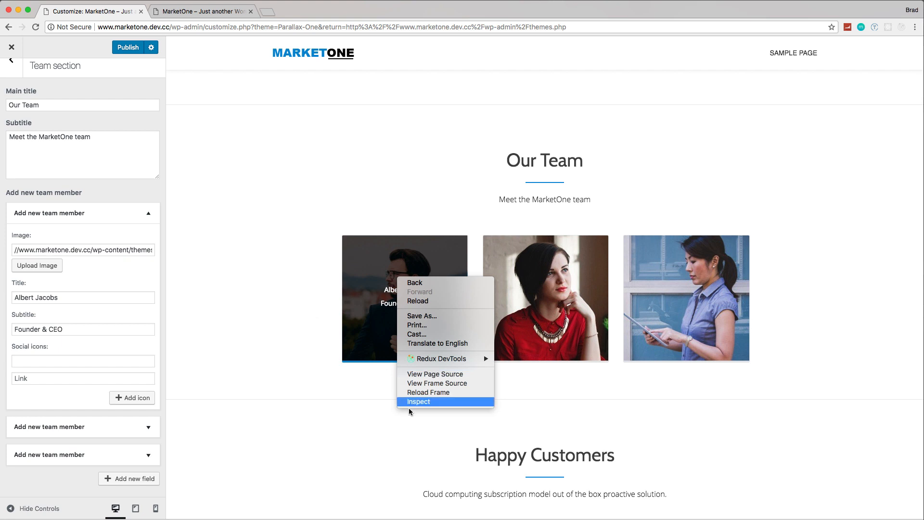
{"action": "left_click", "coordinate": [425, 405]}
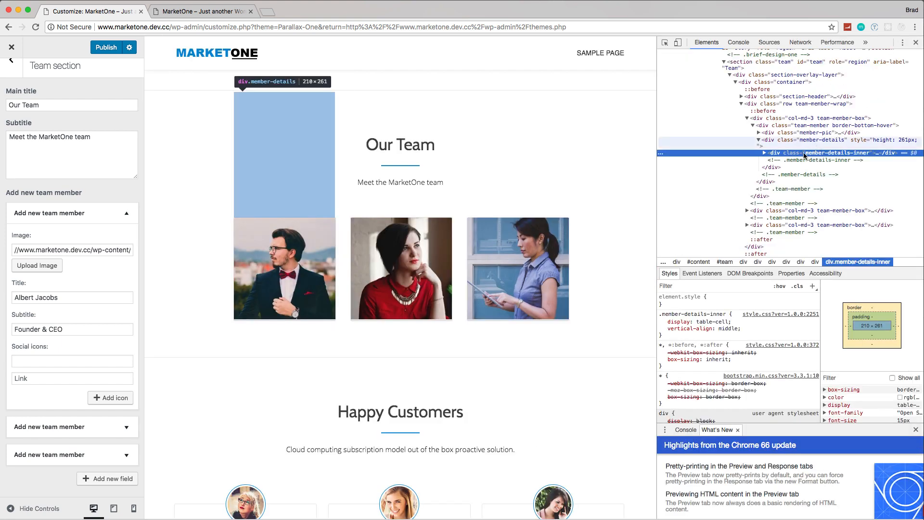
{"action": "left_click", "coordinate": [764, 153]}
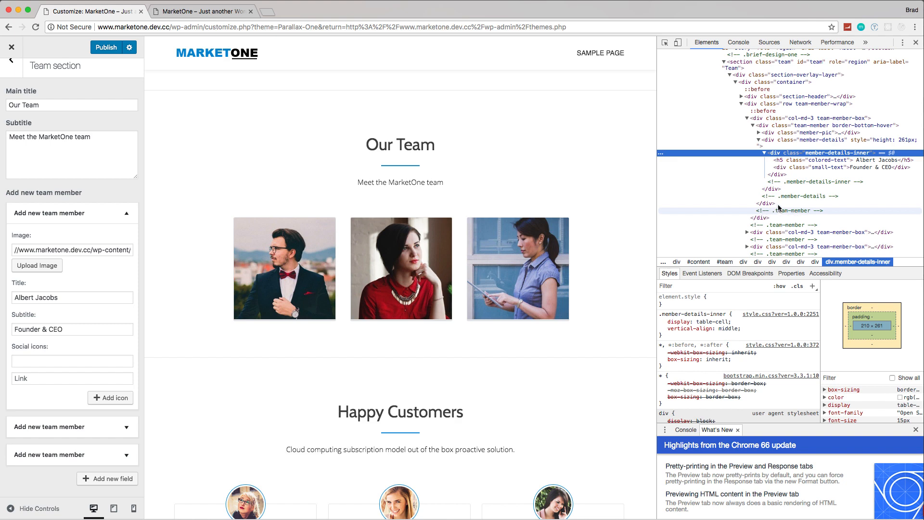
{"action": "scroll", "coordinate": [794, 188], "scroll_direction": "up", "scroll_amount": 3}
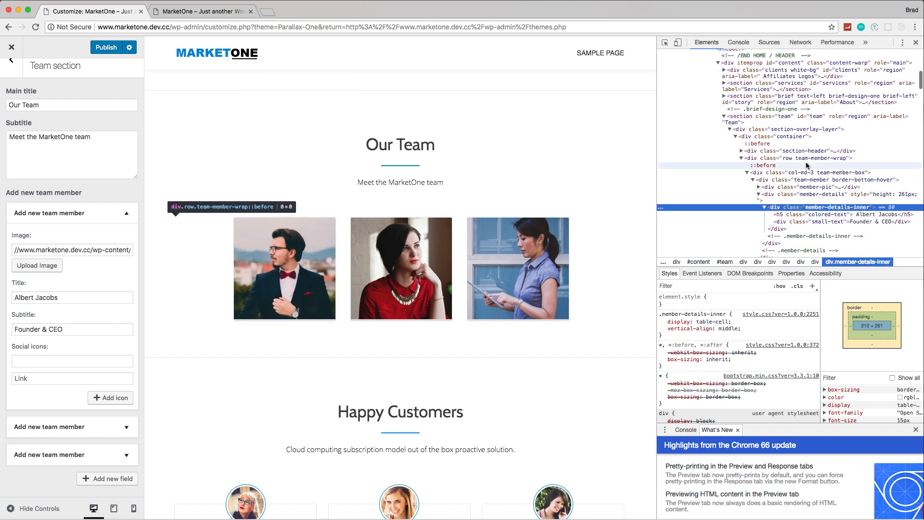
{"action": "scroll", "coordinate": [807, 165], "scroll_direction": "up", "scroll_amount": 3}
{"action": "scroll", "coordinate": [807, 165], "scroll_direction": "down", "scroll_amount": 4}
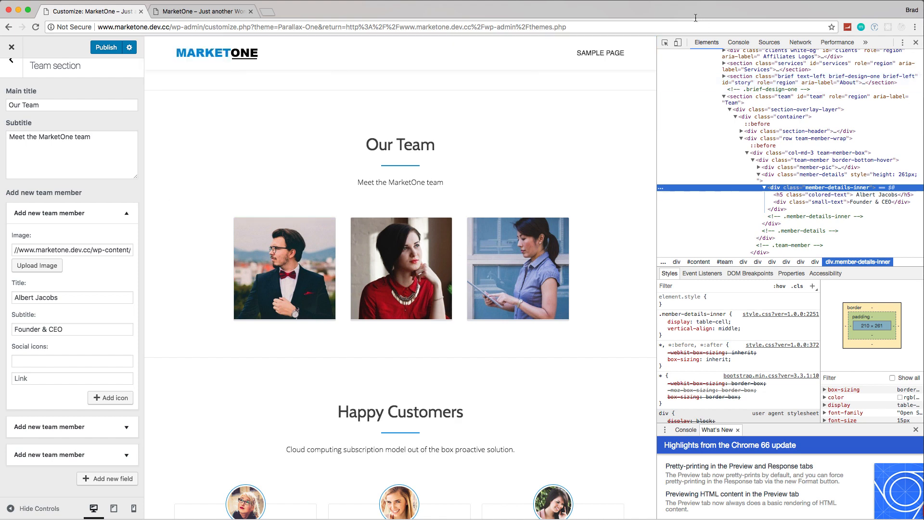
Step: Inspect the first team member's photo in the page preview and open its source image in a separate browser tab
{"action": "left_click", "coordinate": [666, 44]}
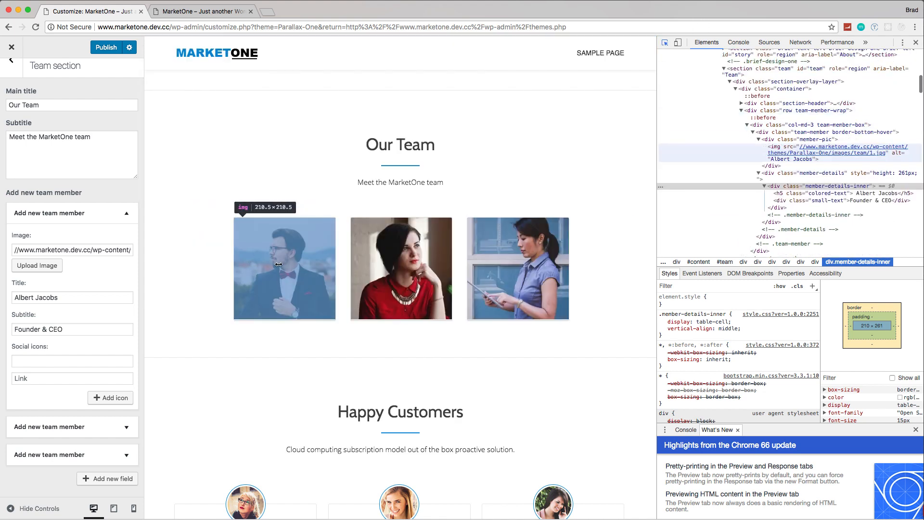
{"action": "left_click", "coordinate": [279, 264]}
{"action": "mouse_move", "coordinate": [825, 151]}
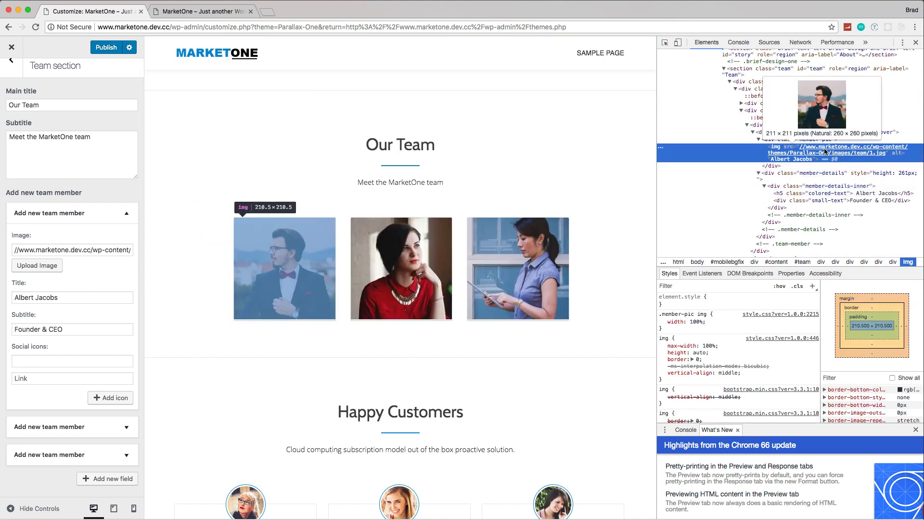
{"action": "right_click", "coordinate": [836, 150]}
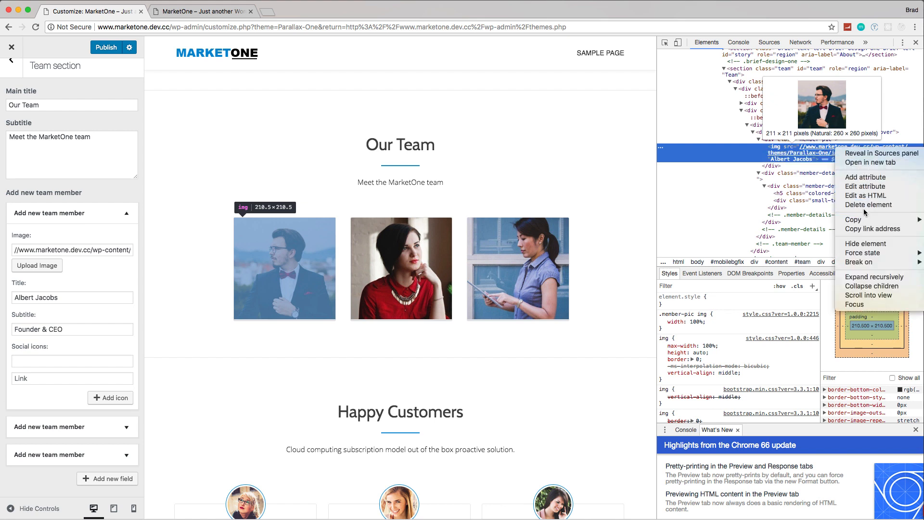
{"action": "left_click", "coordinate": [872, 162]}
Step: Save the team image to Downloads as a JPEG named 1 and close its browser tab
{"action": "right_click", "coordinate": [491, 266]}
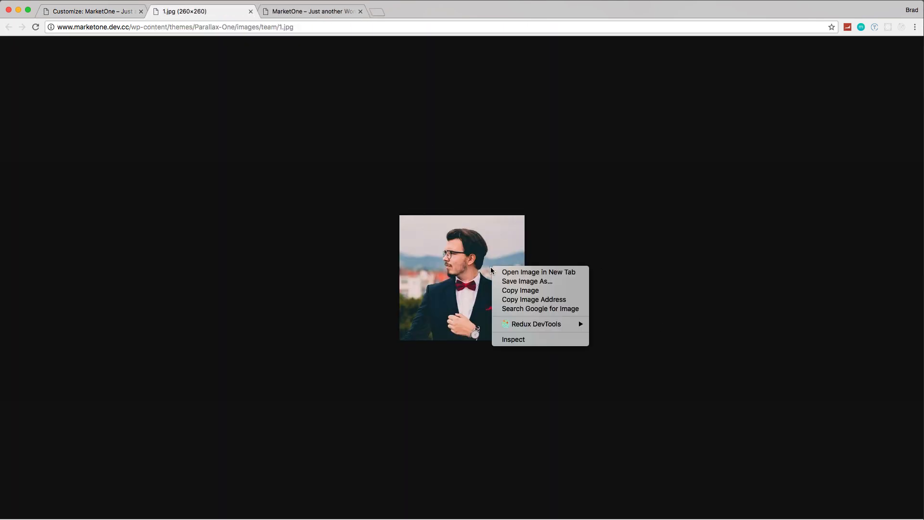
{"action": "left_click", "coordinate": [553, 287]}
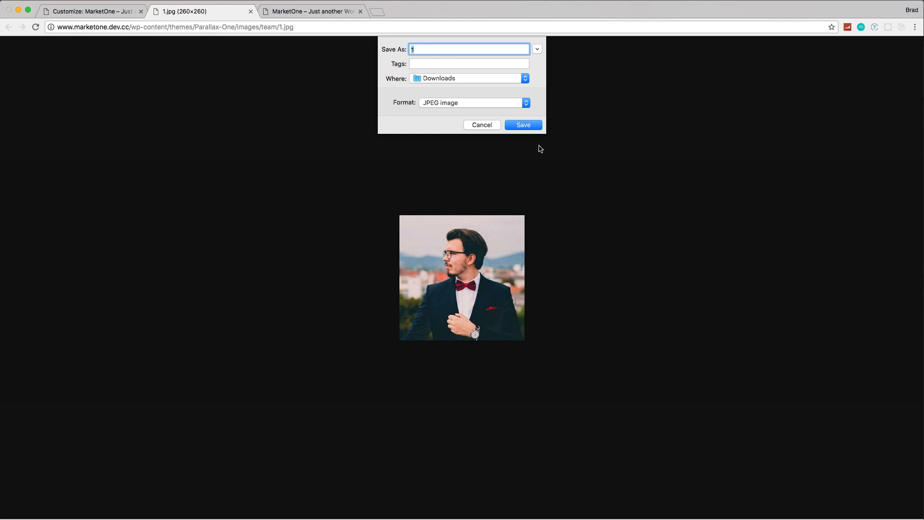
{"action": "left_click", "coordinate": [523, 126]}
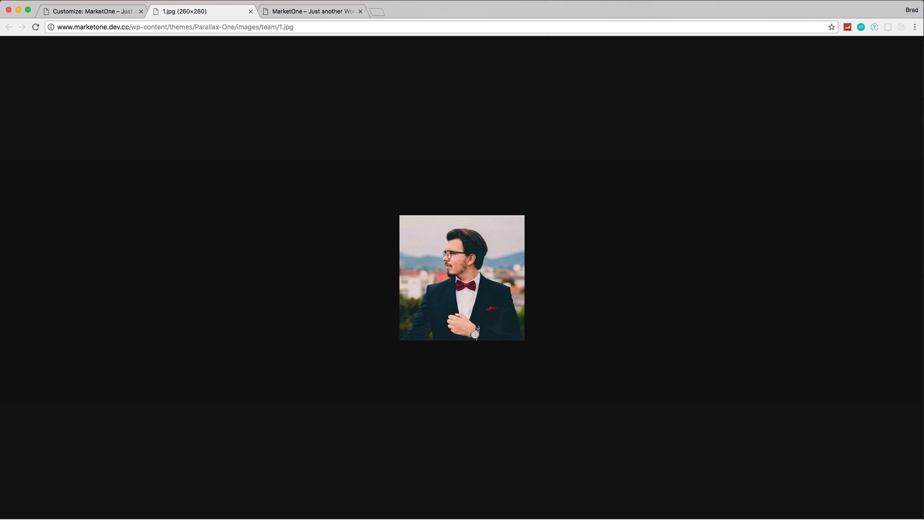
{"action": "left_click", "coordinate": [250, 11]}
Step: Switch to the Downloads folder in Finder and open 1.jpg with Adobe Photoshop CC 2017
{"action": "key", "text": "super+Tab"}
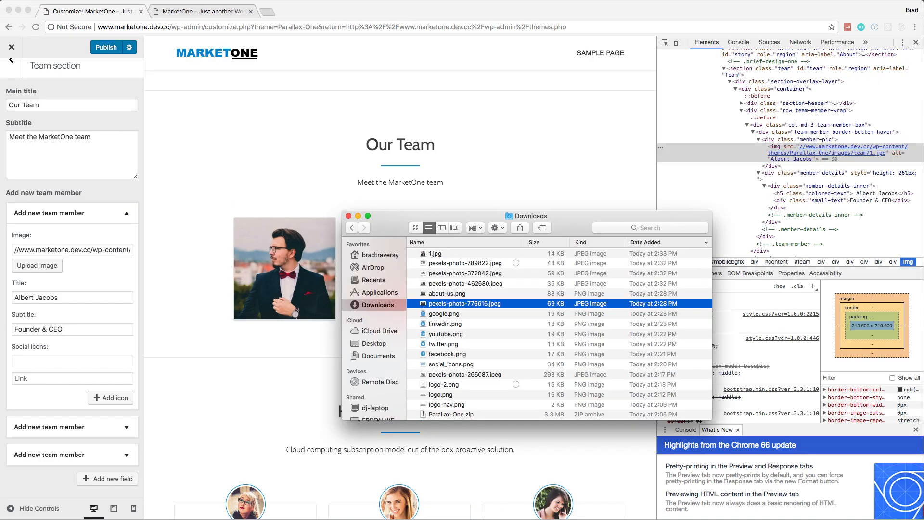
{"action": "left_click", "coordinate": [443, 253]}
{"action": "right_click", "coordinate": [449, 255]}
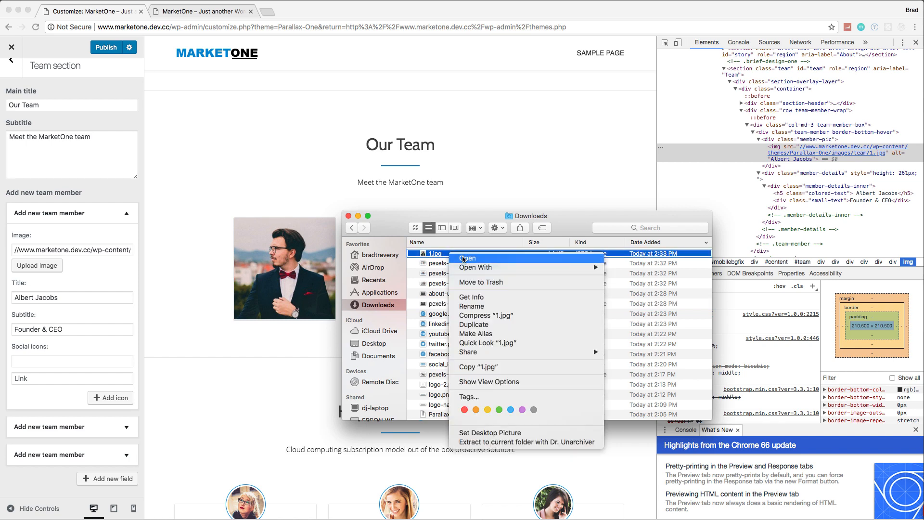
{"action": "mouse_move", "coordinate": [534, 268]}
{"action": "left_click", "coordinate": [643, 285]}
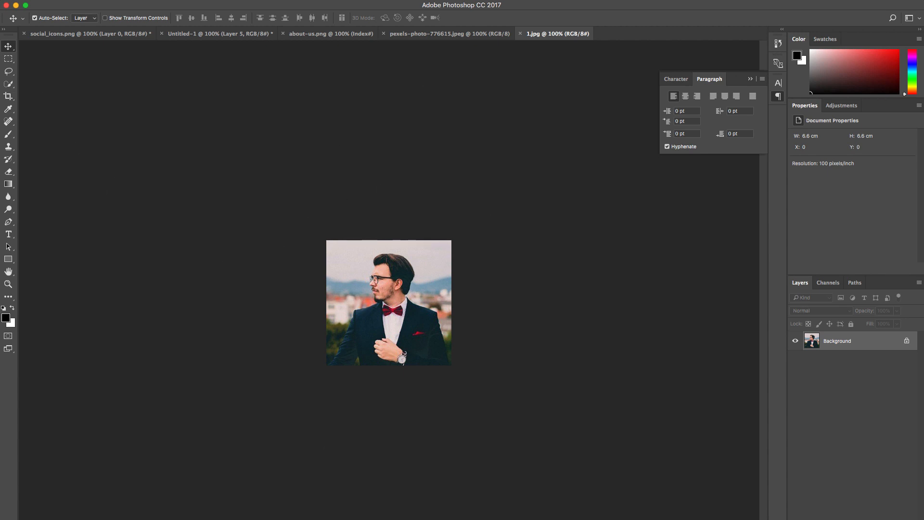
Step: Open pexels-photo-789822.jpeg from Downloads in Photoshop and float its window beside the 1.jpg image
{"action": "key", "text": "super+Tab"}
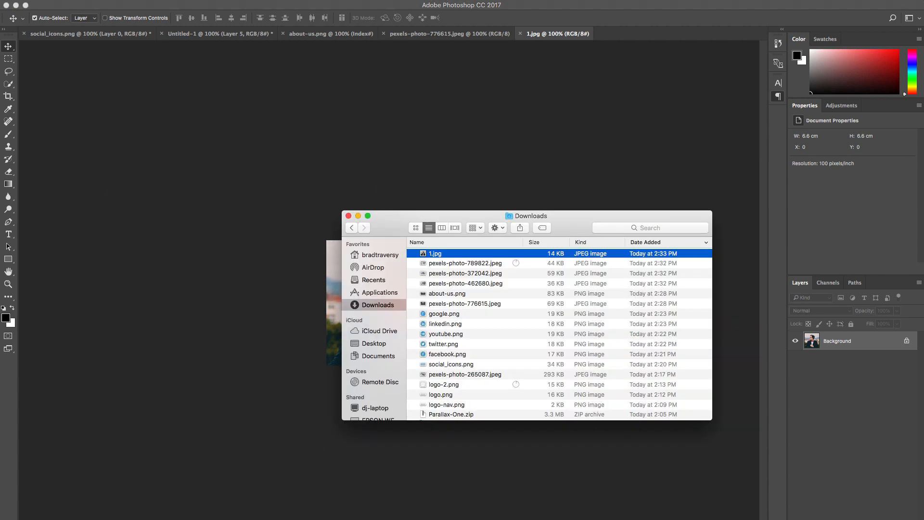
{"action": "double_click", "coordinate": [471, 267]}
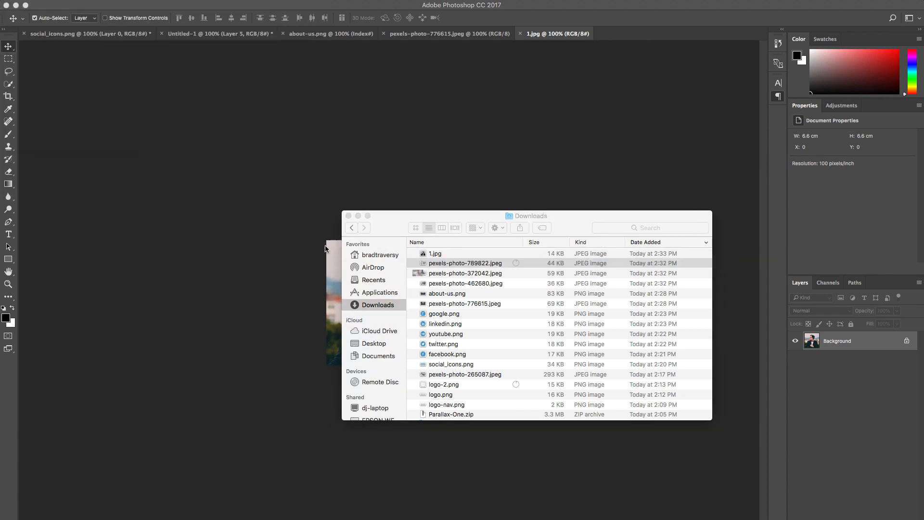
{"action": "left_click", "coordinate": [452, 264]}
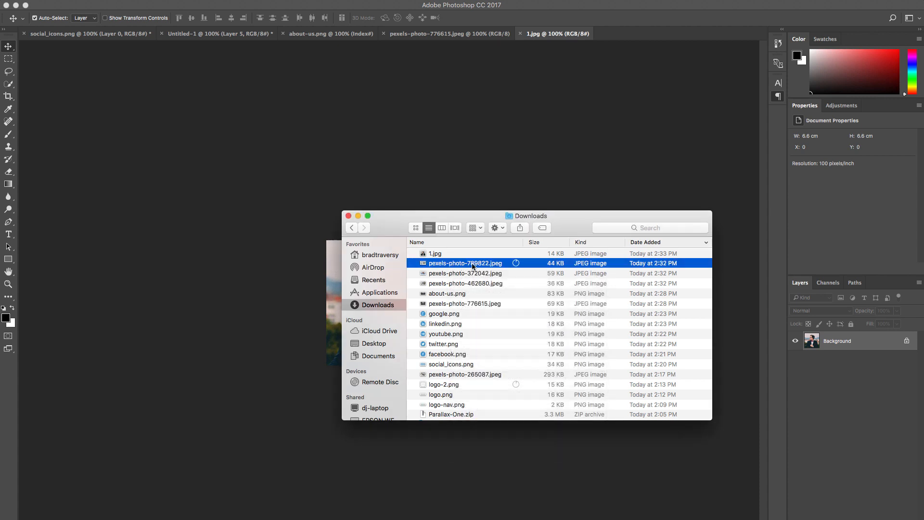
{"action": "right_click", "coordinate": [472, 265]}
{"action": "mouse_move", "coordinate": [511, 278]}
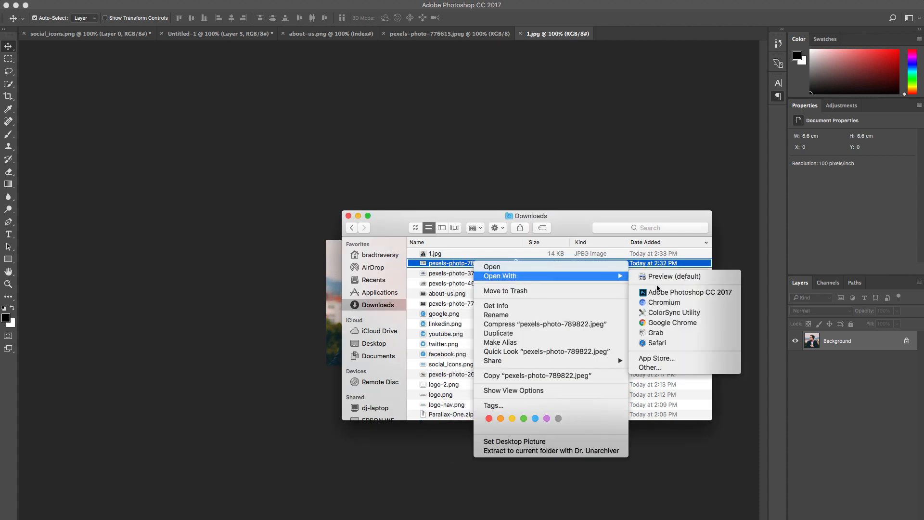
{"action": "left_click", "coordinate": [658, 292]}
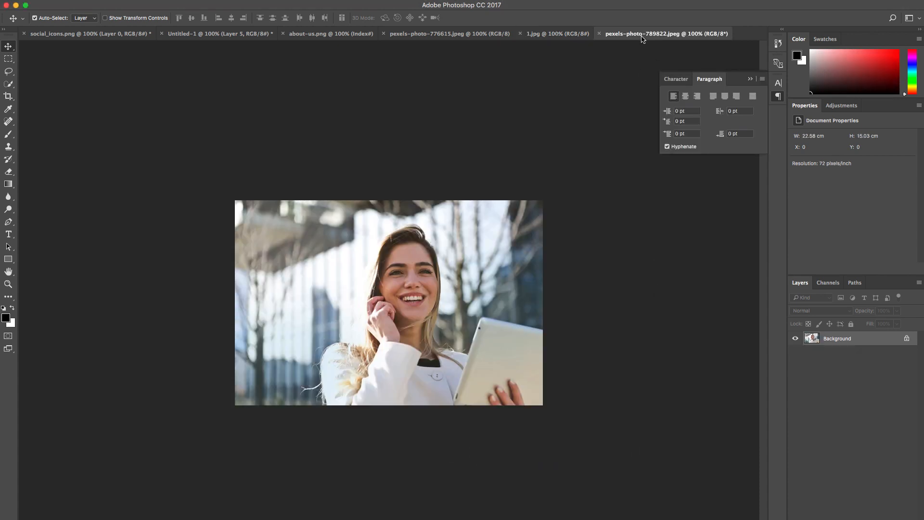
{"action": "left_click_drag", "start_coordinate": [643, 38], "coordinate": [757, 132]}
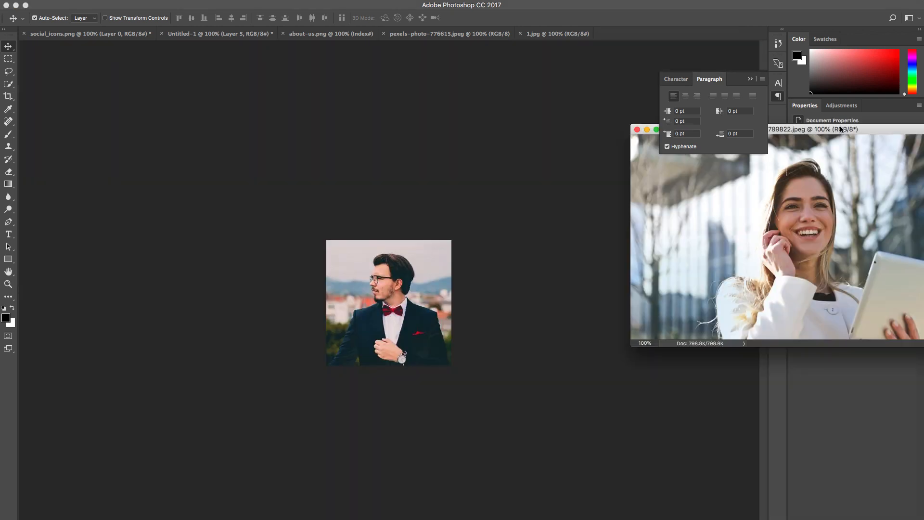
{"action": "left_click_drag", "start_coordinate": [841, 129], "coordinate": [747, 166]}
Step: Copy a rectangular selection covering most of pexels-photo-789822.jpeg into 1.jpg as a new layer of about 14.1 x 10.5 cm
{"action": "left_click", "coordinate": [8, 59]}
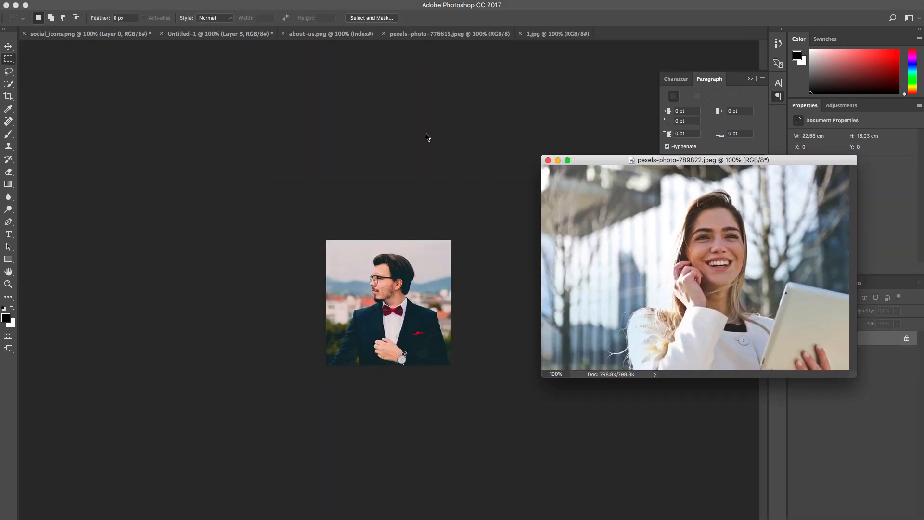
{"action": "left_click_drag", "start_coordinate": [566, 169], "coordinate": [833, 373]}
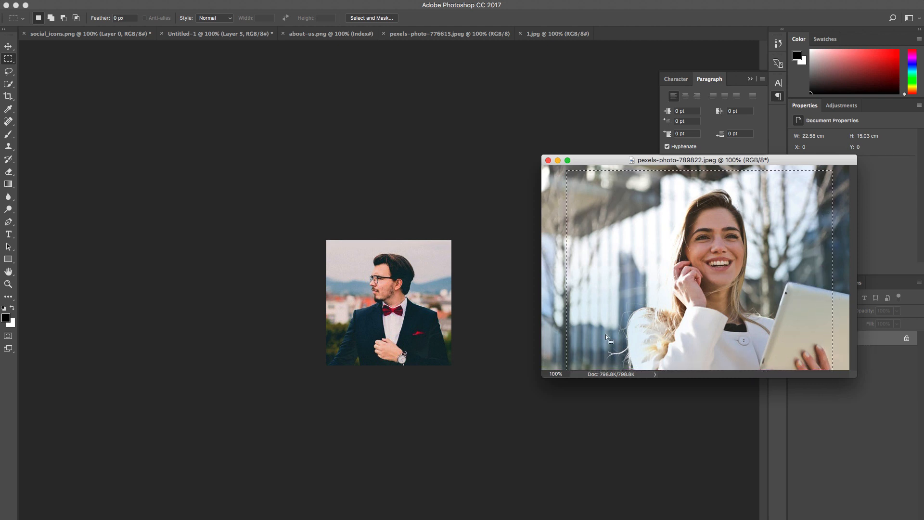
{"action": "left_click", "coordinate": [403, 285]}
{"action": "left_click_drag", "start_coordinate": [413, 297], "coordinate": [415, 295]}
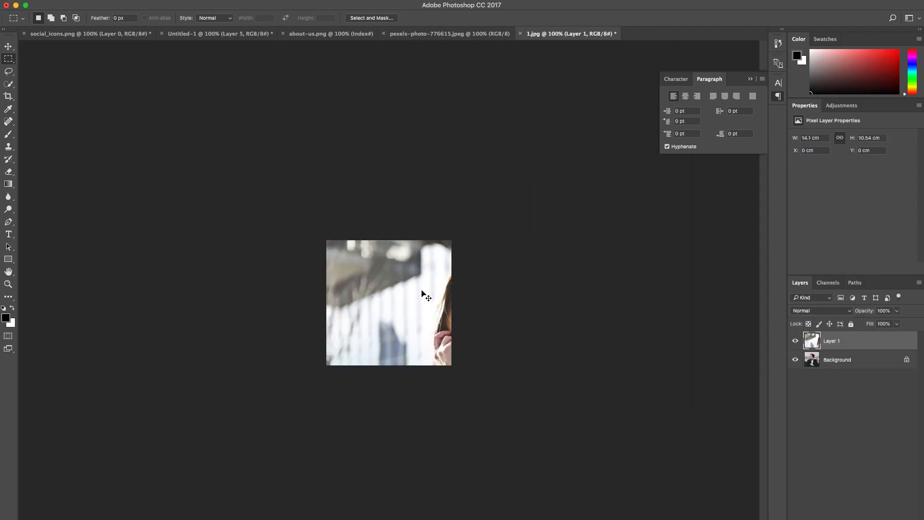
Step: Scale the pasted photo layer to about 64% and shift it about 1.2 cm left to centre the woman in 1.jpg
{"action": "key", "text": "super+t"}
{"action": "left_click_drag", "start_coordinate": [595, 441], "coordinate": [486, 384]}
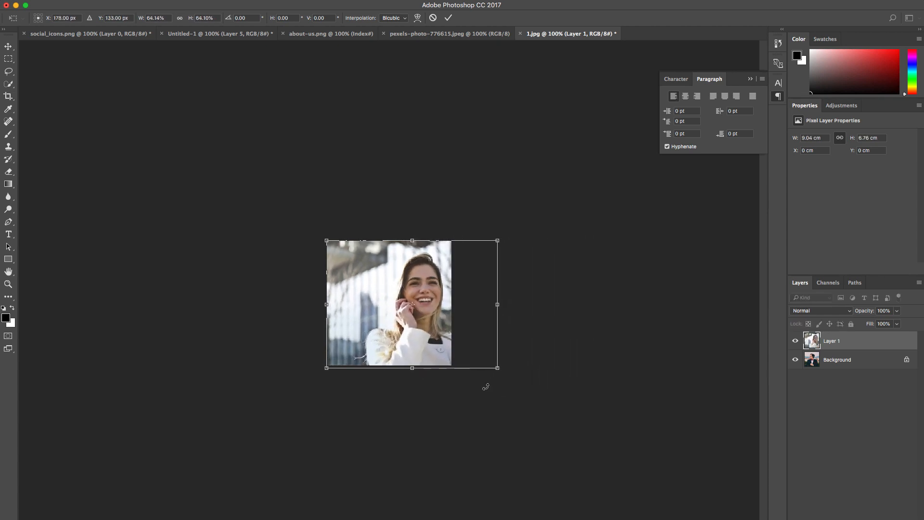
{"action": "key", "text": "Return"}
{"action": "key", "text": "m"}
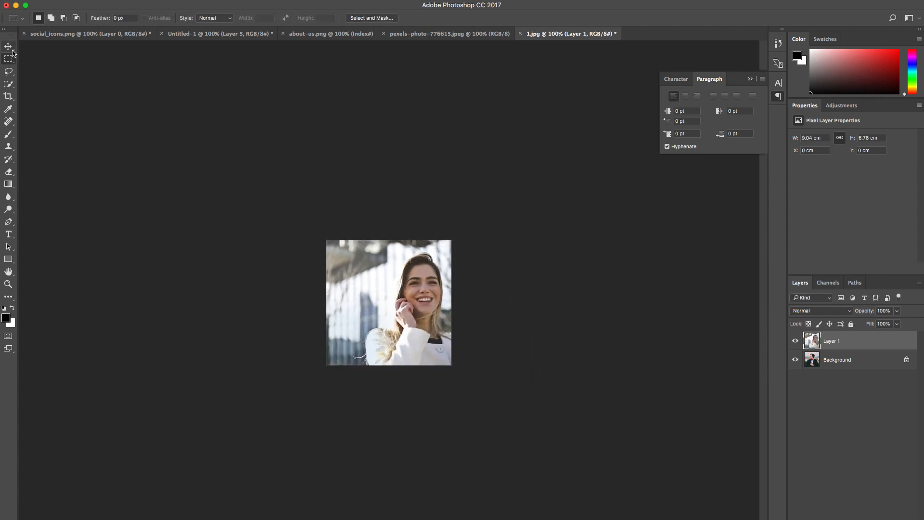
{"action": "left_click", "coordinate": [9, 46]}
{"action": "left_click_drag", "start_coordinate": [442, 306], "coordinate": [412, 305]}
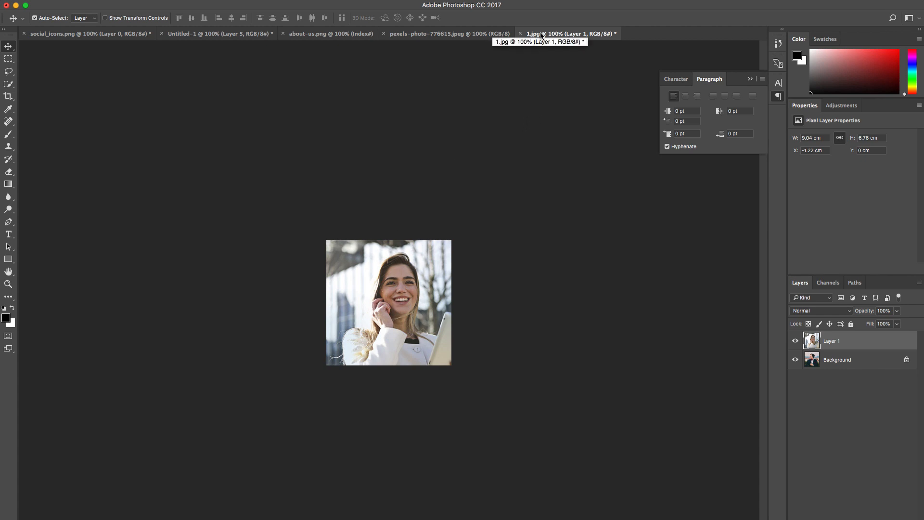
Step: Close pexels-photo-776615.jpeg, about-us.png, Untitled-1 and social_icons.png, discarding unsaved changes, so that only 1.jpg stays open
{"action": "left_click", "coordinate": [448, 35]}
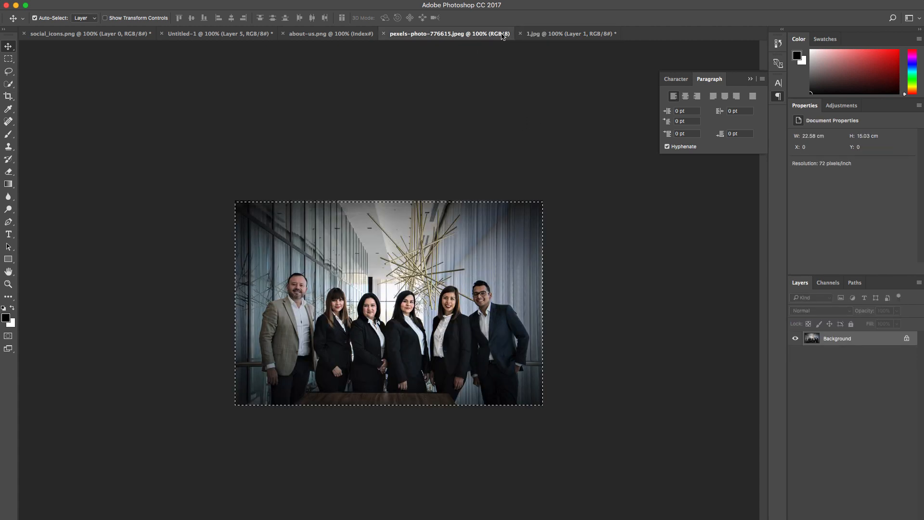
{"action": "left_click", "coordinate": [384, 33]}
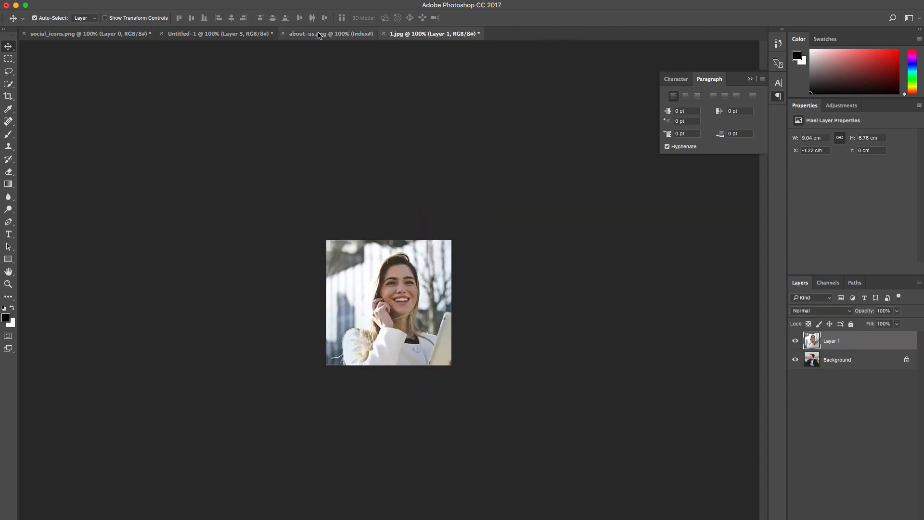
{"action": "left_click", "coordinate": [283, 34]}
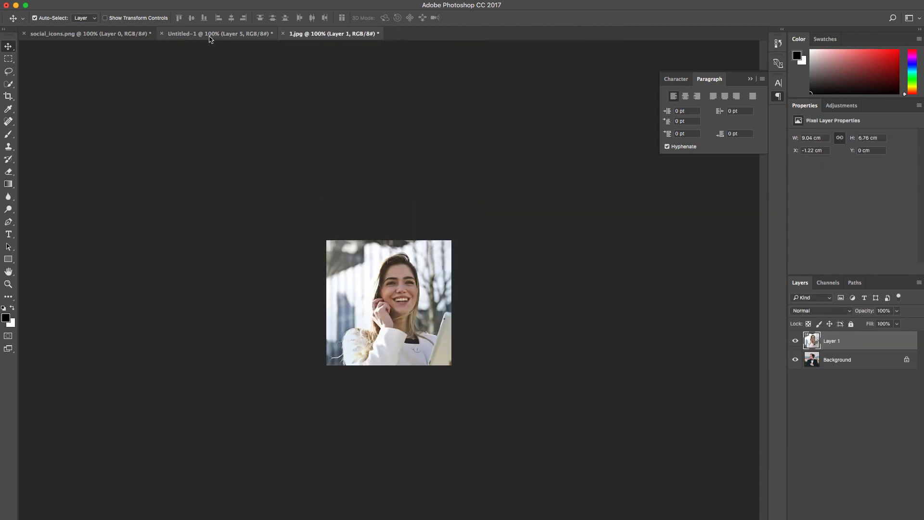
{"action": "left_click", "coordinate": [216, 35]}
{"action": "left_click", "coordinate": [162, 34]}
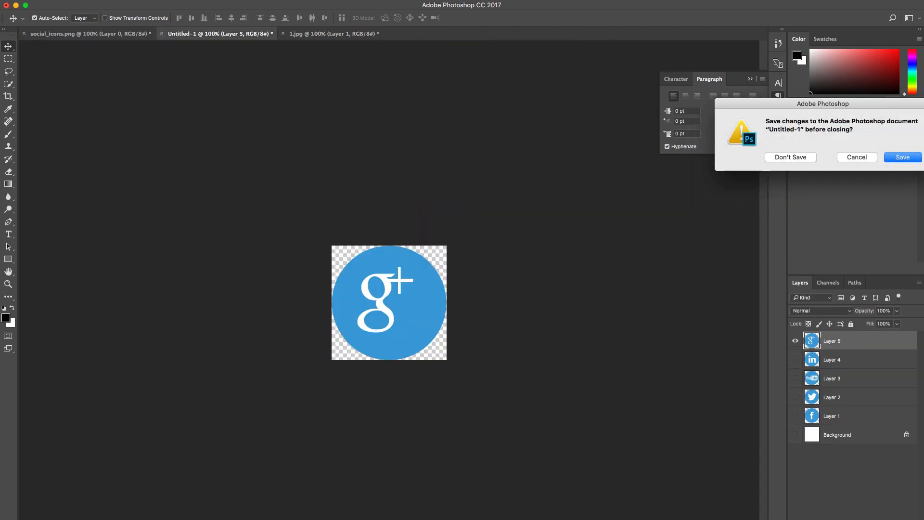
{"action": "left_click", "coordinate": [806, 157]}
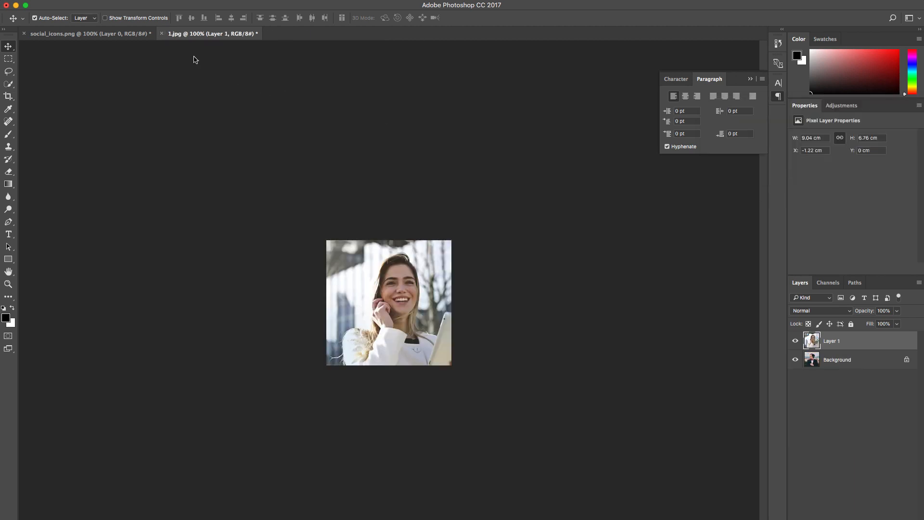
{"action": "left_click", "coordinate": [102, 33]}
{"action": "left_click", "coordinate": [24, 33]}
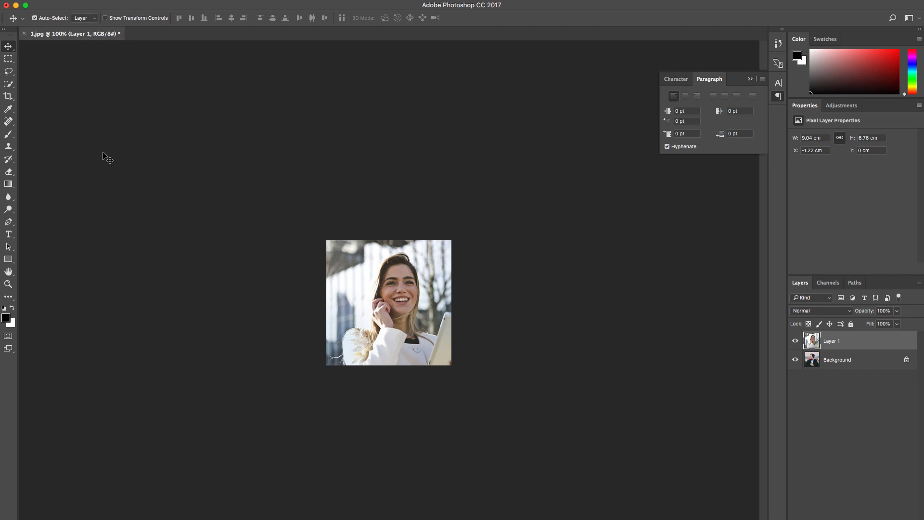
Step: Preview pexels-photo-372042.jpeg in Downloads, open it in Photoshop, and float its window beside 1.jpg
{"action": "key", "text": "super+Tab"}
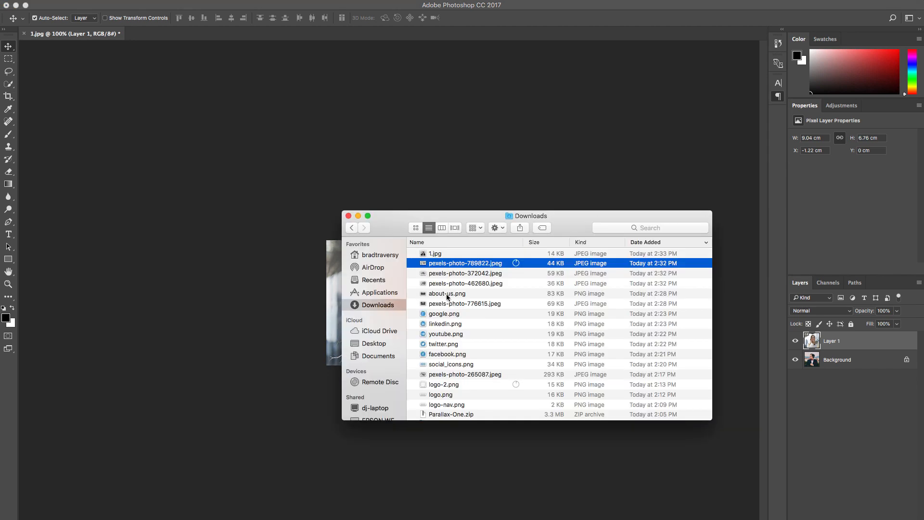
{"action": "left_click", "coordinate": [475, 273]}
{"action": "key", "text": "space"}
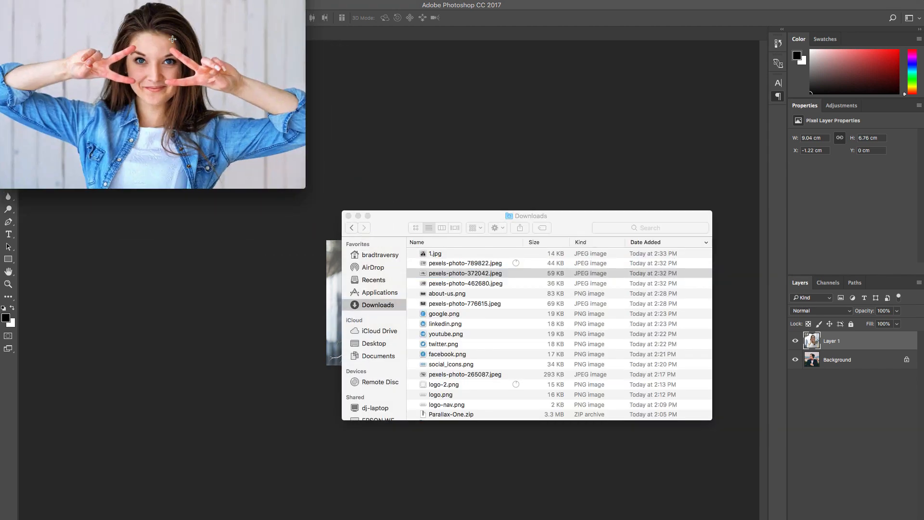
{"action": "key", "text": "space"}
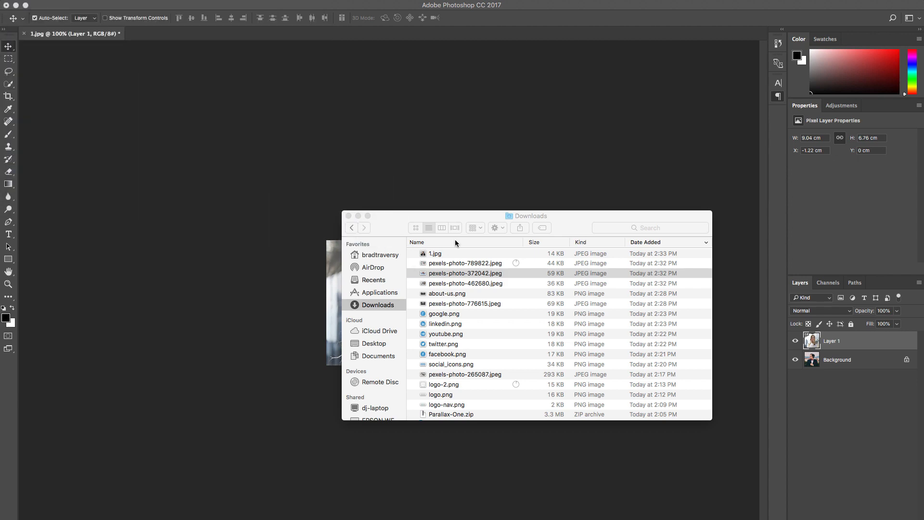
{"action": "left_click", "coordinate": [463, 273]}
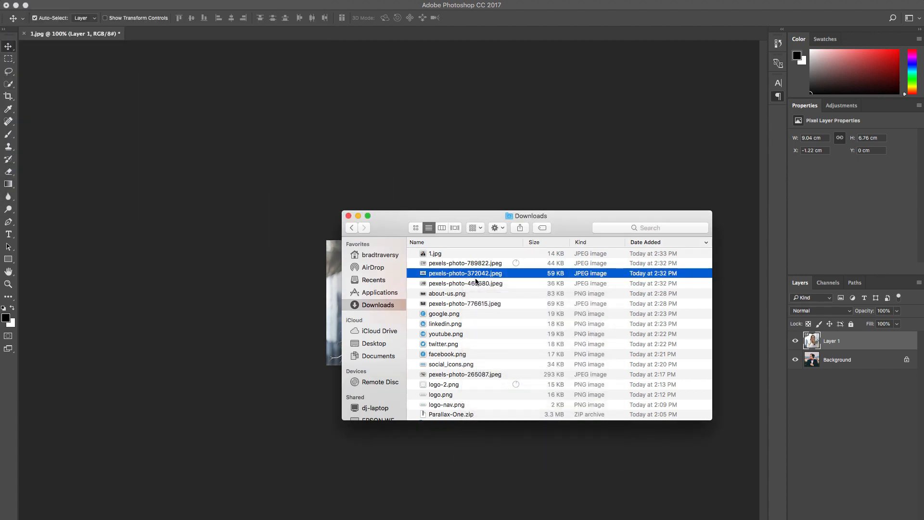
{"action": "right_click", "coordinate": [475, 273]}
{"action": "mouse_move", "coordinate": [518, 287]}
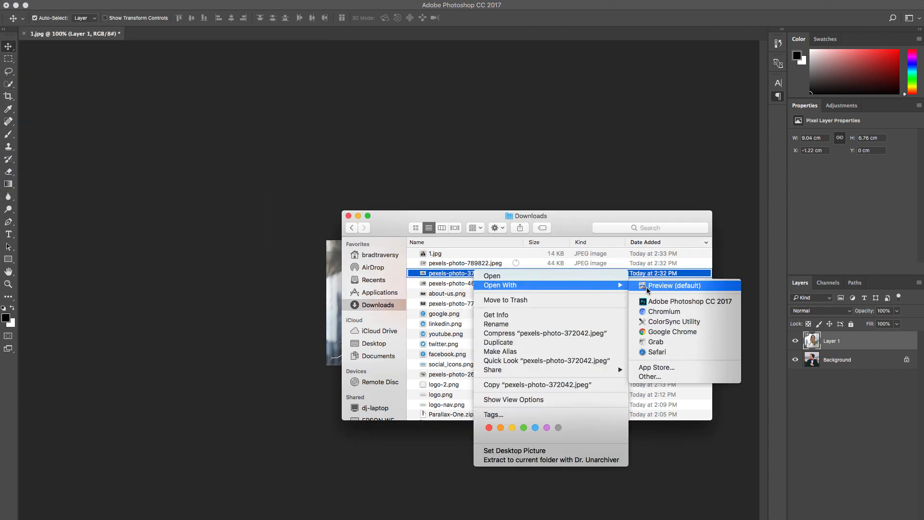
{"action": "left_click", "coordinate": [652, 301]}
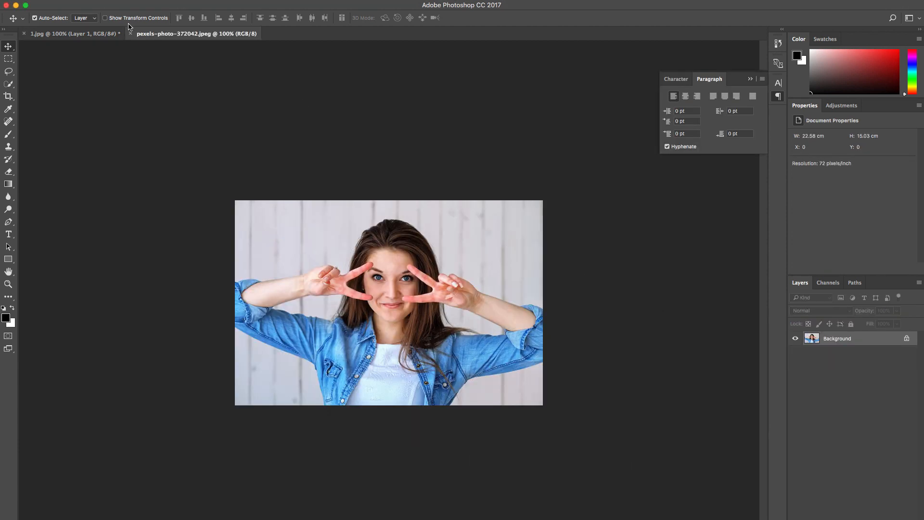
{"action": "left_click_drag", "start_coordinate": [160, 37], "coordinate": [513, 145]}
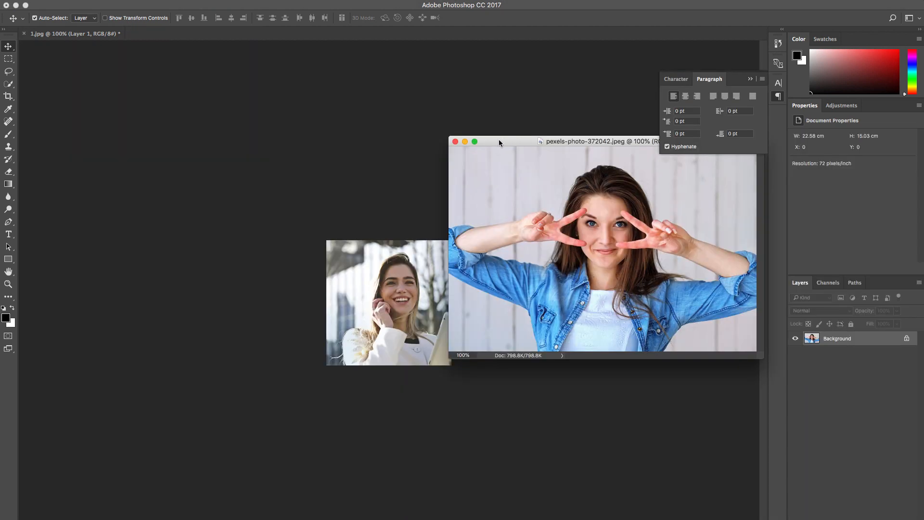
Step: Copy a rectangular selection covering most of pexels-photo-372042.jpeg into 1.jpg as a new layer of about 15.8 x 10.4 cm
{"action": "left_click", "coordinate": [8, 59]}
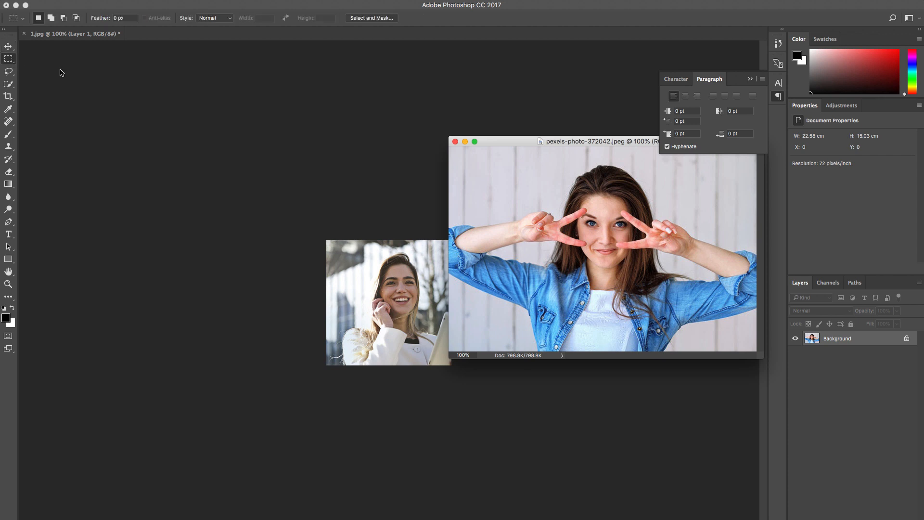
{"action": "left_click_drag", "start_coordinate": [449, 148], "coordinate": [749, 345]}
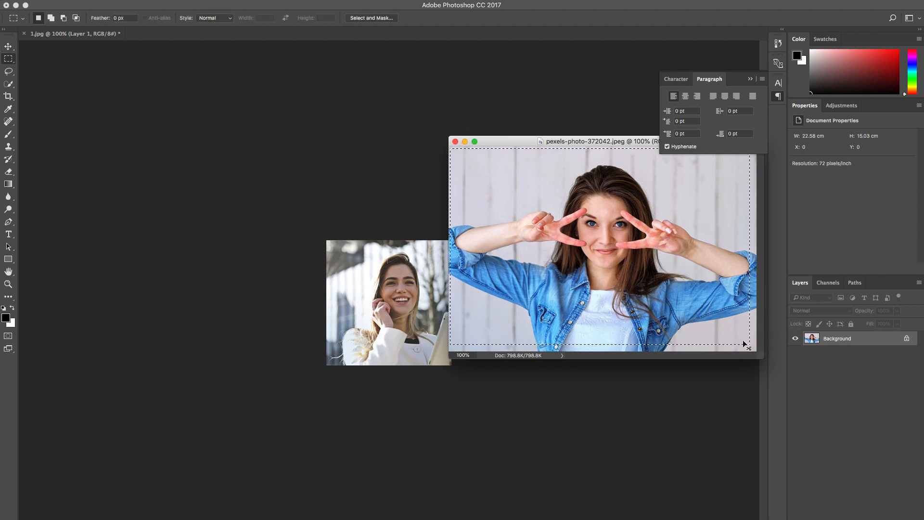
{"action": "key", "text": "ctrl+c"}
{"action": "left_click", "coordinate": [419, 294]}
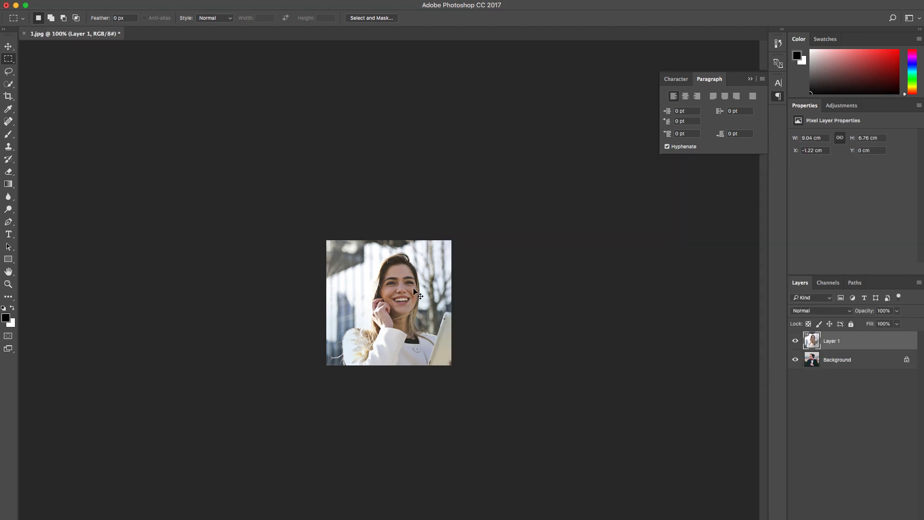
{"action": "key", "text": "ctrl+v"}
Step: Scale the pasted photo layer to about 66% and shift it about 1.9 cm left to centre the woman in 1.jpg
{"action": "key", "text": "ctrl+t"}
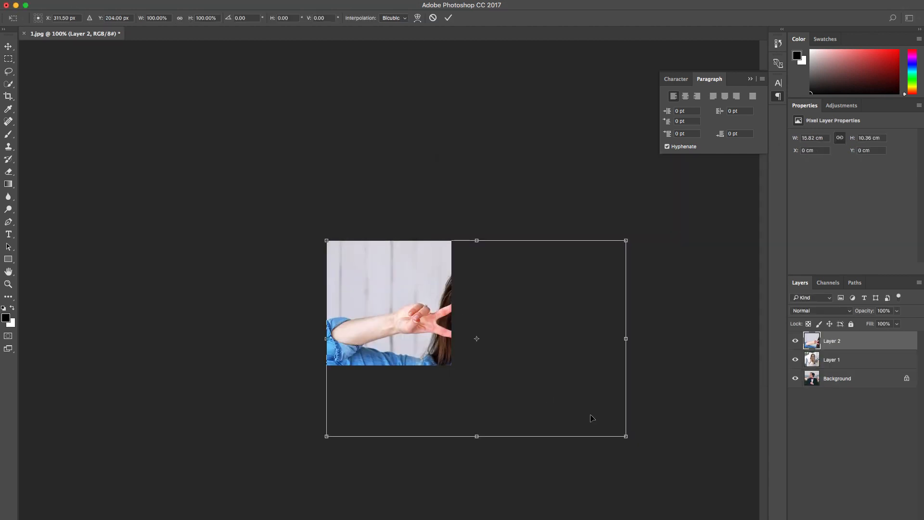
{"action": "left_click_drag", "start_coordinate": [626, 437], "coordinate": [502, 397]}
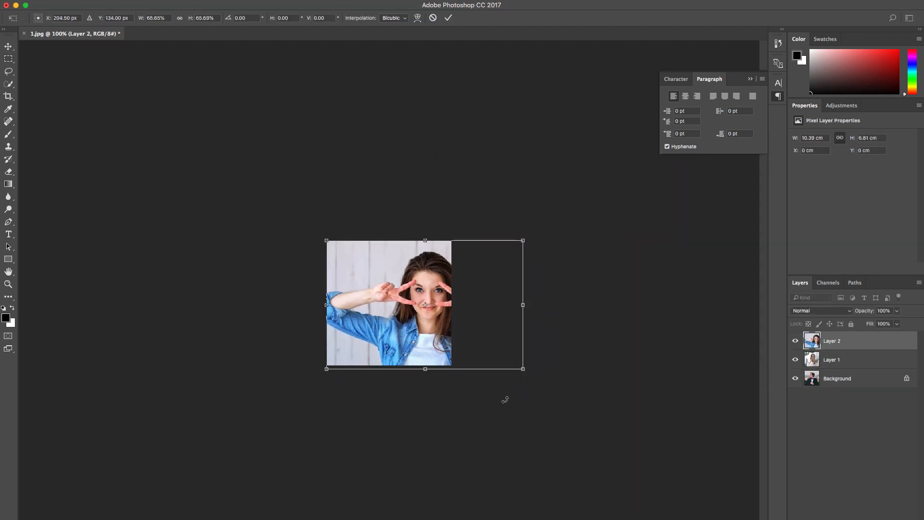
{"action": "key", "text": "Return"}
{"action": "key", "text": "m"}
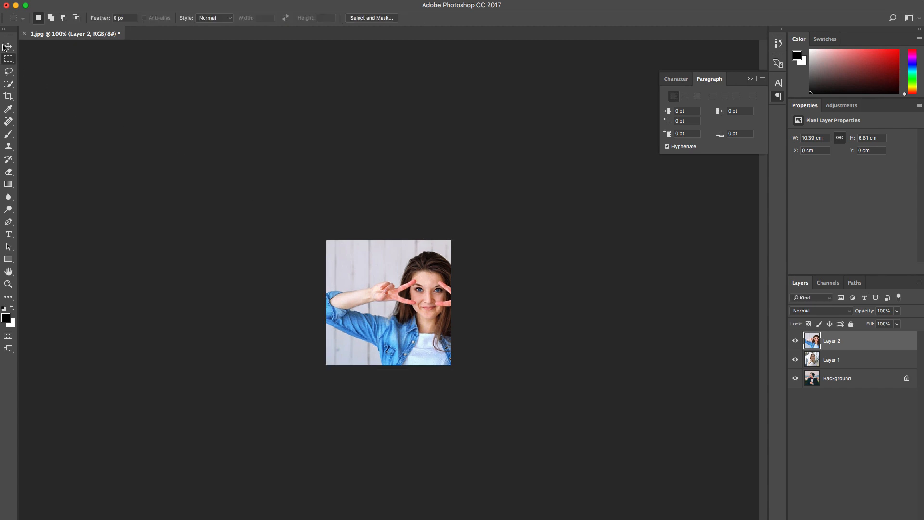
{"action": "left_click", "coordinate": [6, 46]}
{"action": "left_click_drag", "start_coordinate": [448, 303], "coordinate": [401, 301]}
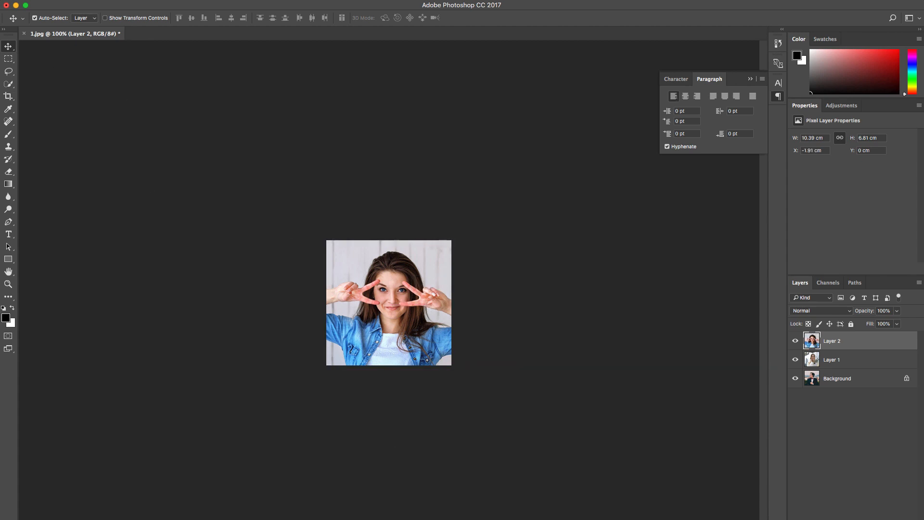
Step: Preview pexels-photo-462680.jpeg in Downloads, open it in Photoshop, and float its window beside the 1.jpg canvas
{"action": "key", "text": "super+Tab"}
{"action": "double_click", "coordinate": [467, 285]}
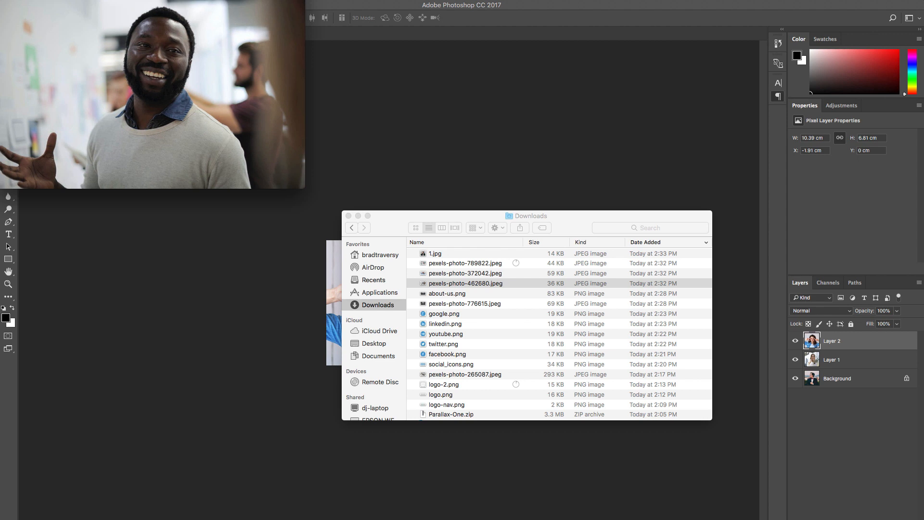
{"action": "key", "text": "super+w"}
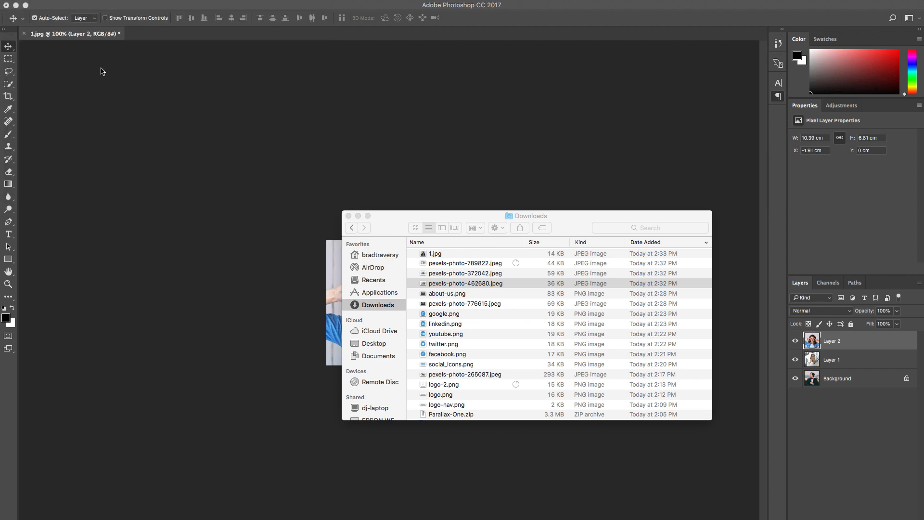
{"action": "right_click", "coordinate": [449, 286]}
{"action": "left_click", "coordinate": [470, 286]}
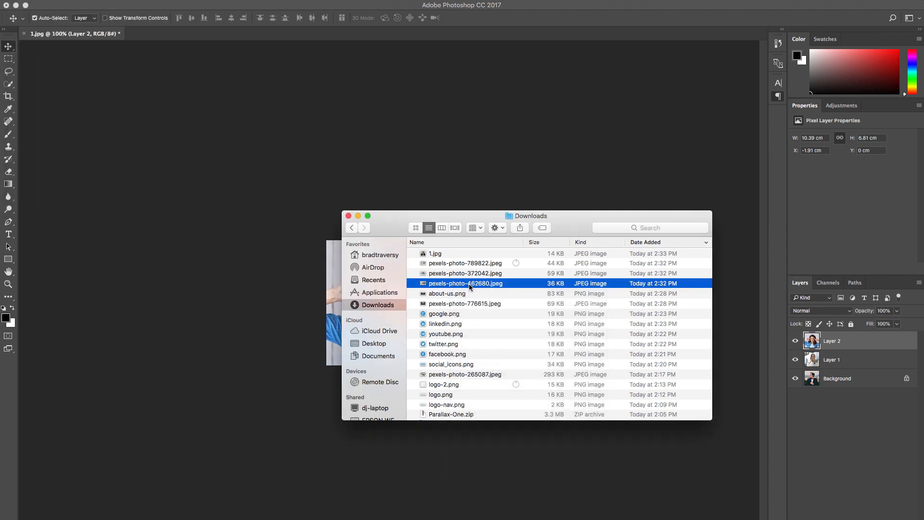
{"action": "right_click", "coordinate": [469, 286]}
{"action": "mouse_move", "coordinate": [561, 298]}
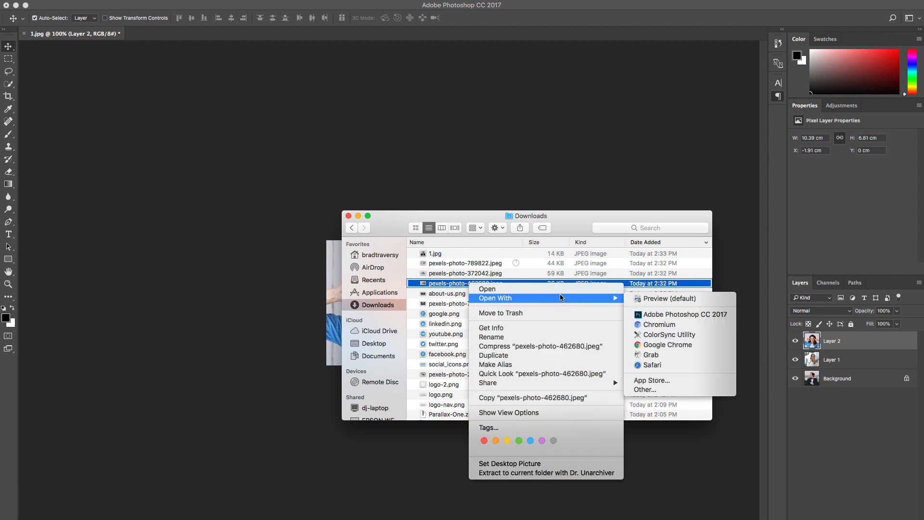
{"action": "left_click", "coordinate": [659, 314]}
{"action": "left_click_drag", "start_coordinate": [171, 35], "coordinate": [444, 135]}
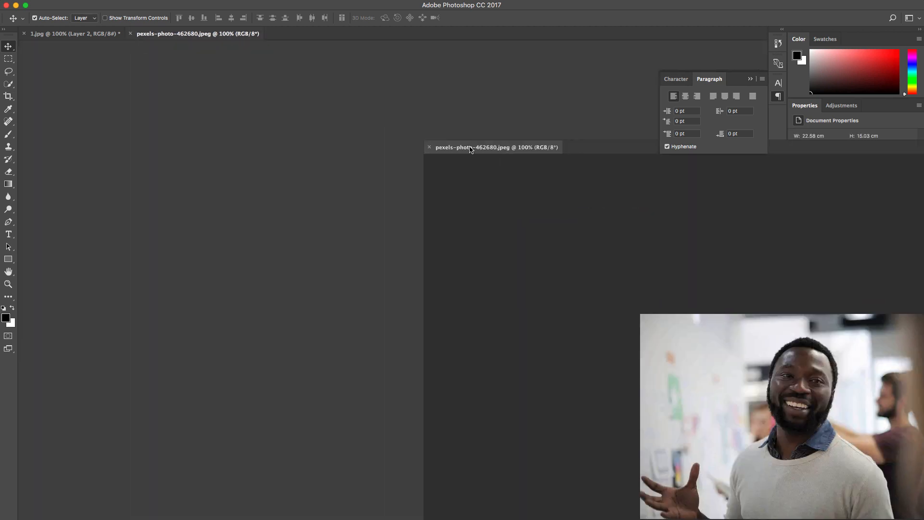
Step: Copy a rectangular selection covering most of pexels-photo-462680.jpeg into 1.jpg as a new layer of about 15.5 x 10.7 cm
{"action": "left_click", "coordinate": [8, 60]}
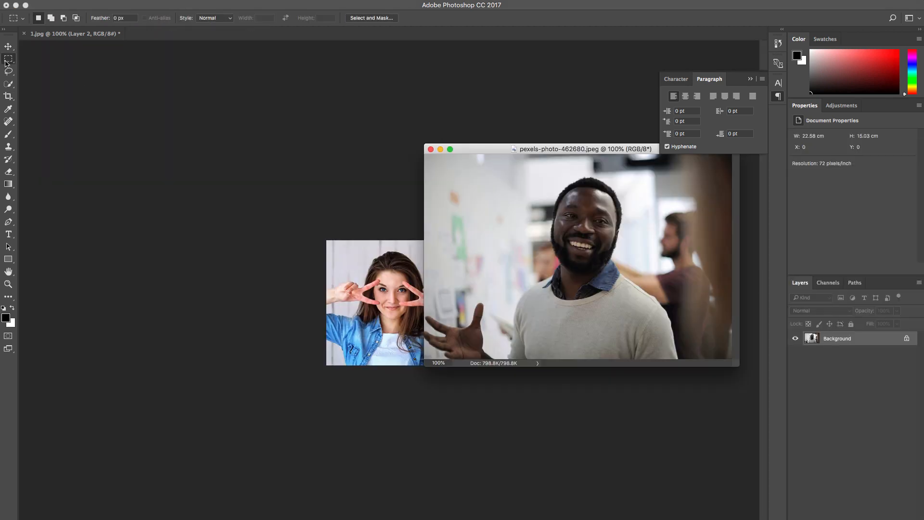
{"action": "left_click_drag", "start_coordinate": [437, 156], "coordinate": [724, 368]}
{"action": "key", "text": "ctrl+c"}
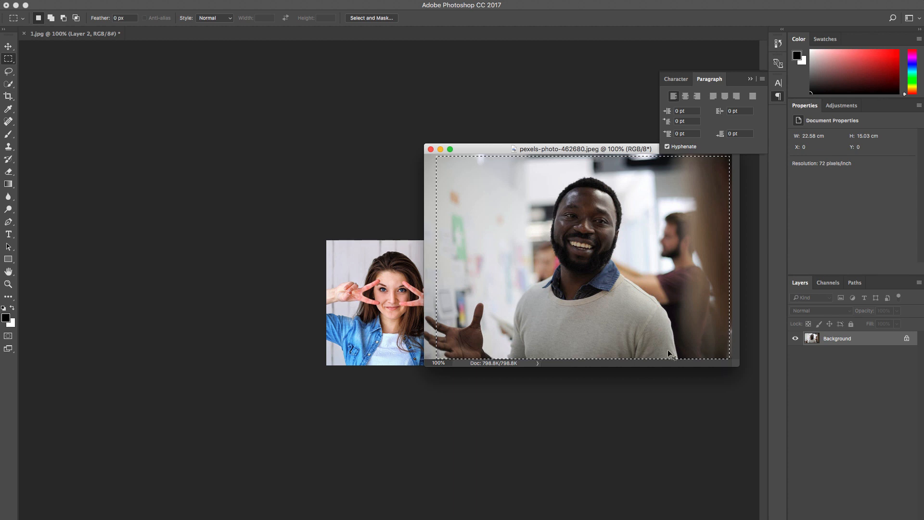
{"action": "left_click", "coordinate": [384, 295]}
{"action": "key", "text": "ctrl+v"}
Step: Scale the pasted photo layer to about 9.8 x 6.8 cm and shift it about 1.6 cm left and 0.15 cm up to centre the man
{"action": "key", "text": "ctrl+t"}
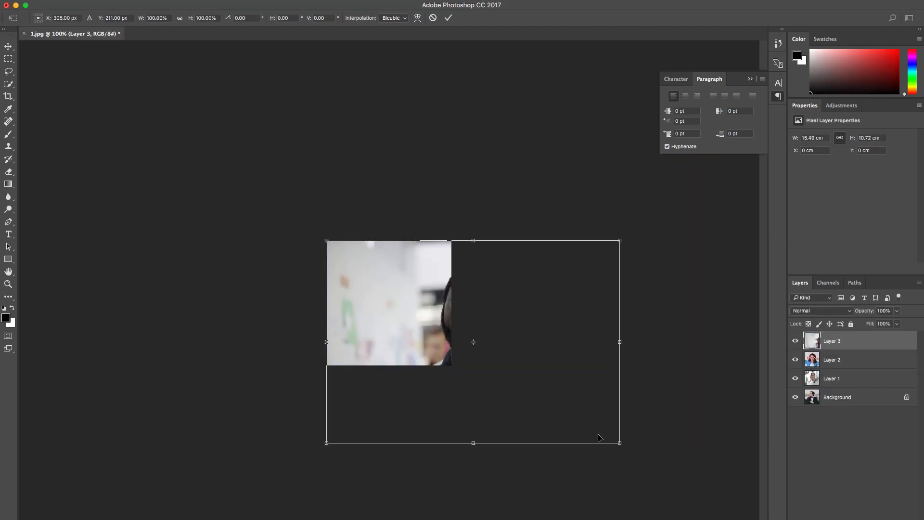
{"action": "left_click_drag", "start_coordinate": [621, 442], "coordinate": [498, 388]}
{"action": "key", "text": "Return"}
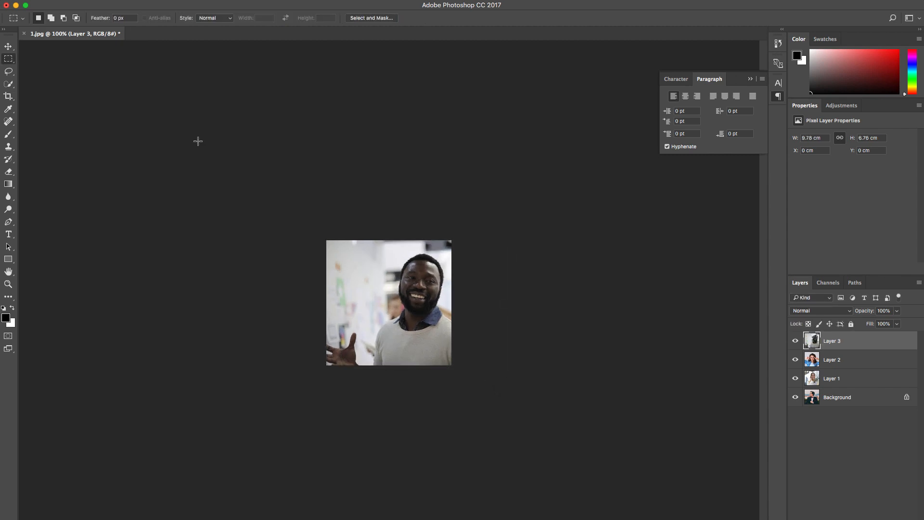
{"action": "left_click", "coordinate": [8, 46]}
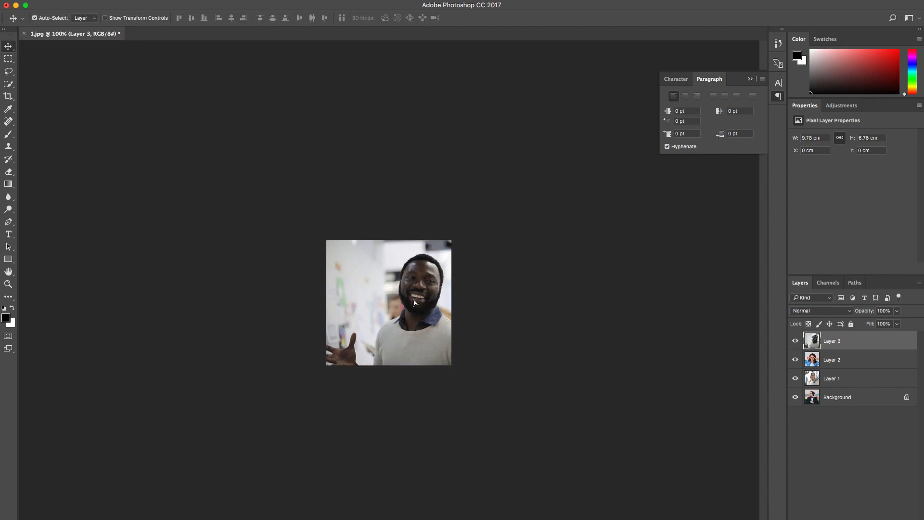
{"action": "left_click_drag", "start_coordinate": [414, 302], "coordinate": [351, 280]}
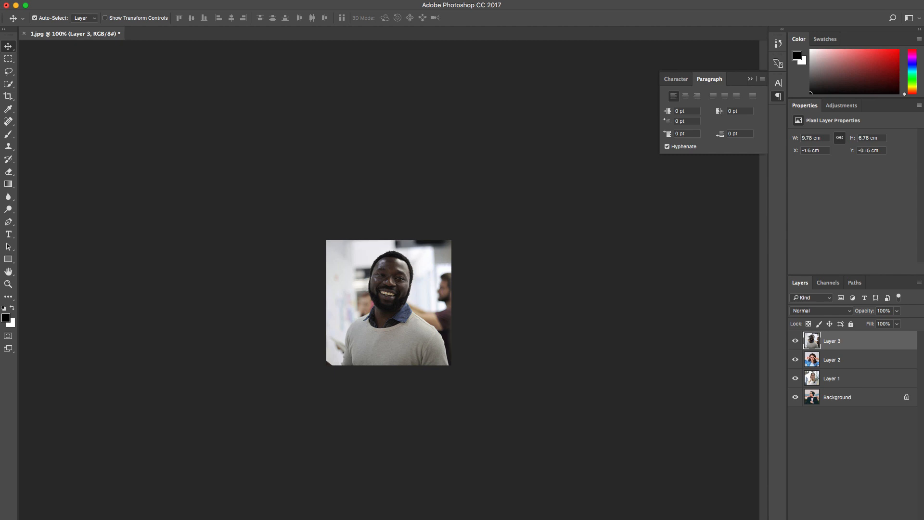
Step: Save the image of the man as person1.png in Downloads, in PNG format with the default PNG options
{"action": "left_click", "coordinate": [99, 49]}
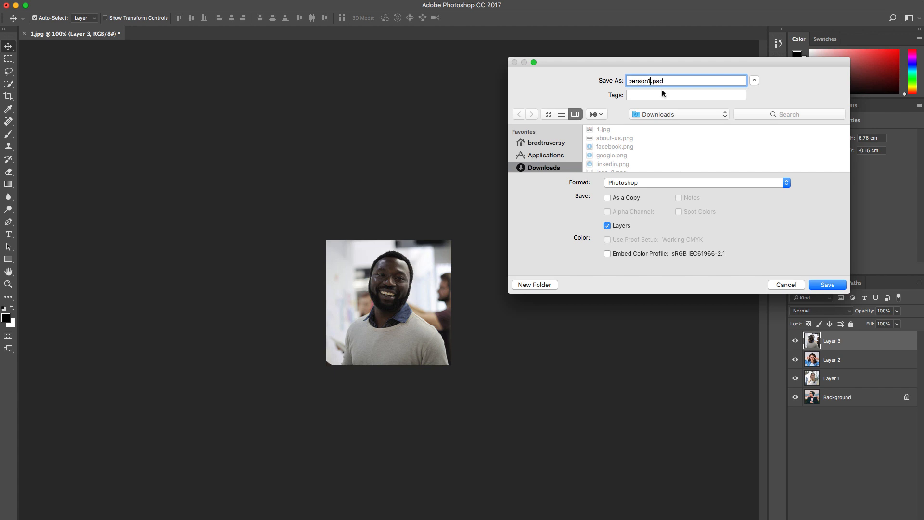
{"action": "left_click", "coordinate": [793, 183]}
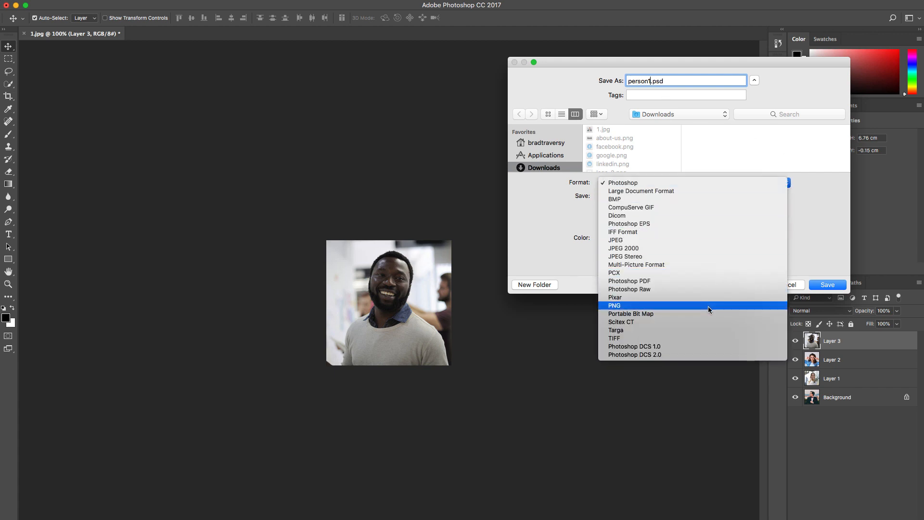
{"action": "left_click", "coordinate": [763, 292]}
{"action": "left_click", "coordinate": [814, 287]}
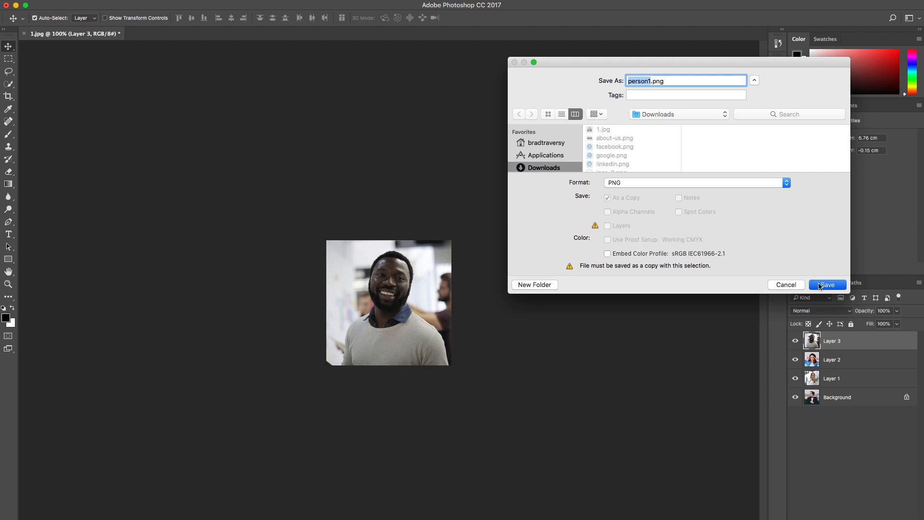
{"action": "key", "text": "Return"}
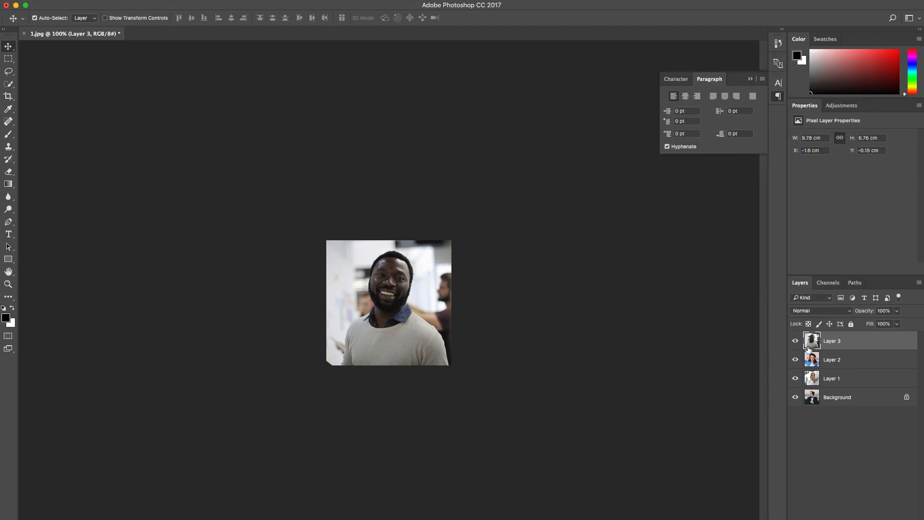
Step: Hide Layer 3 and save the image of the woman in the denim shirt as person2.png in Downloads, in PNG format
{"action": "left_click", "coordinate": [795, 341]}
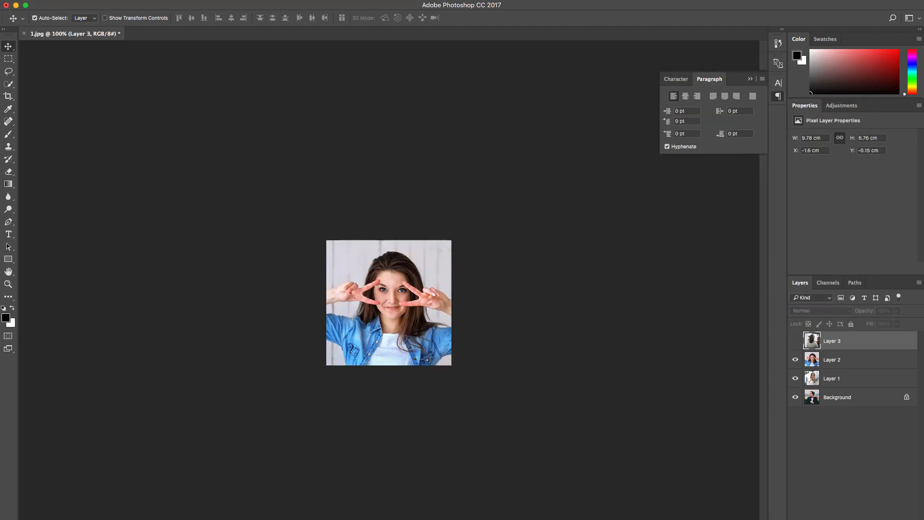
{"action": "left_click", "coordinate": [81, 0]}
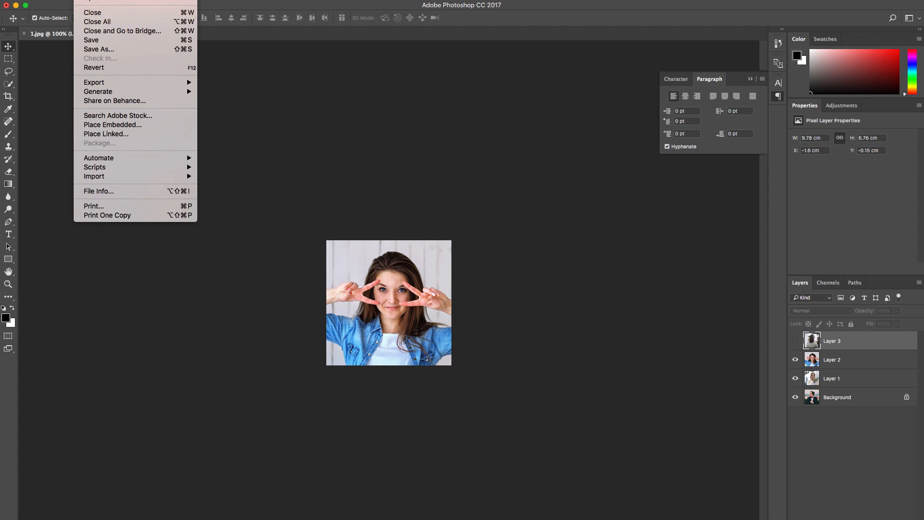
{"action": "left_click", "coordinate": [121, 50]}
{"action": "type", "text": "person2.psd"}
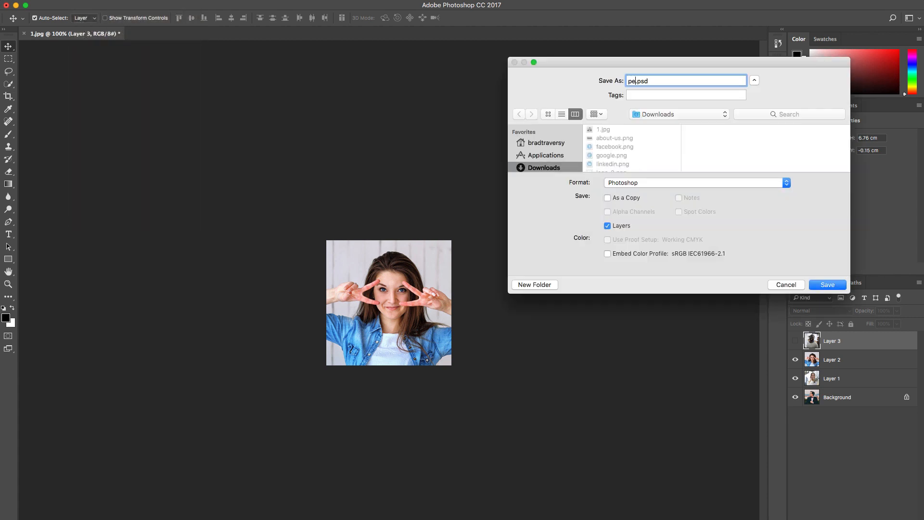
{"action": "left_click", "coordinate": [783, 185]}
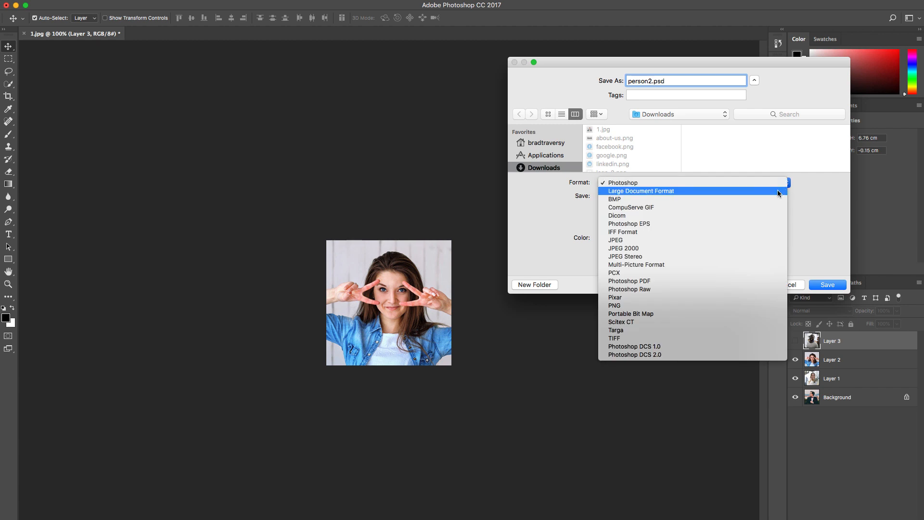
{"action": "left_click", "coordinate": [720, 307]}
{"action": "left_click", "coordinate": [843, 286]}
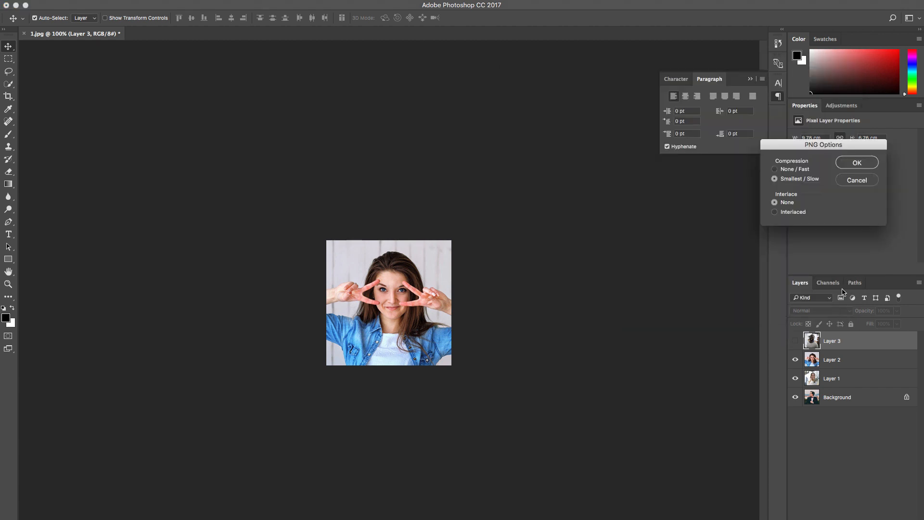
{"action": "left_click", "coordinate": [851, 165]}
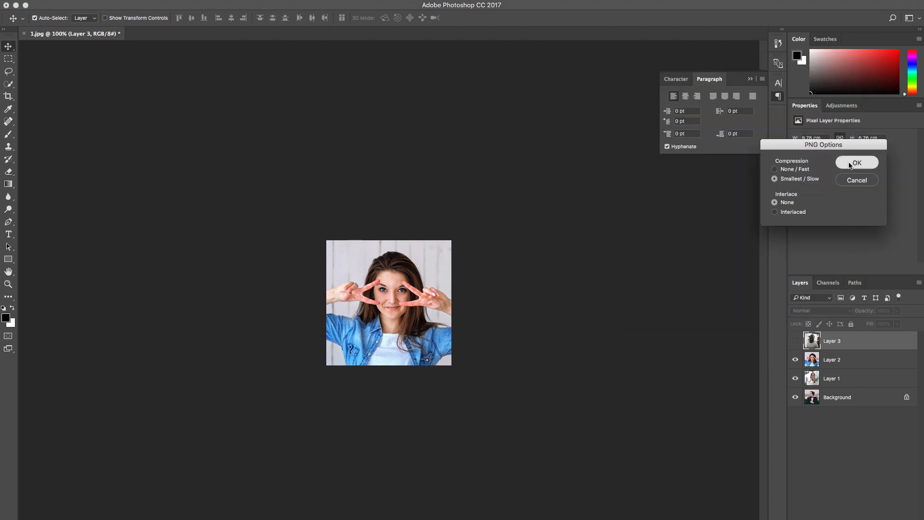
Step: Hide Layer 2, save the image of the woman on the phone as person3.png in PNG format, and switch back to Chrome
{"action": "left_click", "coordinate": [797, 361]}
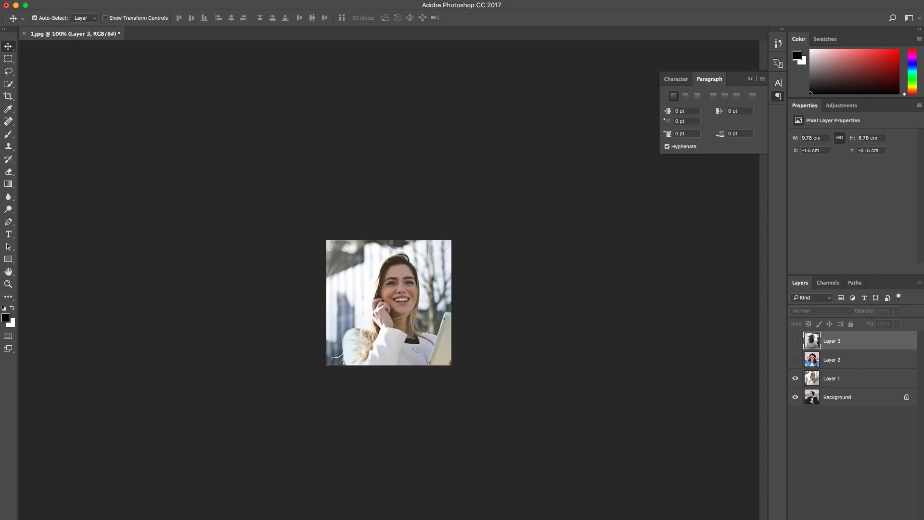
{"action": "left_click", "coordinate": [82, 0]}
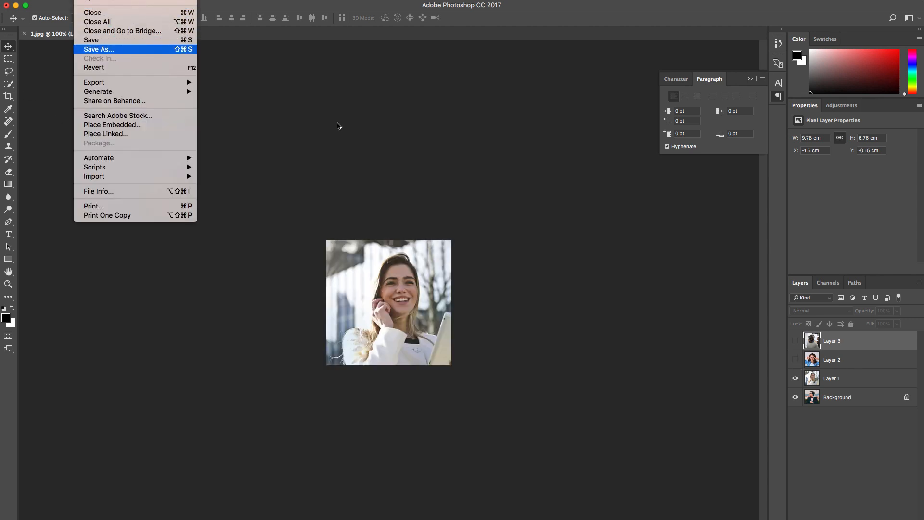
{"action": "key", "text": "Return"}
{"action": "type", "text": "person3.psd"}
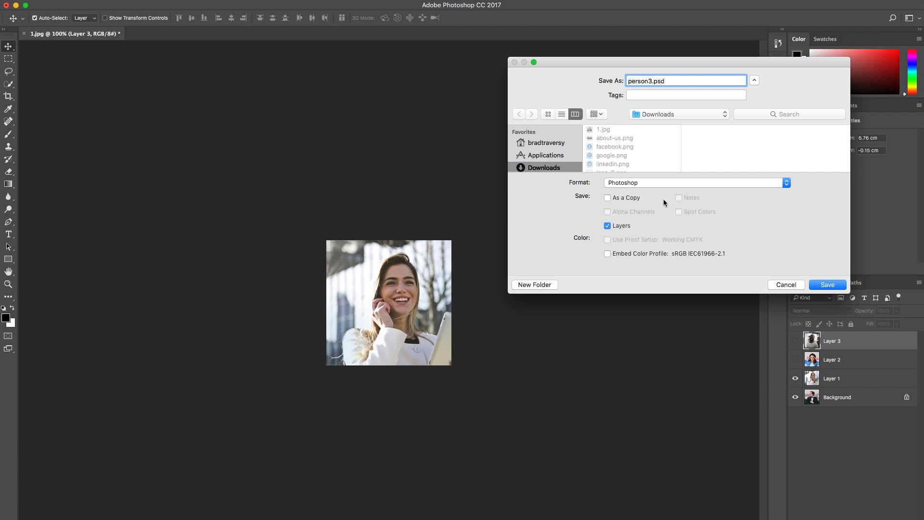
{"action": "left_click", "coordinate": [712, 184]}
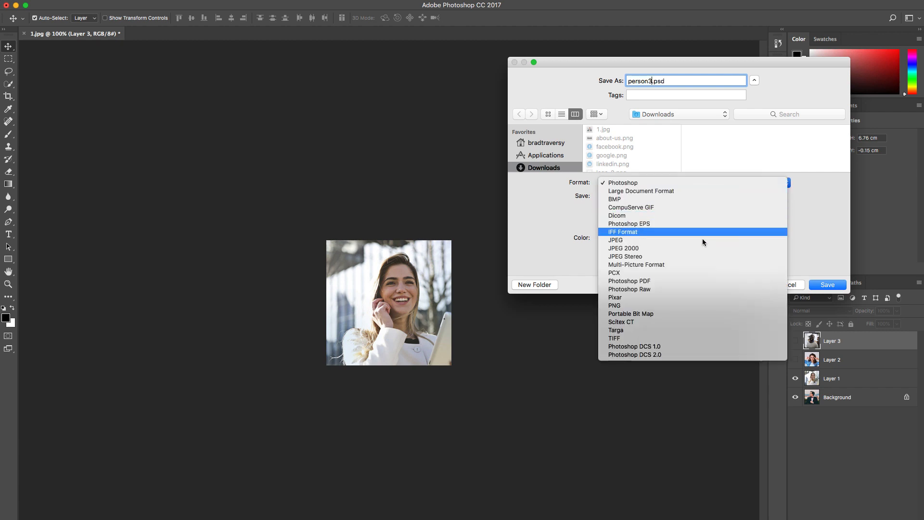
{"action": "left_click", "coordinate": [692, 305]}
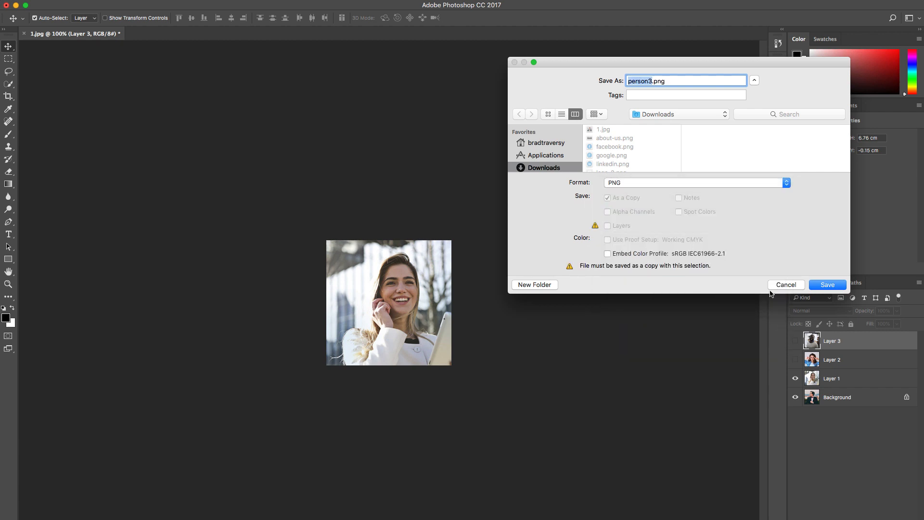
{"action": "left_click", "coordinate": [841, 285]}
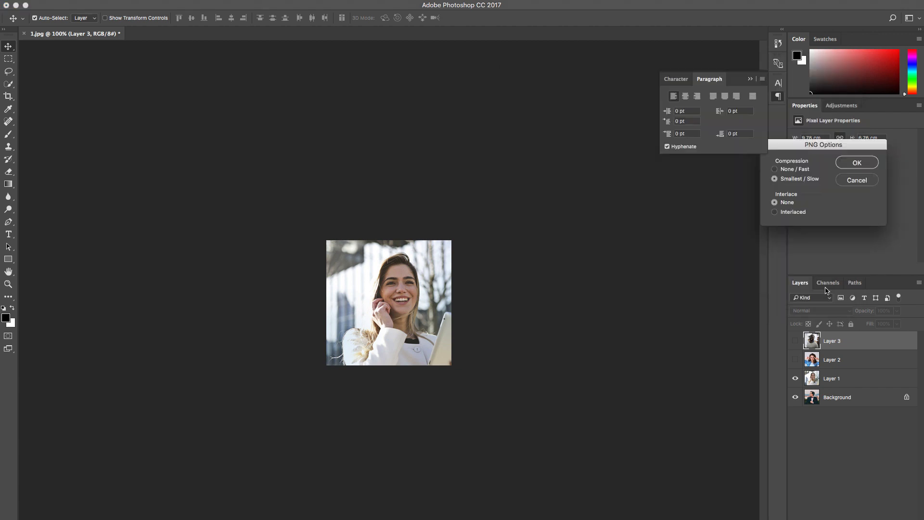
{"action": "left_click", "coordinate": [856, 165]}
{"action": "key", "text": "super+Tab"}
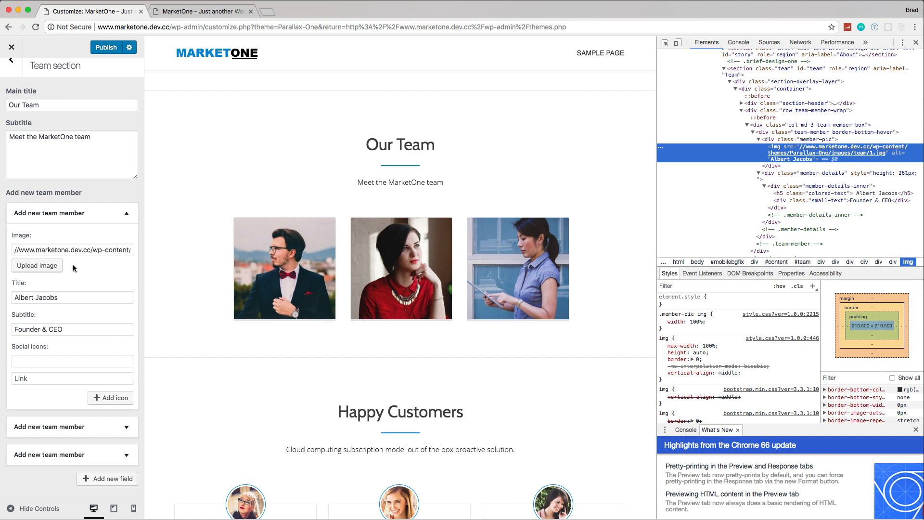
Step: Upload person1.png, person2.png and person3.png from Downloads to the media library, starting from the first team member's image
{"action": "left_click", "coordinate": [37, 265]}
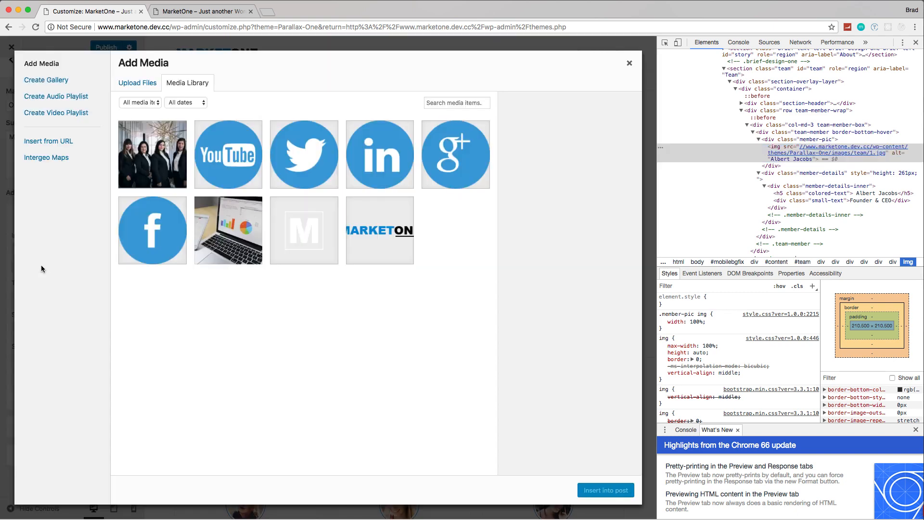
{"action": "left_click", "coordinate": [142, 82]}
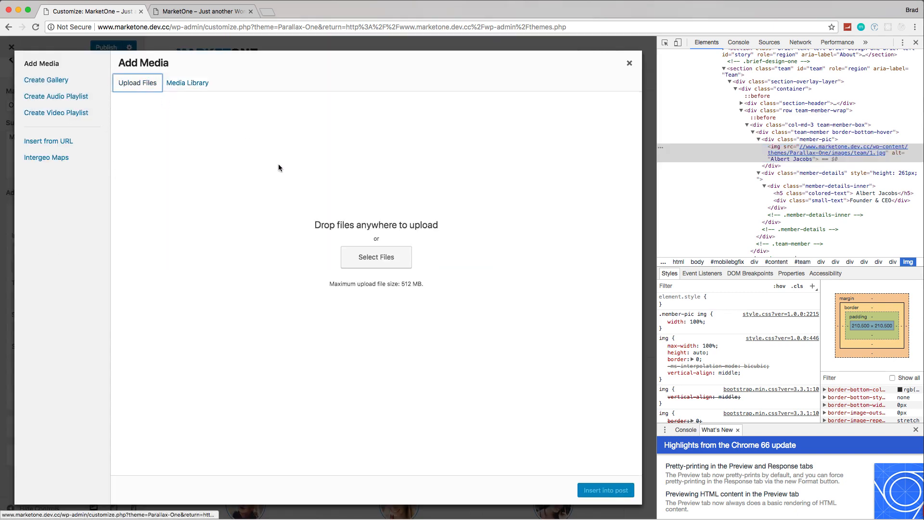
{"action": "left_click", "coordinate": [345, 259]}
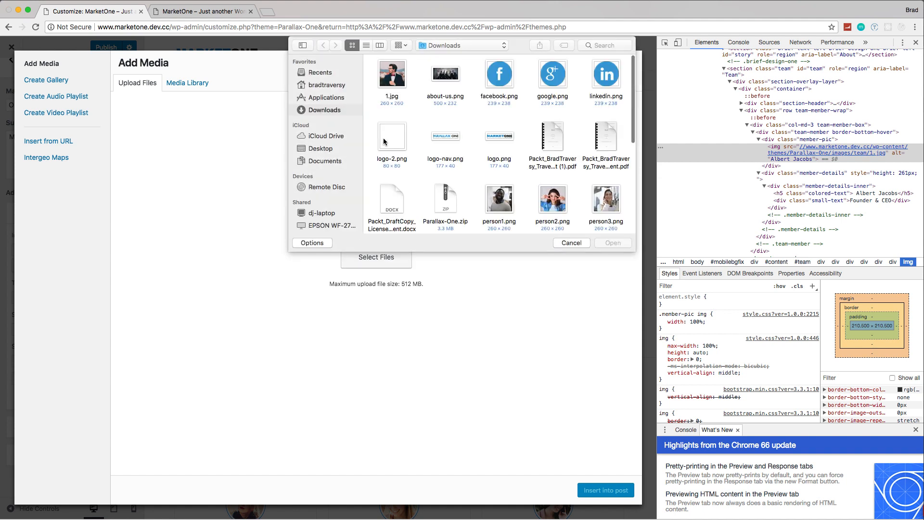
{"action": "left_click", "coordinate": [507, 206]}
{"action": "right_click", "coordinate": [549, 202]}
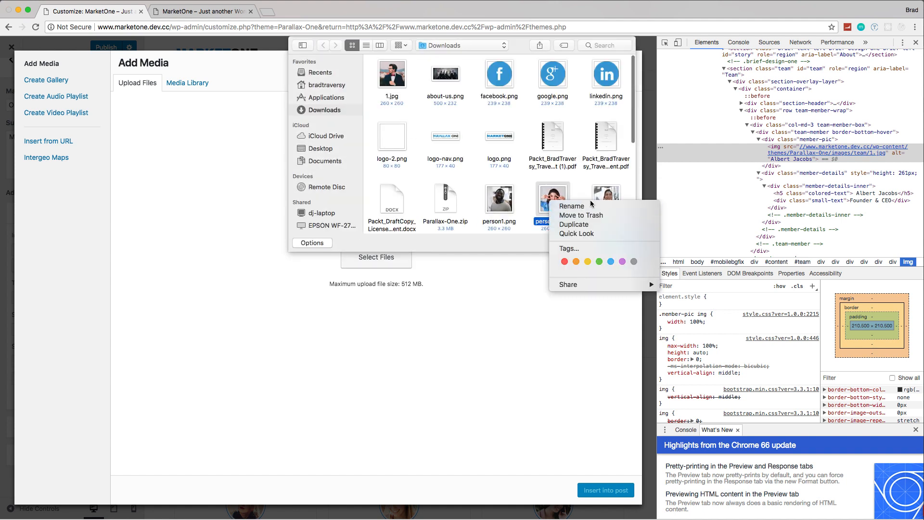
{"action": "left_click", "coordinate": [513, 201]}
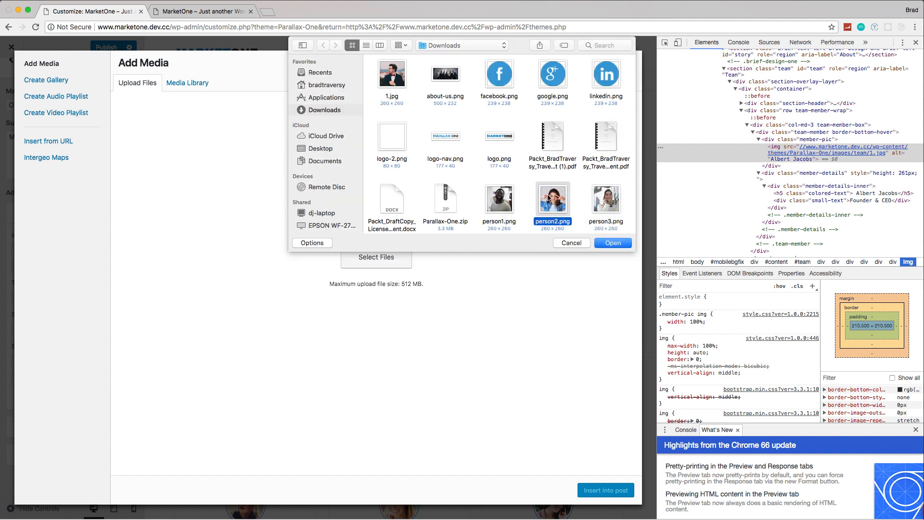
{"action": "left_click", "coordinate": [548, 198], "text": "shift"}
{"action": "left_click", "coordinate": [615, 217], "text": "shift"}
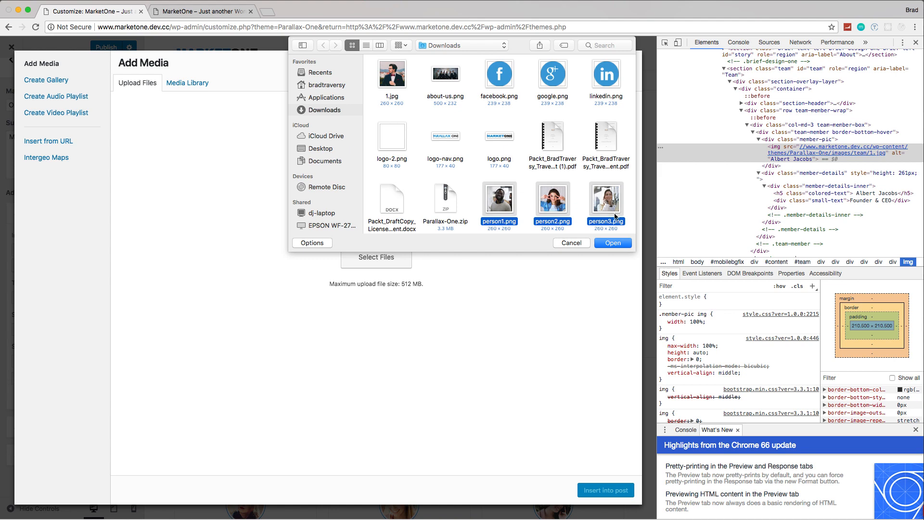
{"action": "left_click", "coordinate": [608, 243]}
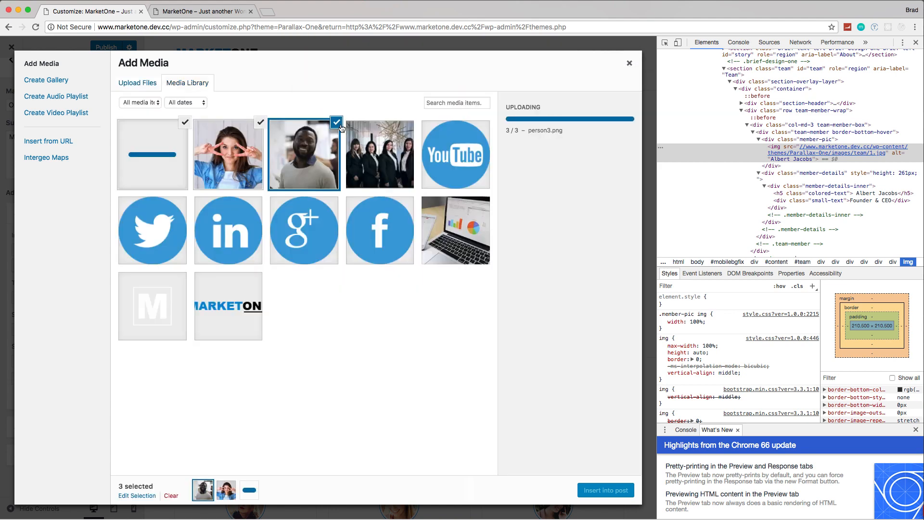
Step: Clear the selection of uploaded photos and insert only person1.png as the first team member's image
{"action": "left_click", "coordinate": [340, 126]}
{"action": "left_click", "coordinate": [252, 136]}
{"action": "left_click", "coordinate": [182, 130]}
{"action": "left_click", "coordinate": [186, 123]}
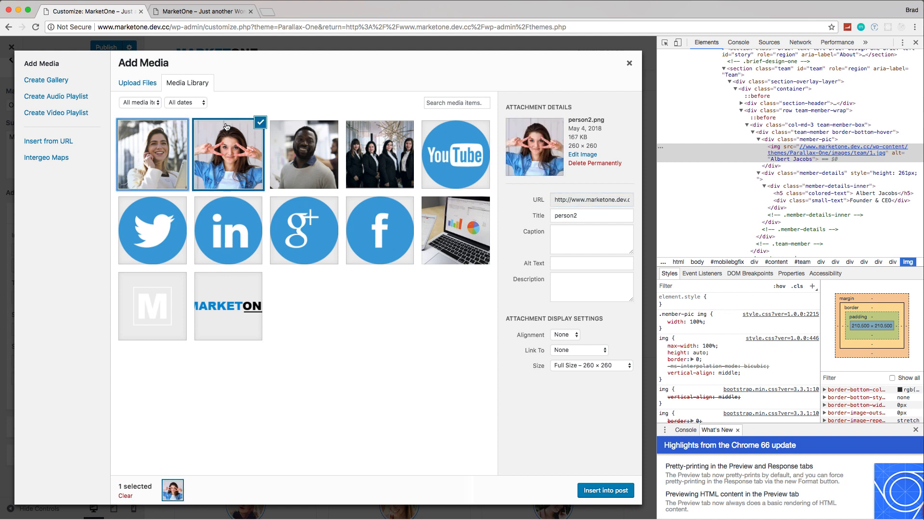
{"action": "left_click", "coordinate": [260, 122]}
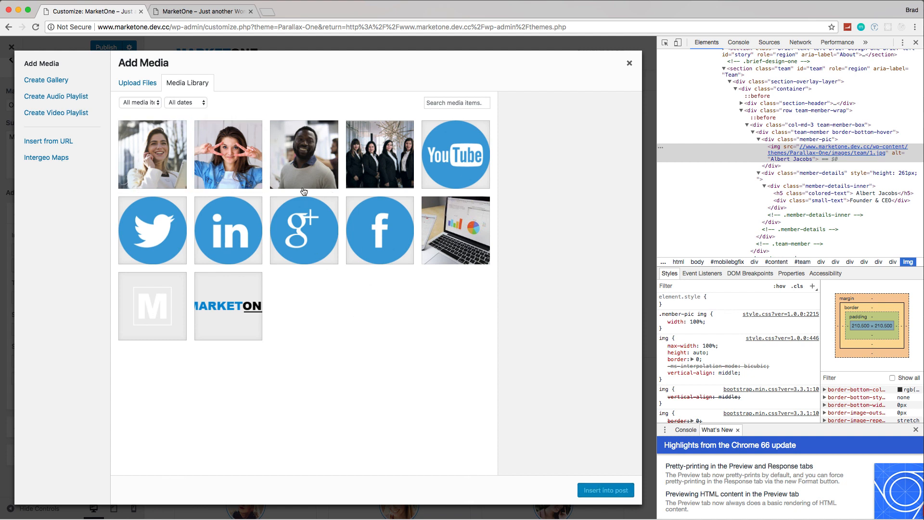
{"action": "left_click", "coordinate": [290, 149]}
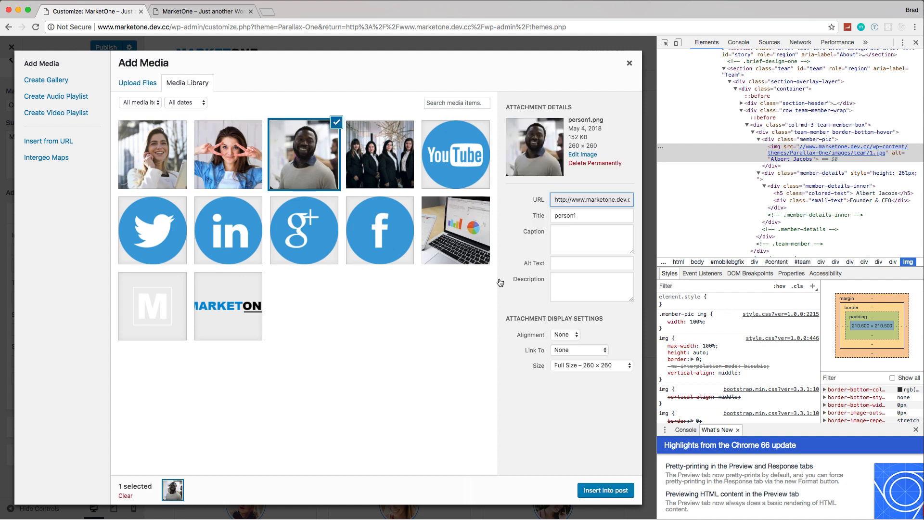
{"action": "left_click", "coordinate": [606, 489]}
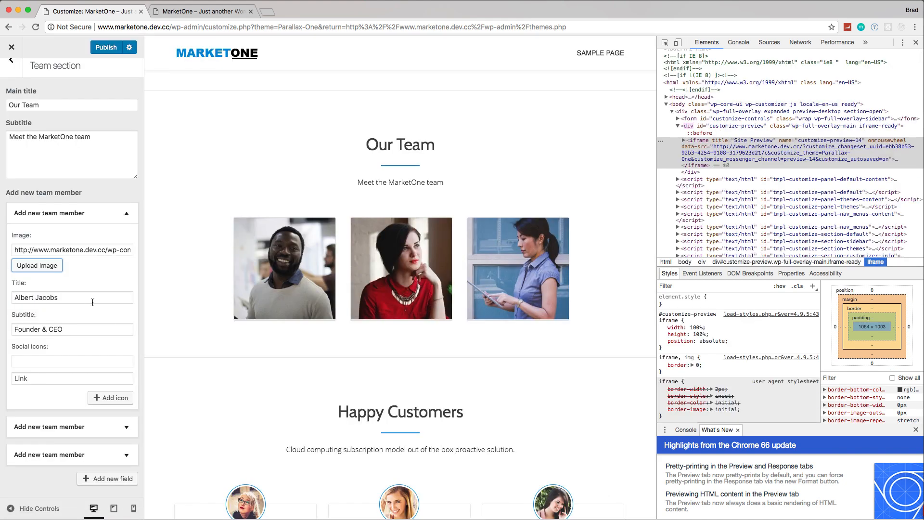
{"action": "left_click", "coordinate": [78, 297]}
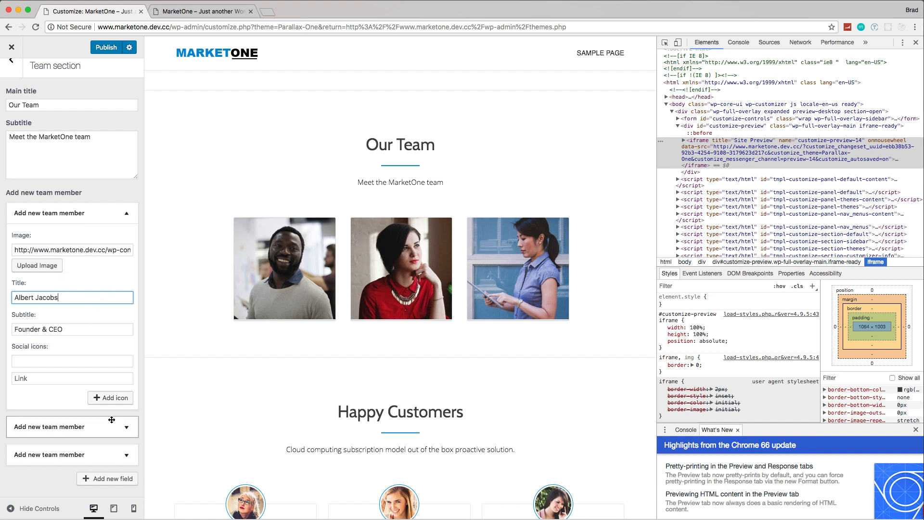
Step: Expand the second team member's entry and replace its image with person2.png from the media library
{"action": "left_click", "coordinate": [128, 427]}
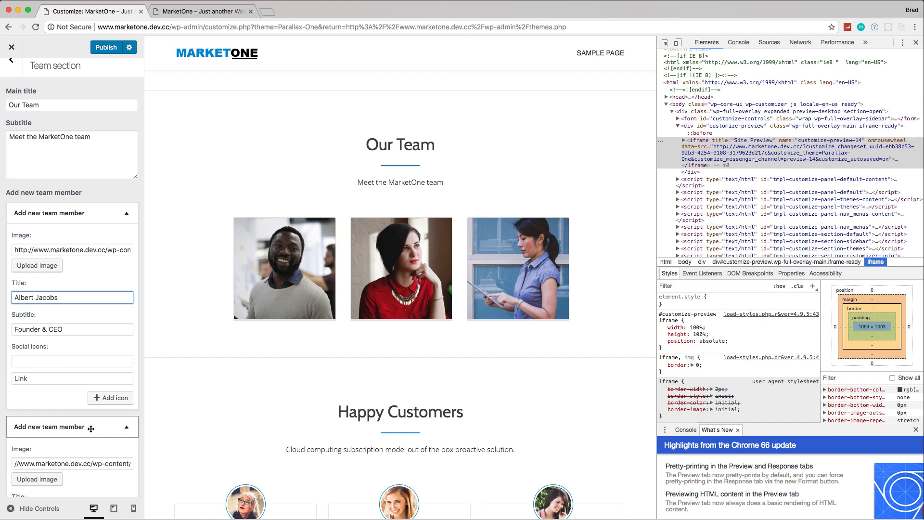
{"action": "scroll", "coordinate": [90, 423], "scroll_direction": "down", "scroll_amount": 5}
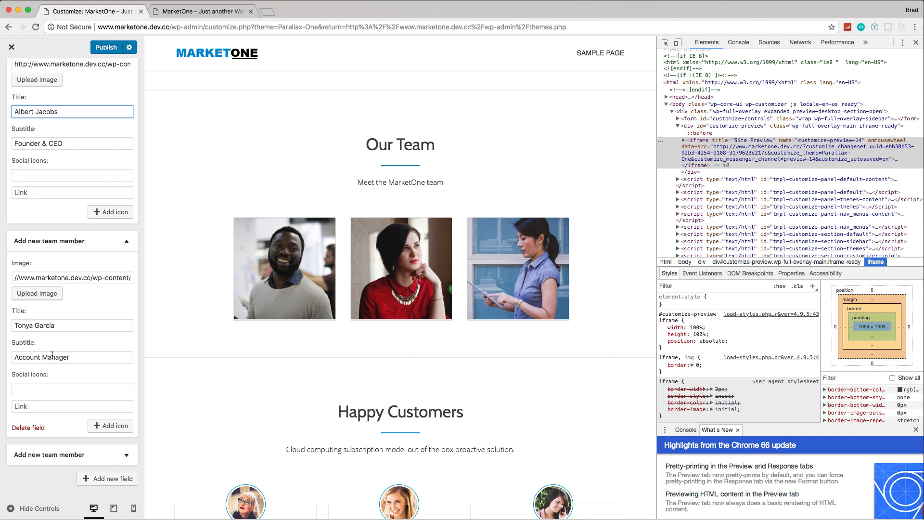
{"action": "left_click", "coordinate": [42, 295]}
{"action": "left_click", "coordinate": [259, 188]}
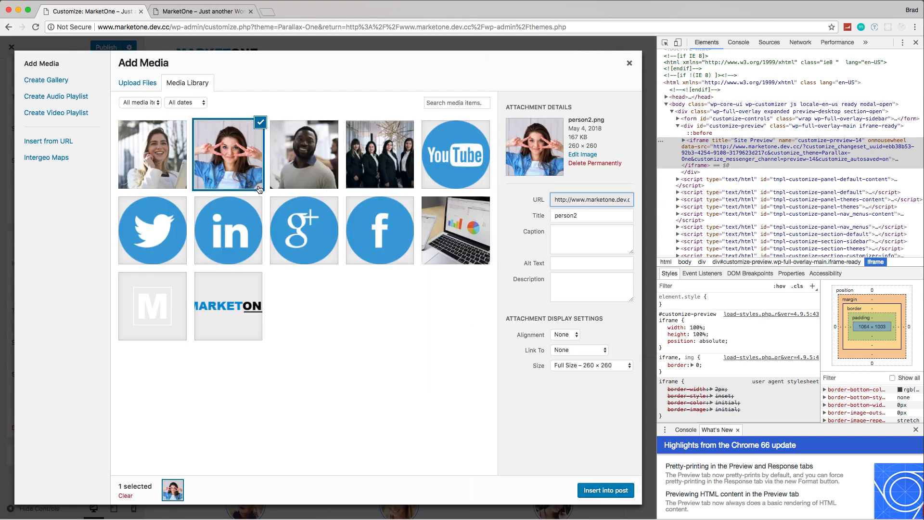
{"action": "left_click", "coordinate": [603, 491]}
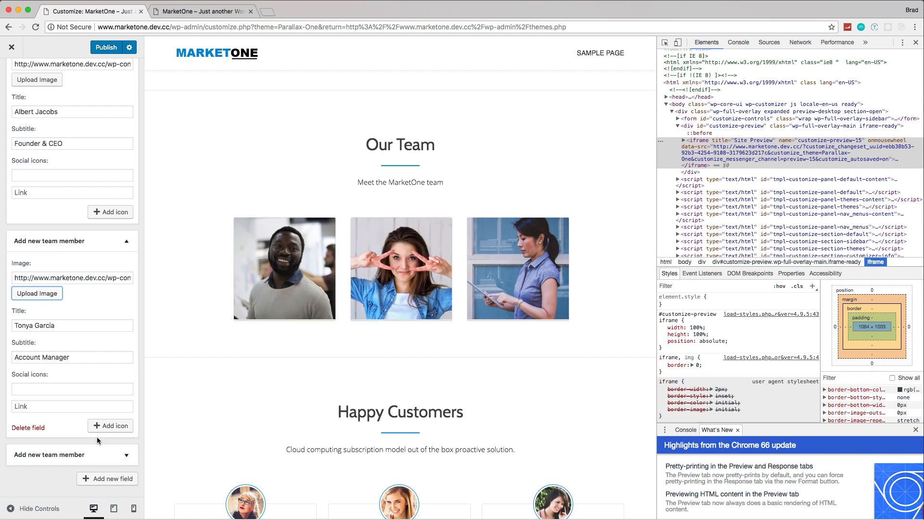
Step: Expand the third team member's entry and replace its image with the uploaded photo of the woman on the phone
{"action": "left_click", "coordinate": [128, 456]}
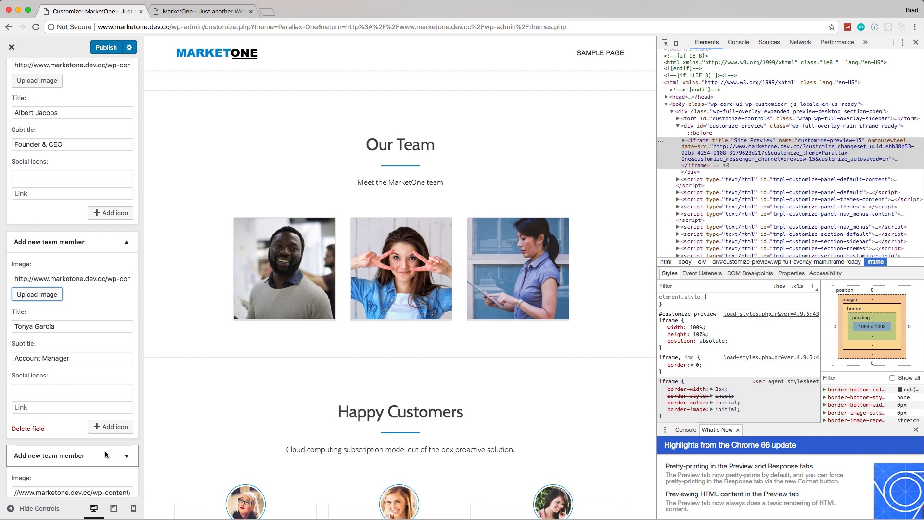
{"action": "scroll", "coordinate": [82, 415], "scroll_direction": "down", "scroll_amount": 4}
{"action": "left_click", "coordinate": [42, 326]}
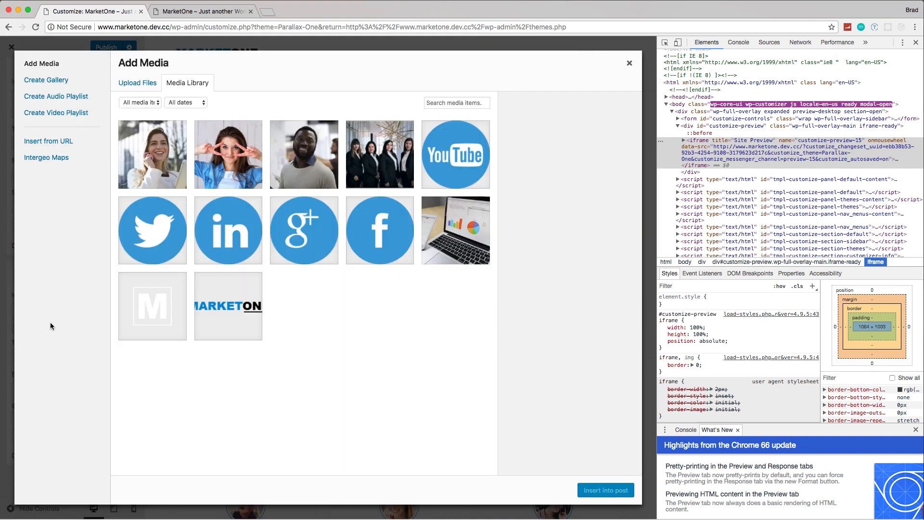
{"action": "left_click", "coordinate": [165, 149]}
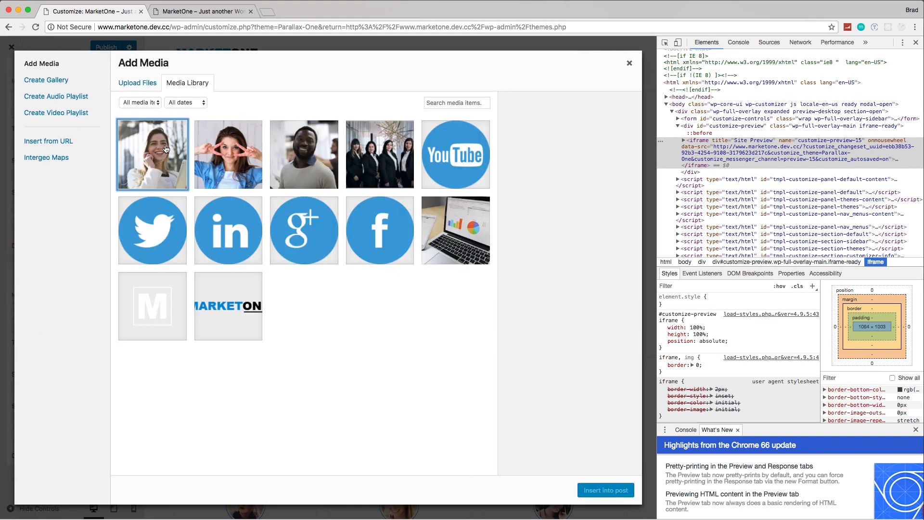
{"action": "left_click", "coordinate": [608, 490]}
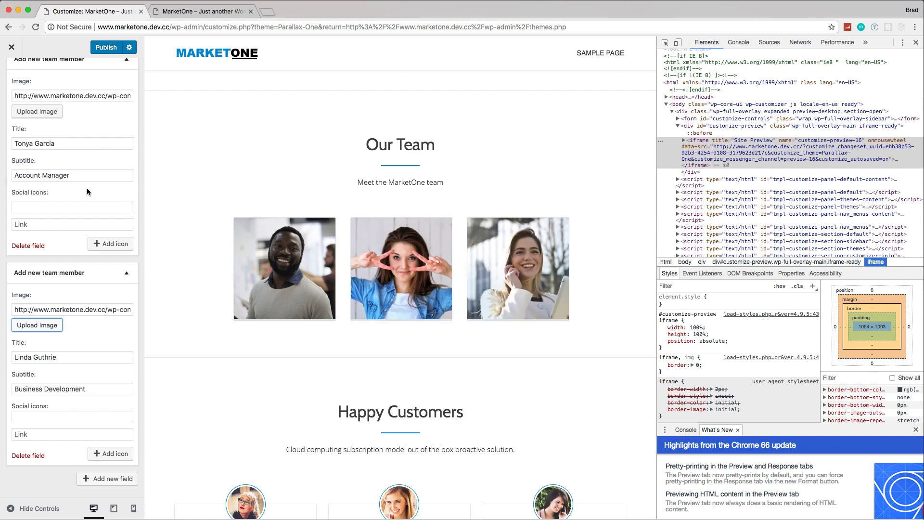
Step: Publish the Team section changes and return to the list of customizer sections
{"action": "scroll", "coordinate": [87, 192], "scroll_direction": "up", "scroll_amount": 5}
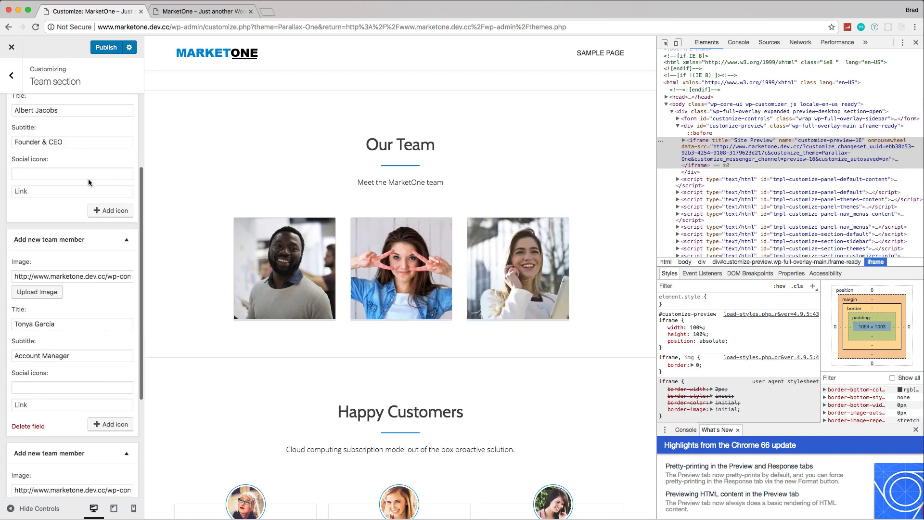
{"action": "left_click", "coordinate": [102, 48]}
{"action": "left_click", "coordinate": [18, 84]}
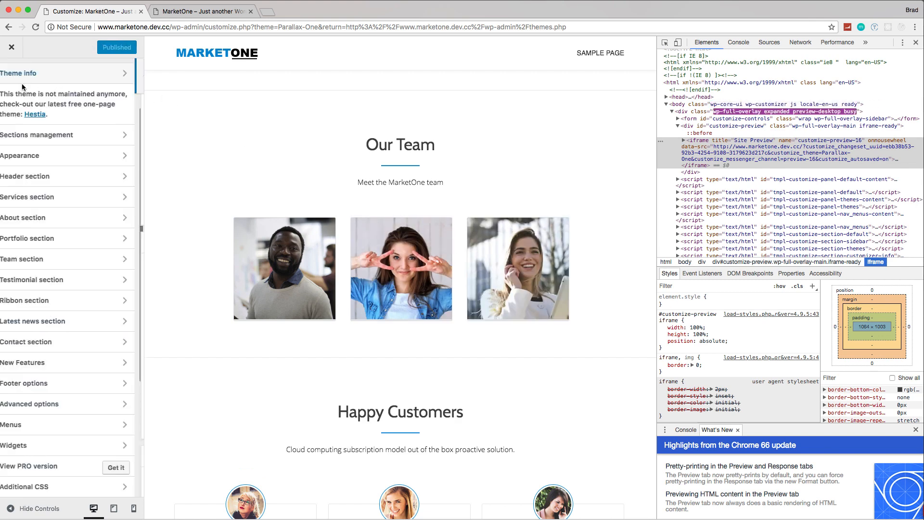
Step: Reload the live MarketOne site and review the Our Team photos and the customer section below them
{"action": "left_click", "coordinate": [214, 13]}
{"action": "key", "text": "super+r"}
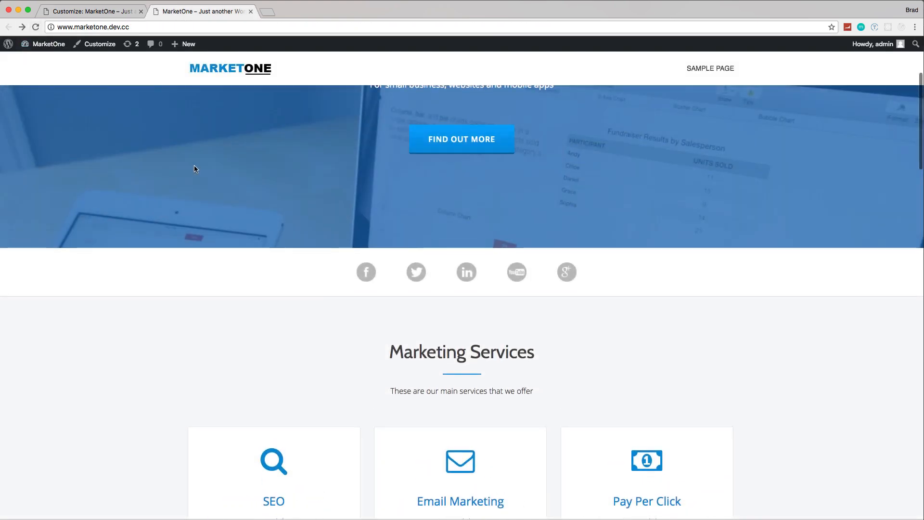
{"action": "scroll", "coordinate": [198, 164], "scroll_direction": "down", "scroll_amount": 9}
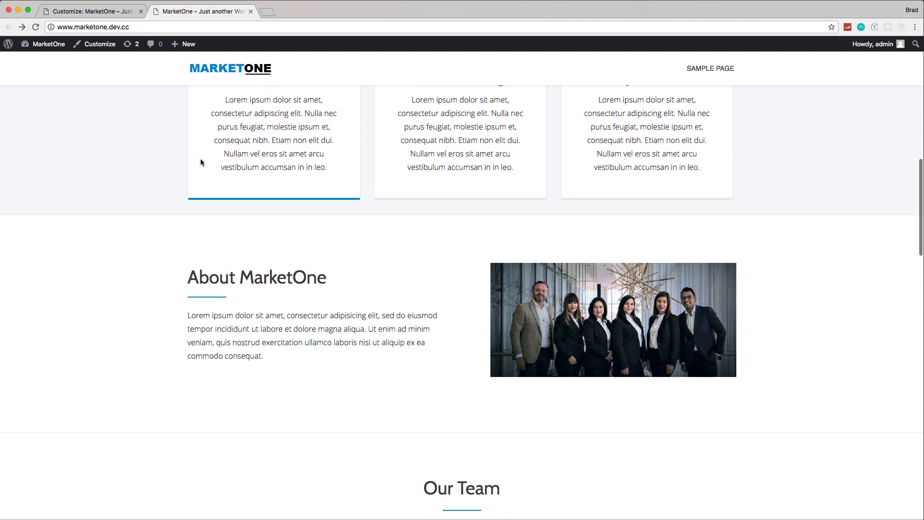
{"action": "scroll", "coordinate": [201, 161], "scroll_direction": "down", "scroll_amount": 7}
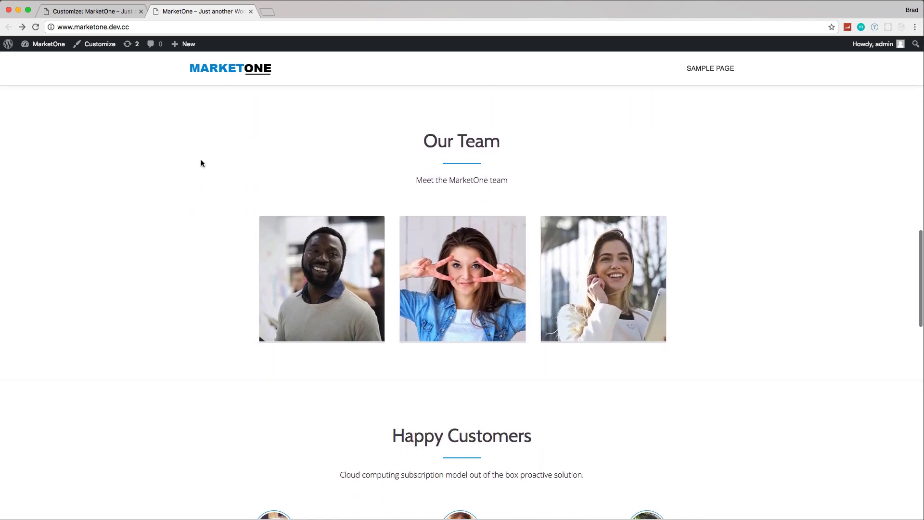
{"action": "scroll", "coordinate": [541, 260], "scroll_direction": "down", "scroll_amount": 5}
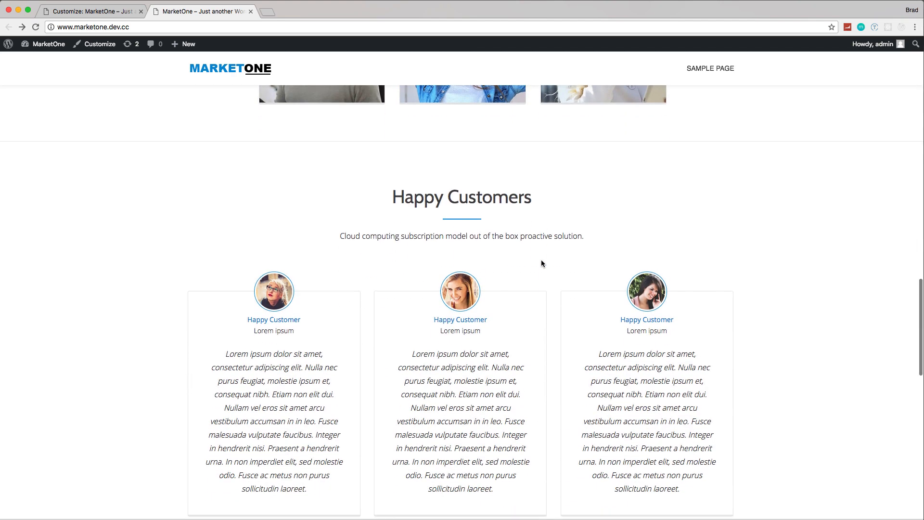
Step: Return to the customizer and set the Testimonial section's main title to "Testimonials"
{"action": "left_click", "coordinate": [85, 11]}
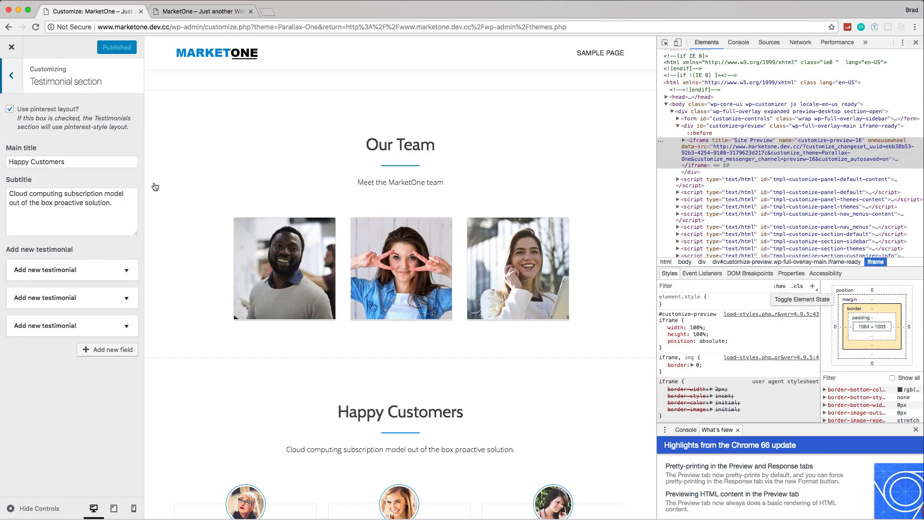
{"action": "left_click", "coordinate": [71, 161]}
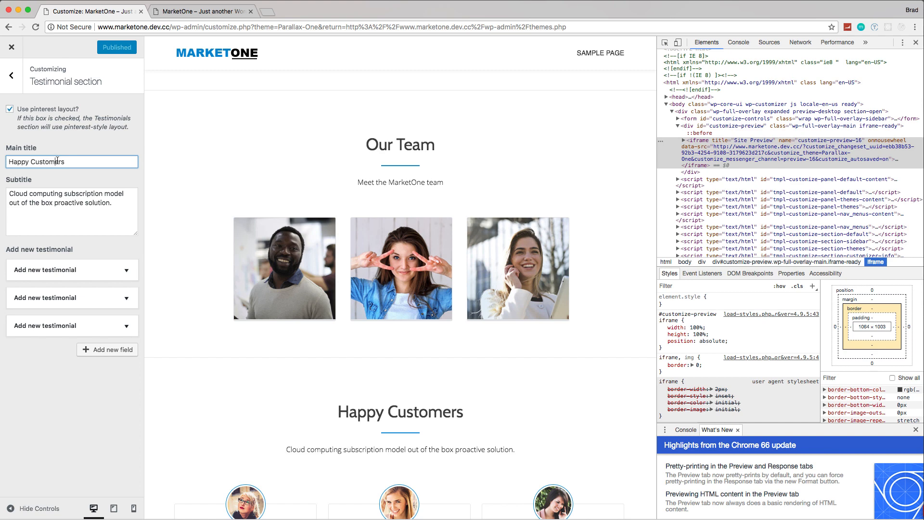
{"action": "key", "text": "BackSpace"}
{"action": "key", "text": "BackSpace"}
{"action": "key", "text": "BackSpace"}
{"action": "key", "text": "BackSpace"}
{"action": "key", "text": "BackSpace"}
{"action": "key", "text": "BackSpace"}
{"action": "key", "text": "BackSpace"}
{"action": "key", "text": "BackSpace"}
{"action": "key", "text": "BackSpace"}
{"action": "key", "text": "BackSpace"}
{"action": "key", "text": "BackSpace"}
{"action": "key", "text": "BackSpace"}
{"action": "key", "text": "BackSpace"}
{"action": "key", "text": "BackSpace"}
{"action": "key", "text": "BackSpace"}
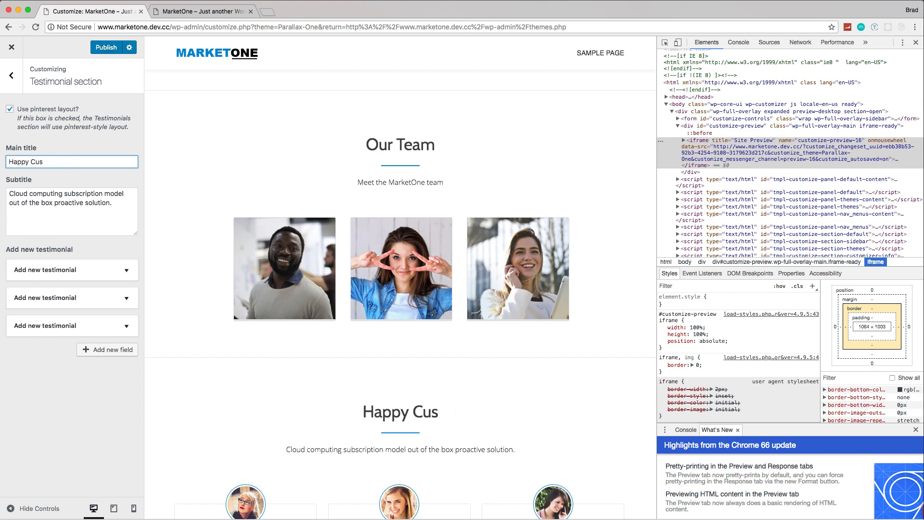
{"action": "type", "text": "Testim"}
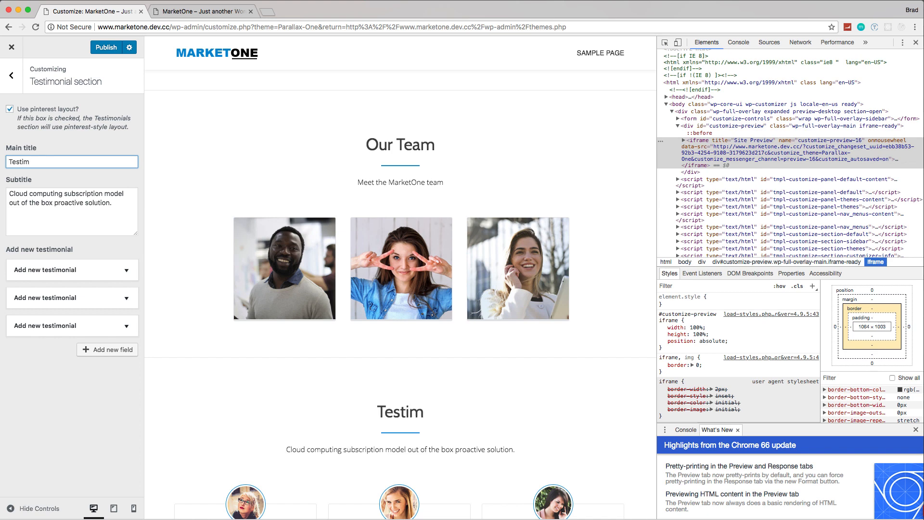
{"action": "key", "text": "BackSpace"}
{"action": "type", "text": "monials"}
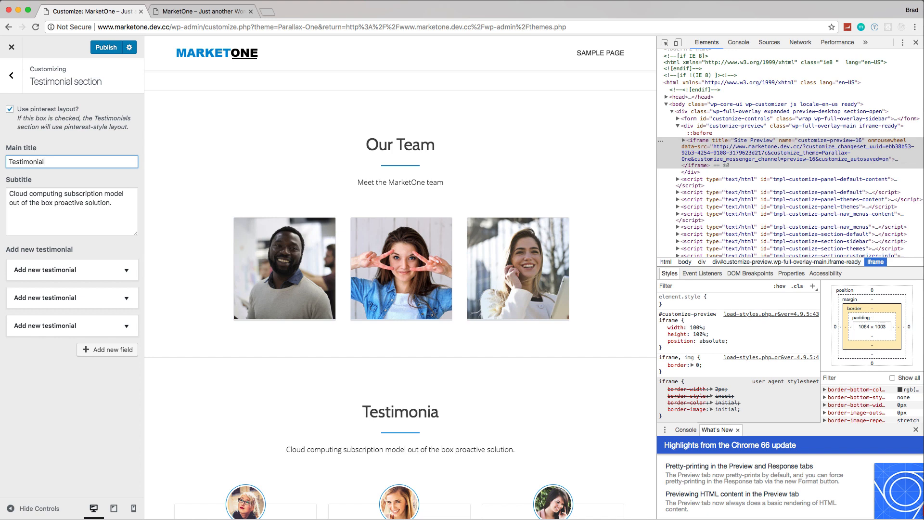
Step: Replace the Testimonial section's subtitle with "This is what our clients had to say"
{"action": "left_click", "coordinate": [112, 204]}
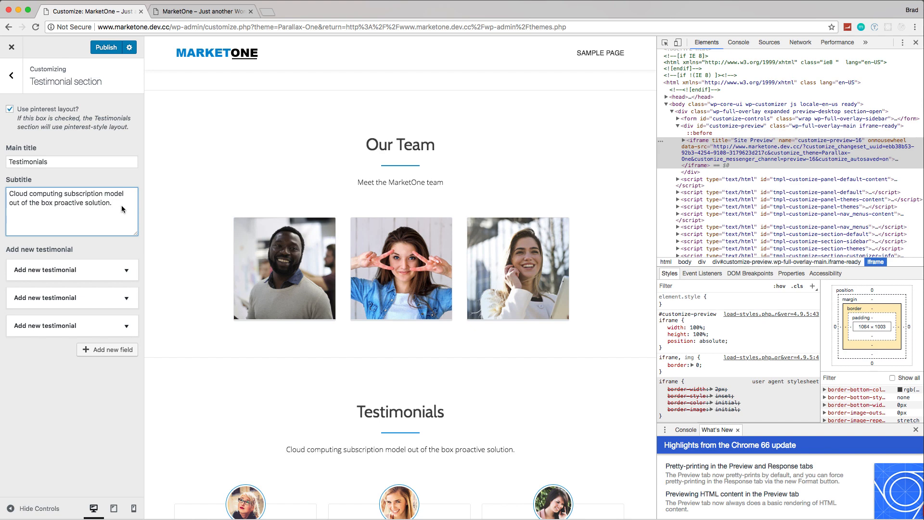
{"action": "key", "text": "BackSpace"}
{"action": "key", "text": "BackSpace"}
{"action": "key", "text": "BackSpace"}
{"action": "key", "text": "BackSpace"}
{"action": "key", "text": "BackSpace"}
{"action": "key", "text": "BackSpace"}
{"action": "key", "text": "BackSpace"}
{"action": "key", "text": "BackSpace"}
{"action": "key", "text": "BackSpace"}
{"action": "key", "text": "BackSpace"}
{"action": "key", "text": "BackSpace"}
{"action": "key", "text": "BackSpace"}
{"action": "key", "text": "BackSpace"}
{"action": "key", "text": "BackSpace"}
{"action": "key", "text": "BackSpace"}
{"action": "key", "text": "BackSpace"}
{"action": "key", "text": "BackSpace"}
{"action": "key", "text": "BackSpace"}
{"action": "key", "text": "BackSpace"}
{"action": "key", "text": "BackSpace"}
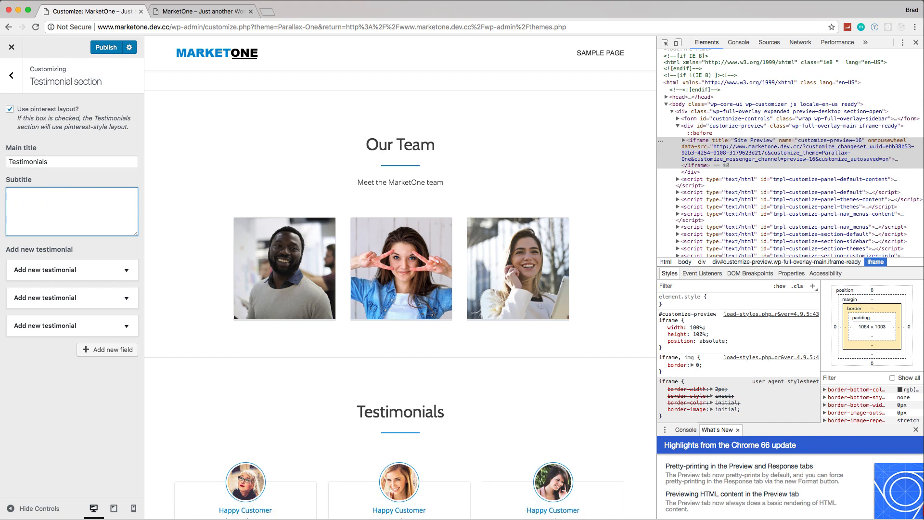
{"action": "type", "text": "This"}
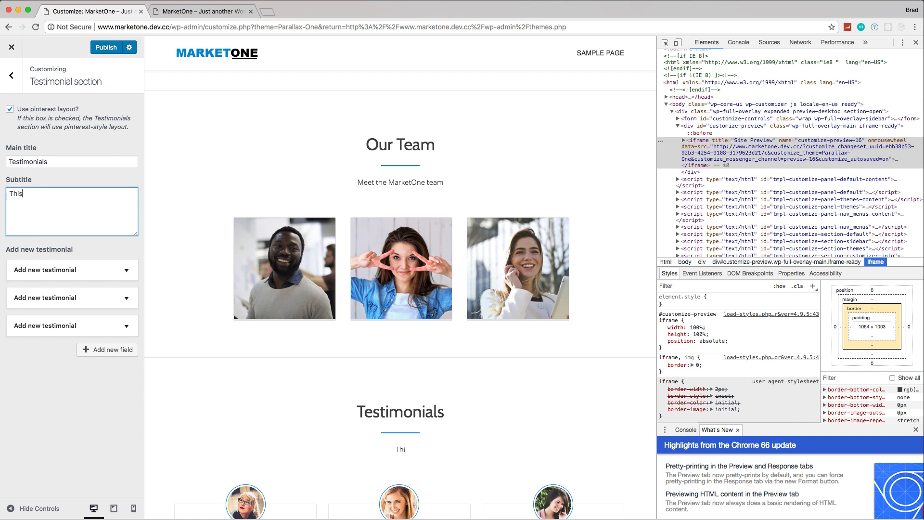
{"action": "type", "text": " is what our clients had to say"}
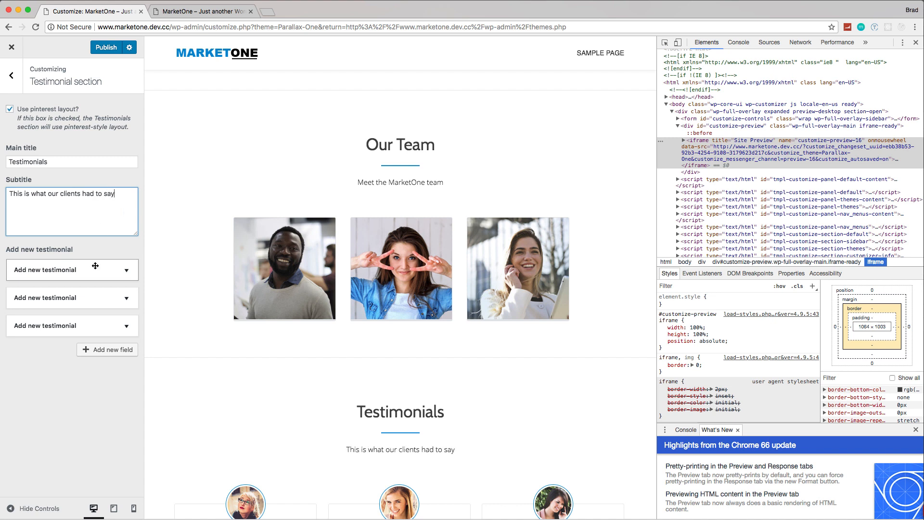
Step: Expand the first testimonial entry and review its image, title, subtitle and text fields alongside the testimonials in the preview
{"action": "scroll", "coordinate": [250, 328], "scroll_direction": "down", "scroll_amount": 2}
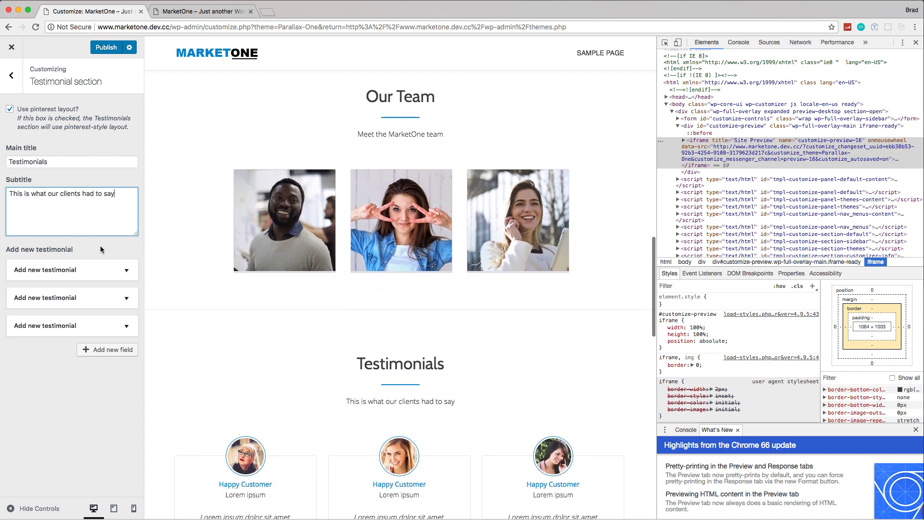
{"action": "left_click", "coordinate": [121, 270]}
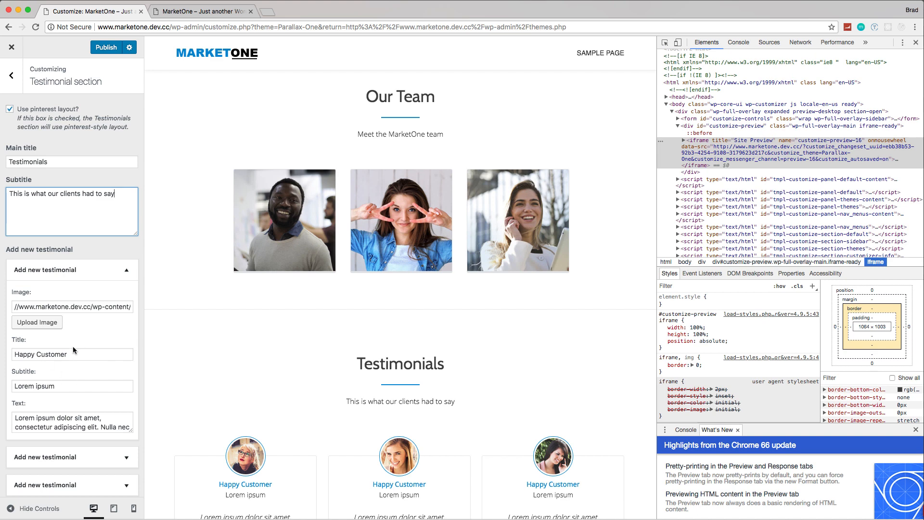
{"action": "scroll", "coordinate": [73, 345], "scroll_direction": "down", "scroll_amount": 2}
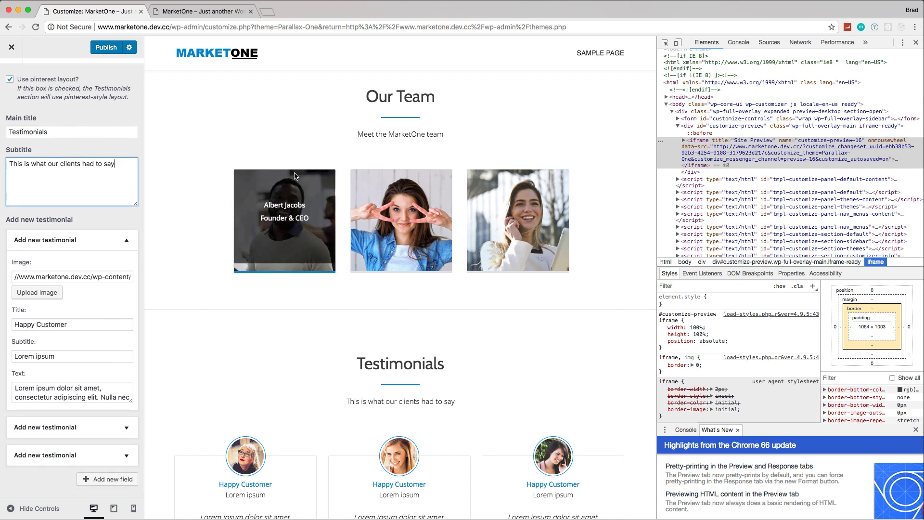
{"action": "scroll", "coordinate": [380, 423], "scroll_direction": "down", "scroll_amount": 2}
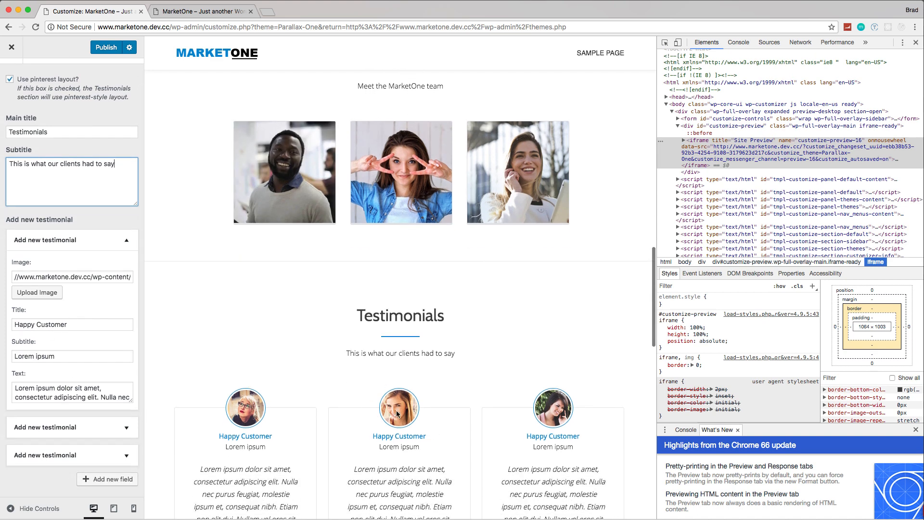
{"action": "scroll", "coordinate": [397, 414], "scroll_direction": "down", "scroll_amount": 2}
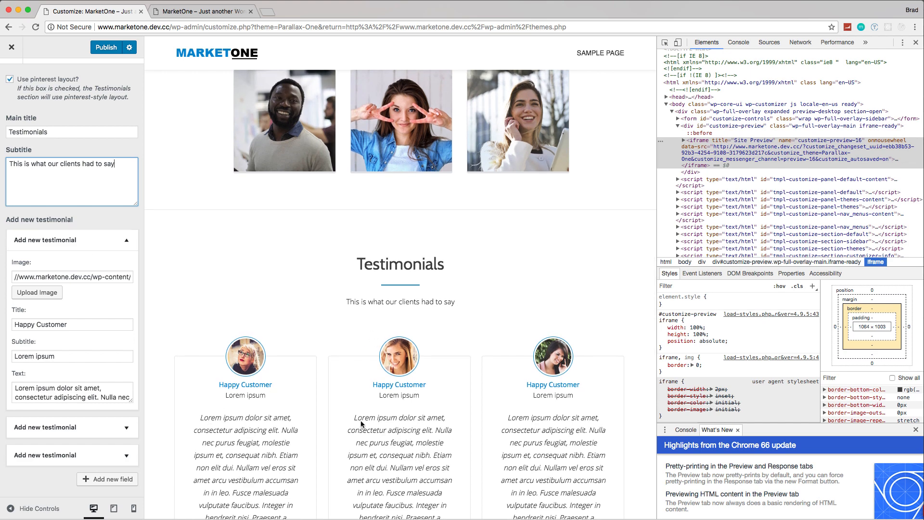
{"action": "scroll", "coordinate": [97, 260], "scroll_direction": "up", "scroll_amount": 1}
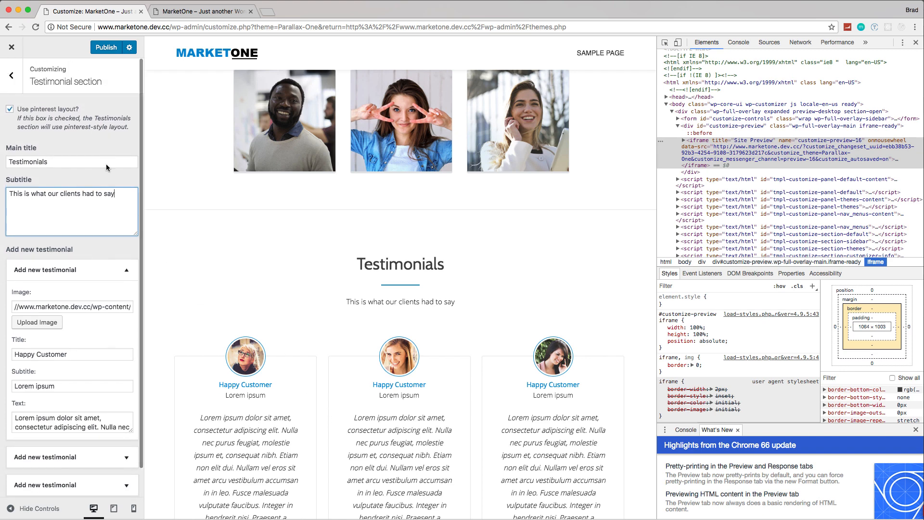
Step: Publish the Testimonial section changes and open the Ribbon section's settings
{"action": "left_click", "coordinate": [107, 49]}
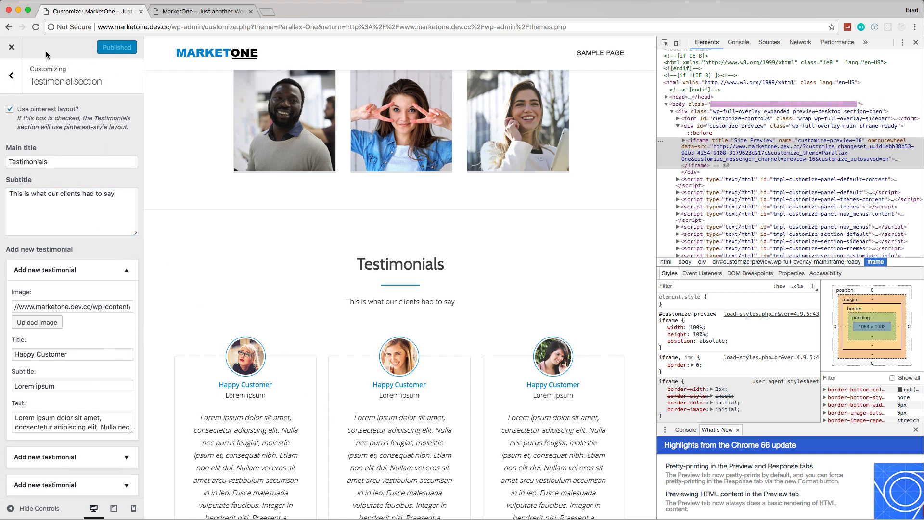
{"action": "left_click", "coordinate": [10, 77]}
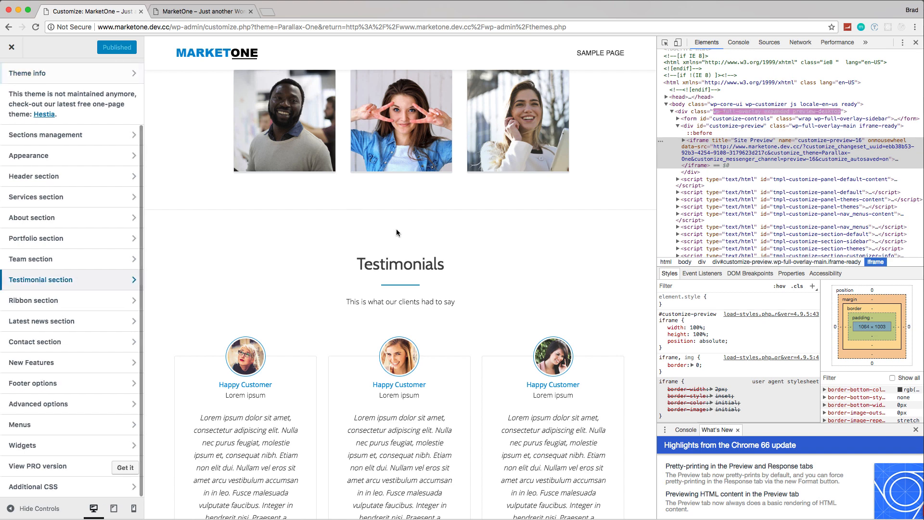
{"action": "scroll", "coordinate": [397, 229], "scroll_direction": "down", "scroll_amount": 7}
{"action": "scroll", "coordinate": [397, 231], "scroll_direction": "down", "scroll_amount": 3}
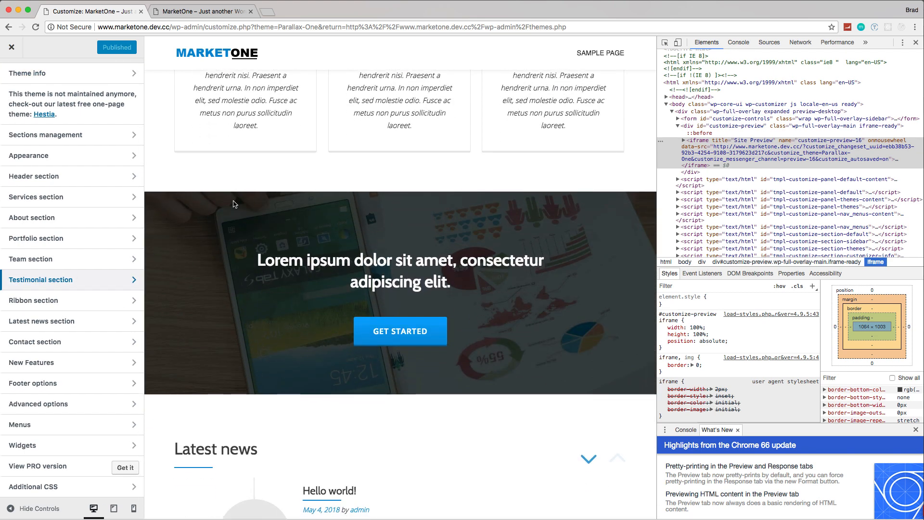
{"action": "left_click", "coordinate": [48, 300]}
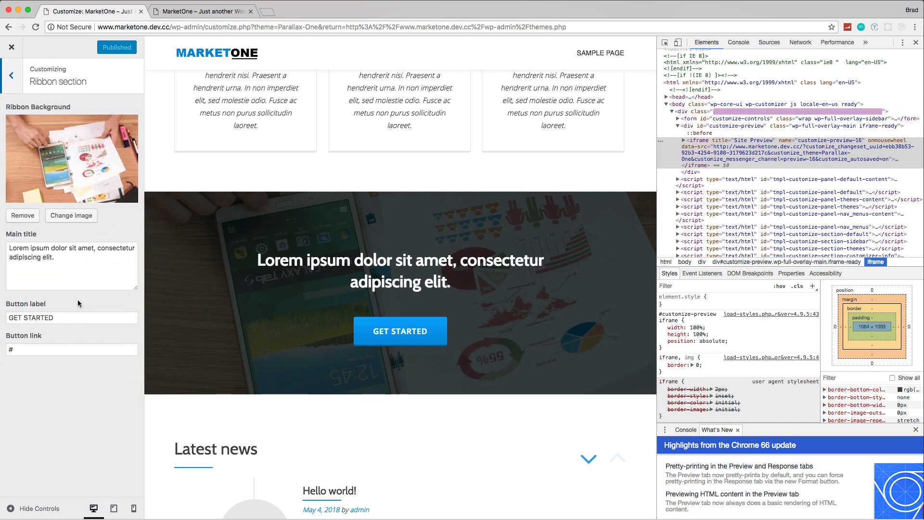
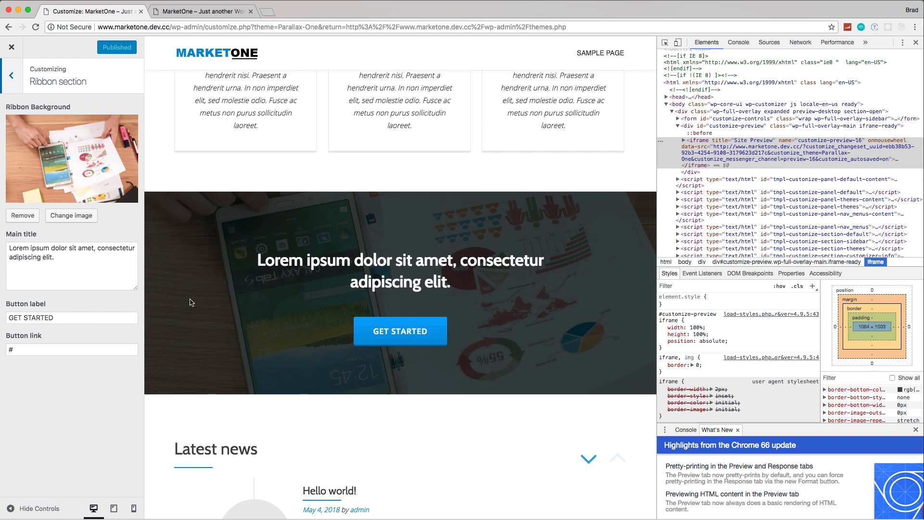
Step: Replace the Ribbon section's main title with "YOU FOUND US ON GOOGLE RIGHT?" followed by a <br /> tag
{"action": "triple_click", "coordinate": [62, 258]}
{"action": "key", "text": "BackSpace"}
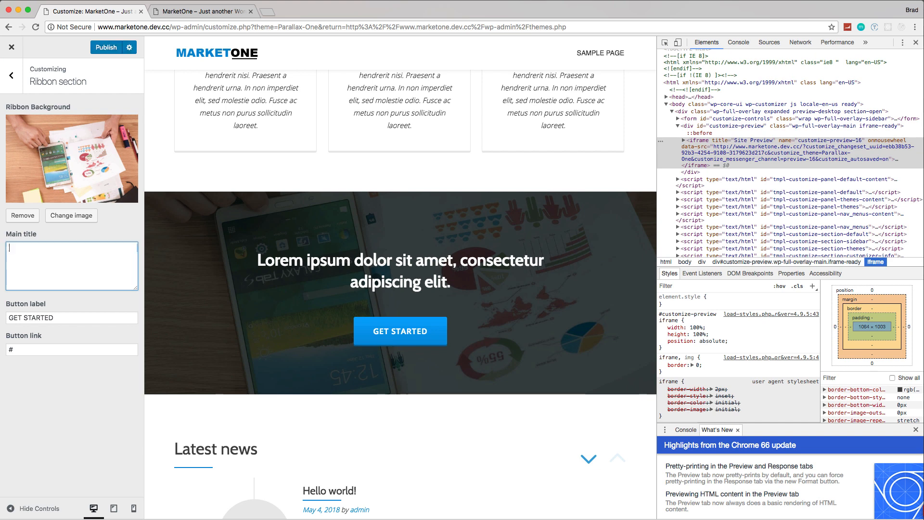
{"action": "type", "text": "YOU FOUND"}
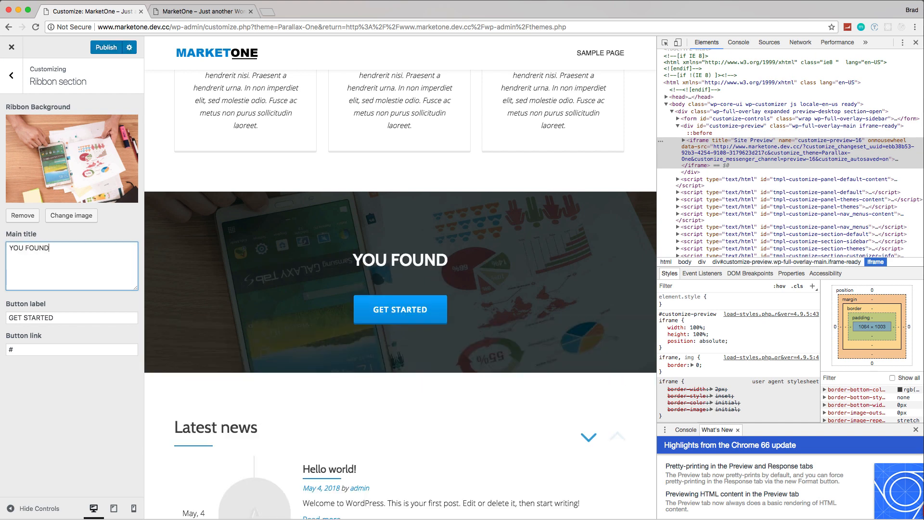
{"action": "type", "text": " US ON "}
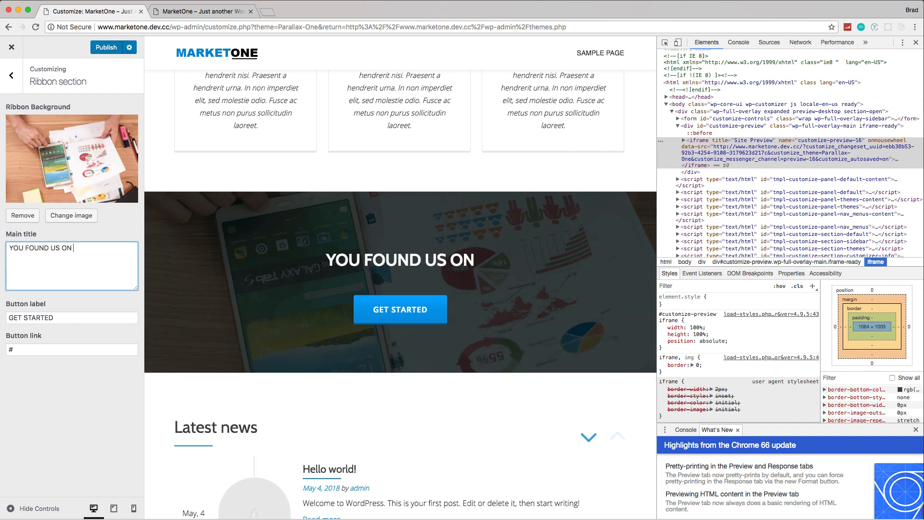
{"action": "type", "text": "GOOGLE RIGHT?"}
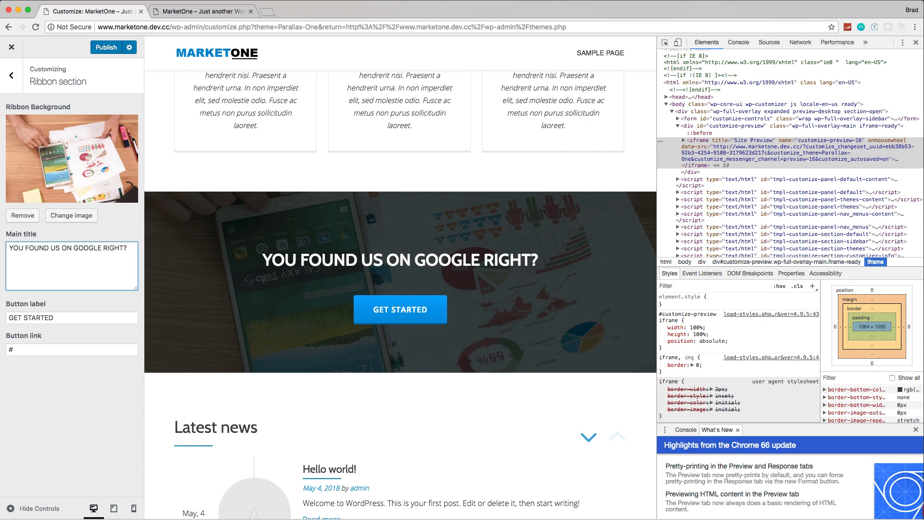
{"action": "type", "text": " <br />"}
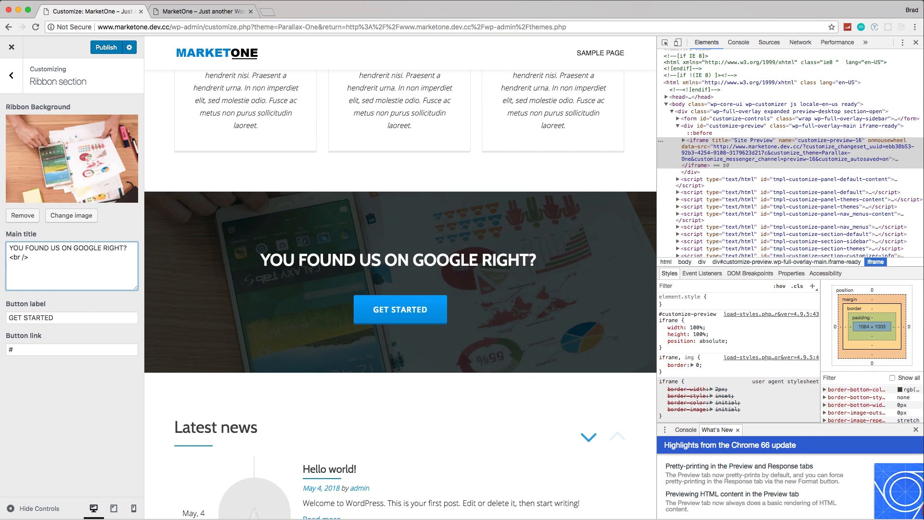
Step: Add a second line to the Ribbon title: "<small>Google ranks us as one of the top 10 SEO companies around</small>"
{"action": "key", "text": "Return"}
{"action": "type", "text": "<smal"}
{"action": "type", "text": "l></sma"}
{"action": "type", "text": "Google rank"}
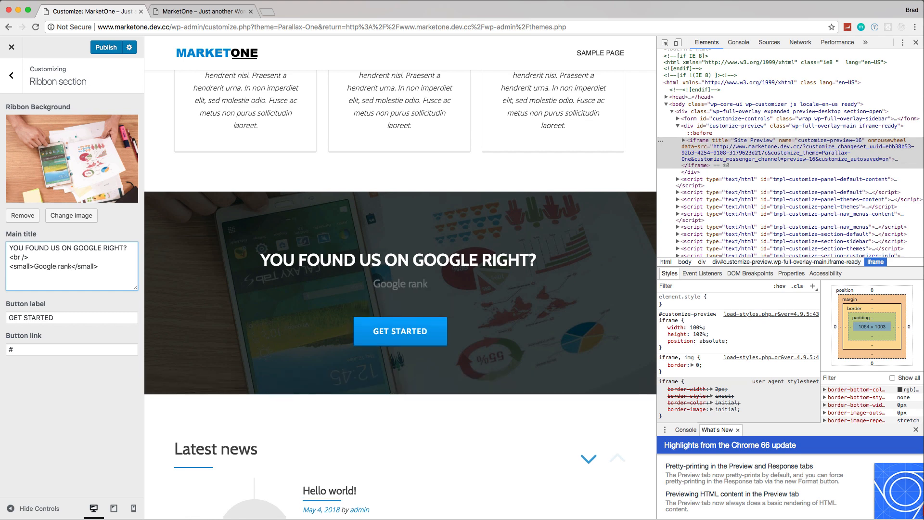
{"action": "type", "text": "s us"}
{"action": "type", "text": " as one of th"}
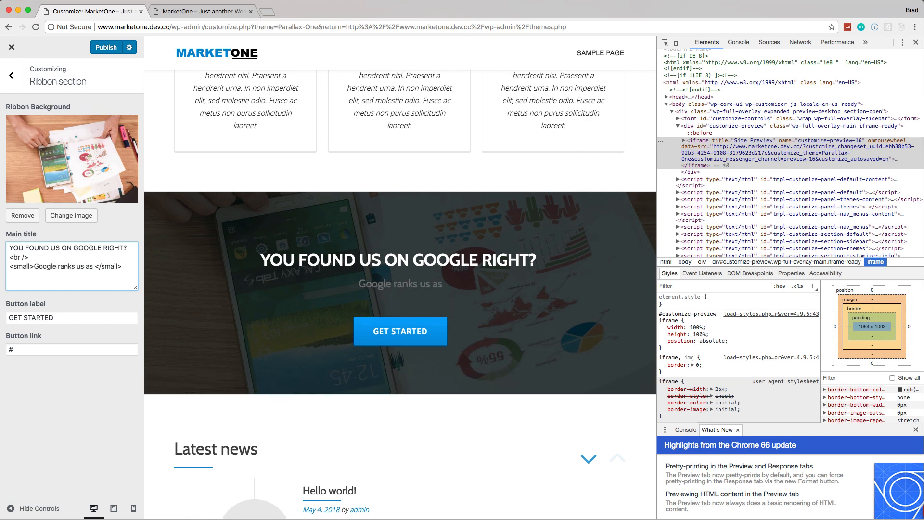
{"action": "type", "text": "e top "}
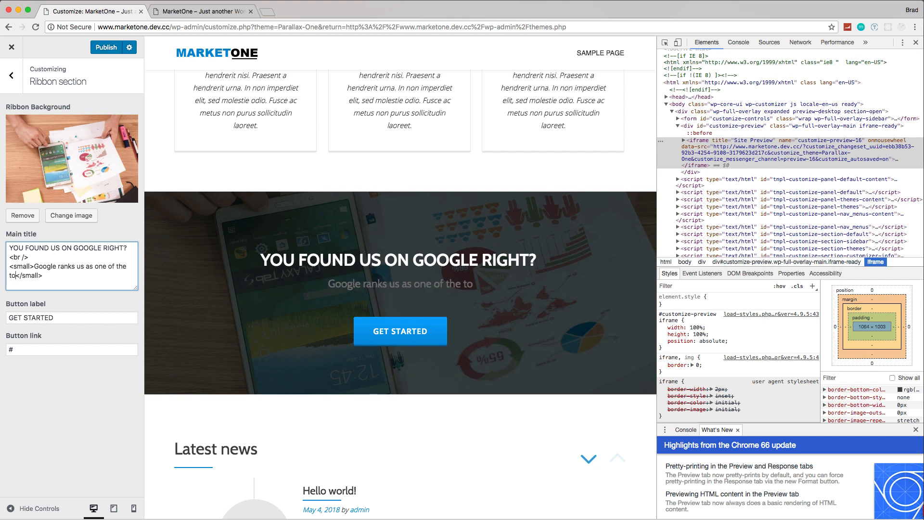
{"action": "type", "text": "10 SEO "}
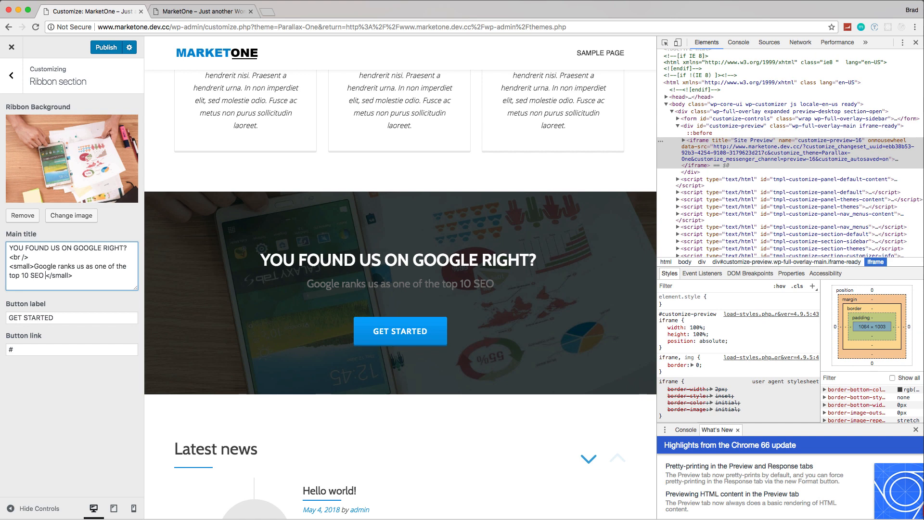
{"action": "type", "text": "companies arou"}
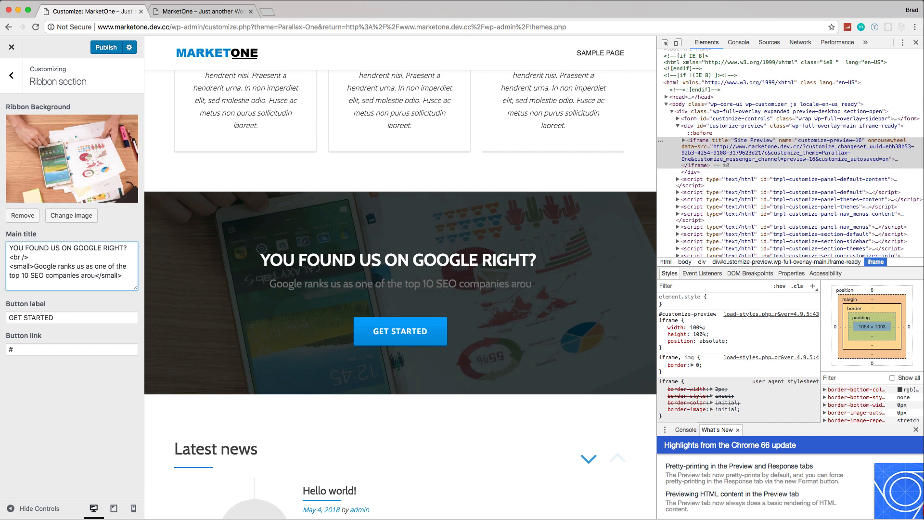
{"action": "type", "text": "nd"}
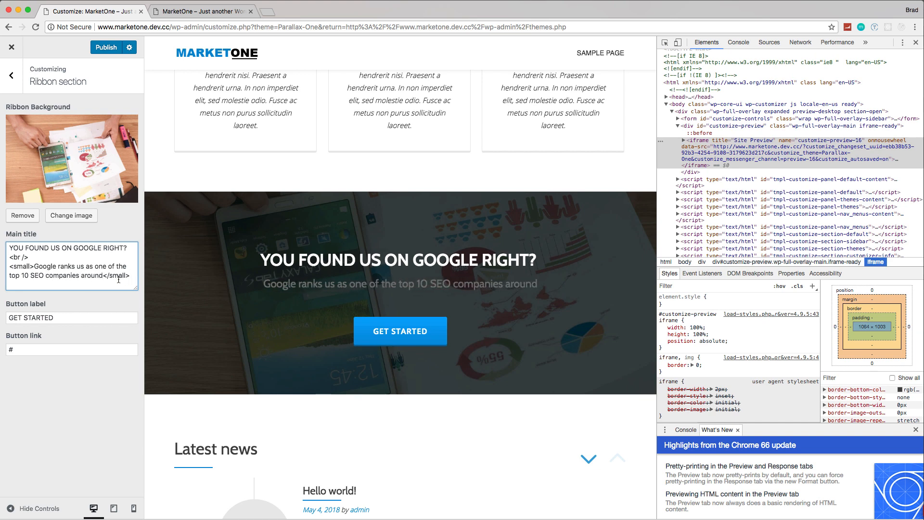
{"action": "scroll", "coordinate": [150, 252], "scroll_direction": "down", "scroll_amount": 1}
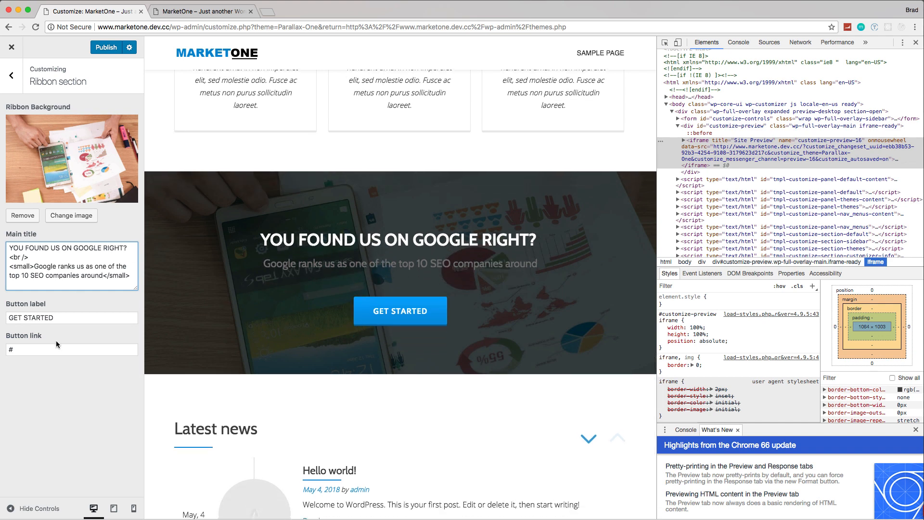
{"action": "left_click", "coordinate": [30, 350]}
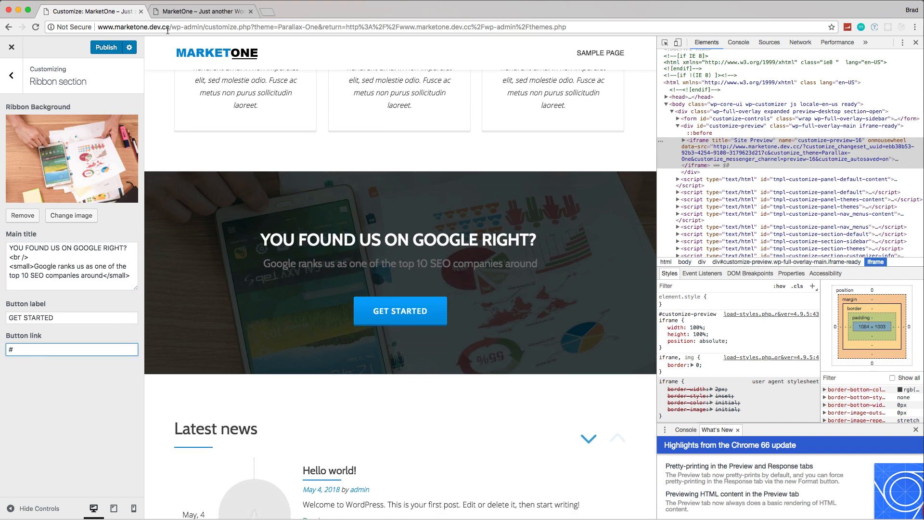
{"action": "left_click_drag", "start_coordinate": [170, 27], "coordinate": [97, 27]}
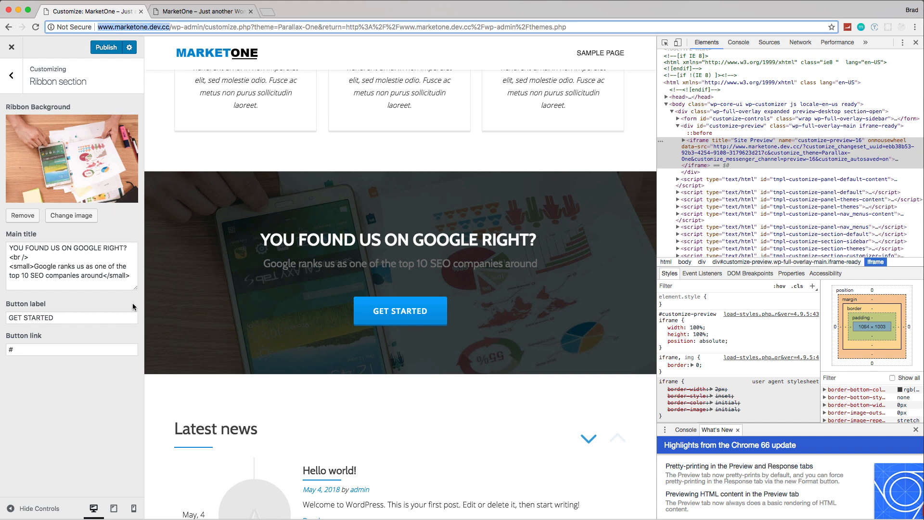
{"action": "key", "text": "super+c"}
{"action": "left_click", "coordinate": [44, 350]}
{"action": "key", "text": "BackSpace"}
{"action": "key", "text": "super+v"}
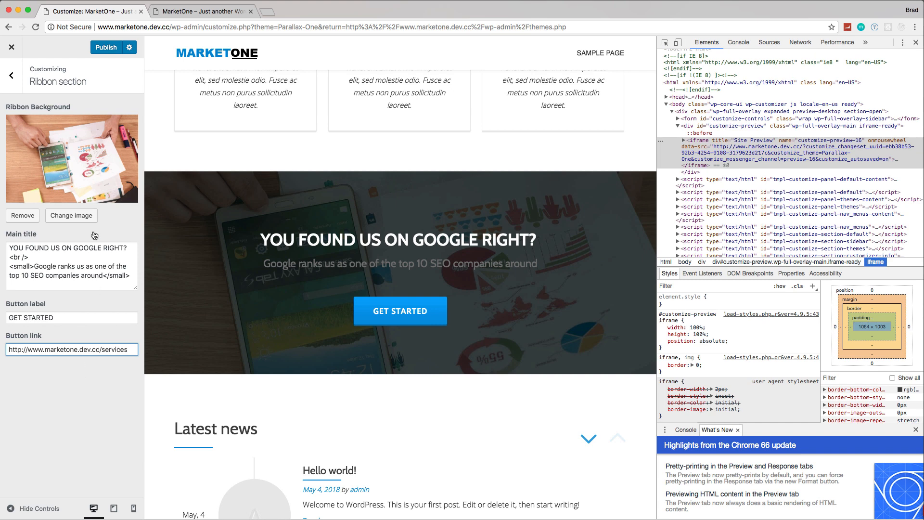
Step: Publish the Ribbon section changes and open the Contact section's settings
{"action": "left_click", "coordinate": [105, 48]}
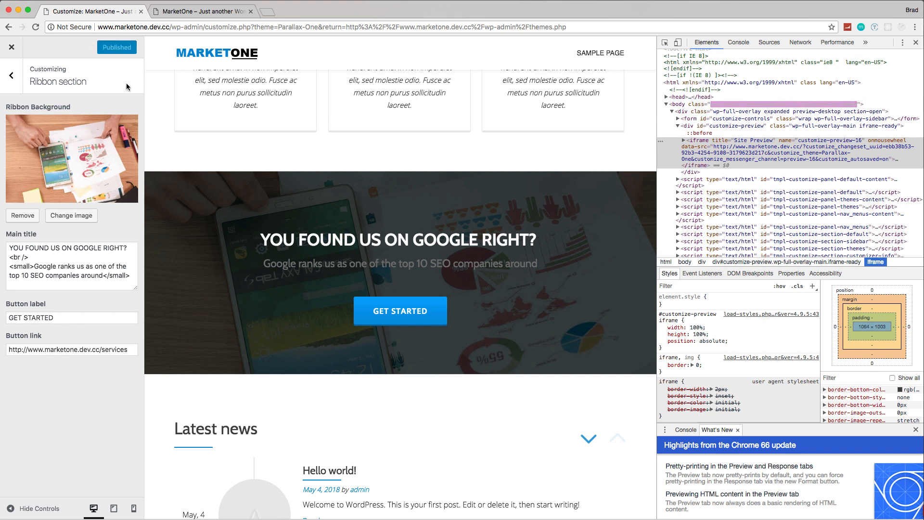
{"action": "left_click", "coordinate": [11, 76]}
{"action": "scroll", "coordinate": [278, 201], "scroll_direction": "down", "scroll_amount": 1}
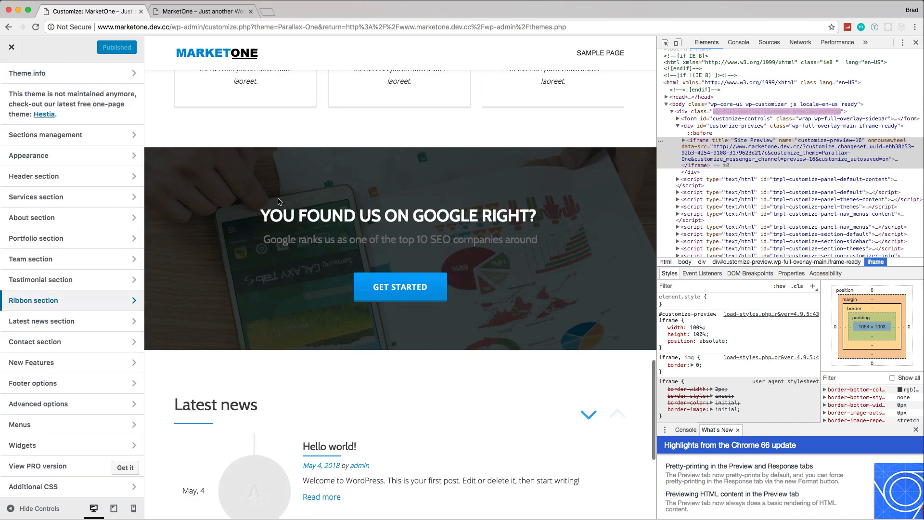
{"action": "scroll", "coordinate": [278, 201], "scroll_direction": "down", "scroll_amount": 5}
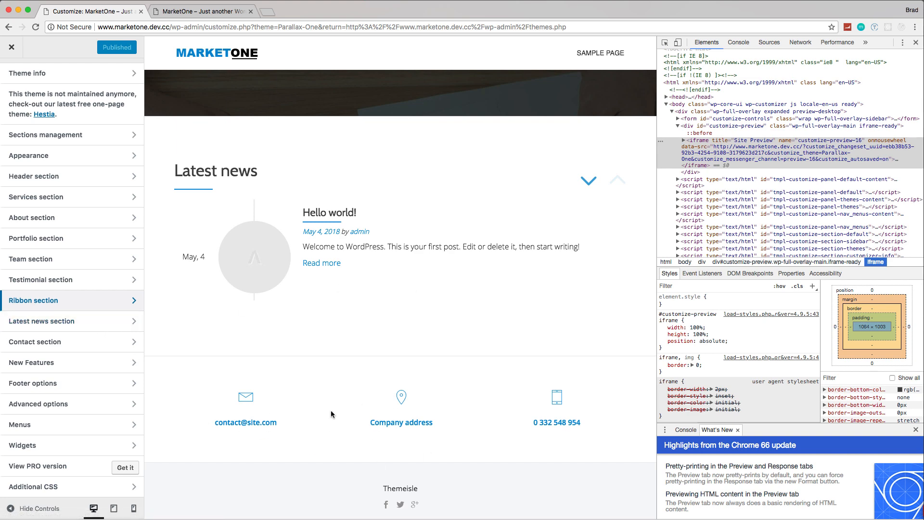
{"action": "left_click", "coordinate": [50, 345]}
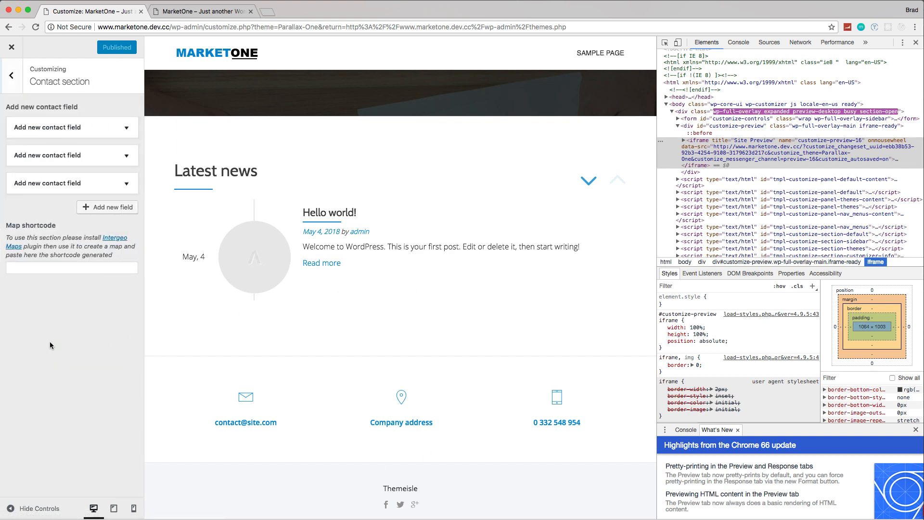
Step: Expand the first contact field, the one with the mail icon, and replace its text with the company's sales e-mail address
{"action": "left_click", "coordinate": [126, 128]}
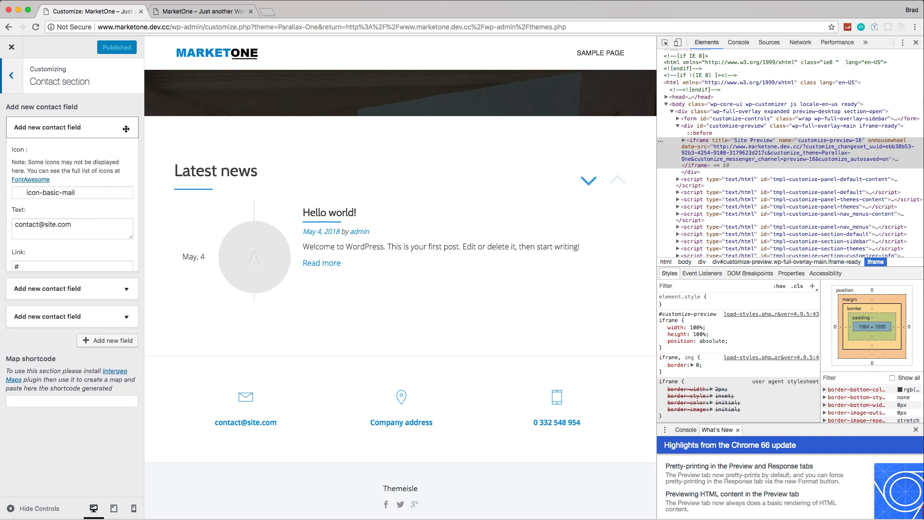
{"action": "left_click", "coordinate": [80, 232]}
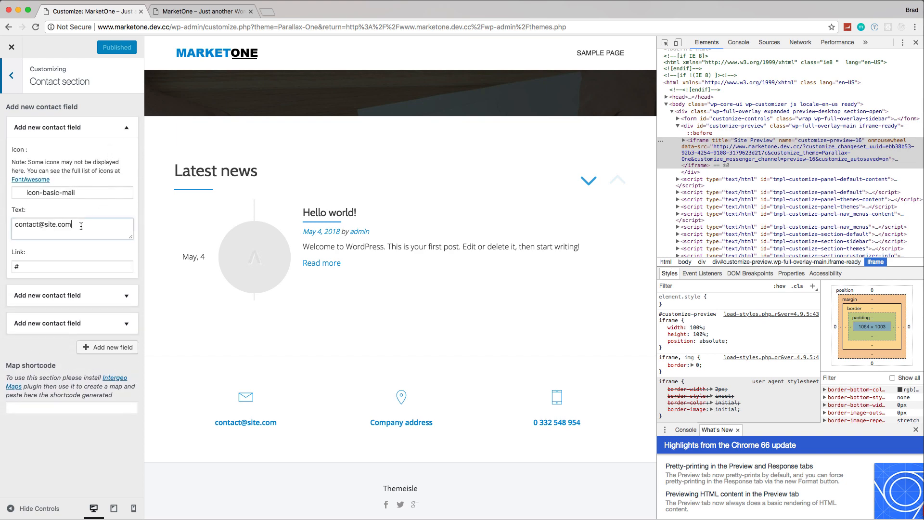
{"action": "key", "text": "super+a"}
{"action": "type", "text": "s"}
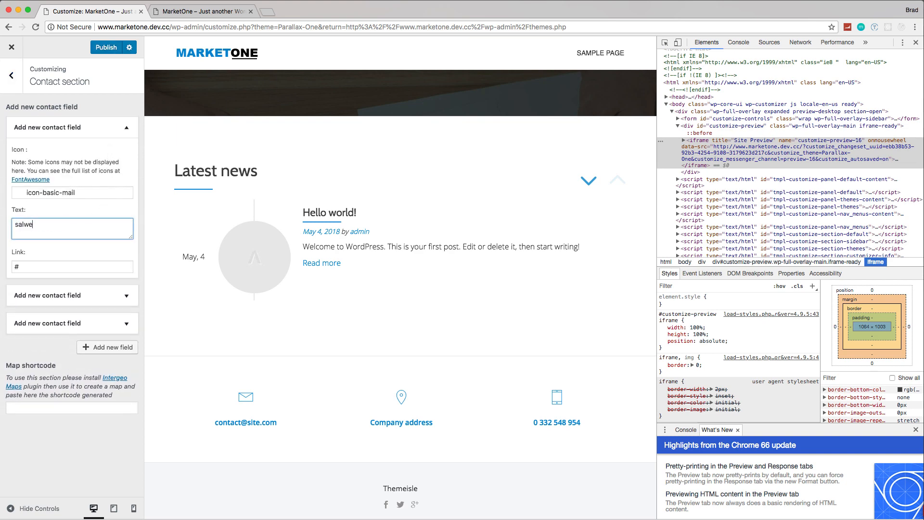
{"action": "type", "text": "alwe"}
{"action": "key", "text": "BackSpace"}
{"action": "key", "text": "BackSpace"}
{"action": "key", "text": "BackSpace"}
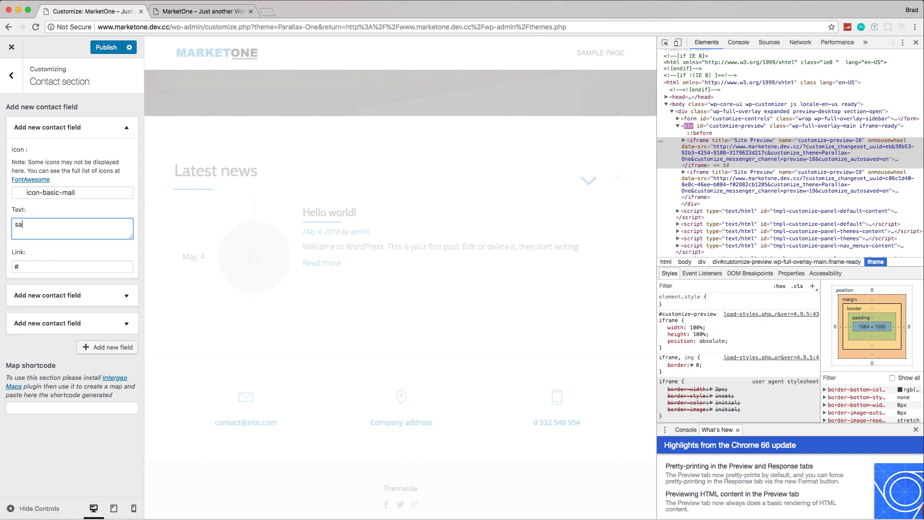
{"action": "type", "text": "les@"}
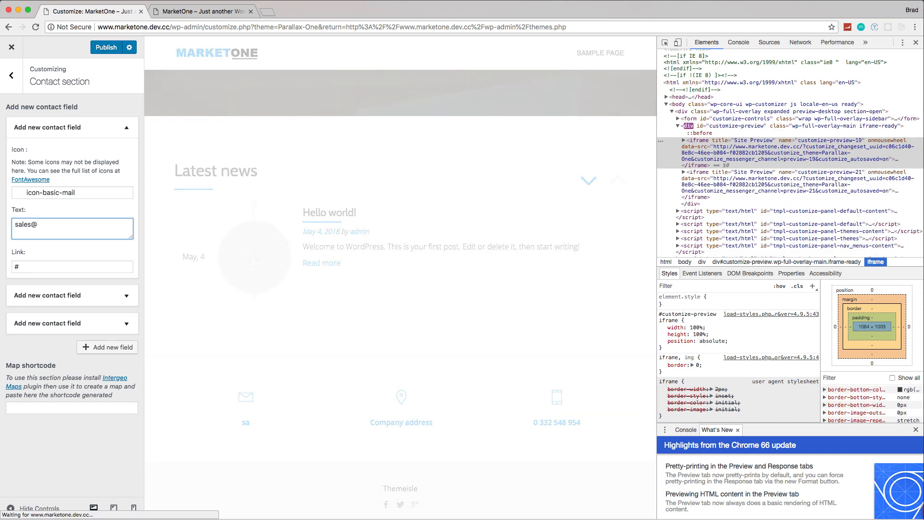
{"action": "type", "text": "marke"}
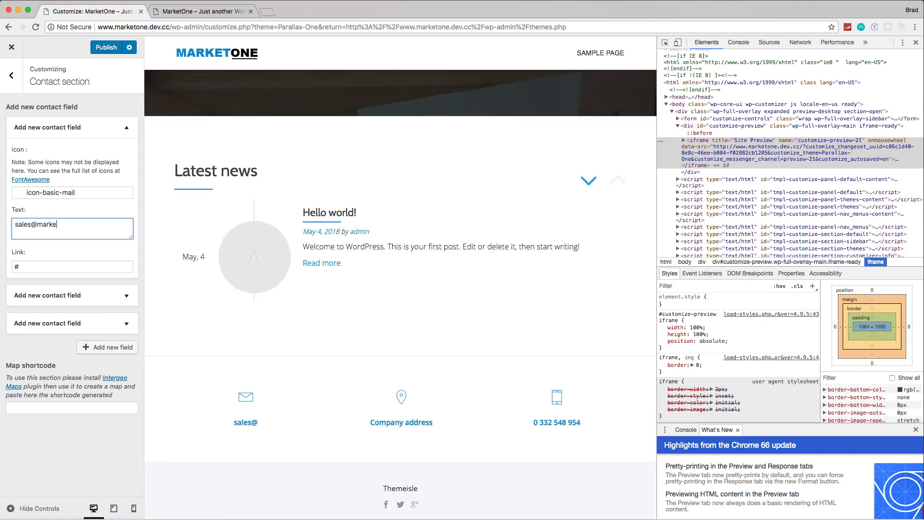
{"action": "type", "text": "tone.test"}
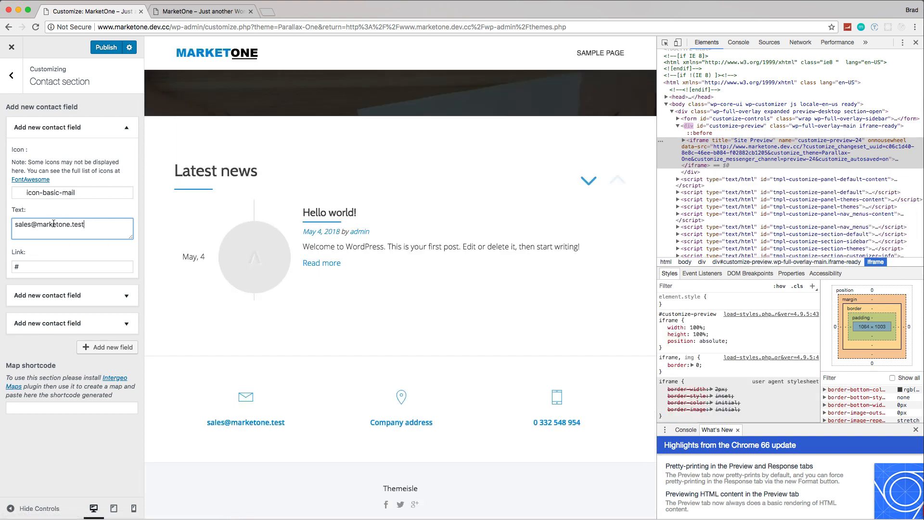
Step: Expand the second contact field, the one with the location icon, and replace its placeholder text with the company's street address
{"action": "left_click", "coordinate": [128, 298]}
{"action": "scroll", "coordinate": [72, 289], "scroll_direction": "down", "scroll_amount": 2}
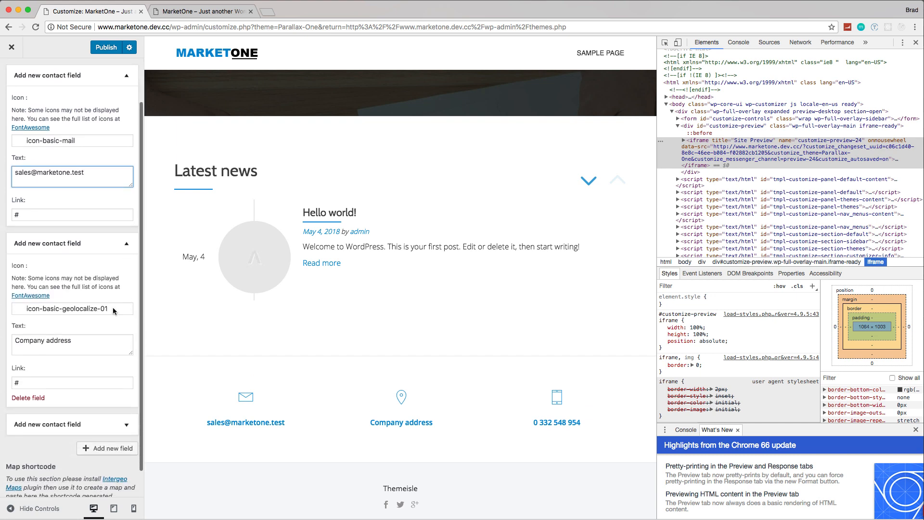
{"action": "left_click", "coordinate": [74, 340]}
{"action": "key", "text": "super+a"}
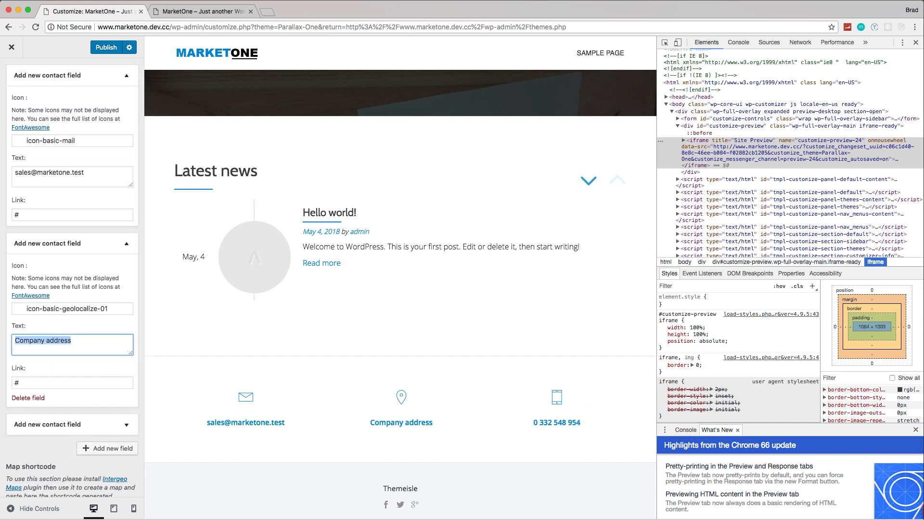
{"action": "type", "text": "555 Mai"}
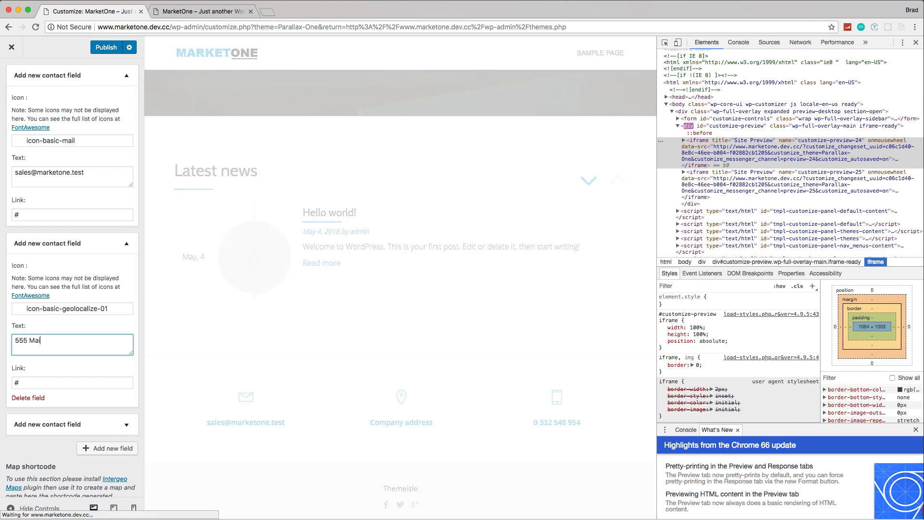
{"action": "type", "text": "n st"}
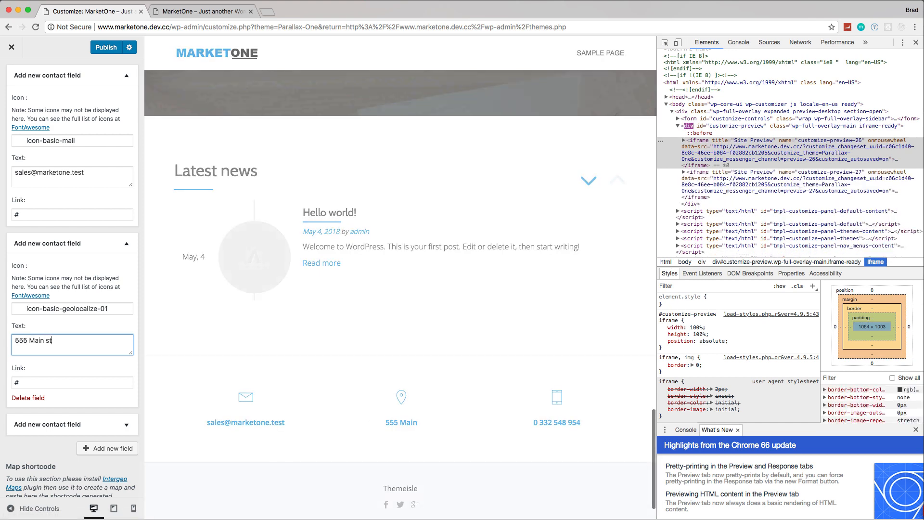
{"action": "type", "text": ", Boston MA"}
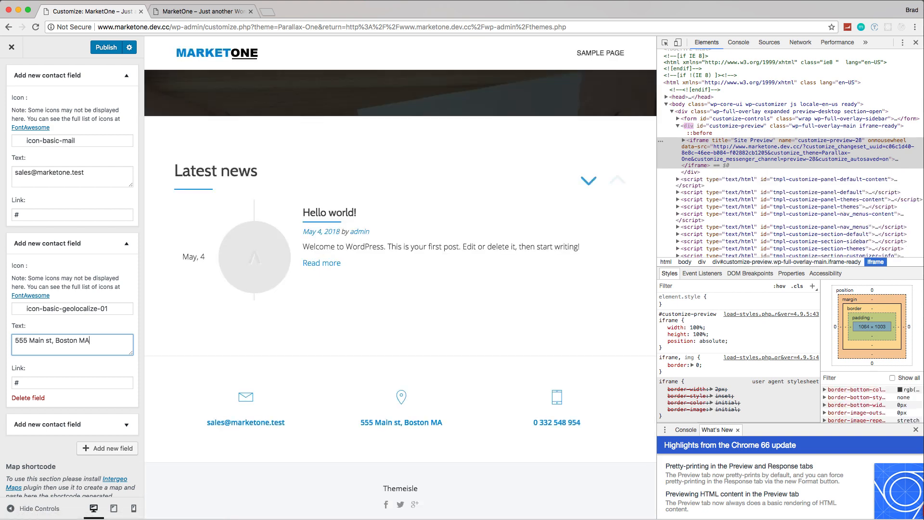
Step: Expand the third contact field, the one with the tablet icon, and replace its text with the company's phone number
{"action": "left_click", "coordinate": [123, 426]}
{"action": "scroll", "coordinate": [54, 427], "scroll_direction": "down", "scroll_amount": 5}
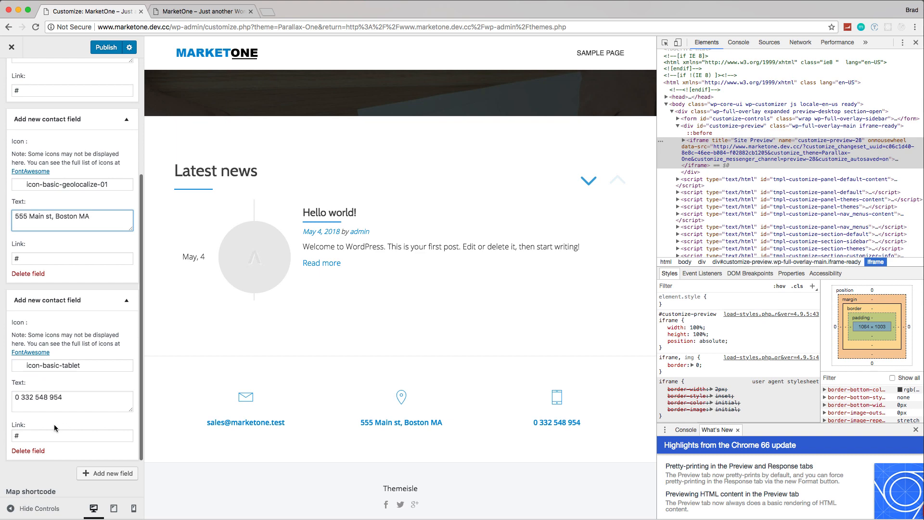
{"action": "left_click_drag", "start_coordinate": [72, 398], "coordinate": [5, 397]}
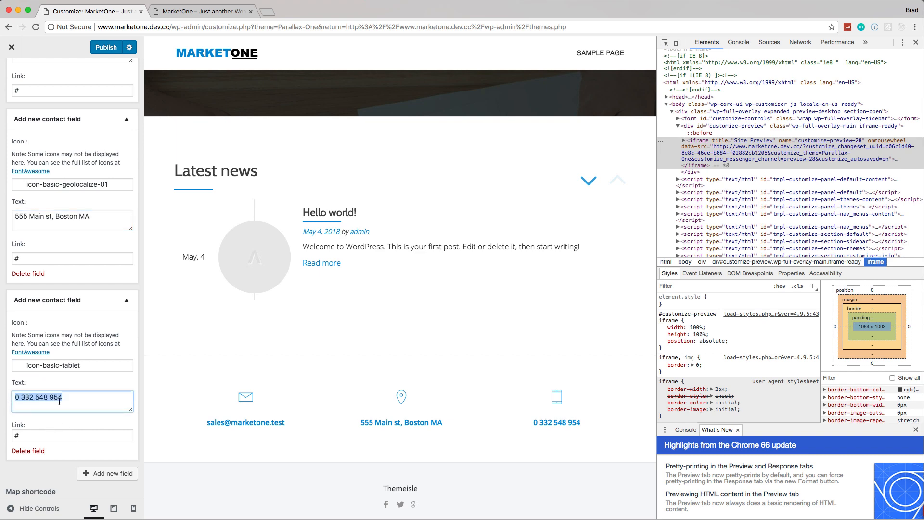
{"action": "type", "text": "61"}
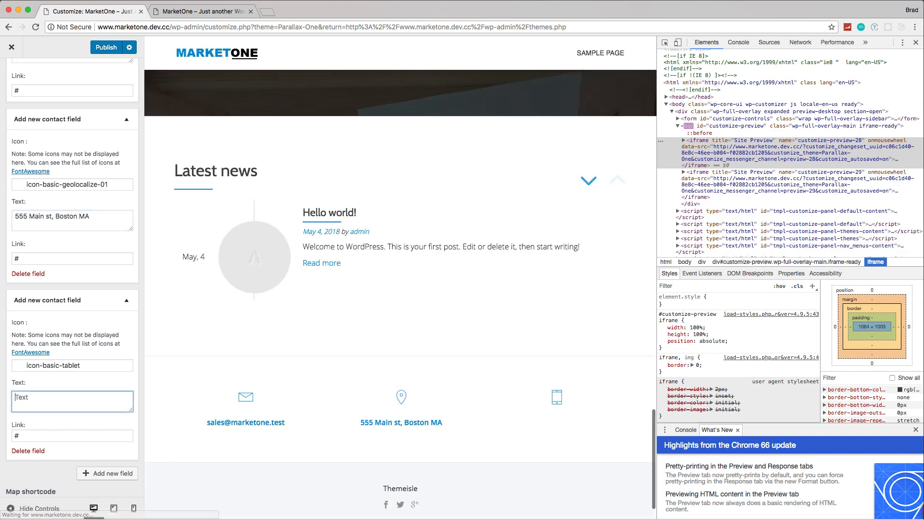
{"action": "type", "text": "7"}
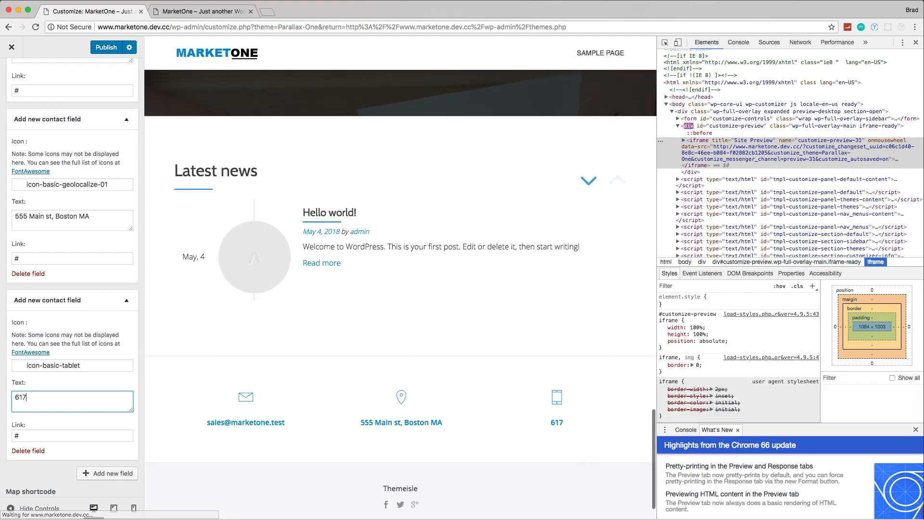
{"action": "type", "text": "-555-5555"}
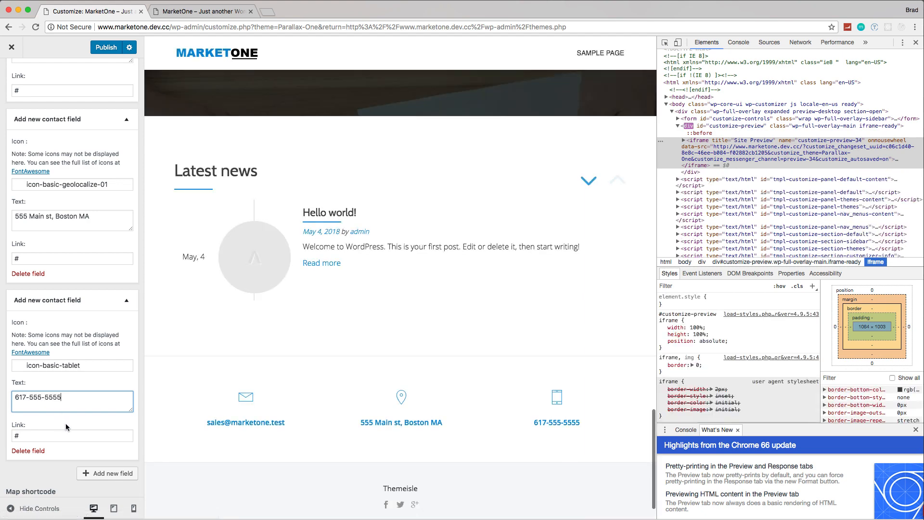
Step: Publish the Contact section changes, check the remaining contact settings and return to the list of theme sections
{"action": "scroll", "coordinate": [67, 427], "scroll_direction": "up", "scroll_amount": 4}
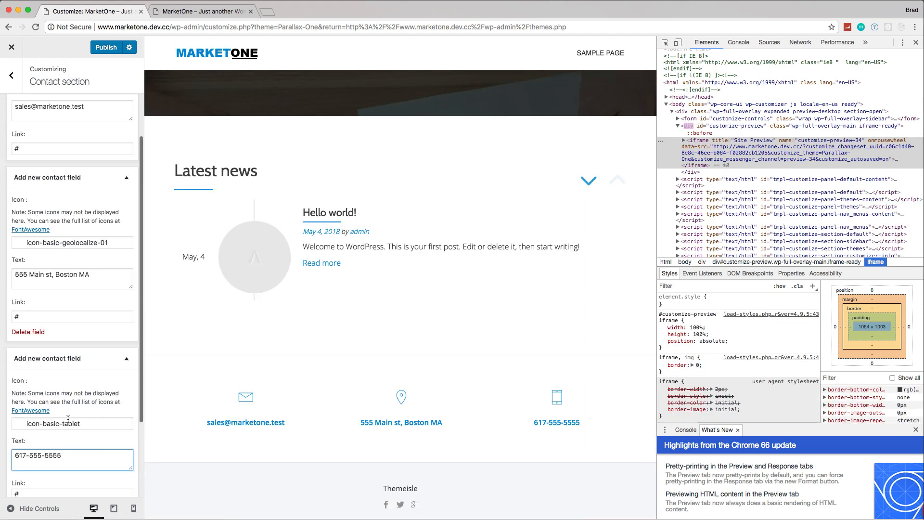
{"action": "left_click", "coordinate": [106, 47]}
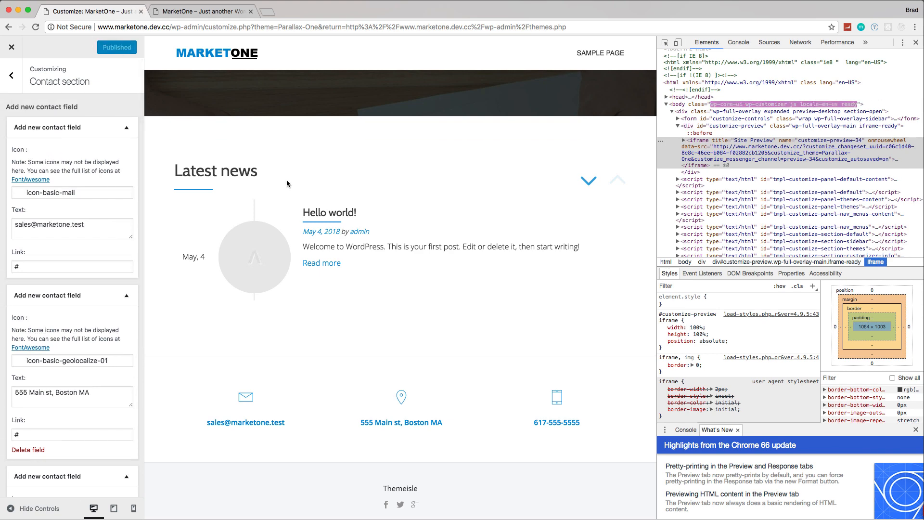
{"action": "scroll", "coordinate": [337, 318], "scroll_direction": "down", "scroll_amount": 2}
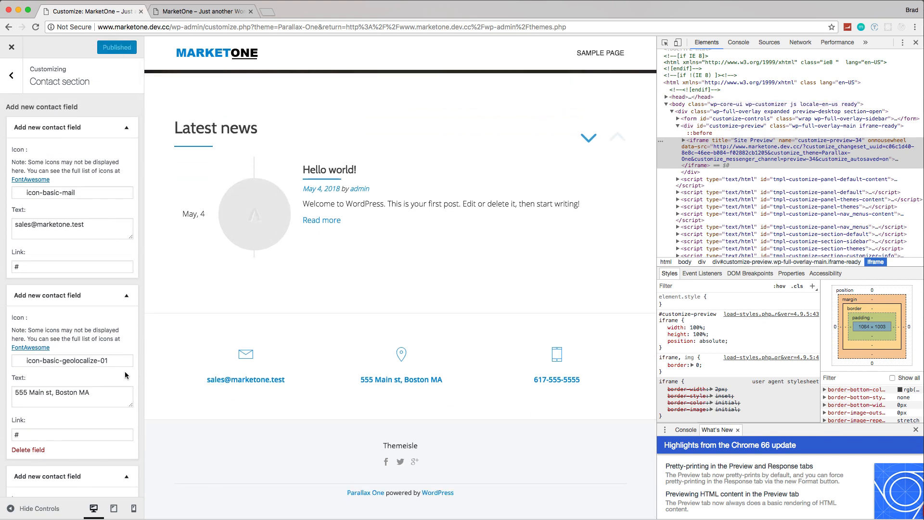
{"action": "scroll", "coordinate": [124, 374], "scroll_direction": "down", "scroll_amount": 5}
{"action": "scroll", "coordinate": [122, 372], "scroll_direction": "down", "scroll_amount": 3}
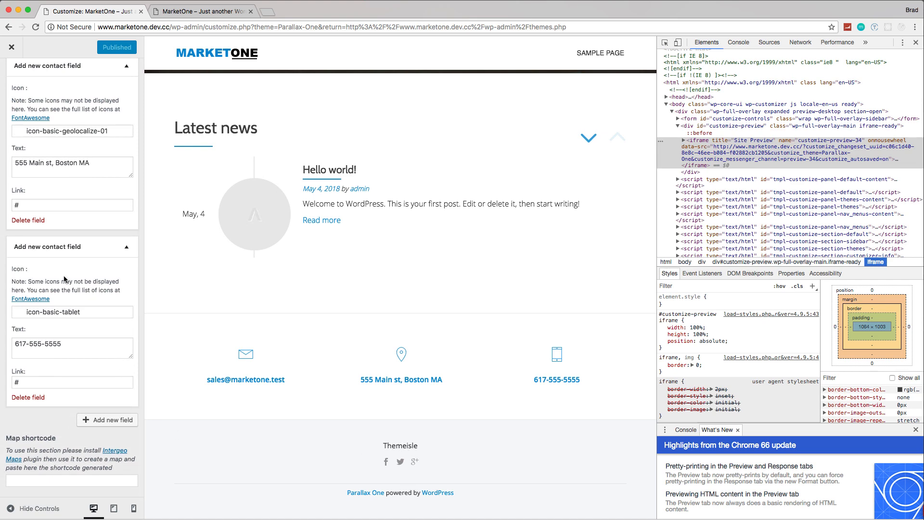
{"action": "scroll", "coordinate": [64, 278], "scroll_direction": "up", "scroll_amount": 10}
{"action": "left_click", "coordinate": [11, 75]}
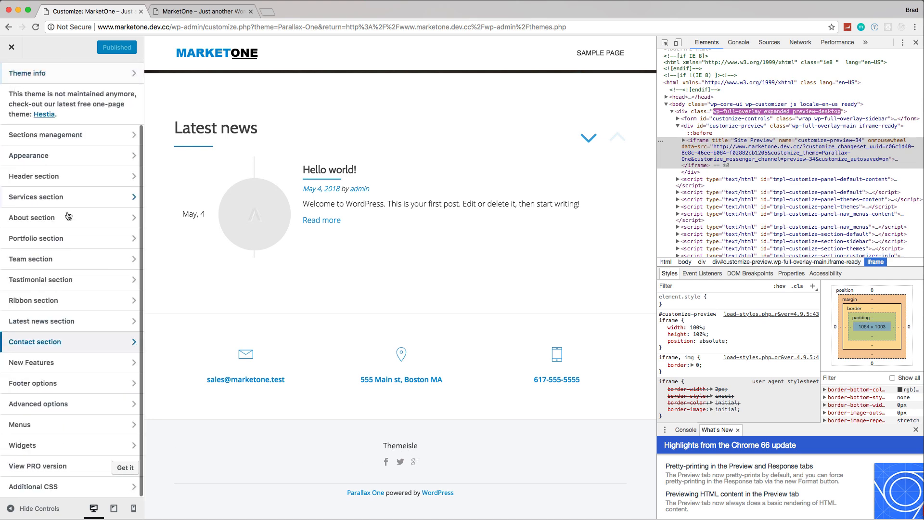
Step: Set the copyright text in the Footer options to "MarketOne 2018" and publish the change
{"action": "left_click", "coordinate": [49, 383]}
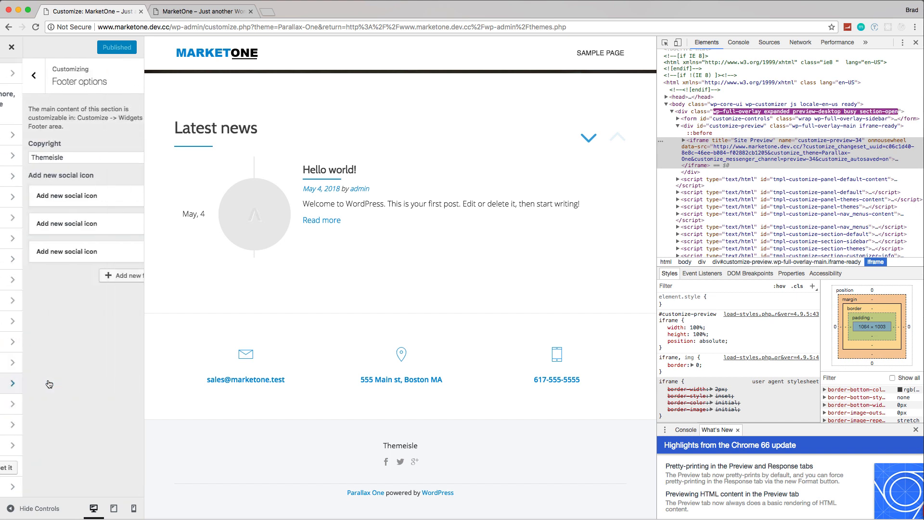
{"action": "double_click", "coordinate": [60, 158]}
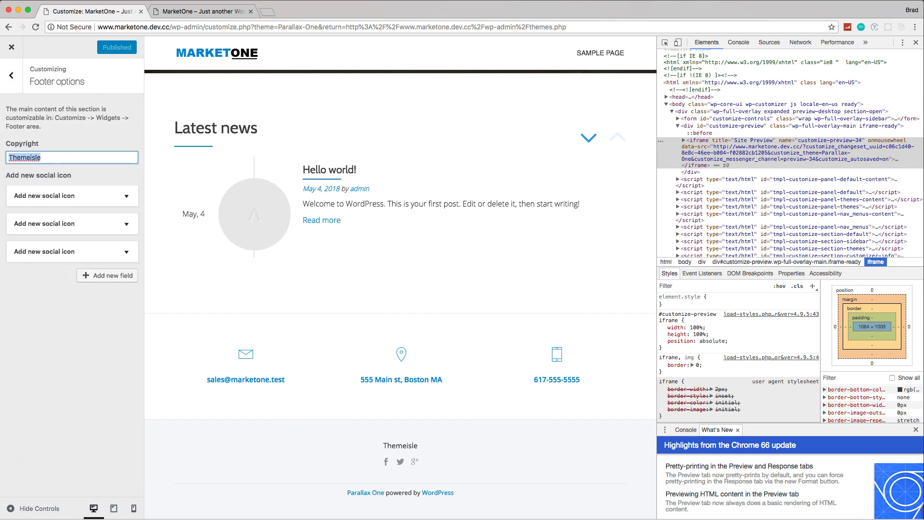
{"action": "type", "text": "MArketOne"}
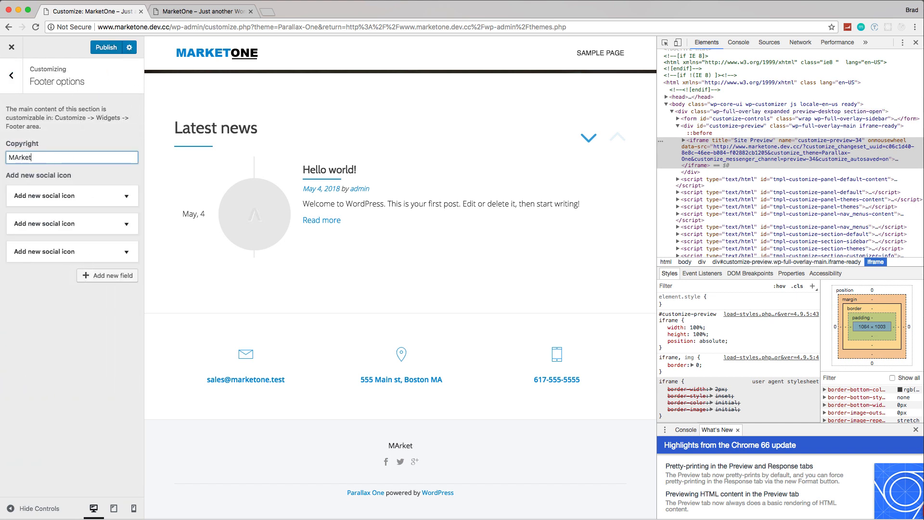
{"action": "key", "text": "BackSpace"}
{"action": "key", "text": "BackSpace"}
{"action": "key", "text": "BackSpace"}
{"action": "key", "text": "BackSpace"}
{"action": "key", "text": "BackSpace"}
{"action": "key", "text": "BackSpace"}
{"action": "key", "text": "BackSpace"}
{"action": "key", "text": "BackSpace"}
{"action": "type", "text": "arketOne 2"}
{"action": "type", "text": "018"}
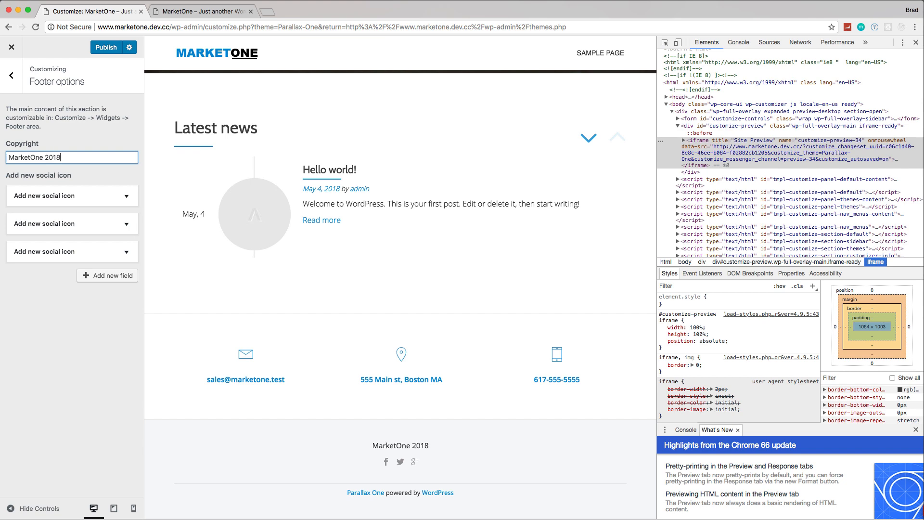
{"action": "left_click", "coordinate": [105, 50]}
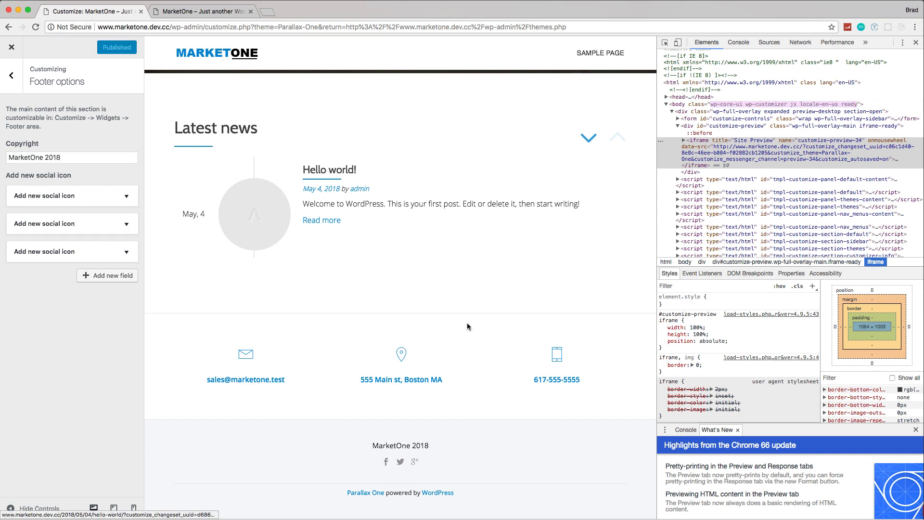
Step: Leave the Footer options, reload the live MarketOne homepage and review its sections from the footer up to the header
{"action": "scroll", "coordinate": [467, 322], "scroll_direction": "up", "scroll_amount": 5}
{"action": "scroll", "coordinate": [469, 325], "scroll_direction": "up", "scroll_amount": 6}
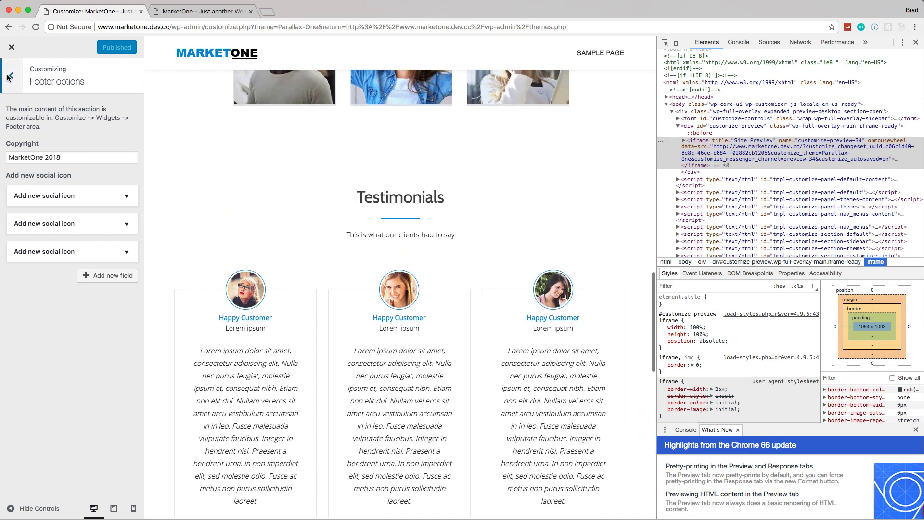
{"action": "left_click", "coordinate": [13, 76]}
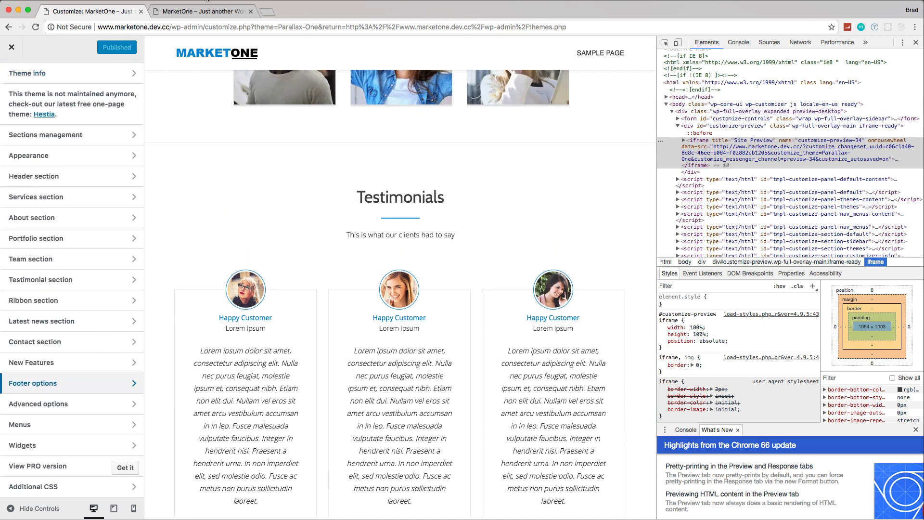
{"action": "left_click", "coordinate": [199, 6]}
{"action": "left_click", "coordinate": [37, 26]}
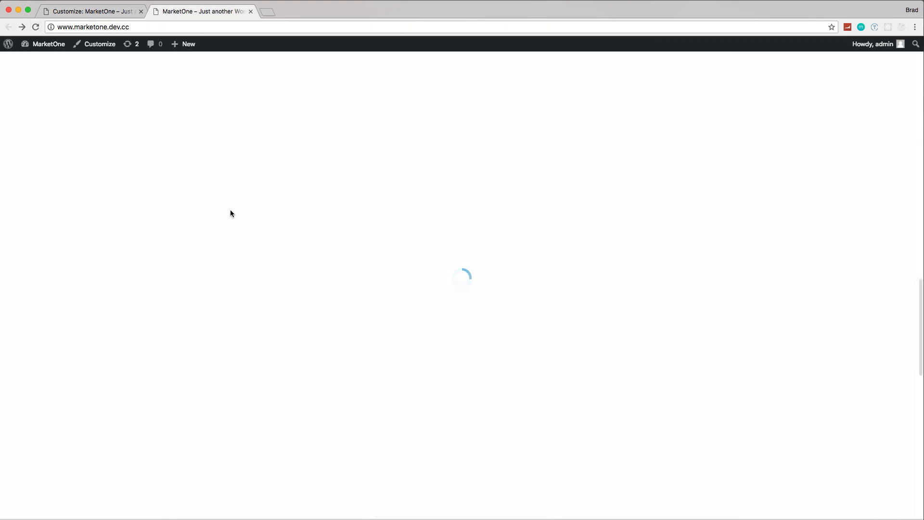
{"action": "scroll", "coordinate": [409, 274], "scroll_direction": "down", "scroll_amount": 10}
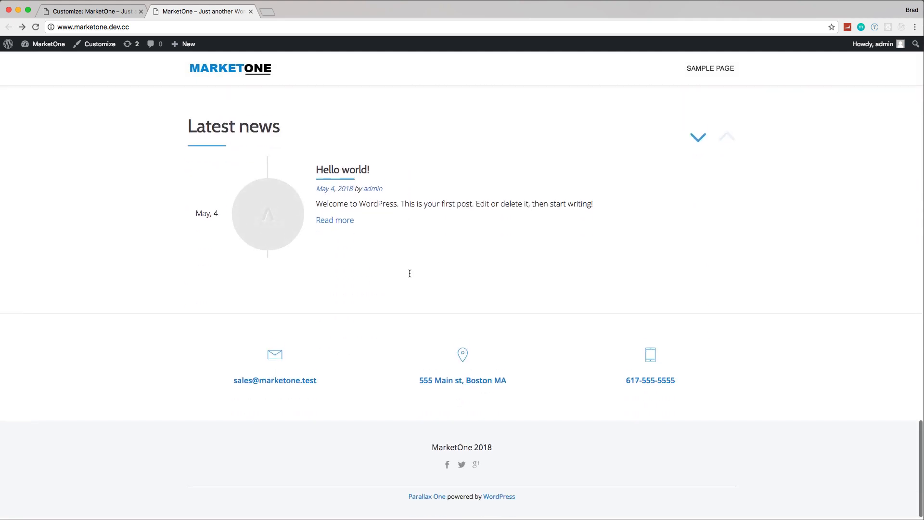
{"action": "scroll", "coordinate": [410, 276], "scroll_direction": "up", "scroll_amount": 6}
{"action": "scroll", "coordinate": [414, 274], "scroll_direction": "down", "scroll_amount": 5}
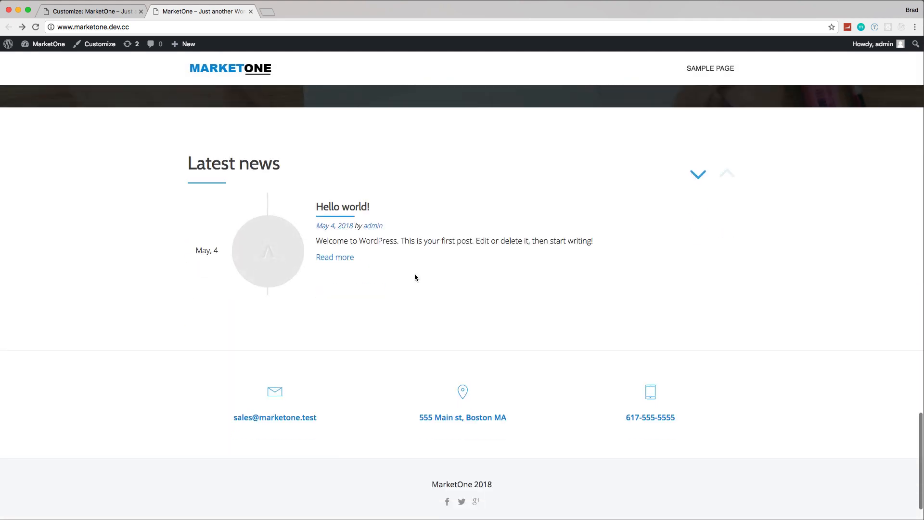
{"action": "scroll", "coordinate": [414, 275], "scroll_direction": "up", "scroll_amount": 6}
{"action": "scroll", "coordinate": [416, 277], "scroll_direction": "up", "scroll_amount": 15}
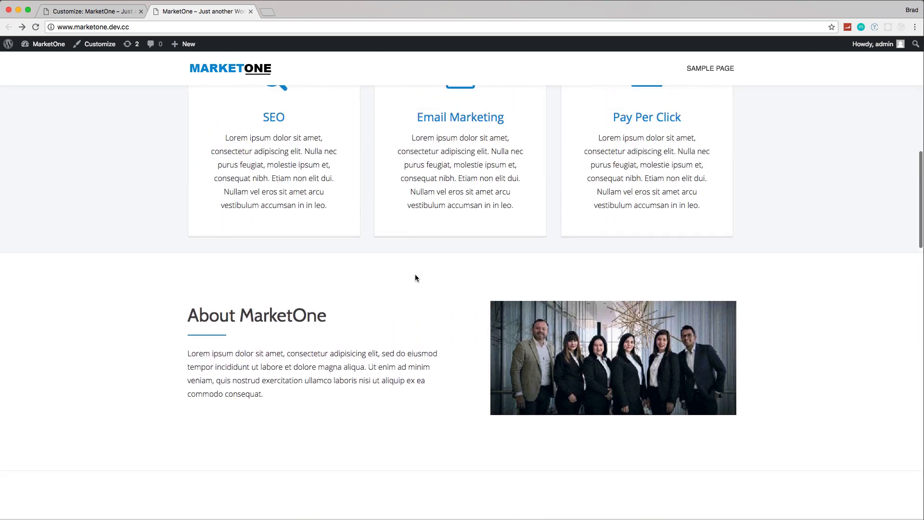
{"action": "scroll", "coordinate": [416, 278], "scroll_direction": "up", "scroll_amount": 3}
{"action": "scroll", "coordinate": [431, 281], "scroll_direction": "down", "scroll_amount": 6}
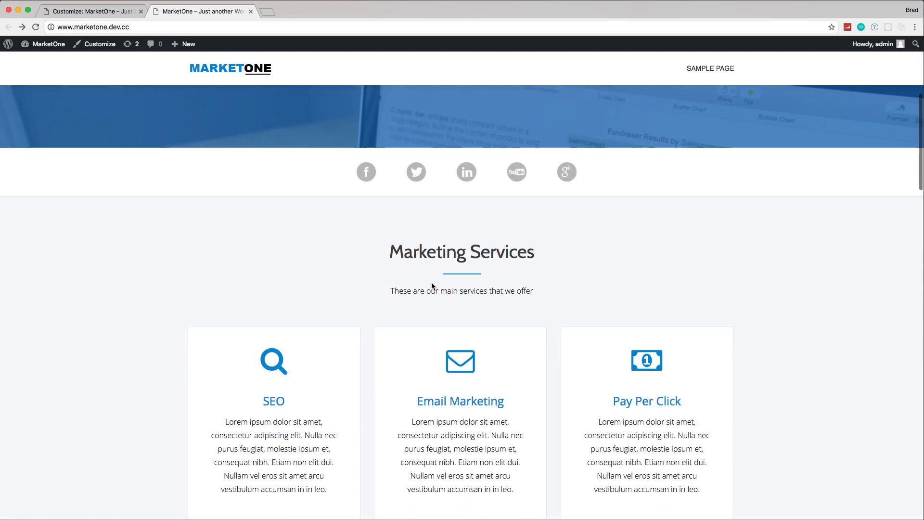
{"action": "scroll", "coordinate": [432, 282], "scroll_direction": "up", "scroll_amount": 2}
{"action": "scroll", "coordinate": [433, 282], "scroll_direction": "up", "scroll_amount": 3}
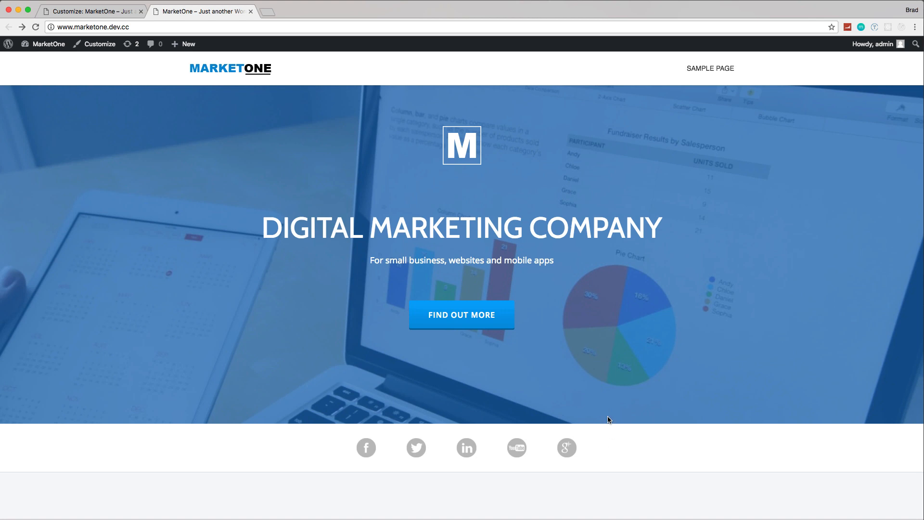
Step: Leave the theme customizer and start a new blog post, closing the browser's developer tools
{"action": "left_click", "coordinate": [103, 14]}
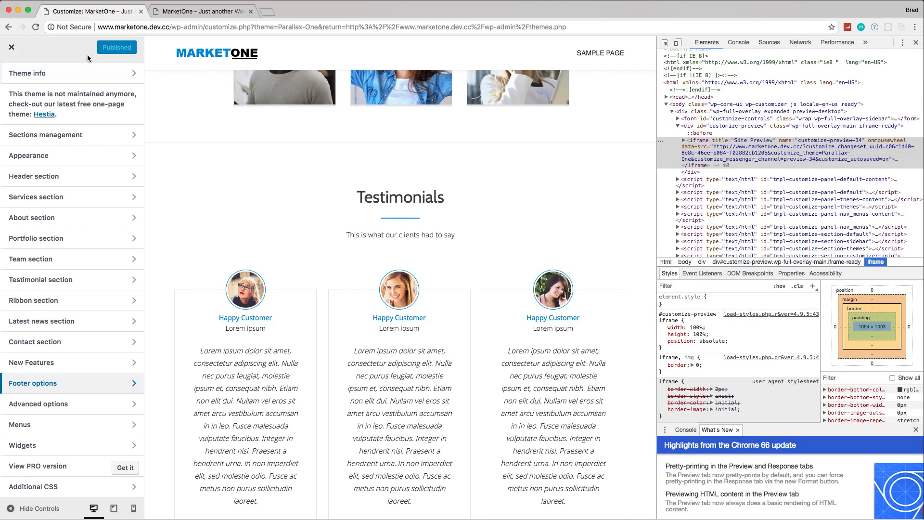
{"action": "left_click", "coordinate": [12, 48]}
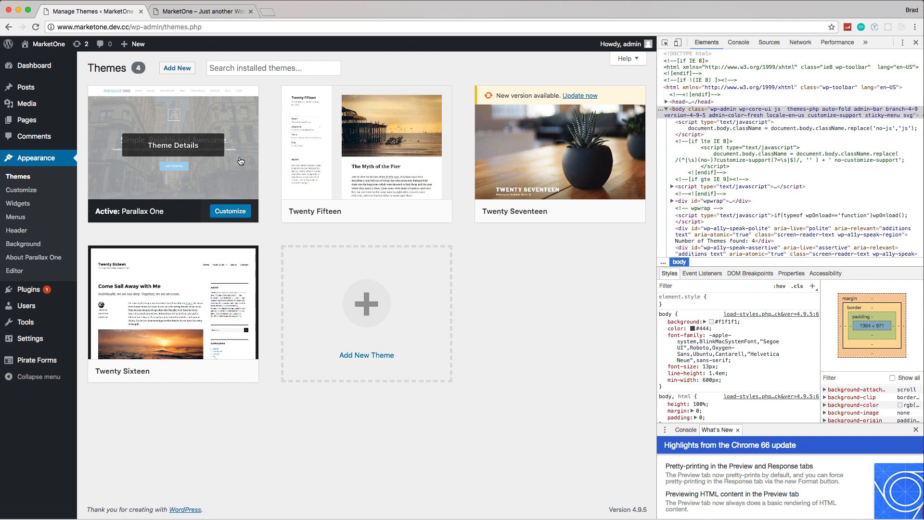
{"action": "left_click", "coordinate": [42, 92]}
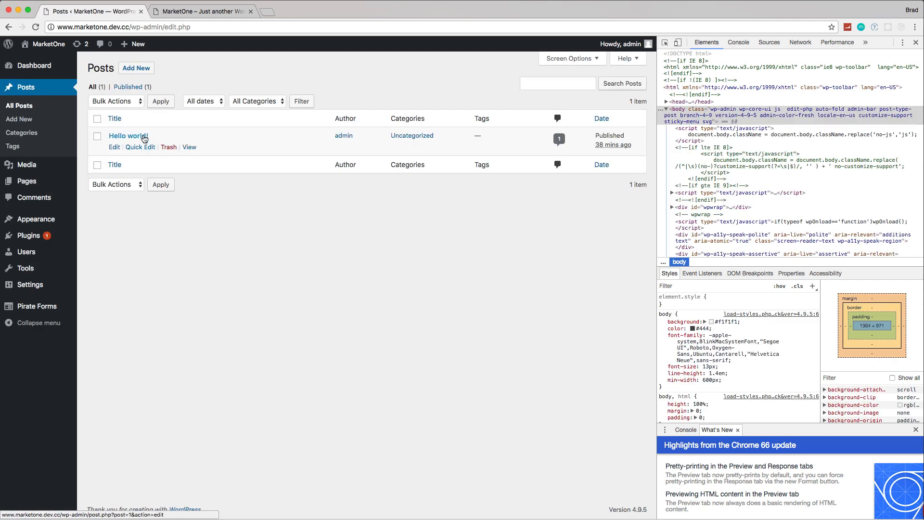
{"action": "left_click", "coordinate": [139, 72]}
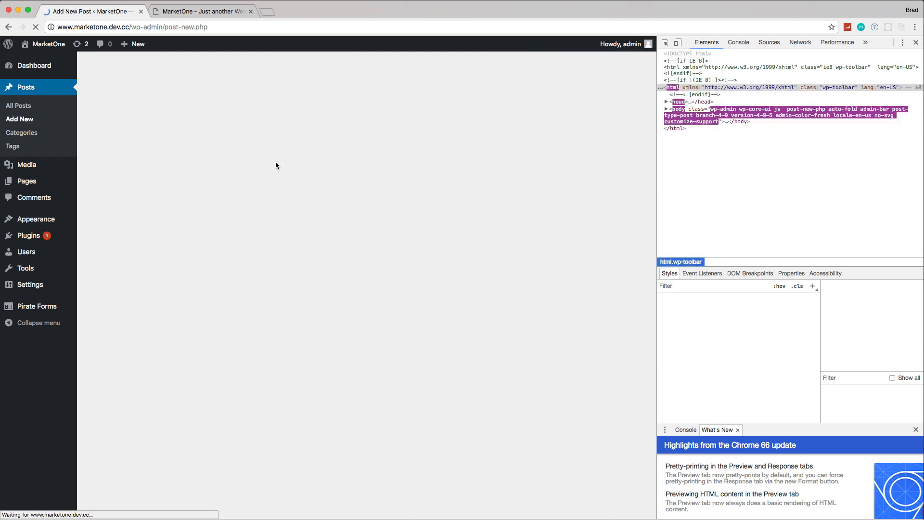
{"action": "left_click", "coordinate": [916, 45]}
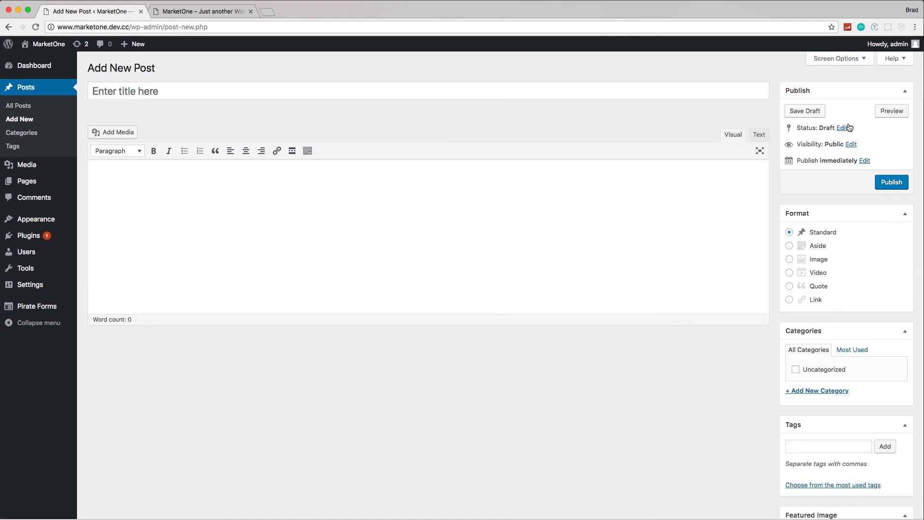
Step: Give the new post an announcement title beginning with "MarketOne Website is" and place the cursor in its body
{"action": "left_click", "coordinate": [196, 90]}
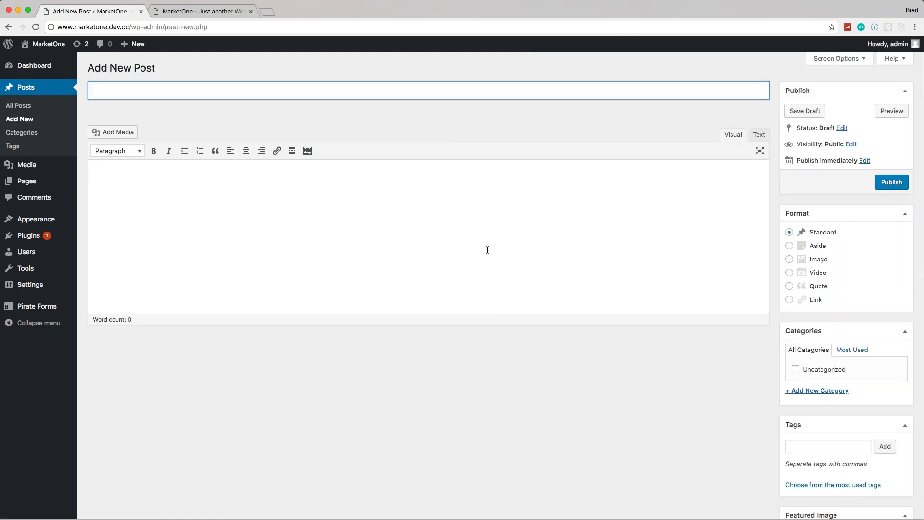
{"action": "type", "text": "Market"}
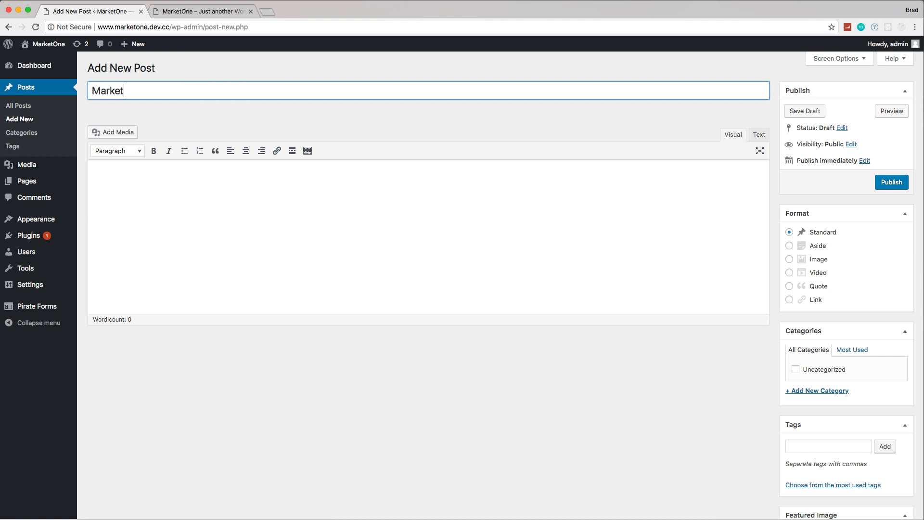
{"action": "type", "text": "One Website is Live!!!"}
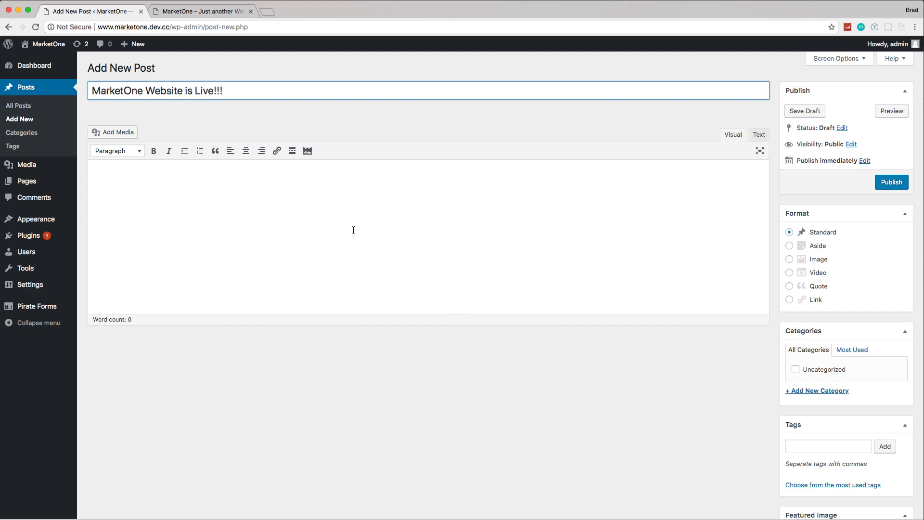
{"action": "left_click", "coordinate": [353, 229]}
Step: Search Google for "lipsum" in a new browser tab to find a placeholder text generator
{"action": "left_click", "coordinate": [269, 12]}
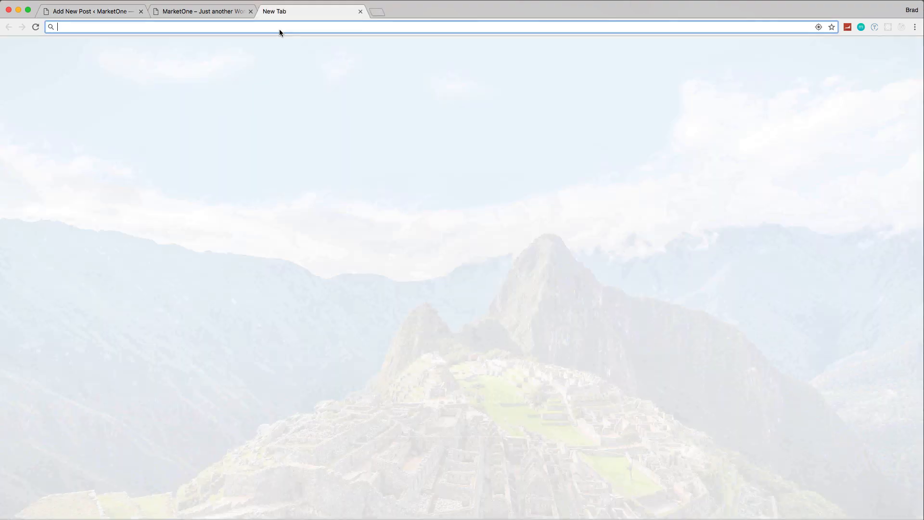
{"action": "type", "text": "lorem"}
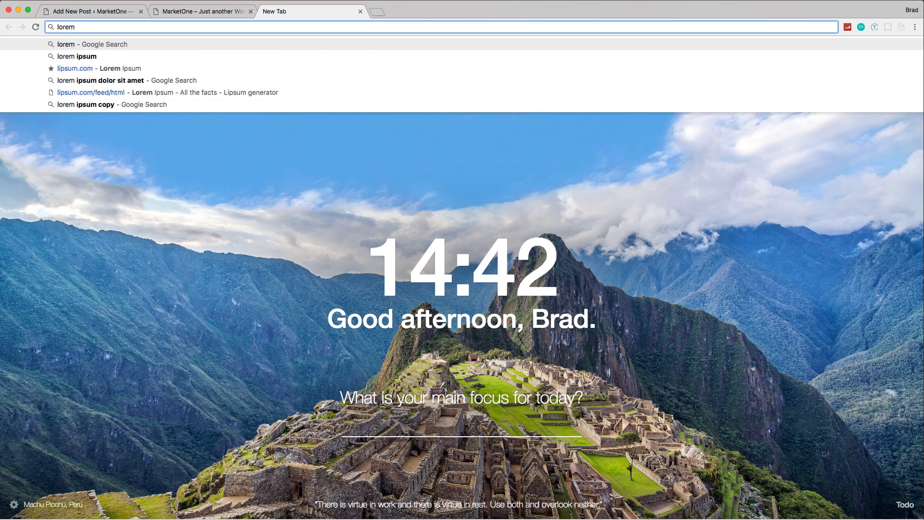
{"action": "key", "text": "BackSpace"}
{"action": "key", "text": "BackSpace"}
{"action": "key", "text": "BackSpace"}
{"action": "key", "text": "BackSpace"}
{"action": "key", "text": "BackSpace"}
{"action": "type", "text": "lip"}
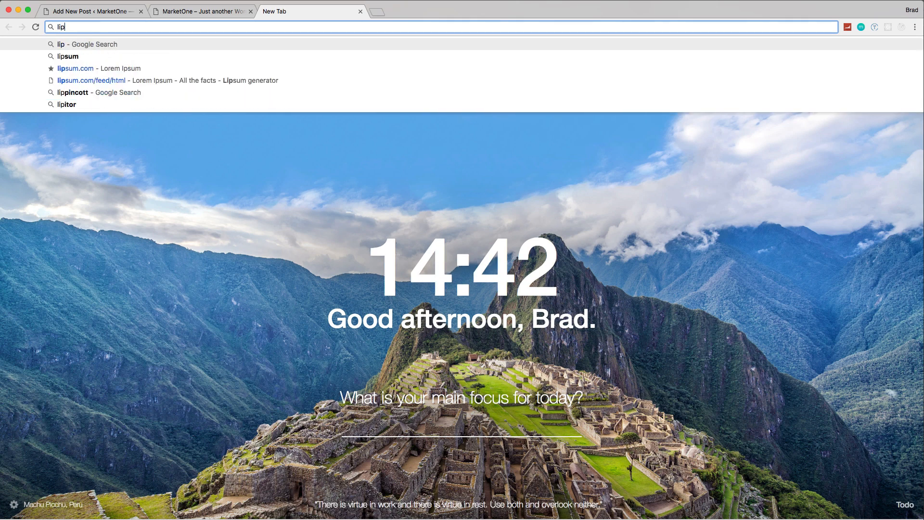
{"action": "type", "text": "sum"}
{"action": "key", "text": "Return"}
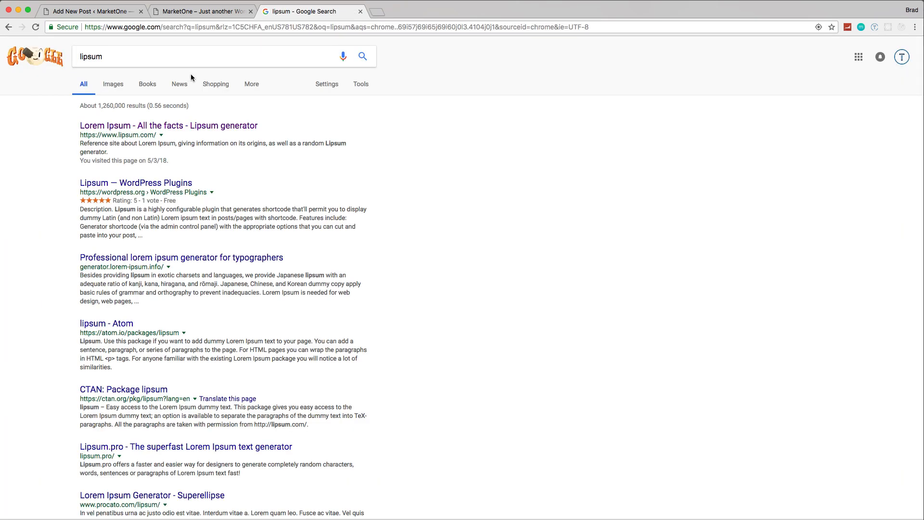
Step: Open the lipsum.com generator from the search results and generate five paragraphs of Lorem Ipsum
{"action": "left_click", "coordinate": [126, 130]}
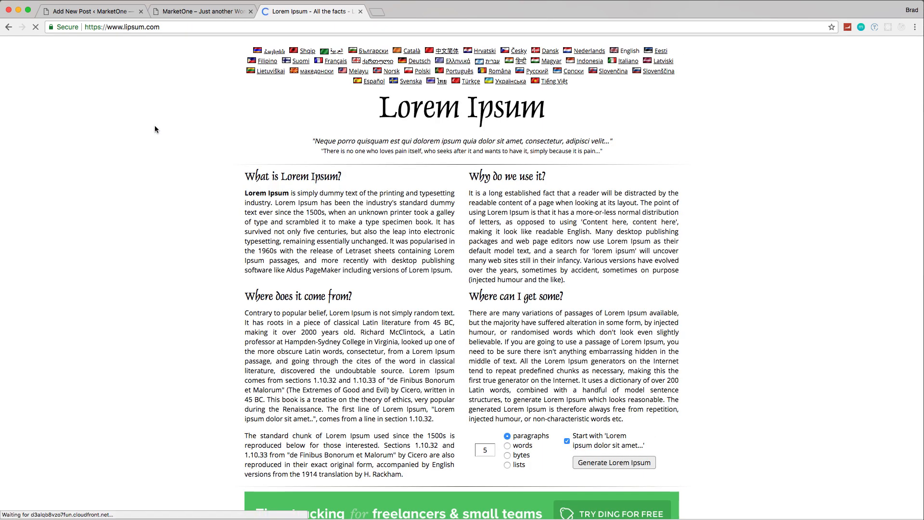
{"action": "scroll", "coordinate": [575, 303], "scroll_direction": "down", "scroll_amount": 1}
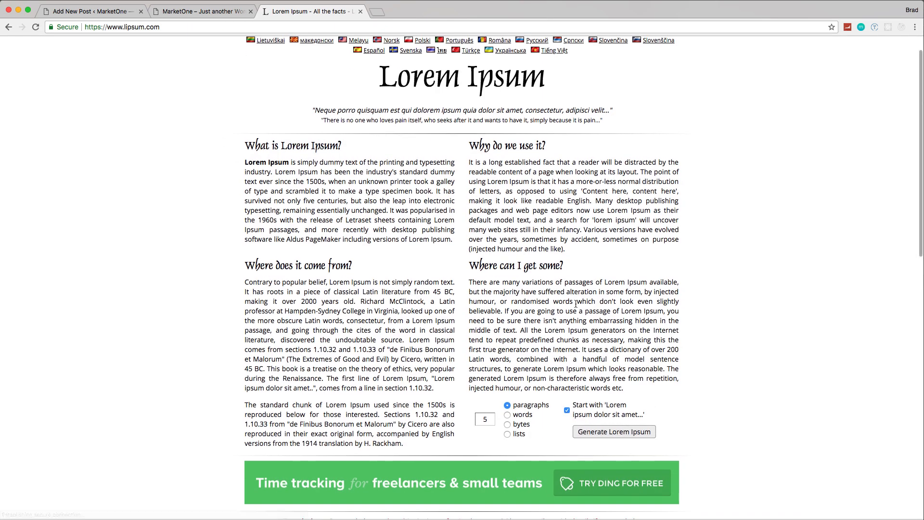
{"action": "left_click", "coordinate": [610, 432]}
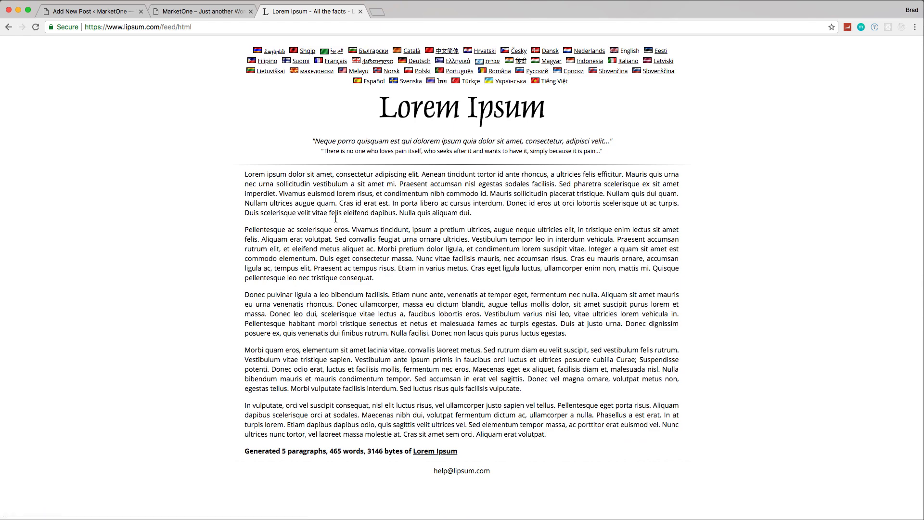
Step: Copy the first three generated Lorem Ipsum paragraphs and paste them into the body of the new WordPress post
{"action": "left_click_drag", "start_coordinate": [243, 176], "coordinate": [355, 246]}
{"action": "left_click_drag", "start_coordinate": [355, 271], "coordinate": [347, 265]}
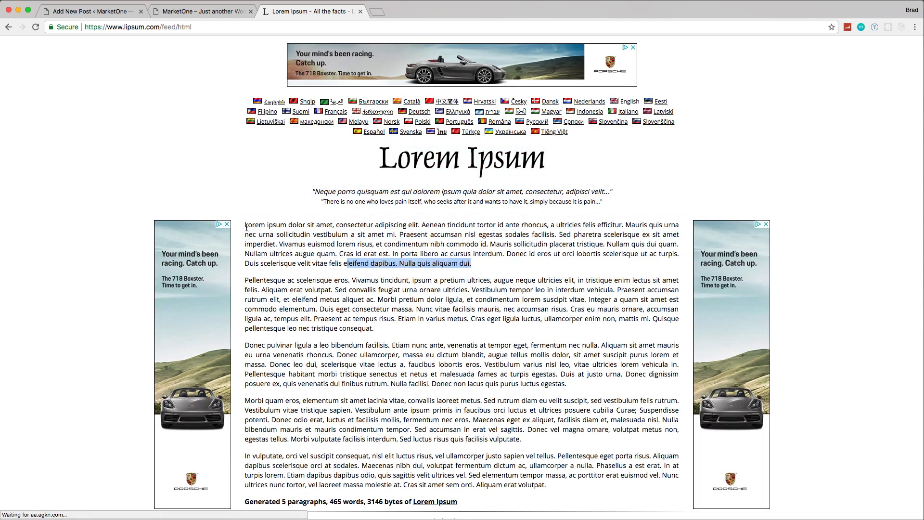
{"action": "left_click_drag", "start_coordinate": [244, 225], "coordinate": [613, 384]}
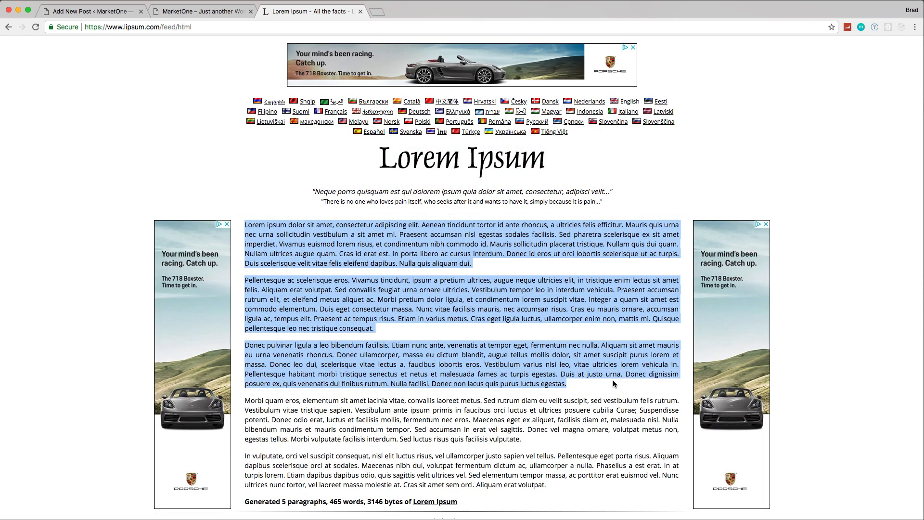
{"action": "key", "text": "super+c"}
{"action": "left_click", "coordinate": [89, 11]}
{"action": "left_click", "coordinate": [212, 179]}
{"action": "key", "text": "super+v"}
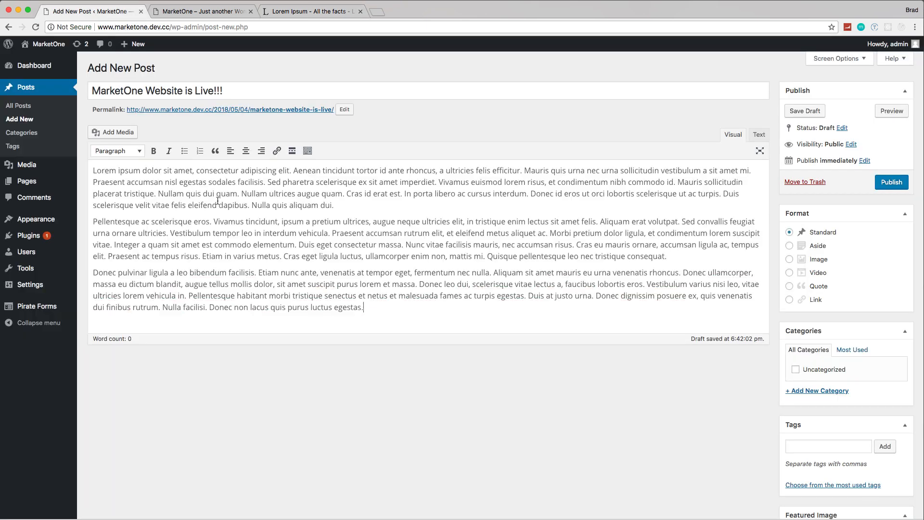
Step: Switch to the Finder's Downloads folder and open logo-2.png with Adobe Photoshop CC 2017
{"action": "scroll", "coordinate": [733, 271], "scroll_direction": "down", "scroll_amount": 3}
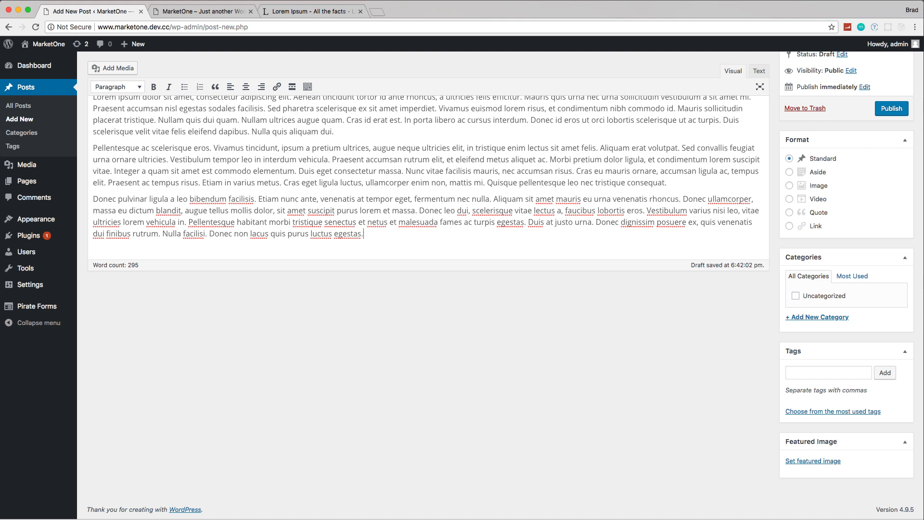
{"action": "key", "text": "super+Tab"}
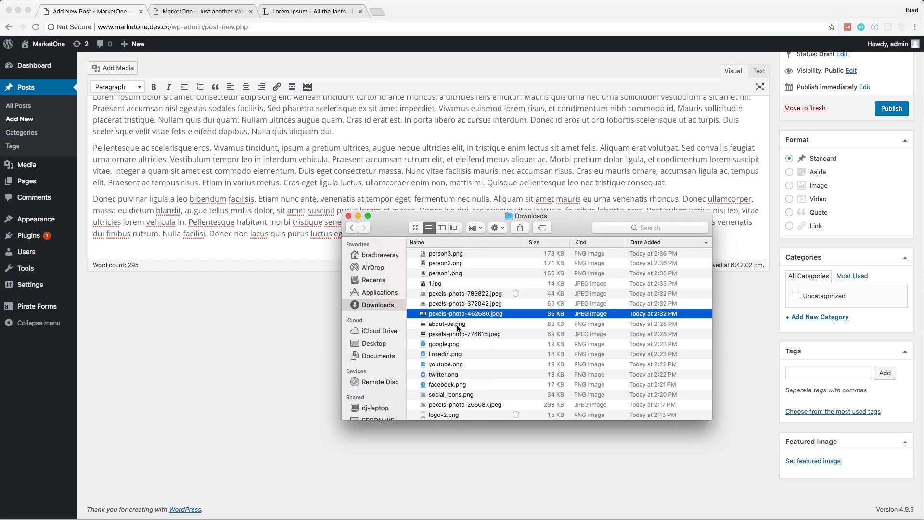
{"action": "scroll", "coordinate": [447, 343], "scroll_direction": "down", "scroll_amount": 3}
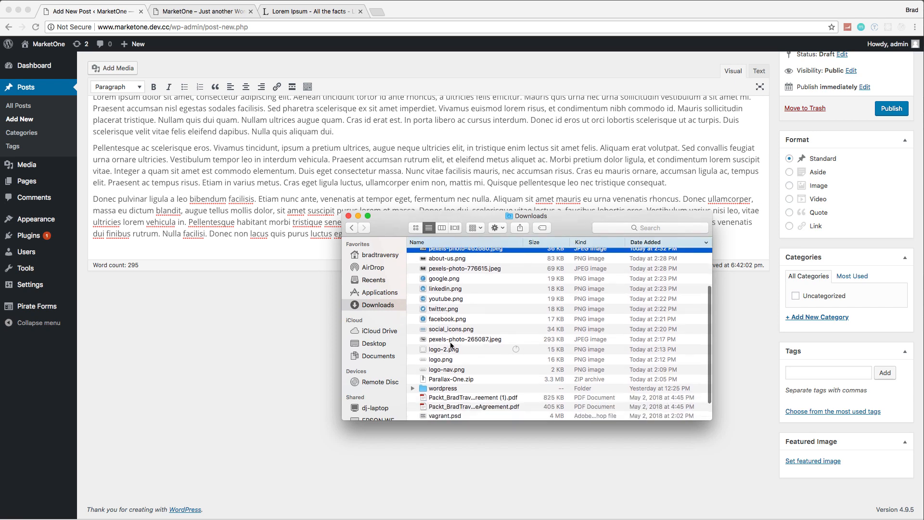
{"action": "left_click", "coordinate": [465, 350]}
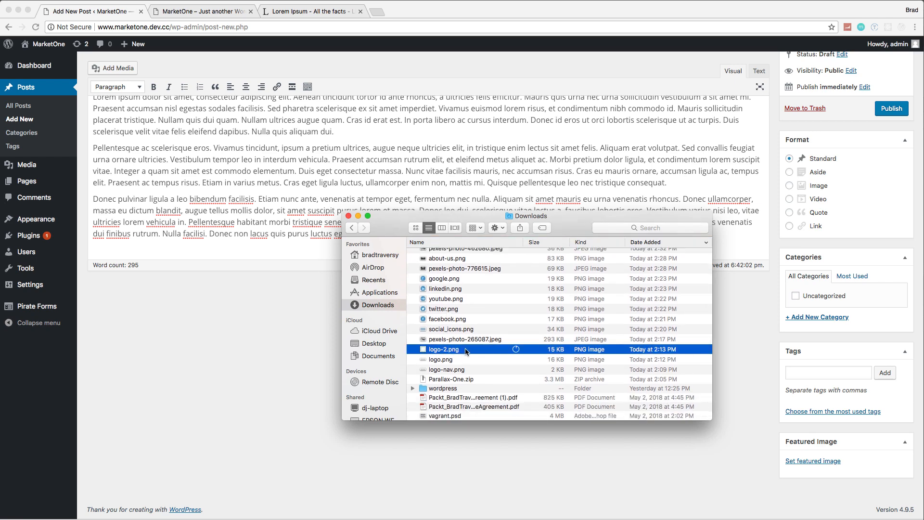
{"action": "right_click", "coordinate": [465, 351]}
{"action": "mouse_move", "coordinate": [580, 364]}
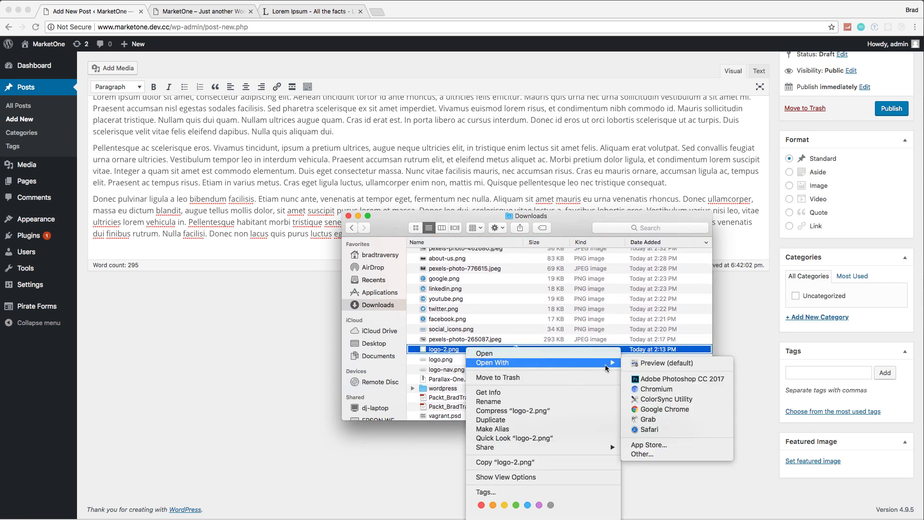
{"action": "left_click", "coordinate": [642, 380]}
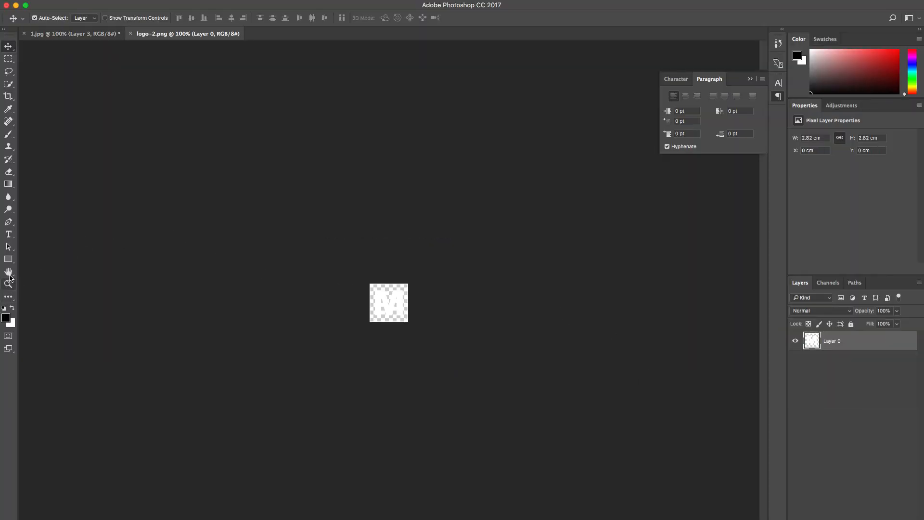
Step: Draw a black rectangle of about 168 by 131 px over the whole logo, rasterize it and place it beneath the logo layer
{"action": "left_click", "coordinate": [8, 260]}
{"action": "left_click_drag", "start_coordinate": [347, 264], "coordinate": [428, 328]}
{"action": "right_click", "coordinate": [398, 305]}
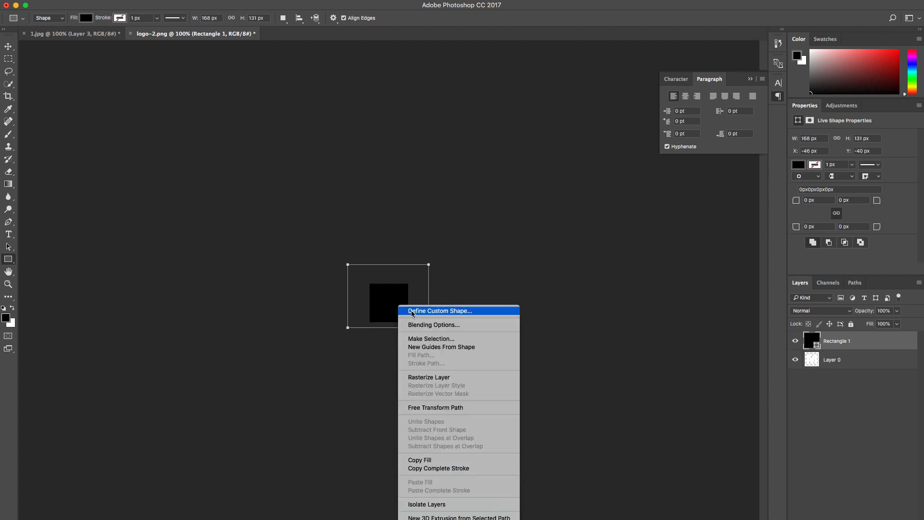
{"action": "left_click", "coordinate": [441, 378]}
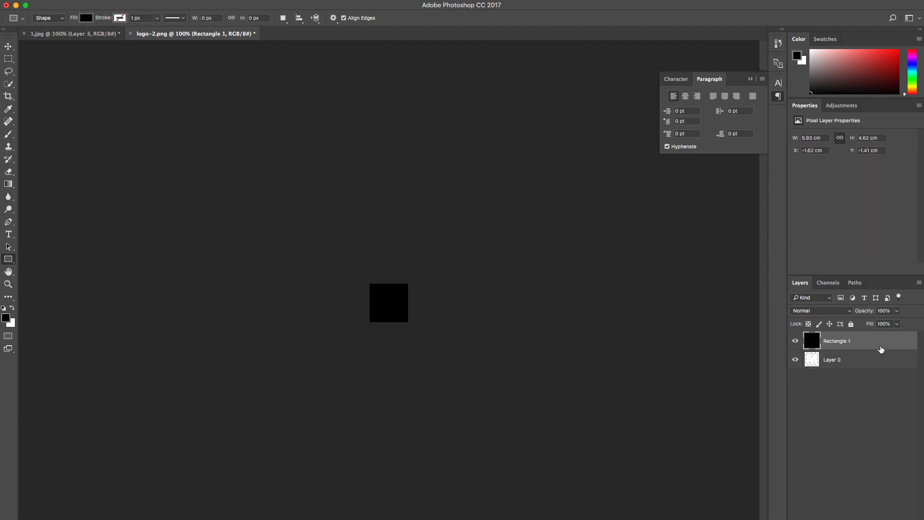
{"action": "left_click_drag", "start_coordinate": [877, 343], "coordinate": [874, 365]}
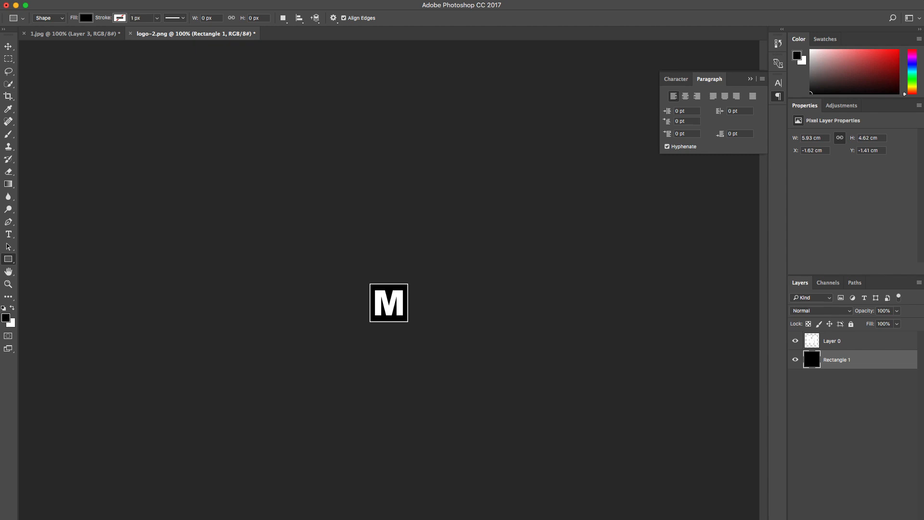
Step: Resize the logo image to a width of 200 pixels with its proportions linked
{"action": "left_click", "coordinate": [127, 0]}
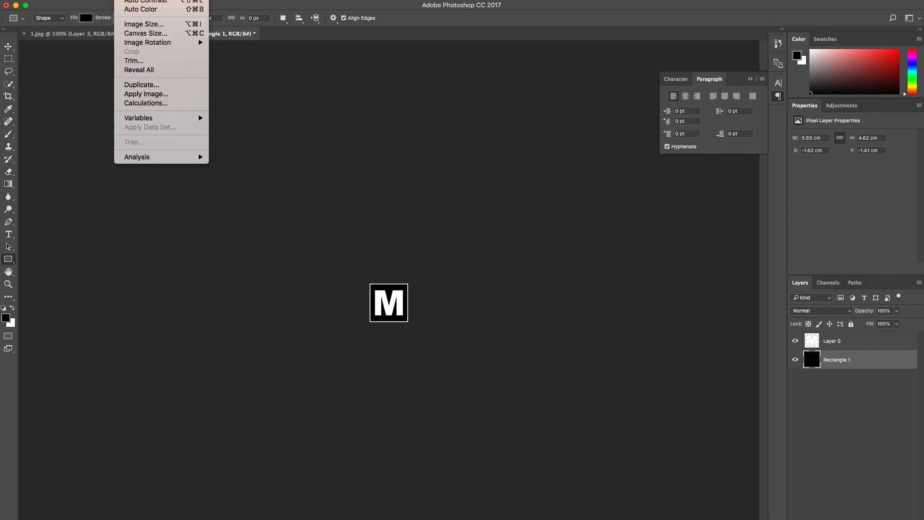
{"action": "left_click", "coordinate": [155, 24]}
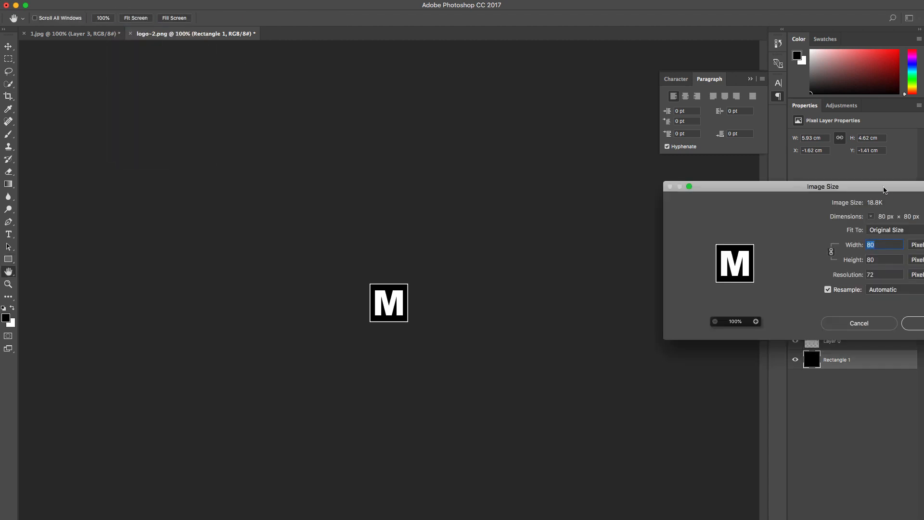
{"action": "left_click_drag", "start_coordinate": [884, 189], "coordinate": [730, 185]}
{"action": "type", "text": "200"}
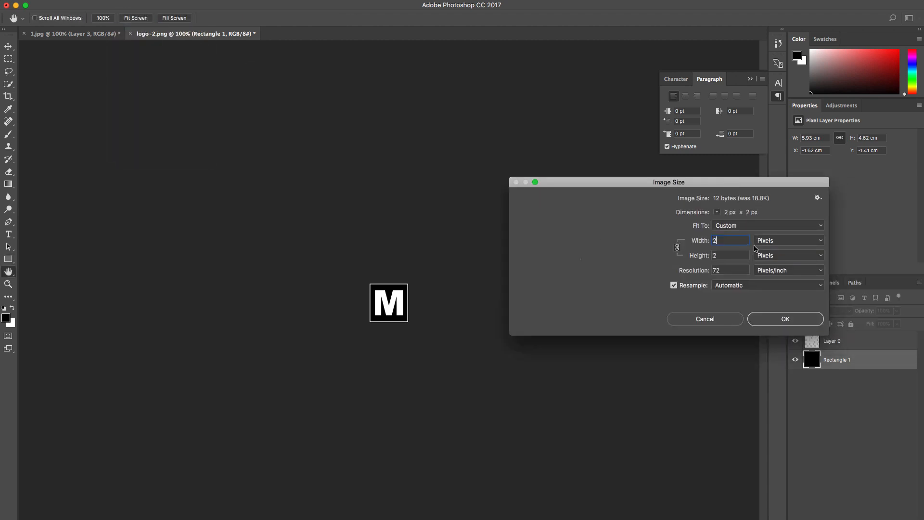
{"action": "left_click", "coordinate": [780, 325]}
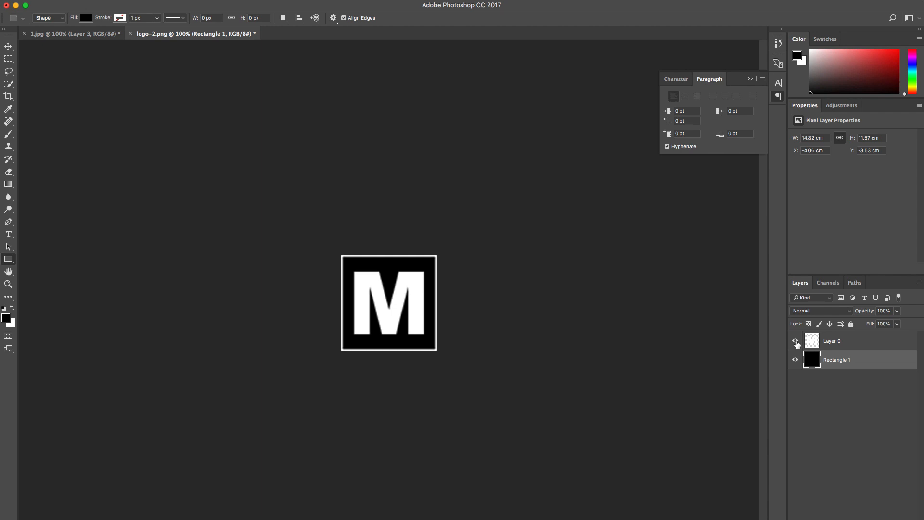
Step: Cover the blurry M with a black rectangle of about 171 by 158 px inside the white border, rasterized and stacked above the logo layer
{"action": "left_click", "coordinate": [796, 342]}
{"action": "left_click", "coordinate": [796, 342]}
{"action": "left_click_drag", "start_coordinate": [348, 266], "coordinate": [429, 342]}
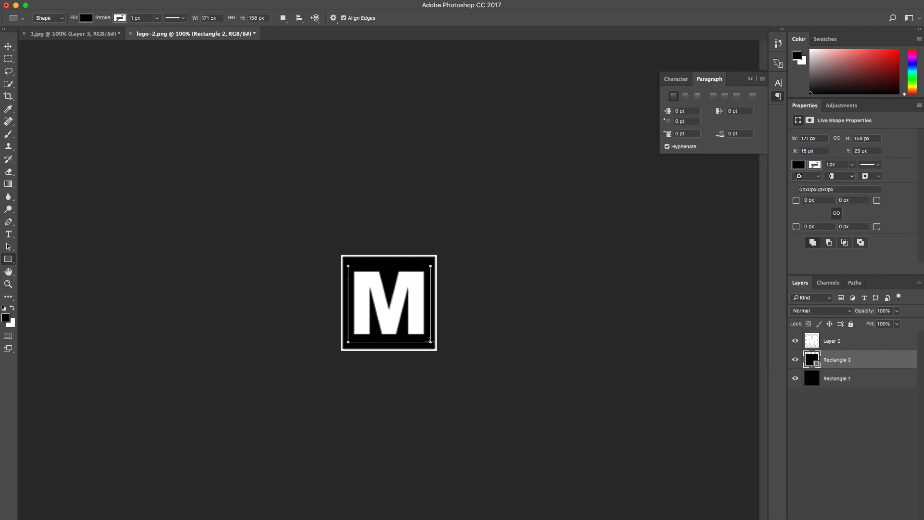
{"action": "right_click", "coordinate": [417, 329]}
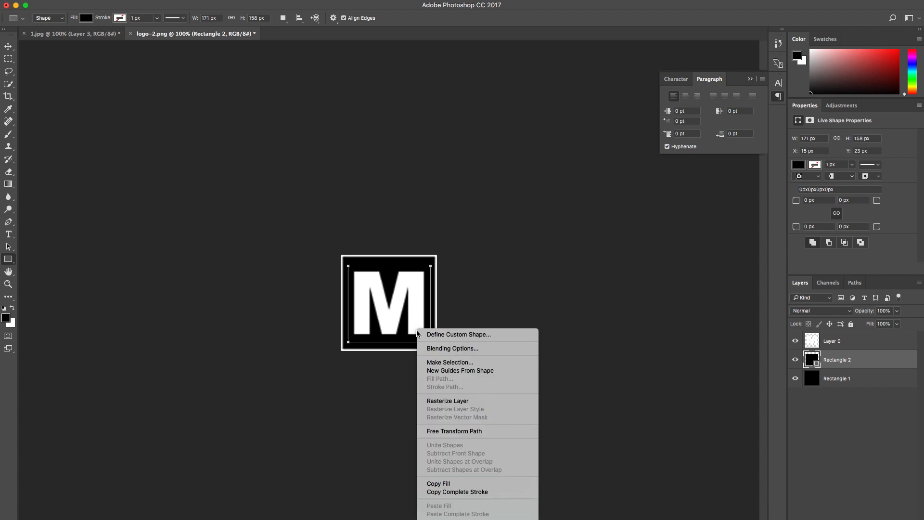
{"action": "left_click", "coordinate": [448, 401]}
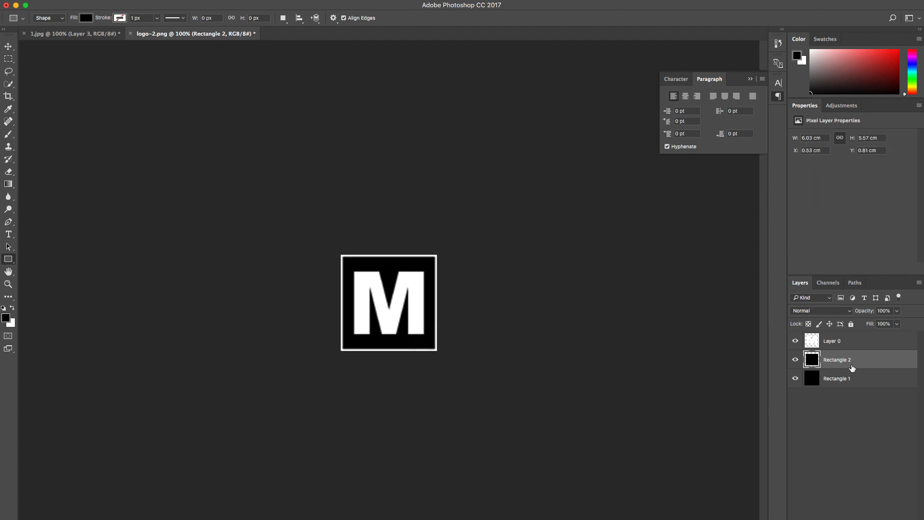
{"action": "left_click_drag", "start_coordinate": [851, 368], "coordinate": [855, 338]}
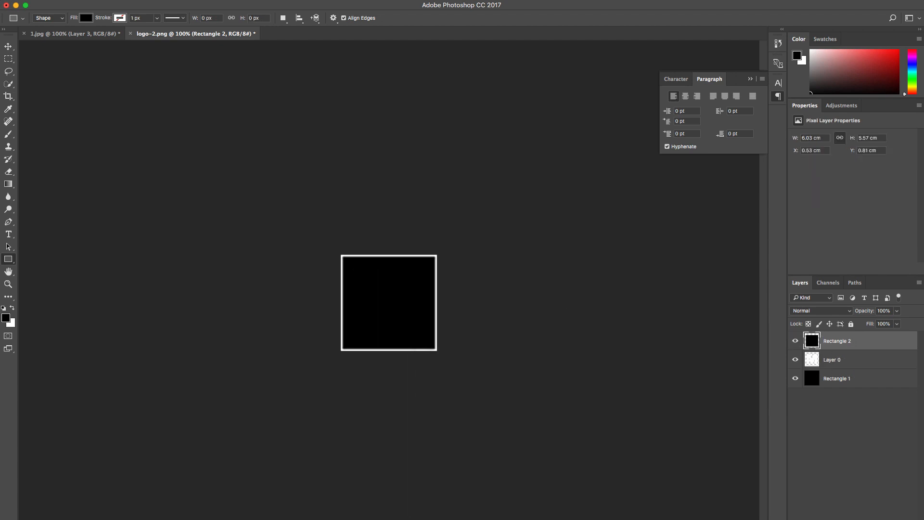
Step: Add the letter M as Arial Black text inside the black square and colour it white (ffffff)
{"action": "left_click", "coordinate": [8, 235]}
{"action": "left_click", "coordinate": [370, 308]}
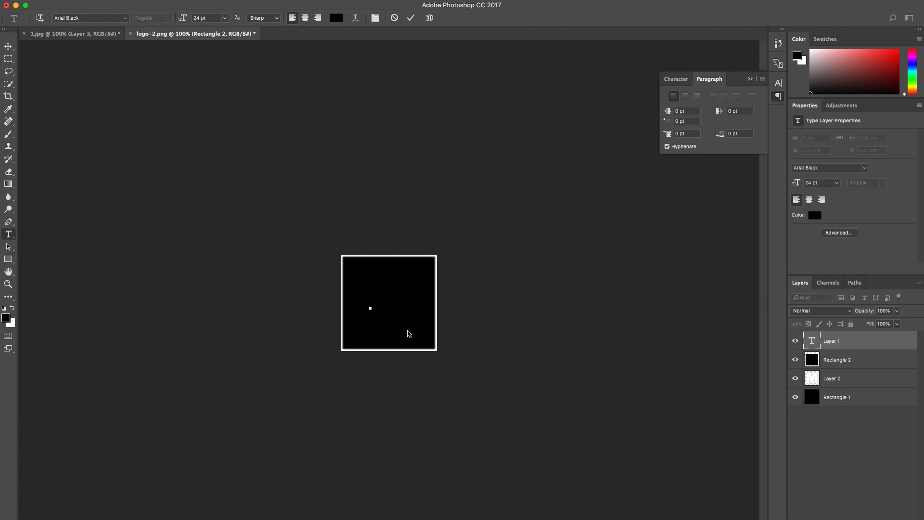
{"action": "left_click_drag", "start_coordinate": [381, 306], "coordinate": [357, 299]}
{"action": "left_click", "coordinate": [336, 18]}
{"action": "type", "text": "ffffff"}
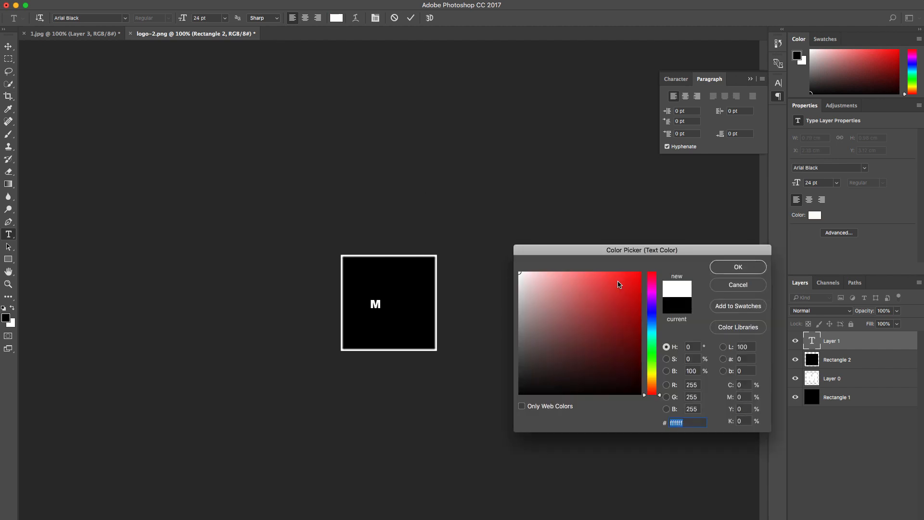
{"action": "left_click", "coordinate": [737, 268]}
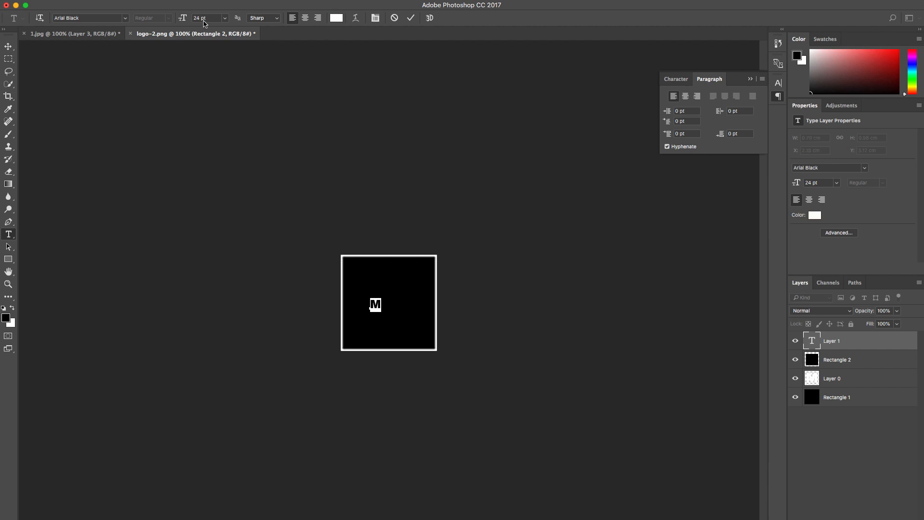
Step: Set the font size of the letter M to 170 pt
{"action": "left_click", "coordinate": [205, 18]}
{"action": "left_click", "coordinate": [200, 18]}
{"action": "key", "text": "BackSpace"}
{"action": "type", "text": "150"}
{"action": "key", "text": "BackSpace"}
{"action": "key", "text": "BackSpace"}
{"action": "type", "text": "70"}
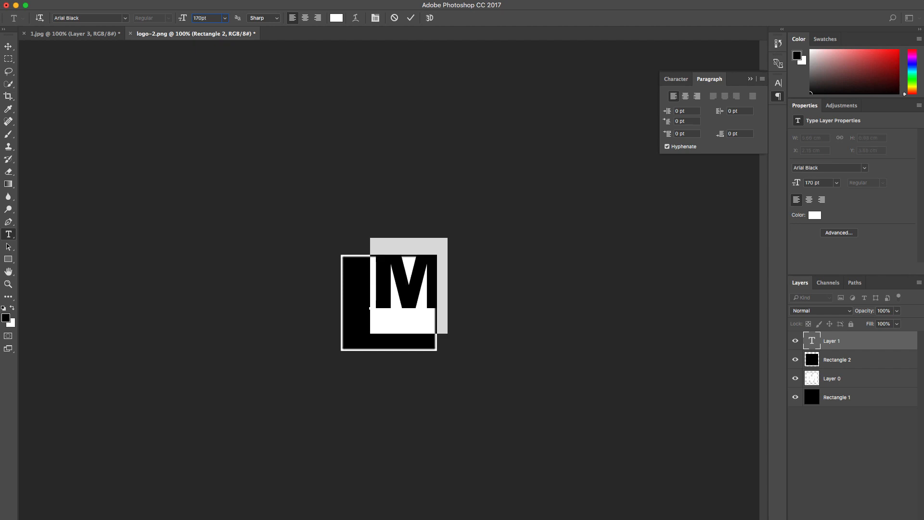
Step: Move the enlarged M to the middle of the bordered square and nudge it into a centred position
{"action": "left_click", "coordinate": [8, 46]}
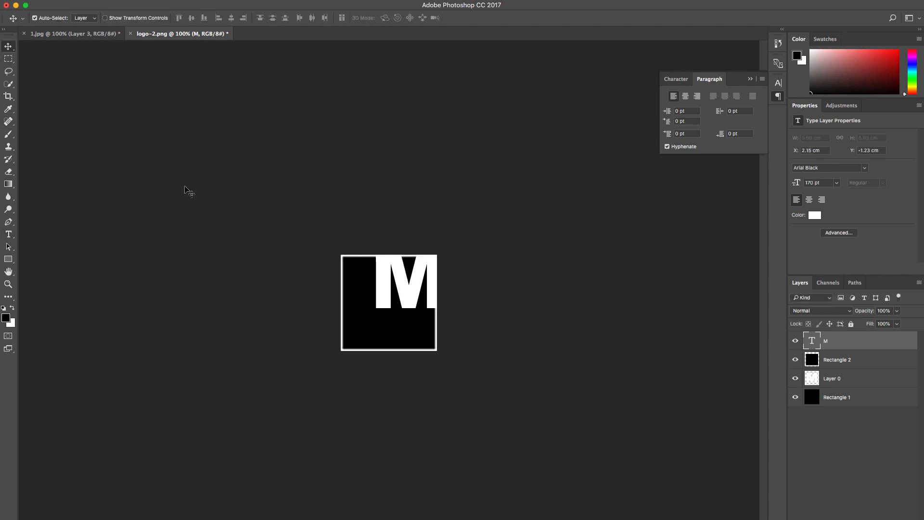
{"action": "left_click_drag", "start_coordinate": [415, 294], "coordinate": [393, 319]}
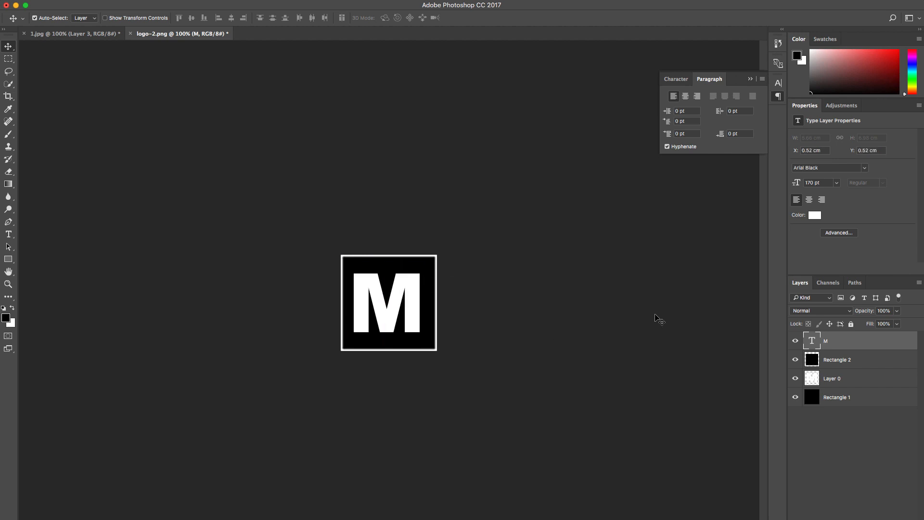
{"action": "key", "text": "Right"}
{"action": "key", "text": "Right"}
{"action": "key", "text": "Right"}
{"action": "key", "text": "Up"}
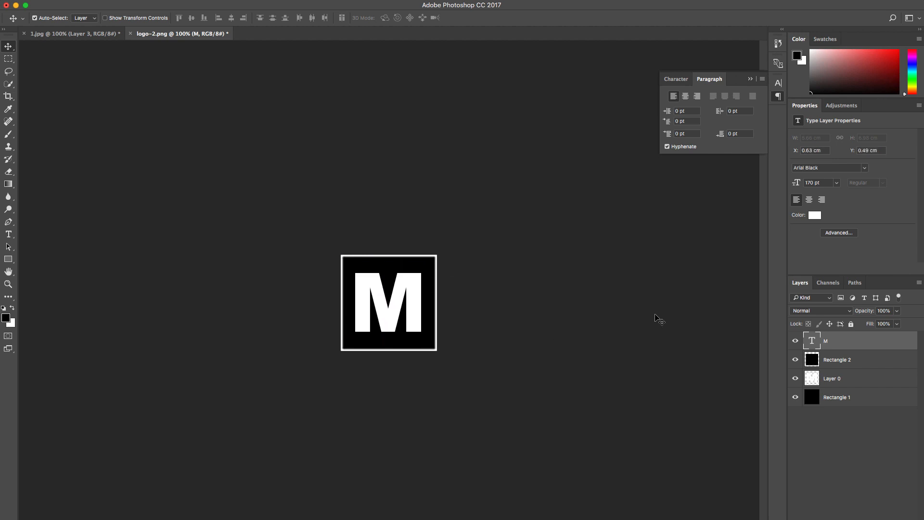
{"action": "key", "text": "Right"}
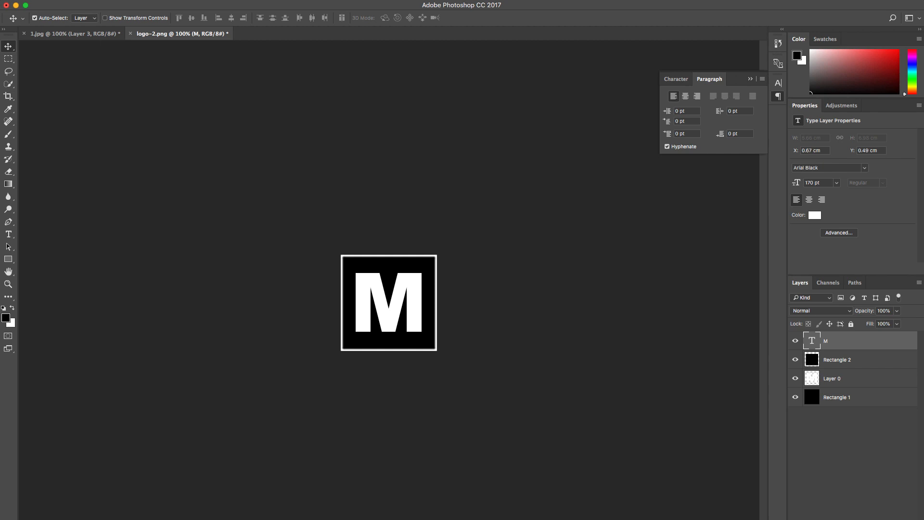
Step: Save the enlarged logo in Downloads as logo-large in PNG format with smallest compression and no interlacing
{"action": "left_click", "coordinate": [89, 1]}
{"action": "left_click", "coordinate": [107, 49]}
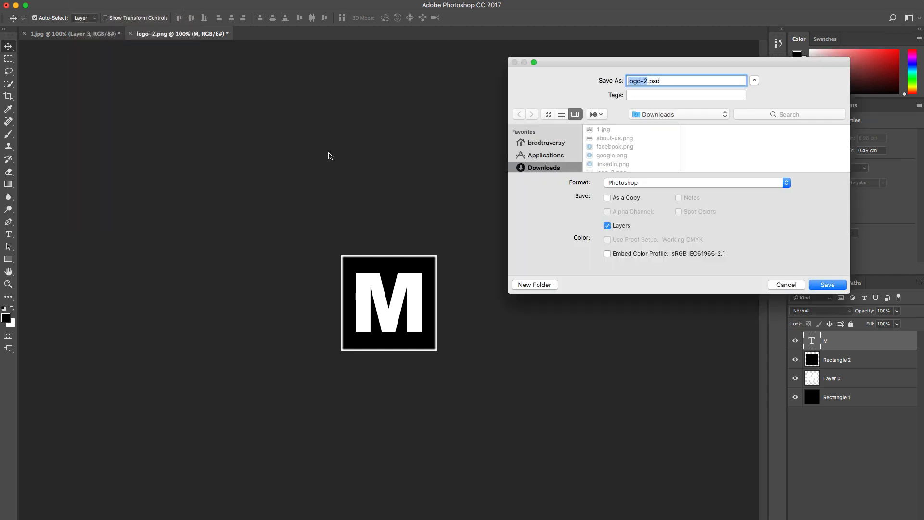
{"action": "type", "text": "logo-large"}
{"action": "left_click", "coordinate": [788, 183]}
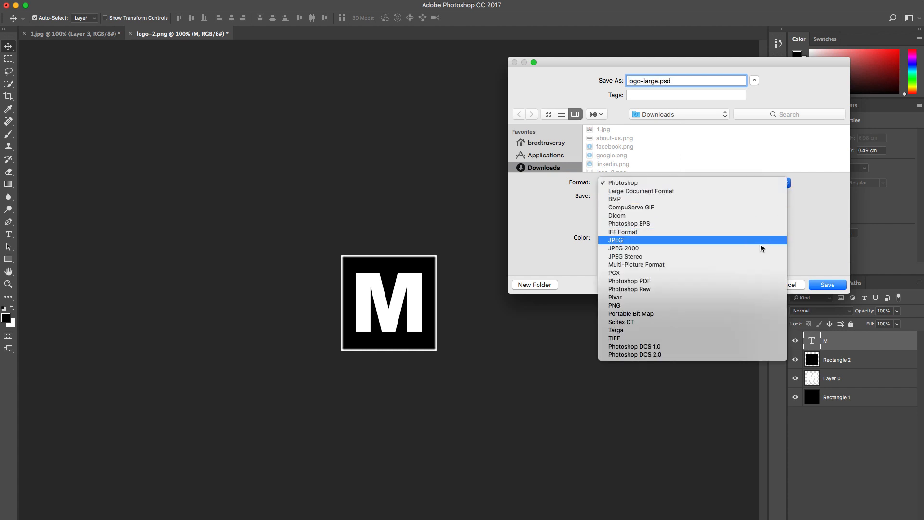
{"action": "left_click", "coordinate": [722, 305]}
{"action": "left_click", "coordinate": [824, 286]}
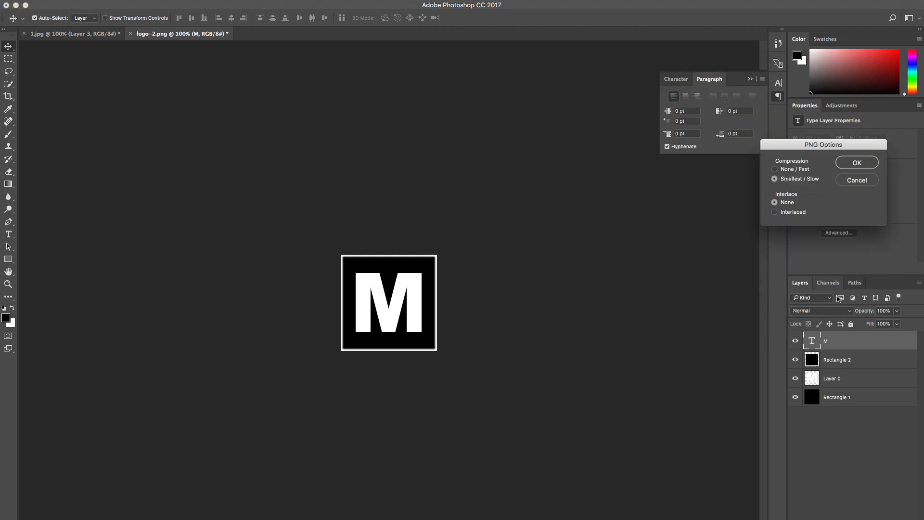
{"action": "left_click", "coordinate": [855, 161]}
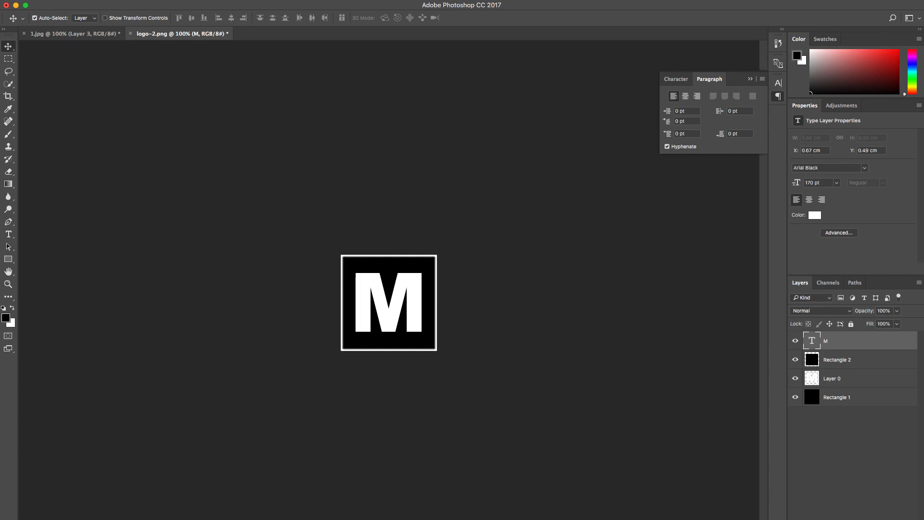
Step: Switch to the browser, upload logo-large.png from Downloads and set it as the post's featured image
{"action": "key", "text": "super+Tab"}
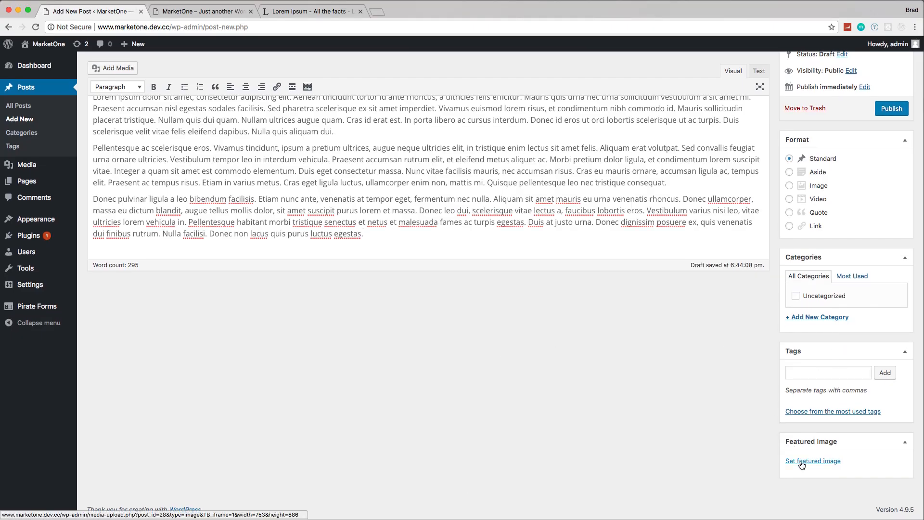
{"action": "left_click", "coordinate": [801, 461]}
{"action": "left_click", "coordinate": [40, 87]}
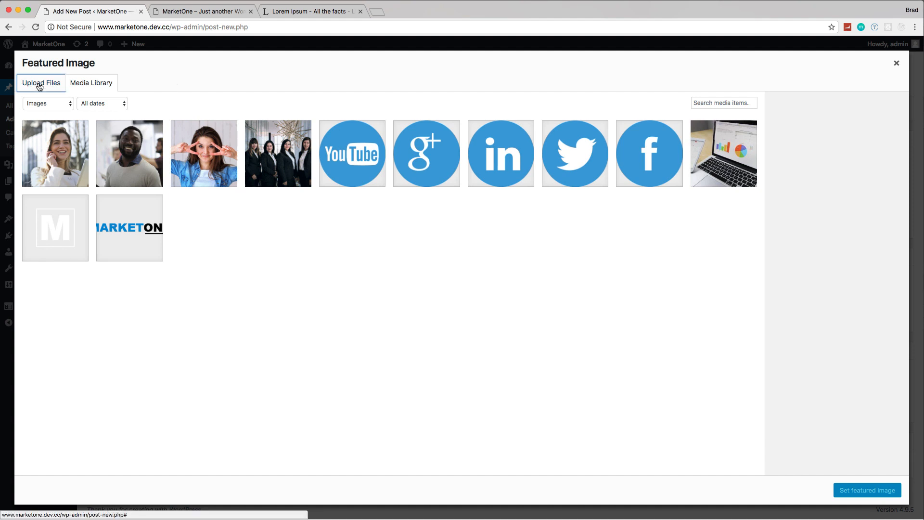
{"action": "left_click", "coordinate": [460, 253]}
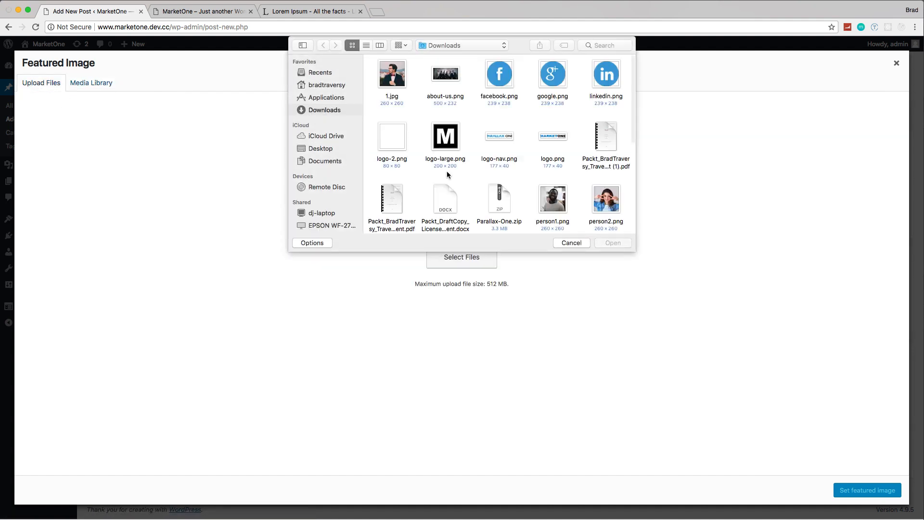
{"action": "double_click", "coordinate": [440, 134]}
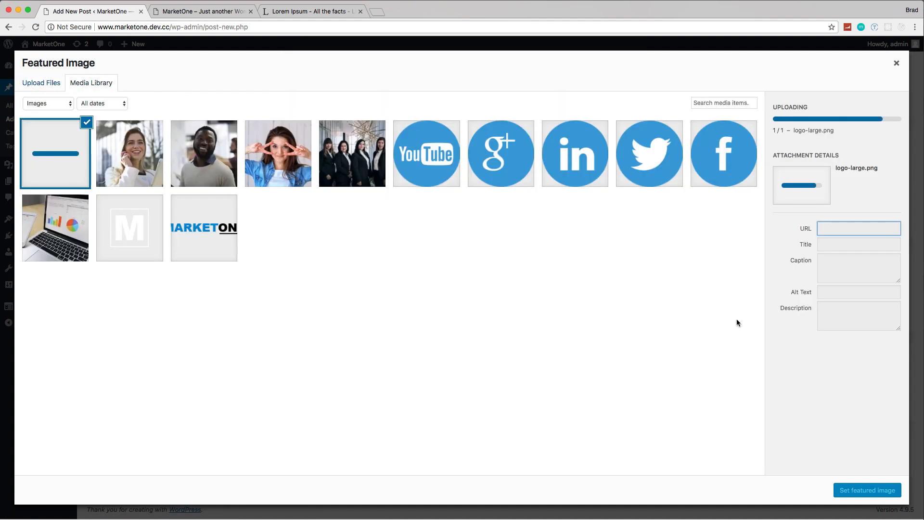
{"action": "left_click", "coordinate": [876, 499]}
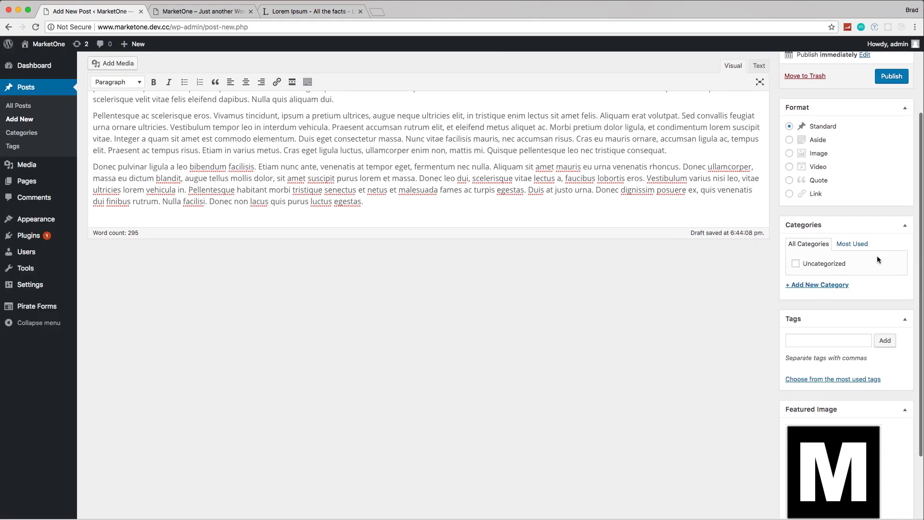
Step: Create the category News for the post and add the tags marketone and press release
{"action": "left_click", "coordinate": [824, 286]}
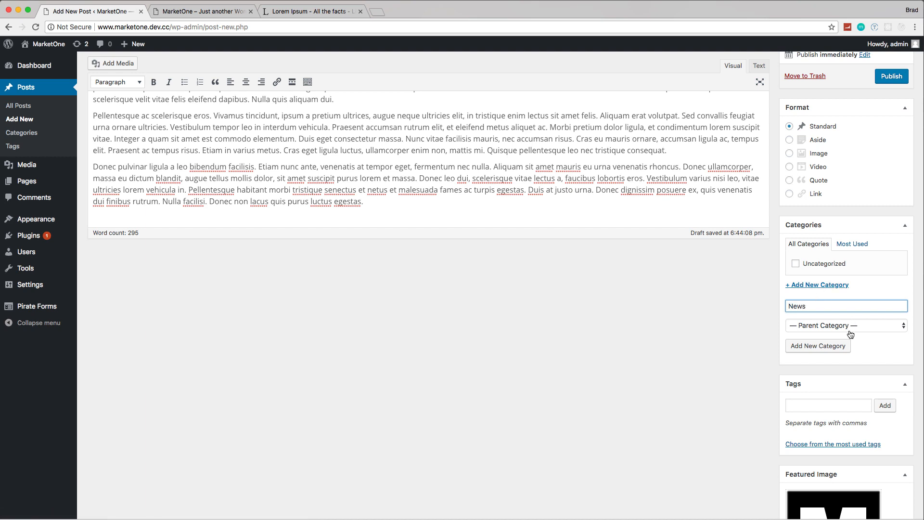
{"action": "left_click", "coordinate": [832, 346]}
{"action": "scroll", "coordinate": [789, 356], "scroll_direction": "down", "scroll_amount": 1}
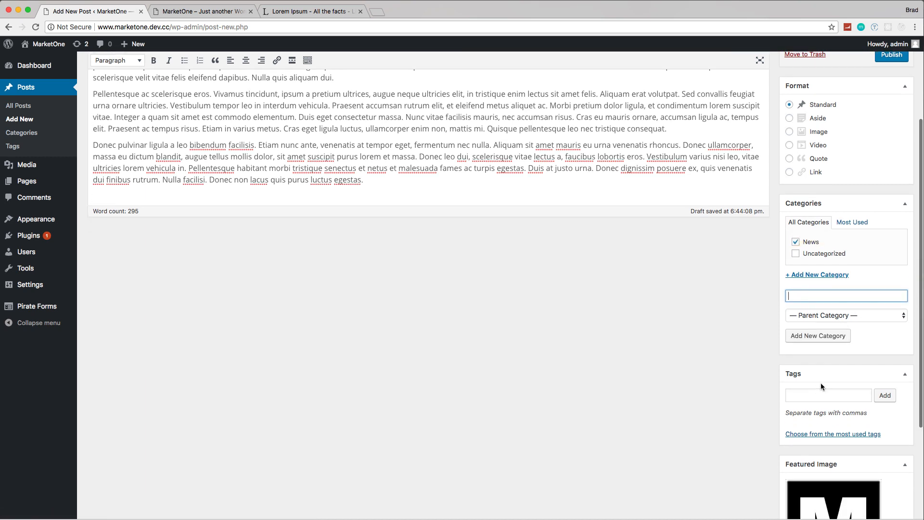
{"action": "left_click", "coordinate": [818, 394]}
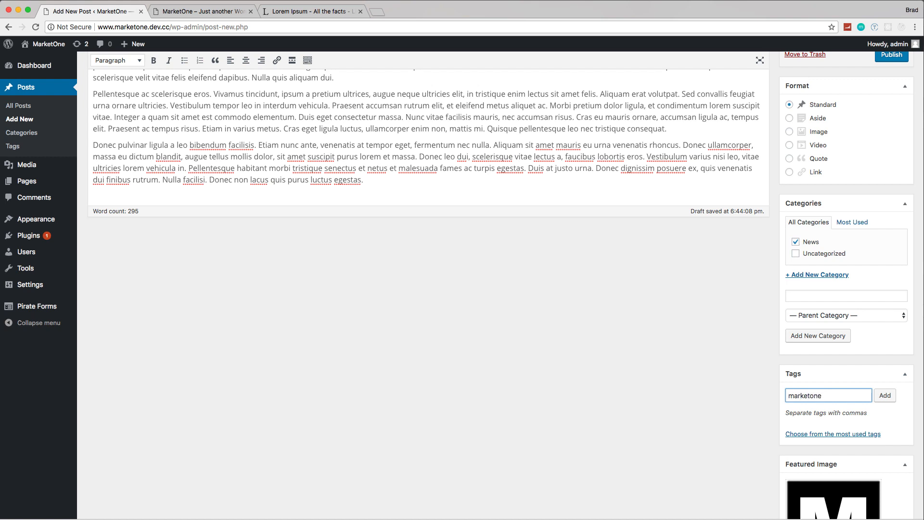
{"action": "left_click", "coordinate": [885, 396]}
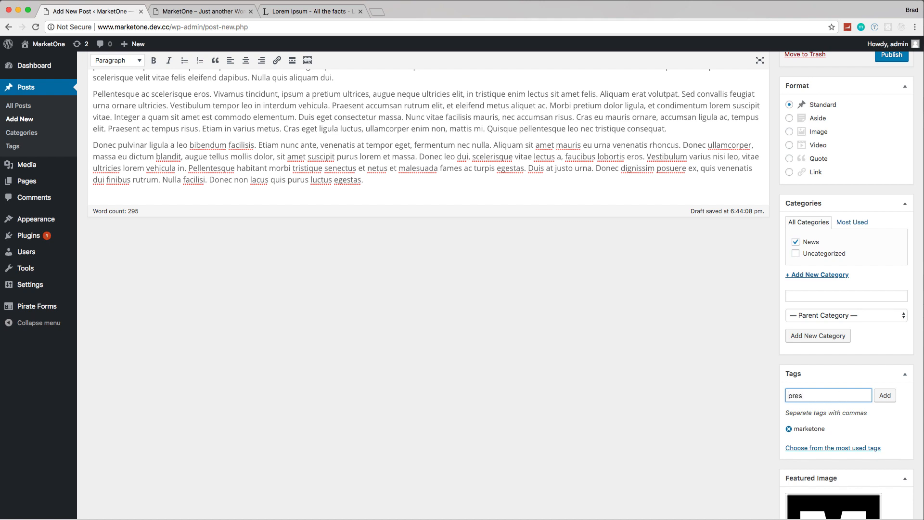
{"action": "type", "text": "press release"}
{"action": "left_click", "coordinate": [885, 396]}
Step: Publish the MarketOne Website is Live!!! post
{"action": "scroll", "coordinate": [793, 300], "scroll_direction": "up", "scroll_amount": 5}
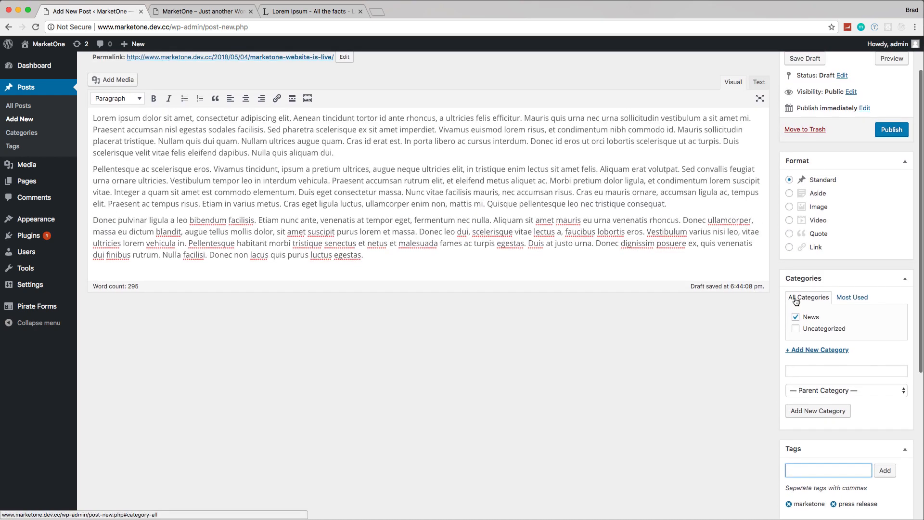
{"action": "scroll", "coordinate": [794, 299], "scroll_direction": "down", "scroll_amount": 4}
{"action": "scroll", "coordinate": [818, 265], "scroll_direction": "up", "scroll_amount": 5}
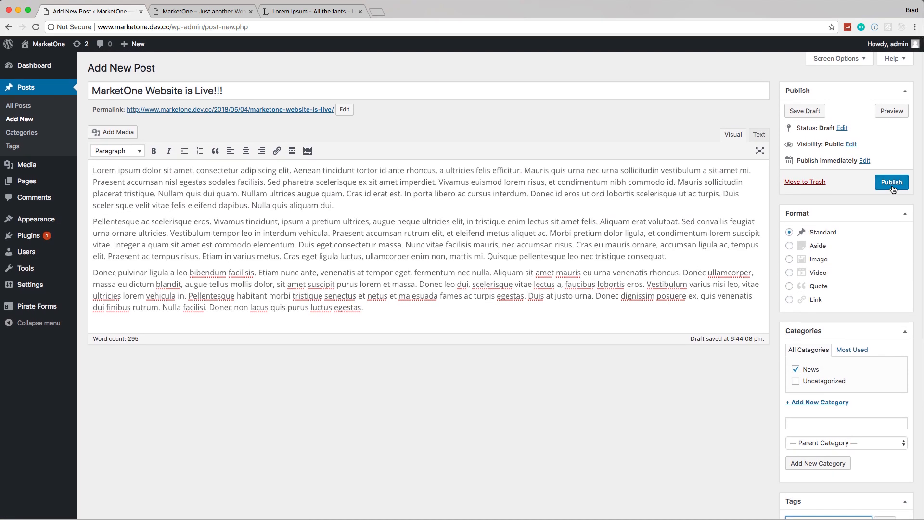
{"action": "left_click", "coordinate": [896, 187]}
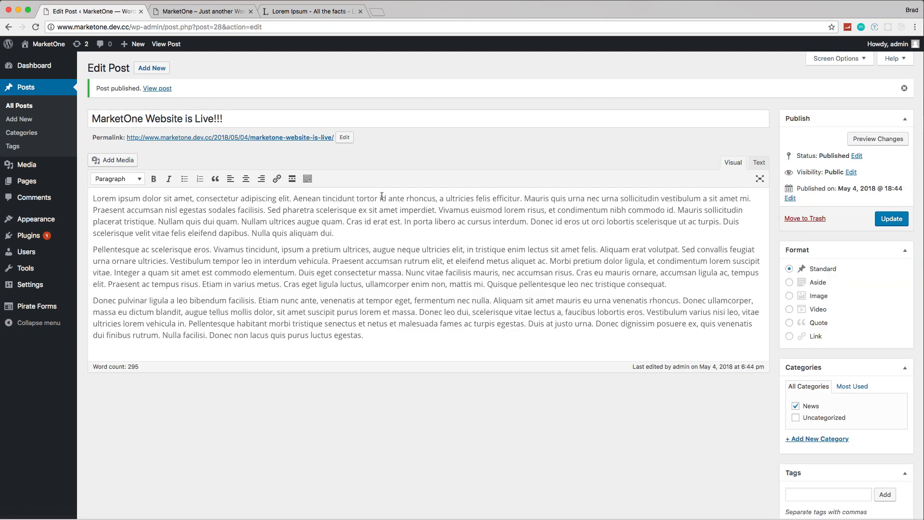
Step: Open the list of all posts and move the Hello world! post to the trash
{"action": "left_click", "coordinate": [21, 91]}
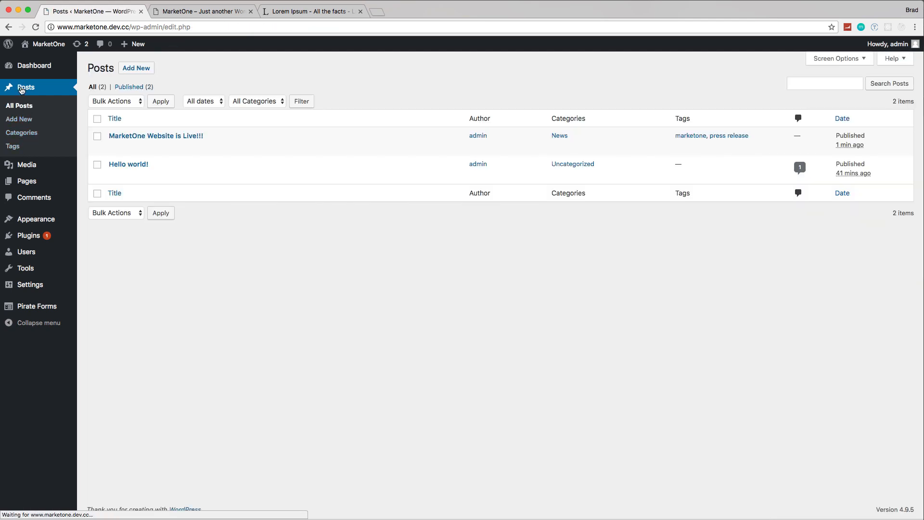
{"action": "left_click", "coordinate": [97, 164]}
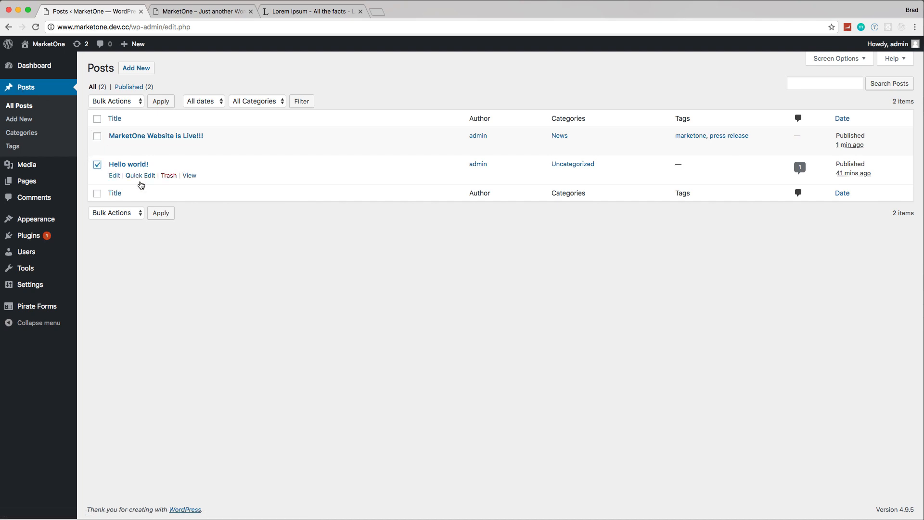
{"action": "left_click", "coordinate": [169, 175]}
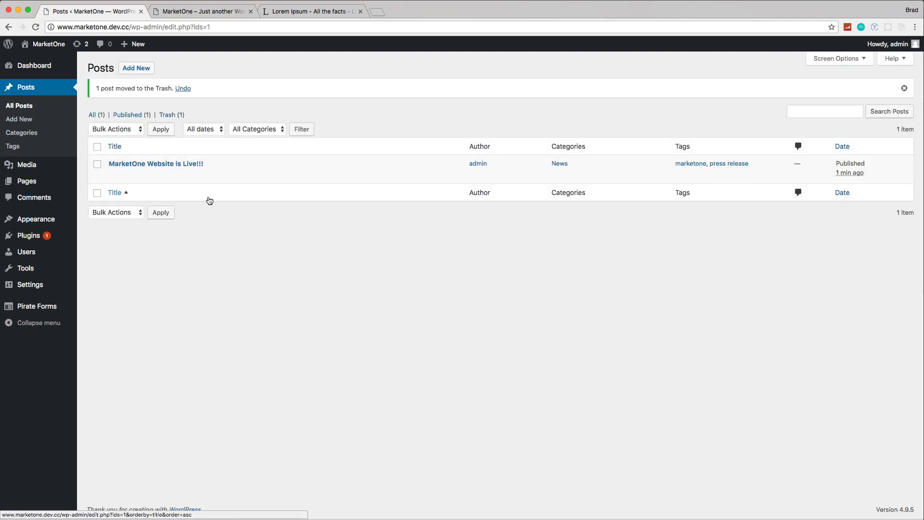
Step: Reload the live site, check the Latest news section and read through the full MarketOne Website is Live!!! post
{"action": "left_click", "coordinate": [178, 12]}
{"action": "left_click", "coordinate": [36, 27]}
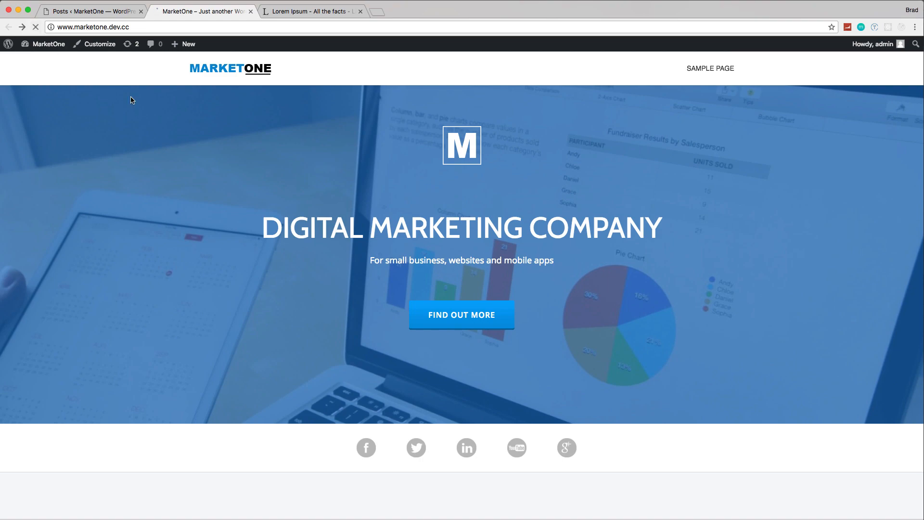
{"action": "scroll", "coordinate": [200, 140], "scroll_direction": "down", "scroll_amount": 20}
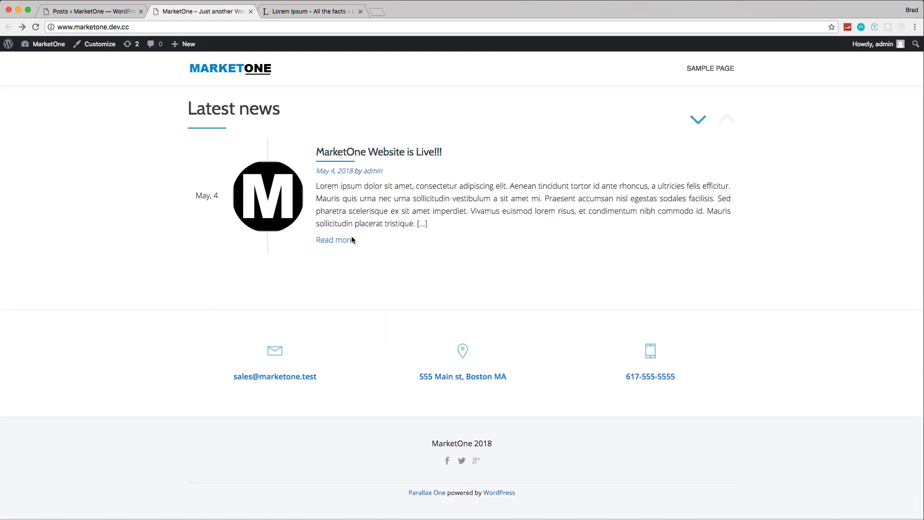
{"action": "scroll", "coordinate": [429, 222], "scroll_direction": "up", "scroll_amount": 3}
{"action": "left_click", "coordinate": [418, 222]}
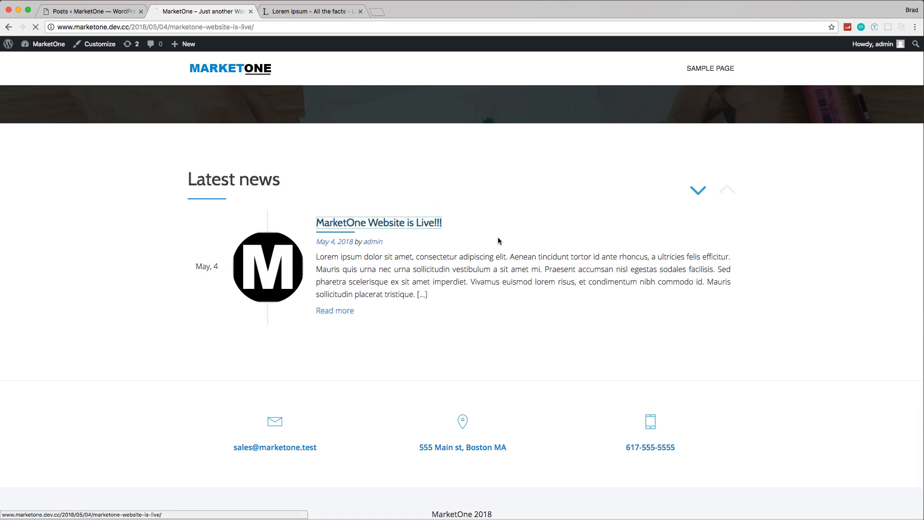
{"action": "scroll", "coordinate": [554, 247], "scroll_direction": "down", "scroll_amount": 6}
{"action": "scroll", "coordinate": [554, 247], "scroll_direction": "up", "scroll_amount": 6}
{"action": "scroll", "coordinate": [555, 247], "scroll_direction": "down", "scroll_amount": 7}
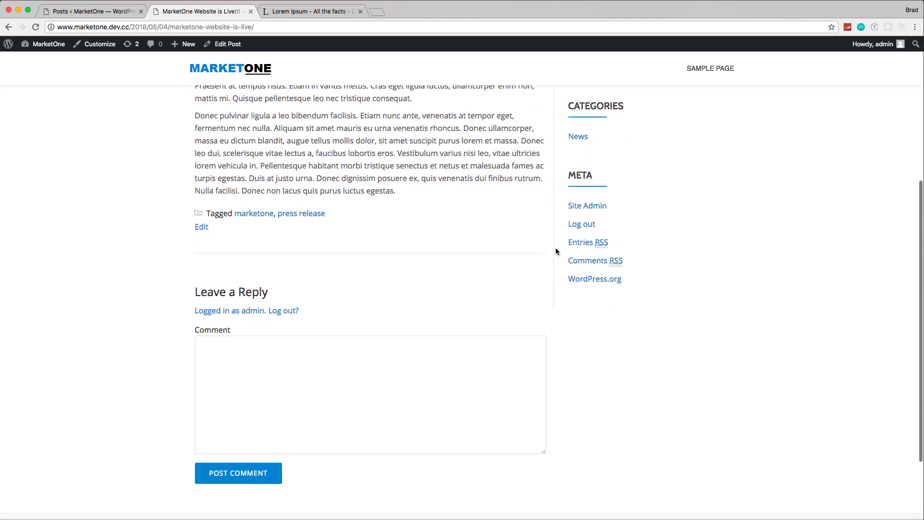
{"action": "scroll", "coordinate": [271, 221], "scroll_direction": "up", "scroll_amount": 4}
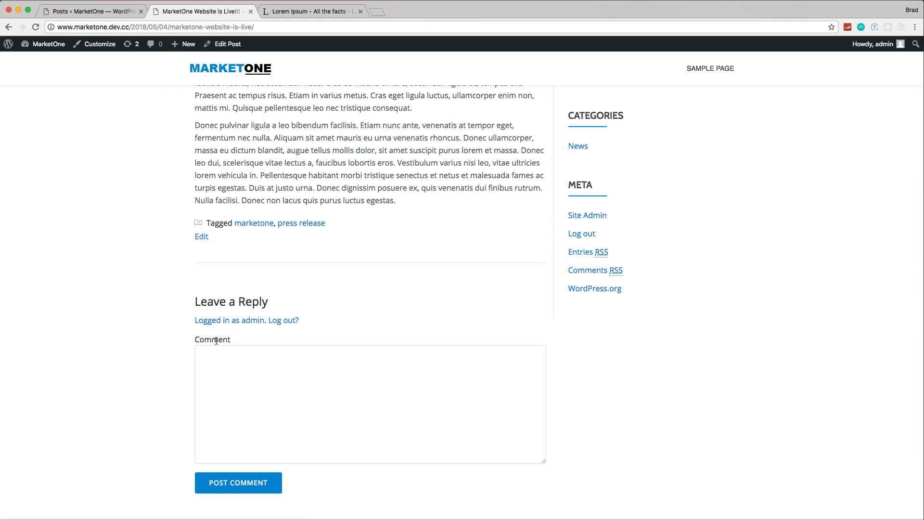
{"action": "scroll", "coordinate": [202, 327], "scroll_direction": "up", "scroll_amount": 10}
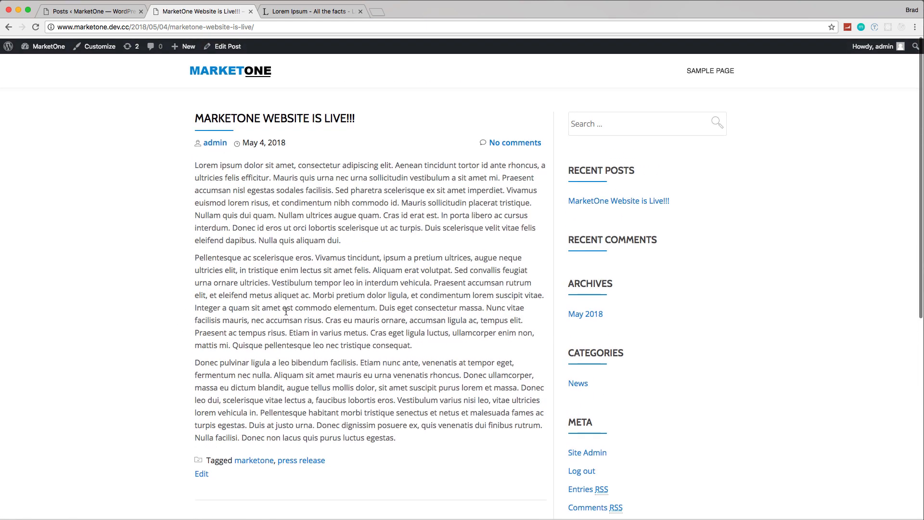
Step: Post the comment "Great post!" under the article and return to the site's home page
{"action": "scroll", "coordinate": [399, 273], "scroll_direction": "down", "scroll_amount": 5}
{"action": "scroll", "coordinate": [399, 273], "scroll_direction": "down", "scroll_amount": 6}
{"action": "left_click", "coordinate": [363, 294]}
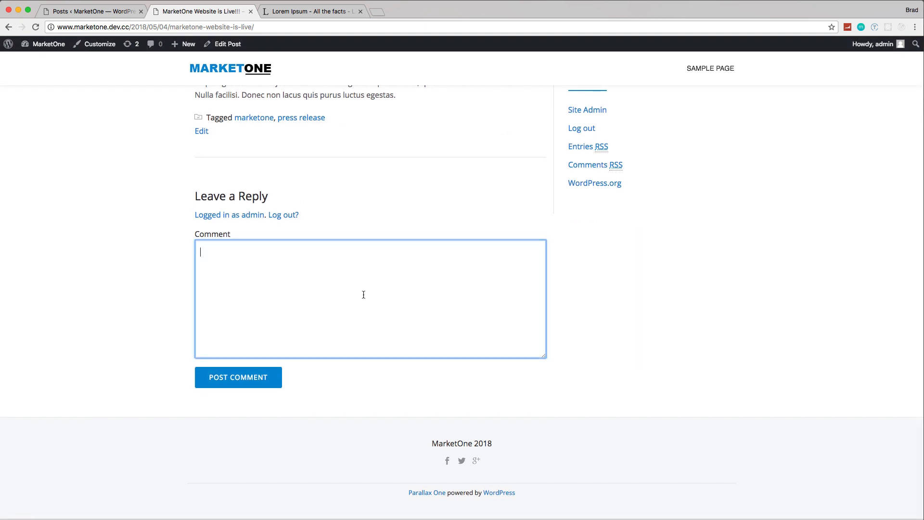
{"action": "type", "text": "Great post!"}
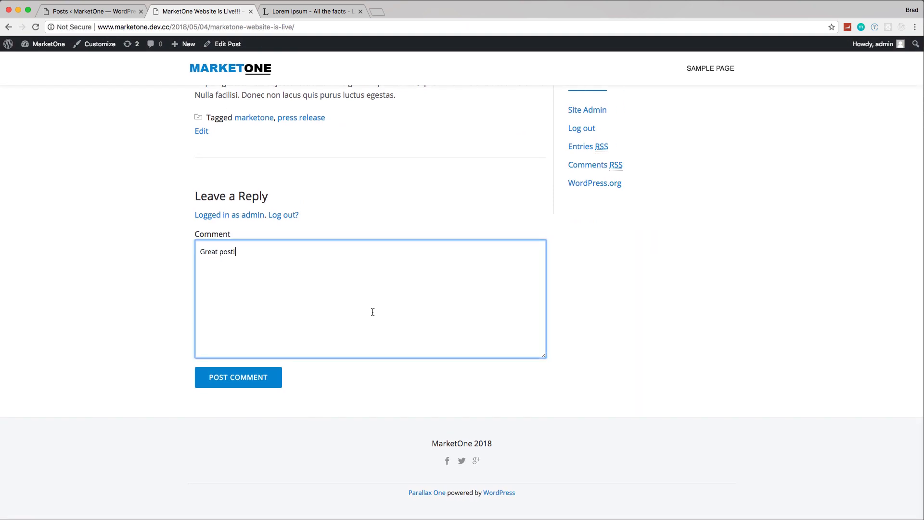
{"action": "left_click", "coordinate": [243, 378]}
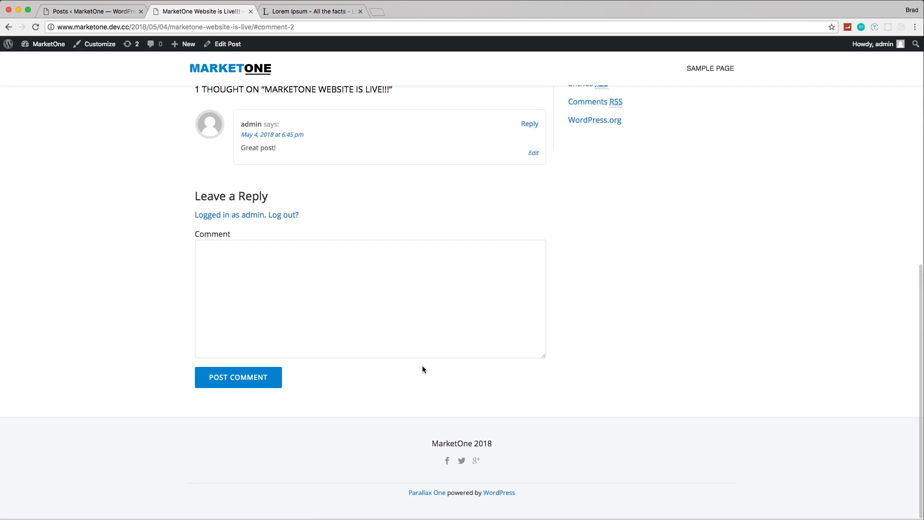
{"action": "scroll", "coordinate": [423, 369], "scroll_direction": "up", "scroll_amount": 10}
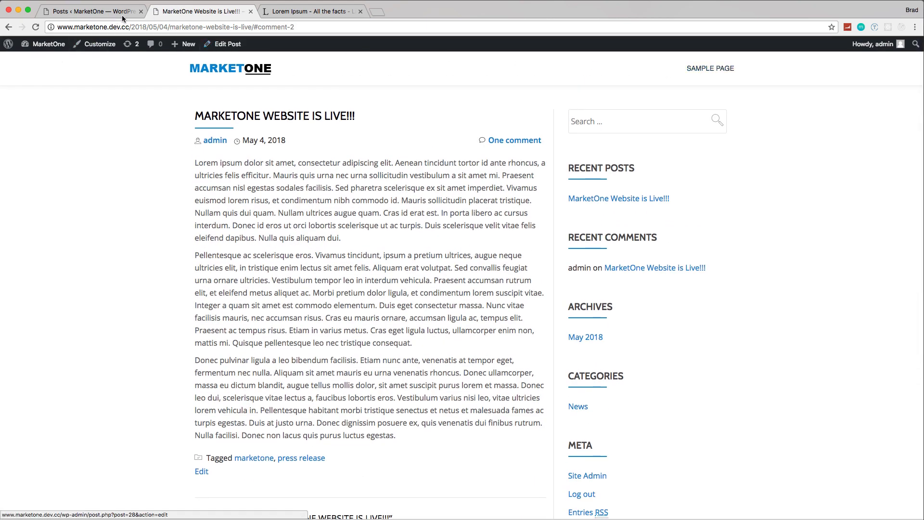
{"action": "left_click", "coordinate": [247, 70]}
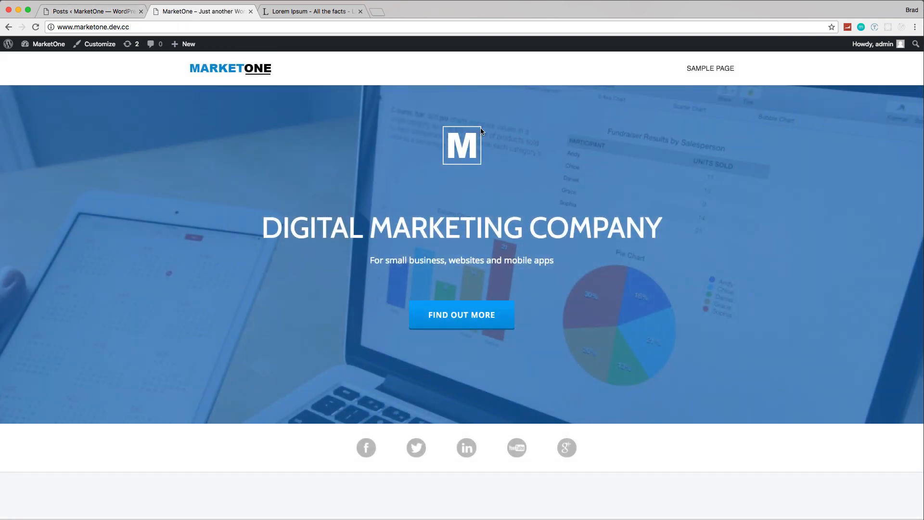
Step: Return to the WordPress admin, list the site's pages and move Sample Page to the trash
{"action": "left_click", "coordinate": [96, 12]}
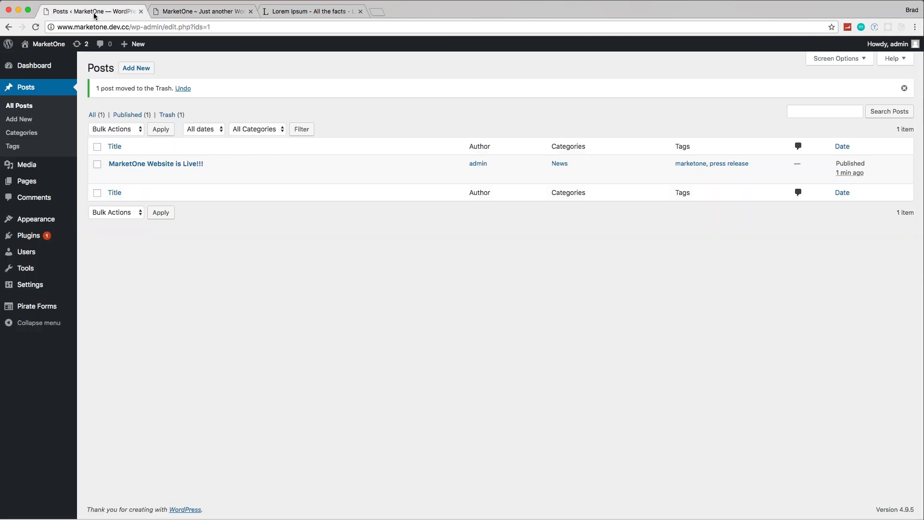
{"action": "left_click", "coordinate": [31, 182]}
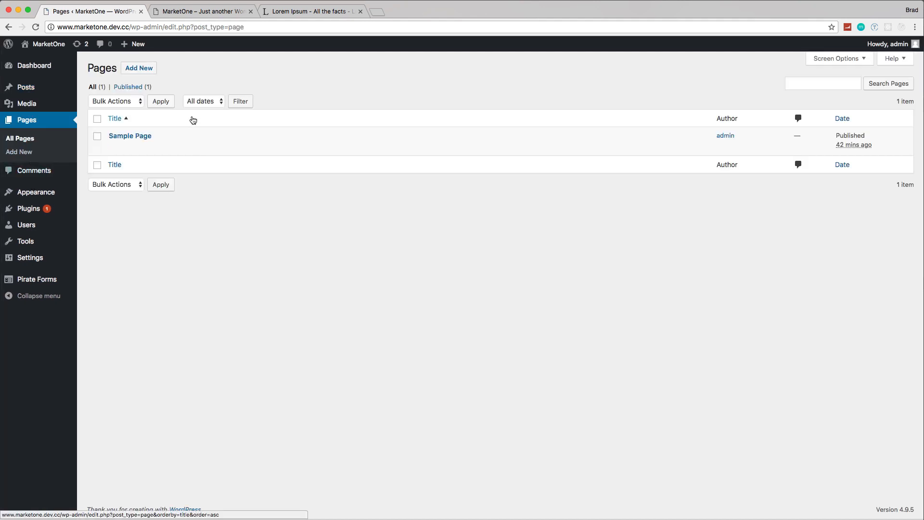
{"action": "mouse_move", "coordinate": [99, 144]}
{"action": "left_click", "coordinate": [169, 147]}
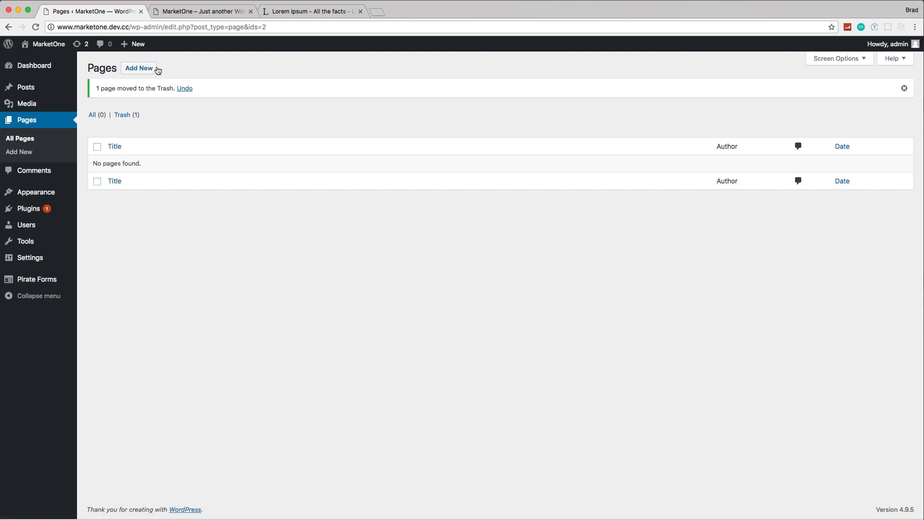
Step: Create a new page with the title About Us
{"action": "left_click", "coordinate": [158, 70]}
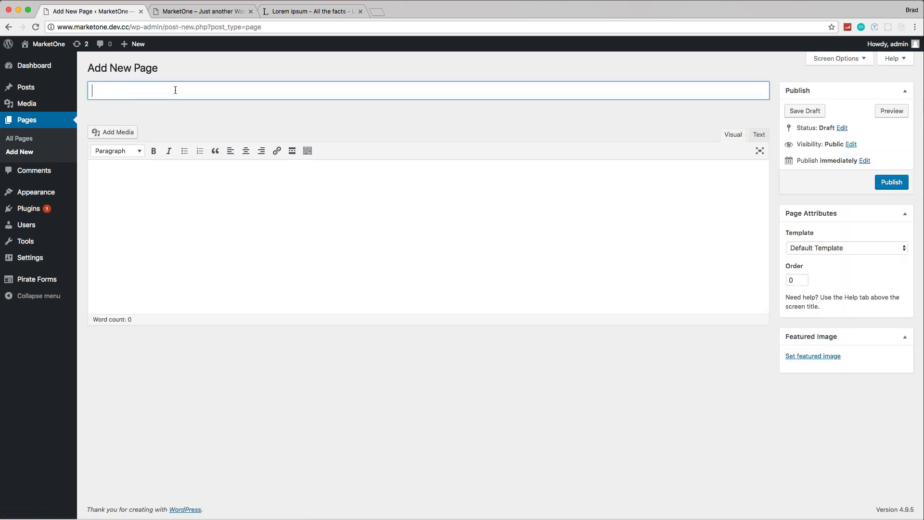
{"action": "type", "text": "About Us"}
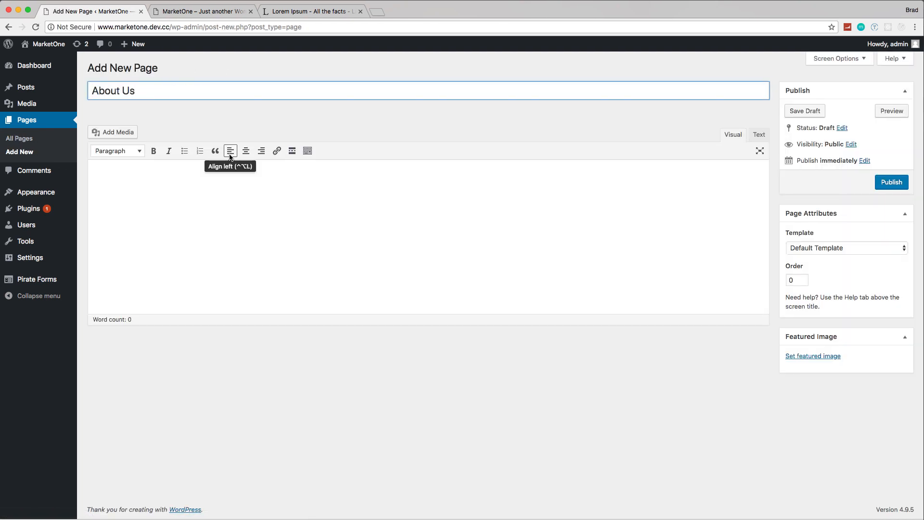
{"action": "left_click", "coordinate": [262, 213]}
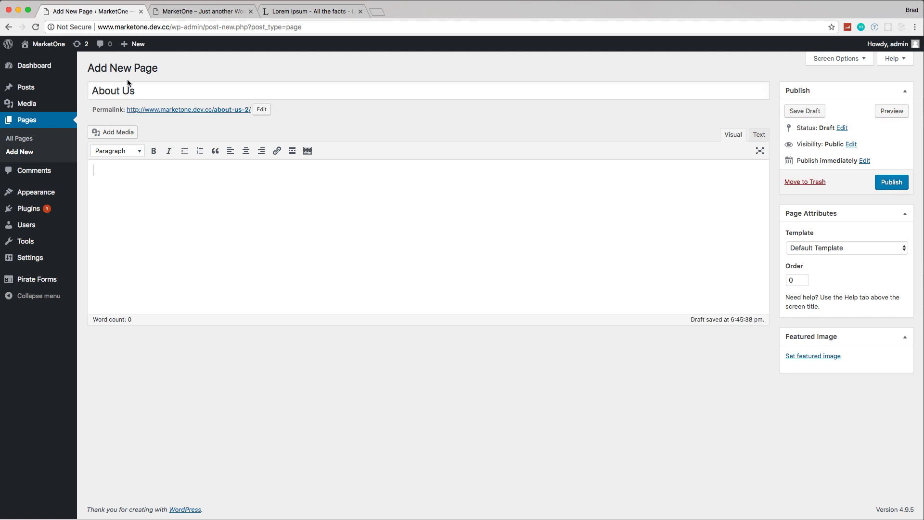
{"action": "left_click", "coordinate": [148, 94]}
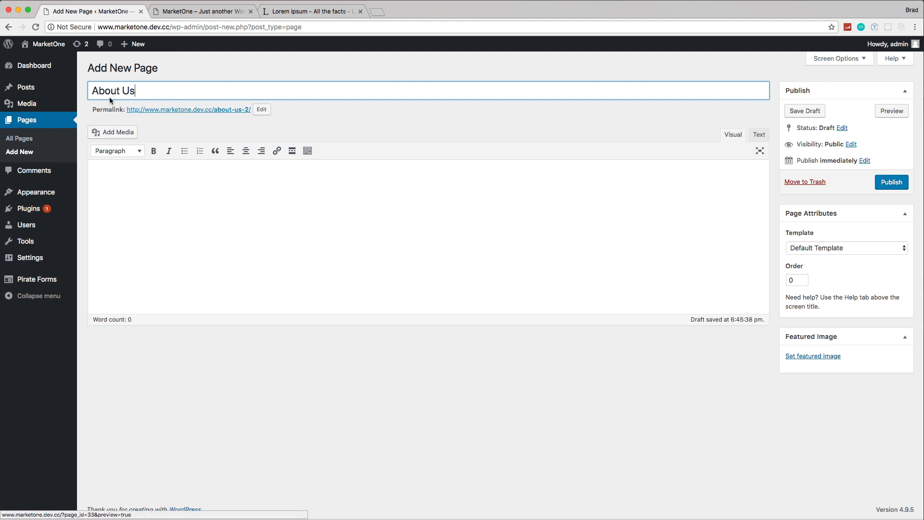
{"action": "mouse_move", "coordinate": [68, 261]}
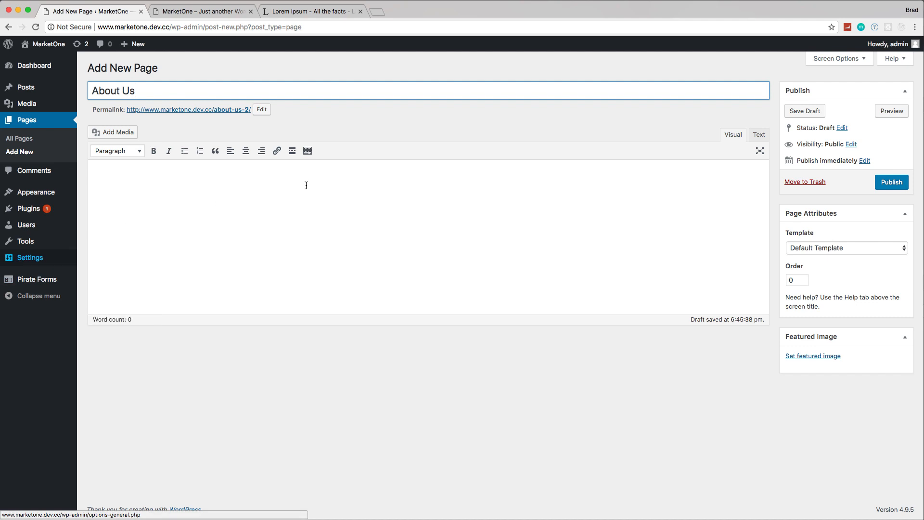
Step: Paste the three Lorem Ipsum paragraphs into the About Us page body, keep the Default Template and publish the page
{"action": "left_click", "coordinate": [284, 202]}
{"action": "left_click", "coordinate": [292, 11]}
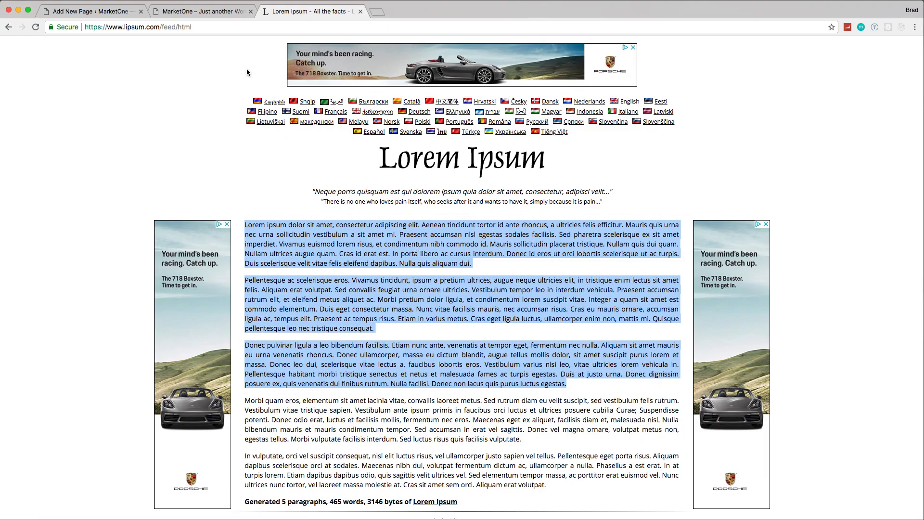
{"action": "left_click", "coordinate": [119, 13]}
{"action": "type", "text": "Lorem ipsum dolor sit amet, consectetur adipiscing elit. Aenean tincidunt tortor id ante rhoncus, a ultricies felis efficitur. Mauris quis urna nec urna sollicitudin vestibulum a sit amet mi. Praesent accumsan nisl egestas sodales facilisis. Sed pharetra scelerisque ex sit amet imperdiet. Vivamus euismod lorem risus, et condimentum nibh commodo id. Mauris sollicitudin placerat tristique. Nullam quis dui quam. Nullam ultrices augue quam. Cras id erat est. In porta libero ac cursus interdum. Donec id eros ut orci lobortis scelerisque ut ac turpis. Duis scelerisque velit vitae felis eleifend dapibus. Nulla quis aliquam dui. Pellentesque ac scelerisque eros. Vivamus tincidunt, ipsum a pretium ultrices, augue neque ultricies elit, in tristique enim lectus sit amet felis. Aliquam erat volutpat. Sed convallis feugiat urna ornare ultricies. Vestibulum tempor leo in interdum vehicula. Praesent accumsan rutrum elit, et eleifend metus aliquet ac. Morbi pretium dolor ligula, et condimentum lorem suscipit vitae. Integer a quam sit amet est commodo elementum. Duis eget consectetur massa. Nunc vitae facilisis mauris, nec accumsan risus. Cras eu mauris ornare, accumsan ligula ac, tempus elit. Praesent ac tempus risus. Etiam in varius metus. Cras eget ligula luctus, ullamcorper enim non, mattis mi. Quisque pellentesque leo nec tristique consequat. Donec pulvinar ligula a leo bibendum facilisis. Etiam nunc ante, venenatis at tempor eget, fermentum nec nulla. Aliquam sit amet mauris eu urna venenatis rhoncus. Donec ullamcorper, massa eu dictum blandit, augue tellus mollis dolor, sit amet suscipit purus lorem et massa. Donec leo dui, scelerisque vitae lectus a, faucibus lobortis eros. Vestibulum varius nisi leo, vitae ultricies lorem vehicula in. Pellentesque habitant morbi tristique senectus et netus et malesuada fames ac turpis egestas. Duis at justo urna. Donec dignissim posuere ex, quis venenatis dui finibus rutrum. Nulla facilisi. Donec non lacus quis purus luctus egestas."}
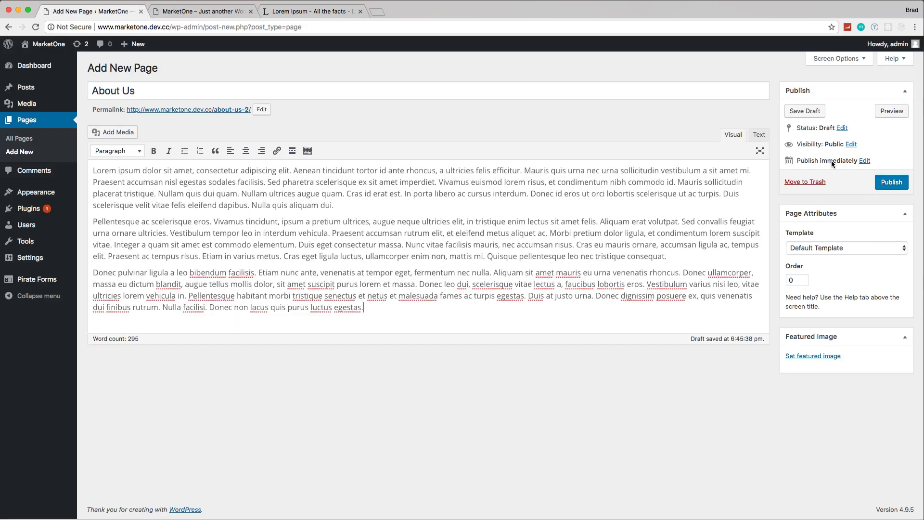
{"action": "left_click", "coordinate": [904, 250]}
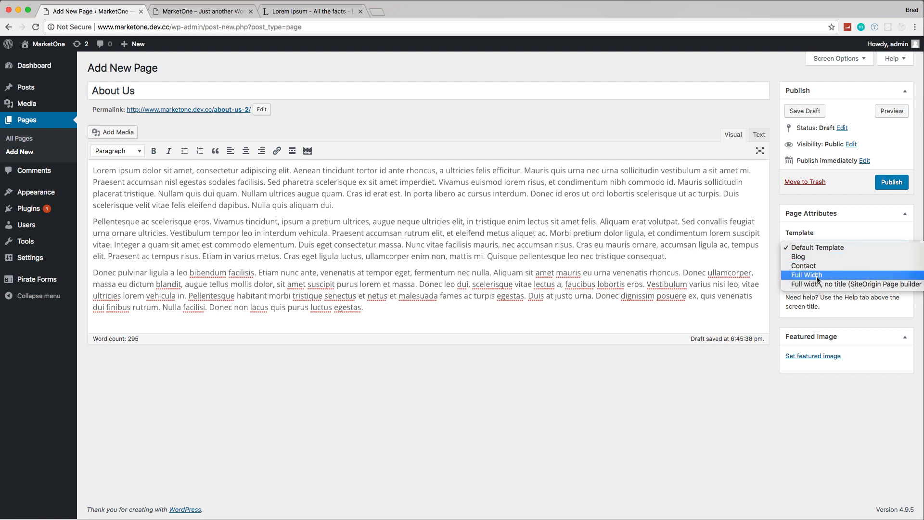
{"action": "left_click", "coordinate": [687, 367]}
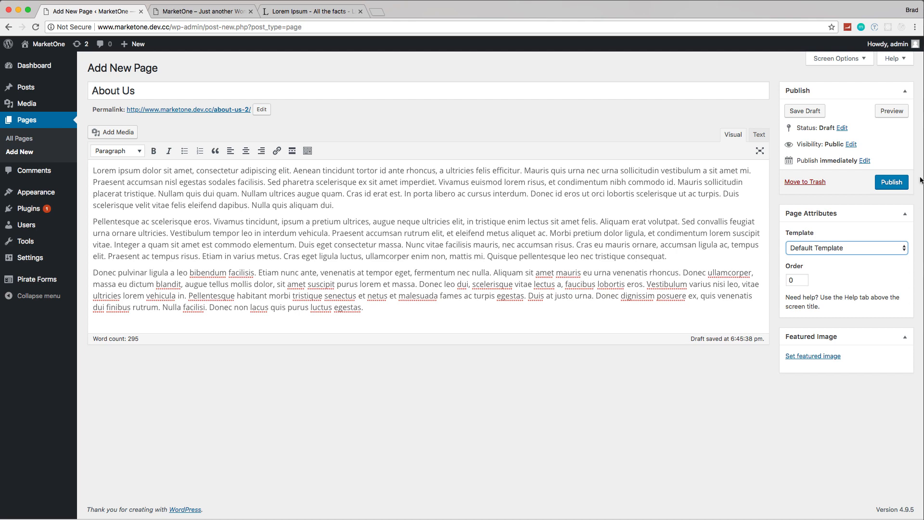
{"action": "left_click", "coordinate": [890, 183]}
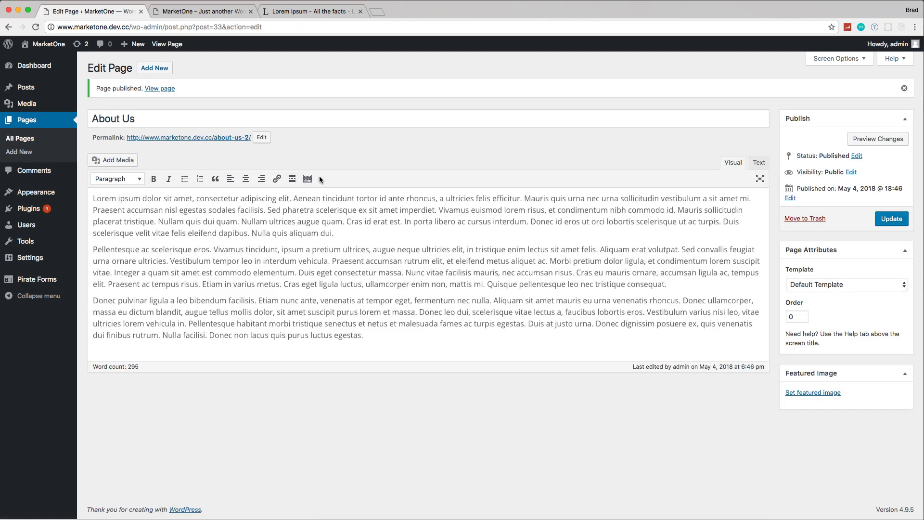
Step: Change the About Us page's permalink slug to about and update the page
{"action": "left_click", "coordinate": [261, 140]}
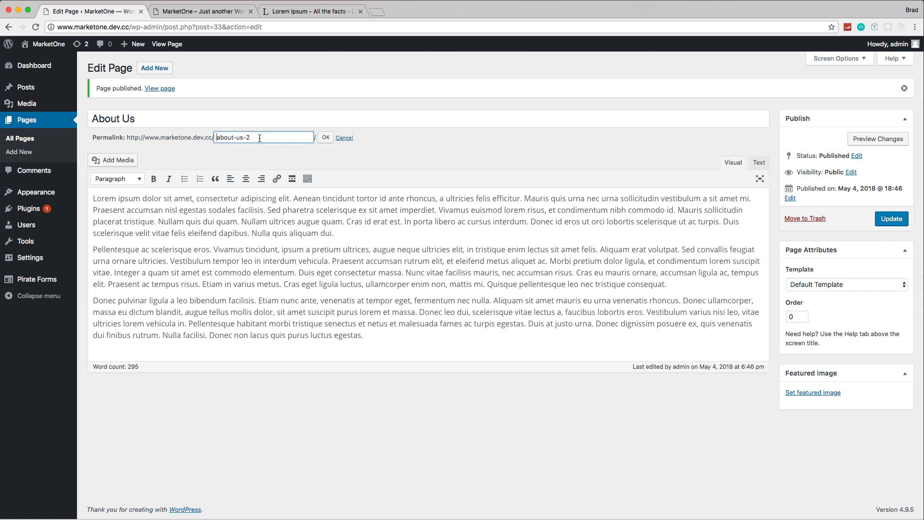
{"action": "key", "text": "BackSpace"}
{"action": "key", "text": "BackSpace"}
{"action": "key", "text": "BackSpace"}
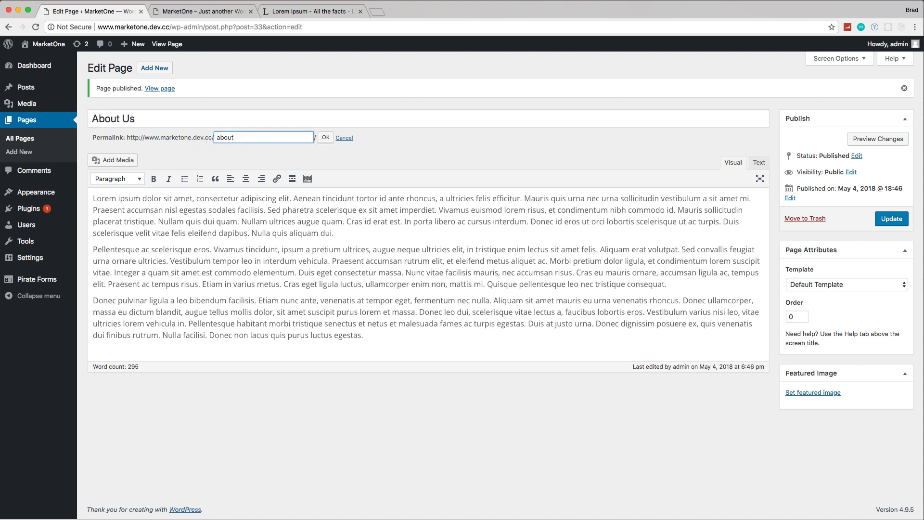
{"action": "left_click", "coordinate": [325, 138]}
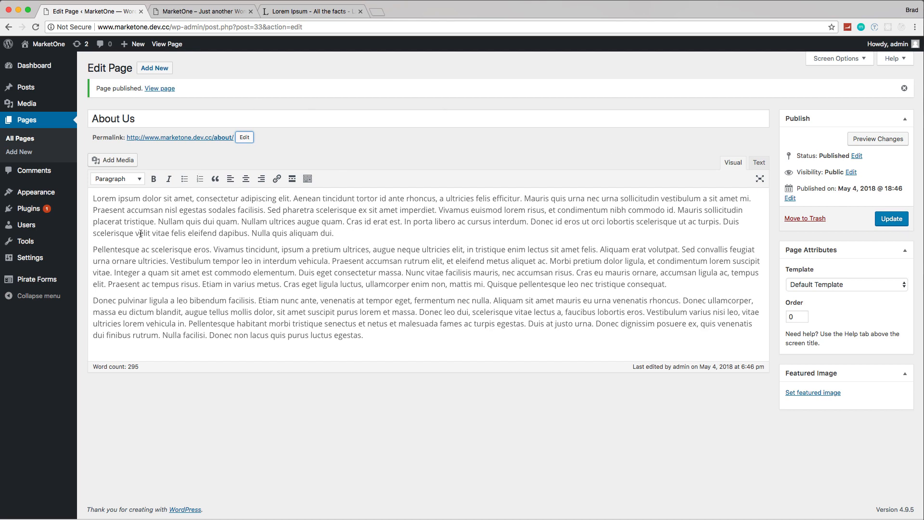
{"action": "left_click", "coordinate": [893, 220]}
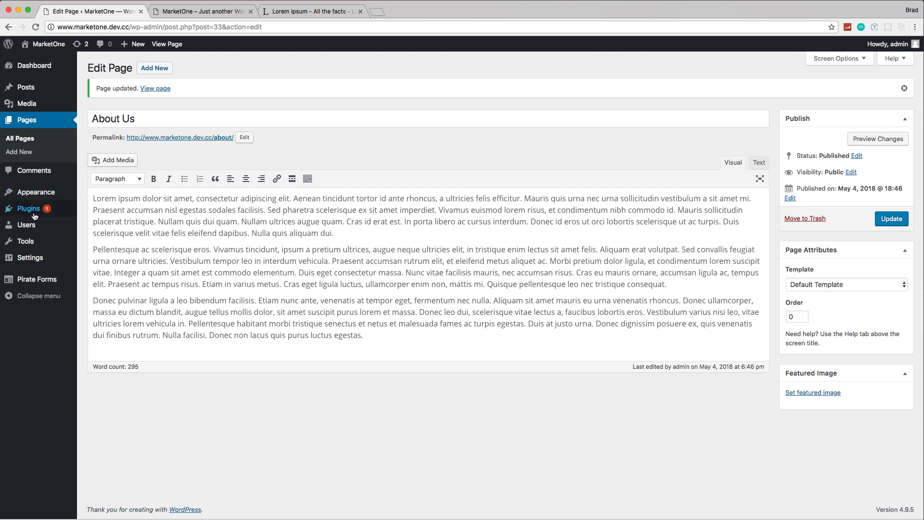
Step: Set the site's permalink structure to Post name and save the changes
{"action": "mouse_move", "coordinate": [33, 257]}
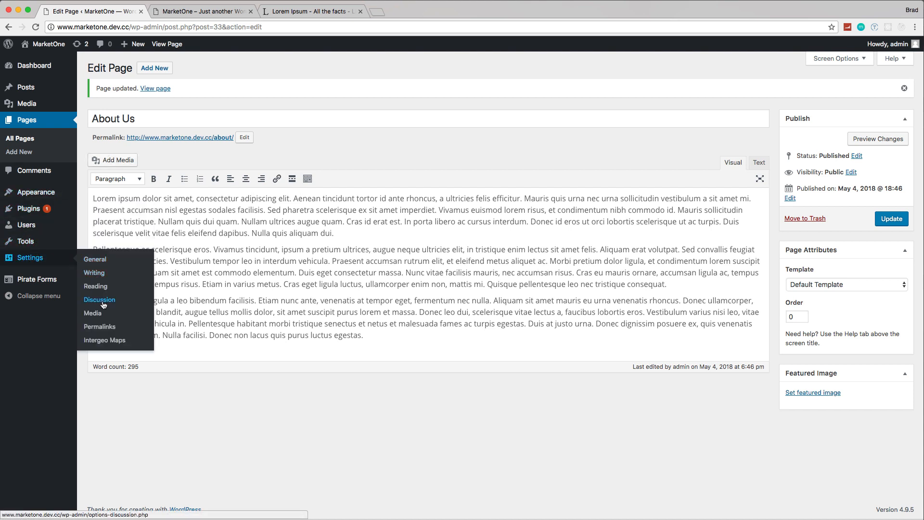
{"action": "left_click", "coordinate": [100, 327]}
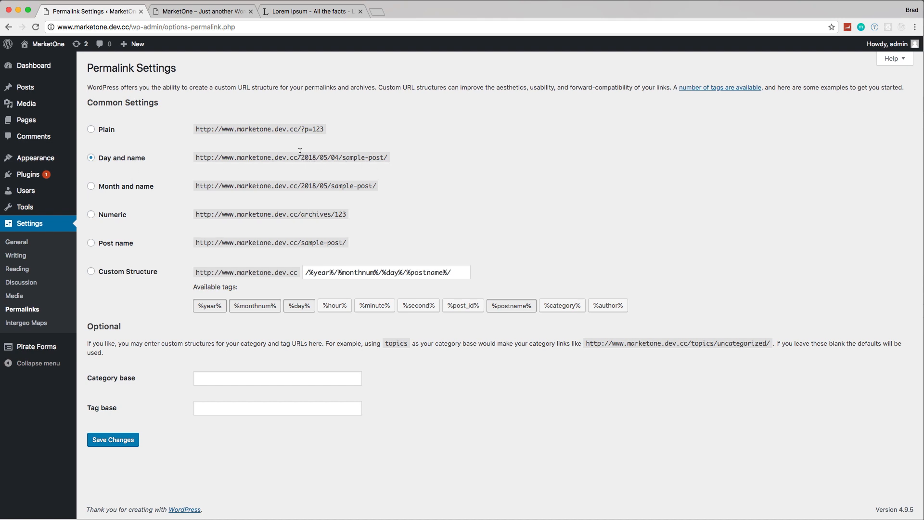
{"action": "left_click", "coordinate": [91, 242]}
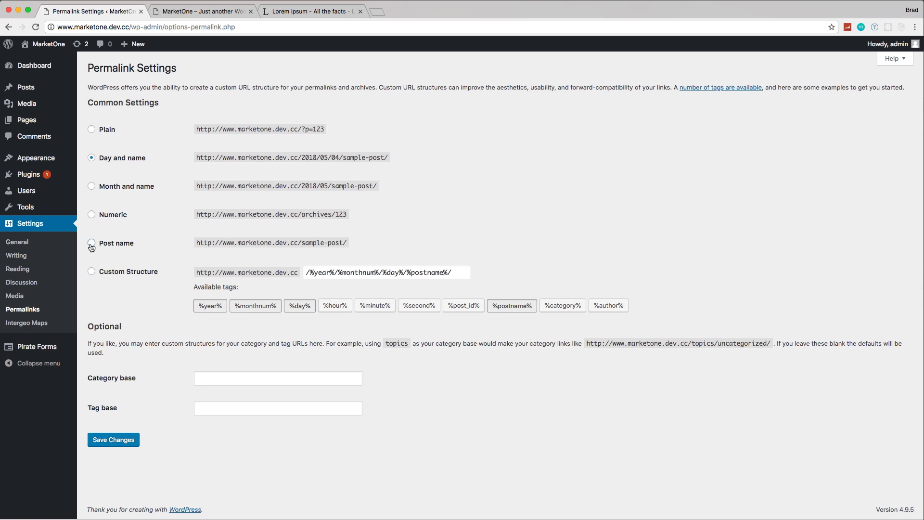
{"action": "left_click", "coordinate": [126, 443]}
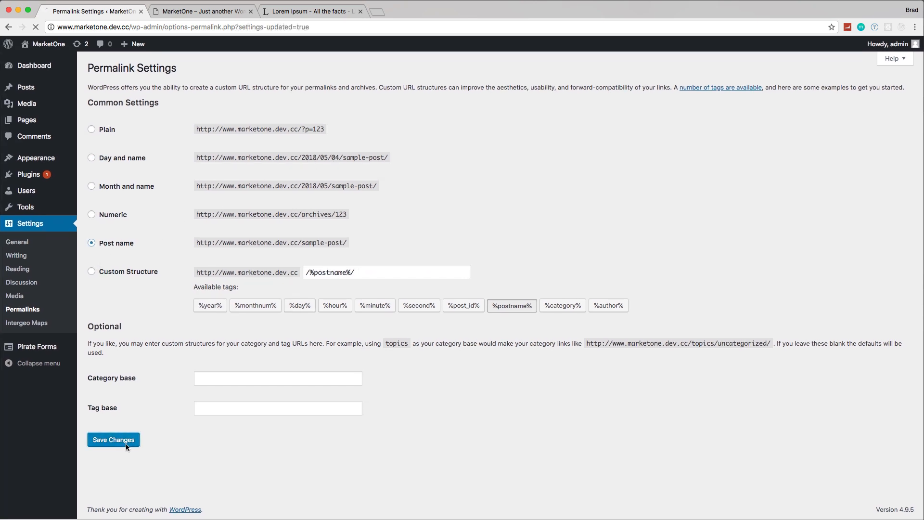
Step: Create a new page titled Services and paste the three Lorem Ipsum paragraphs as its body
{"action": "left_click", "coordinate": [28, 123]}
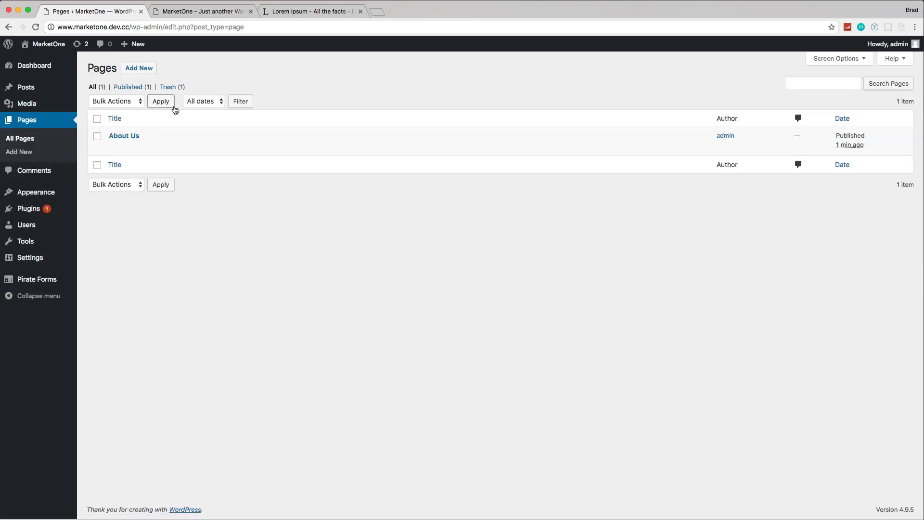
{"action": "left_click", "coordinate": [142, 69]}
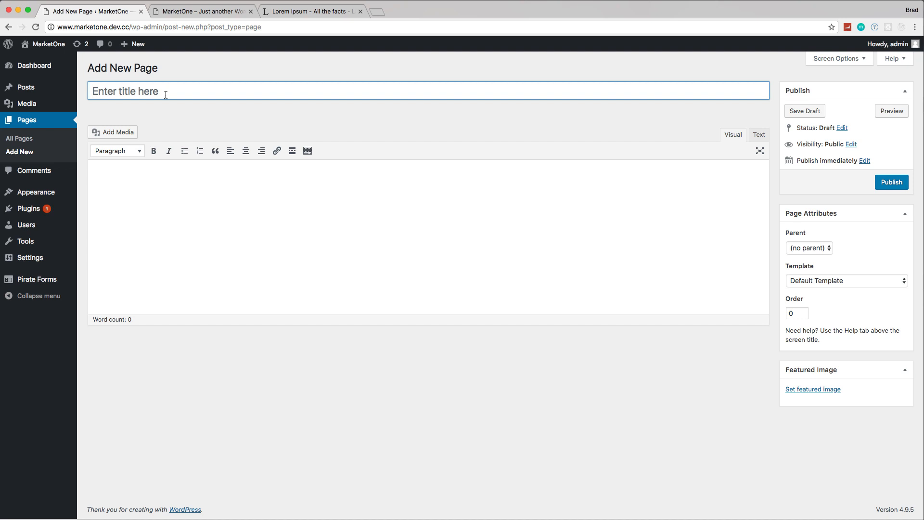
{"action": "type", "text": "Services"}
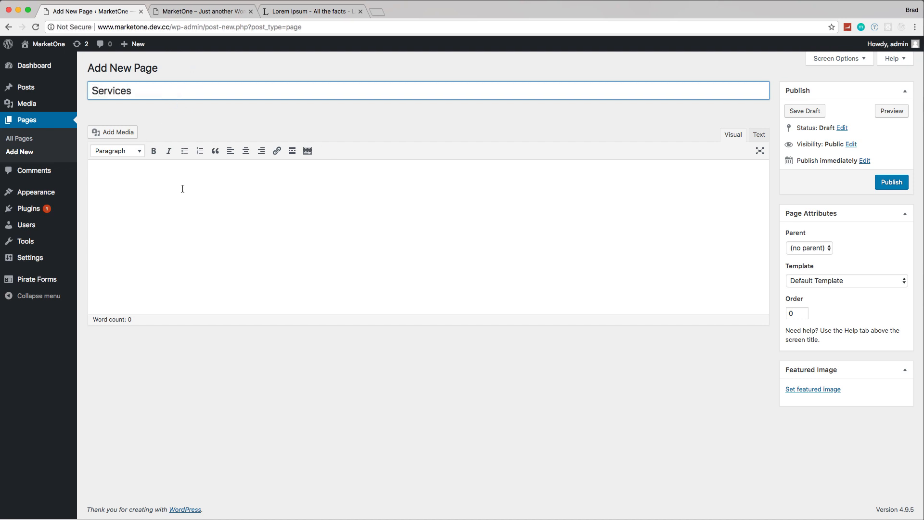
{"action": "left_click", "coordinate": [182, 188]}
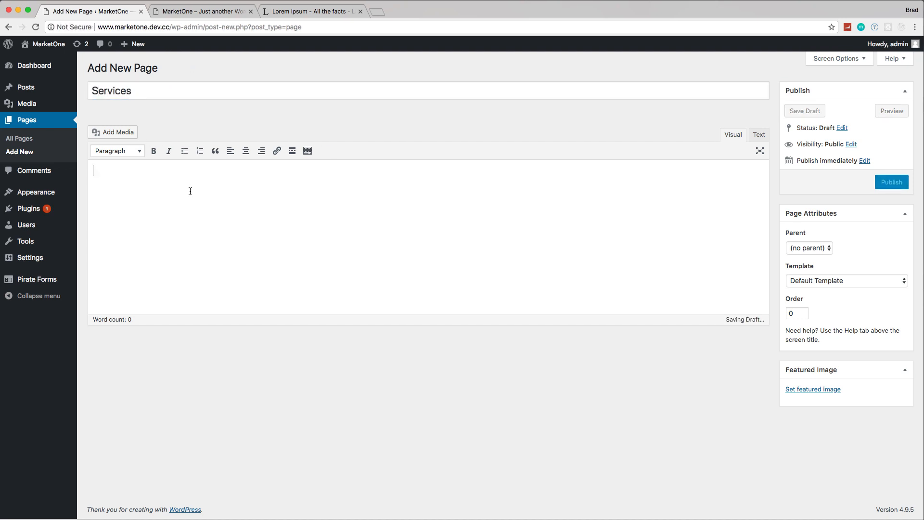
{"action": "type", "text": "Lorem ipsum dolor sit amet, consectetur adipiscing elit. Aenean tincidunt tortor id ante rhoncus, a ultricies felis efficitur. Mauris quis urna nec urna sollicitudin vestibulum a sit amet mi. Praesent accumsan nisl egestas sodales facilisis. Sed pharetra scelerisque ex sit amet imperdiet. Vivamus euismod lorem risus, et condimentum nibh commodo id. Mauris sollicitudin placerat tristique. Nullam quis dui quam. Nullam ultrices augue quam. Cras id erat est. In porta libero ac cursus interdum. Donec id eros ut orci lobortis scelerisque ut ac turpis. Duis scelerisque velit vitae felis eleifend dapibus. Nulla quis aliquam dui. Pellentesque ac scelerisque eros. Vivamus tincidunt, ipsum a pretium ultrices, augue neque ultricies elit, in tristique enim lectus sit amet felis. Aliquam erat volutpat. Sed convallis feugiat urna ornare ultricies. Vestibulum tempor leo in interdum vehicula. Praesent accumsan rutrum elit, et eleifend metus aliquet ac. Morbi pretium dolor ligula, et condimentum lorem suscipit vitae. Integer a quam sit amet est commodo elementum. Duis eget consectetur massa. Nunc vitae facilisis mauris, nec accumsan risus. Cras eu mauris ornare, accumsan ligula ac, tempus elit. Praesent ac tempus risus. Etiam in varius metus. Cras eget ligula luctus, ullamcorper enim non, mattis mi. Quisque pellentesque leo nec tristique consequat. Donec pulvinar ligula a leo bibendum facilisis. Etiam nunc ante, venenatis at tempor eget, fermentum nec nulla. Aliquam sit amet mauris eu urna venenatis rhoncus. Donec ullamcorper, massa eu dictum blandit, augue tellus mollis dolor, sit amet suscipit purus lorem et massa. Donec leo dui, scelerisque vitae lectus a, faucibus lobortis eros. Vestibulum varius nisi leo, vitae ultricies lorem vehicula in. Pellentesque habitant morbi tristique senectus et netus et malesuada fames ac turpis egestas. Duis at justo urna. Donec dignissim posuere ex, quis venenatis dui finibus rutrum. Nulla facilisi. Donec non lacus quis purus luctus egestas."}
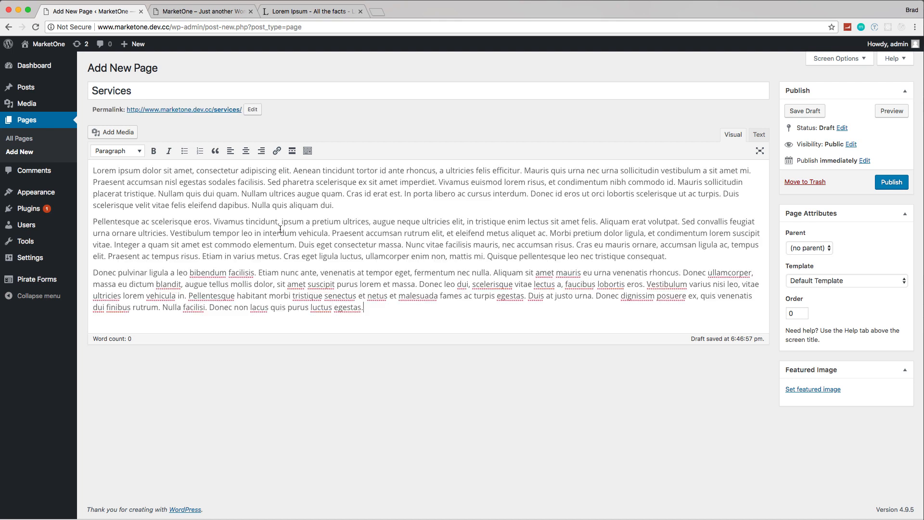
Step: Insert the lines SEO, EMAIL MARKETING and PAY PER CLICK above the first, second and third paragraphs respectively
{"action": "left_click", "coordinate": [93, 171]}
{"action": "key", "text": "Return"}
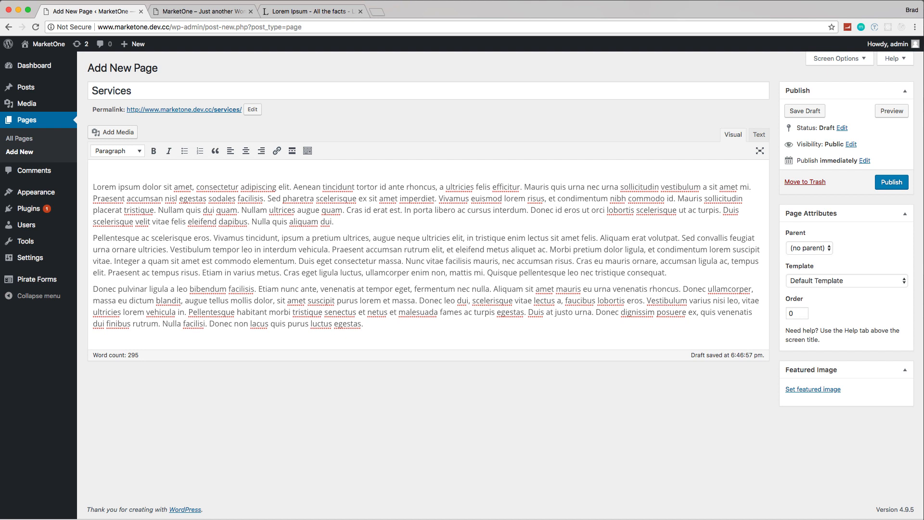
{"action": "type", "text": "SEO"}
{"action": "key", "text": "Return"}
{"action": "type", "text": "EMAIL"}
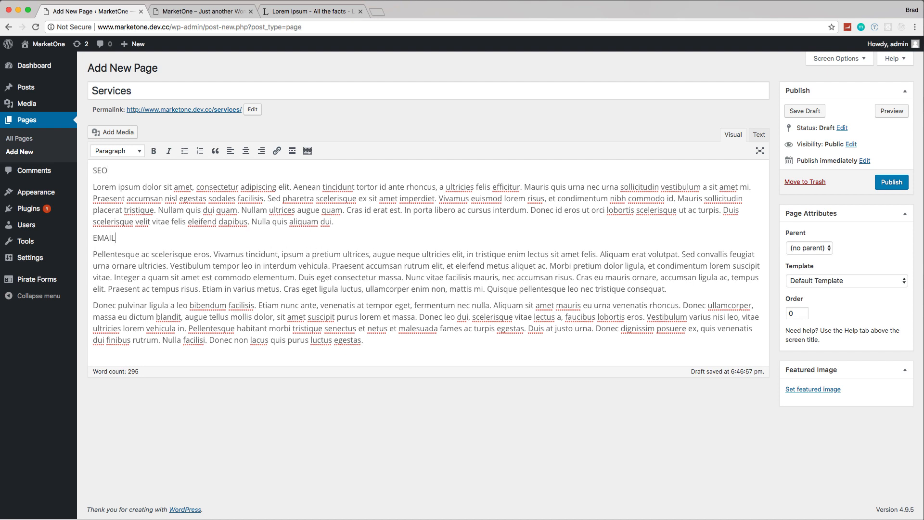
{"action": "type", "text": " MARKETING"}
{"action": "left_click", "coordinate": [674, 289]}
{"action": "key", "text": "Return"}
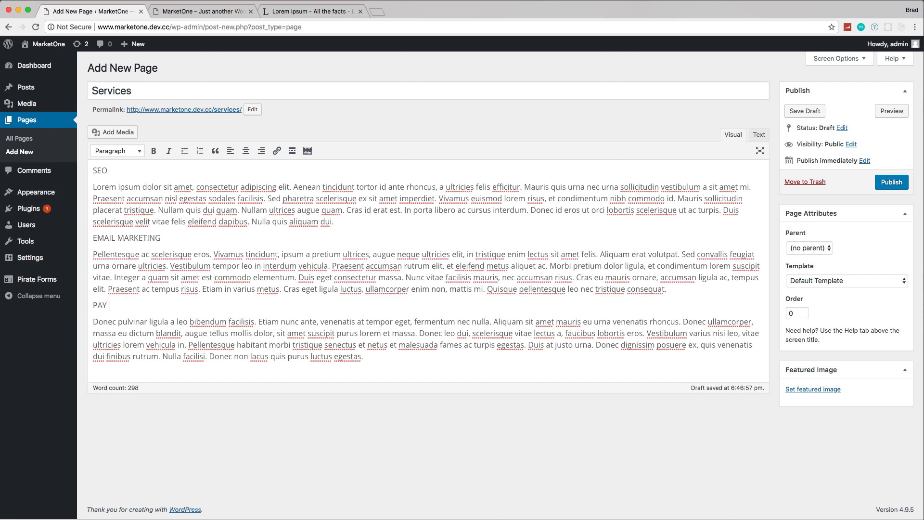
{"action": "type", "text": "PAY PER CLICK"}
Step: Format the SEO, EMAIL MARKETING and PAY PER CLICK lines as Heading 3
{"action": "left_click_drag", "start_coordinate": [113, 174], "coordinate": [92, 173]}
{"action": "left_click", "coordinate": [139, 151]}
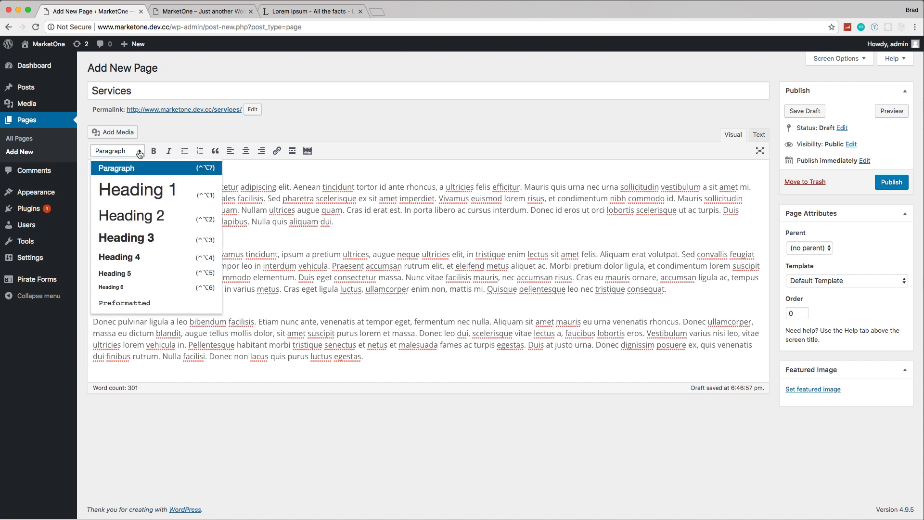
{"action": "left_click", "coordinate": [154, 232]}
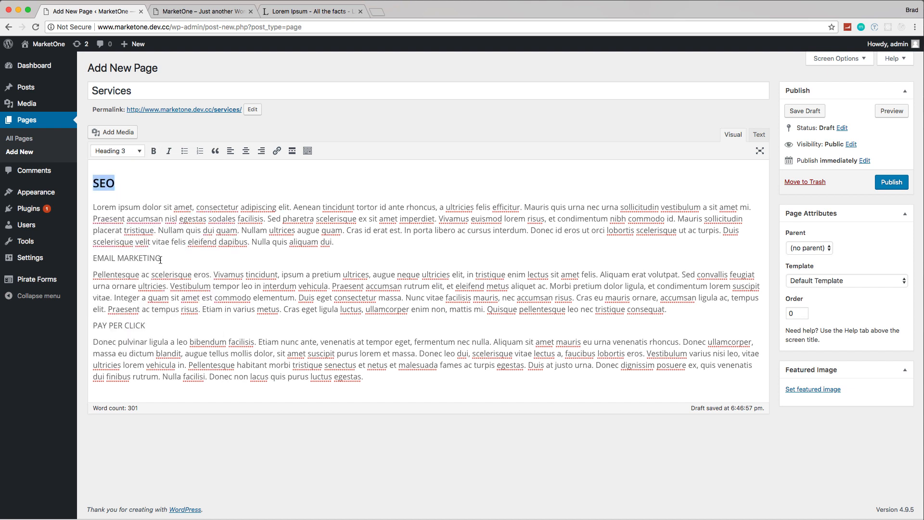
{"action": "left_click_drag", "start_coordinate": [161, 260], "coordinate": [92, 259]}
{"action": "left_click", "coordinate": [139, 151]}
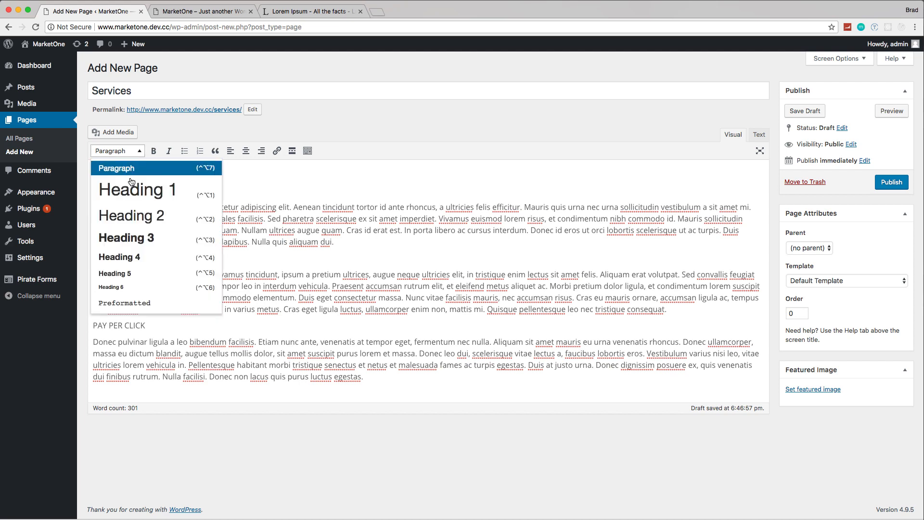
{"action": "left_click", "coordinate": [149, 238]}
{"action": "left_click_drag", "start_coordinate": [151, 340], "coordinate": [75, 339]}
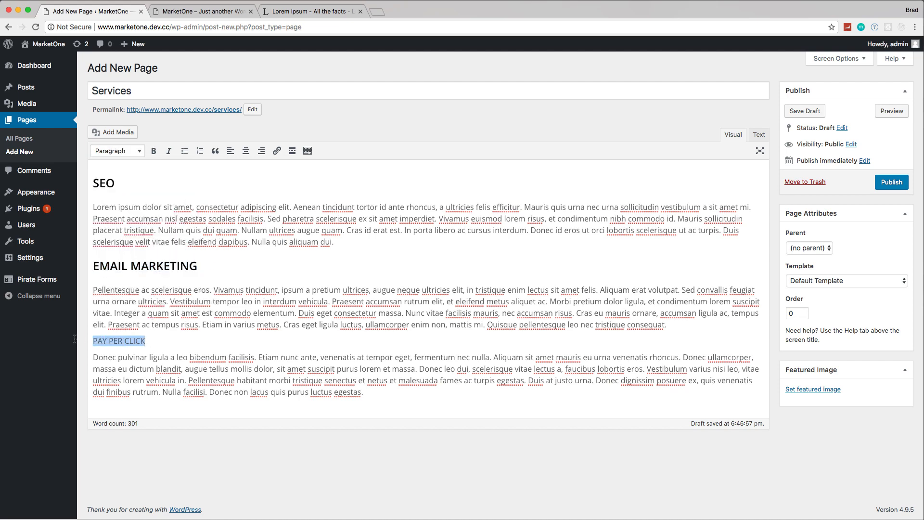
{"action": "left_click", "coordinate": [139, 151]}
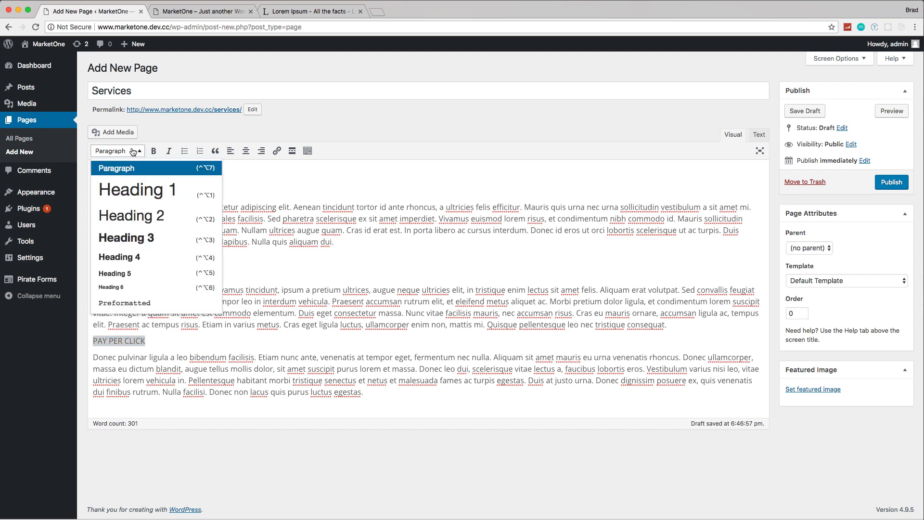
{"action": "left_click", "coordinate": [146, 237]}
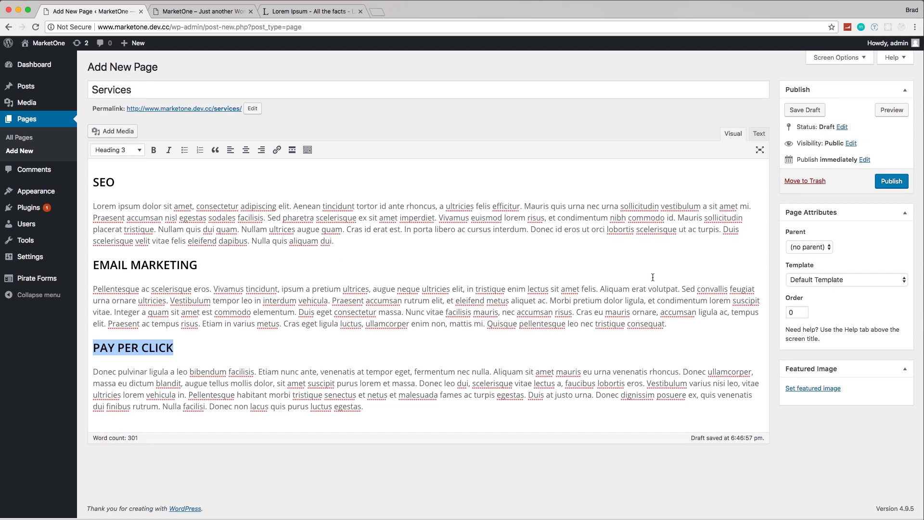
Step: Publish the Services page and reload the live home page to check its navigation links
{"action": "left_click", "coordinate": [887, 186]}
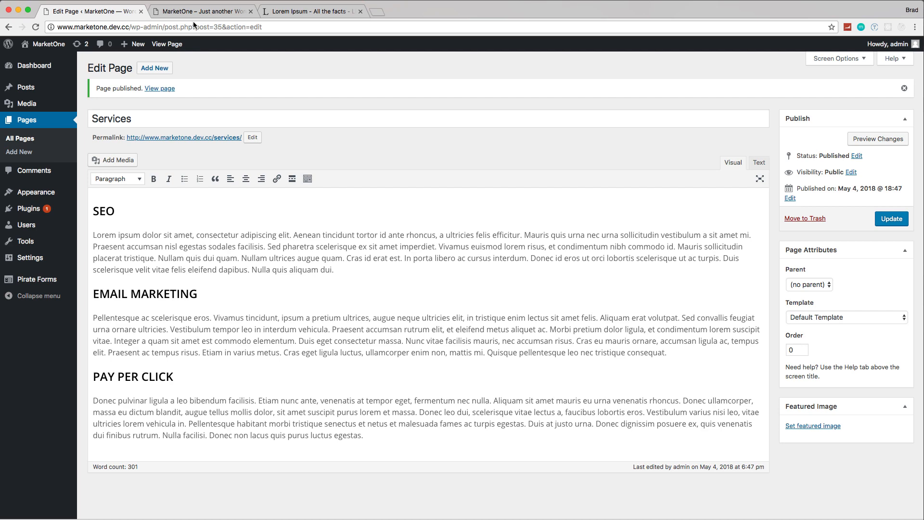
{"action": "left_click", "coordinate": [197, 11]}
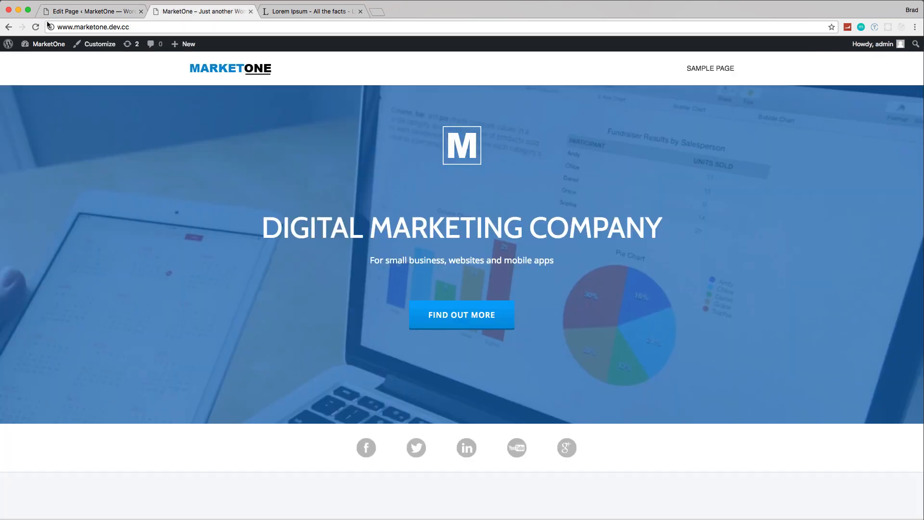
{"action": "left_click", "coordinate": [35, 26]}
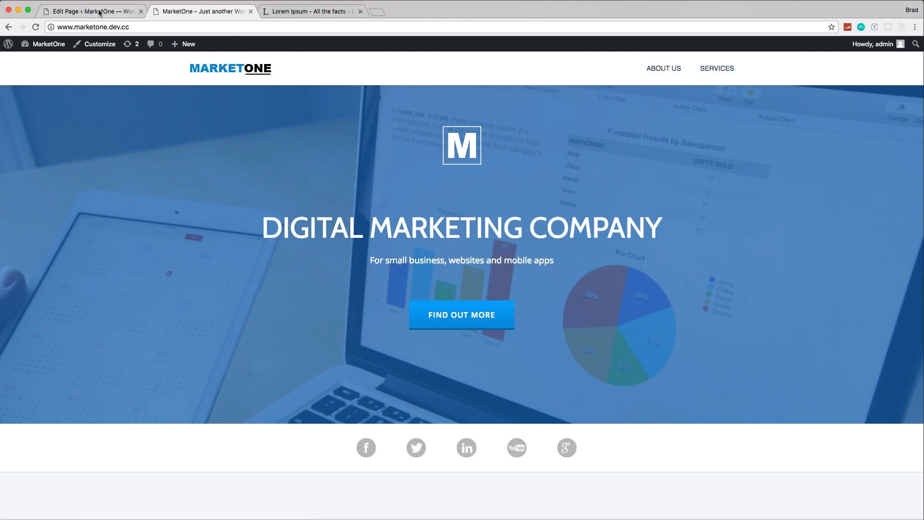
Step: Return to the WordPress admin and create a navigation menu named Primary Menu
{"action": "left_click", "coordinate": [126, 11]}
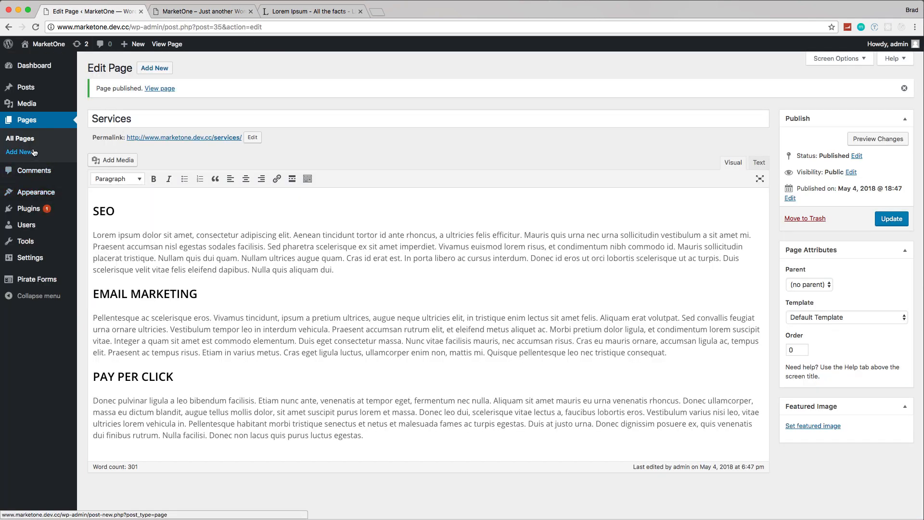
{"action": "mouse_move", "coordinate": [44, 198]}
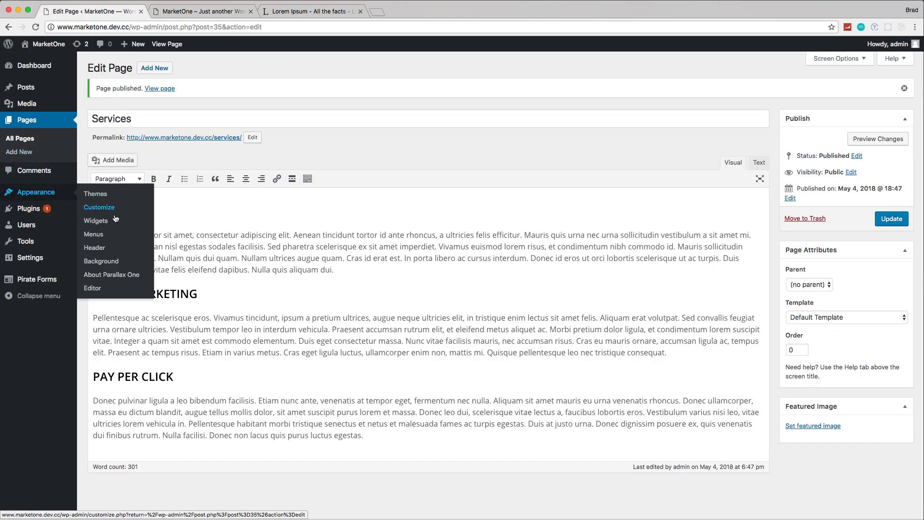
{"action": "left_click", "coordinate": [102, 234]}
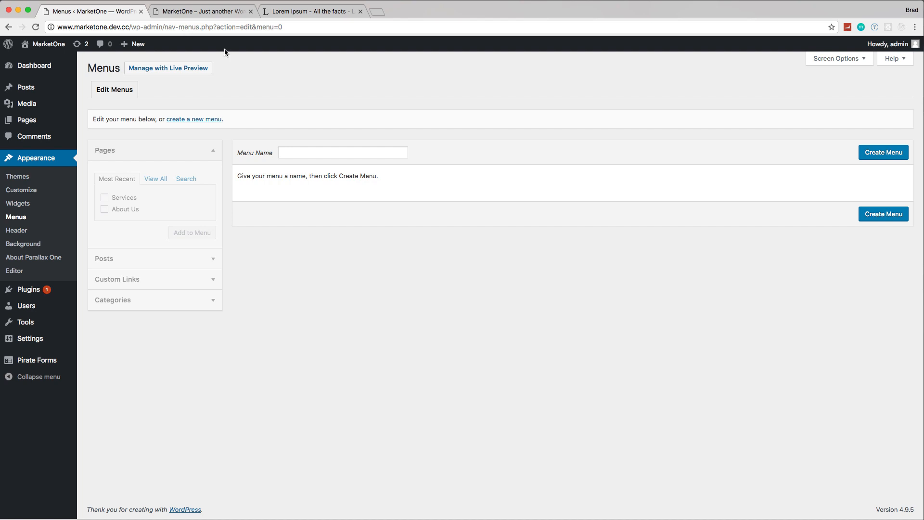
{"action": "left_click", "coordinate": [329, 151]}
{"action": "type", "text": "Primary Menu"}
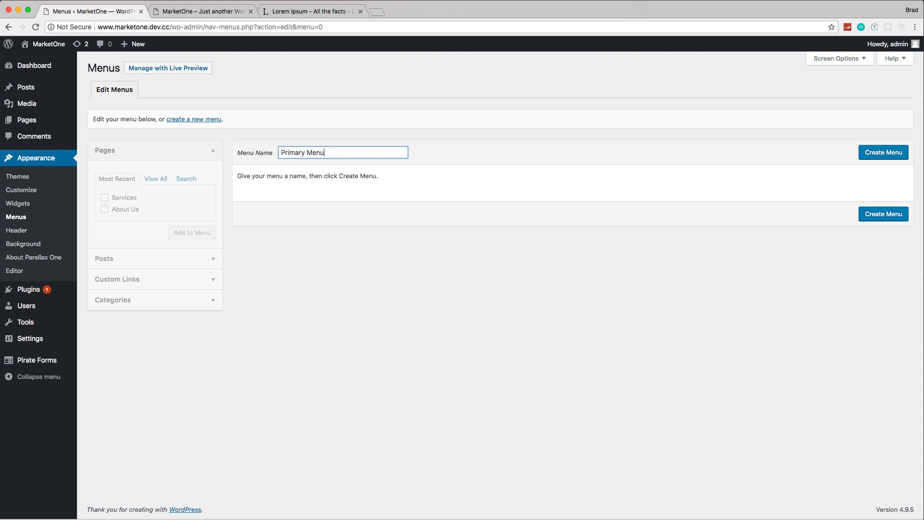
{"action": "left_click", "coordinate": [891, 156]}
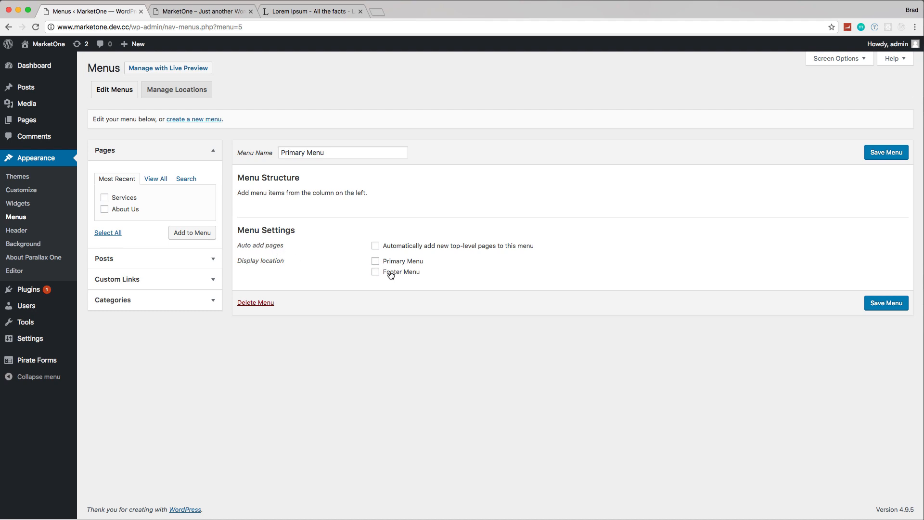
Step: Assign the menu to the Primary Menu location and add the About Us and Services pages in that order
{"action": "left_click", "coordinate": [376, 261]}
{"action": "left_click", "coordinate": [104, 198]}
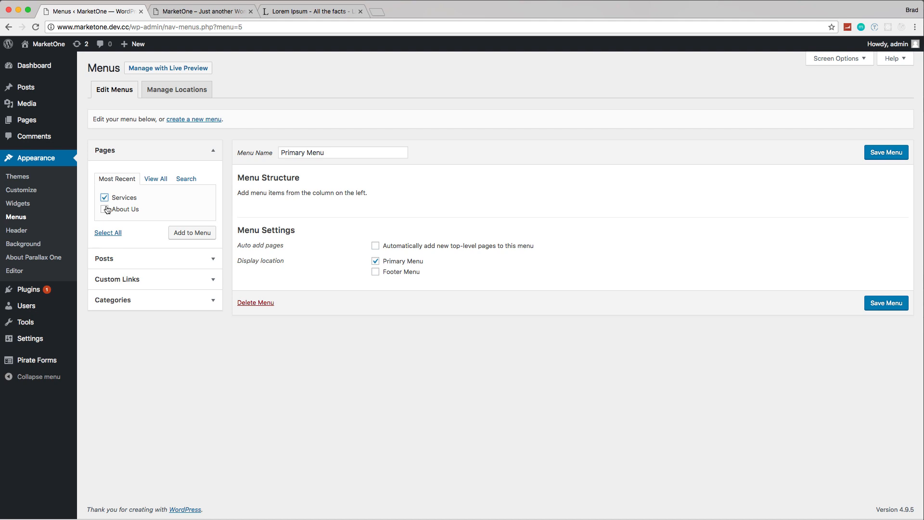
{"action": "left_click", "coordinate": [192, 234]}
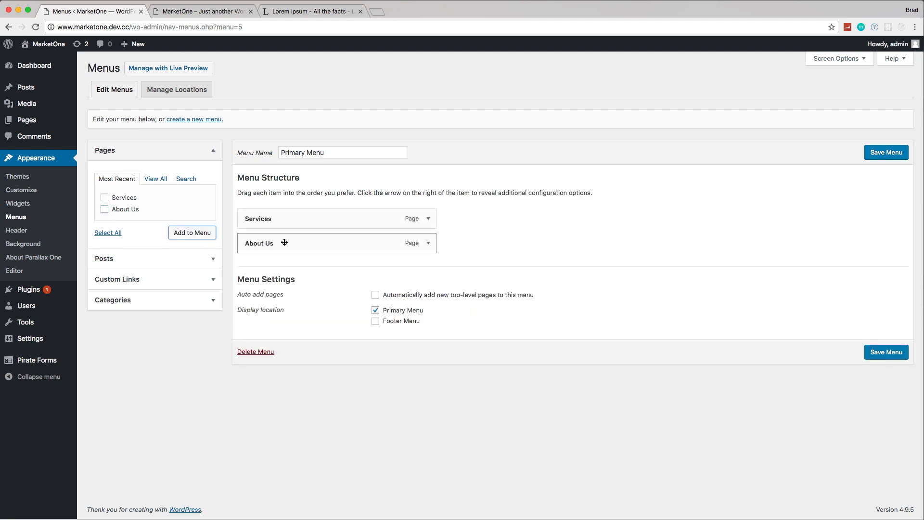
{"action": "left_click_drag", "start_coordinate": [256, 239], "coordinate": [293, 228]}
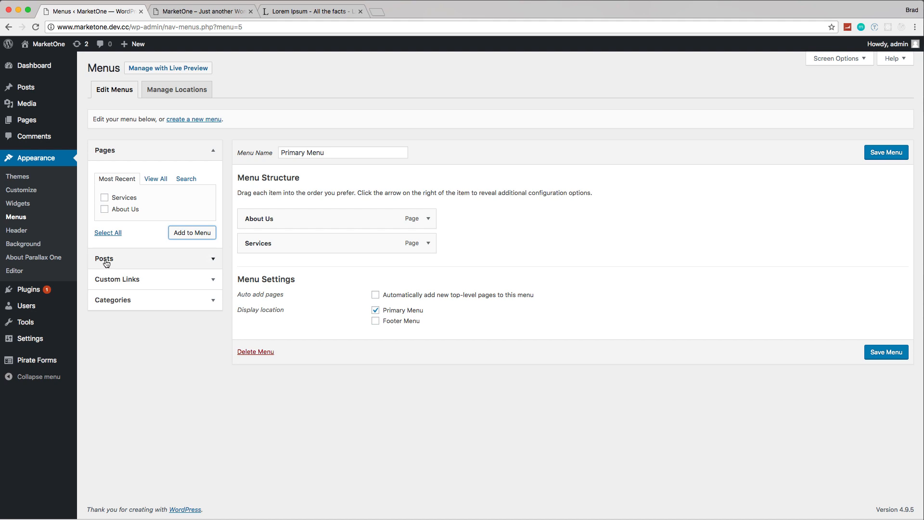
{"action": "left_click", "coordinate": [201, 278]}
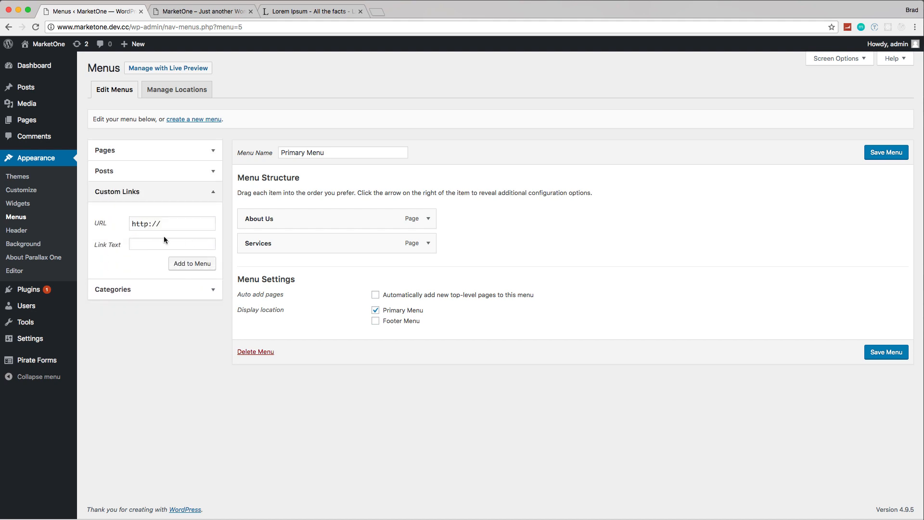
{"action": "left_click", "coordinate": [163, 241]}
{"action": "type", "text": "Home"}
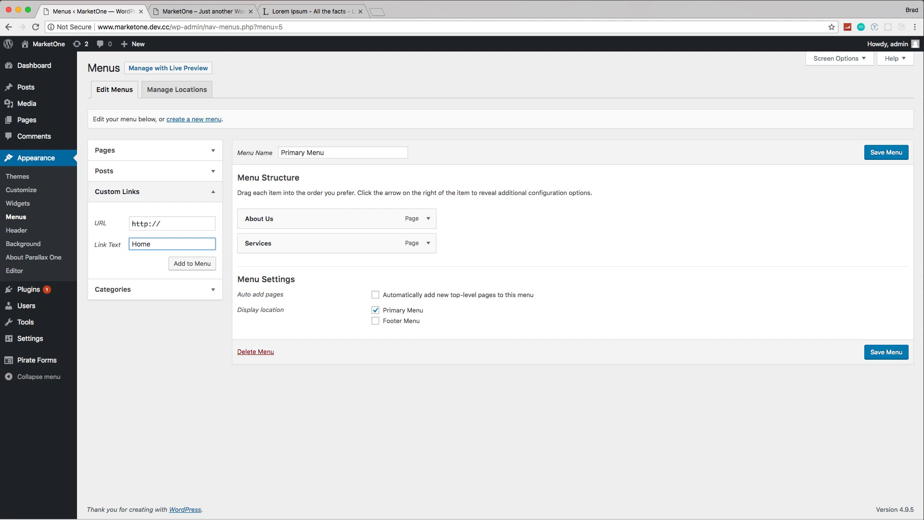
{"action": "left_click_drag", "start_coordinate": [169, 27], "coordinate": [100, 25]}
{"action": "key", "text": "super+c"}
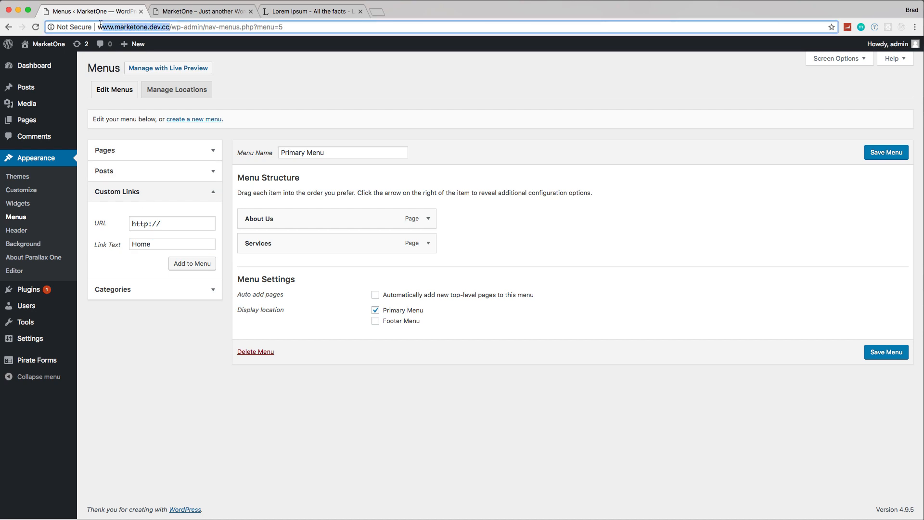
{"action": "triple_click", "coordinate": [170, 226]}
{"action": "key", "text": "super+v"}
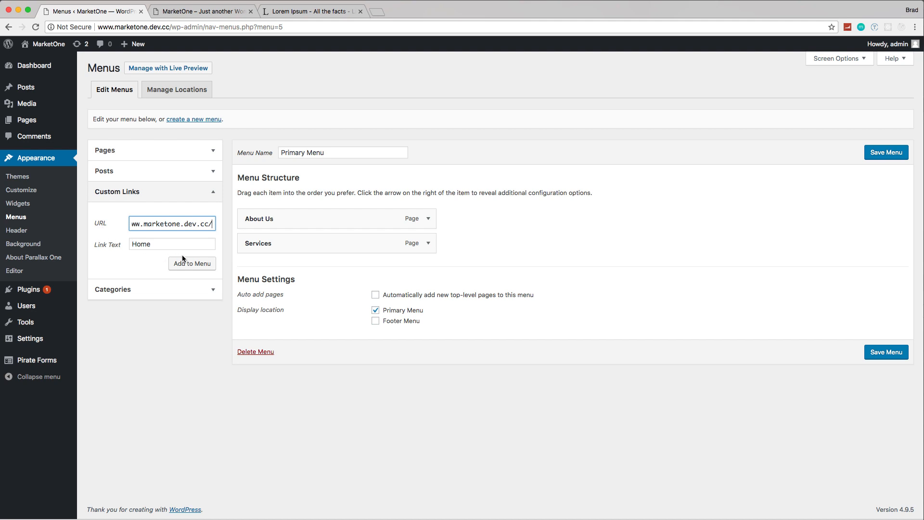
{"action": "left_click", "coordinate": [211, 266]}
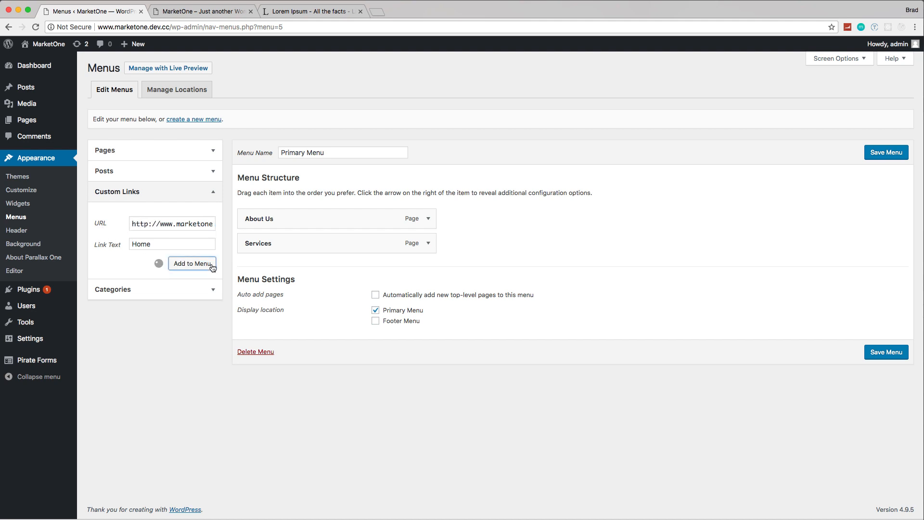
{"action": "left_click_drag", "start_coordinate": [248, 268], "coordinate": [252, 218]}
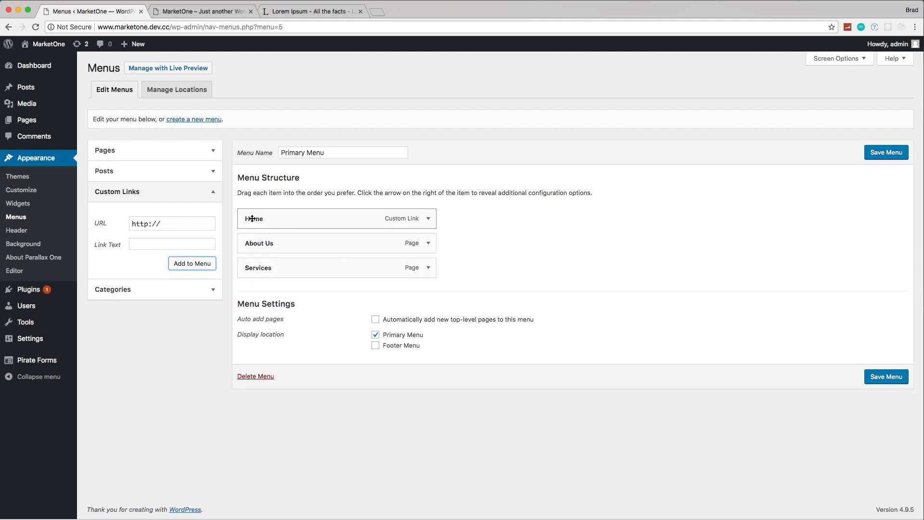
{"action": "left_click", "coordinate": [892, 157]}
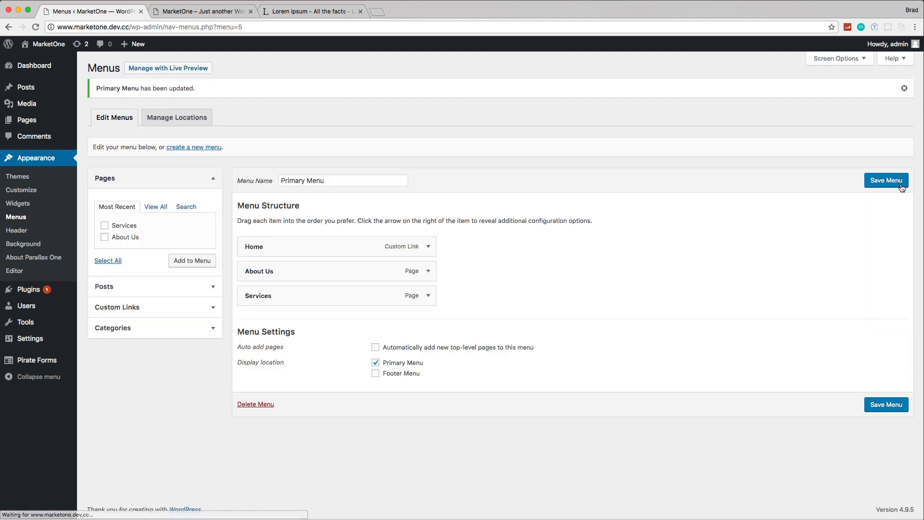
Step: Reload the live site and check the Home, About Us and Services navigation links
{"action": "left_click", "coordinate": [193, 10]}
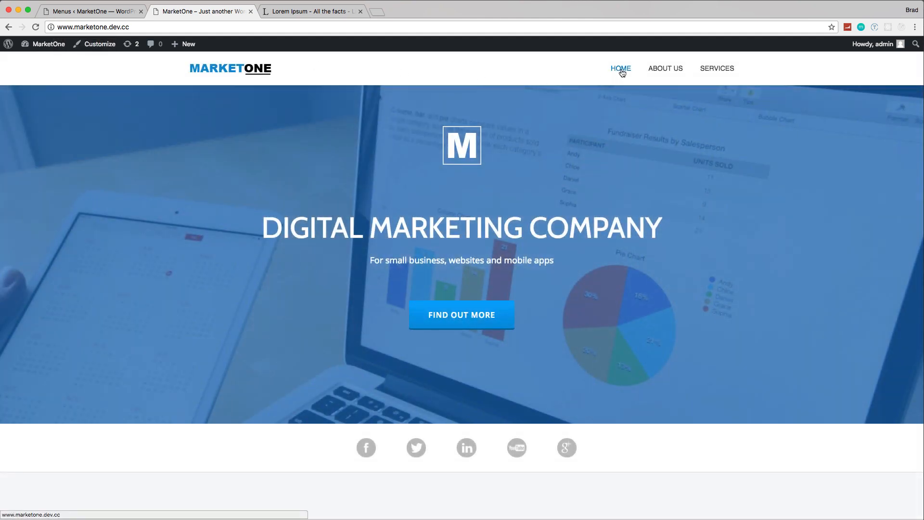
{"action": "left_click", "coordinate": [621, 69]}
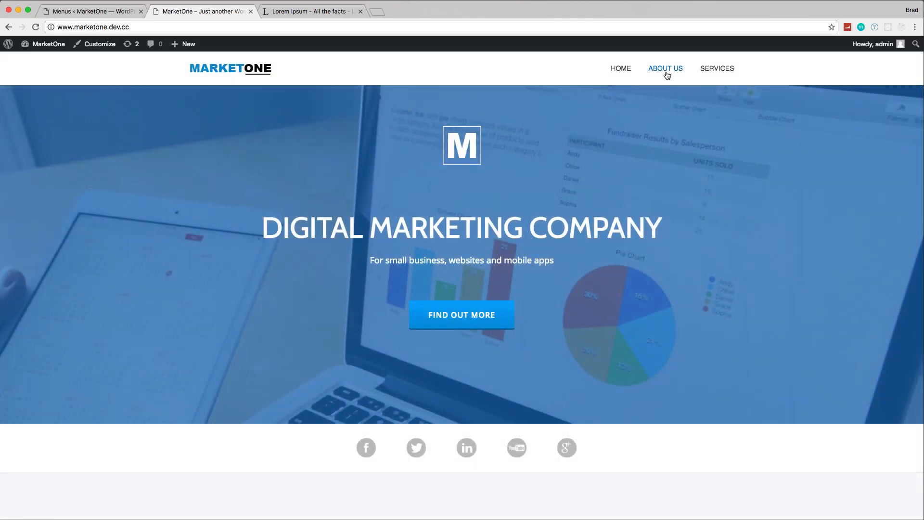
{"action": "left_click", "coordinate": [667, 73]}
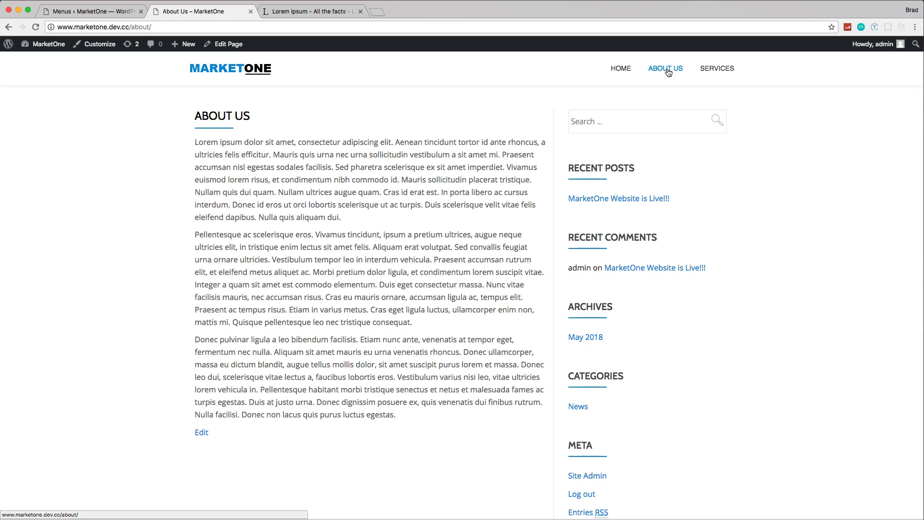
{"action": "left_click", "coordinate": [722, 70]}
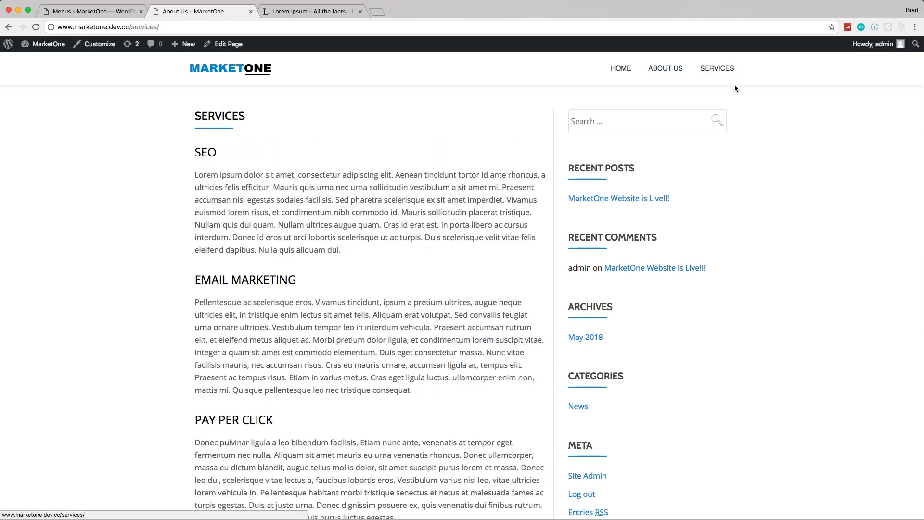
{"action": "left_click", "coordinate": [620, 70]}
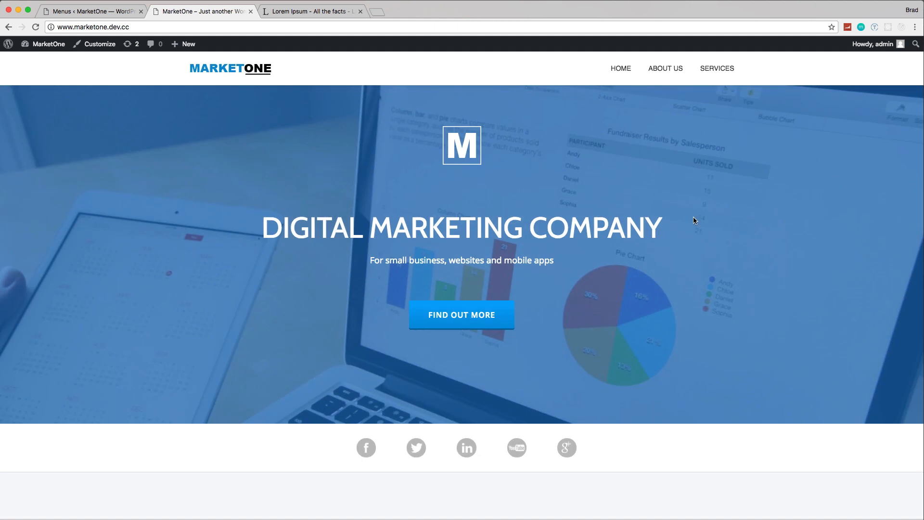
{"action": "scroll", "coordinate": [694, 219], "scroll_direction": "down", "scroll_amount": 5}
{"action": "scroll", "coordinate": [652, 258], "scroll_direction": "up", "scroll_amount": 5}
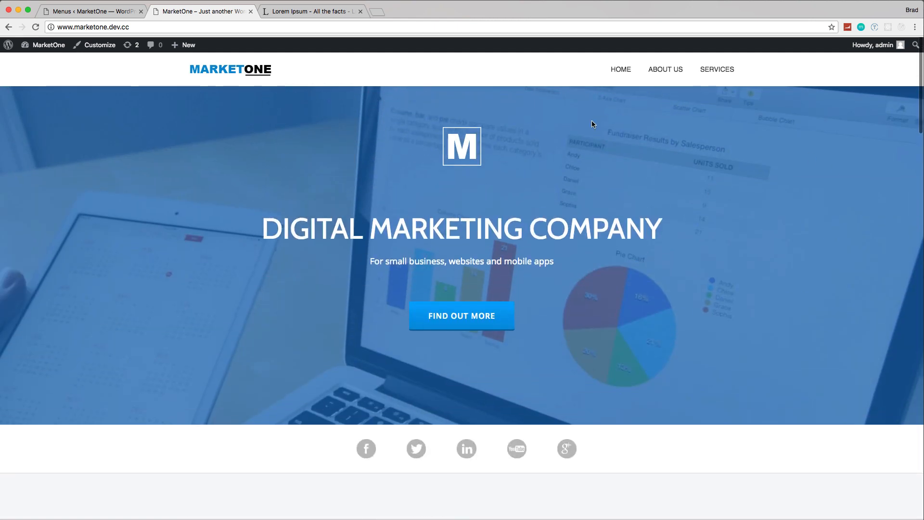
Step: Return to the WordPress admin and publish a new page titled Blog using the Blog template
{"action": "left_click", "coordinate": [95, 11]}
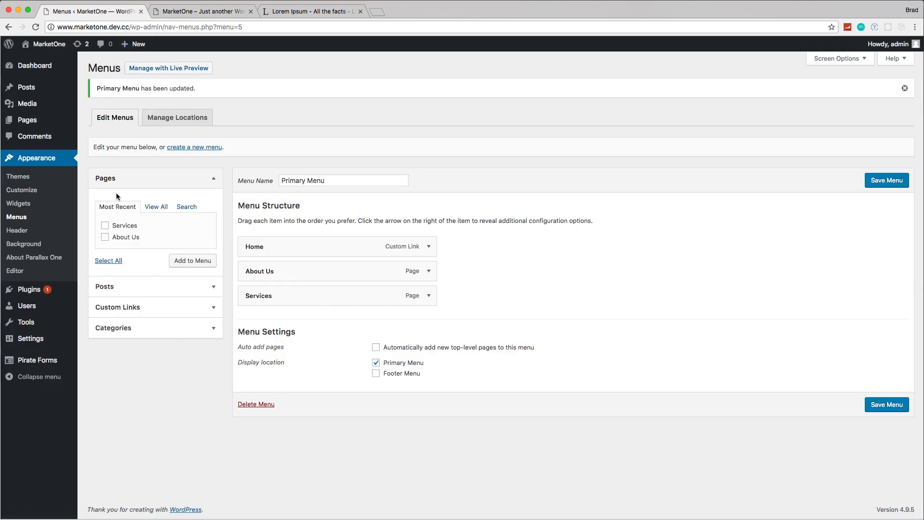
{"action": "left_click", "coordinate": [32, 126]}
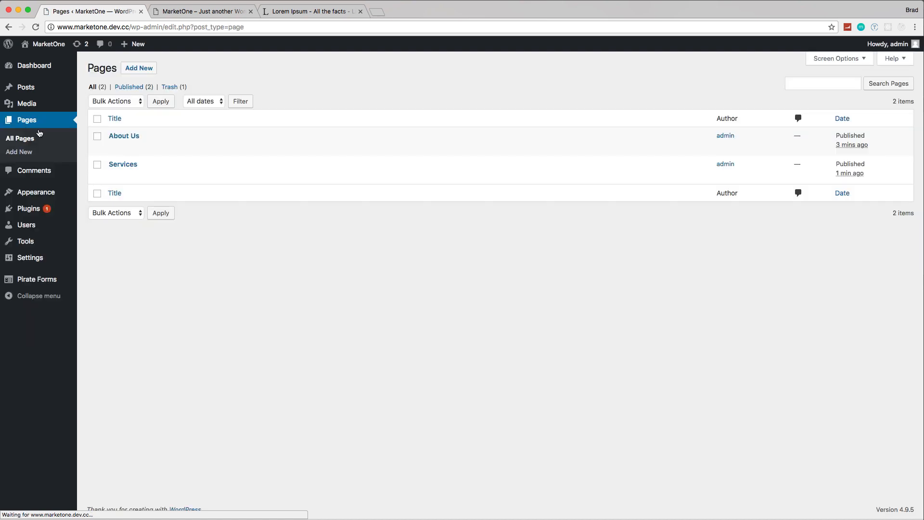
{"action": "left_click", "coordinate": [139, 68]}
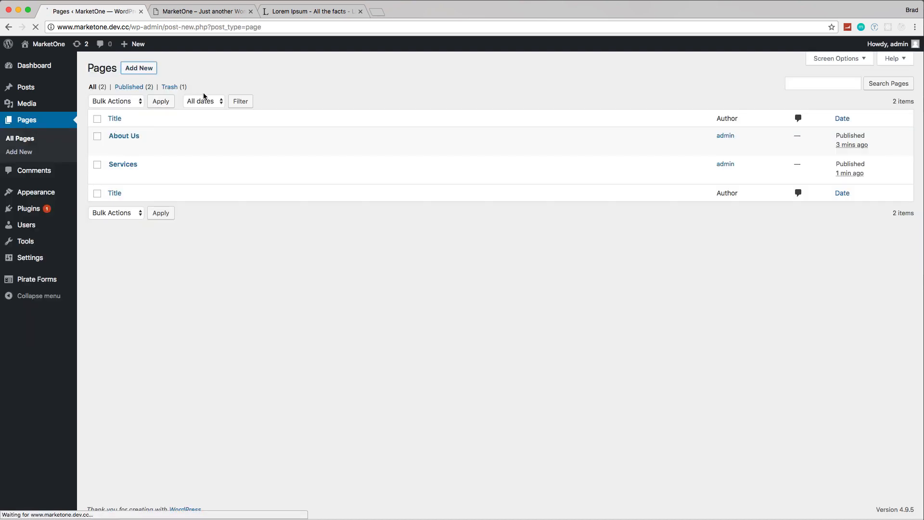
{"action": "left_click", "coordinate": [194, 89]}
{"action": "type", "text": "Blog"}
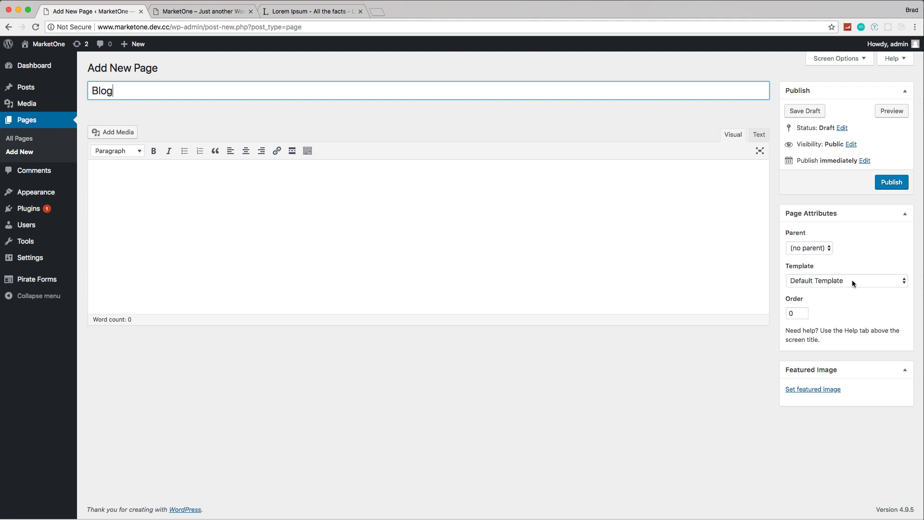
{"action": "left_click", "coordinate": [851, 281]}
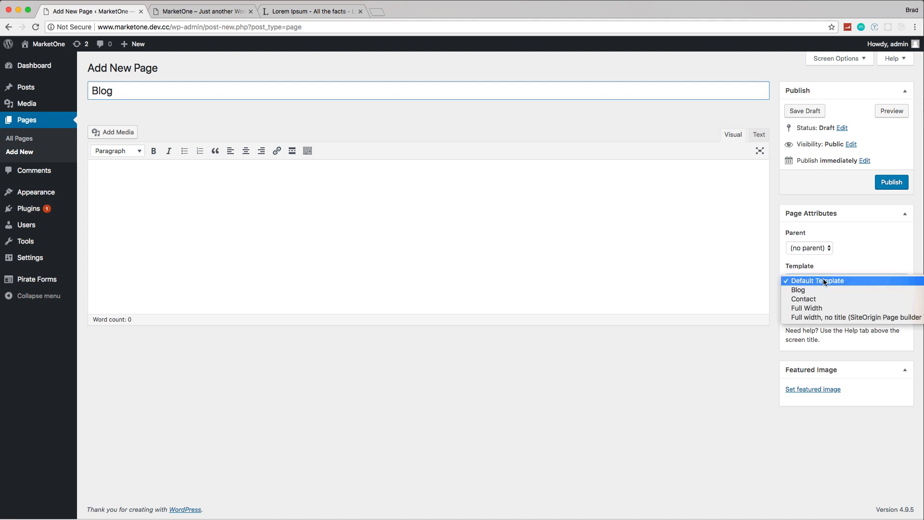
{"action": "left_click", "coordinate": [818, 287]}
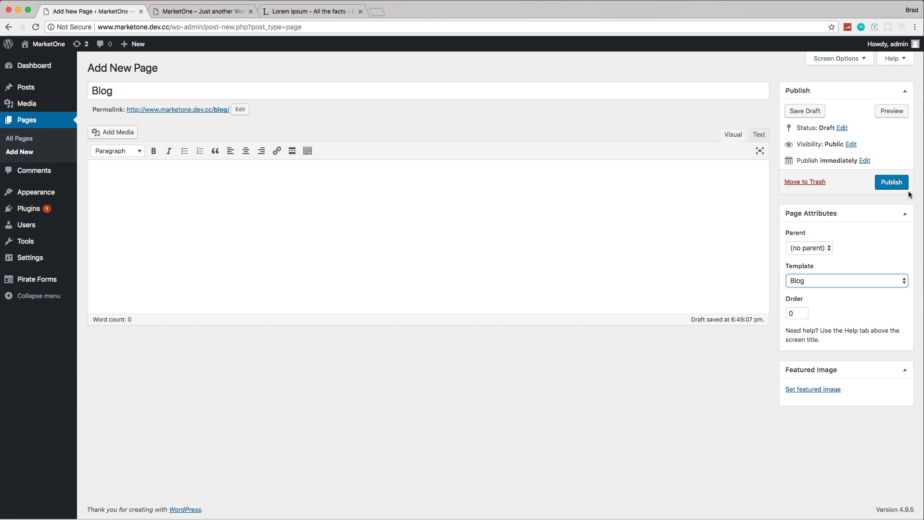
{"action": "left_click", "coordinate": [892, 183]}
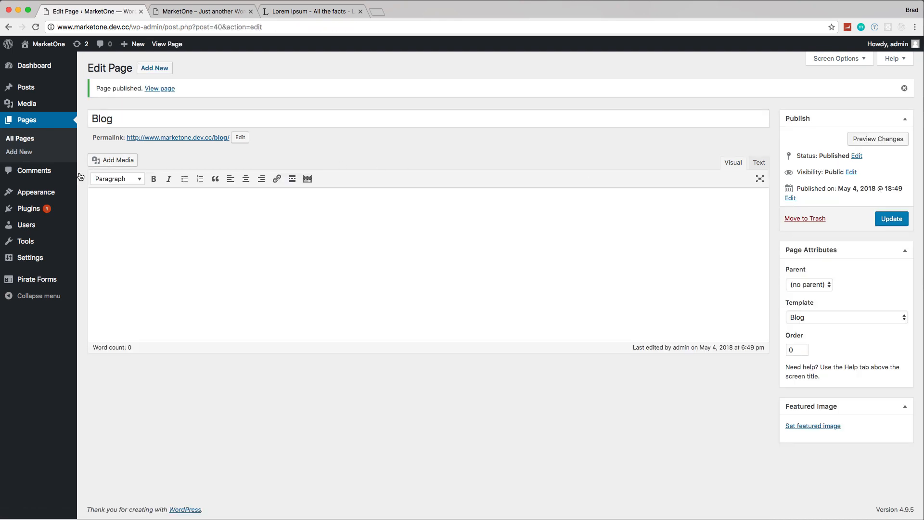
Step: Add the Blog page to the end of Primary Menu and save the menu
{"action": "mouse_move", "coordinate": [66, 194]}
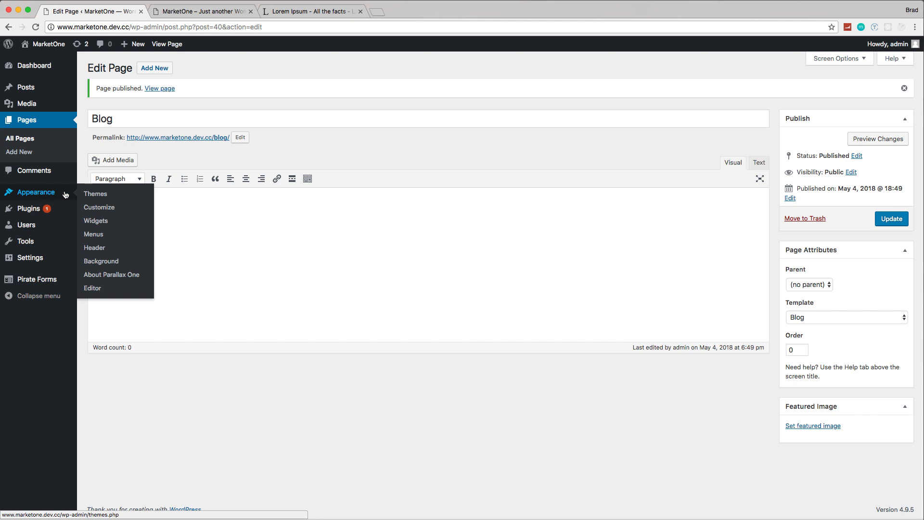
{"action": "left_click", "coordinate": [95, 234]}
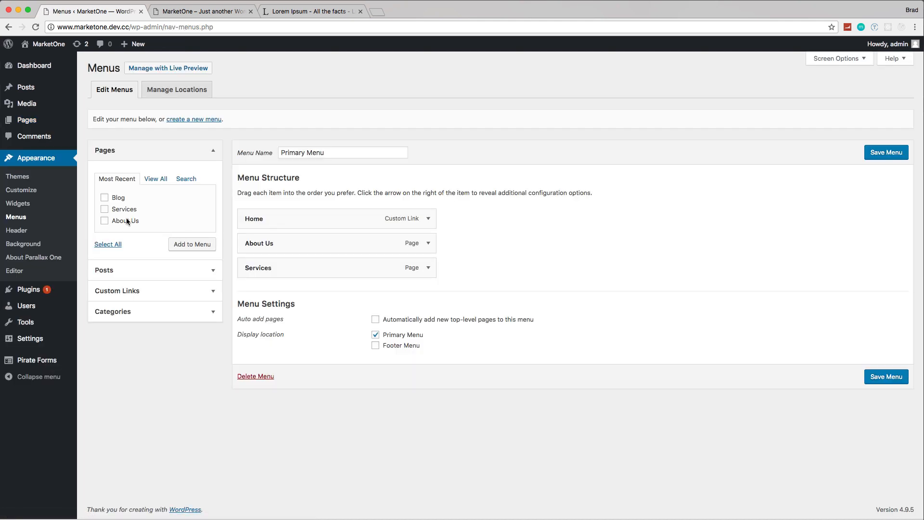
{"action": "left_click", "coordinate": [105, 198]}
{"action": "left_click", "coordinate": [185, 244]}
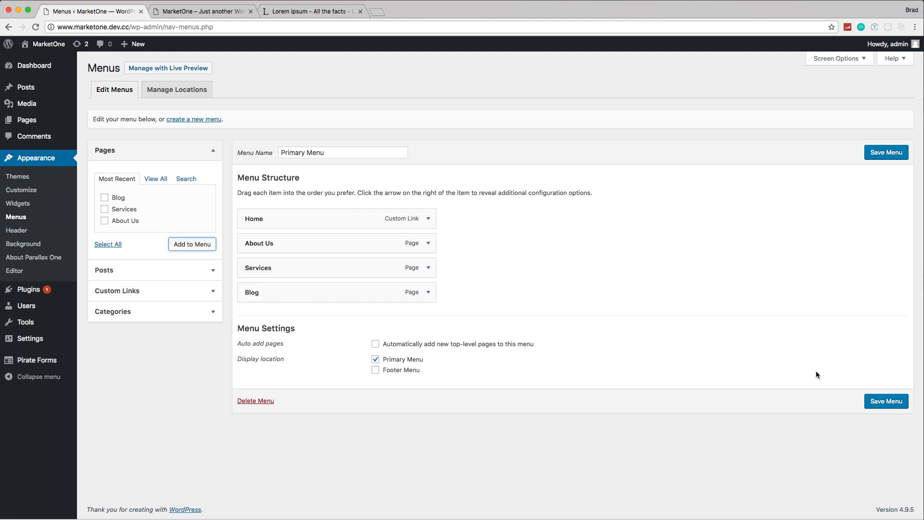
{"action": "left_click", "coordinate": [890, 403]}
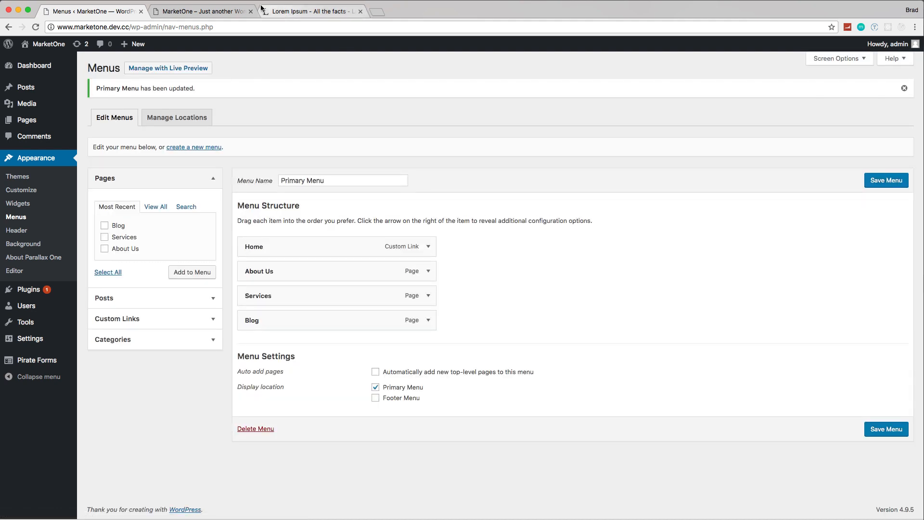
Step: Reload the live site and review the Blog page through its new navigation link
{"action": "left_click", "coordinate": [202, 11]}
{"action": "left_click", "coordinate": [35, 27]}
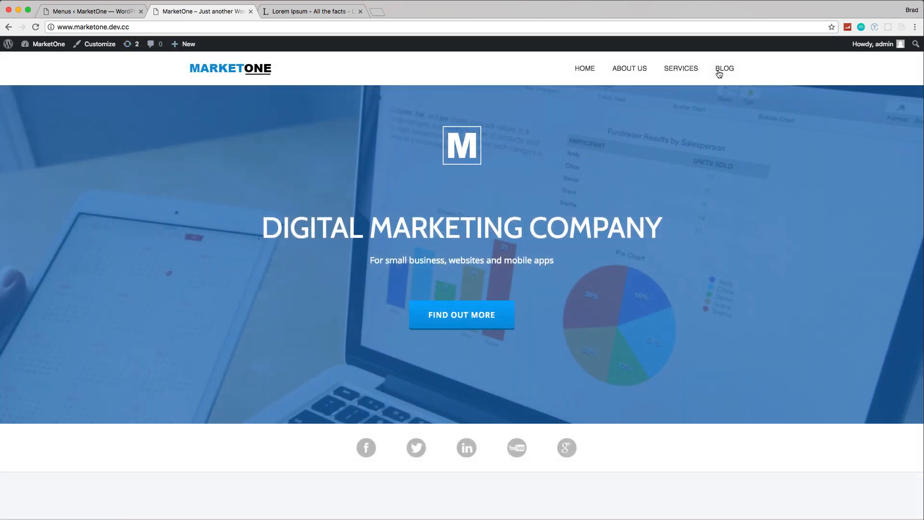
{"action": "left_click", "coordinate": [721, 67]}
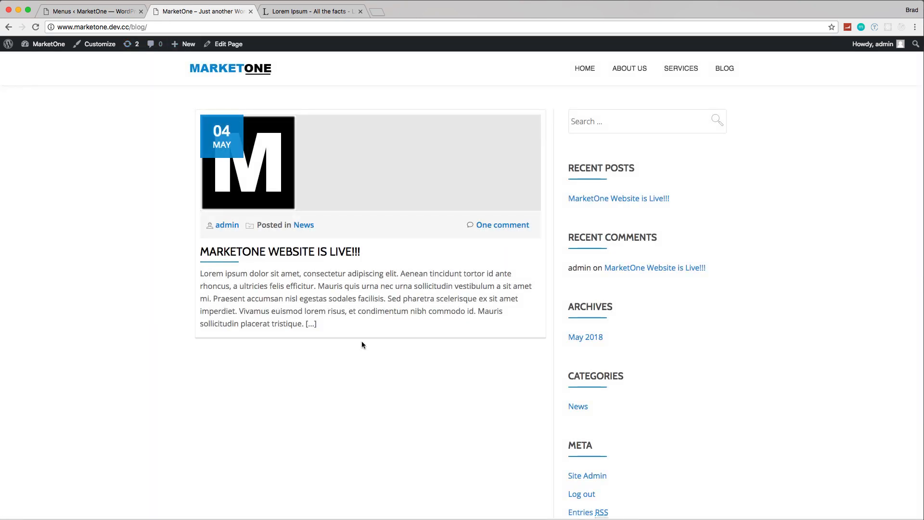
{"action": "scroll", "coordinate": [409, 251], "scroll_direction": "down", "scroll_amount": 3}
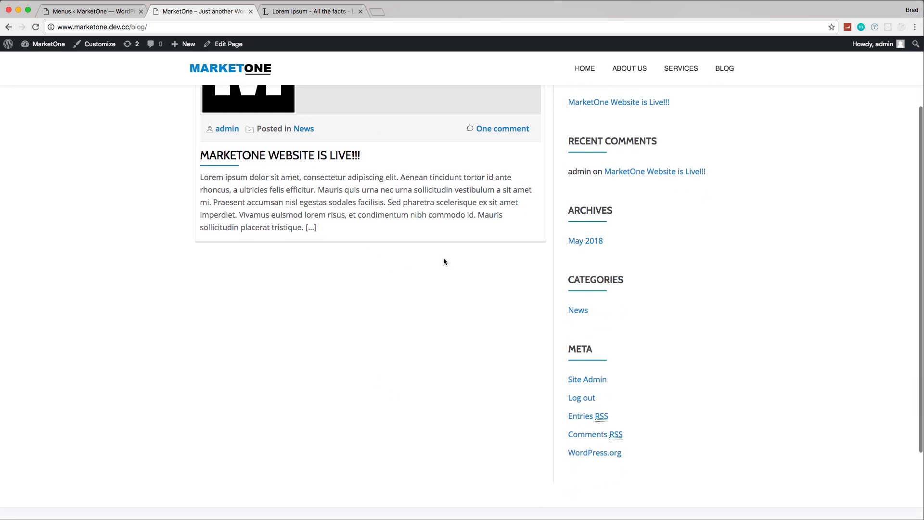
{"action": "scroll", "coordinate": [198, 83], "scroll_direction": "up", "scroll_amount": 3}
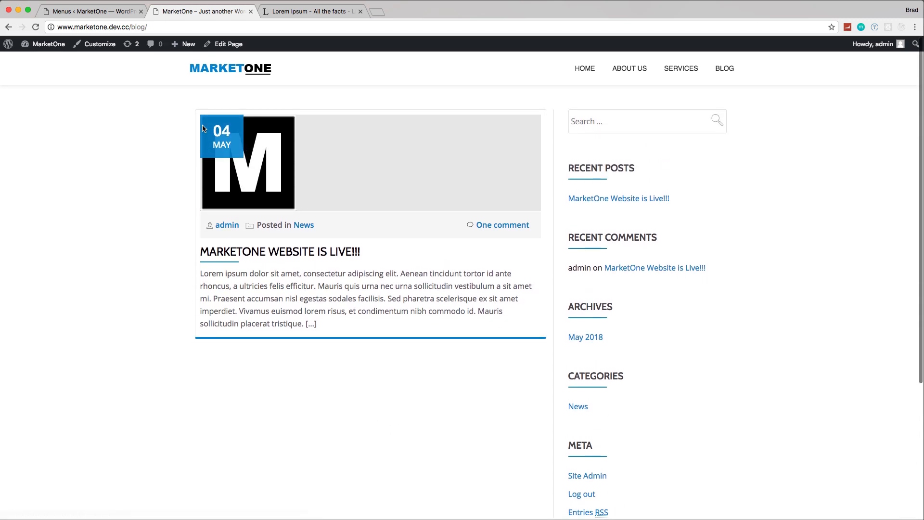
{"action": "scroll", "coordinate": [428, 198], "scroll_direction": "down", "scroll_amount": 1}
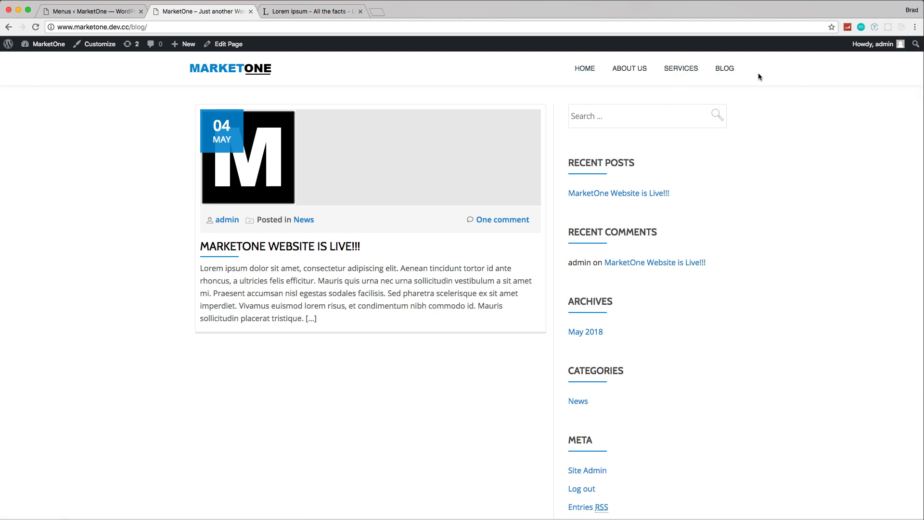
Step: Return to the WordPress admin and copy the [pirate_forms] shortcode from the Pirate Forms usage instructions
{"action": "left_click", "coordinate": [115, 14]}
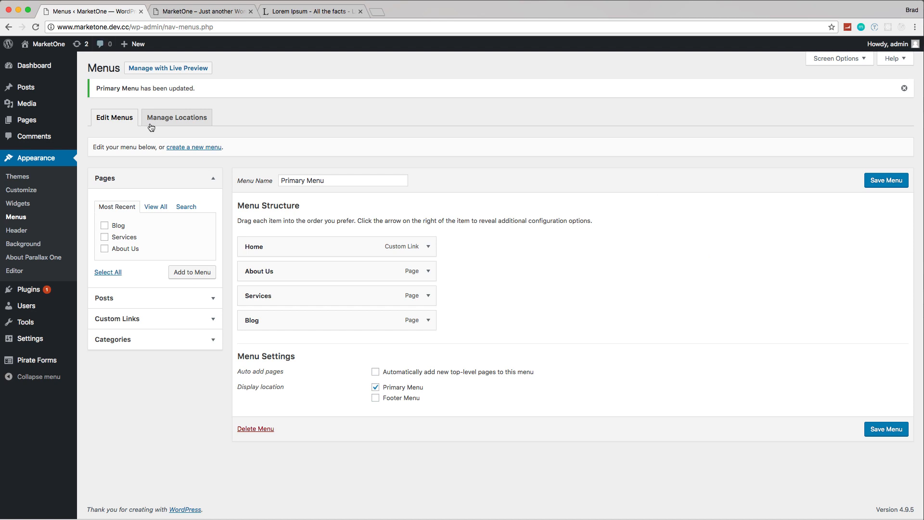
{"action": "mouse_move", "coordinate": [31, 364]}
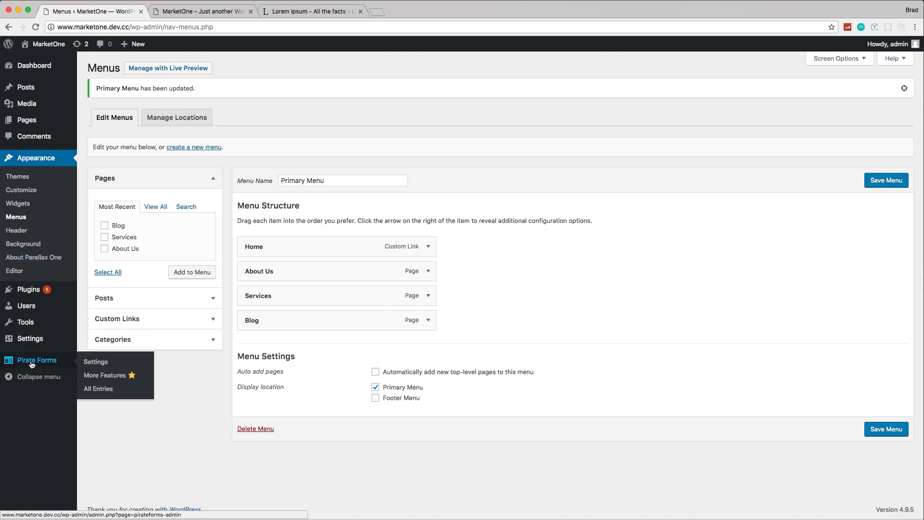
{"action": "left_click", "coordinate": [45, 365]}
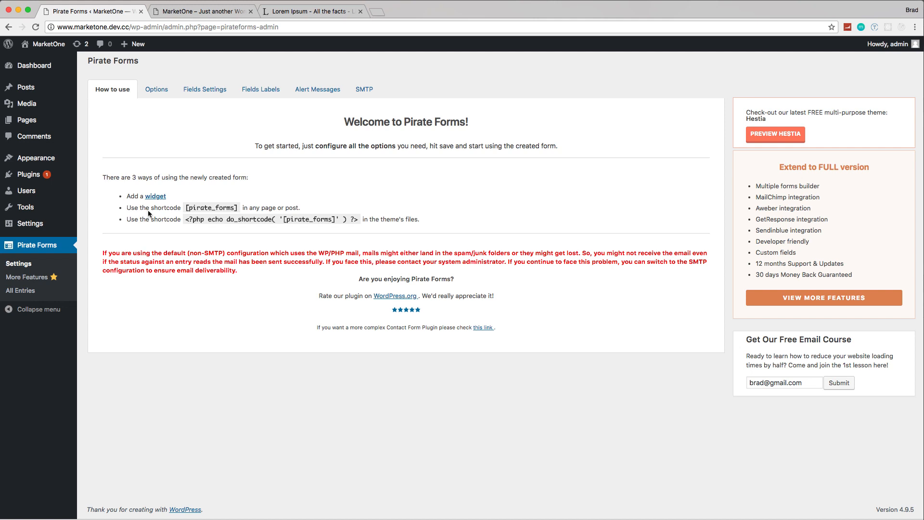
{"action": "left_click_drag", "start_coordinate": [238, 207], "coordinate": [188, 207]}
{"action": "key", "text": "super+c"}
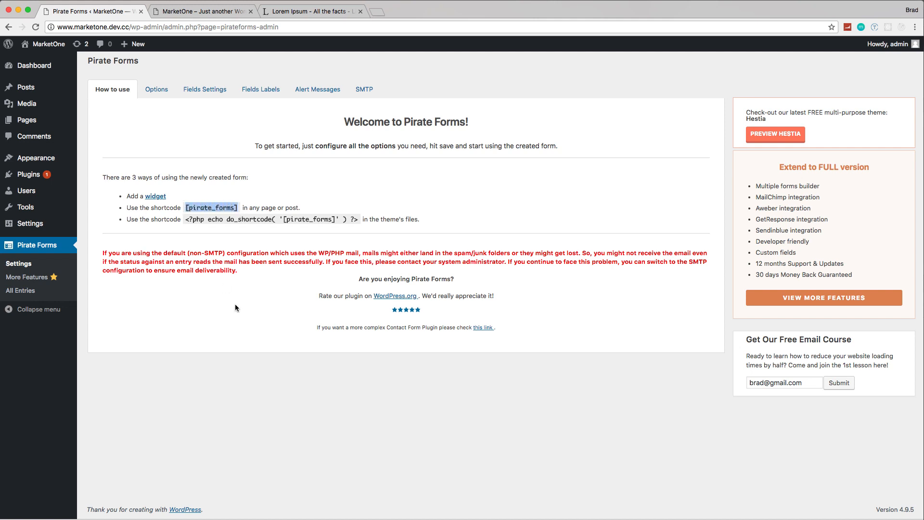
Step: Examine the Pirate Forms field settings, including the Name field's display choices, plus the field labels and alert messages
{"action": "left_click", "coordinate": [201, 90]}
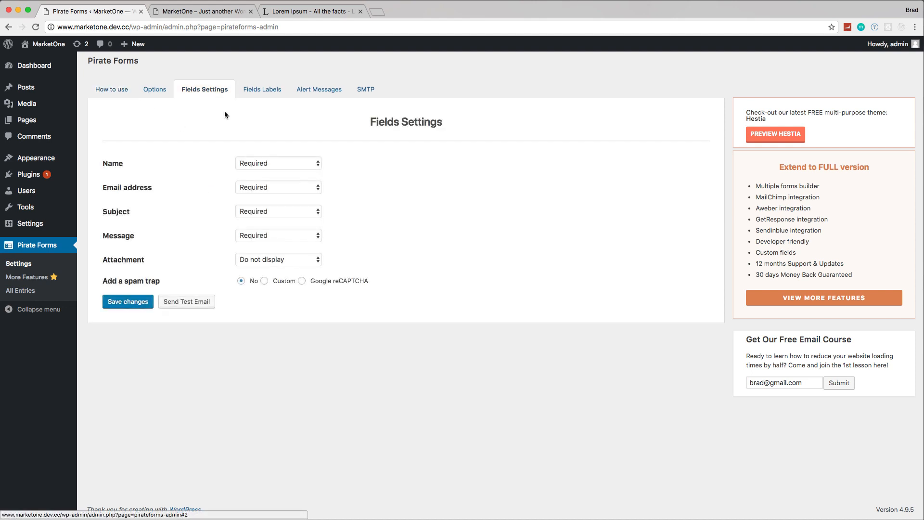
{"action": "left_click", "coordinate": [277, 164]}
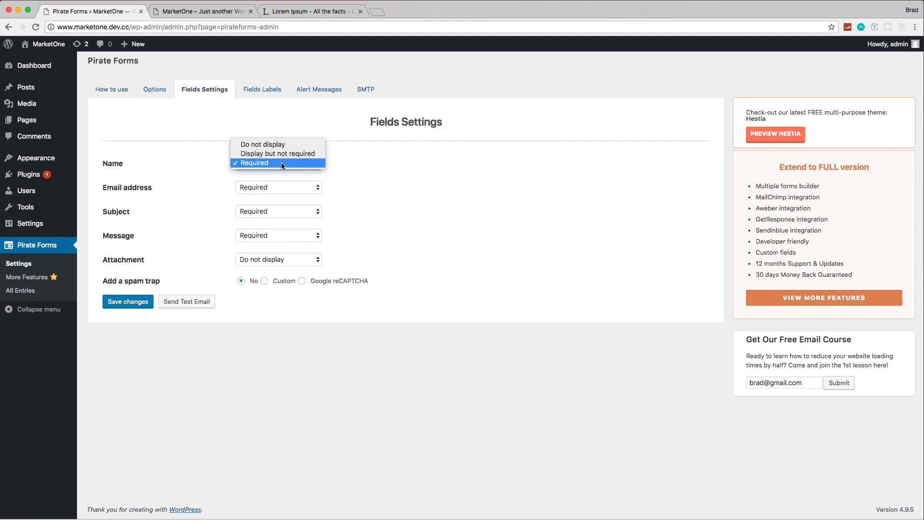
{"action": "left_click", "coordinate": [403, 197]}
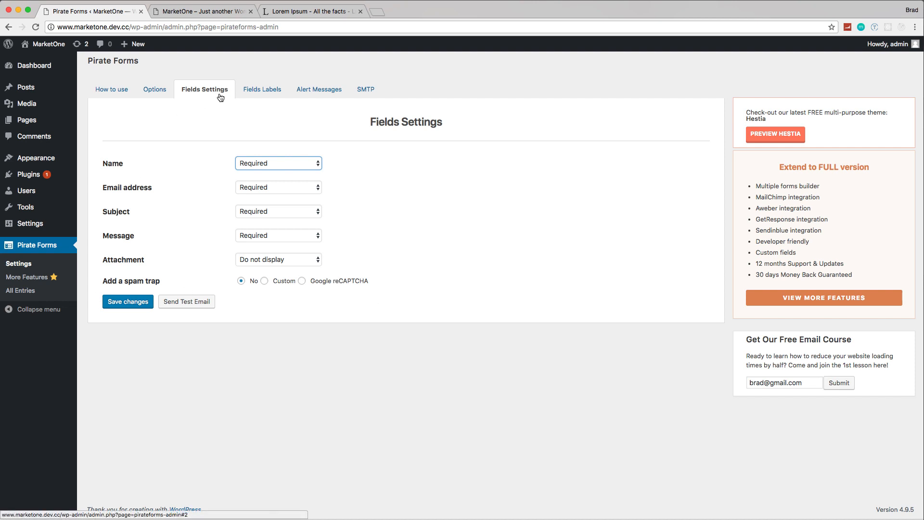
{"action": "left_click", "coordinate": [265, 91]}
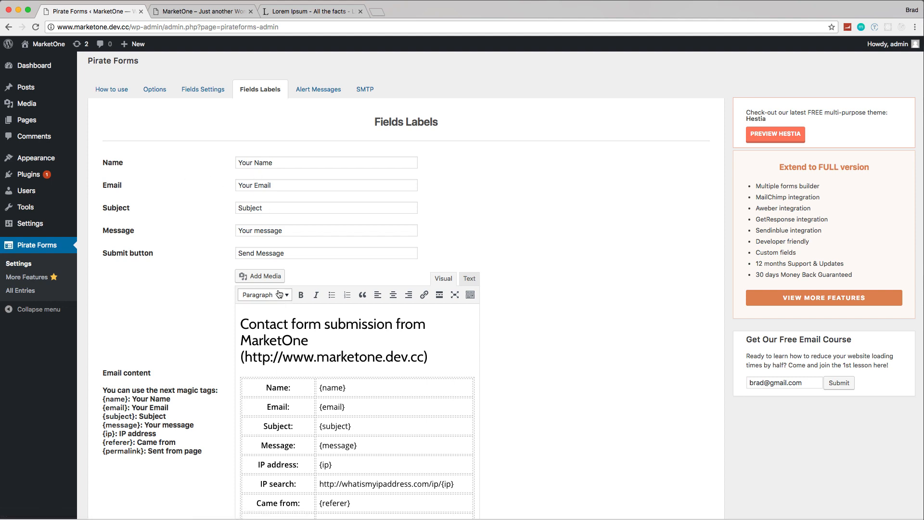
{"action": "scroll", "coordinate": [269, 192], "scroll_direction": "down", "scroll_amount": 3}
{"action": "scroll", "coordinate": [284, 207], "scroll_direction": "up", "scroll_amount": 3}
{"action": "left_click", "coordinate": [315, 90]}
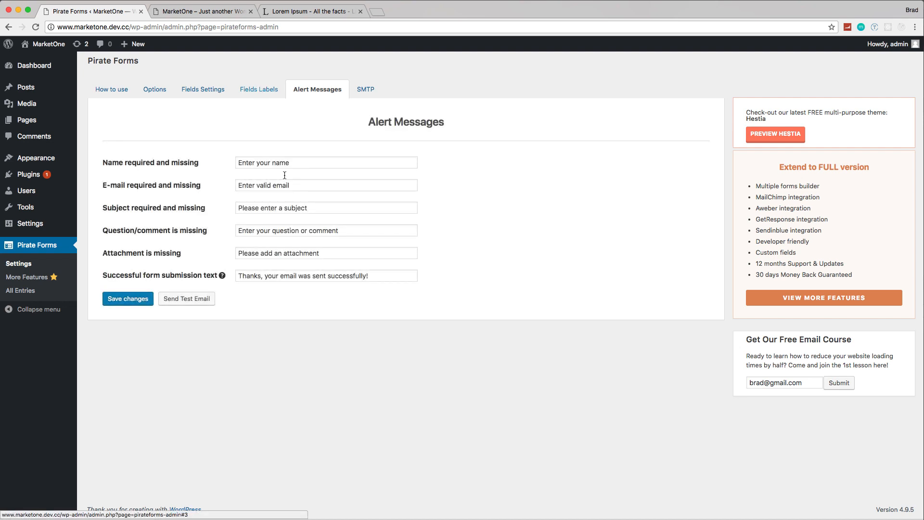
{"action": "left_click", "coordinate": [260, 91]}
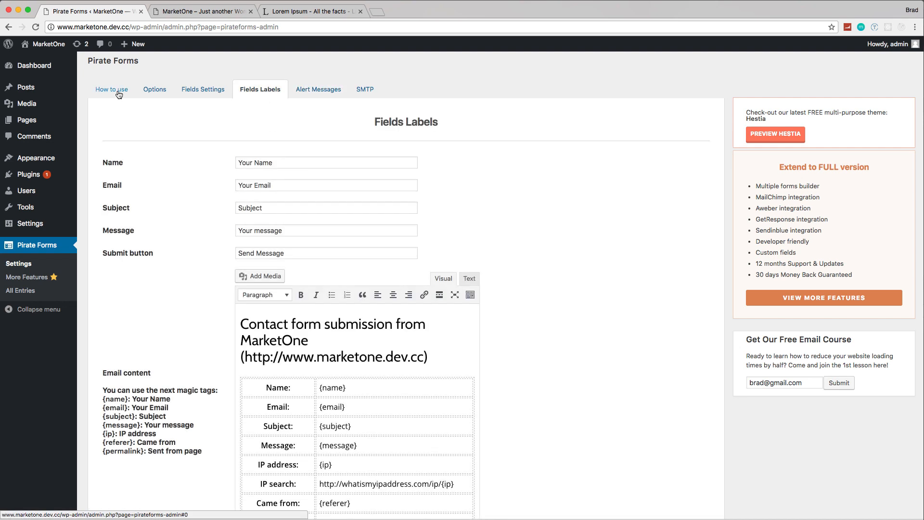
{"action": "left_click", "coordinate": [120, 92]}
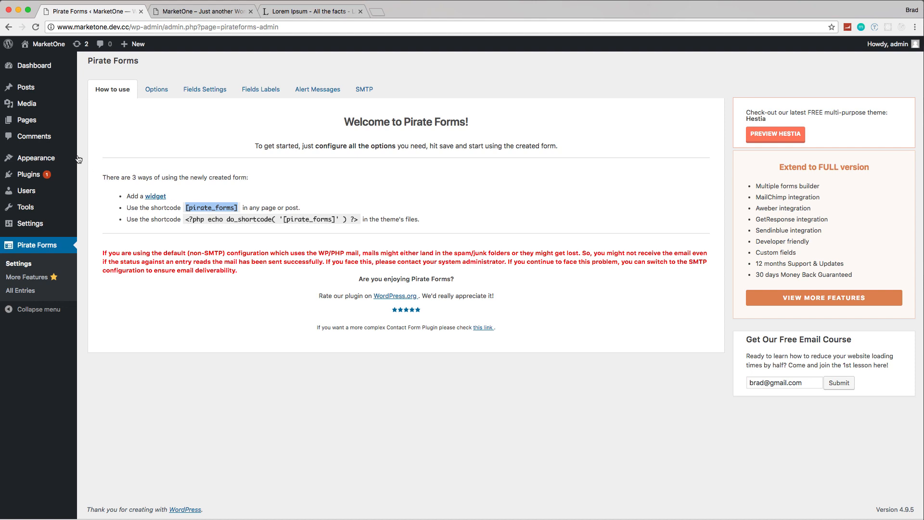
Step: Start a new page titled Contact Us and insert the copied [pirate_forms] shortcode as unformatted body text
{"action": "left_click", "coordinate": [27, 122]}
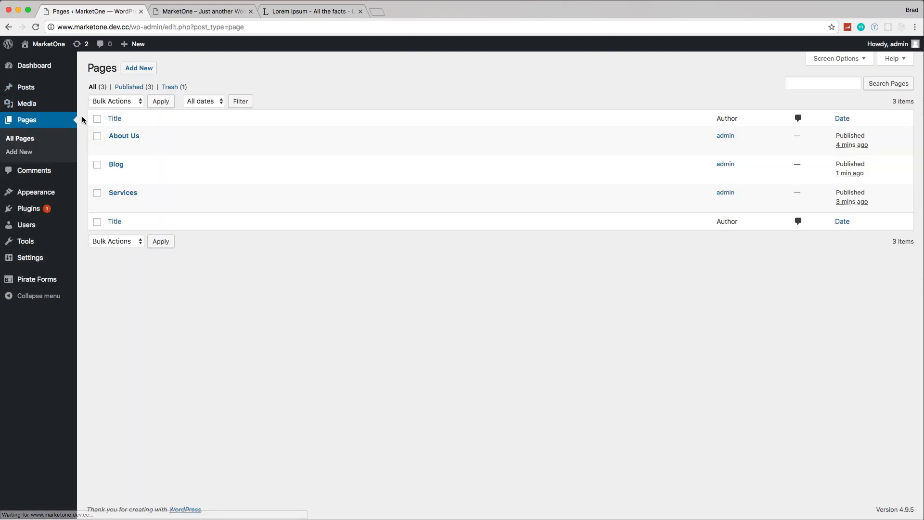
{"action": "left_click", "coordinate": [140, 73]}
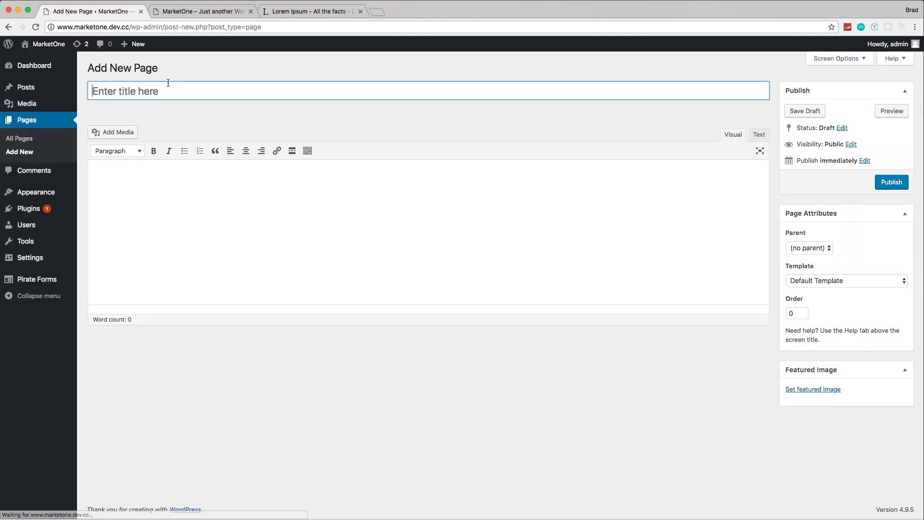
{"action": "left_click", "coordinate": [160, 91]}
{"action": "type", "text": "Contact Us"}
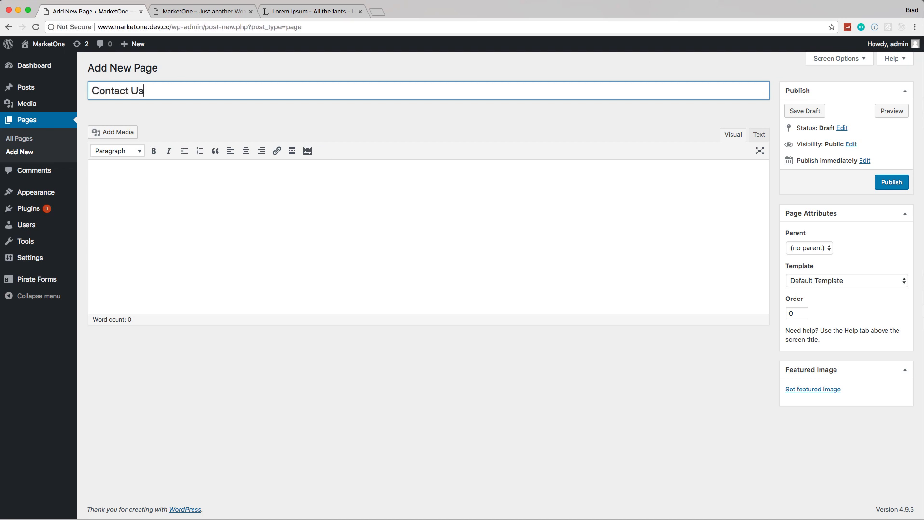
{"action": "left_click", "coordinate": [270, 185]}
{"action": "key", "text": "super+v"}
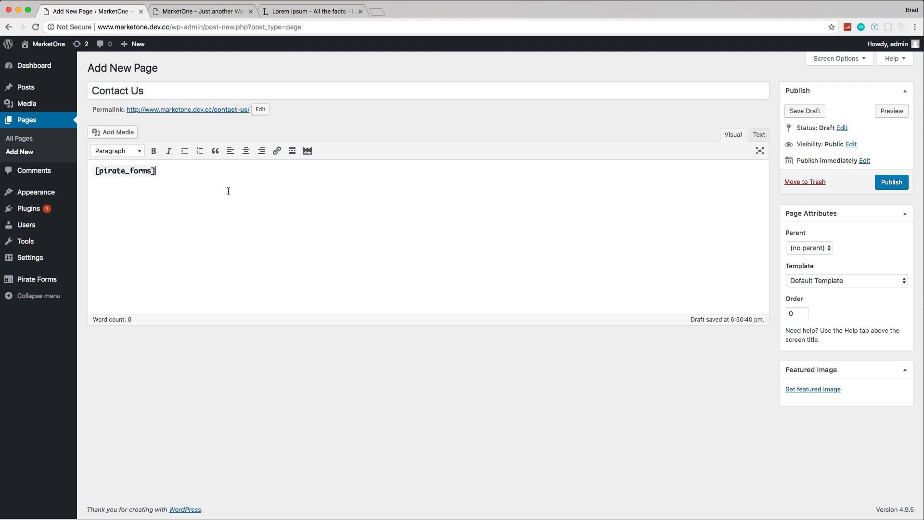
{"action": "key", "text": "super+z"}
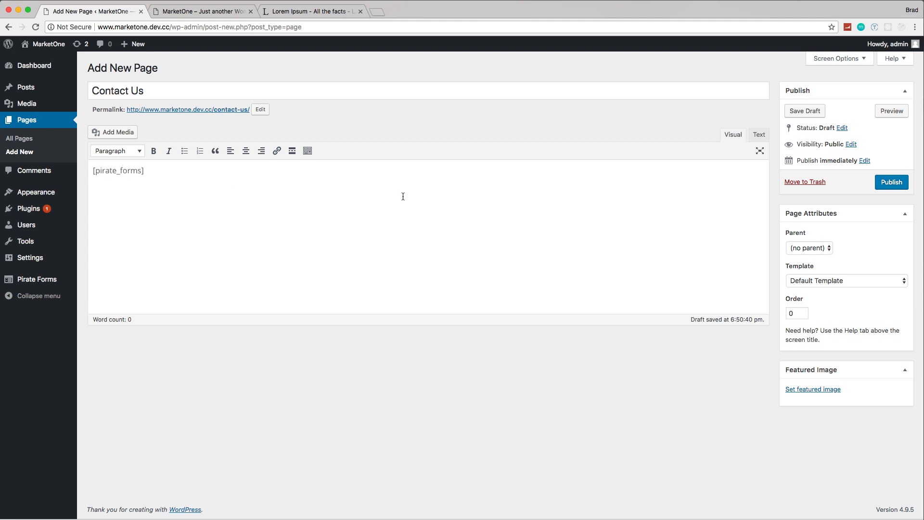
Step: Assign the Contact template to the Contact Us page and publish it
{"action": "left_click", "coordinate": [805, 281]}
{"action": "left_click", "coordinate": [809, 299]}
{"action": "left_click", "coordinate": [888, 185]}
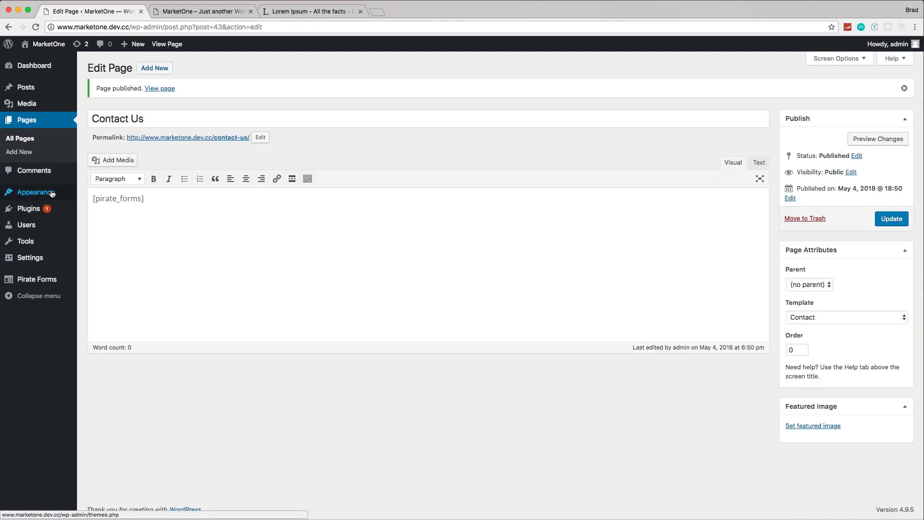
Step: Add the Contact Us page to the end of Primary Menu and save the menu
{"action": "mouse_move", "coordinate": [36, 192]}
{"action": "left_click", "coordinate": [101, 235]}
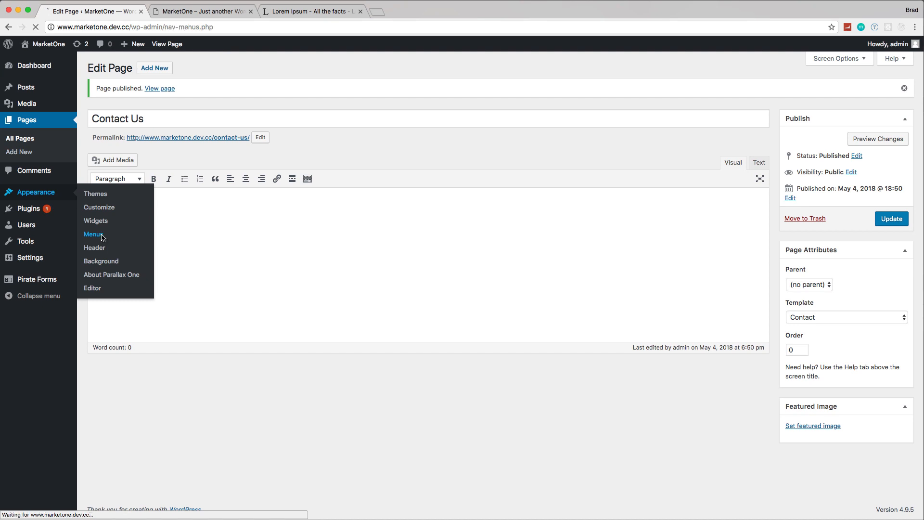
{"action": "left_click", "coordinate": [104, 198]}
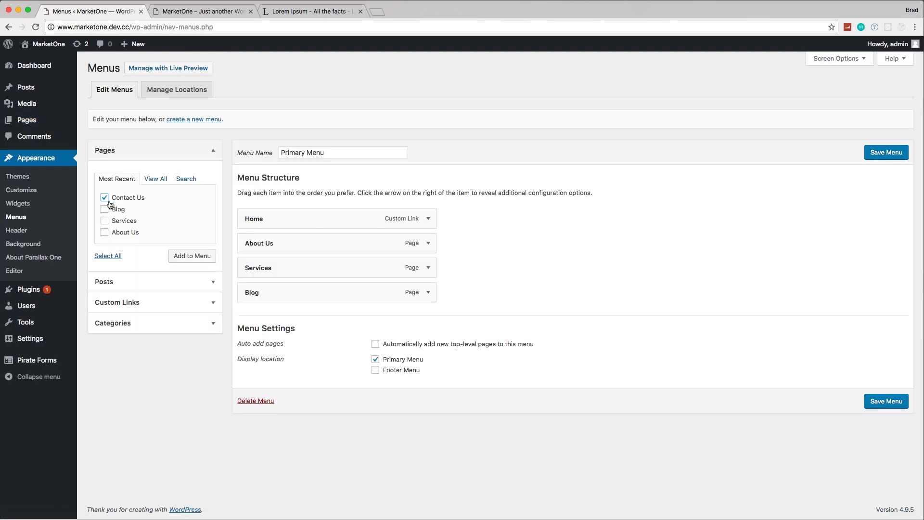
{"action": "left_click", "coordinate": [185, 259]}
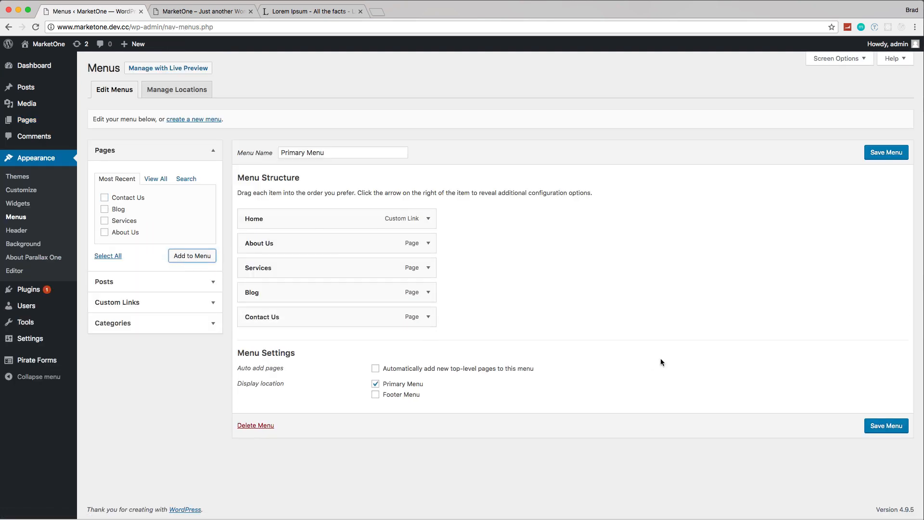
{"action": "left_click", "coordinate": [904, 433]}
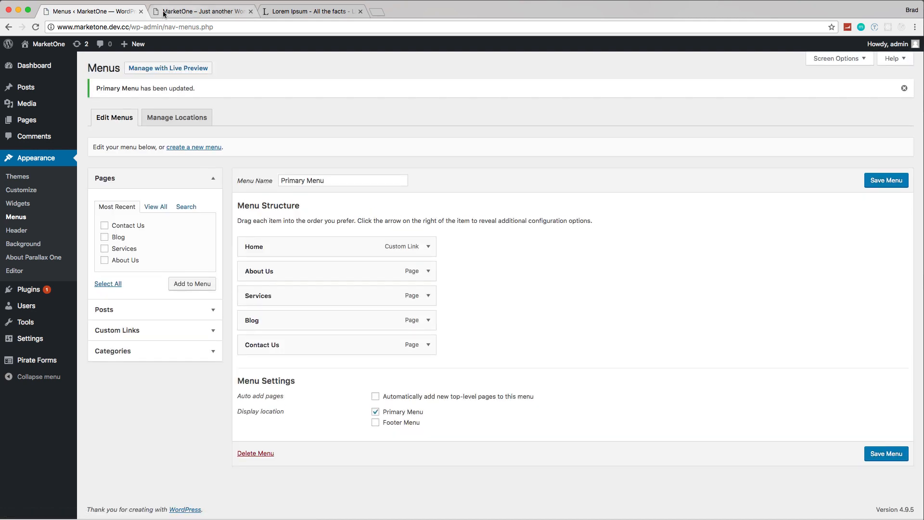
Step: Switch to the refreshed live site and review the Contact Us page's form and the home page through the navigation links
{"action": "left_click", "coordinate": [202, 11]}
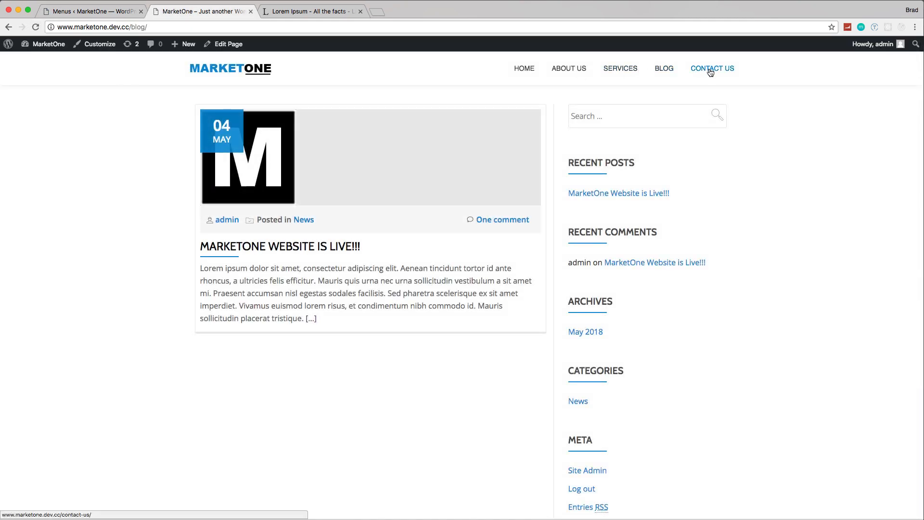
{"action": "left_click", "coordinate": [711, 70]}
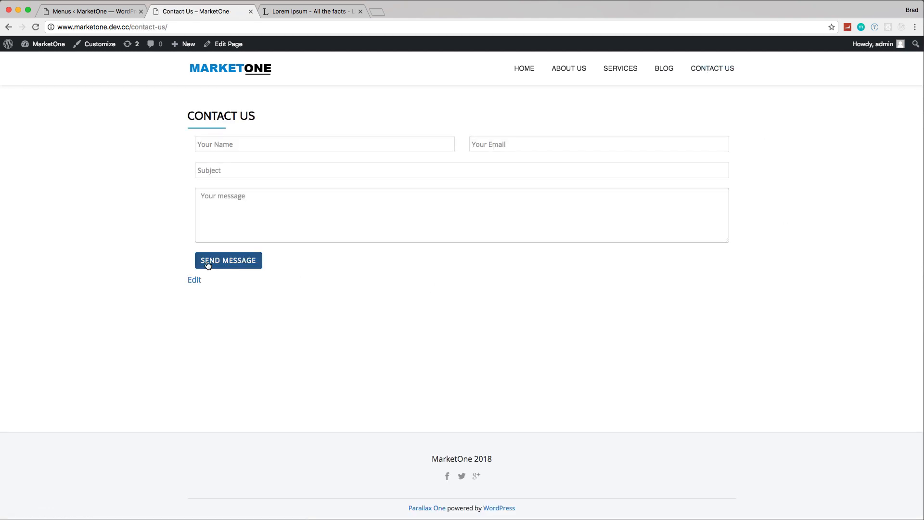
{"action": "left_click", "coordinate": [525, 74]}
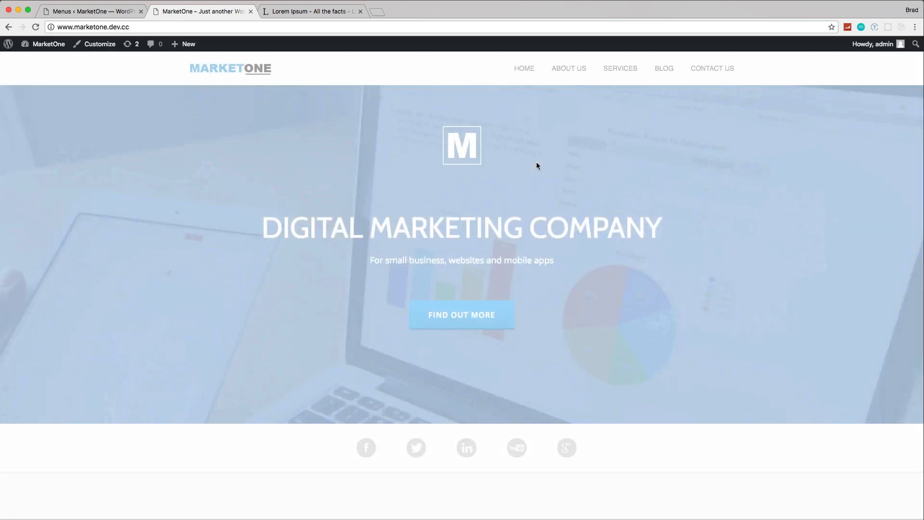
{"action": "scroll", "coordinate": [537, 165], "scroll_direction": "down", "scroll_amount": 7}
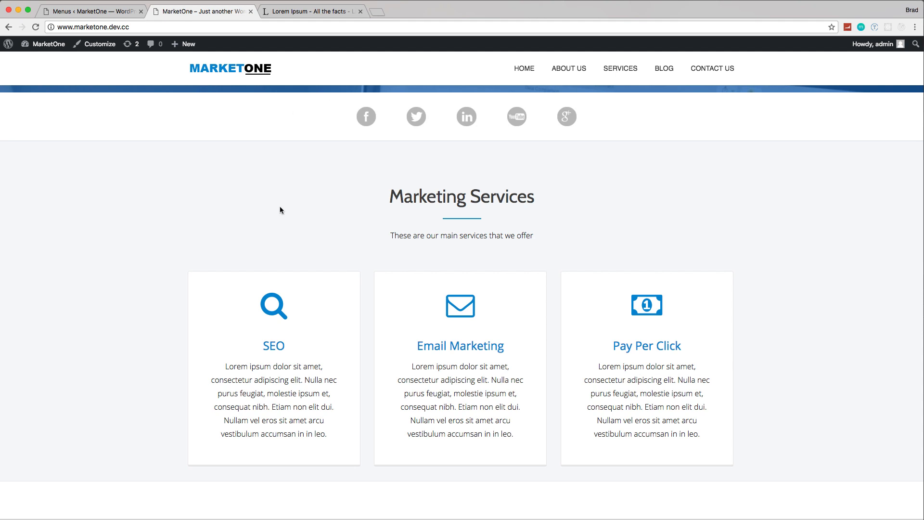
Step: Open phpMyAdmin from localhost/phpmyadmin in a new browser tab
{"action": "left_click", "coordinate": [378, 12]}
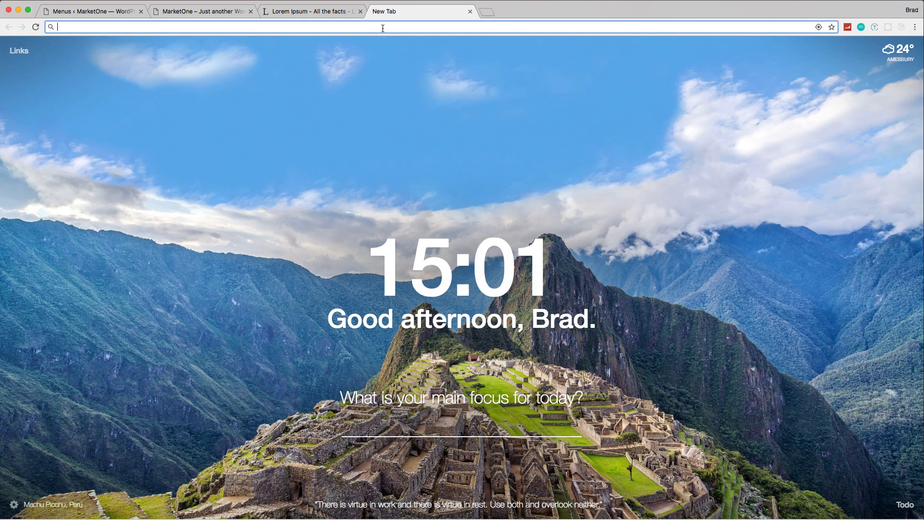
{"action": "type", "text": "loc"}
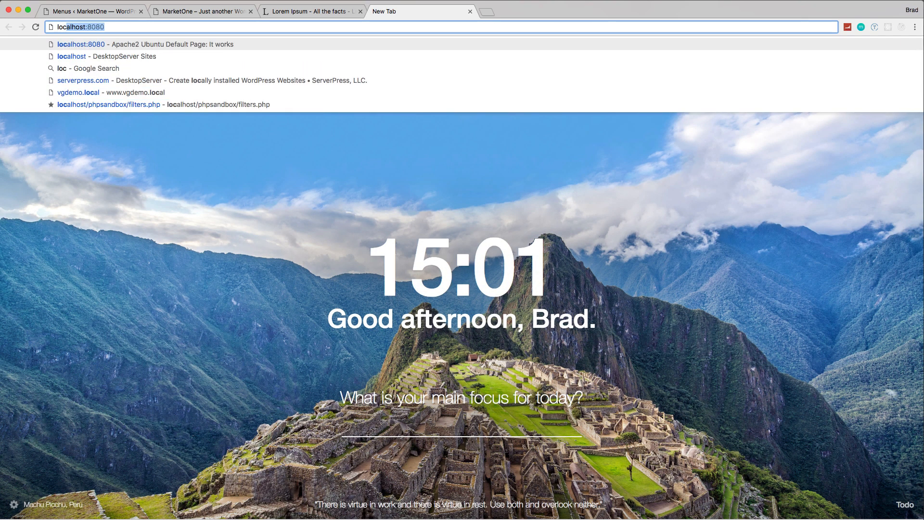
{"action": "type", "text": "alhost"}
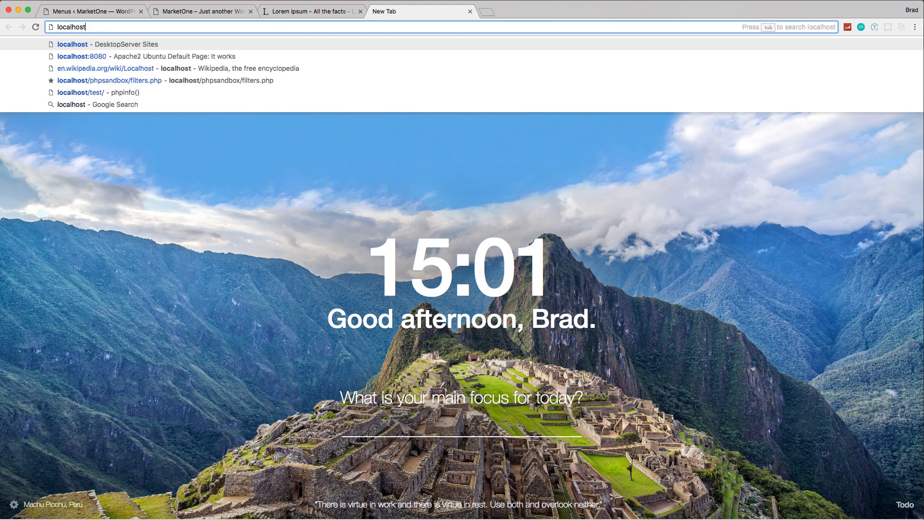
{"action": "type", "text": "/phpmy"}
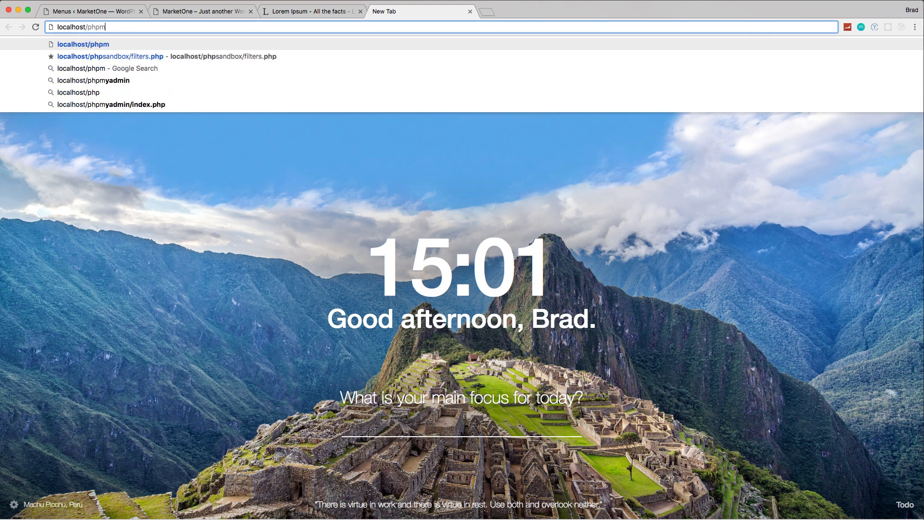
{"action": "type", "text": "admin"}
{"action": "key", "text": "Return"}
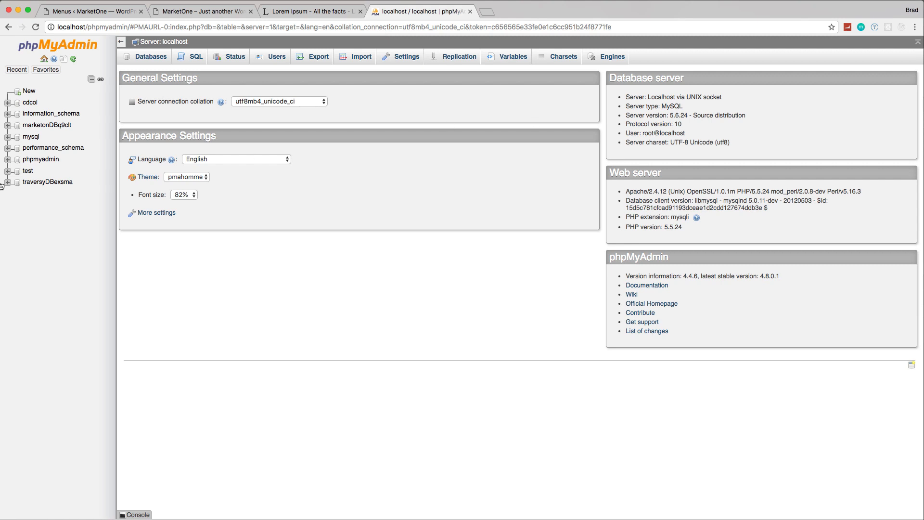
Step: Export the marketonDBq9clt database with the Quick method in SQL format and save the file to Downloads
{"action": "left_click", "coordinate": [48, 126]}
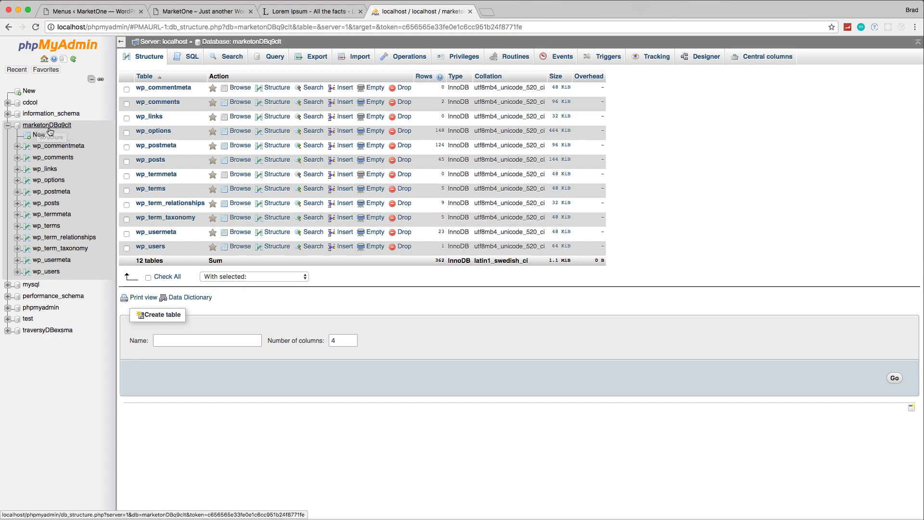
{"action": "left_click", "coordinate": [312, 57]}
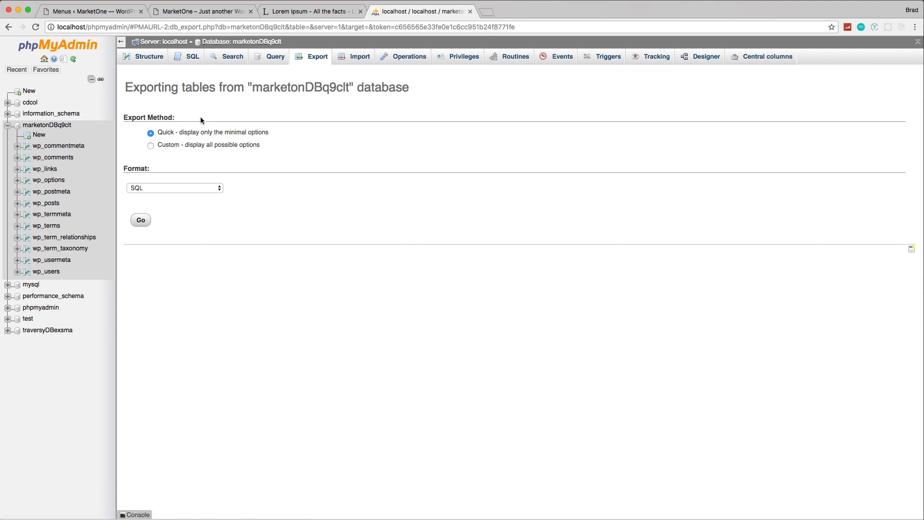
{"action": "left_click", "coordinate": [150, 146]}
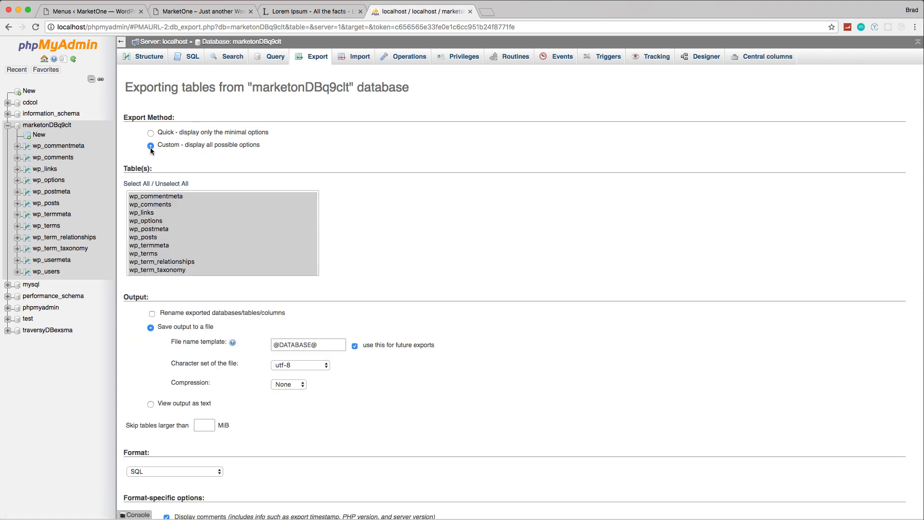
{"action": "left_click", "coordinate": [151, 133]}
{"action": "left_click", "coordinate": [135, 221]}
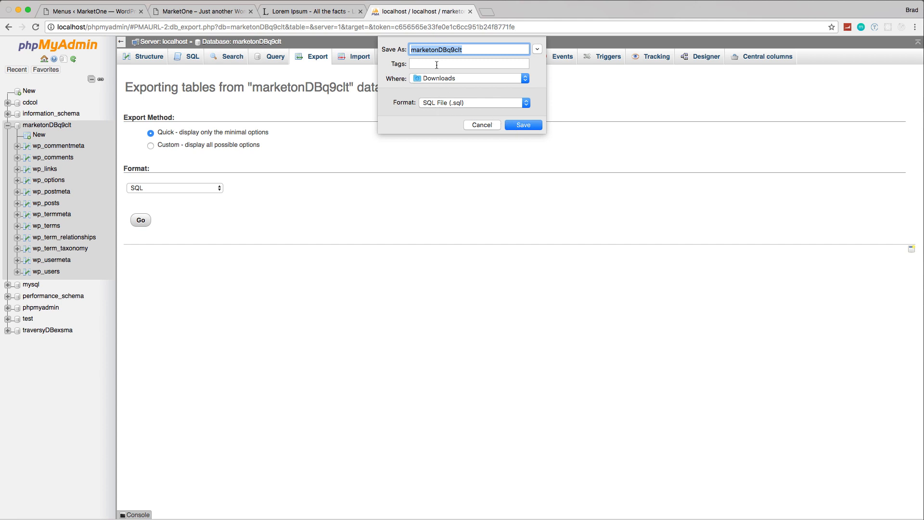
{"action": "left_click", "coordinate": [524, 126]}
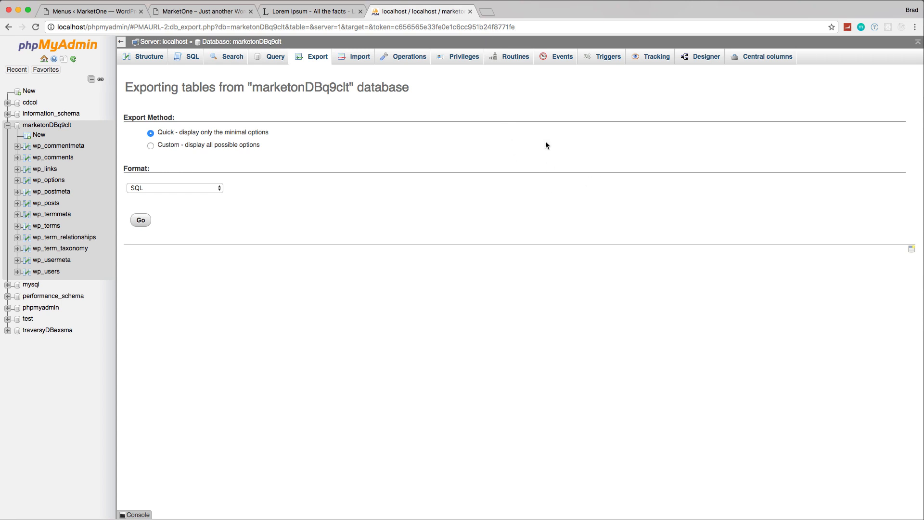
Step: Open the inmotionhosting.com website in a new browser tab
{"action": "left_click", "coordinate": [489, 14]}
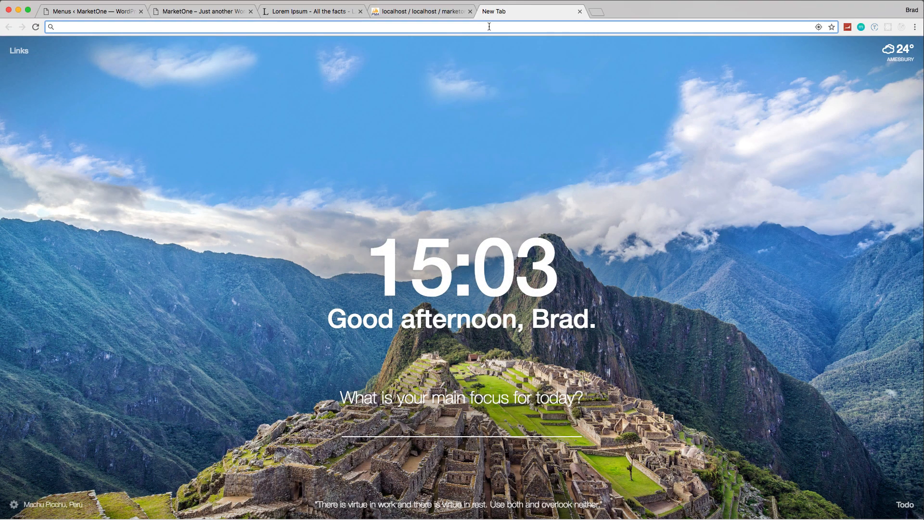
{"action": "type", "text": "inmotio"}
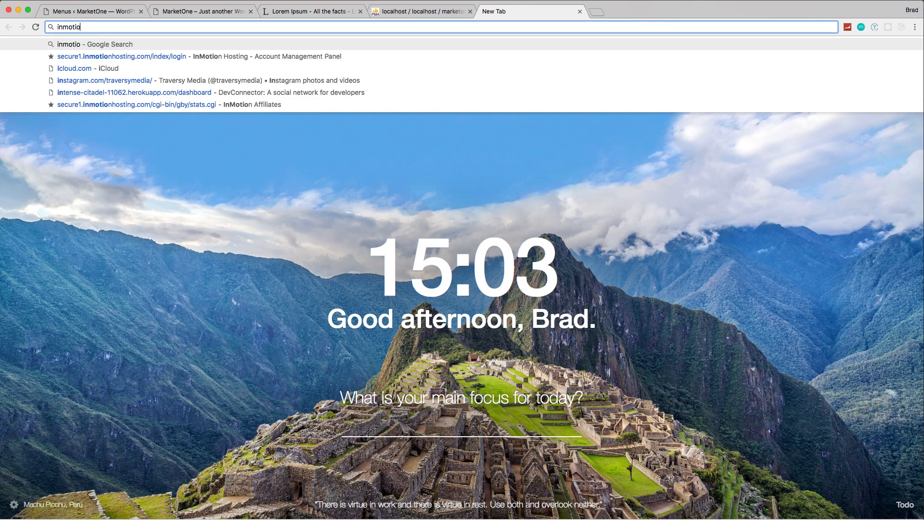
{"action": "type", "text": "nhosting"}
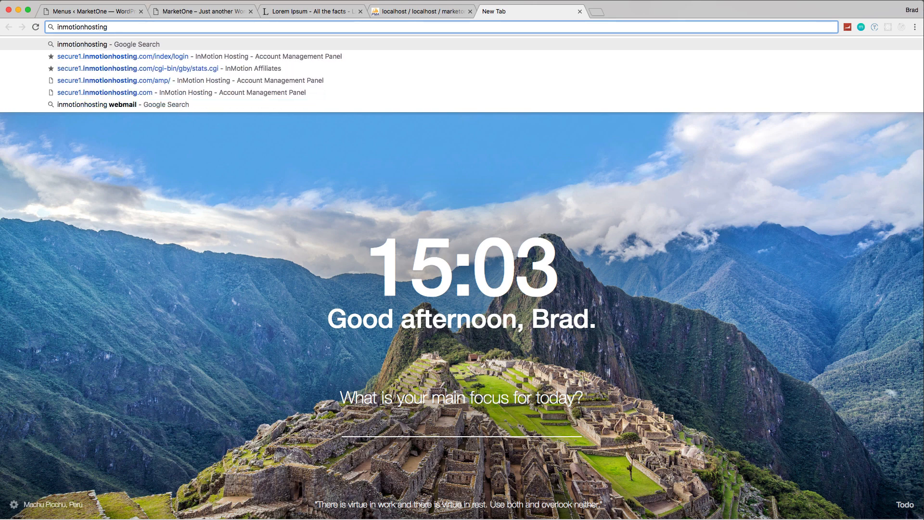
{"action": "type", "text": ".com"}
{"action": "key", "text": "Return"}
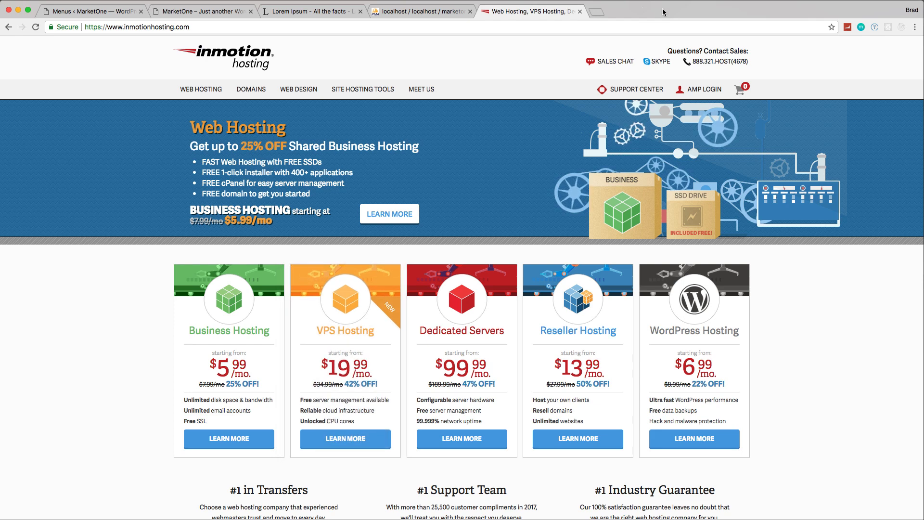
Step: Replace the hosting company's page with codedemos.com to view the site's root index
{"action": "left_click", "coordinate": [613, 25]}
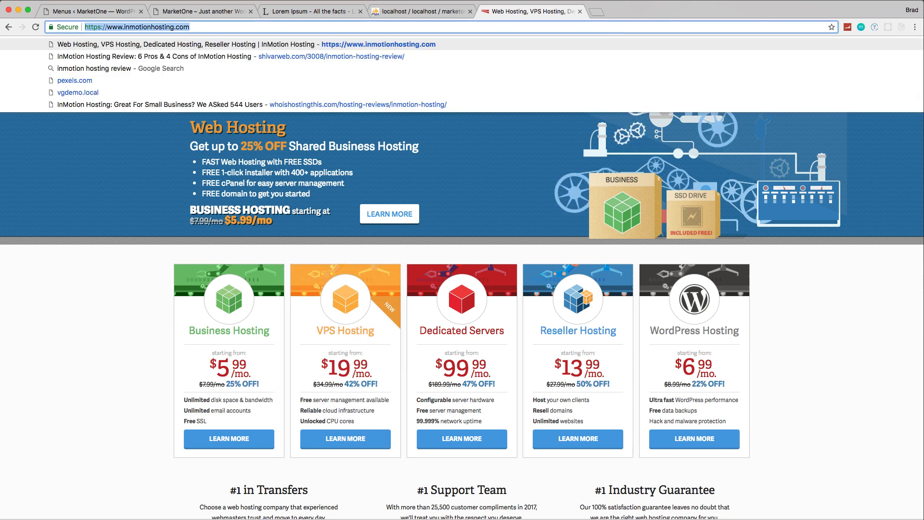
{"action": "type", "text": "codedemos.com"}
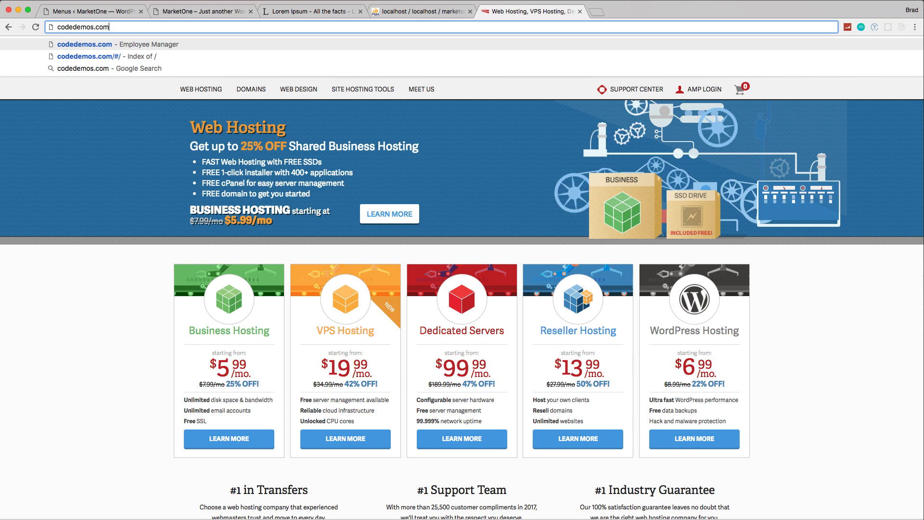
{"action": "key", "text": "Return"}
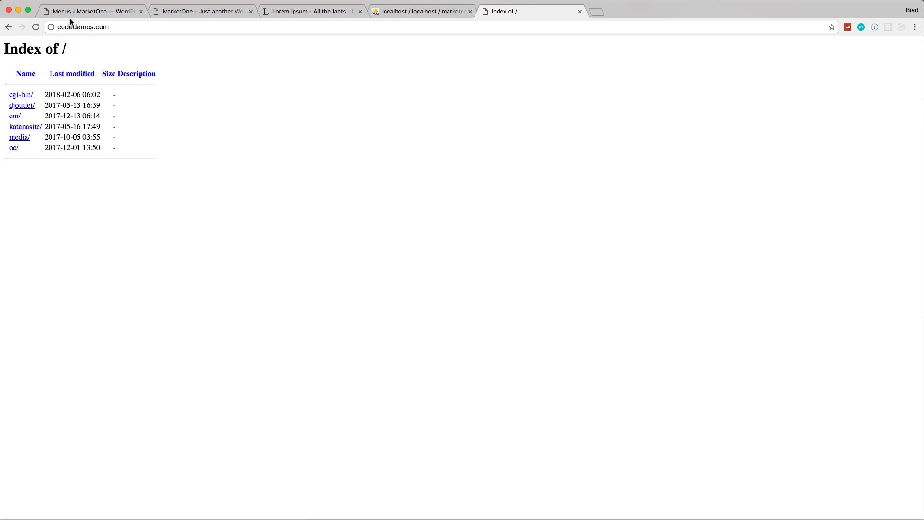
Step: Go to codedemos.com/cpanel and log in to cPanel with the prefilled credentials
{"action": "left_click", "coordinate": [187, 28]}
{"action": "left_click", "coordinate": [188, 27]}
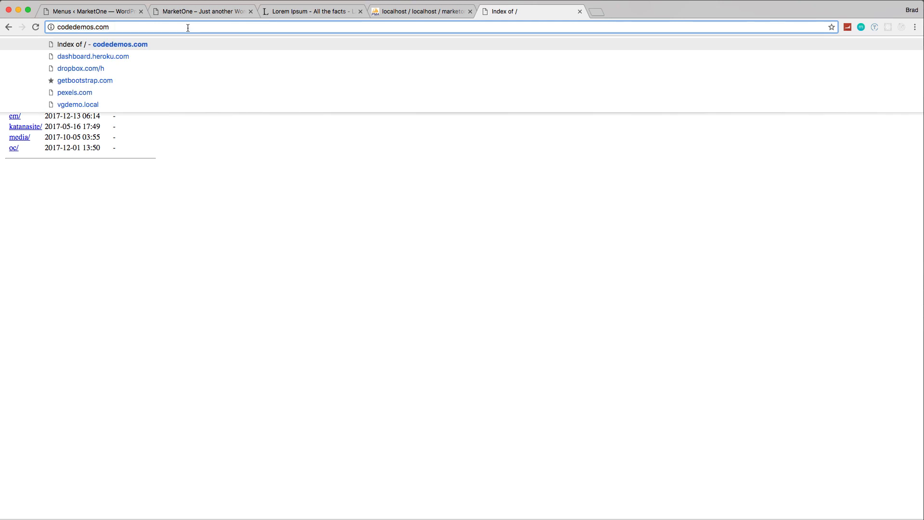
{"action": "type", "text": "/cpanel"}
{"action": "key", "text": "Return"}
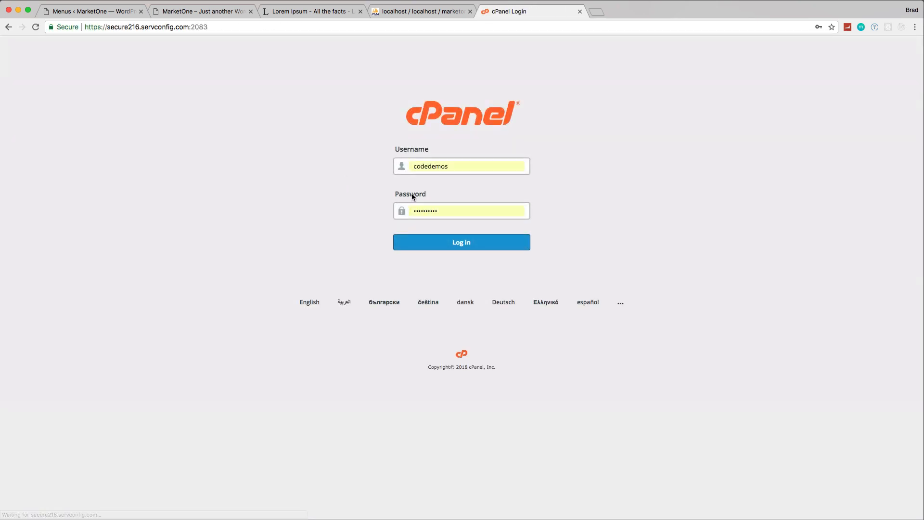
{"action": "left_click", "coordinate": [459, 243]}
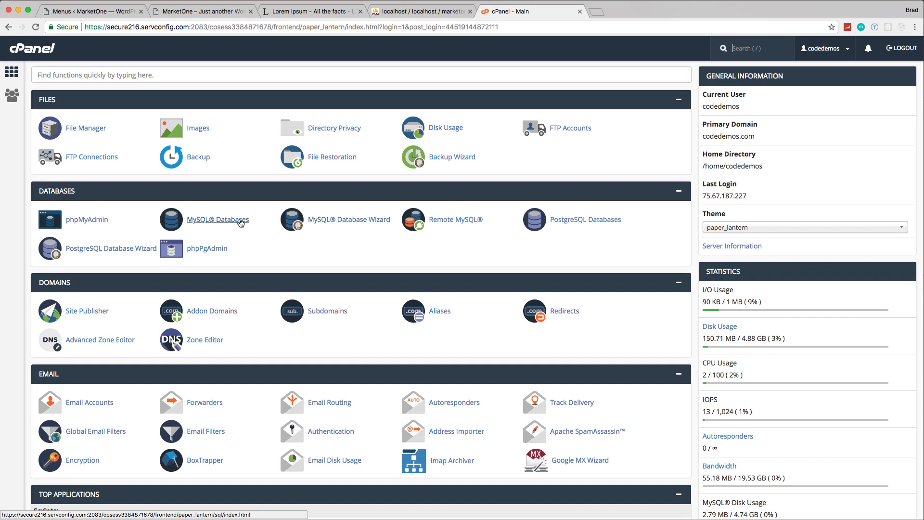
Step: Create a new database with the name marketone using the MySQL Database Wizard
{"action": "left_click", "coordinate": [345, 220]}
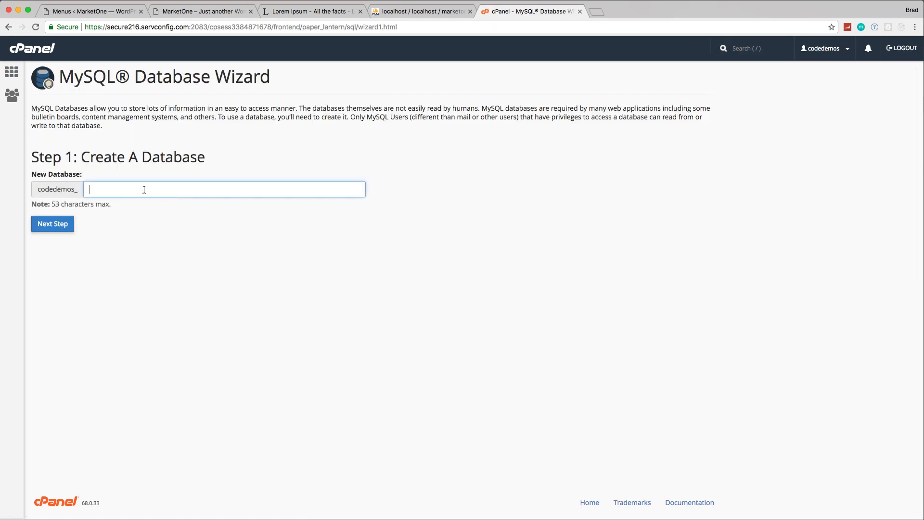
{"action": "type", "text": "marketone"}
{"action": "left_click", "coordinate": [48, 225]}
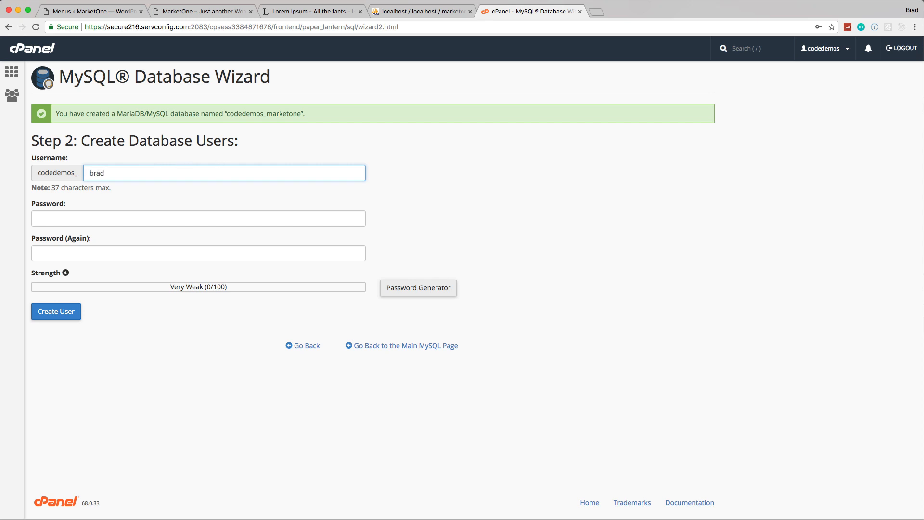
Step: Try to set a short password for the new database user in the password and confirmation fields
{"action": "left_click", "coordinate": [129, 218]}
{"action": "type", "text": "p"}
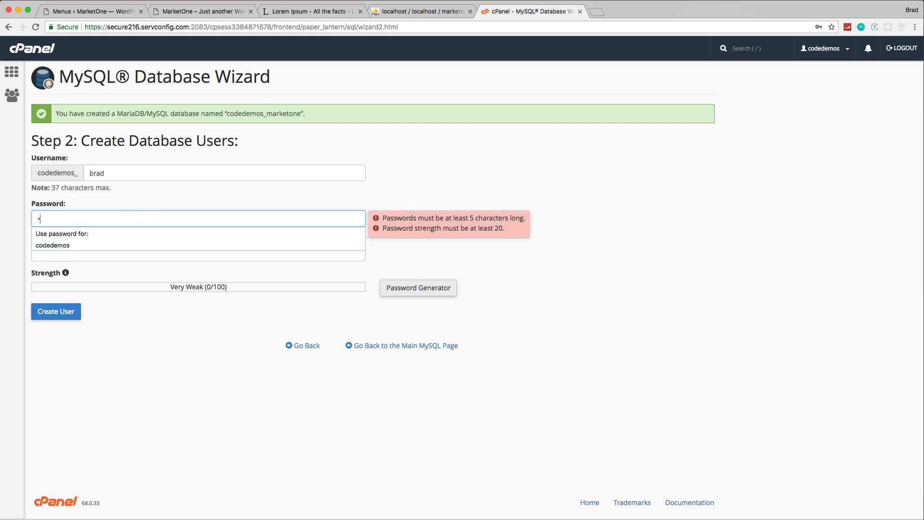
{"action": "type", "text": "••••"}
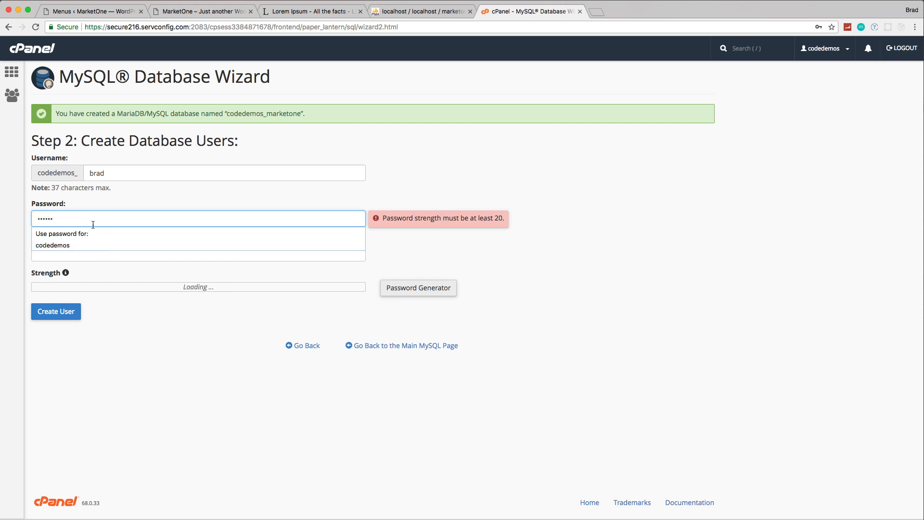
{"action": "left_click", "coordinate": [82, 254]}
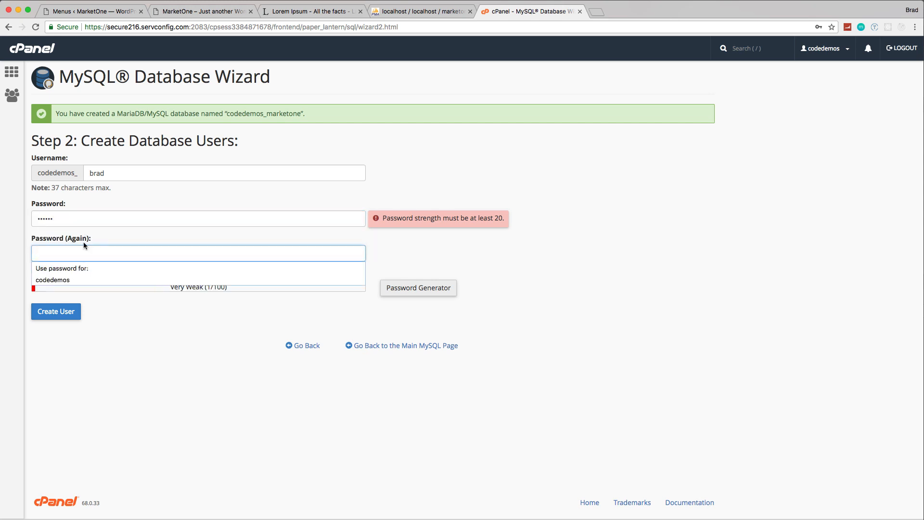
{"action": "type", "text": "••••••"}
{"action": "left_click", "coordinate": [505, 168]}
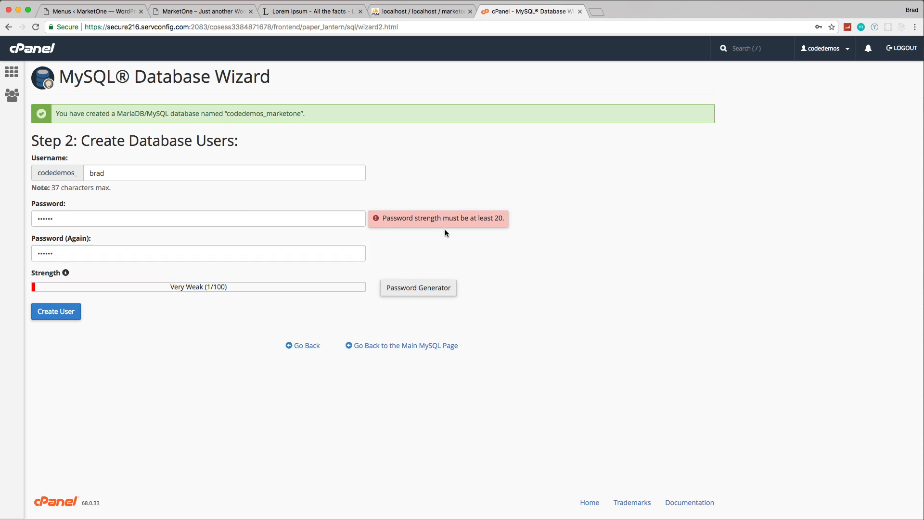
Step: Enter a stronger password in both the password and confirmation fields and create the database user
{"action": "left_click_drag", "start_coordinate": [70, 221], "coordinate": [17, 225]}
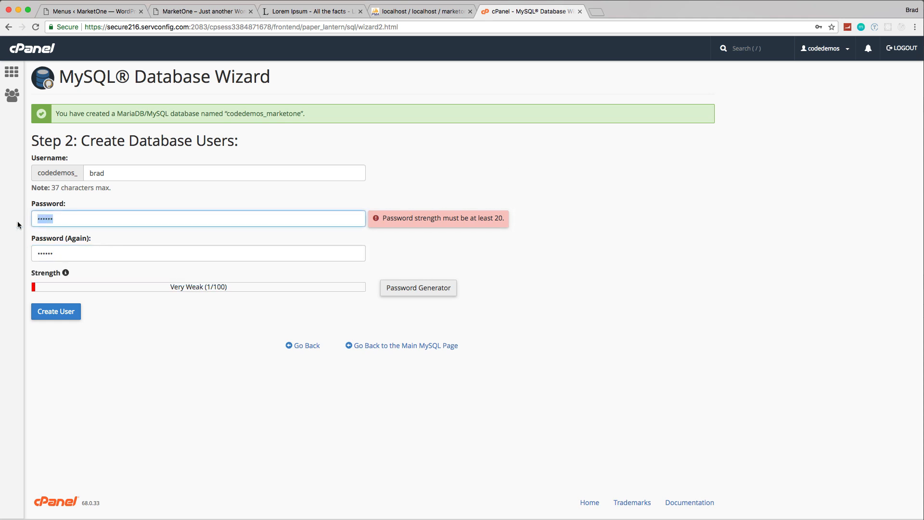
{"action": "type", "text": "•••"}
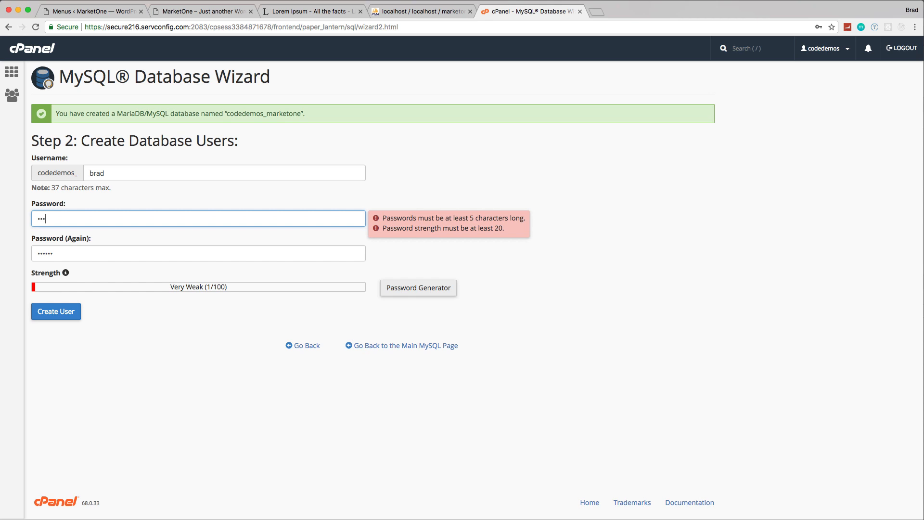
{"action": "type", "text": "••"}
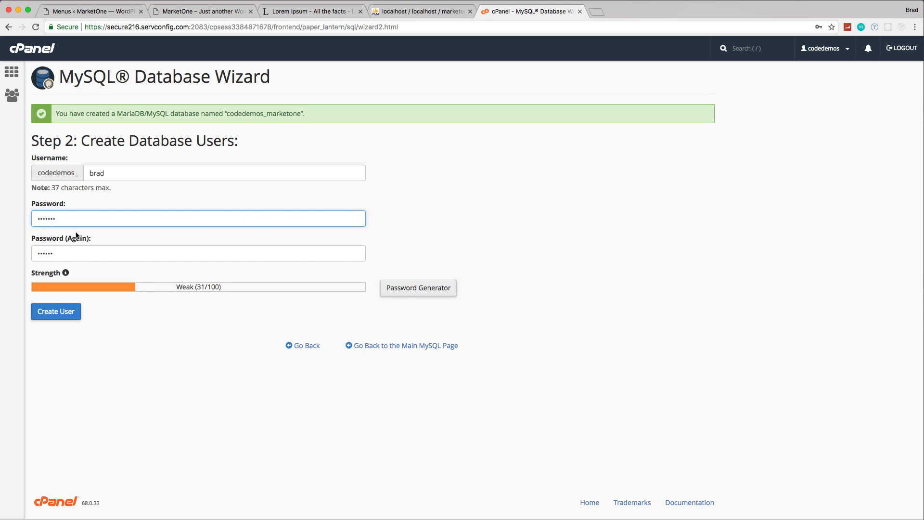
{"action": "left_click_drag", "start_coordinate": [79, 251], "coordinate": [17, 254]}
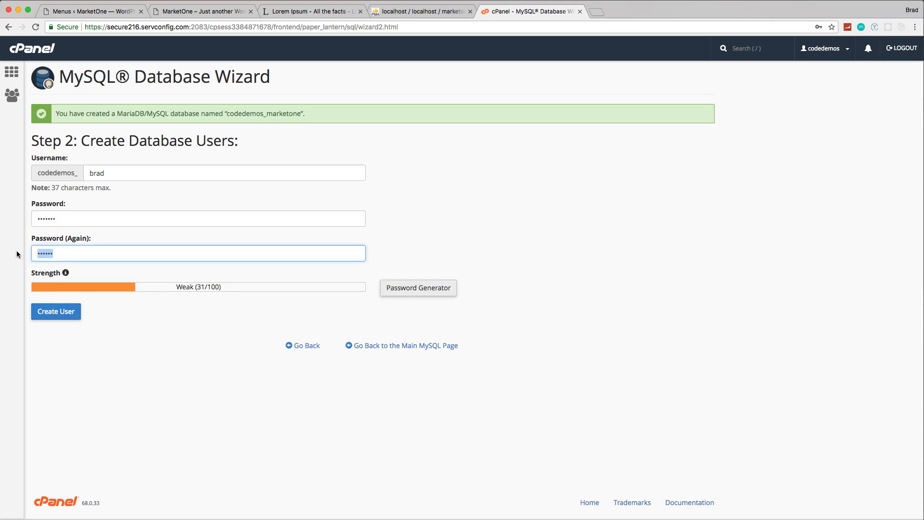
{"action": "type", "text": "••••••"}
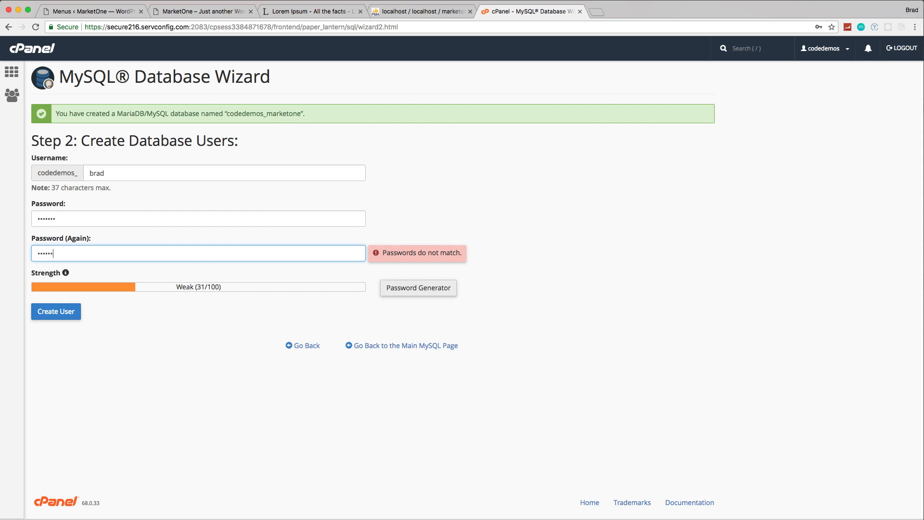
{"action": "type", "text": "•"}
{"action": "left_click", "coordinate": [59, 312]}
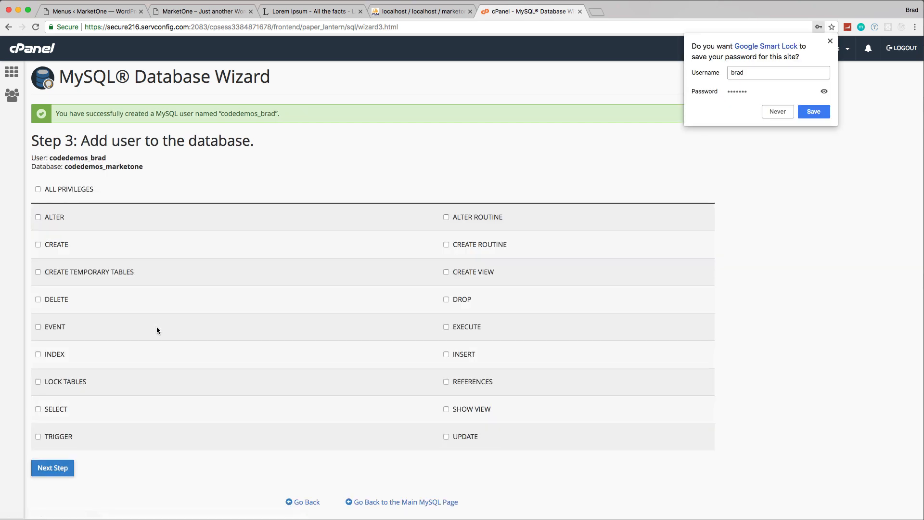
Step: Grant the new user ALL PRIVILEGES on the codedemos_marketone database and return to the cPanel home page
{"action": "left_click", "coordinate": [38, 189]}
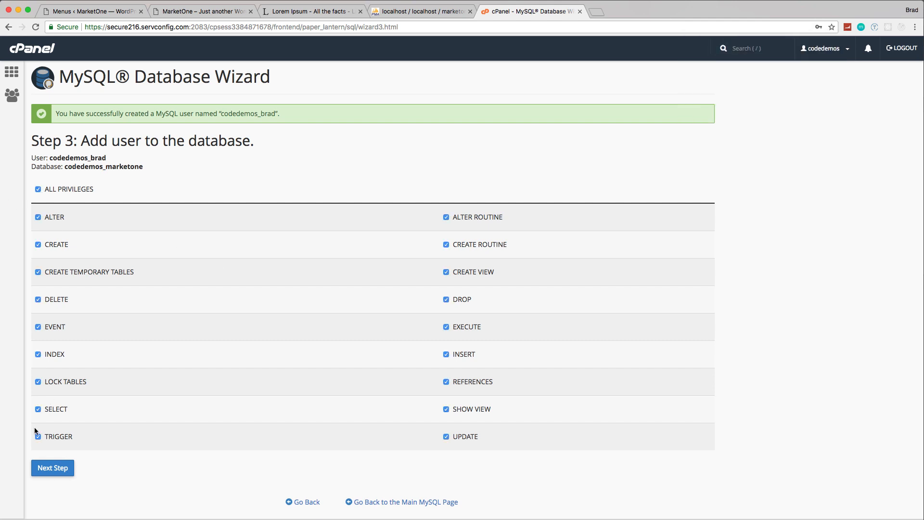
{"action": "left_click", "coordinate": [52, 471]}
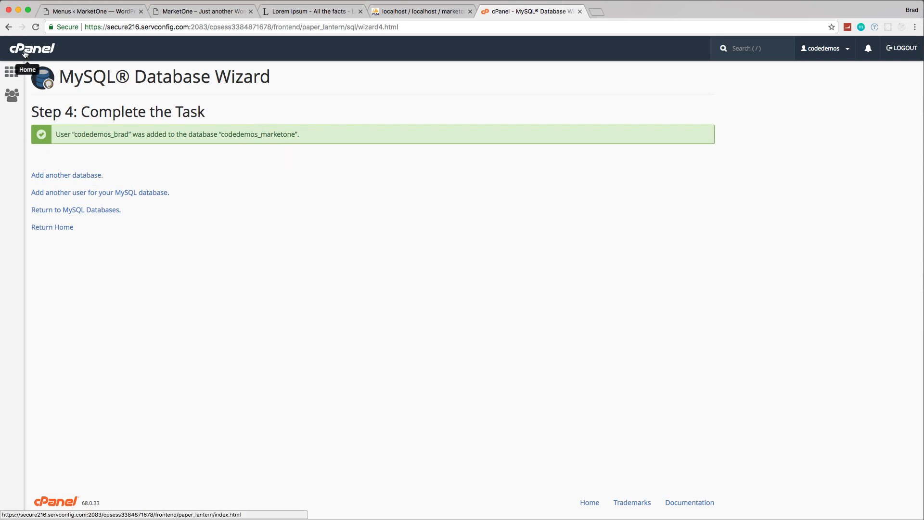
{"action": "left_click", "coordinate": [12, 72]}
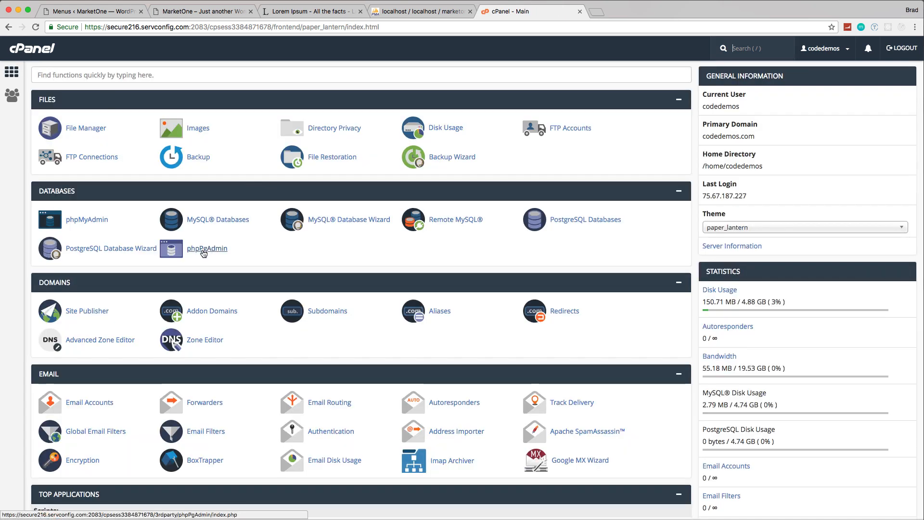
Step: Open the hosting account's phpMyAdmin and import marketonDBq9clt.sql into the codedemos_marketone database
{"action": "left_click", "coordinate": [89, 222]}
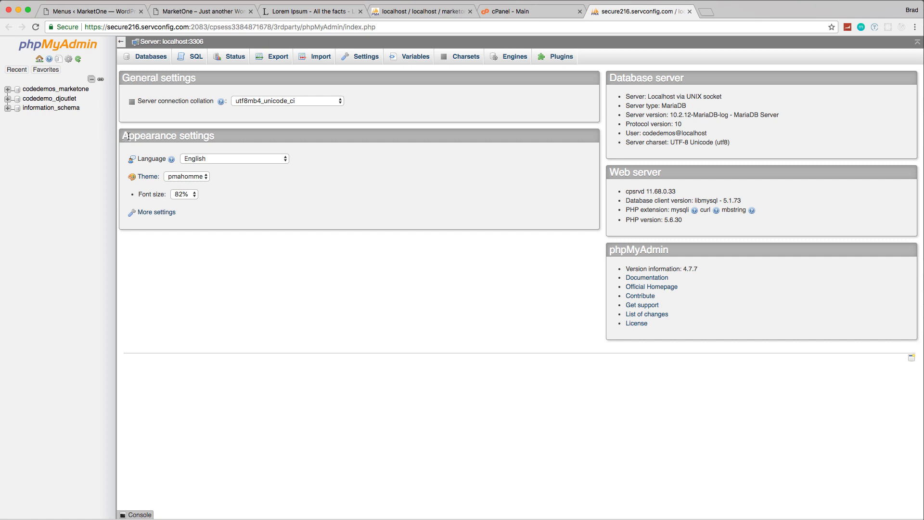
{"action": "left_click", "coordinate": [44, 90]}
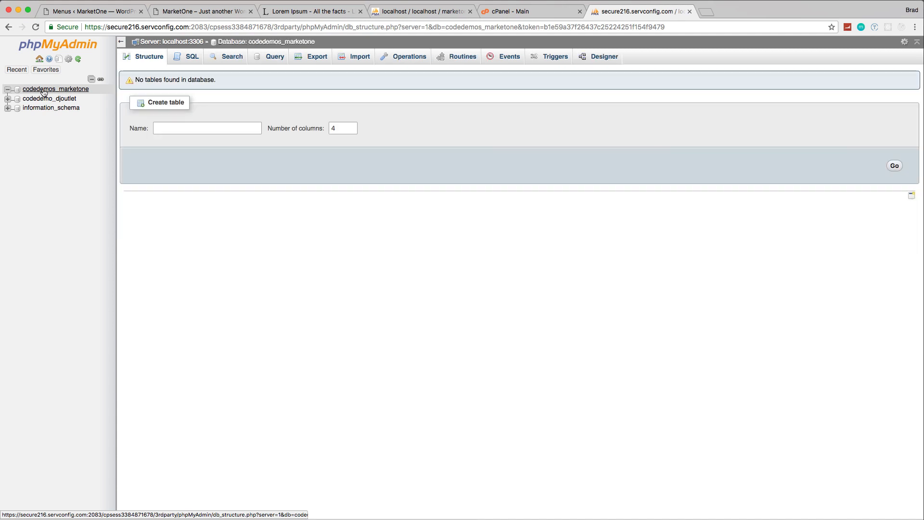
{"action": "left_click", "coordinate": [361, 60]}
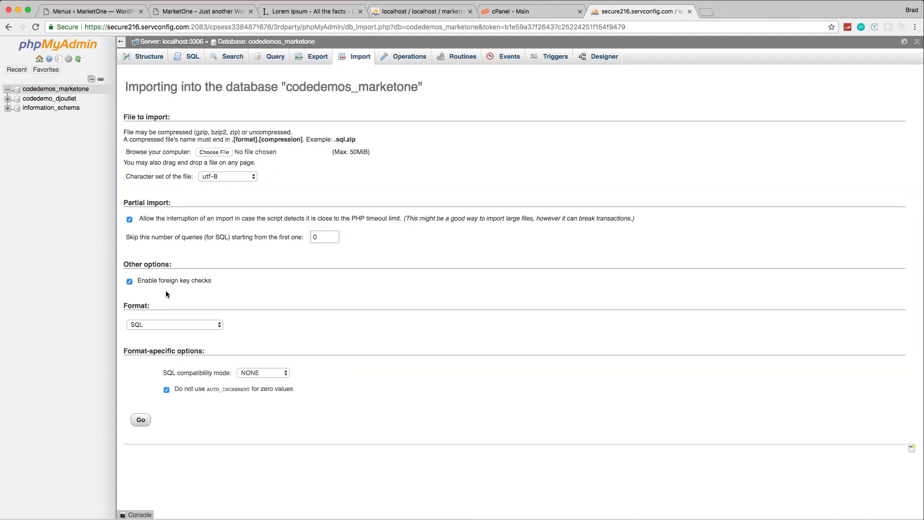
{"action": "left_click", "coordinate": [213, 152]}
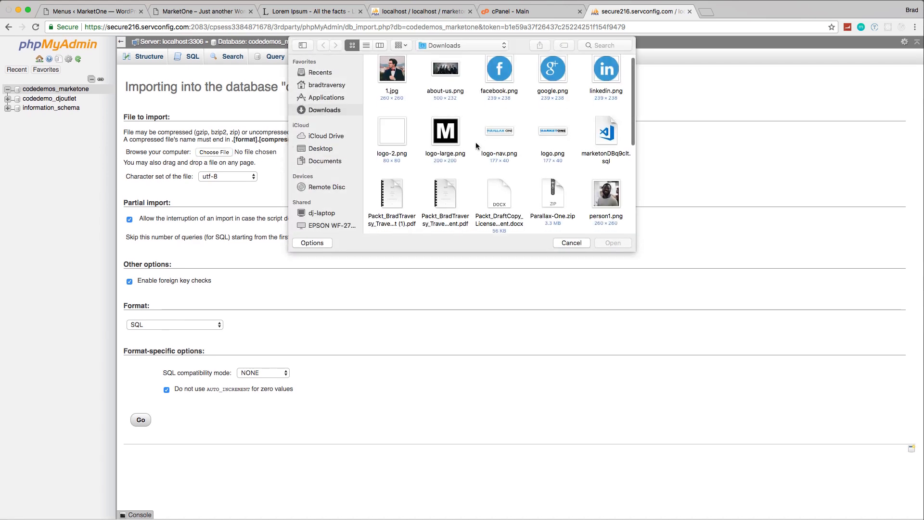
{"action": "scroll", "coordinate": [476, 142], "scroll_direction": "down", "scroll_amount": 2}
{"action": "left_click", "coordinate": [609, 93]}
{"action": "double_click", "coordinate": [610, 93]}
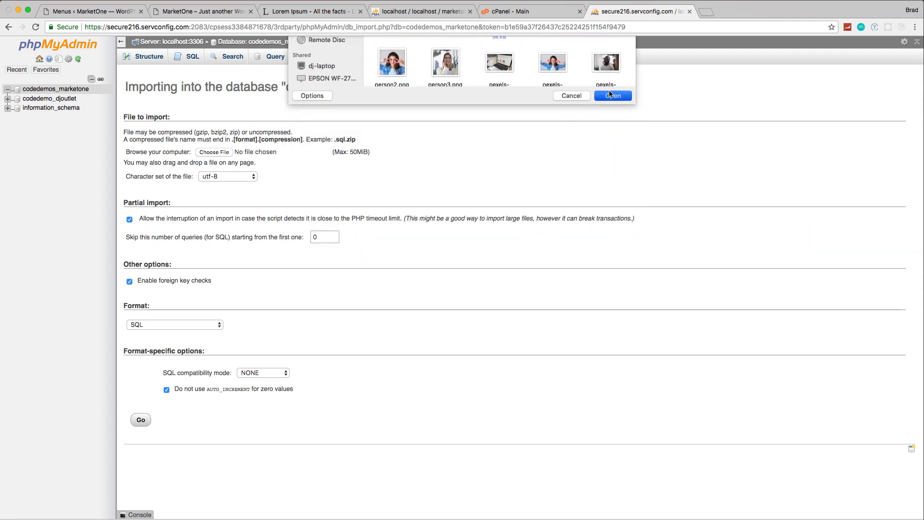
{"action": "left_click", "coordinate": [140, 421]}
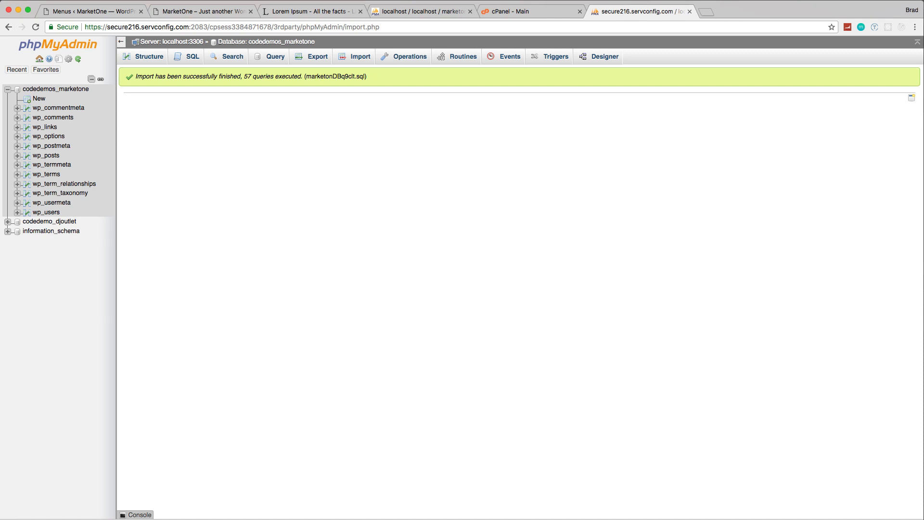
Step: Switch to FileZilla and enter the host codedemos.com and the FTP account username, dismissing the update notice
{"action": "left_click_drag", "start_coordinate": [423, 73], "coordinate": [611, 121]}
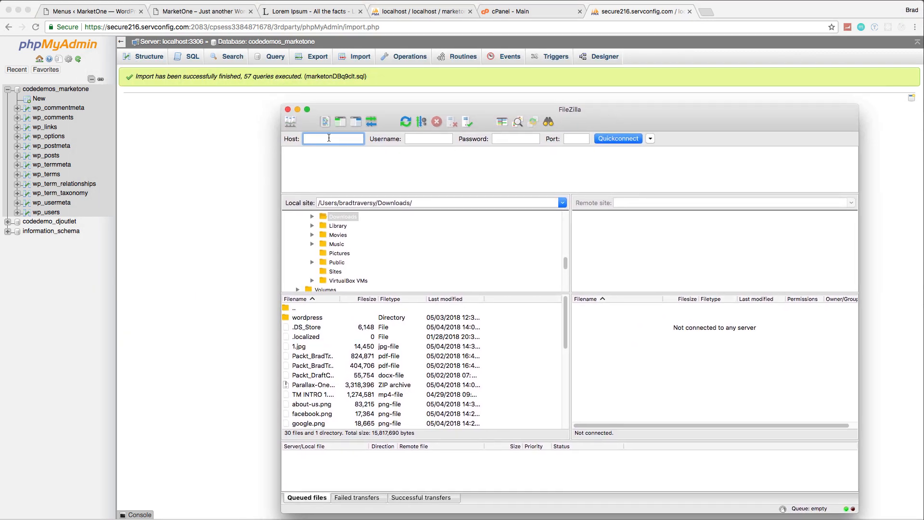
{"action": "type", "text": "demos.com"}
{"action": "left_click", "coordinate": [451, 138]}
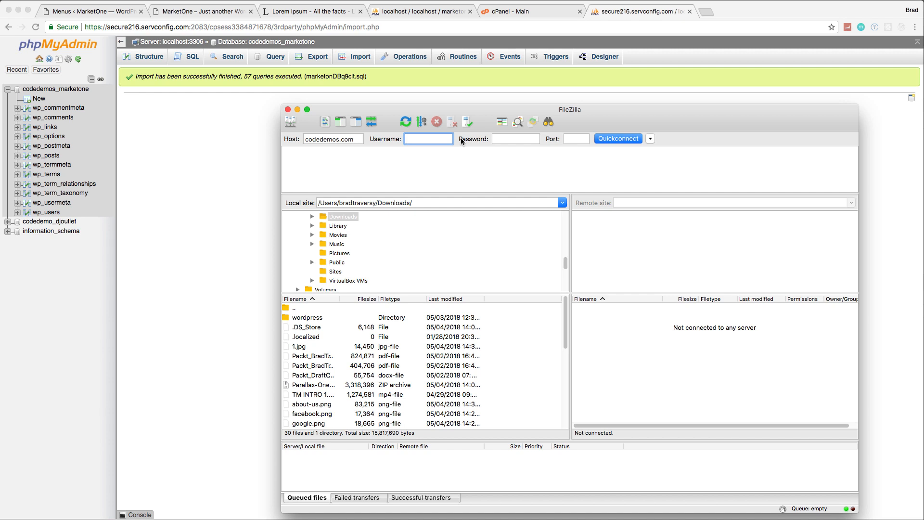
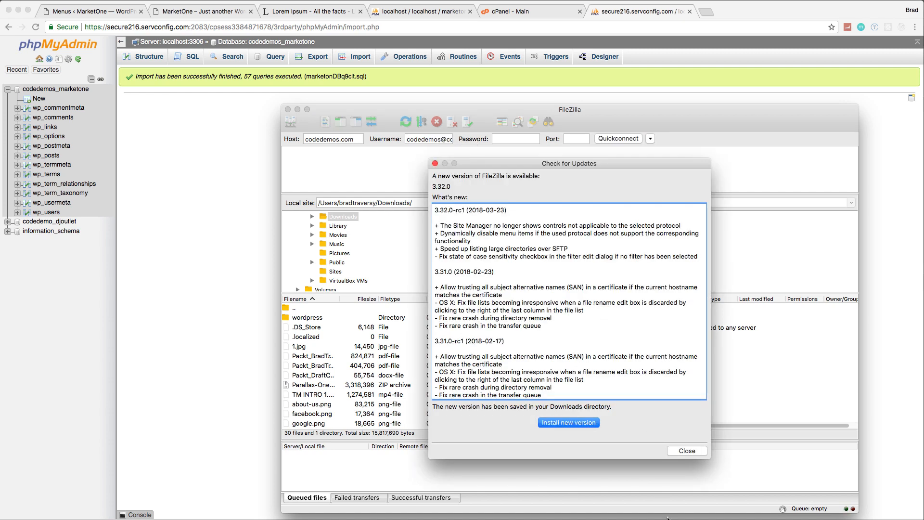
{"action": "left_click", "coordinate": [684, 452]}
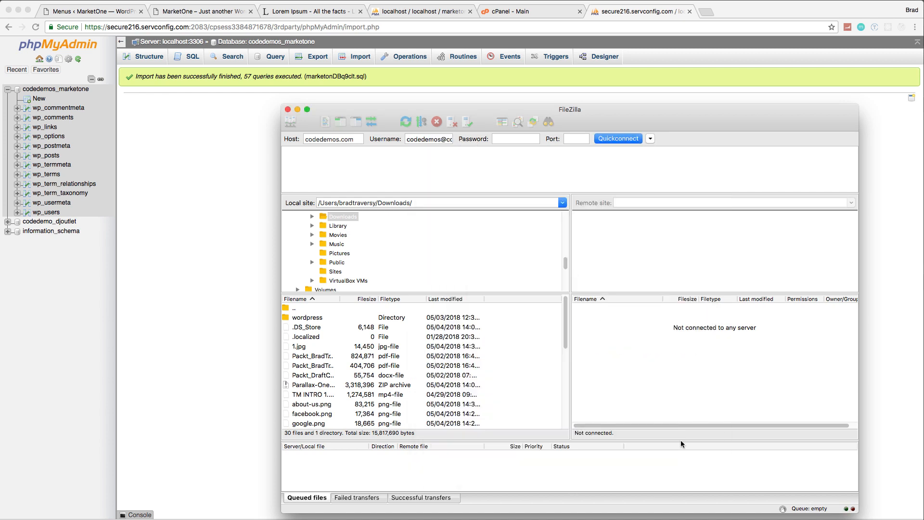
{"action": "left_click_drag", "start_coordinate": [442, 139], "coordinate": [463, 139]}
{"action": "left_click", "coordinate": [449, 139]}
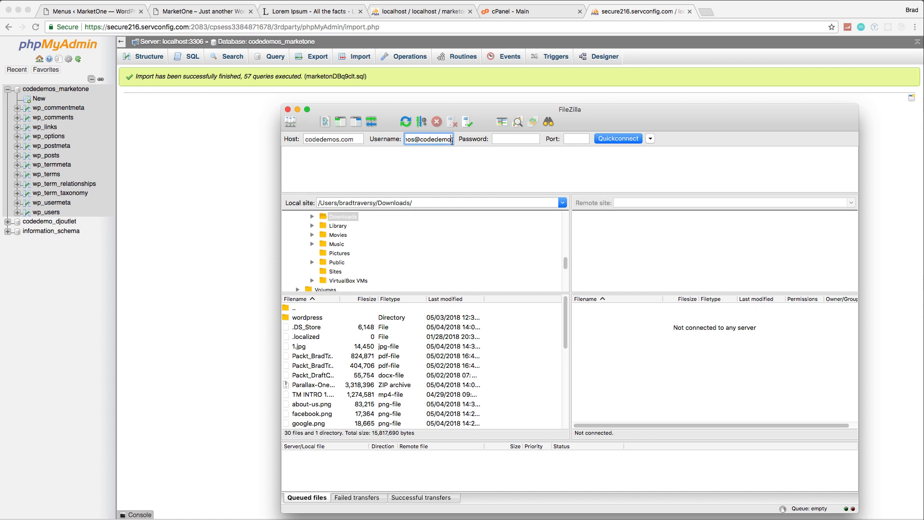
Step: Enter the FTP account password and connect to the server, accepting its certificate
{"action": "left_click", "coordinate": [512, 143]}
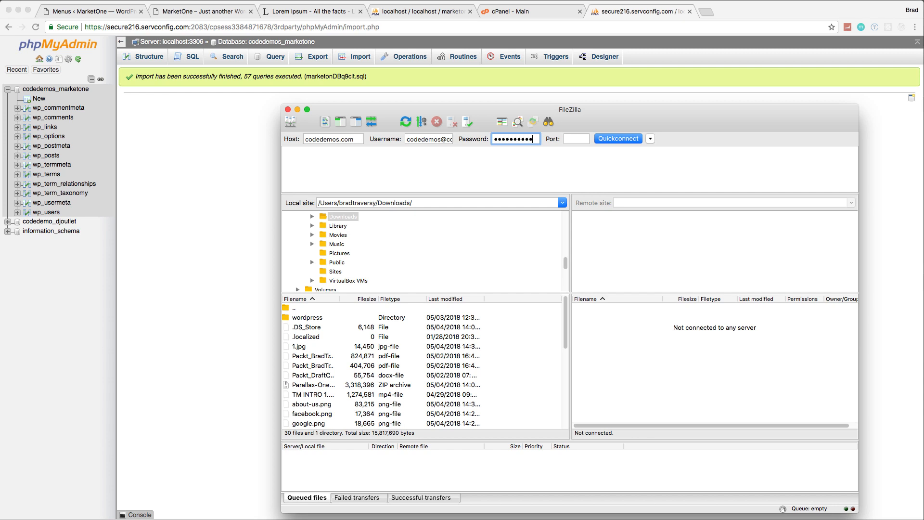
{"action": "left_click", "coordinate": [616, 139]}
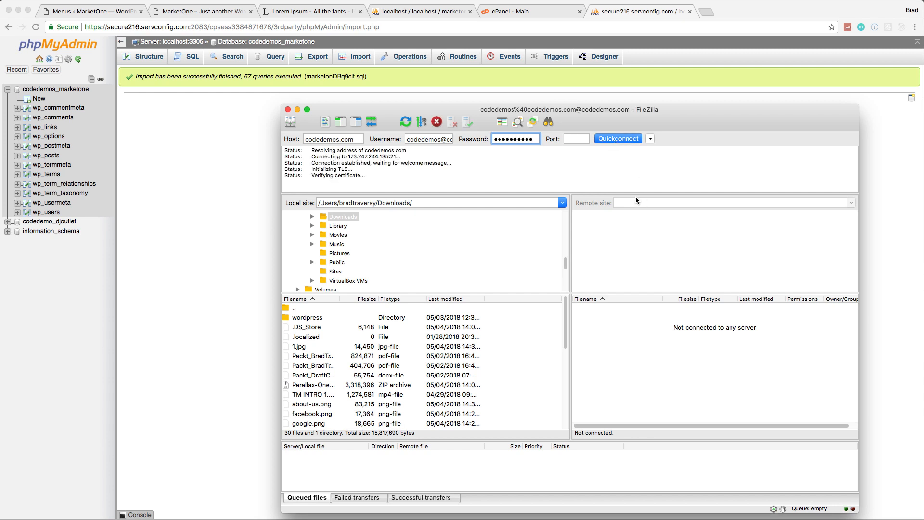
{"action": "key", "text": "Return"}
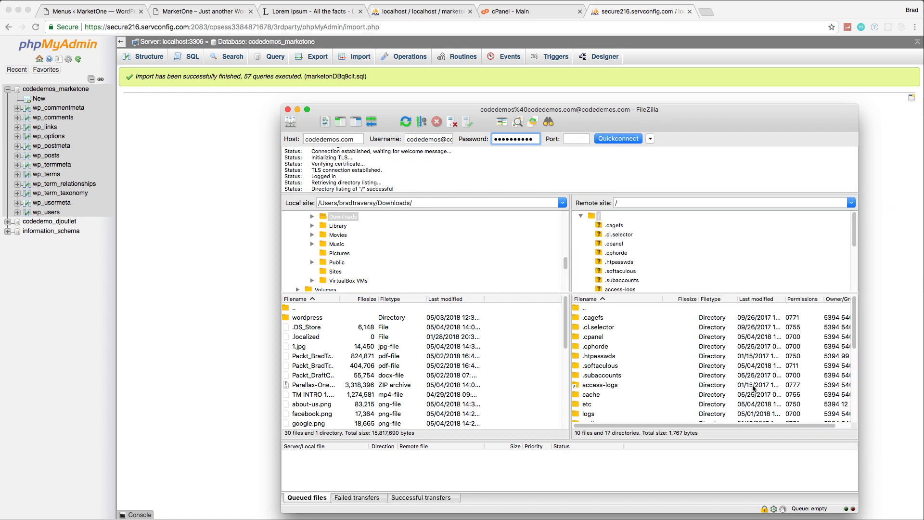
Step: Open the public_html folder on the remote server
{"action": "scroll", "coordinate": [709, 365], "scroll_direction": "down", "scroll_amount": 5}
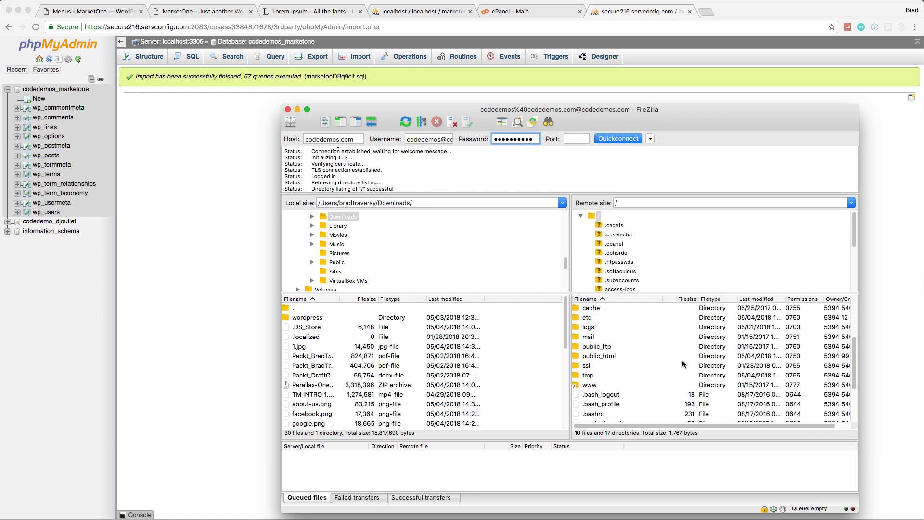
{"action": "double_click", "coordinate": [597, 356]}
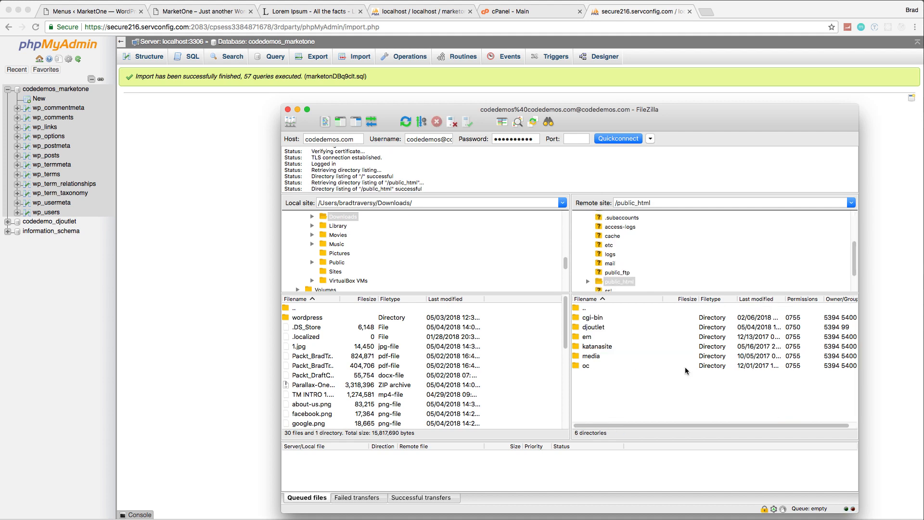
{"action": "left_click_drag", "start_coordinate": [681, 110], "coordinate": [673, 84]}
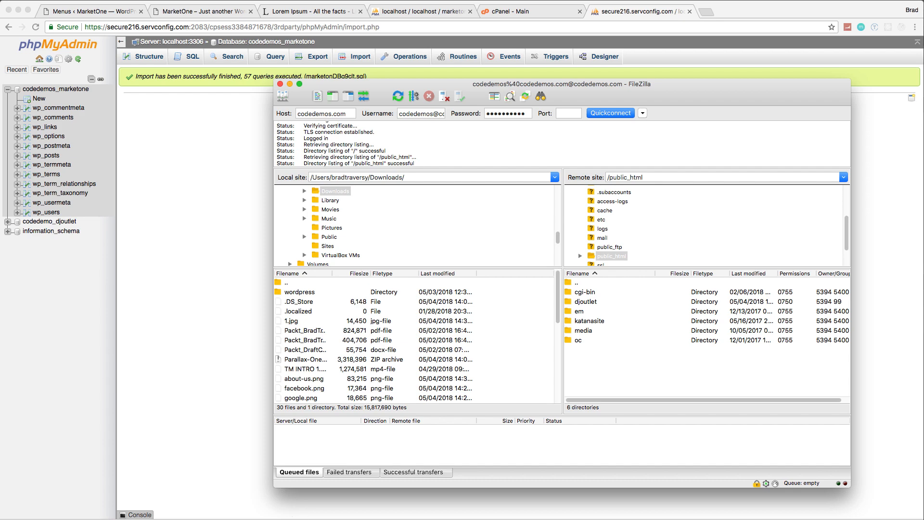
{"action": "left_click", "coordinate": [292, 517]}
{"action": "left_click", "coordinate": [377, 356]}
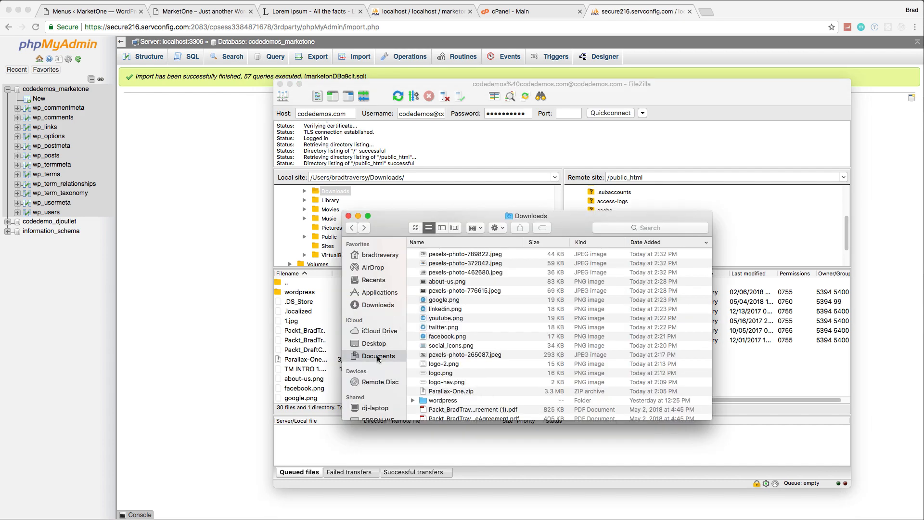
{"action": "double_click", "coordinate": [442, 299]}
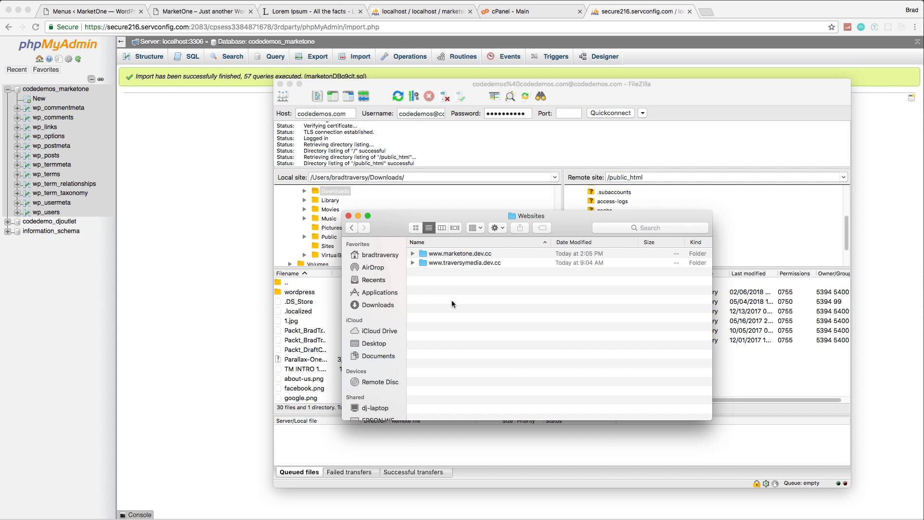
{"action": "double_click", "coordinate": [452, 256]}
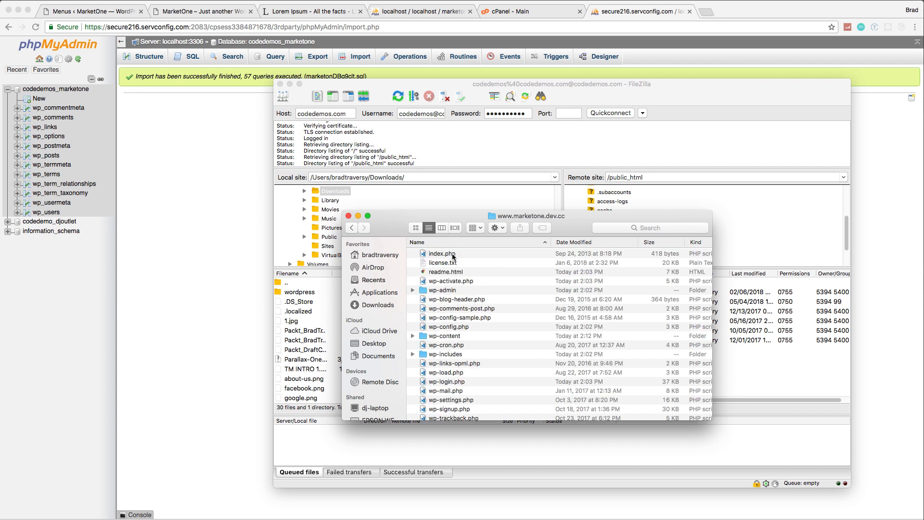
Step: Open wp-config.php in Visual Studio Code and go to its MySQL settings section
{"action": "scroll", "coordinate": [484, 290], "scroll_direction": "down", "scroll_amount": 2}
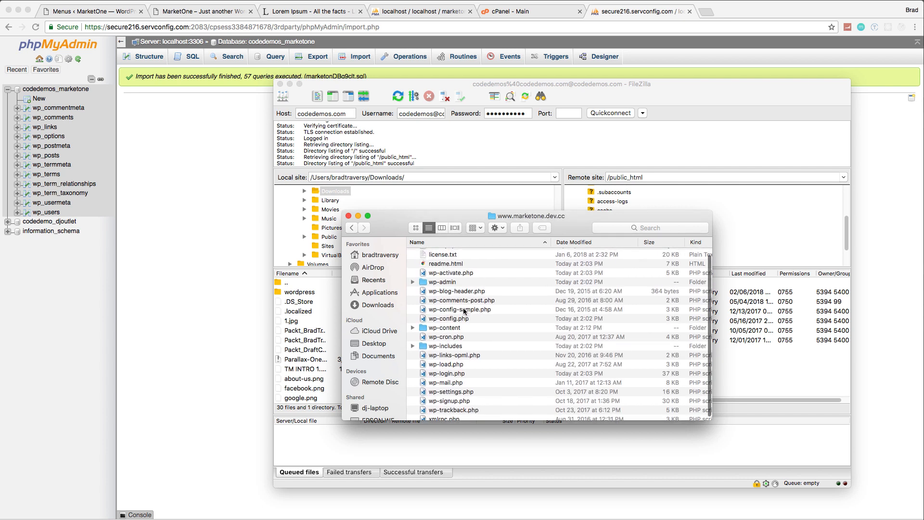
{"action": "left_click", "coordinate": [449, 320]}
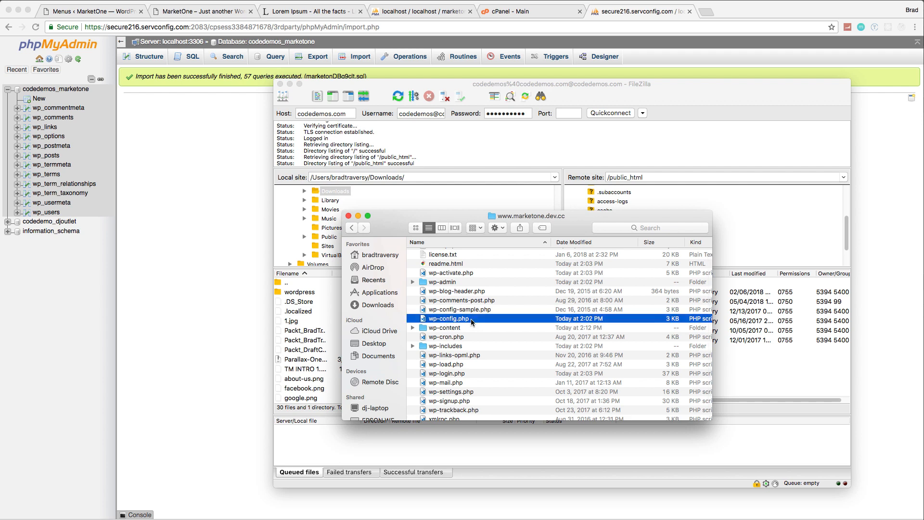
{"action": "right_click", "coordinate": [471, 319]}
{"action": "mouse_move", "coordinate": [541, 333]}
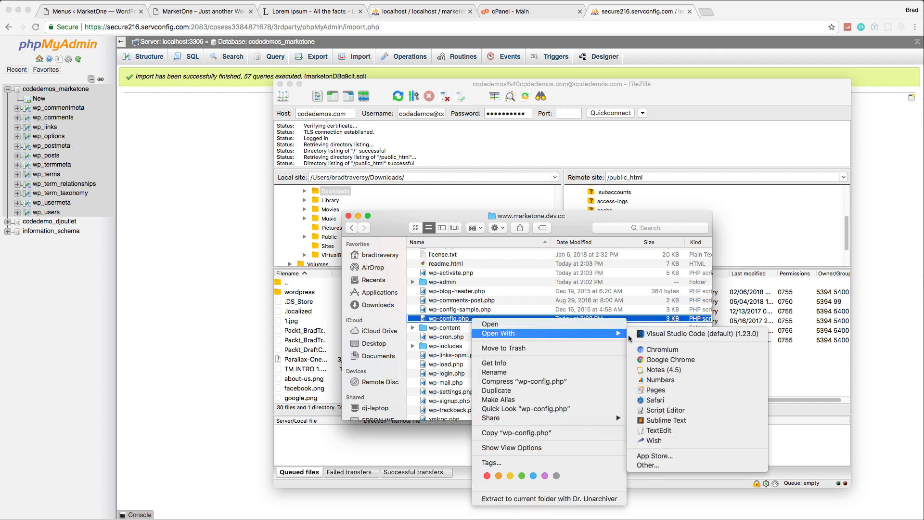
{"action": "left_click", "coordinate": [648, 336]}
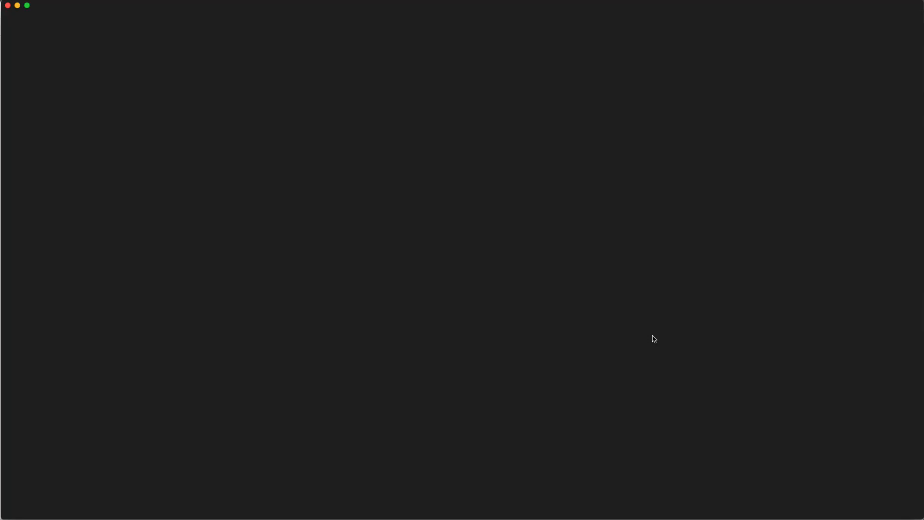
{"action": "scroll", "coordinate": [437, 263], "scroll_direction": "down", "scroll_amount": 3}
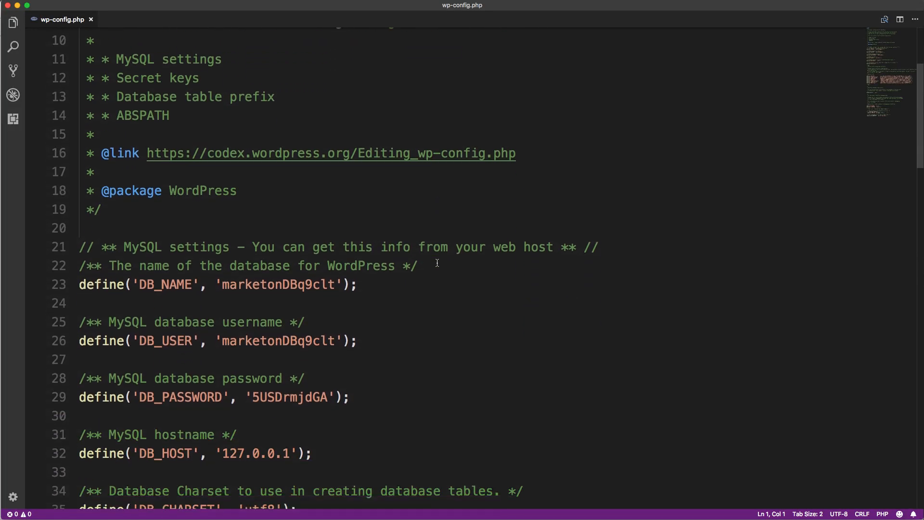
{"action": "scroll", "coordinate": [437, 263], "scroll_direction": "down", "scroll_amount": 3}
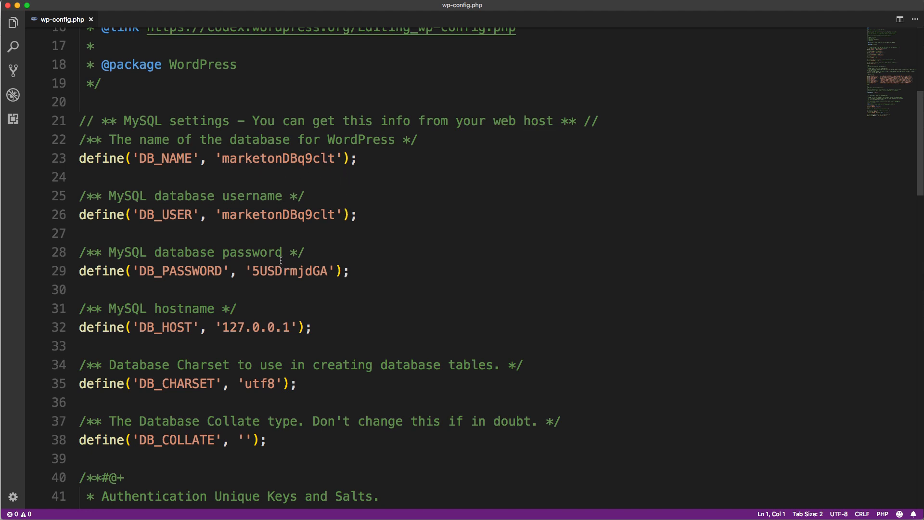
{"action": "scroll", "coordinate": [357, 147], "scroll_direction": "up", "scroll_amount": 1}
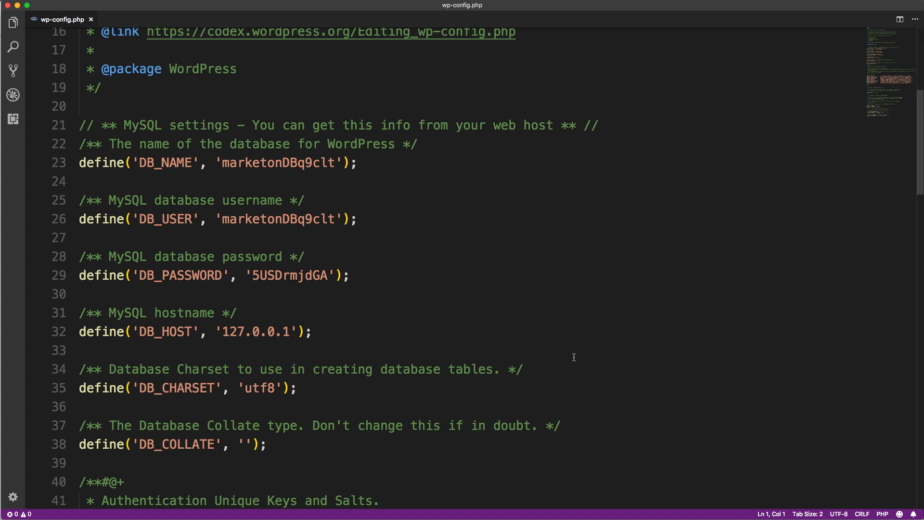
Step: Check the database tools on the cPanel home page in Chrome, and return to wp-config.php in Visual Studio Code
{"action": "key", "text": "super+Tab"}
{"action": "key", "text": "super+Tab"}
{"action": "key", "text": "super+Tab"}
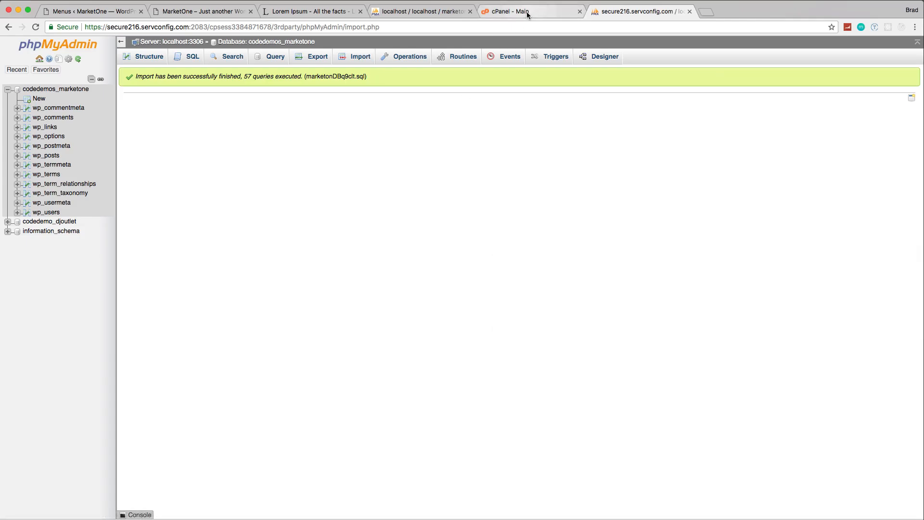
{"action": "left_click", "coordinate": [528, 14]}
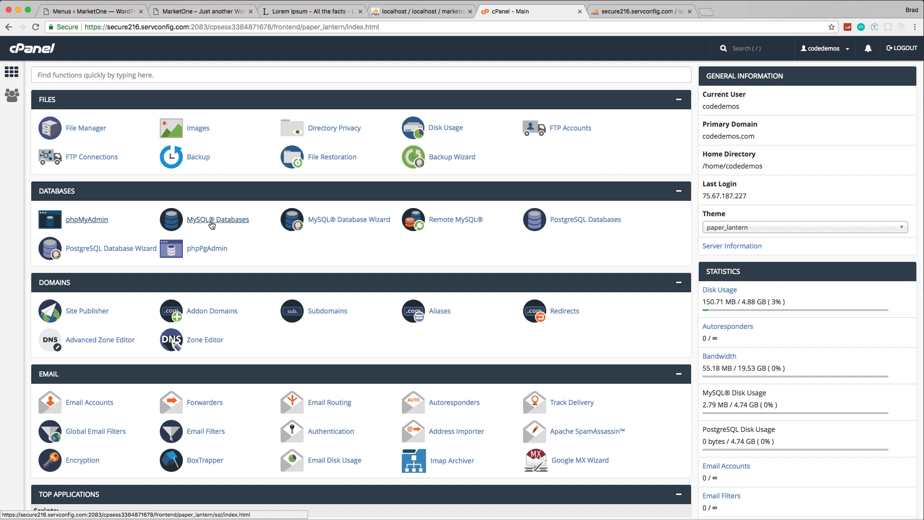
{"action": "key", "text": "super+Tab"}
{"action": "key", "text": "super+Tab"}
{"action": "key", "text": "super+Tab"}
{"action": "key", "text": "super+Tab"}
{"action": "key", "text": "super+Tab"}
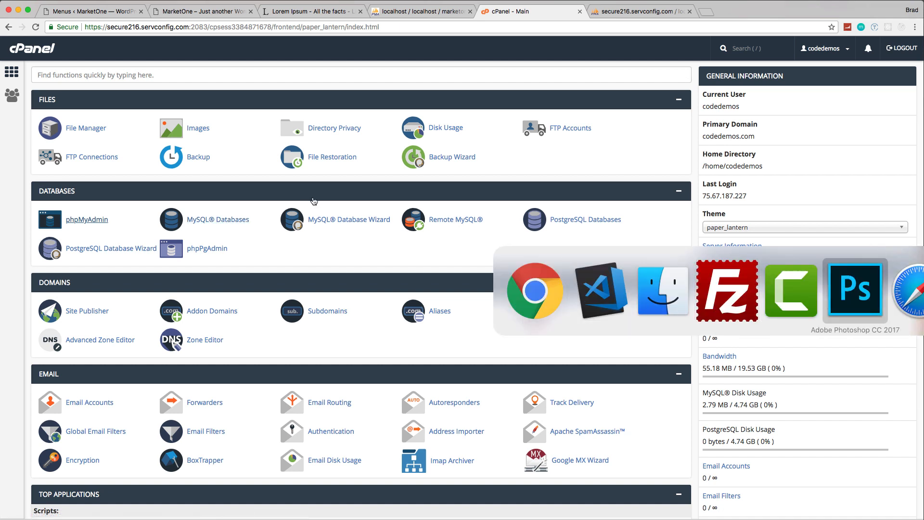
{"action": "key", "text": "super+Tab"}
{"action": "key", "text": "super+Tab"}
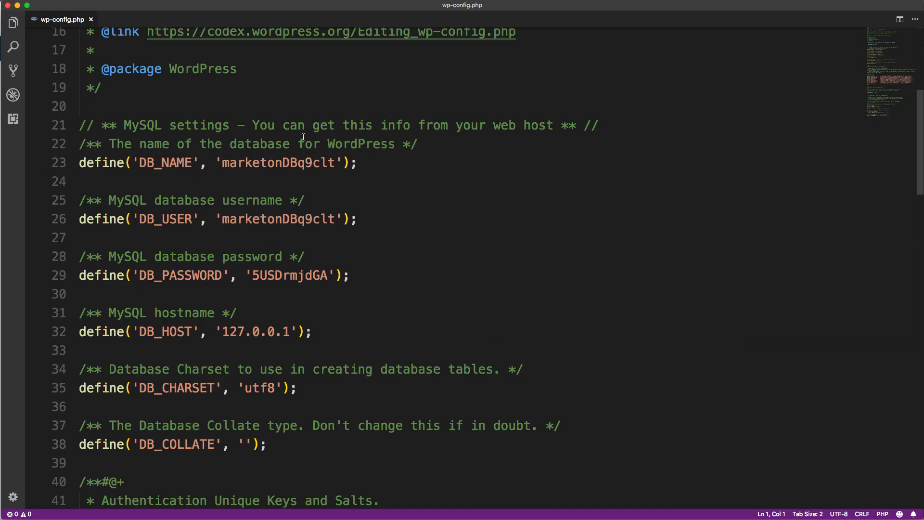
Step: Set the DB_NAME value in wp-config.php to codedemos_marketone
{"action": "left_click_drag", "start_coordinate": [337, 161], "coordinate": [222, 160]}
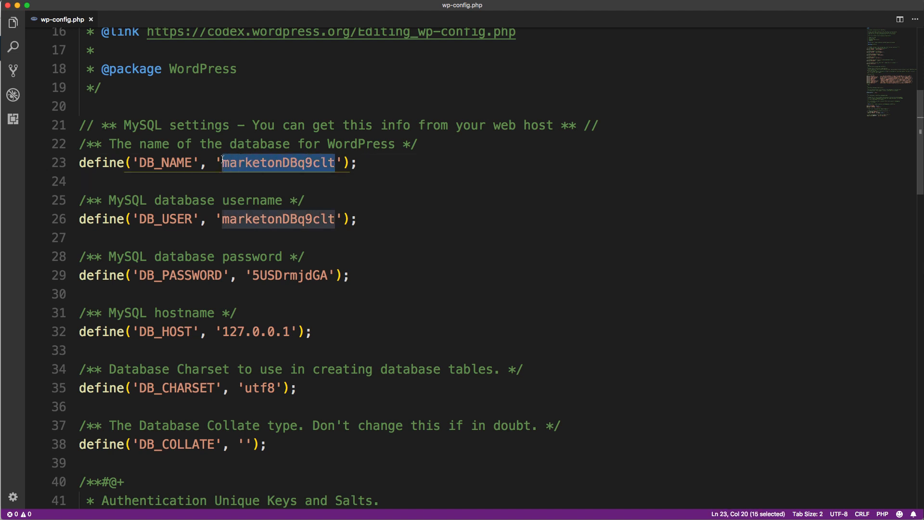
{"action": "type", "text": "code"}
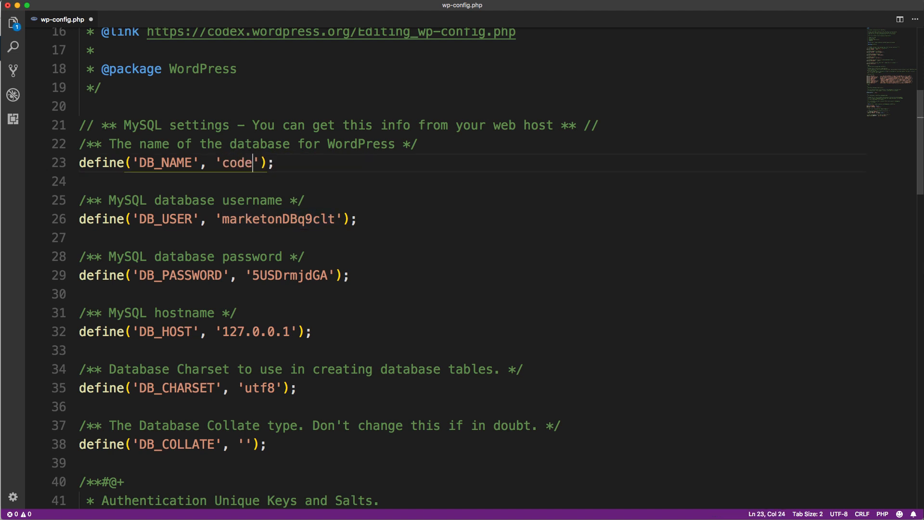
{"action": "type", "text": "demos_"}
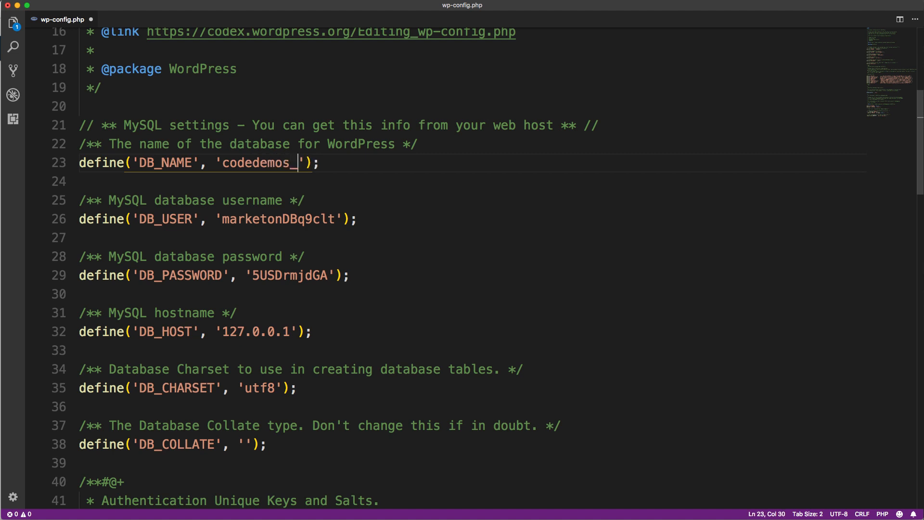
{"action": "type", "text": "marketone"}
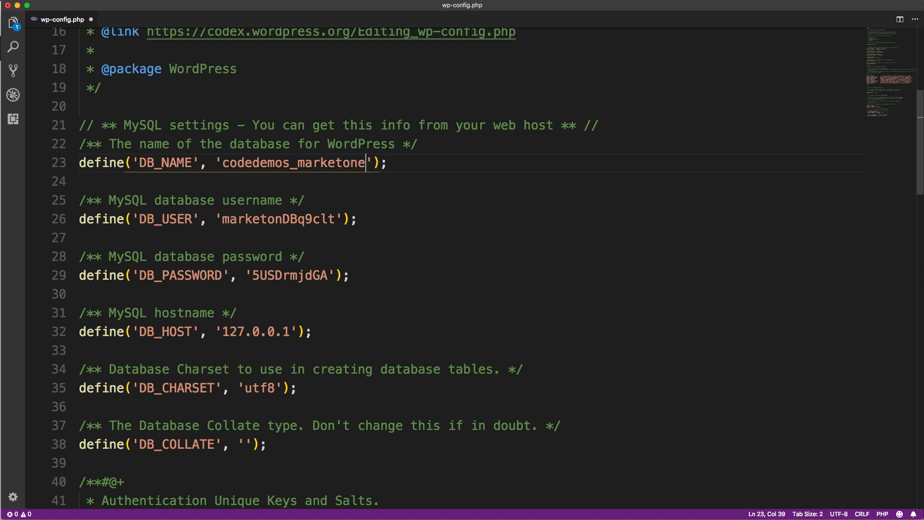
Step: Set DB_USER in wp-config.php to the hosted database username and DB_PASSWORD to that database user's password
{"action": "left_click_drag", "start_coordinate": [335, 218], "coordinate": [224, 219]}
{"action": "type", "text": "codedemos_"}
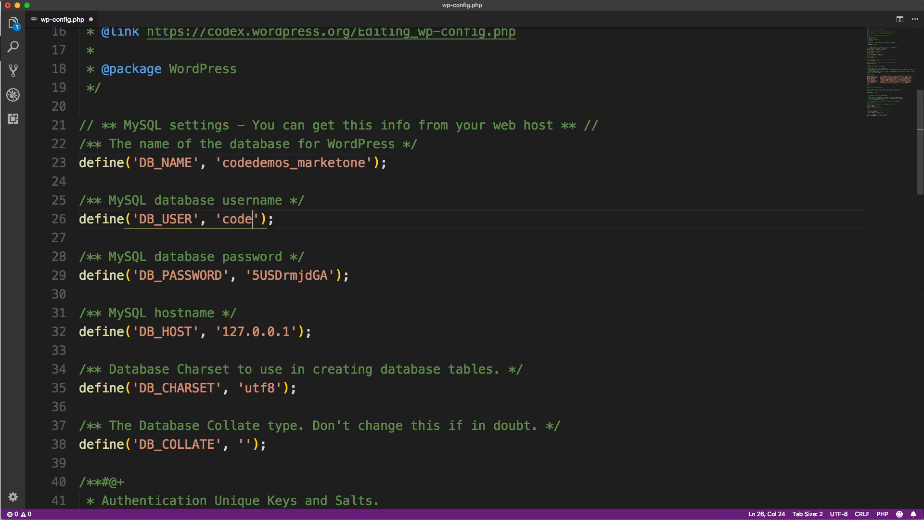
{"action": "type", "text": "brad"}
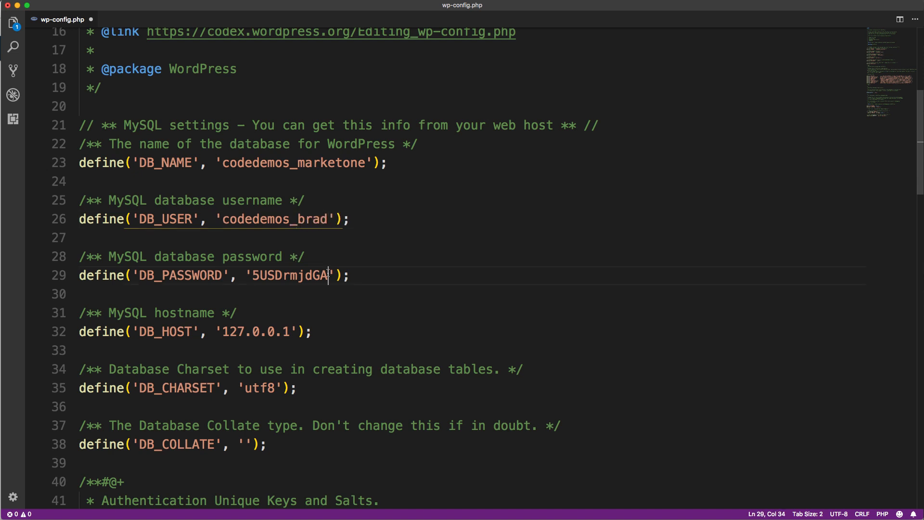
{"action": "left_click_drag", "start_coordinate": [327, 276], "coordinate": [254, 276]}
{"action": "type", "text": "abc123"}
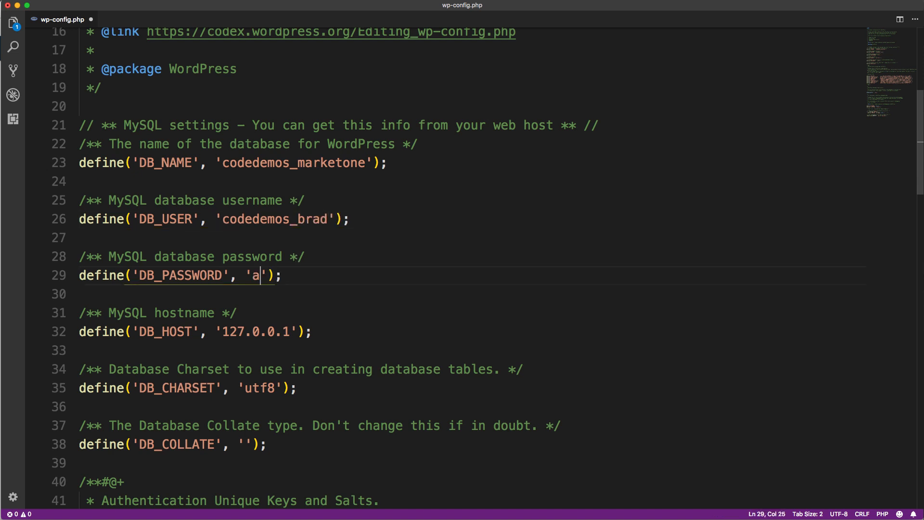
{"action": "type", "text": "!"}
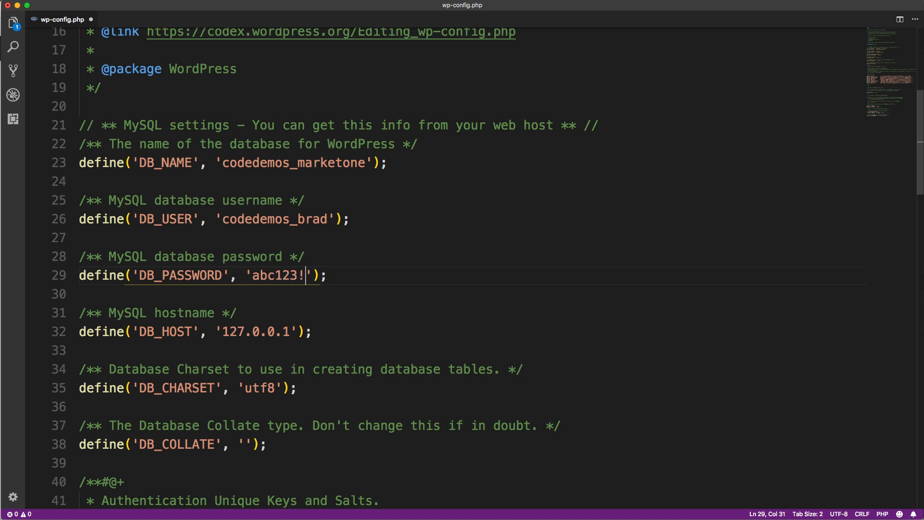
Step: Review the remaining settings in wp-config.php, save the file and minimize the editor window
{"action": "scroll", "coordinate": [329, 264], "scroll_direction": "down", "scroll_amount": 3}
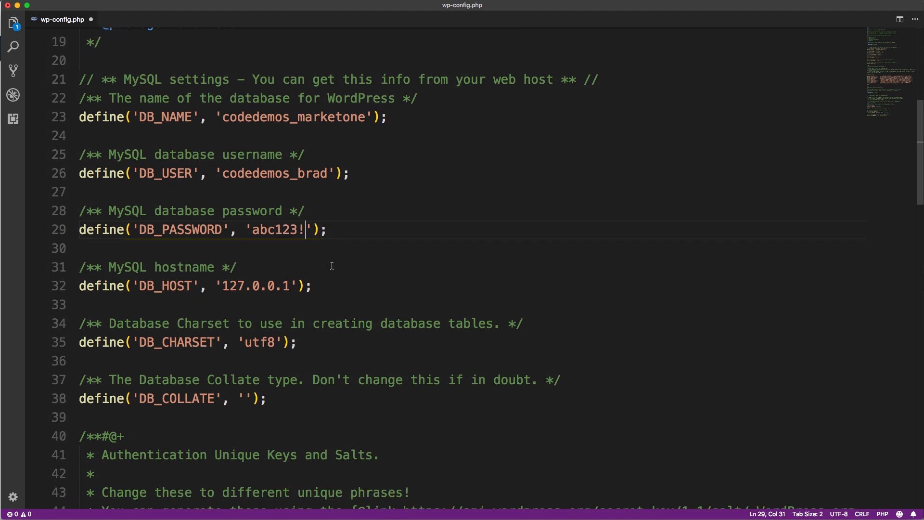
{"action": "scroll", "coordinate": [355, 246], "scroll_direction": "down", "scroll_amount": 15}
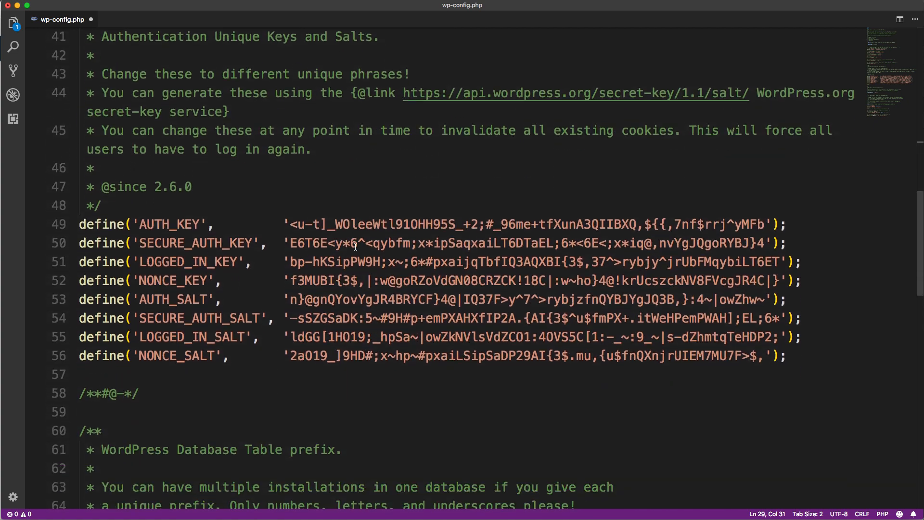
{"action": "scroll", "coordinate": [354, 247], "scroll_direction": "down", "scroll_amount": 5}
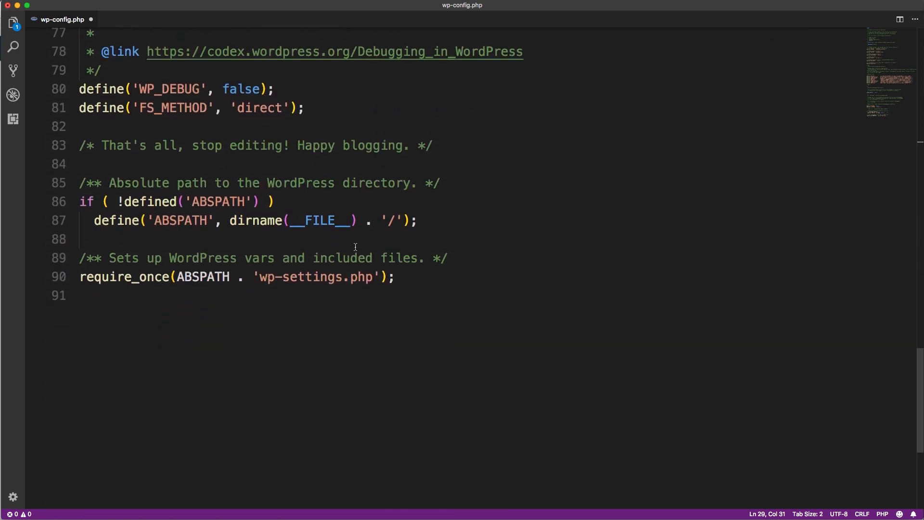
{"action": "scroll", "coordinate": [356, 247], "scroll_direction": "up", "scroll_amount": 4}
{"action": "scroll", "coordinate": [355, 247], "scroll_direction": "up", "scroll_amount": 16}
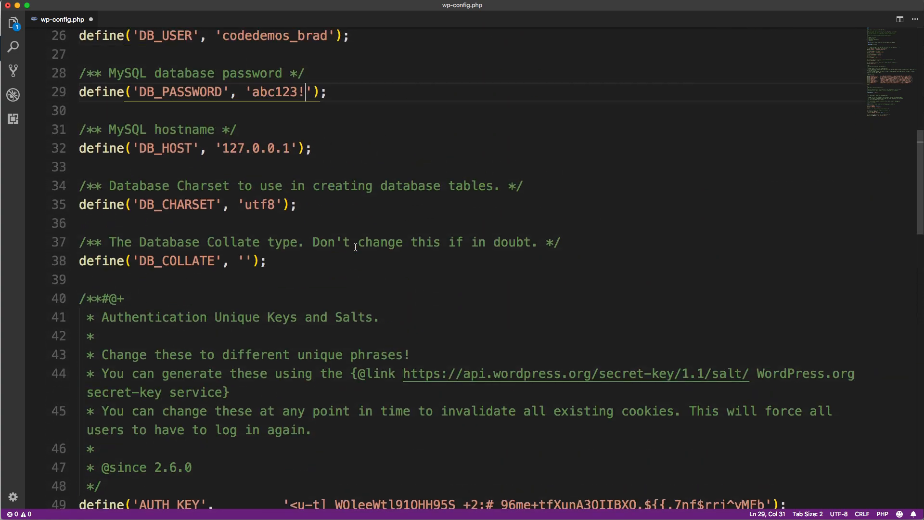
{"action": "left_click", "coordinate": [448, 194]}
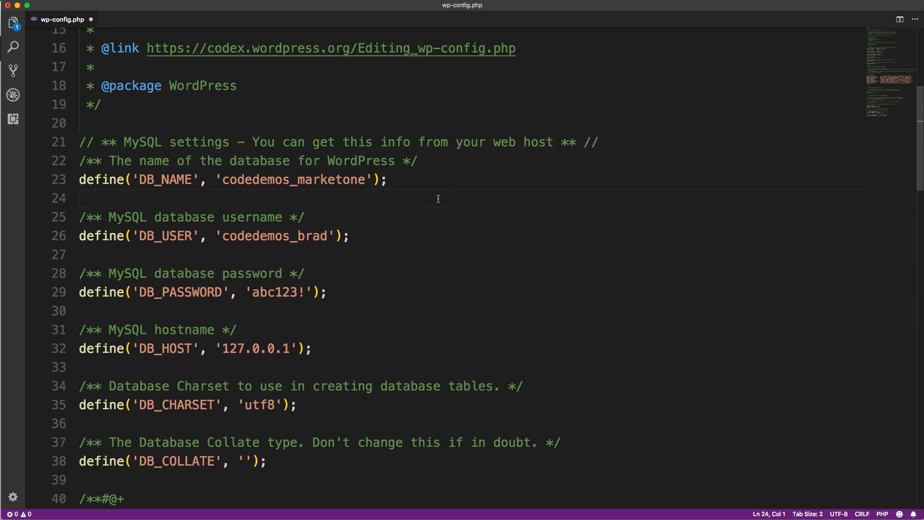
{"action": "key", "text": "super+s"}
{"action": "left_click", "coordinate": [17, 5]}
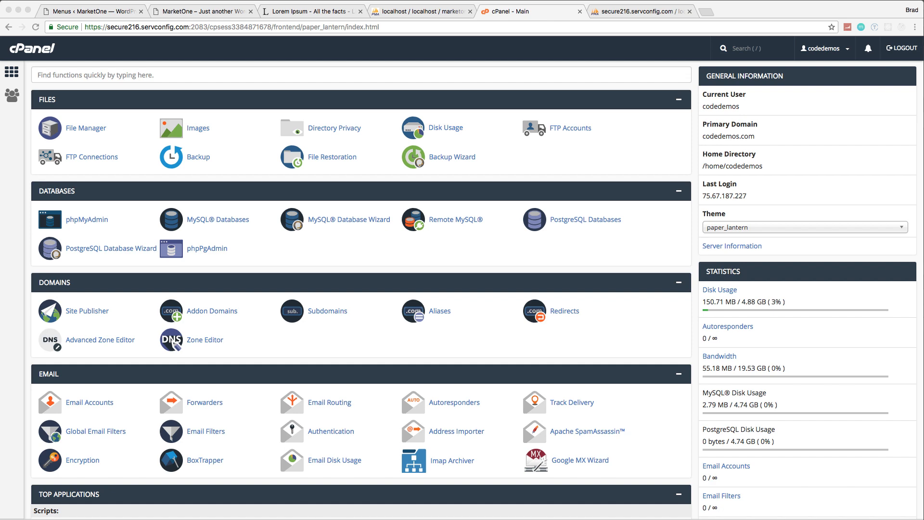
{"action": "key", "text": "super+Tab"}
{"action": "key", "text": "super+Tab"}
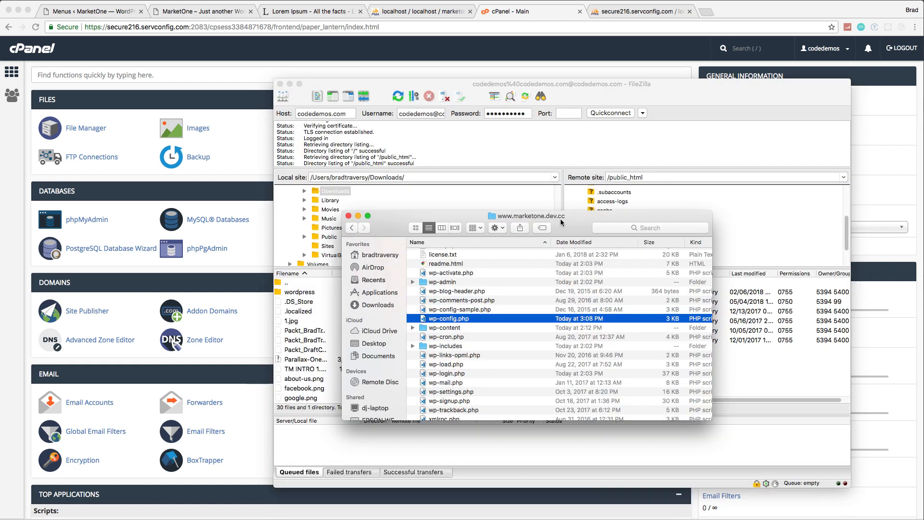
{"action": "scroll", "coordinate": [500, 270], "scroll_direction": "up", "scroll_amount": 2}
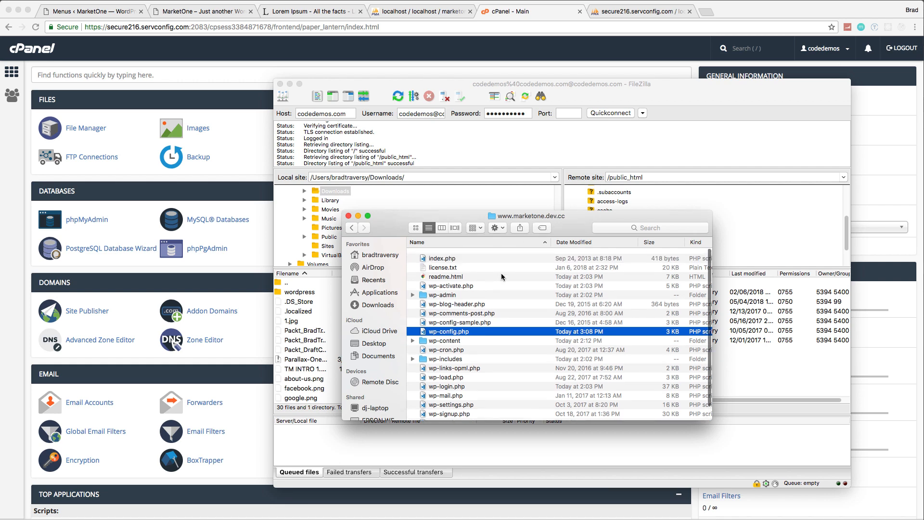
{"action": "left_click_drag", "start_coordinate": [520, 215], "coordinate": [265, 106]}
{"action": "left_click", "coordinate": [212, 143]}
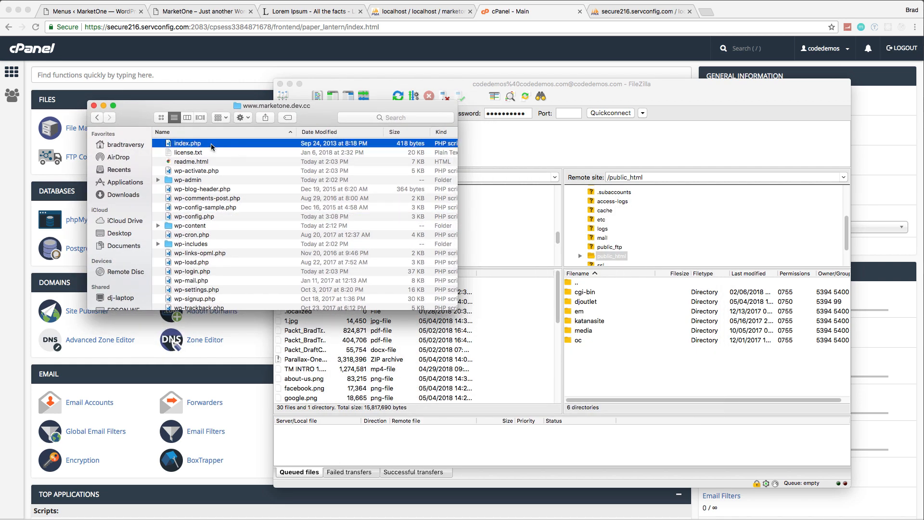
{"action": "scroll", "coordinate": [233, 211], "scroll_direction": "down", "scroll_amount": 3}
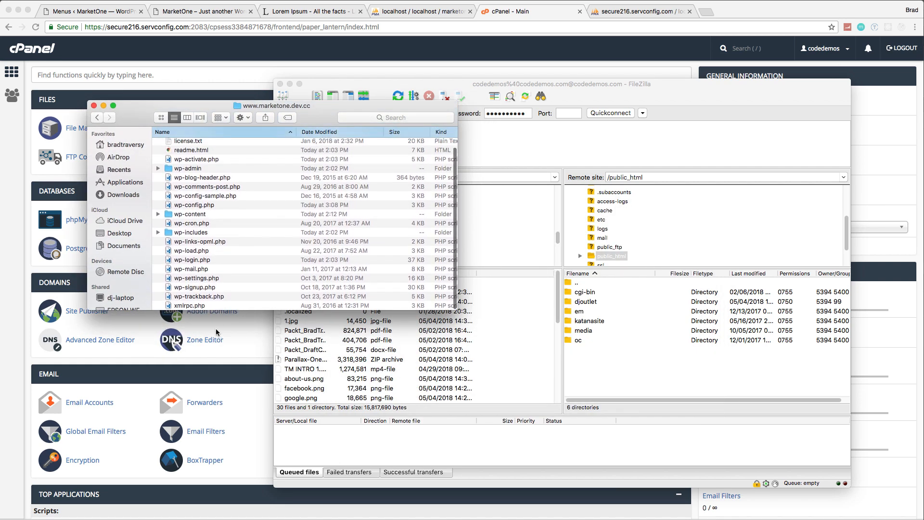
{"action": "key", "text": "super+a"}
{"action": "scroll", "coordinate": [265, 258], "scroll_direction": "up", "scroll_amount": 1}
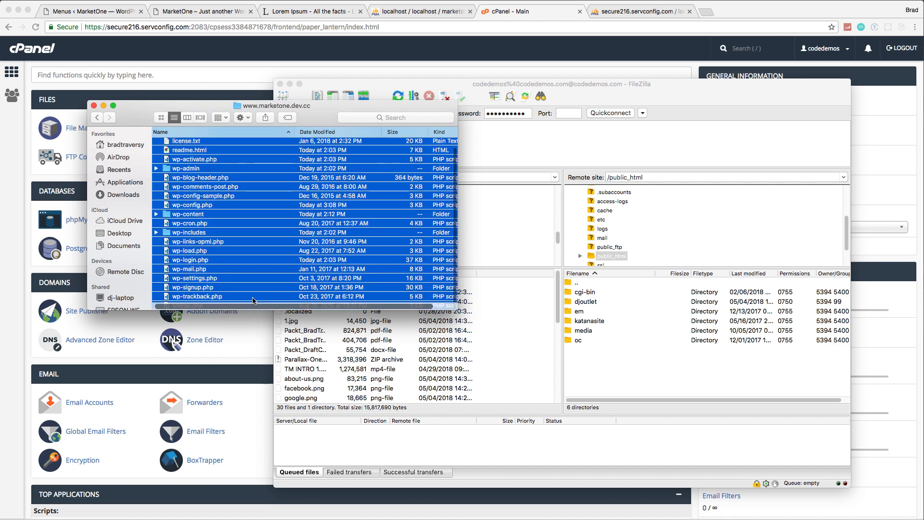
{"action": "left_click_drag", "start_coordinate": [264, 258], "coordinate": [622, 371]}
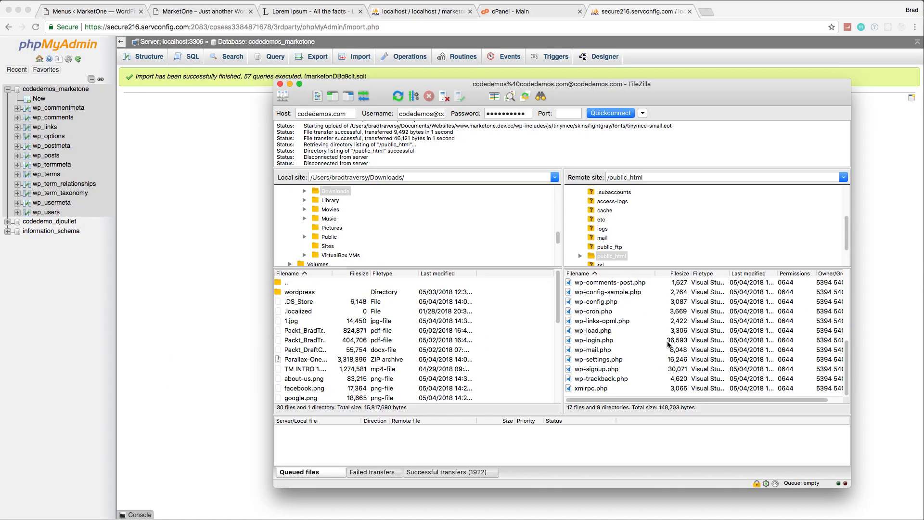
{"action": "scroll", "coordinate": [667, 344], "scroll_direction": "up", "scroll_amount": 5}
Step: Switch to Chrome and load codedemos.com in a new tab
{"action": "left_click", "coordinate": [695, 42]}
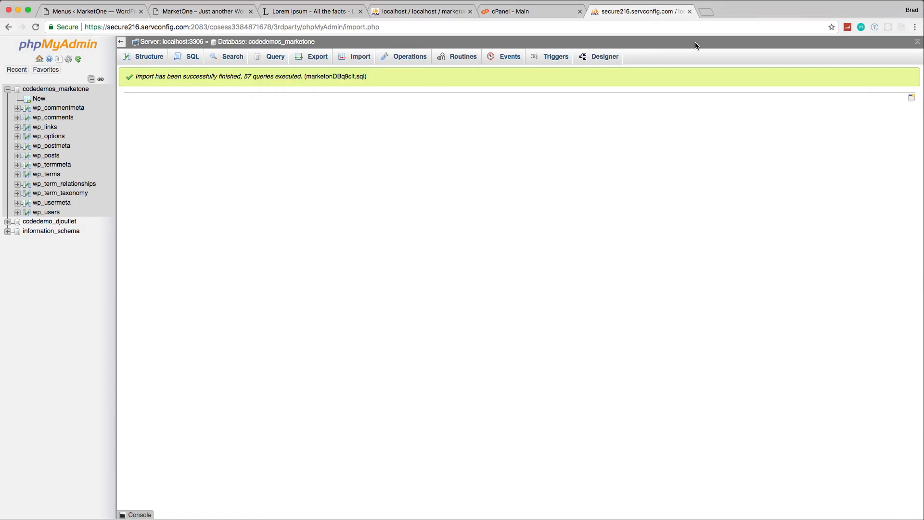
{"action": "left_click", "coordinate": [712, 14]}
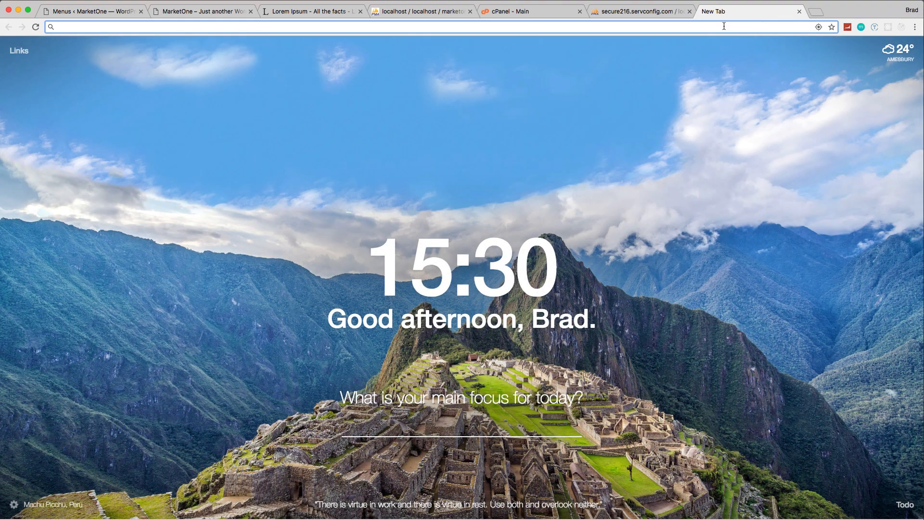
{"action": "type", "text": "codedemos.com"}
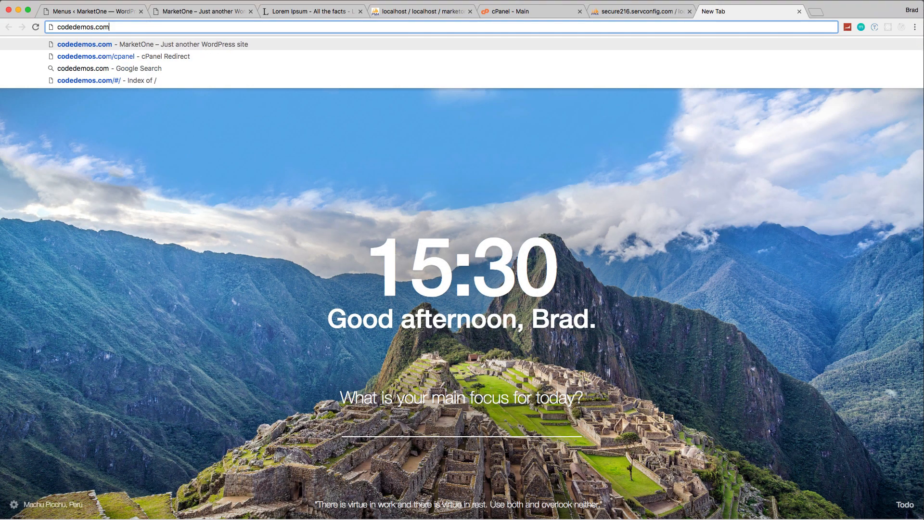
{"action": "key", "text": "Return"}
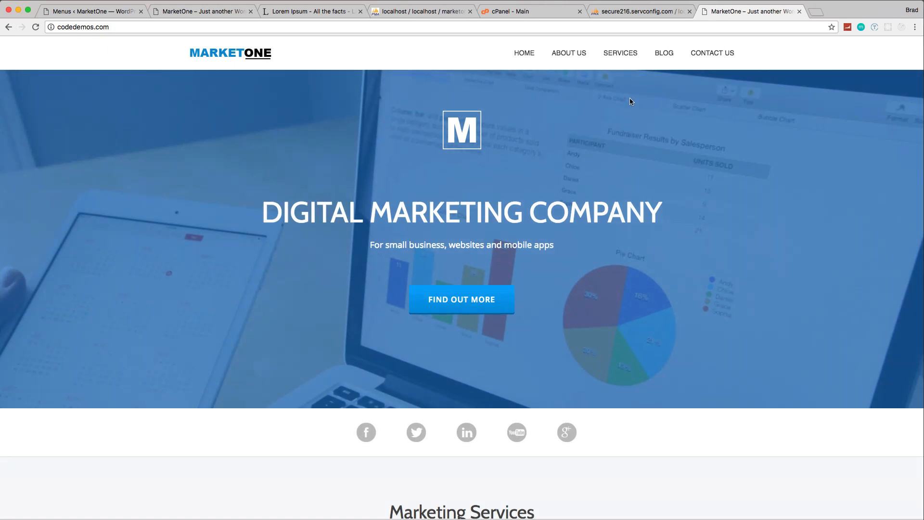
Step: Test the site's About Us link, inspect the domain in its address, and return to the home page
{"action": "left_click", "coordinate": [571, 56]}
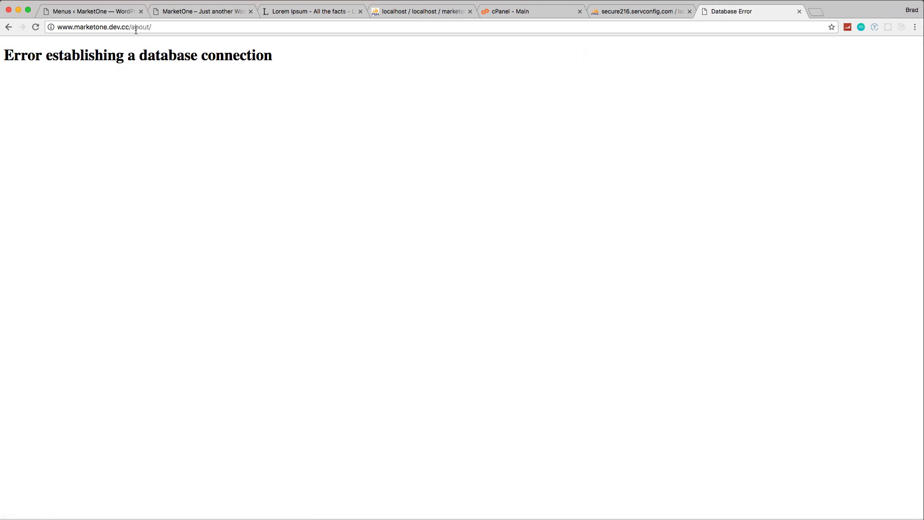
{"action": "left_click_drag", "start_coordinate": [130, 27], "coordinate": [54, 30]}
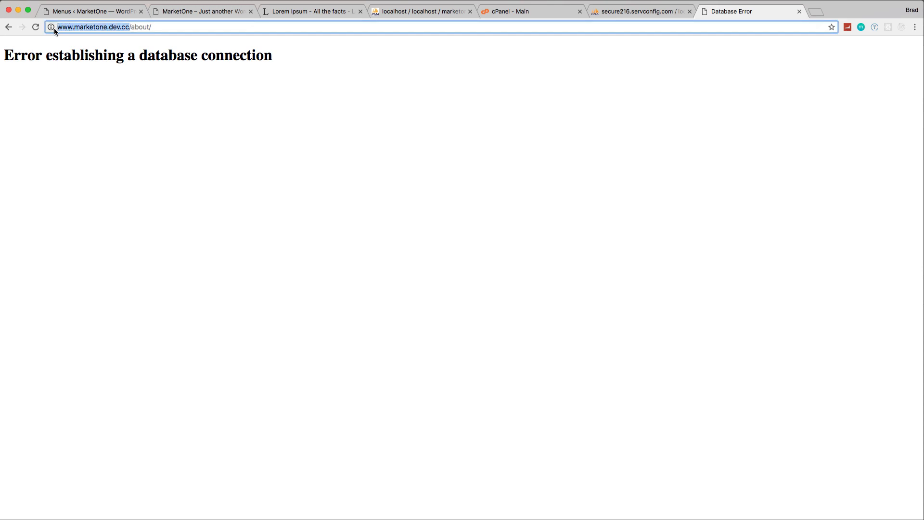
{"action": "left_click", "coordinate": [8, 27]}
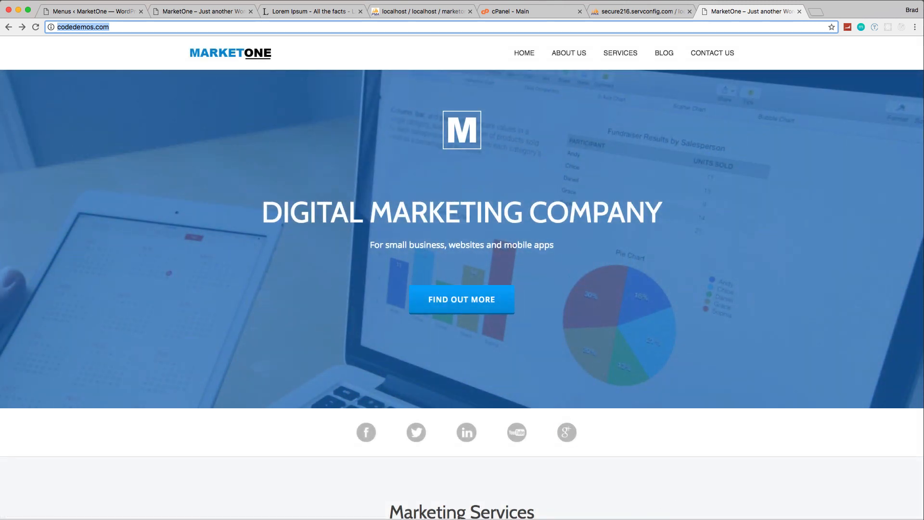
Step: Return to wp-config.php in Visual Studio Code and add an empty define(); statement between the opening comment and the MySQL settings
{"action": "key", "text": "super+Tab"}
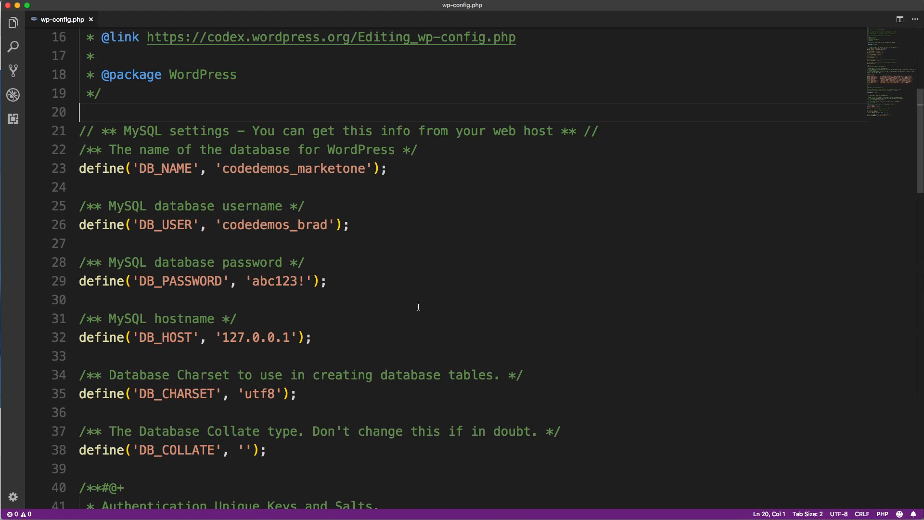
{"action": "scroll", "coordinate": [144, 120], "scroll_direction": "up", "scroll_amount": 3}
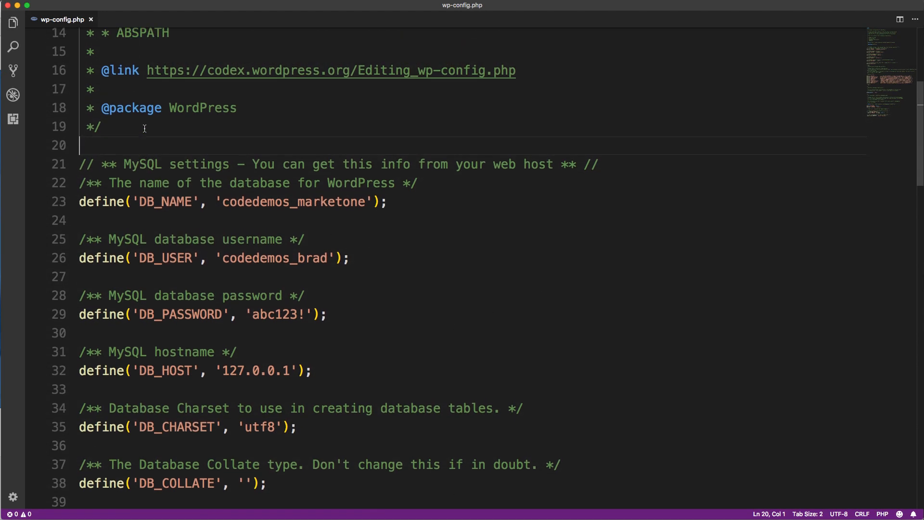
{"action": "left_click", "coordinate": [130, 167]}
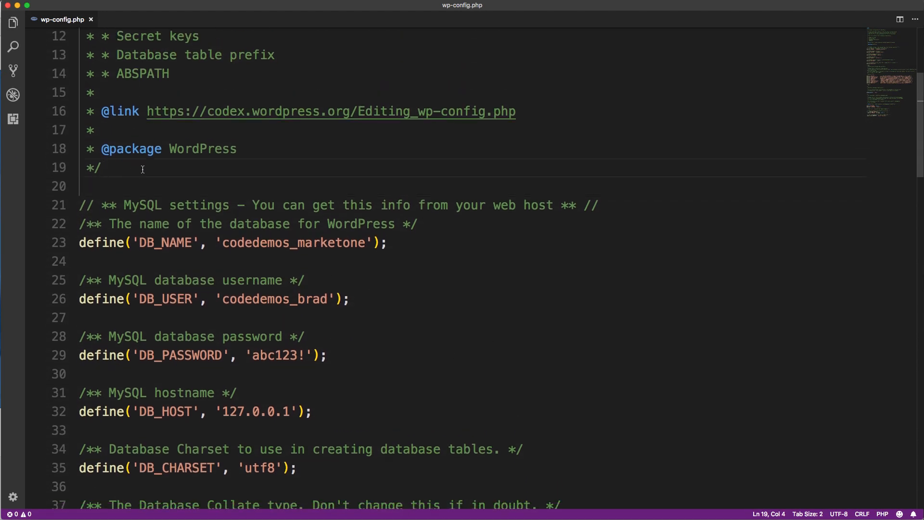
{"action": "key", "text": "Return"}
{"action": "key", "text": "Return"}
{"action": "type", "text": "define('')"}
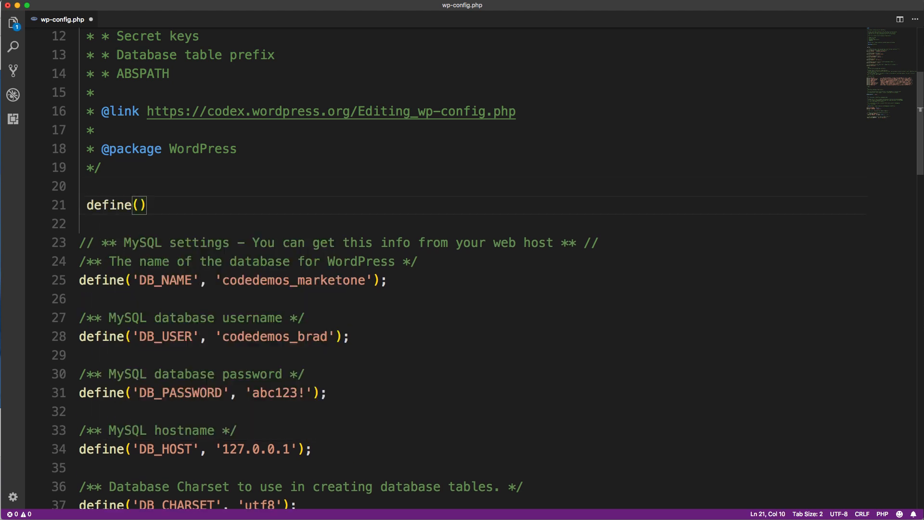
{"action": "type", "text": ";"}
Step: Enter 'WP_SITEURL' as the constant name in the empty define statement
{"action": "key", "text": "Left"}
{"action": "key", "text": "Left"}
{"action": "type", "text": "''"}
{"action": "key", "text": "Left"}
{"action": "type", "text": "WP_SITEURL"}
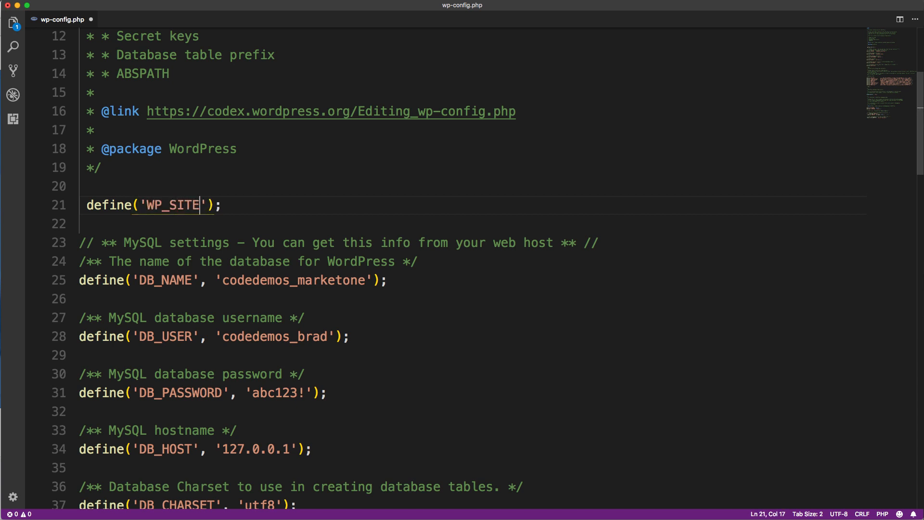
{"action": "key", "text": "Right"}
{"action": "type", "text": ","}
{"action": "type", "text": " '"}
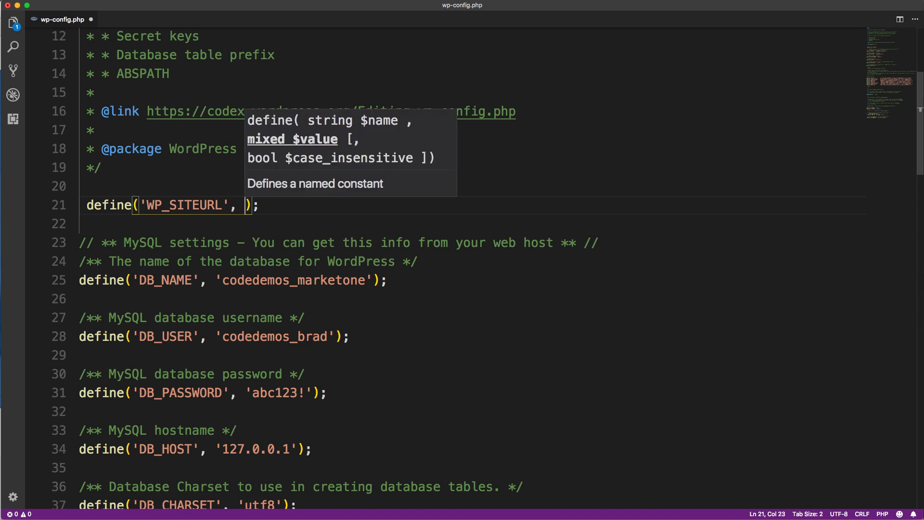
{"action": "type", "text": "http://"}
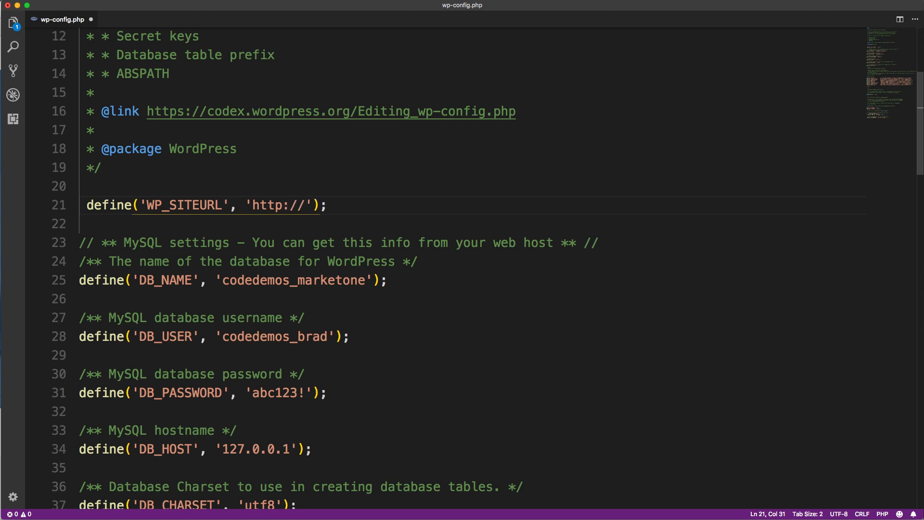
{"action": "type", "text": "www.co"}
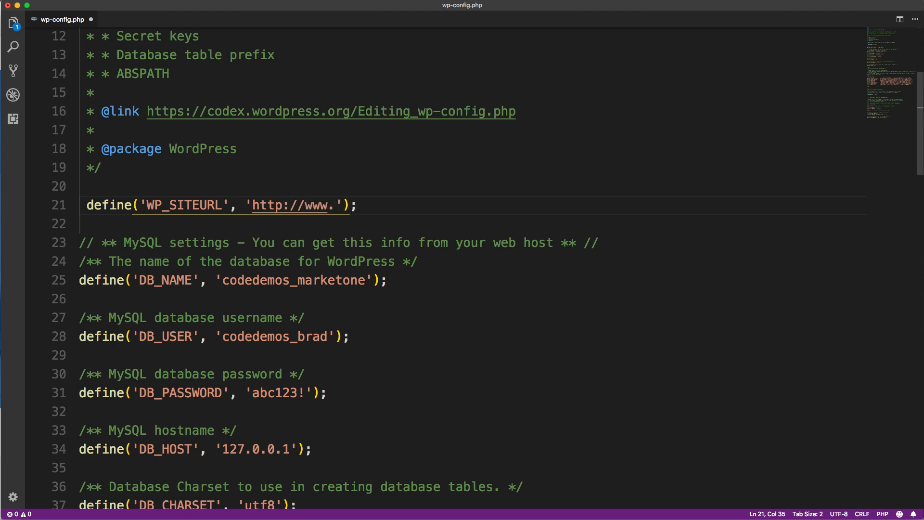
{"action": "type", "text": "dedemos.com"}
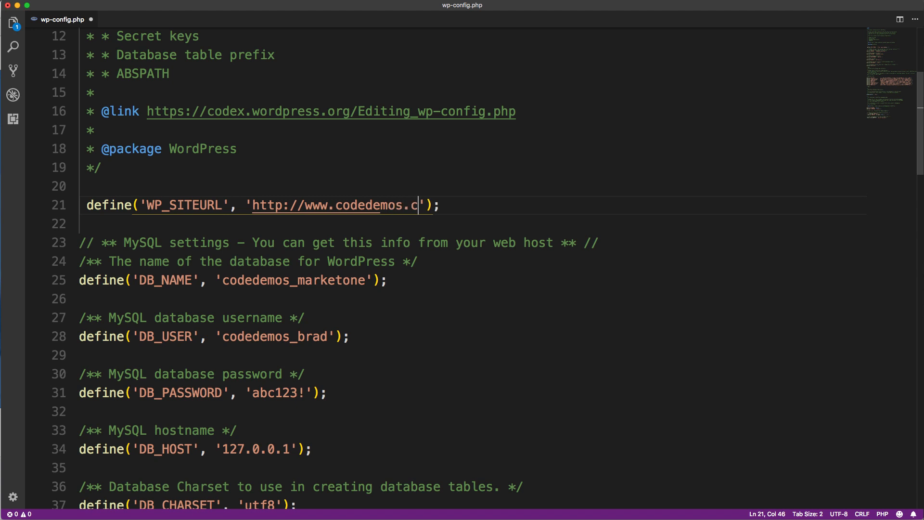
Step: Duplicate the WP_SITEURL define statement on the line below, rename the copy's constant to WP_HOME, and save wp-config.php
{"action": "key", "text": "Left"}
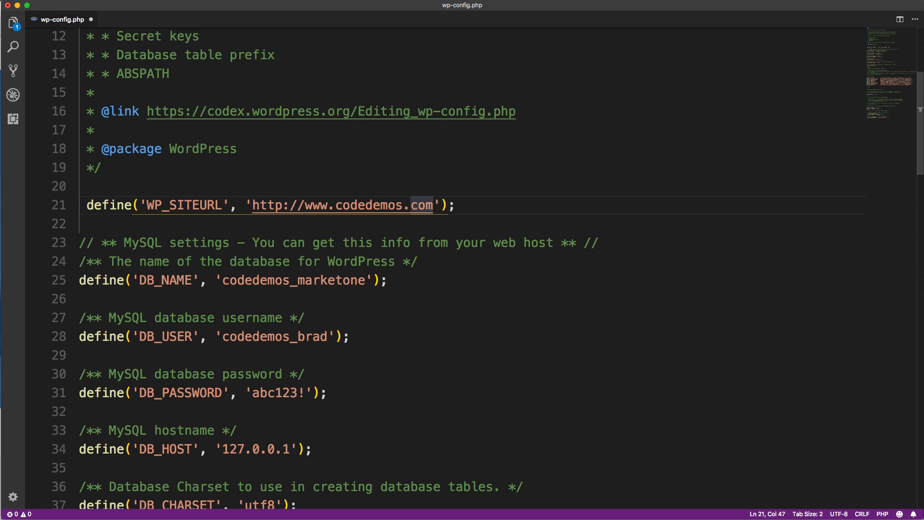
{"action": "key", "text": "shift+alt+Down"}
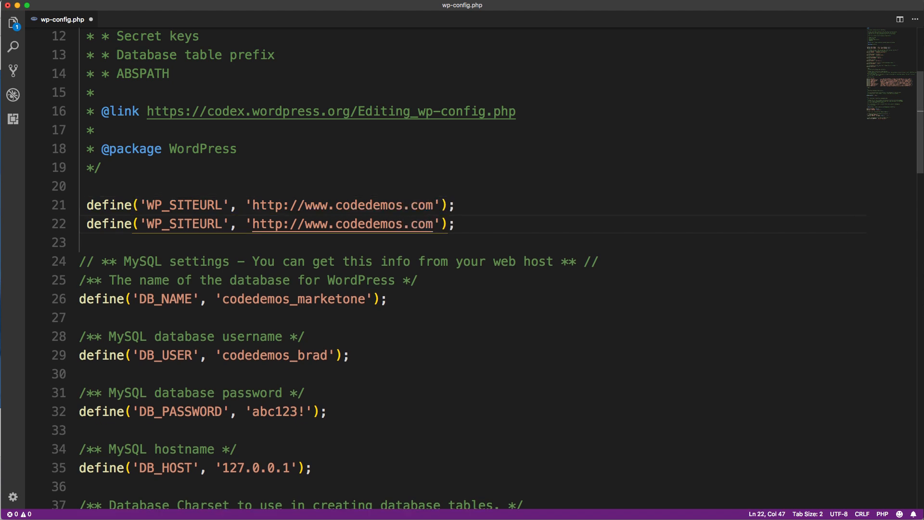
{"action": "key", "text": "Left"}
{"action": "key", "text": "Left"}
{"action": "key", "text": "Left"}
{"action": "key", "text": "Left"}
{"action": "key", "text": "Left"}
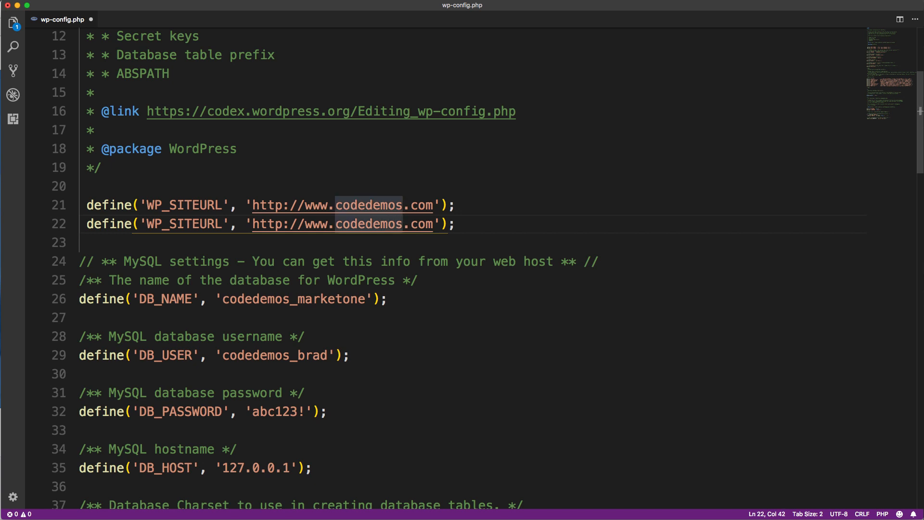
{"action": "key", "text": "alt+Left"}
{"action": "key", "text": "alt+Left"}
{"action": "key", "text": "alt+Left"}
{"action": "key", "text": "alt+Left"}
{"action": "key", "text": "alt+Left"}
{"action": "key", "text": "BackSpace"}
{"action": "key", "text": "BackSpace"}
{"action": "key", "text": "BackSpace"}
{"action": "key", "text": "BackSpace"}
{"action": "key", "text": "BackSpace"}
{"action": "key", "text": "BackSpace"}
{"action": "key", "text": "BackSpace"}
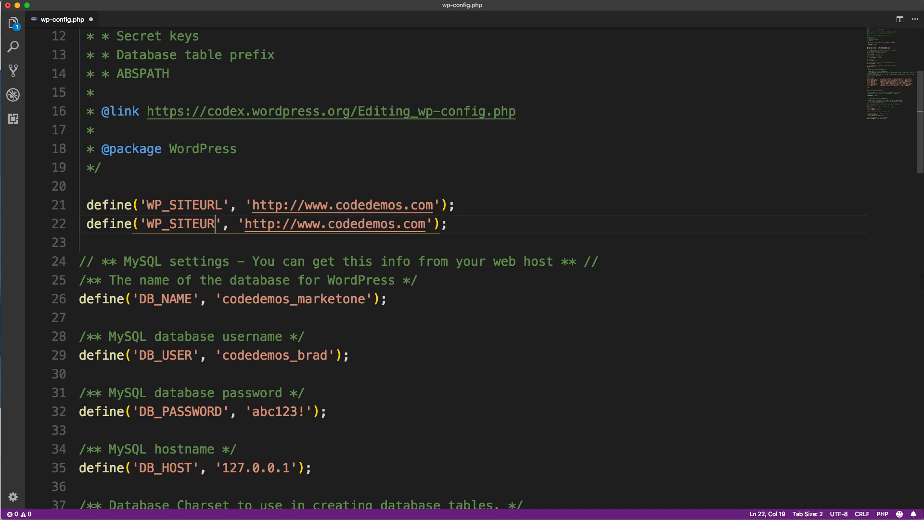
{"action": "type", "text": "HOME"}
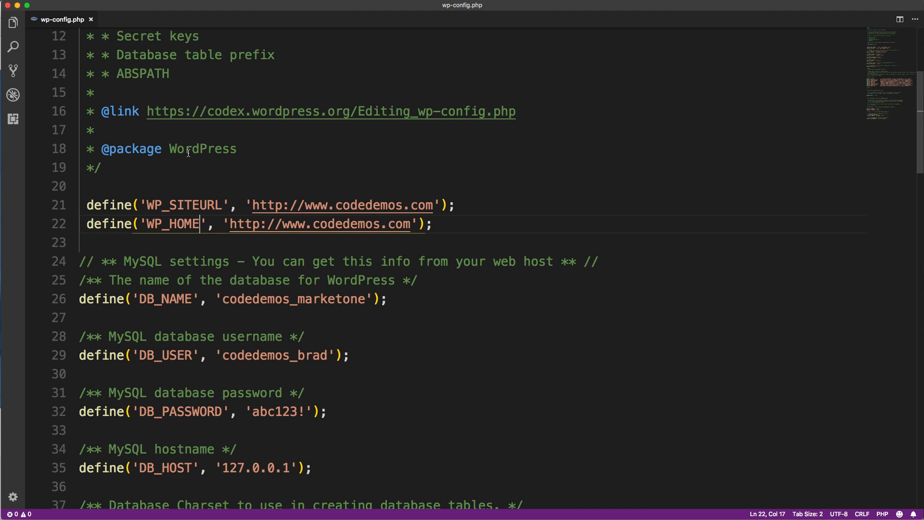
Step: Switch to FileZilla and upload the edited wp-config.php to the remote /public_html folder, overwriting the existing file
{"action": "left_click", "coordinate": [18, 6]}
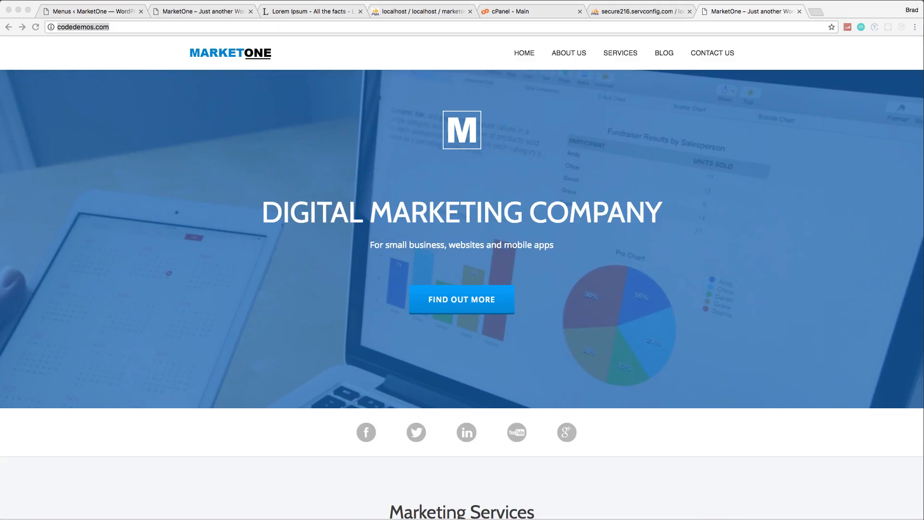
{"action": "key", "text": "super+Tab"}
{"action": "key", "text": "super+Tab"}
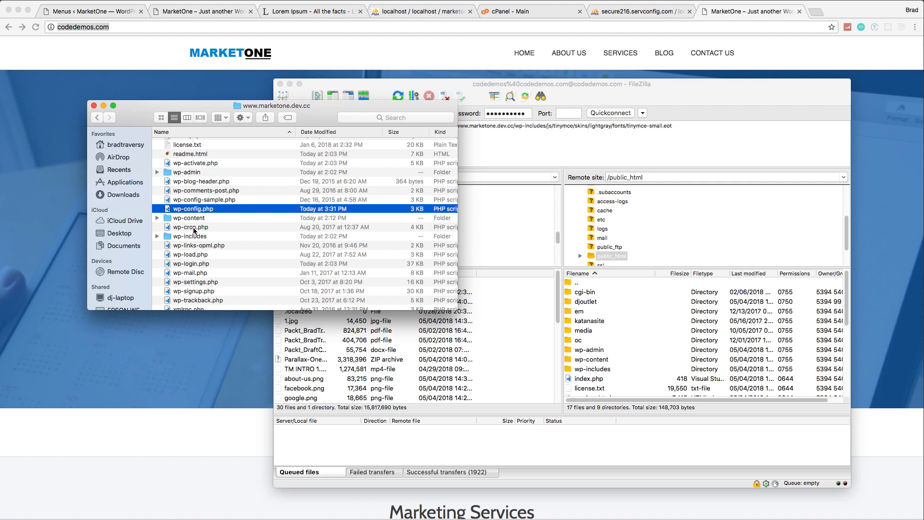
{"action": "left_click_drag", "start_coordinate": [203, 208], "coordinate": [630, 386]}
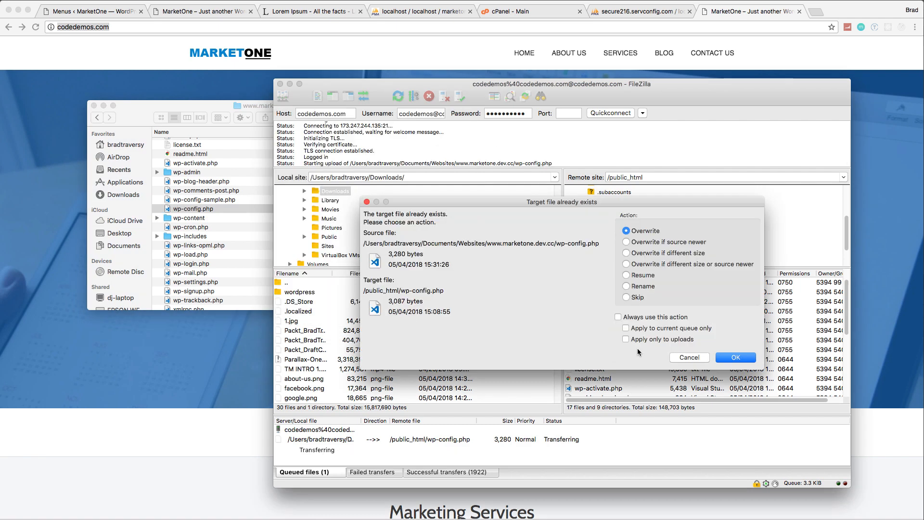
{"action": "left_click", "coordinate": [728, 357]}
Step: Return to the browser, reload the codedemos.com home page, then test the About Us link and inspect its address
{"action": "left_click", "coordinate": [896, 308]}
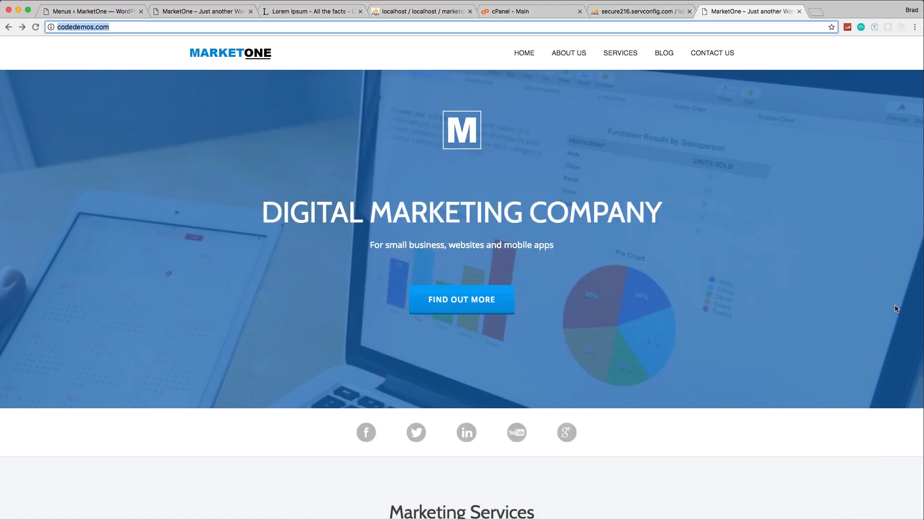
{"action": "left_click", "coordinate": [35, 27]}
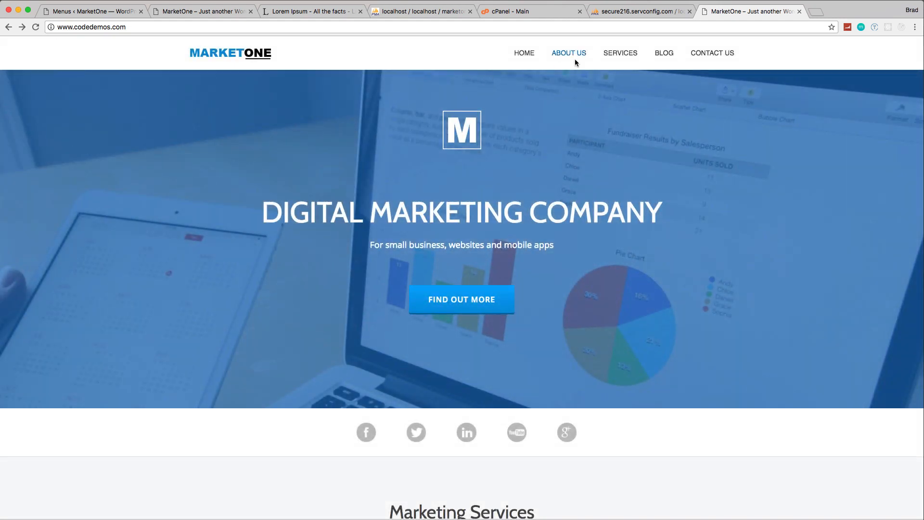
{"action": "left_click", "coordinate": [574, 57]}
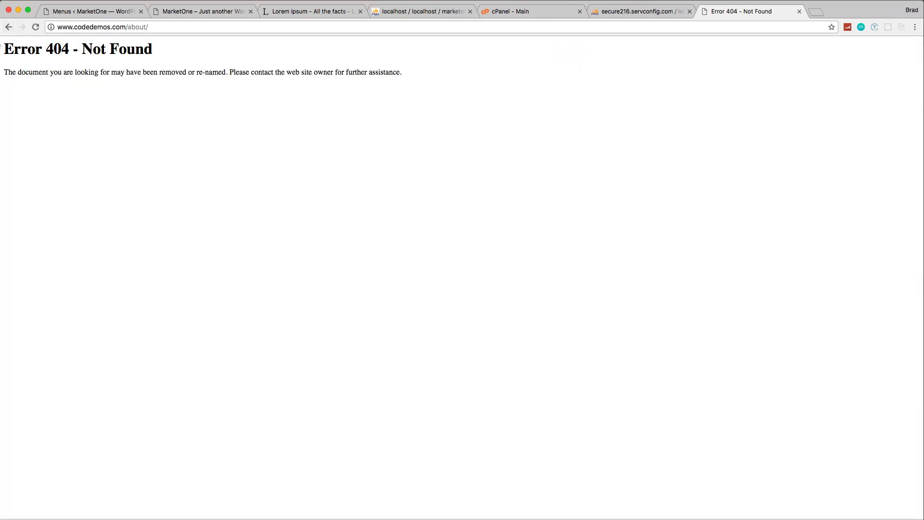
{"action": "left_click", "coordinate": [68, 30]}
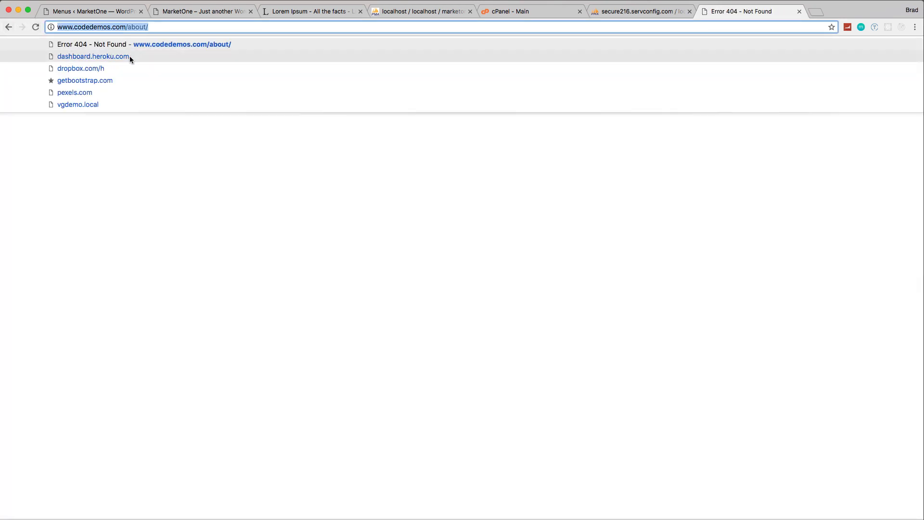
{"action": "left_click", "coordinate": [133, 129]}
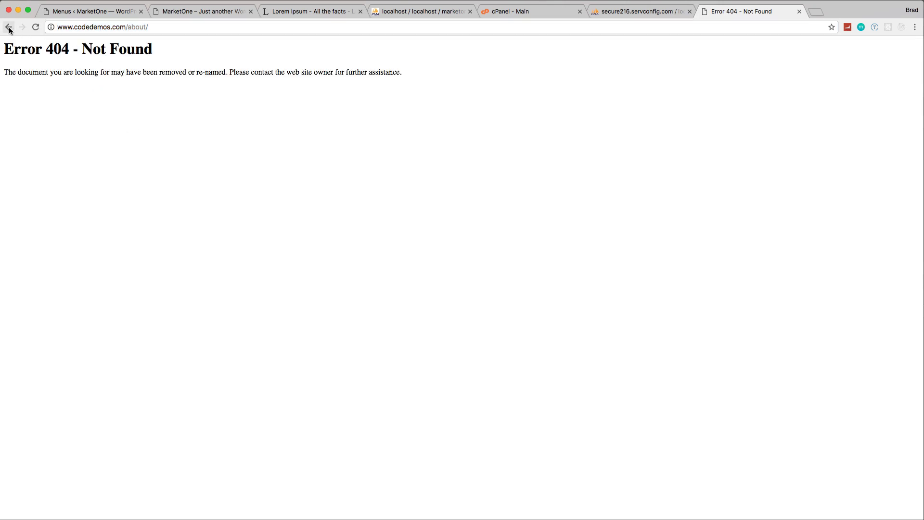
{"action": "left_click_drag", "start_coordinate": [150, 27], "coordinate": [129, 28]}
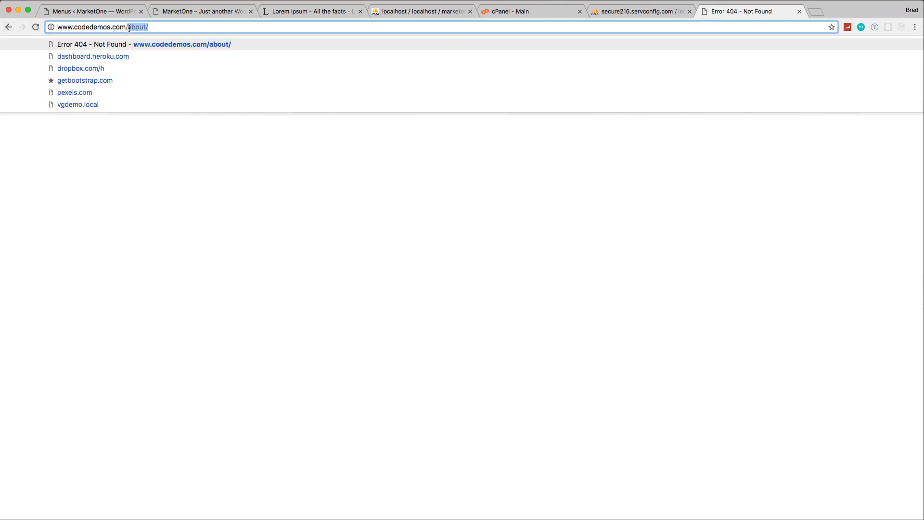
{"action": "type", "text": "wp-ad"}
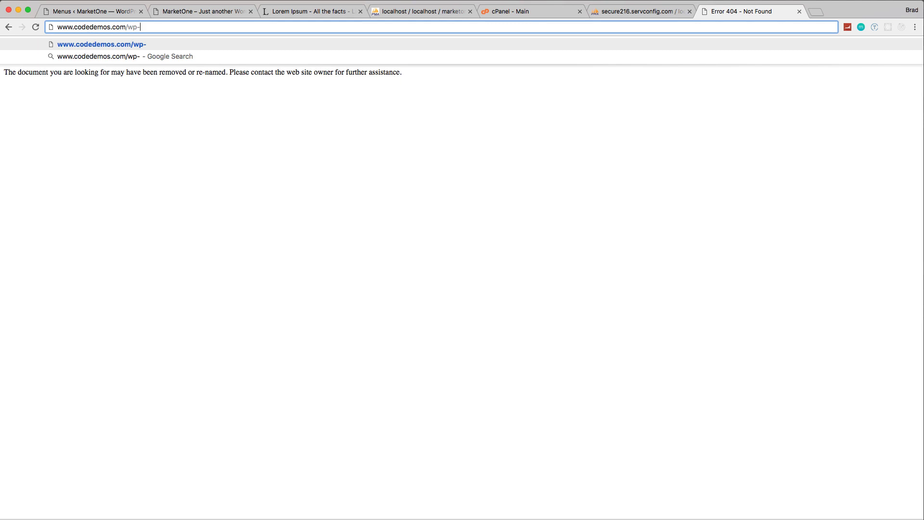
{"action": "type", "text": "min"}
{"action": "key", "text": "Return"}
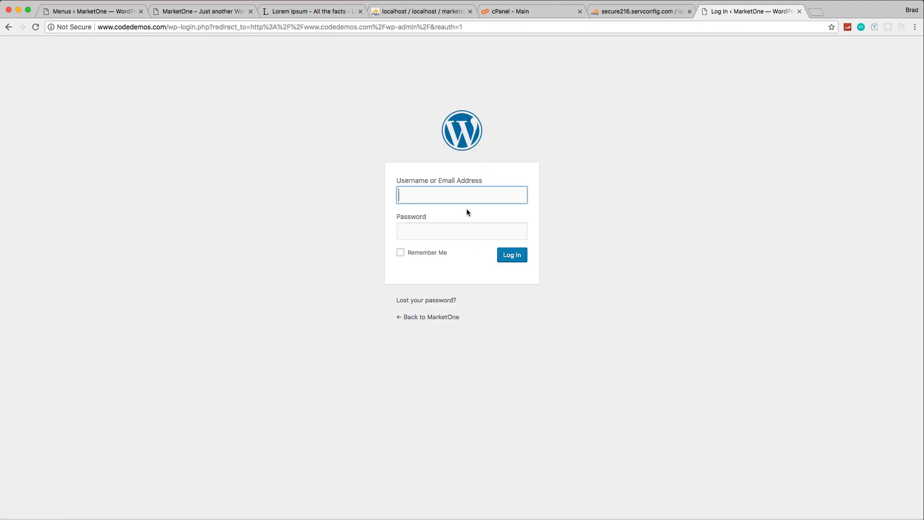
{"action": "type", "text": "admin"}
{"action": "key", "text": "Tab"}
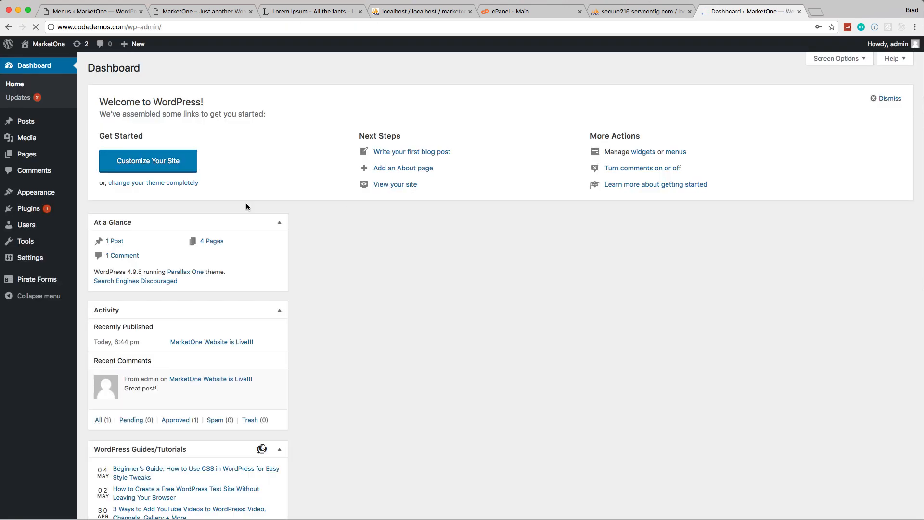
Step: Open the General Settings and review the WordPress Address and Site Address URLs
{"action": "mouse_move", "coordinate": [36, 262]}
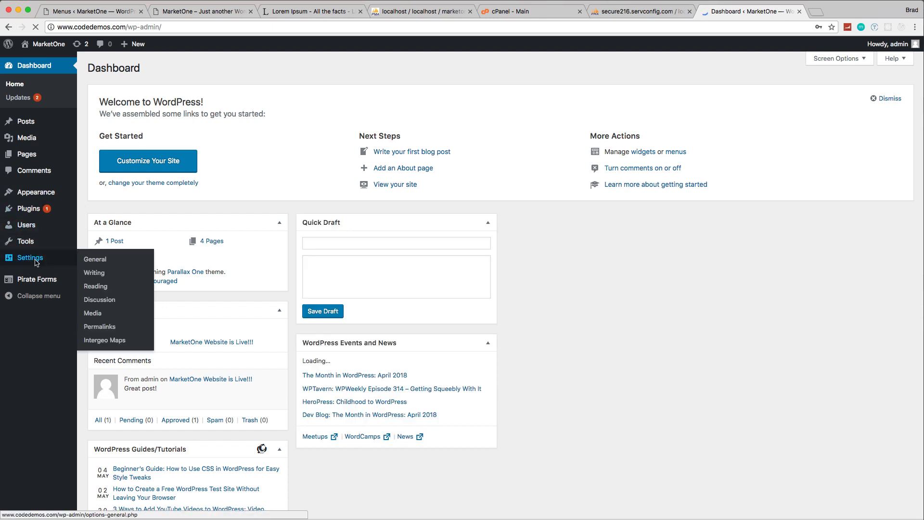
{"action": "left_click", "coordinate": [92, 259]}
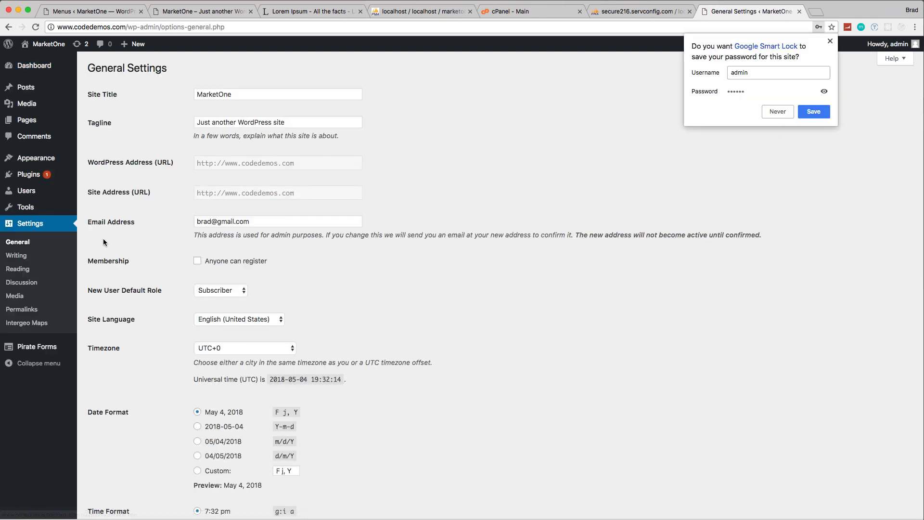
{"action": "left_click", "coordinate": [418, 290]}
{"action": "scroll", "coordinate": [424, 295], "scroll_direction": "down", "scroll_amount": 4}
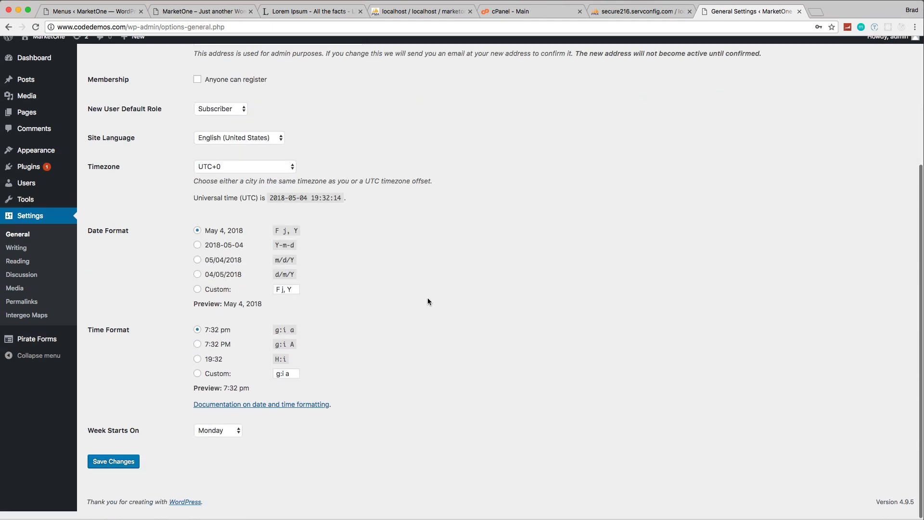
{"action": "scroll", "coordinate": [427, 298], "scroll_direction": "up", "scroll_amount": 2}
{"action": "scroll", "coordinate": [427, 300], "scroll_direction": "up", "scroll_amount": 3}
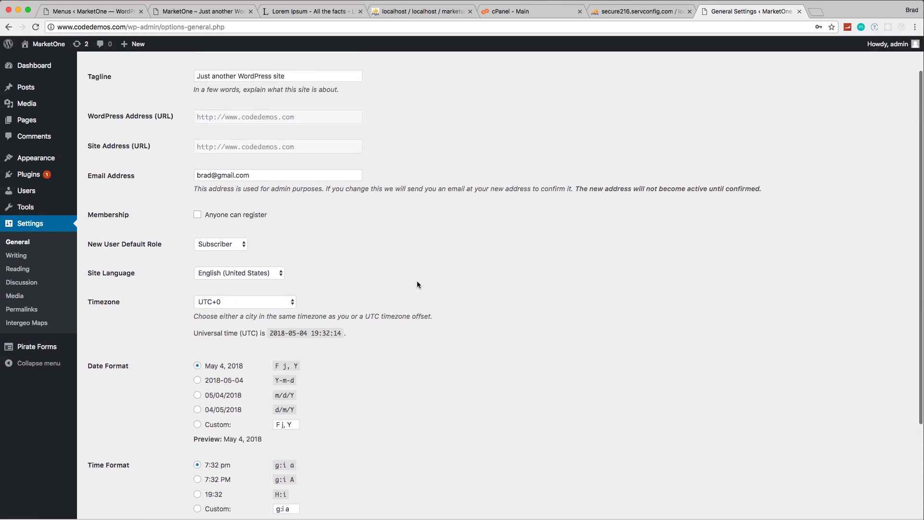
{"action": "scroll", "coordinate": [247, 131], "scroll_direction": "up", "scroll_amount": 2}
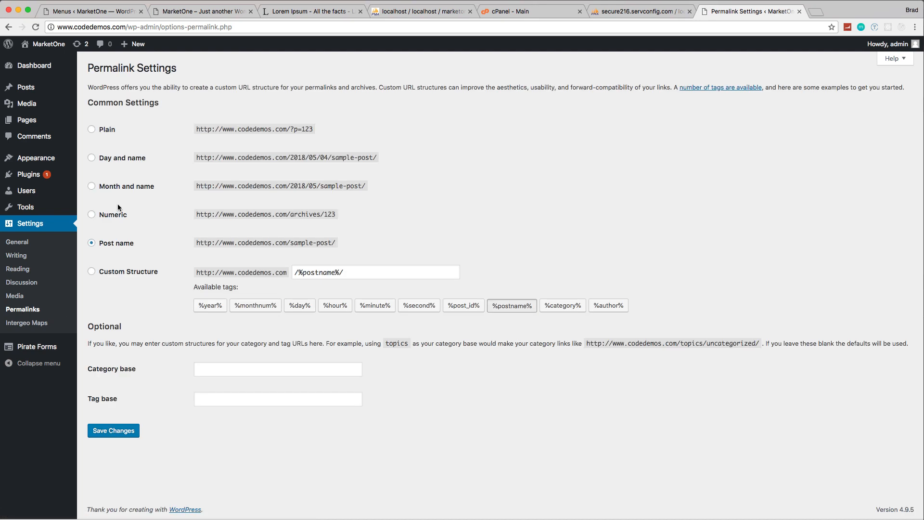
Step: Resave the Permalink Settings with the Post name structure and open the live site in a new tab
{"action": "left_click", "coordinate": [122, 432]}
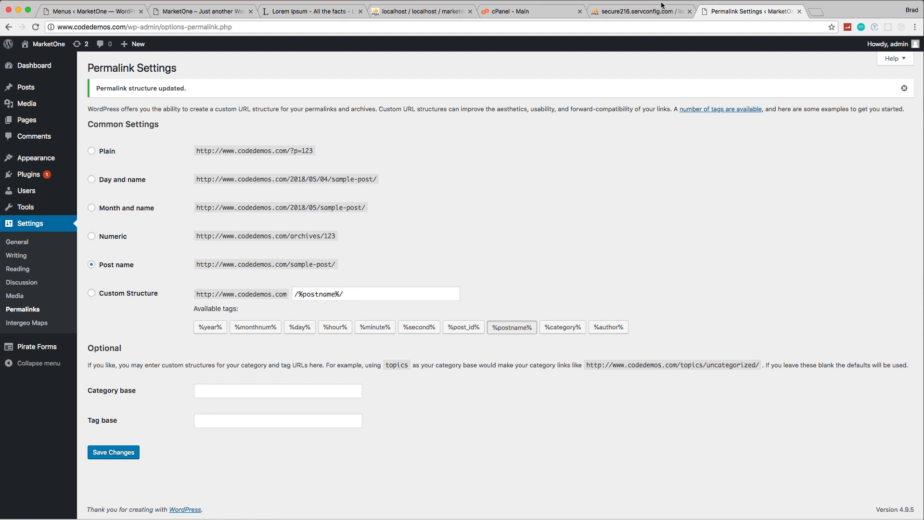
{"action": "mouse_move", "coordinate": [48, 44]}
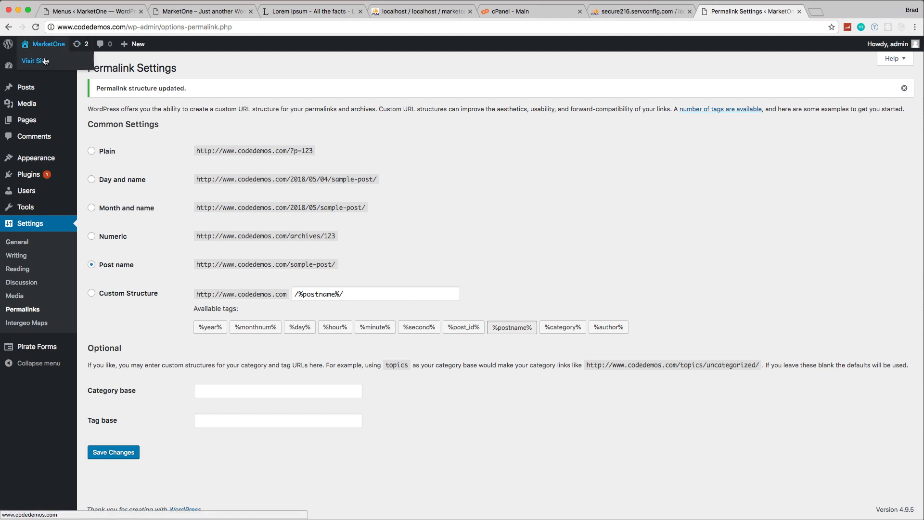
{"action": "right_click", "coordinate": [43, 61]}
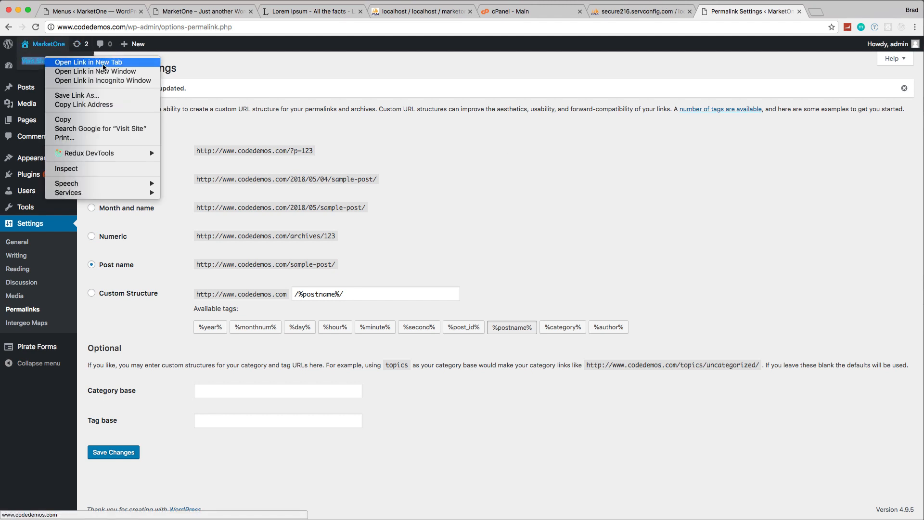
{"action": "left_click", "coordinate": [53, 61]}
{"action": "left_click", "coordinate": [808, 12]}
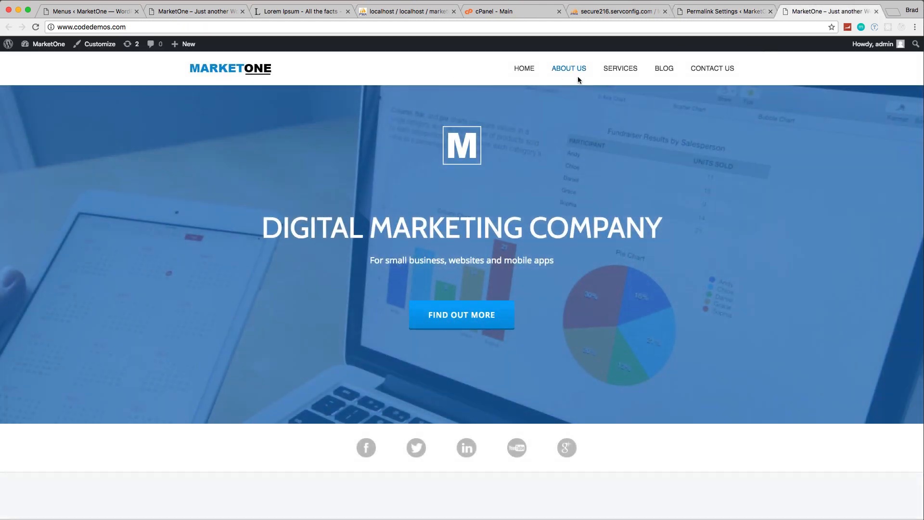
Step: Test the site's Services, Blog, Contact Us, About Us and Home navigation links, then return to the About Us page
{"action": "left_click", "coordinate": [580, 73]}
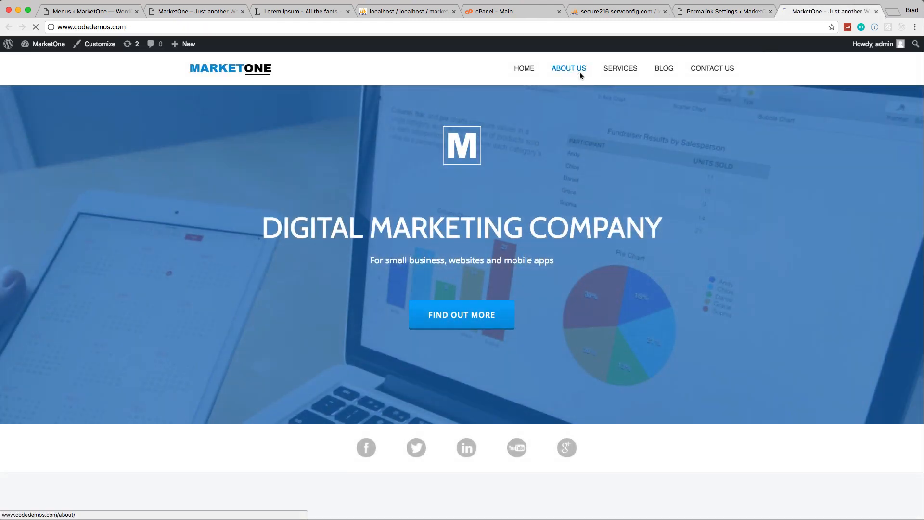
{"action": "left_click", "coordinate": [615, 72]}
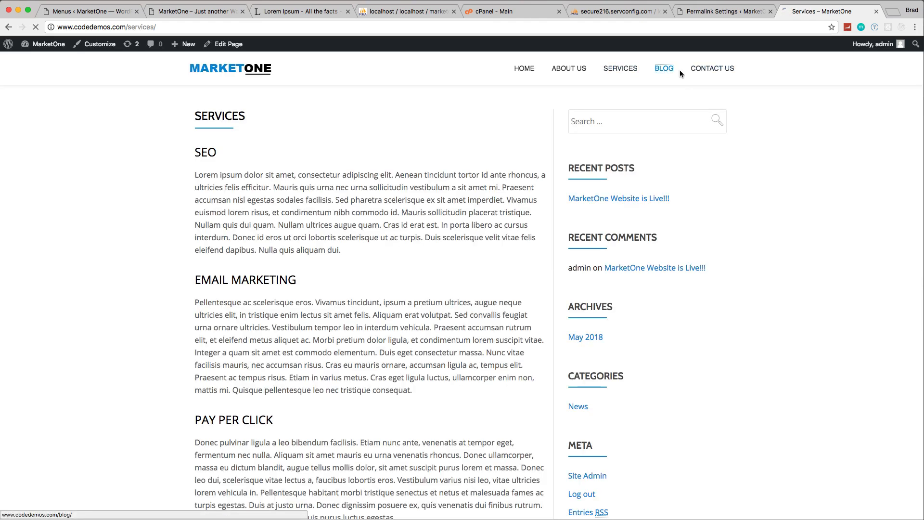
{"action": "left_click", "coordinate": [682, 73]}
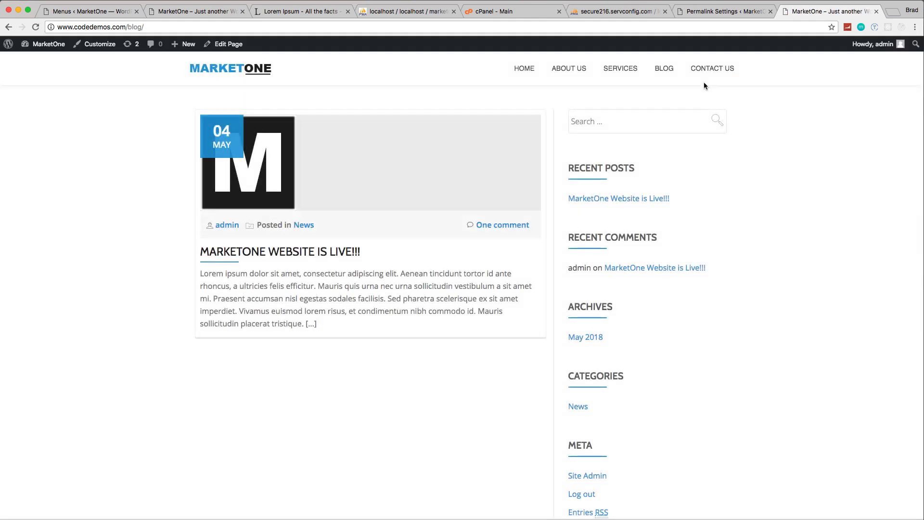
{"action": "left_click", "coordinate": [712, 71]}
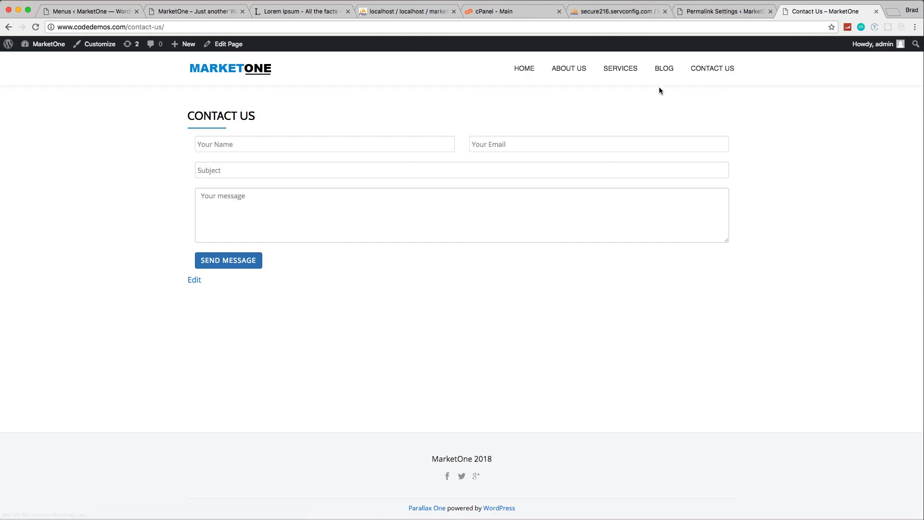
{"action": "left_click", "coordinate": [552, 75]}
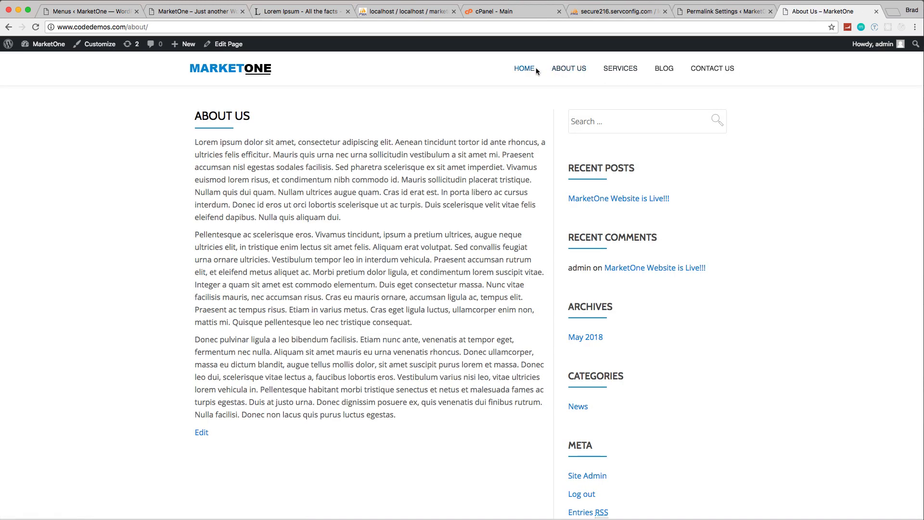
{"action": "left_click", "coordinate": [534, 69]}
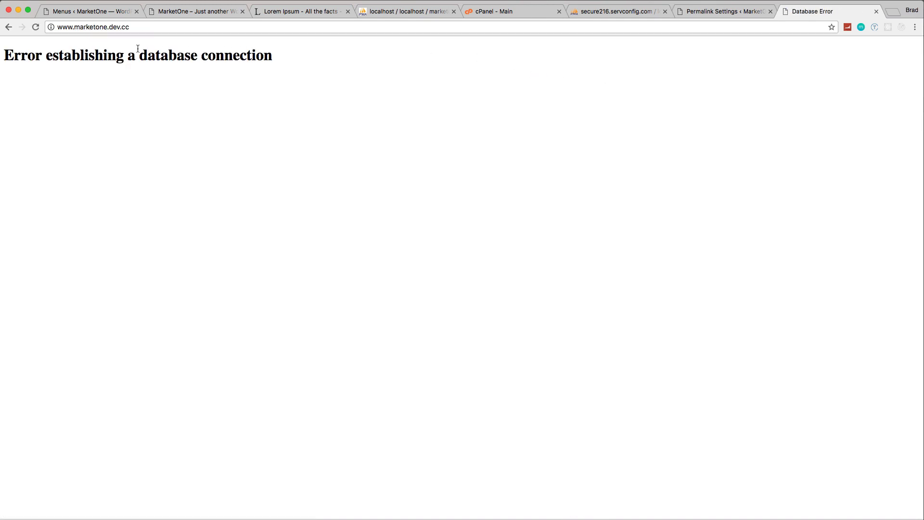
{"action": "left_click", "coordinate": [9, 27]}
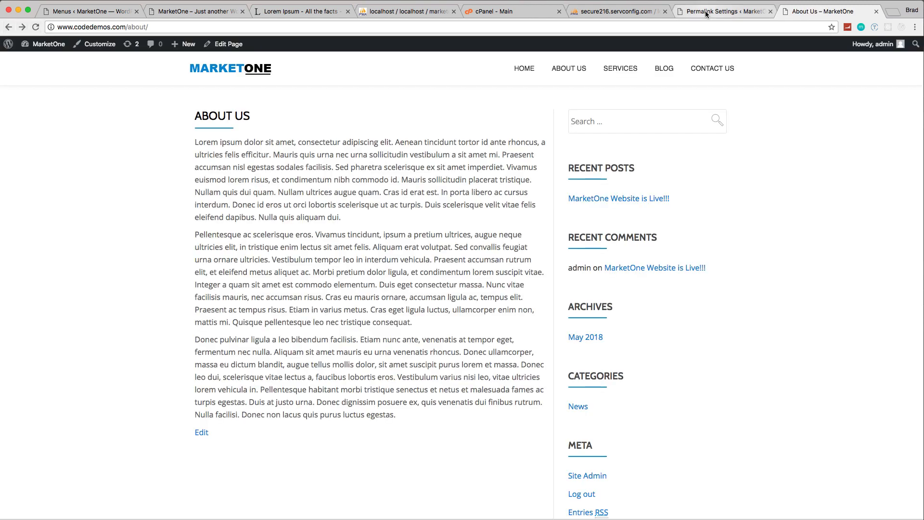
{"action": "left_click", "coordinate": [705, 12]}
{"action": "mouse_move", "coordinate": [46, 161]}
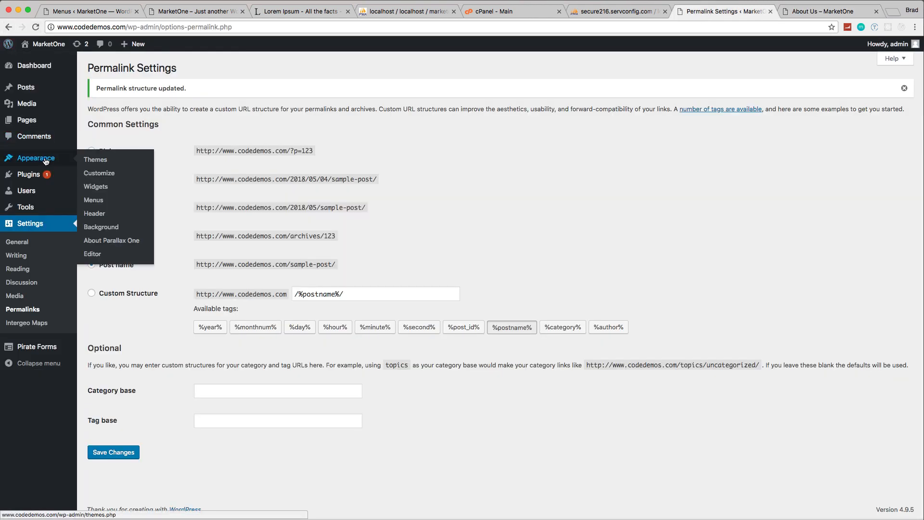
{"action": "left_click", "coordinate": [95, 201]}
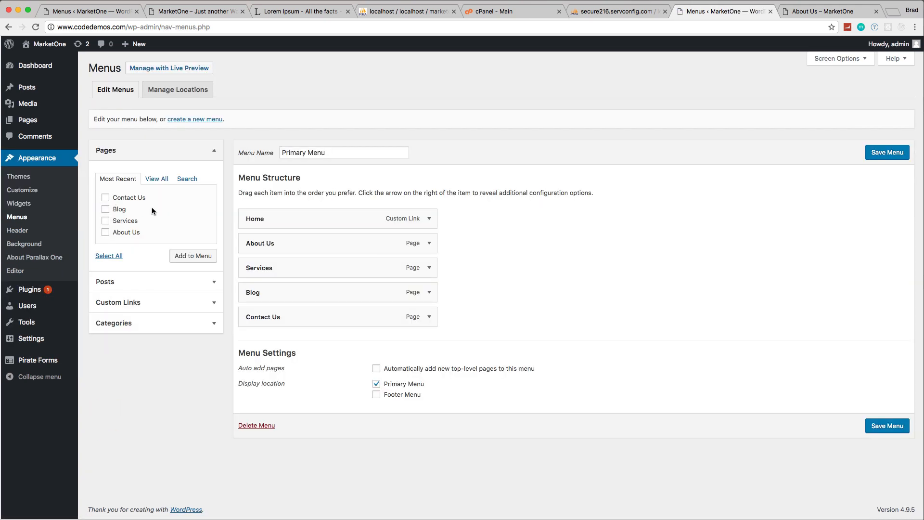
{"action": "left_click", "coordinate": [429, 218]}
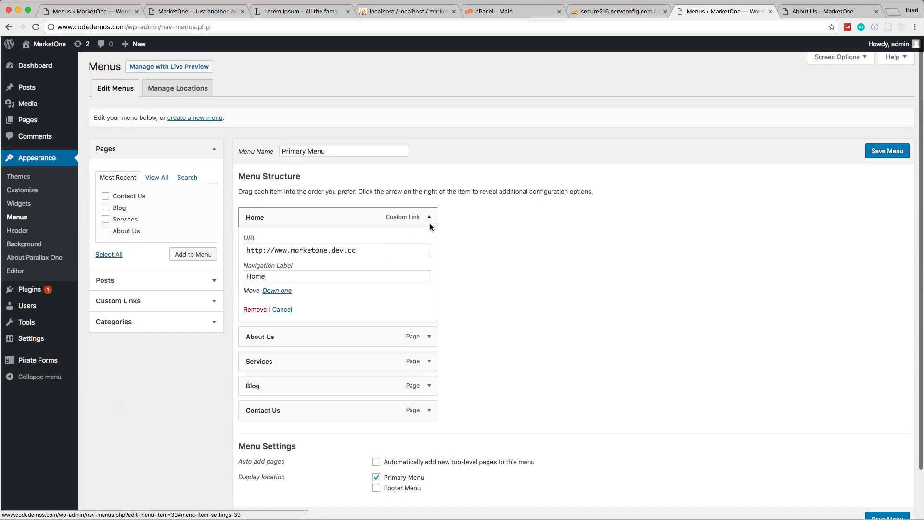
{"action": "left_click_drag", "start_coordinate": [359, 248], "coordinate": [290, 253]}
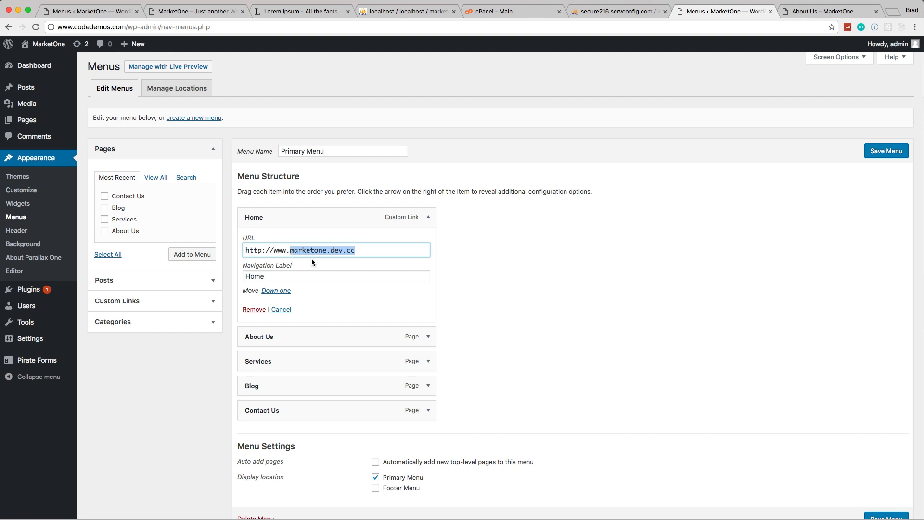
{"action": "type", "text": "cod"}
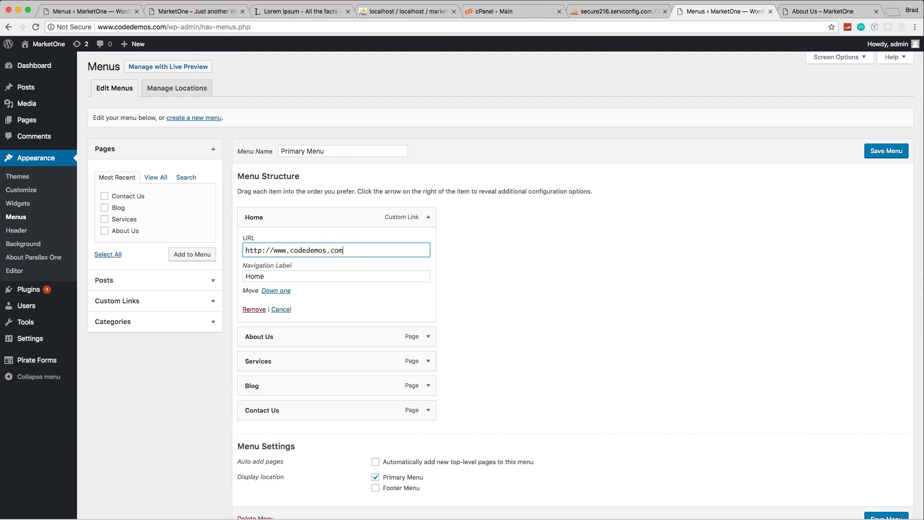
{"action": "left_click", "coordinate": [893, 152]}
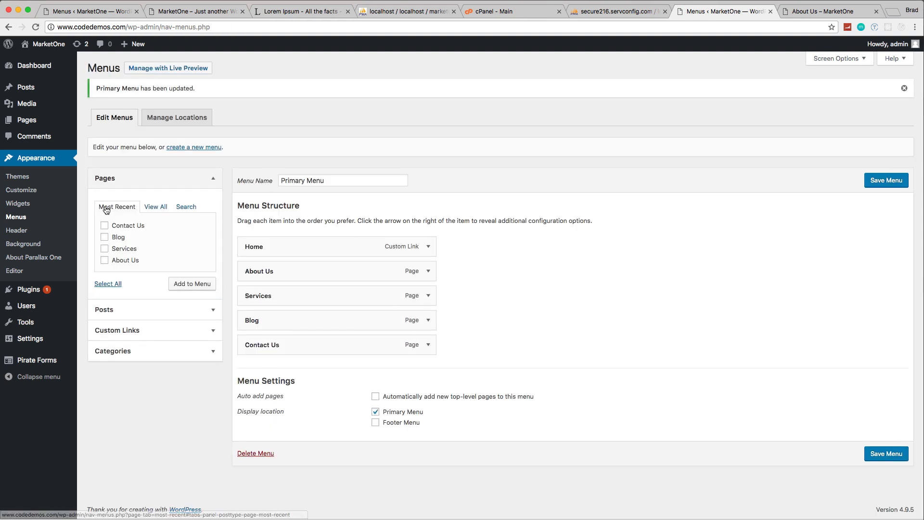
{"action": "left_click", "coordinate": [21, 178]}
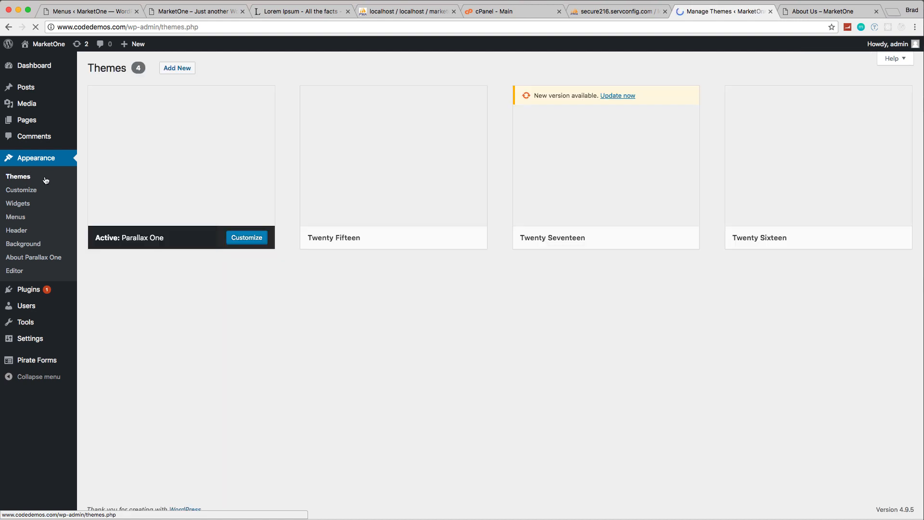
{"action": "left_click", "coordinate": [246, 237]}
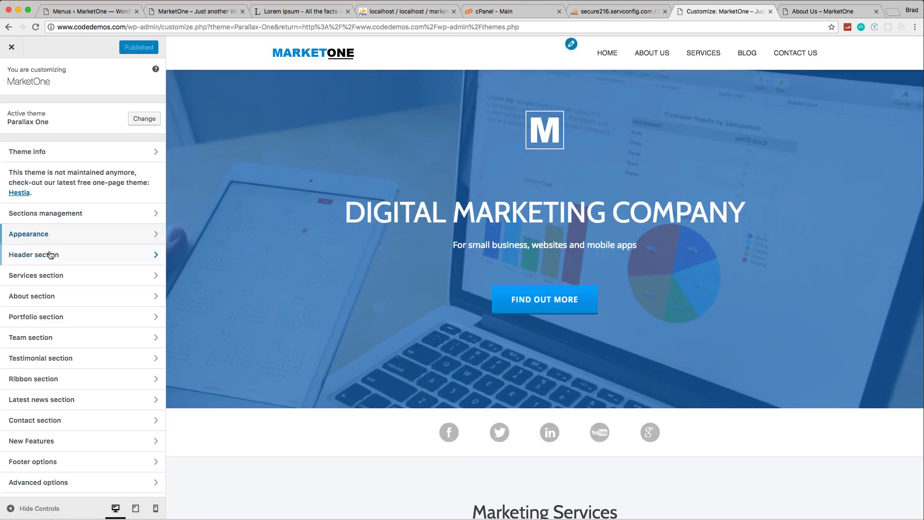
{"action": "left_click", "coordinate": [52, 258]}
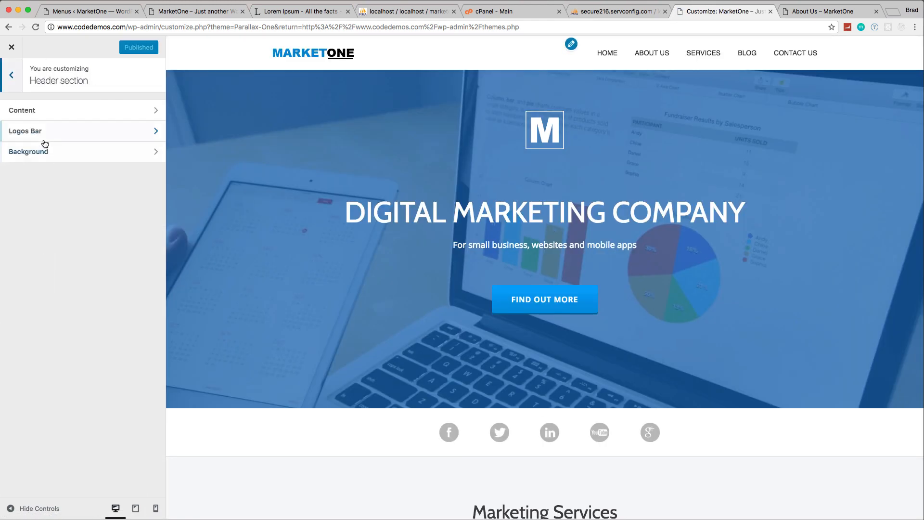
{"action": "left_click", "coordinate": [27, 109]}
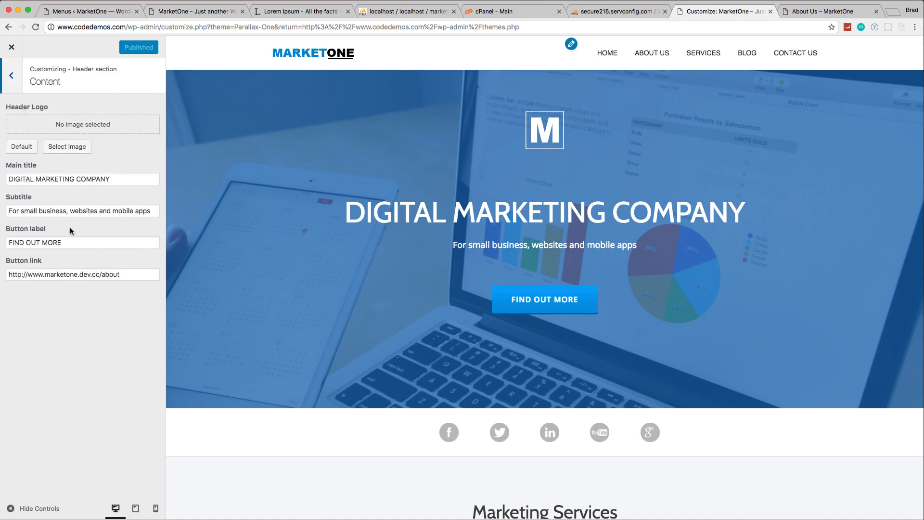
{"action": "left_click_drag", "start_coordinate": [100, 272], "coordinate": [49, 276]}
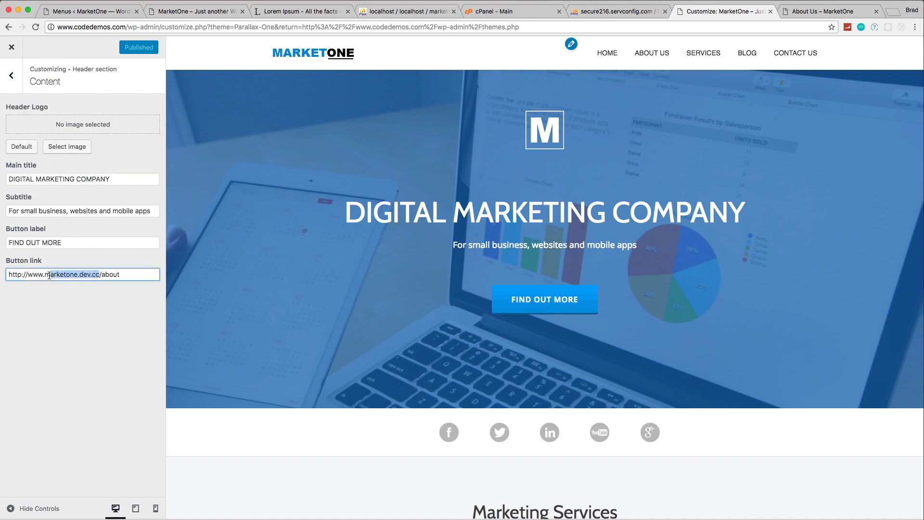
{"action": "type", "text": "codedemos"}
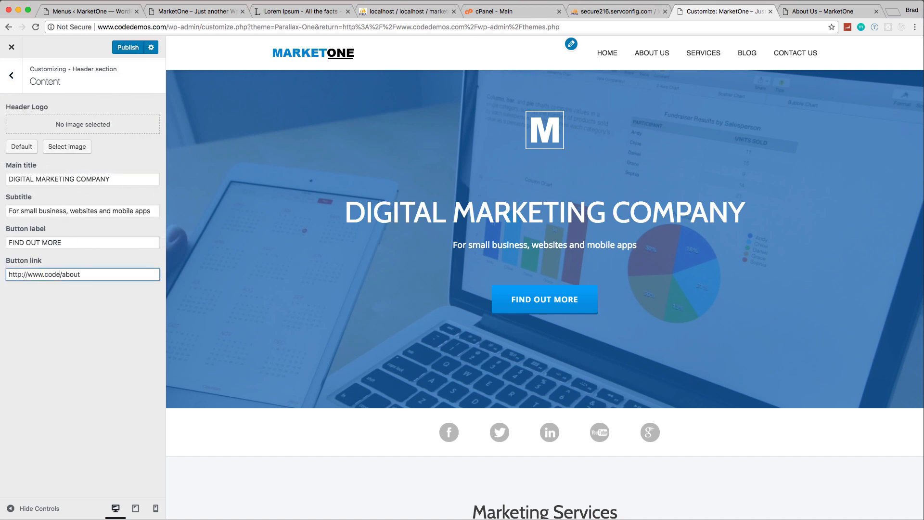
{"action": "type", "text": ".com"}
{"action": "left_click", "coordinate": [124, 49]}
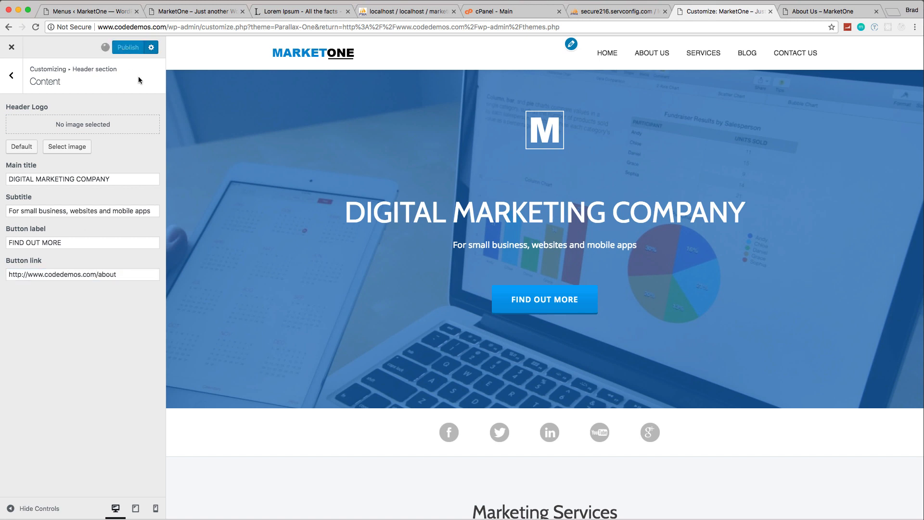
Step: Exit the theme customizer and open the Contact Us page on the live site
{"action": "left_click", "coordinate": [10, 84]}
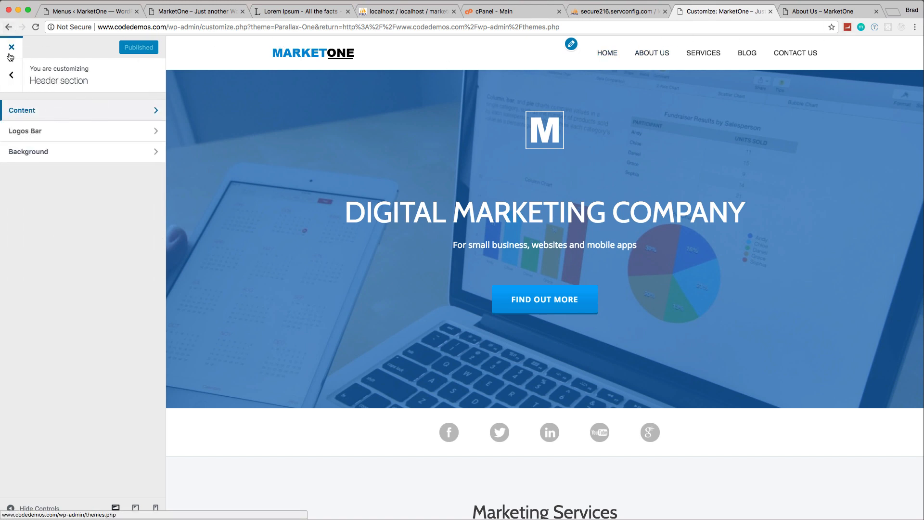
{"action": "left_click", "coordinate": [11, 74]}
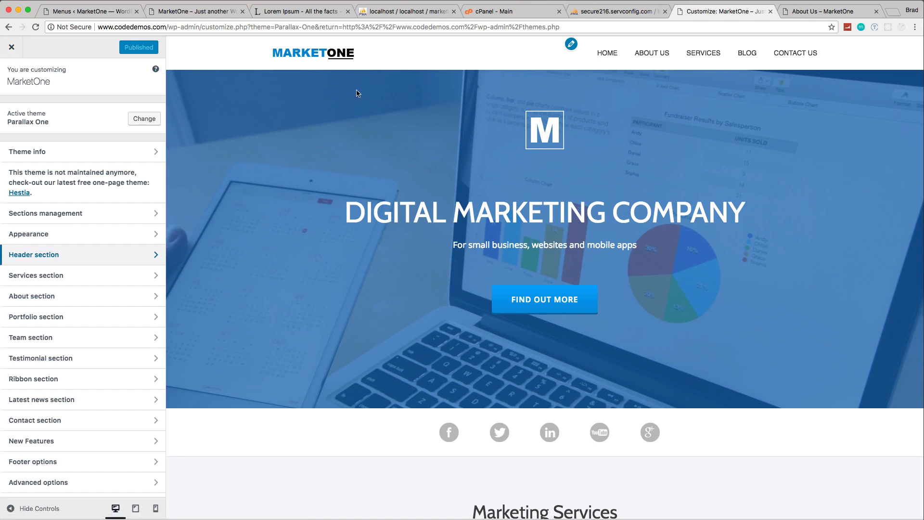
{"action": "left_click", "coordinate": [12, 47]}
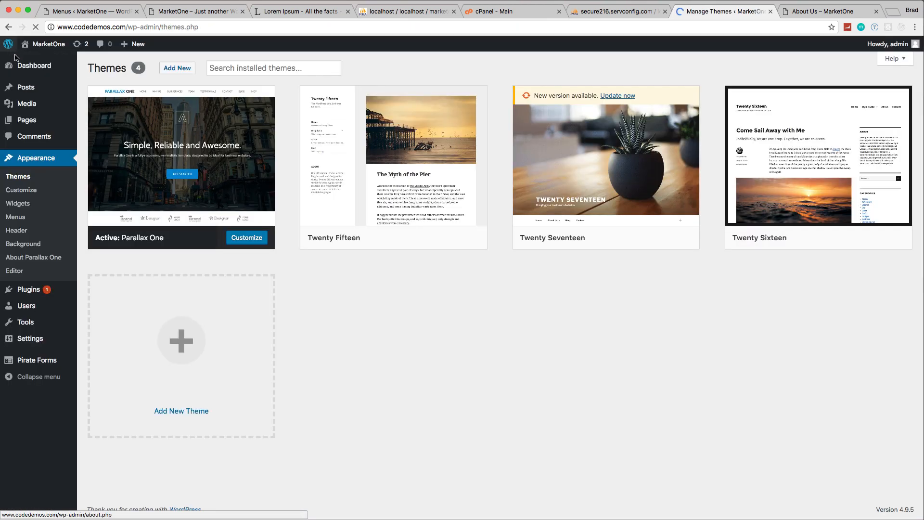
{"action": "left_click", "coordinate": [15, 55]}
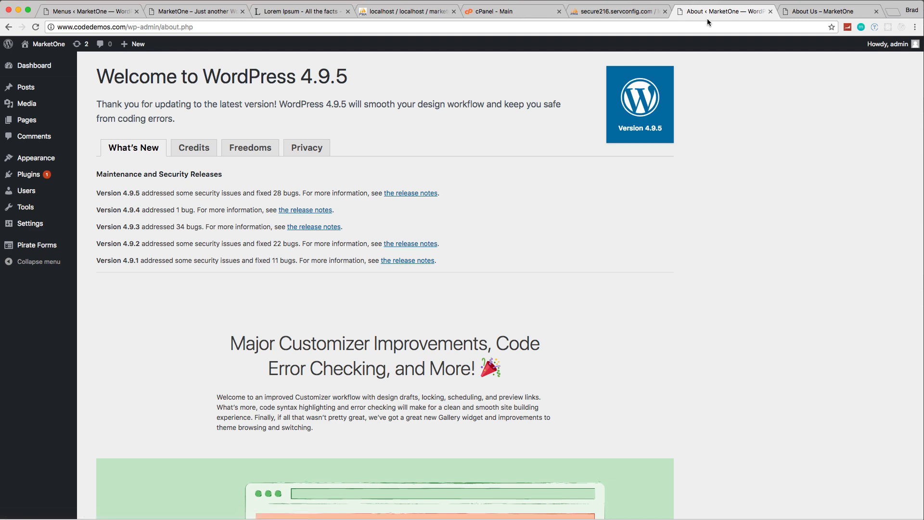
{"action": "left_click", "coordinate": [802, 11]}
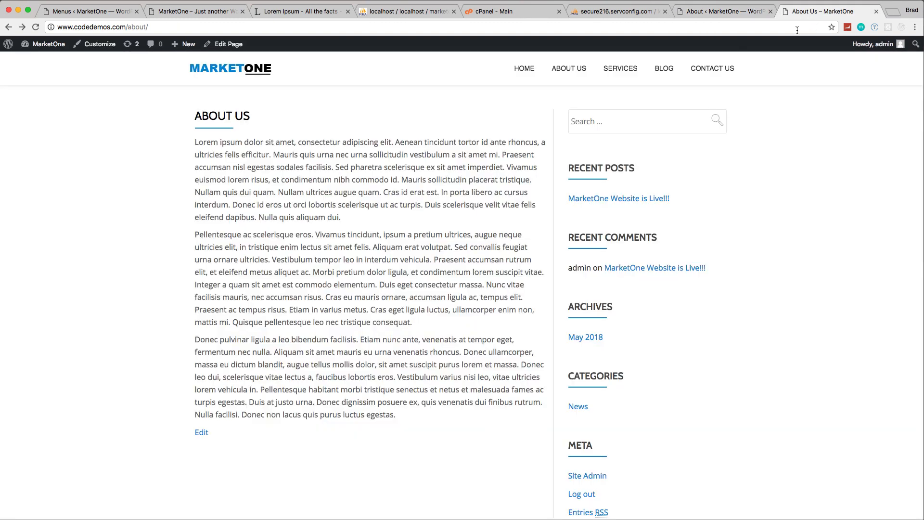
{"action": "left_click", "coordinate": [727, 73]}
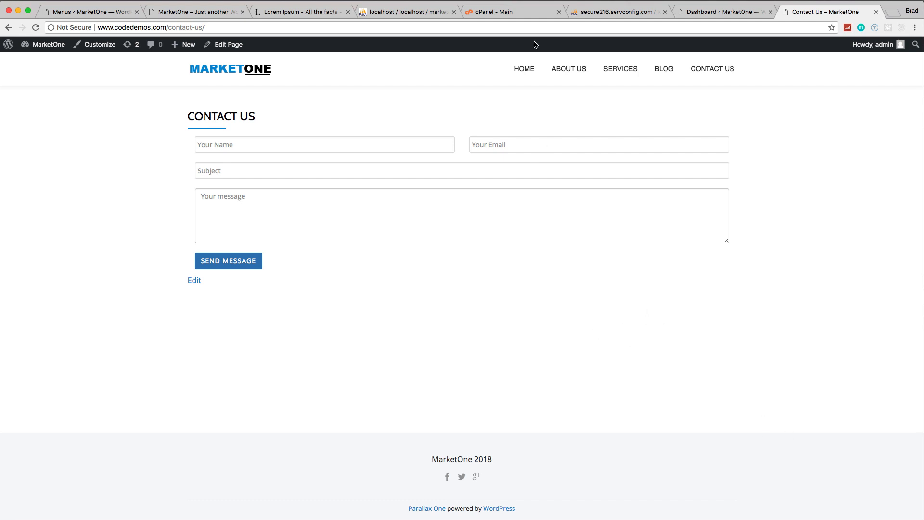
Step: Switch to cPanel and look up the secure outgoing SMTP port in the test email account's mail client settings
{"action": "left_click", "coordinate": [502, 14]}
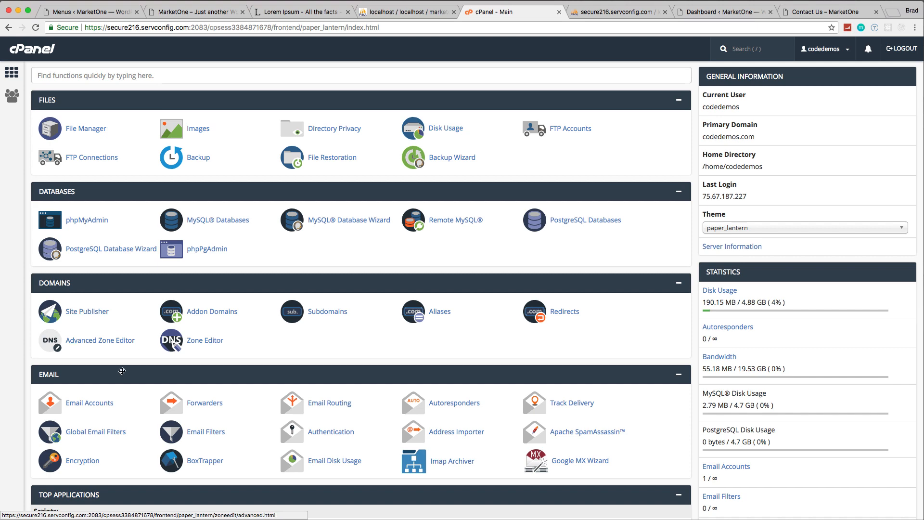
{"action": "left_click", "coordinate": [107, 404]}
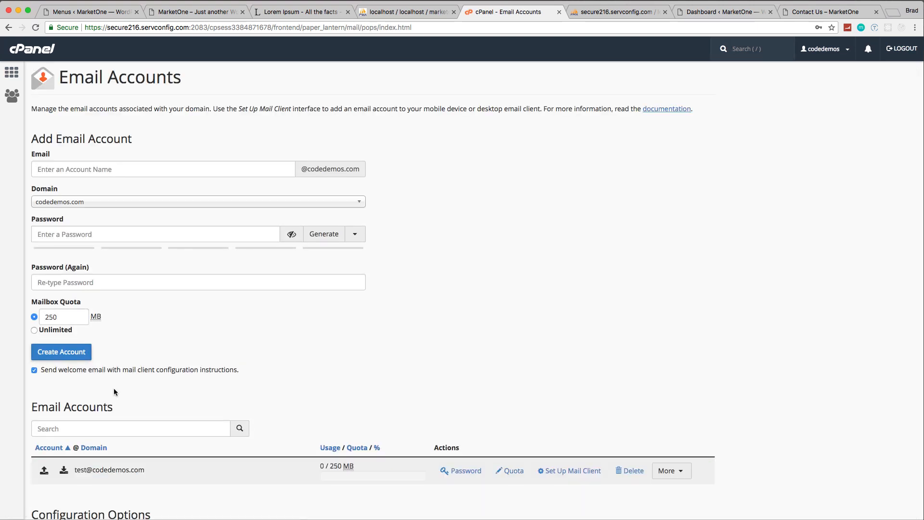
{"action": "scroll", "coordinate": [158, 337], "scroll_direction": "down", "scroll_amount": 3}
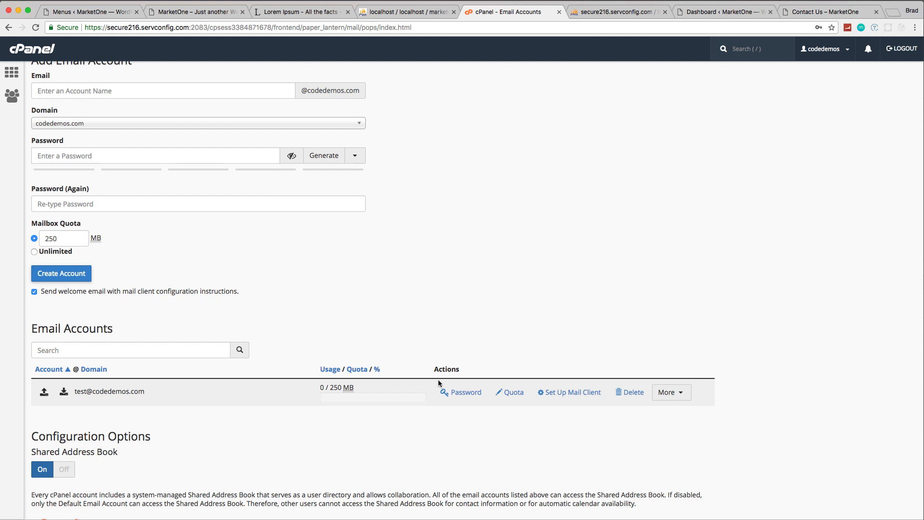
{"action": "left_click", "coordinate": [566, 396]}
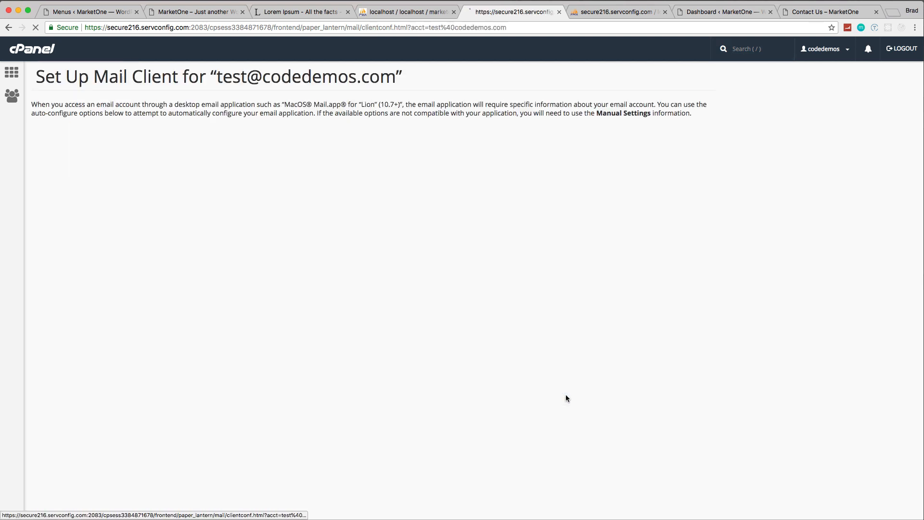
{"action": "scroll", "coordinate": [580, 366], "scroll_direction": "down", "scroll_amount": 5}
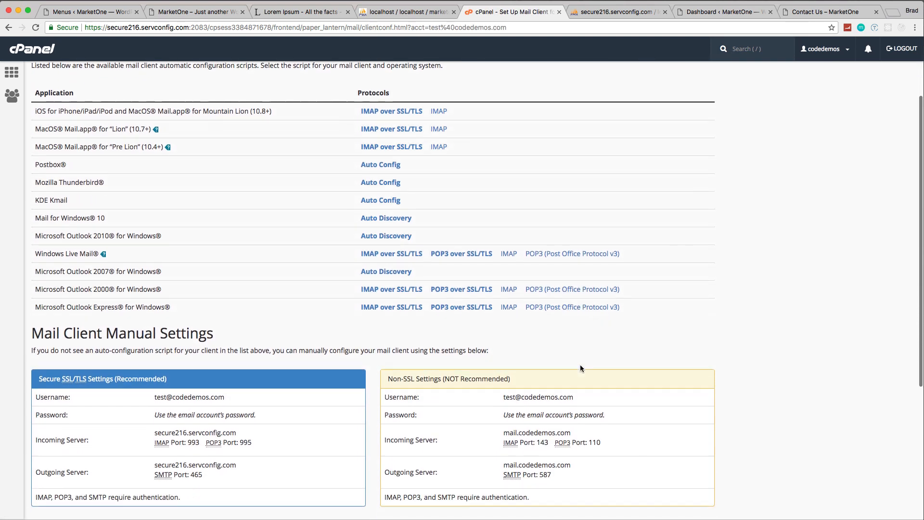
{"action": "scroll", "coordinate": [579, 368], "scroll_direction": "down", "scroll_amount": 6}
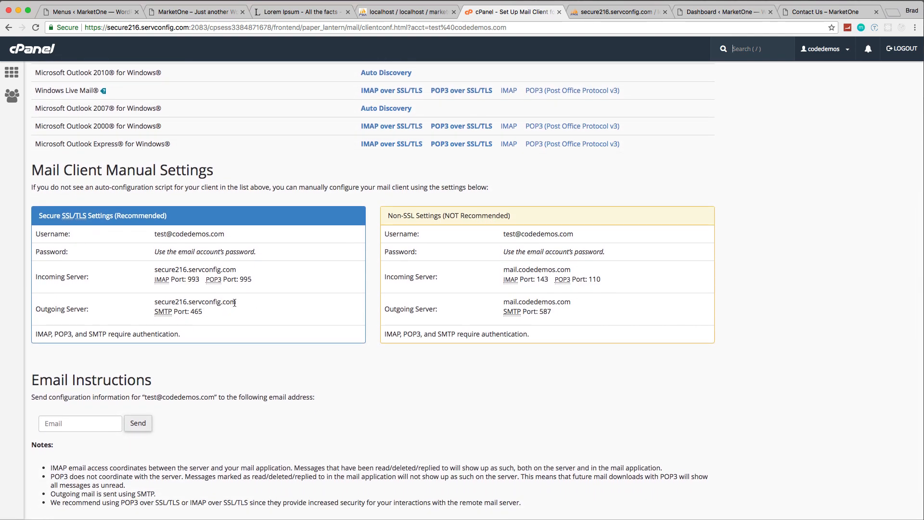
{"action": "double_click", "coordinate": [196, 311]}
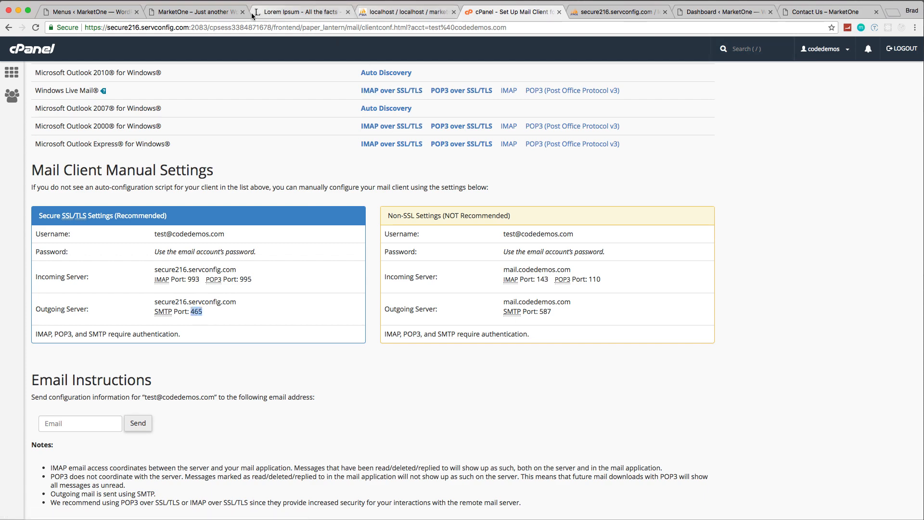
Step: Close the browser tabs of the local MarketOne home page and its Menus admin page
{"action": "left_click", "coordinate": [196, 11]}
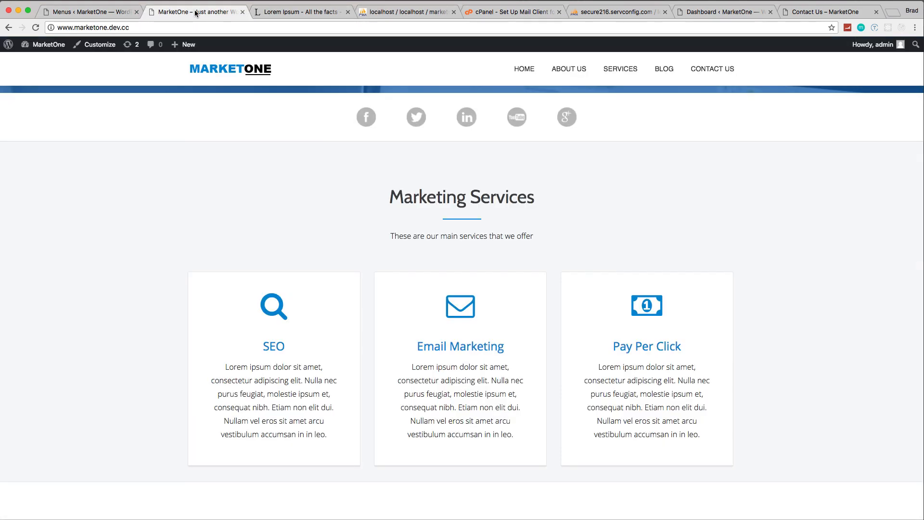
{"action": "left_click", "coordinate": [243, 11]}
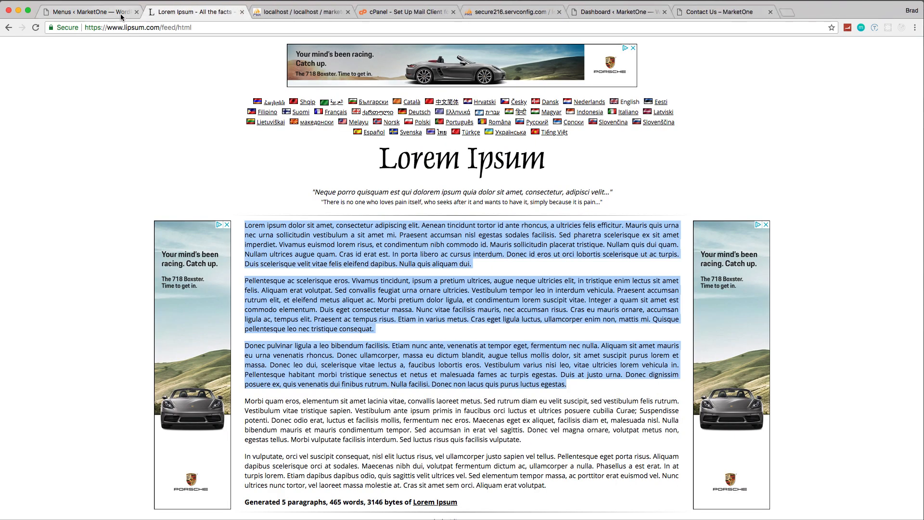
{"action": "left_click", "coordinate": [115, 13]}
{"action": "left_click", "coordinate": [136, 12]}
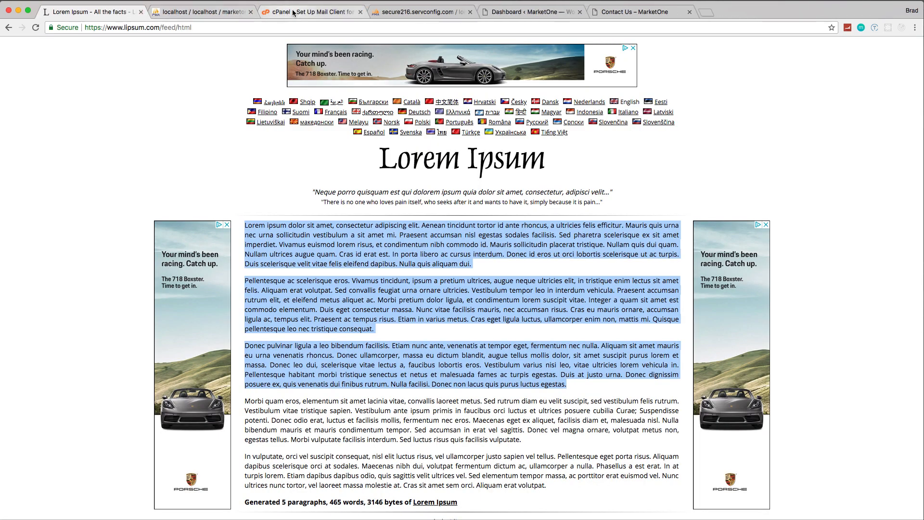
Step: Open the Pirate Forms processing options in the live WordPress admin and set the contact notification address to the domain's test email account
{"action": "left_click", "coordinate": [523, 14]}
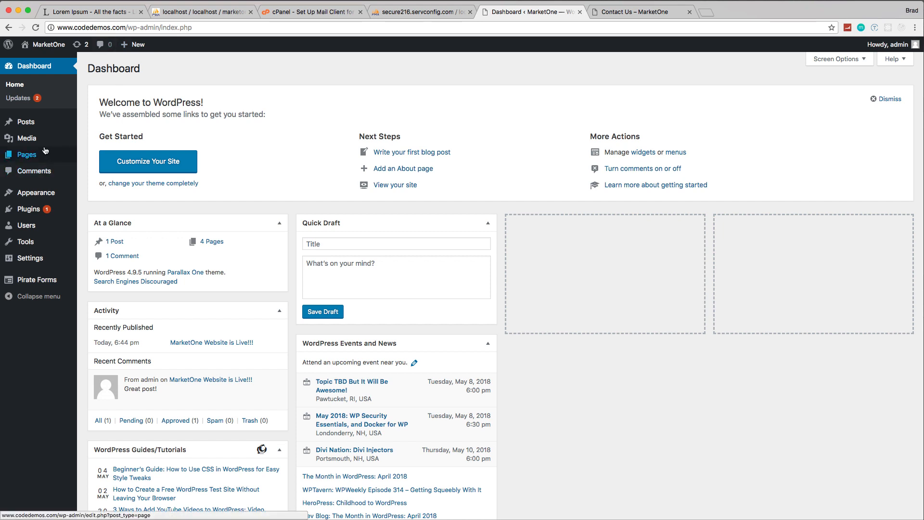
{"action": "mouse_move", "coordinate": [40, 187]}
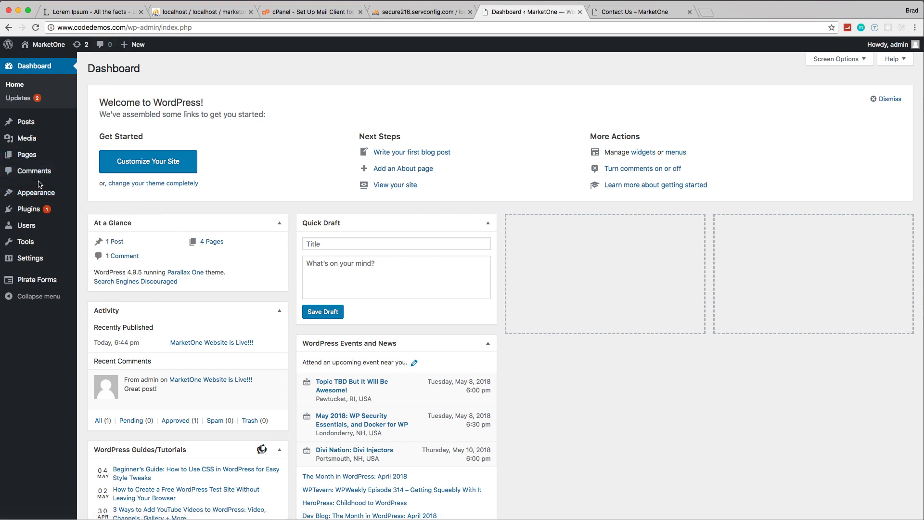
{"action": "left_click", "coordinate": [35, 283]}
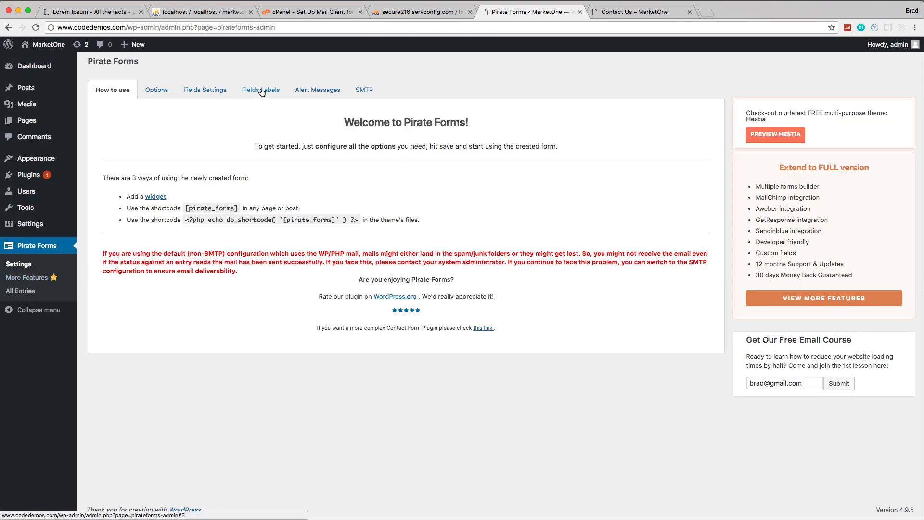
{"action": "left_click", "coordinate": [165, 95]}
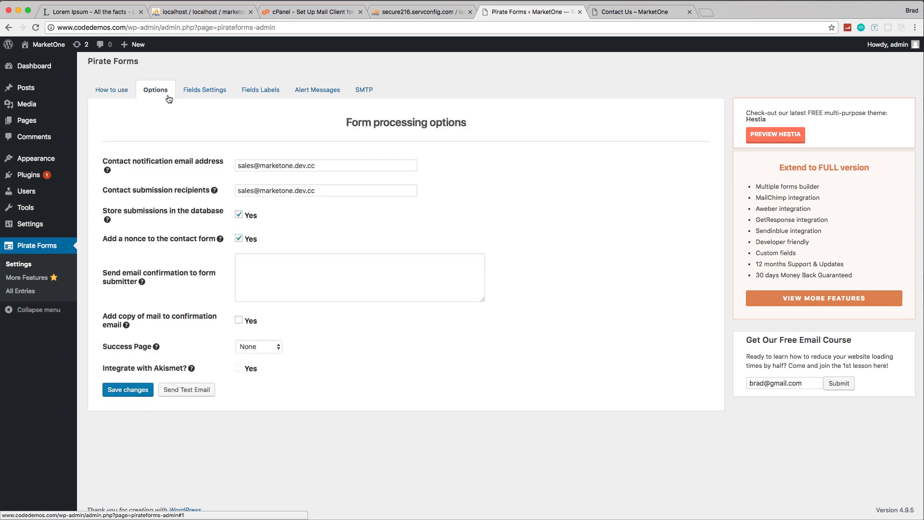
{"action": "left_click_drag", "start_coordinate": [338, 165], "coordinate": [183, 169]}
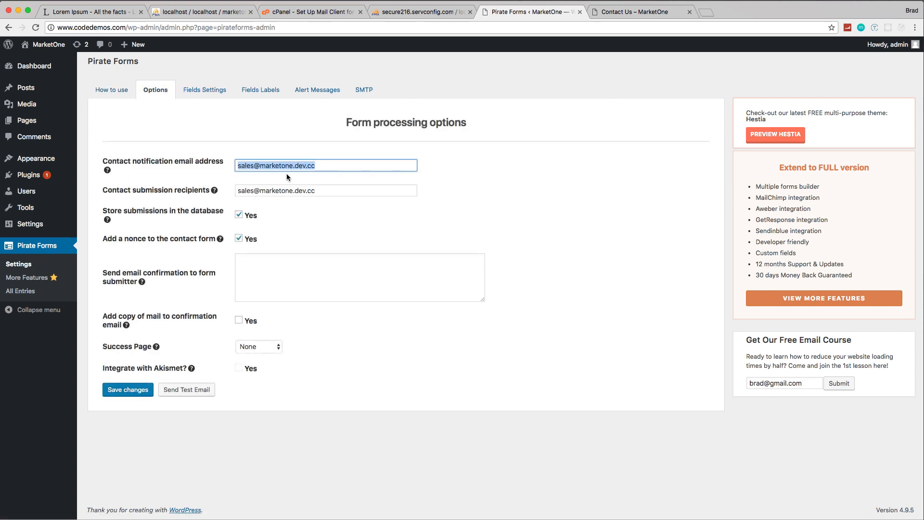
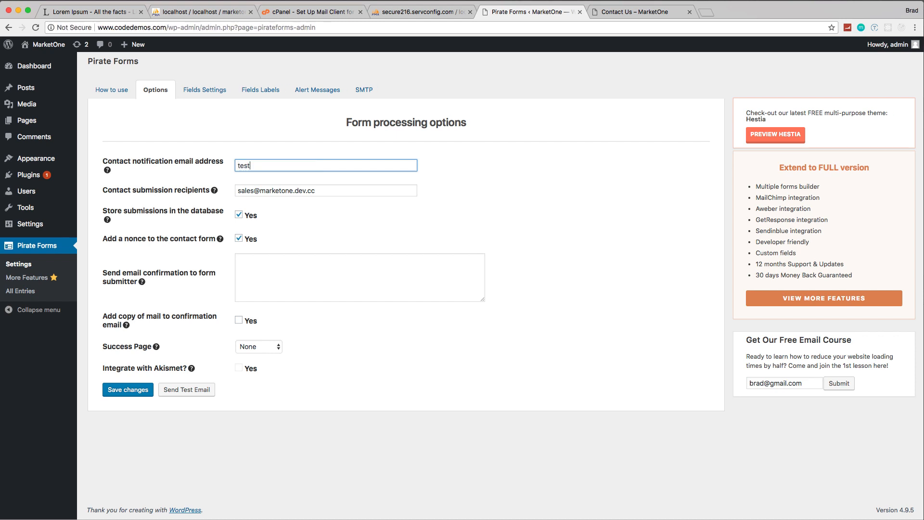
Step: Replace the contact submission recipients with the recipient's Gmail address and save the form processing options
{"action": "left_click_drag", "start_coordinate": [316, 191], "coordinate": [232, 192]}
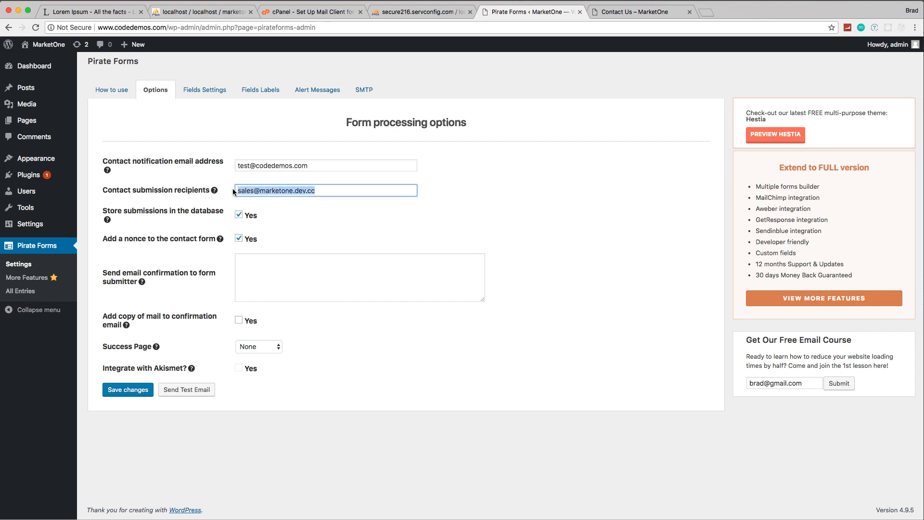
{"action": "key", "text": "BackSpace"}
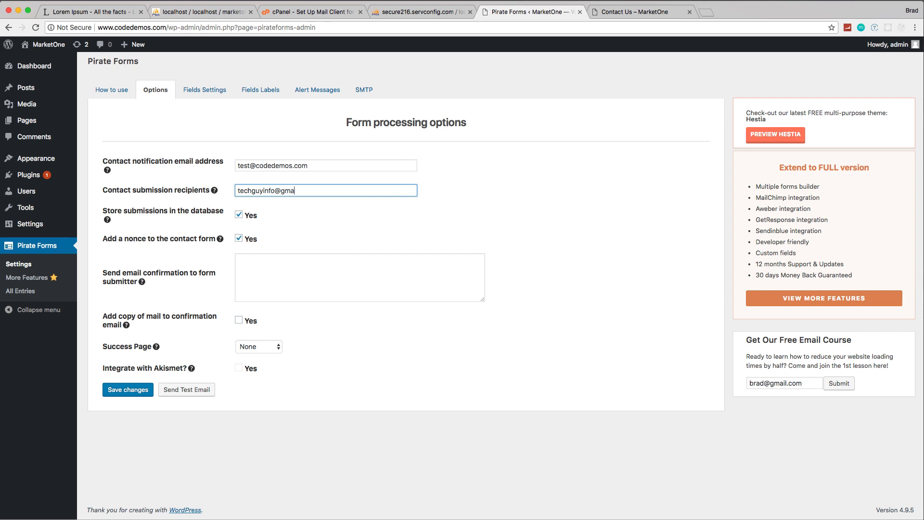
{"action": "left_click", "coordinate": [239, 214]}
{"action": "left_click", "coordinate": [138, 390]}
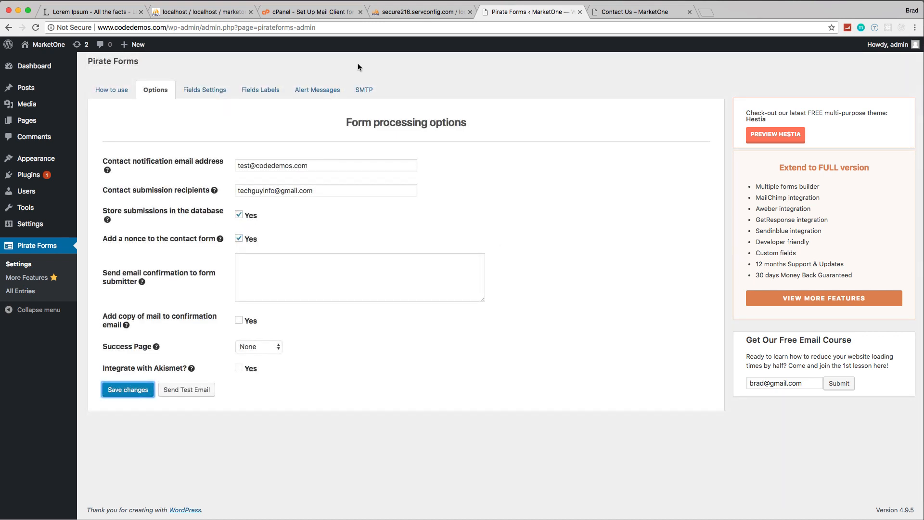
Step: Copy the secure outgoing server name from cPanel into the Pirate Forms SMTP options, setting the SMTP host to secure216.servconfig.com
{"action": "left_click", "coordinate": [362, 91]}
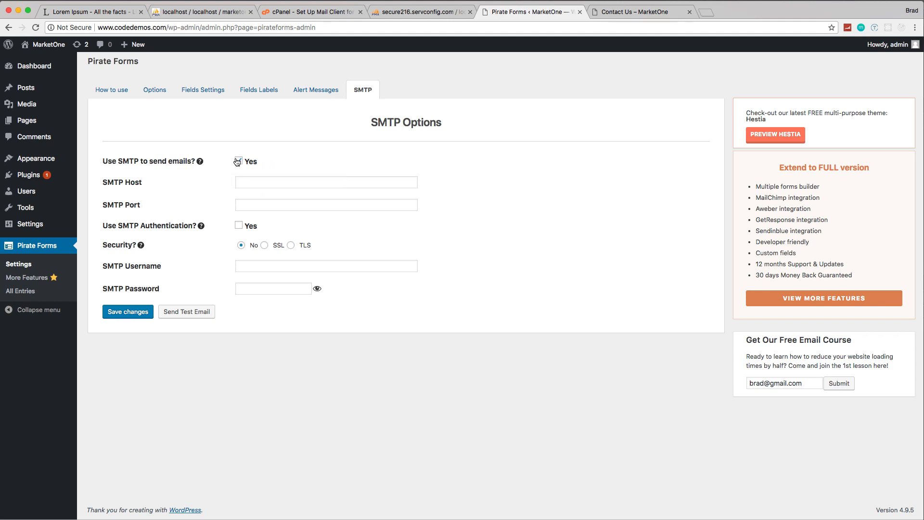
{"action": "left_click", "coordinate": [298, 12]}
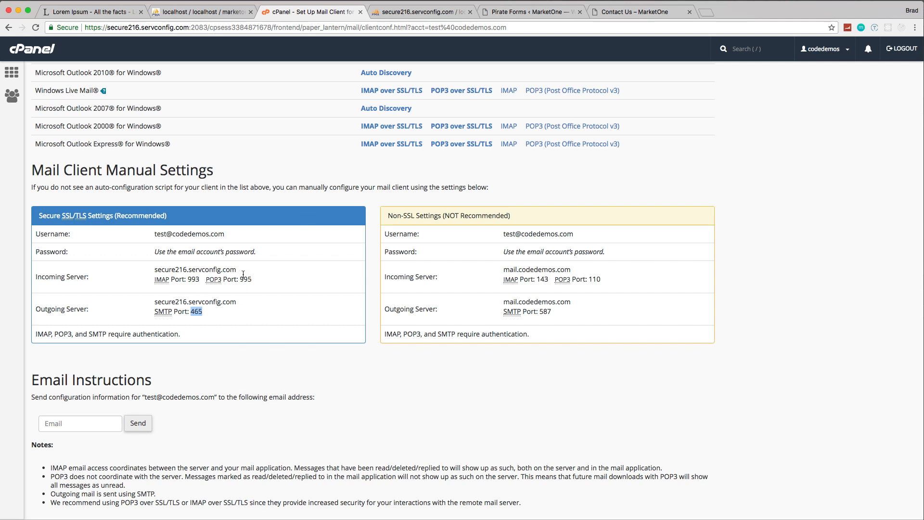
{"action": "left_click_drag", "start_coordinate": [237, 302], "coordinate": [155, 301]}
{"action": "key", "text": "super+c"}
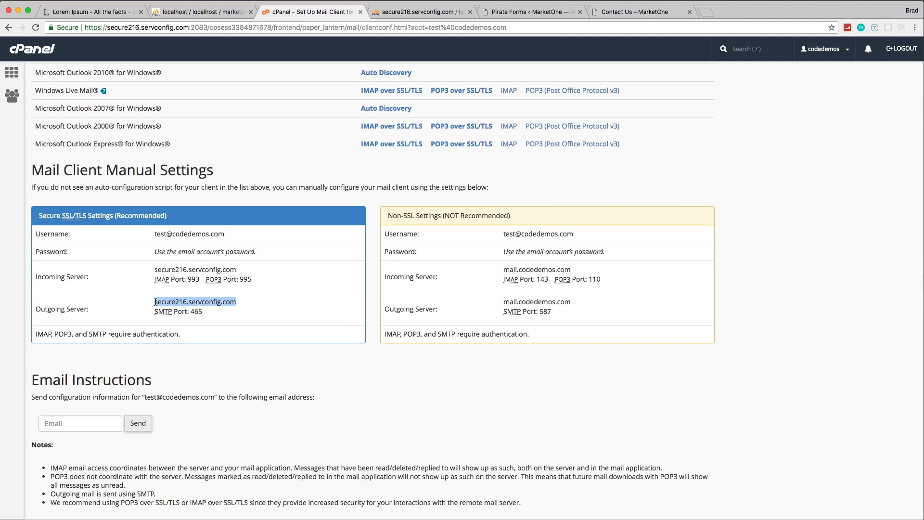
{"action": "left_click", "coordinate": [634, 10]}
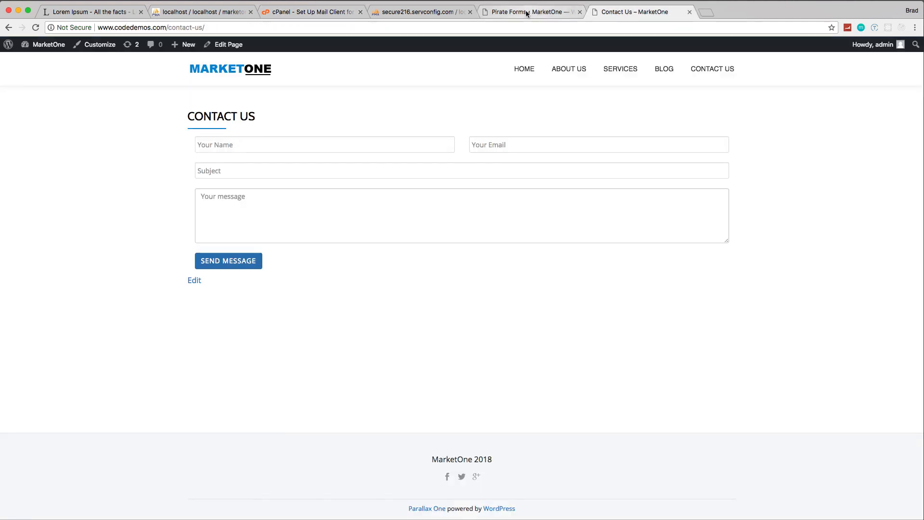
{"action": "left_click", "coordinate": [527, 13]}
{"action": "left_click", "coordinate": [306, 188]}
{"action": "key", "text": "super+v"}
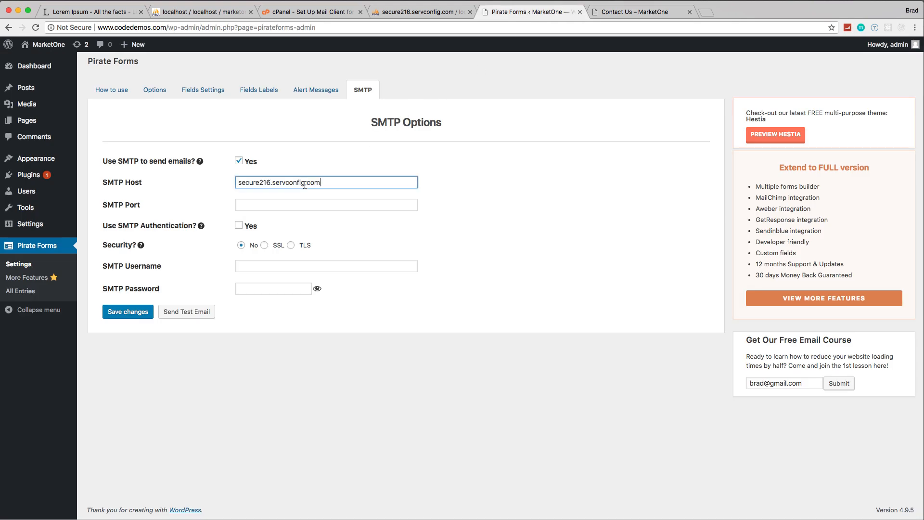
Step: Set the SMTP port to 465 and save the SMTP options with SMTP authentication off
{"action": "left_click", "coordinate": [294, 209]}
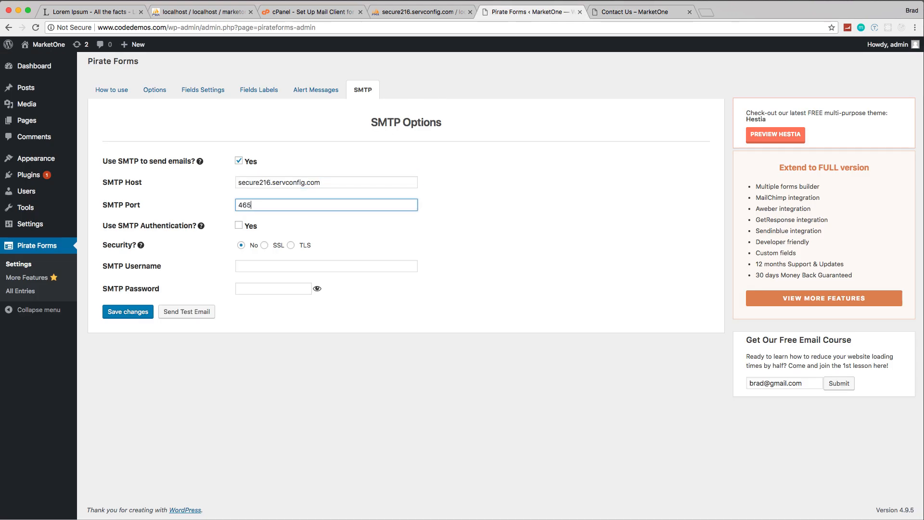
{"action": "left_click", "coordinate": [238, 227]}
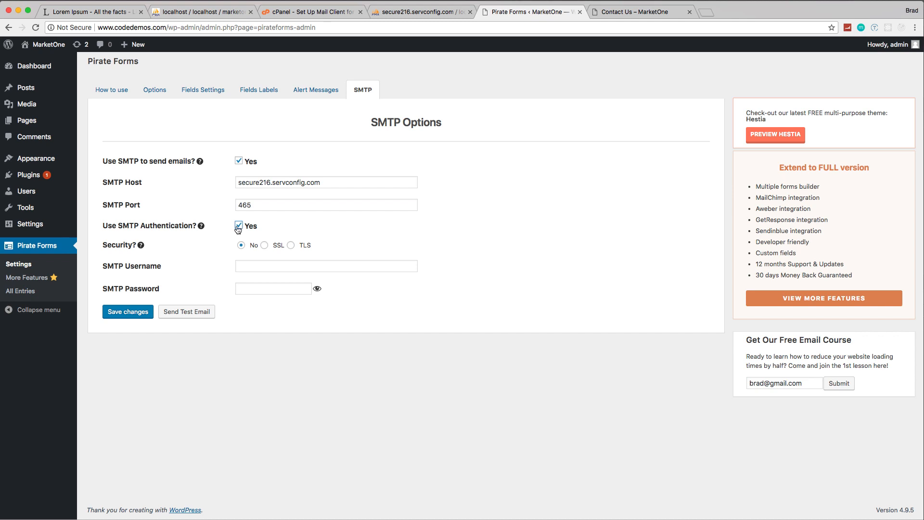
{"action": "left_click", "coordinate": [238, 226]}
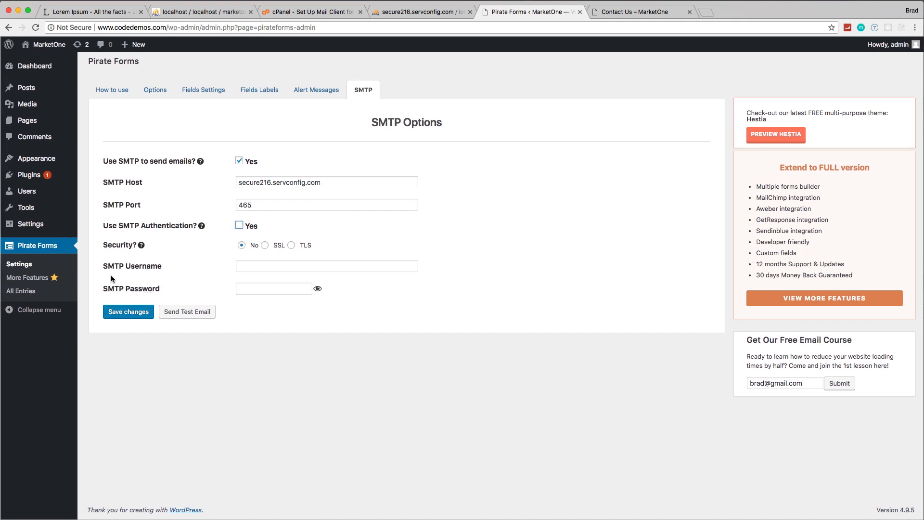
{"action": "left_click", "coordinate": [126, 313]}
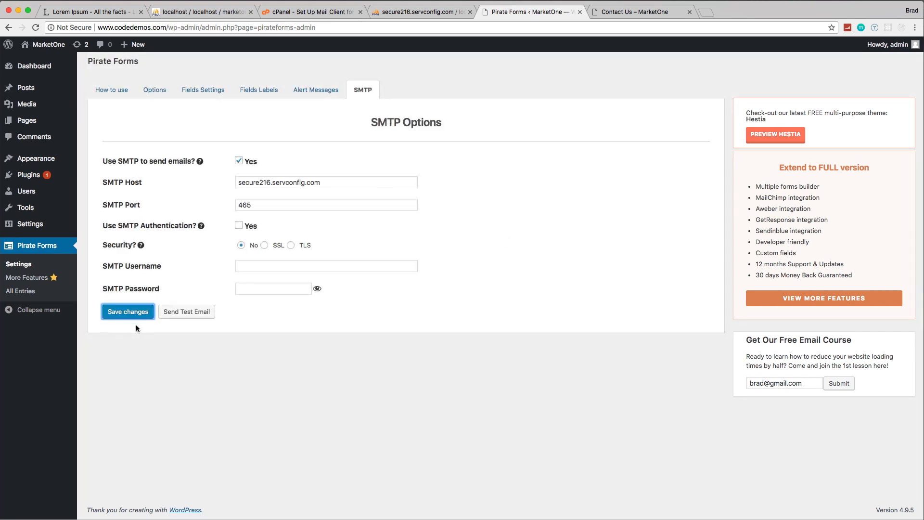
Step: Reload the live Contact Us page and fill in the sender's name and email in the contact form
{"action": "left_click", "coordinate": [620, 12]}
{"action": "left_click", "coordinate": [36, 27]}
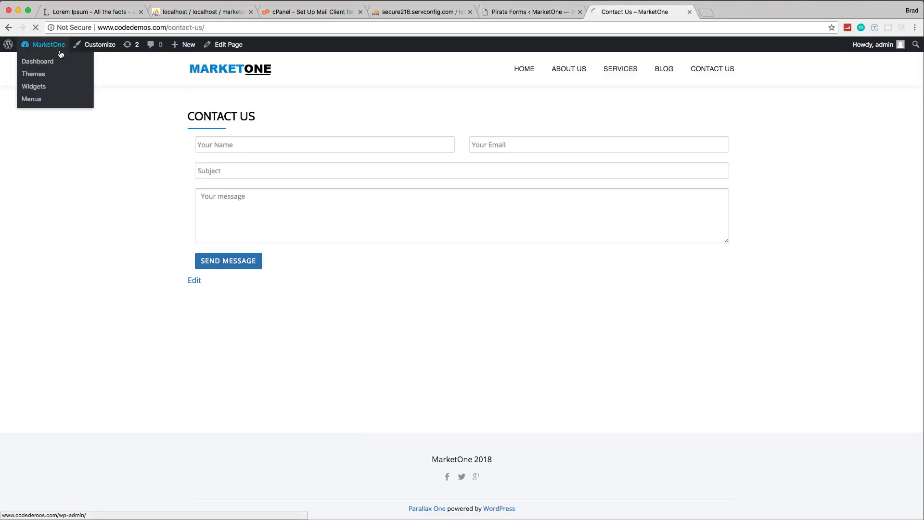
{"action": "left_click", "coordinate": [235, 144]}
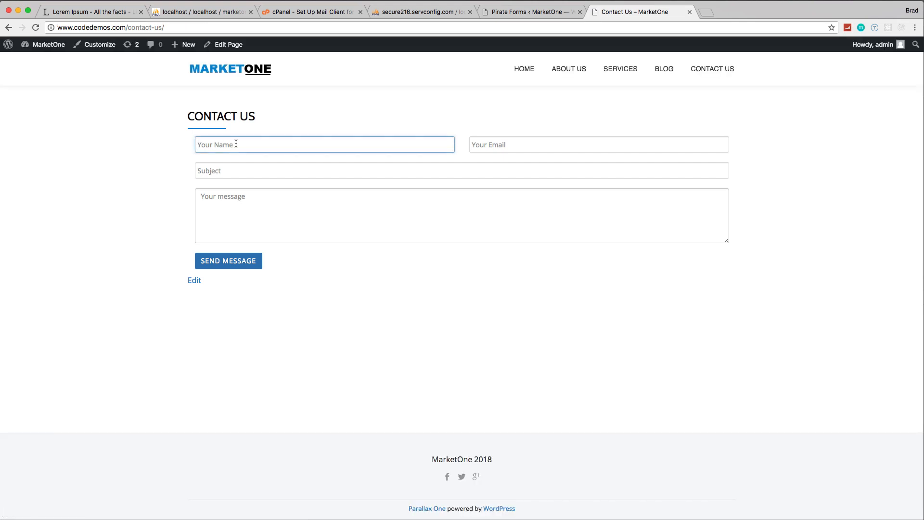
{"action": "type", "text": "Jo"}
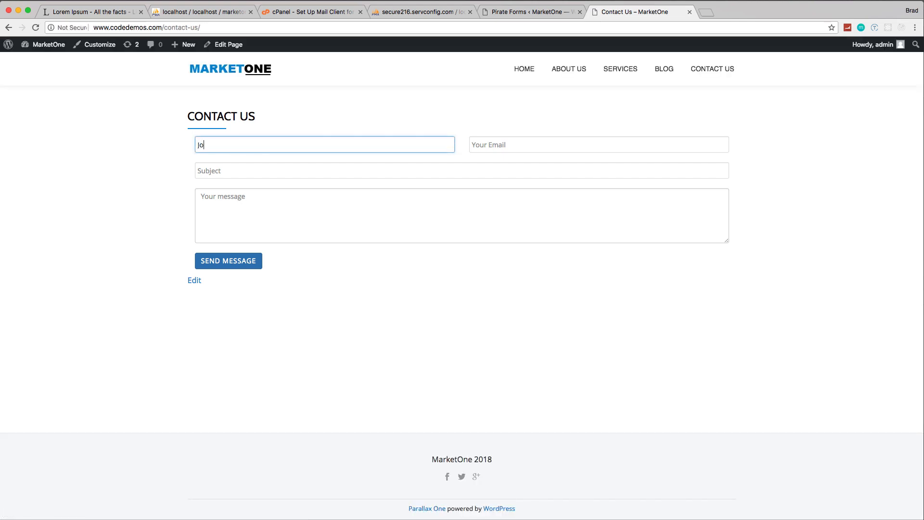
{"action": "type", "text": "hn Doe"}
{"action": "key", "text": "Tab"}
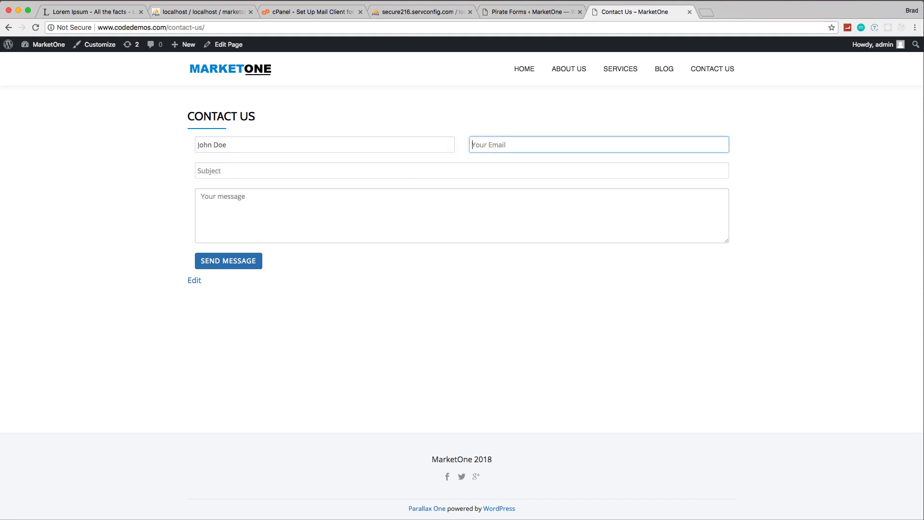
Step: Enter "Hello" as the subject, write a short test message starting with "Hello", and send the contact form
{"action": "key", "text": "Tab"}
{"action": "type", "text": "He"}
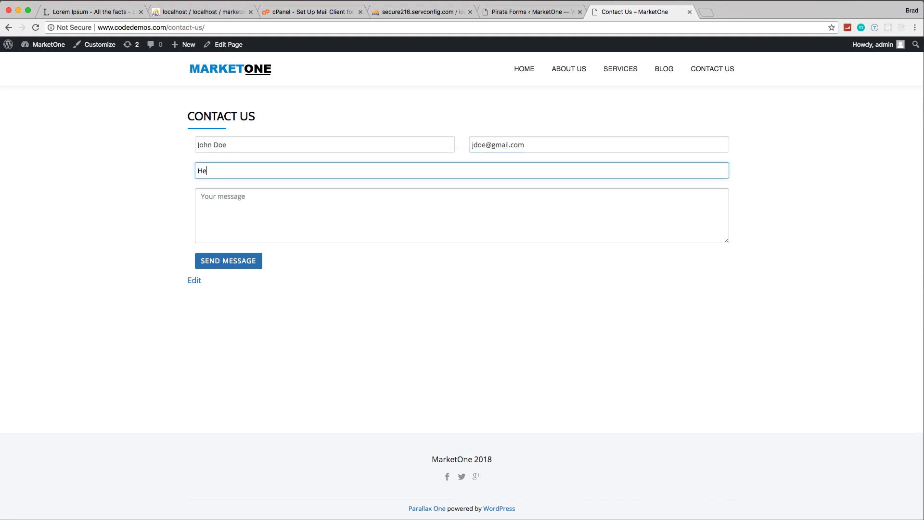
{"action": "type", "text": "llo"}
{"action": "key", "text": "Tab"}
{"action": "type", "text": "Hello"}
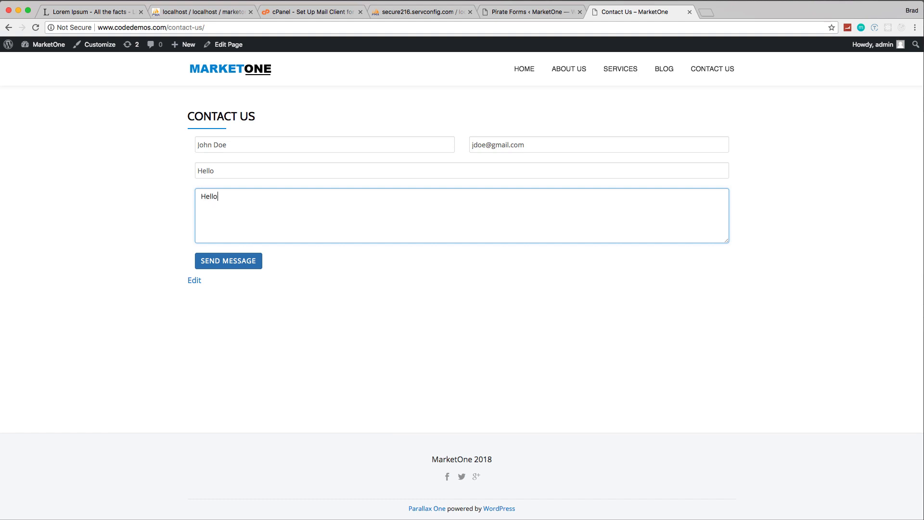
{"action": "type", "text": " this is a test"}
{"action": "left_click", "coordinate": [241, 265]}
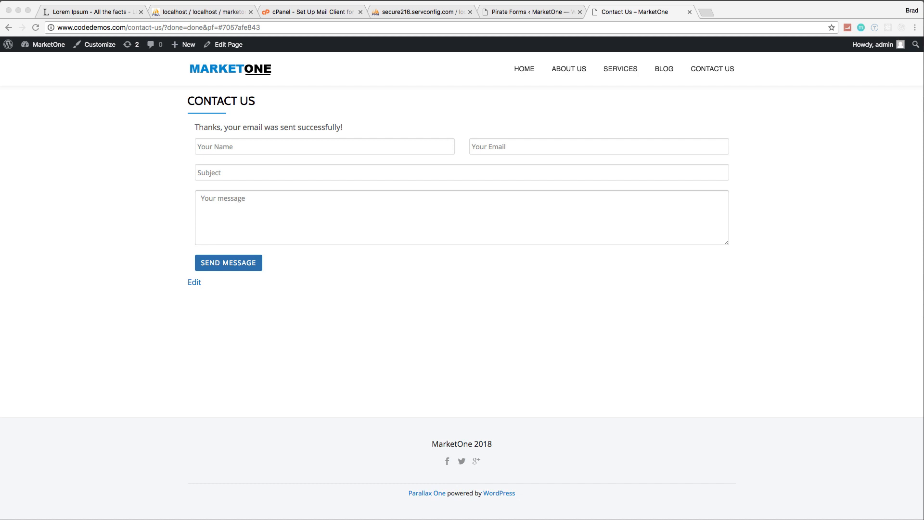
Step: Bring up the Gmail inbox window to check for the contact form submission, then move it off screen
{"action": "scroll", "coordinate": [462, 304], "scroll_direction": "up", "scroll_amount": 1}
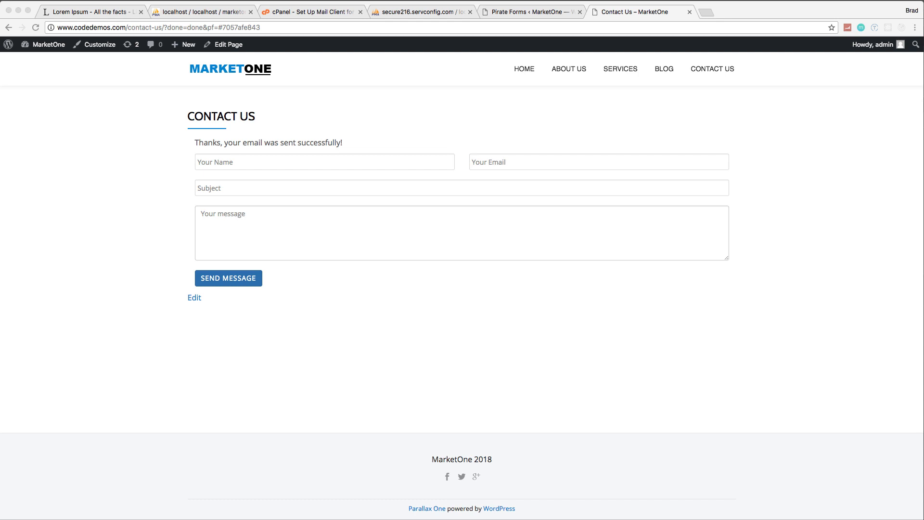
{"action": "left_click_drag", "start_coordinate": [407, 519], "coordinate": [417, 408]}
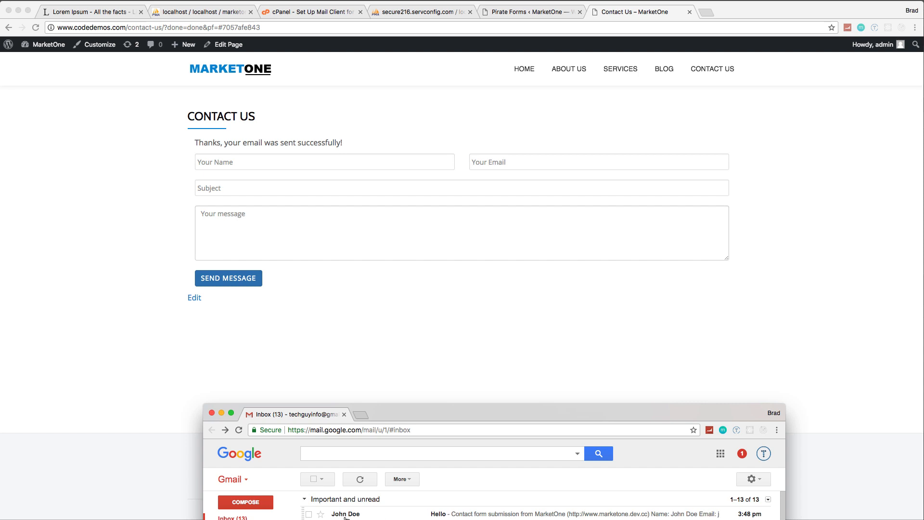
{"action": "left_click_drag", "start_coordinate": [413, 409], "coordinate": [923, 241]}
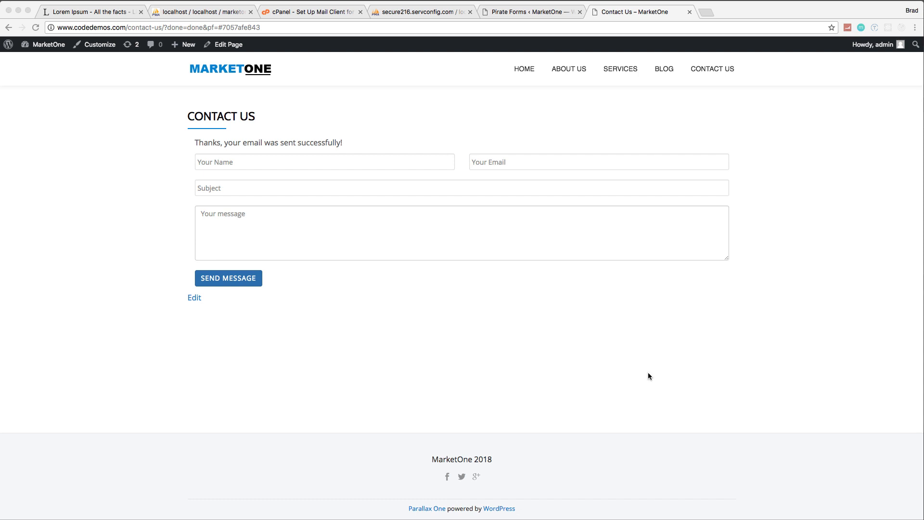
Step: Return to the live MarketOne site, open its home page and look over the page's sections
{"action": "left_click", "coordinate": [591, 342]}
{"action": "left_click", "coordinate": [522, 68]}
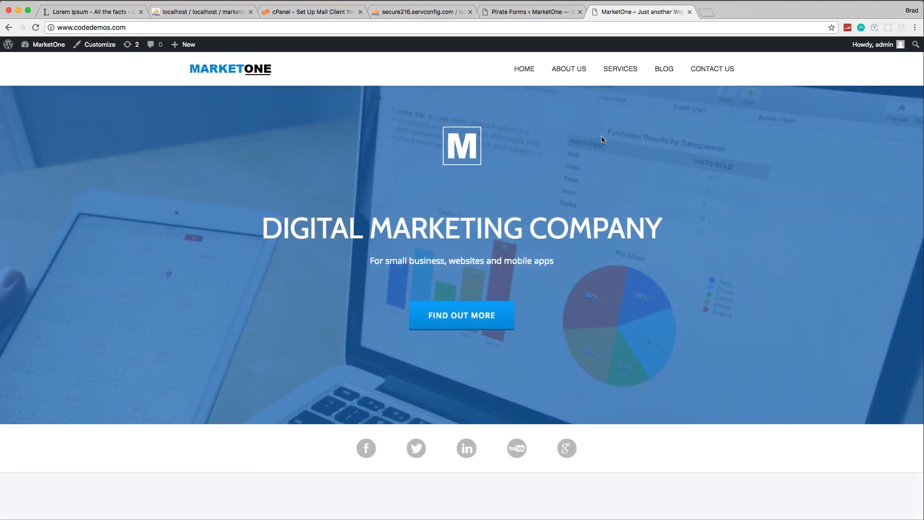
{"action": "scroll", "coordinate": [592, 166], "scroll_direction": "down", "scroll_amount": 10}
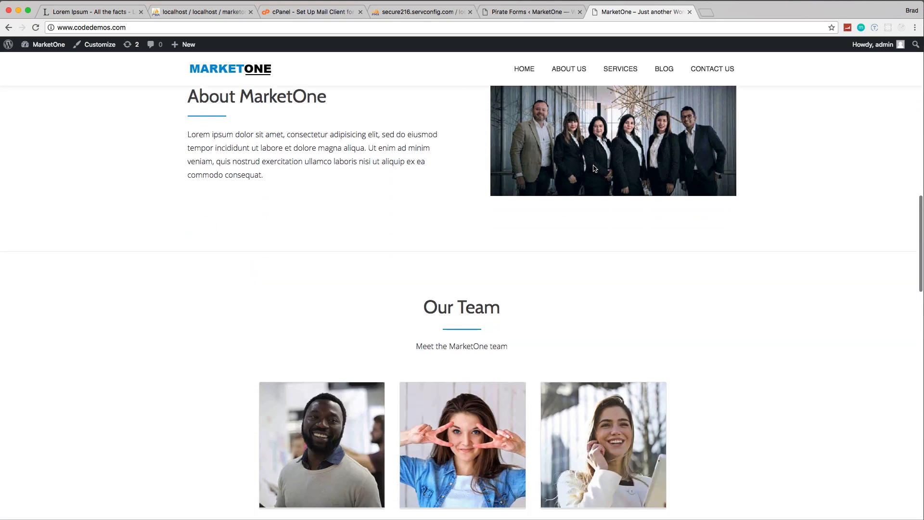
{"action": "scroll", "coordinate": [594, 169], "scroll_direction": "up", "scroll_amount": 5}
{"action": "scroll", "coordinate": [594, 169], "scroll_direction": "up", "scroll_amount": 5}
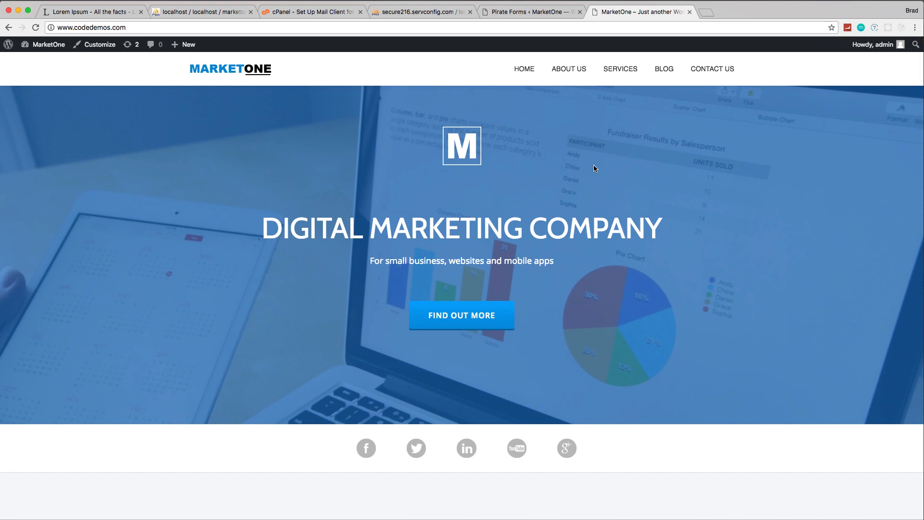